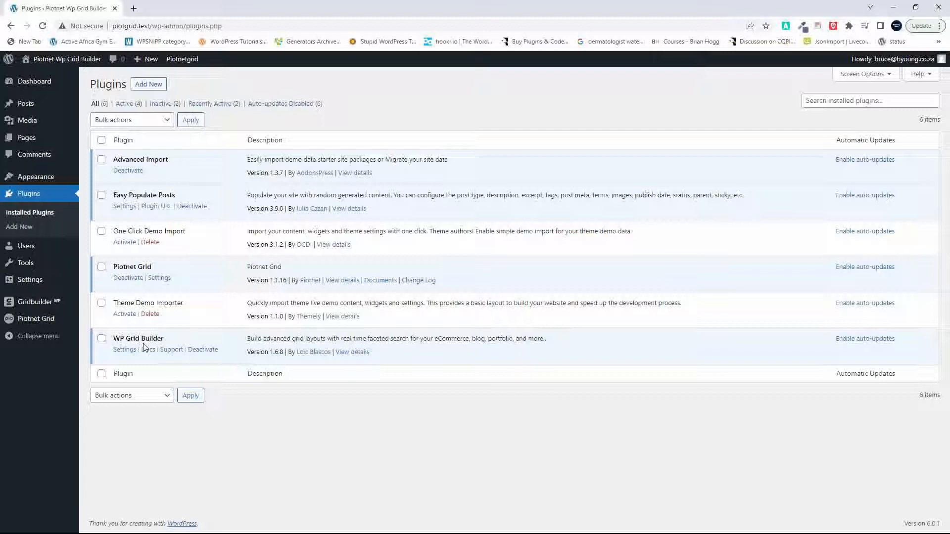
Step: Open the Piotnet Wp Grid Builder site's front end in a new tab and look through the blog posts on its home page
right_click(50, 61)
click(78, 70)
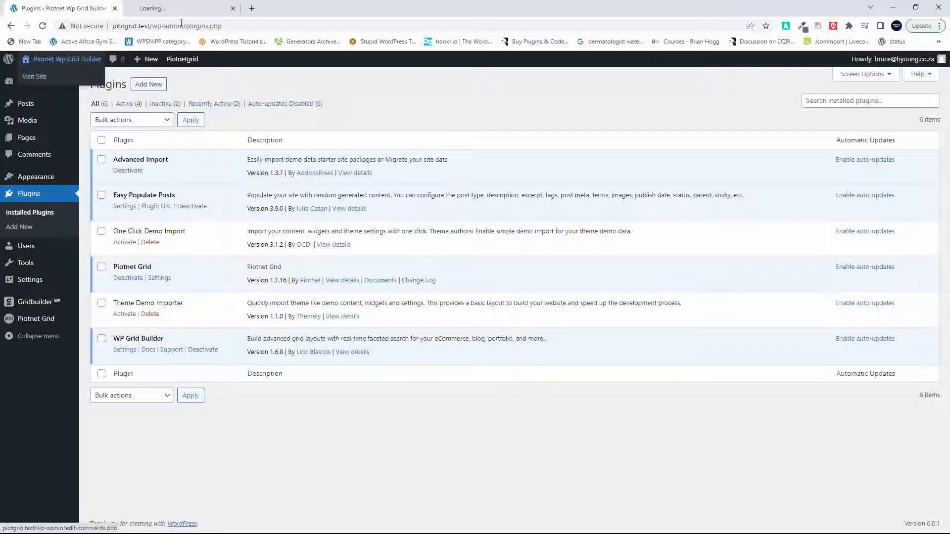
click(178, 9)
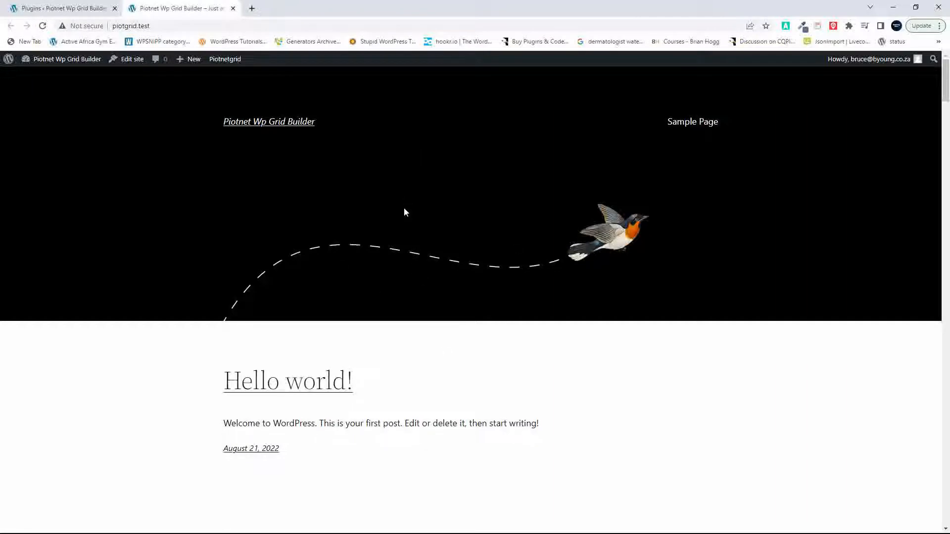
scroll(404, 208, down, 10)
scroll(405, 213, down, 20)
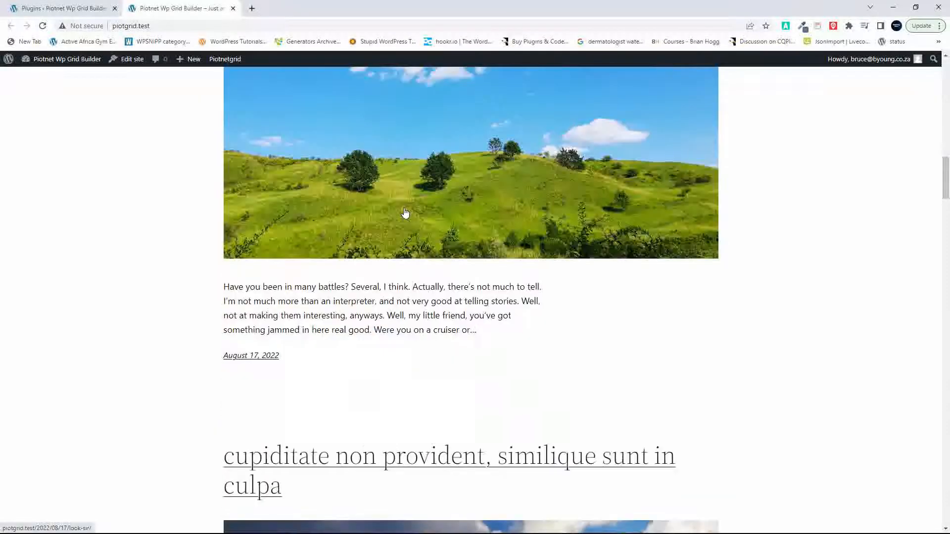
scroll(405, 213, down, 20)
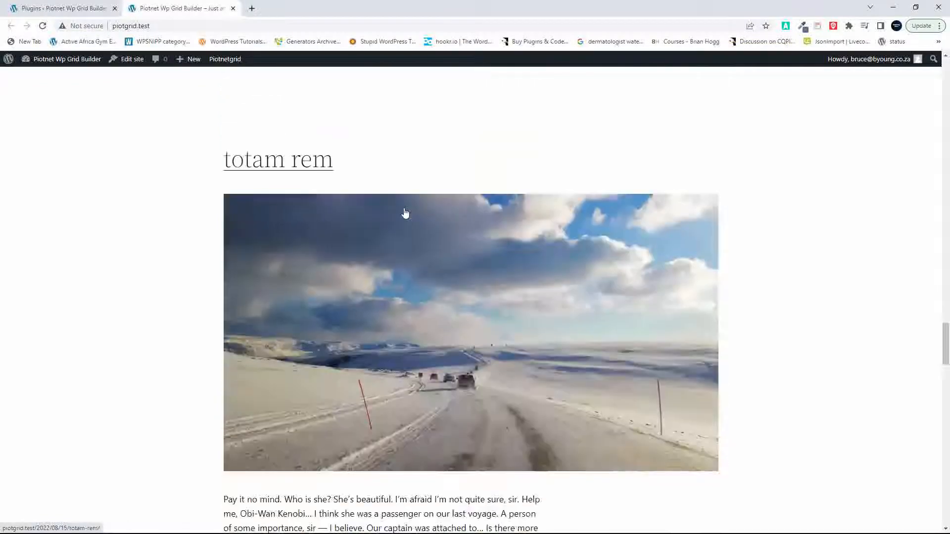
scroll(405, 211, up, 20)
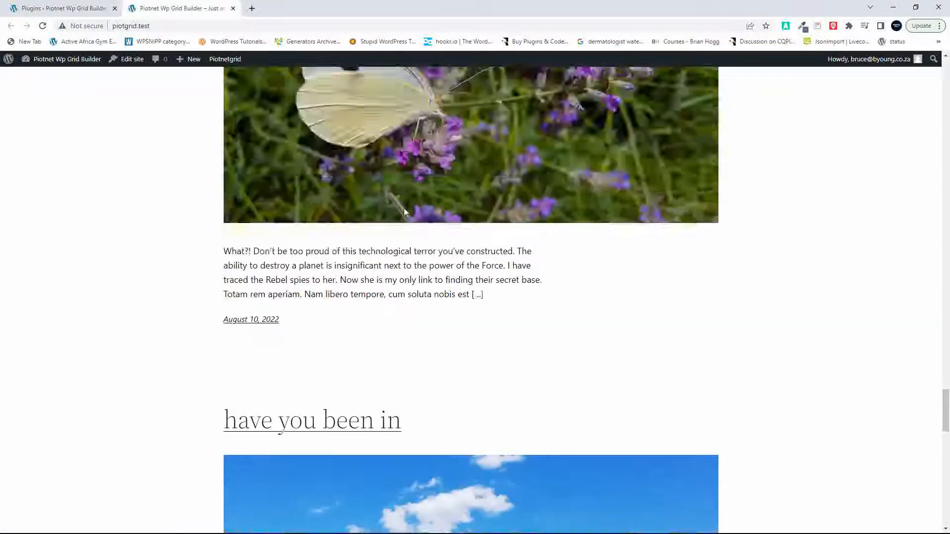
scroll(405, 213, up, 15)
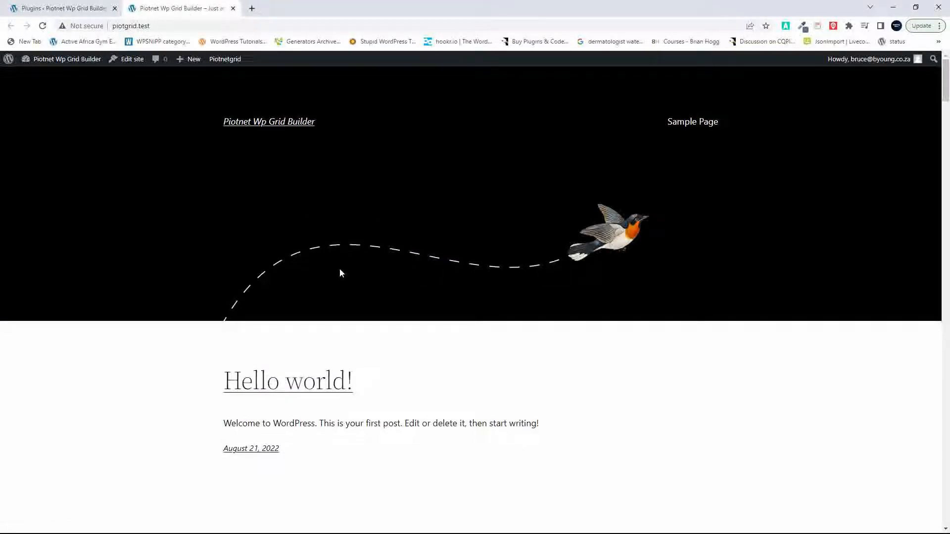
Step: Remove the bird image from the home template's header in the site editor and save the Header (Dark, small) template part
click(132, 60)
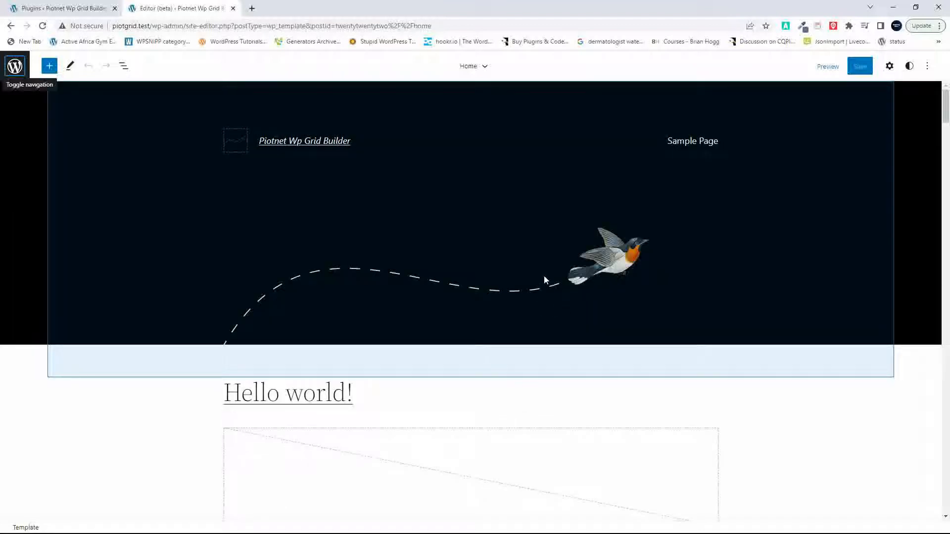
click(545, 277)
click(544, 280)
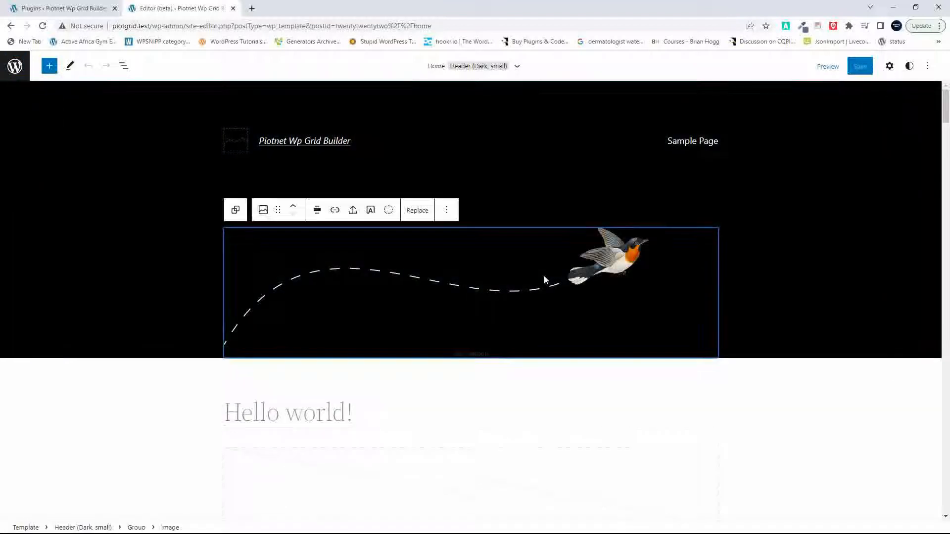
click(448, 211)
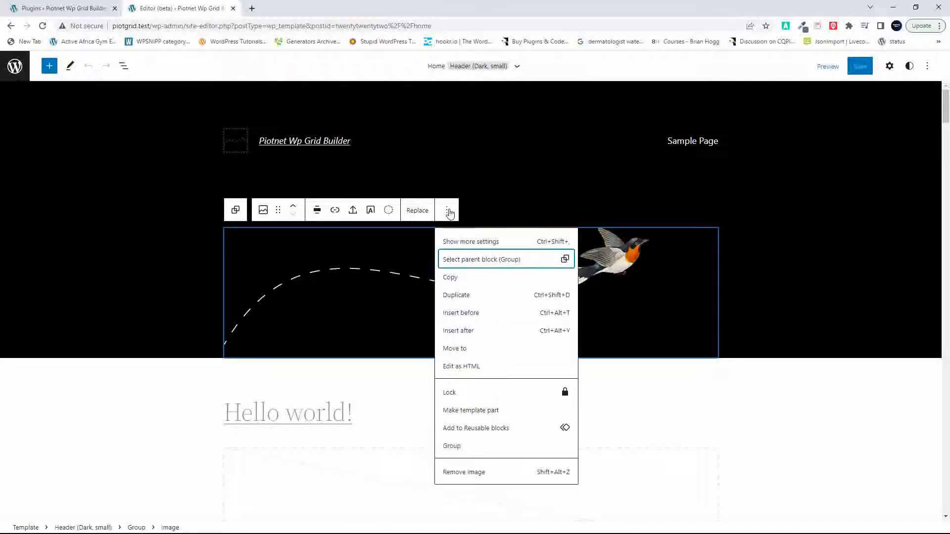
click(472, 473)
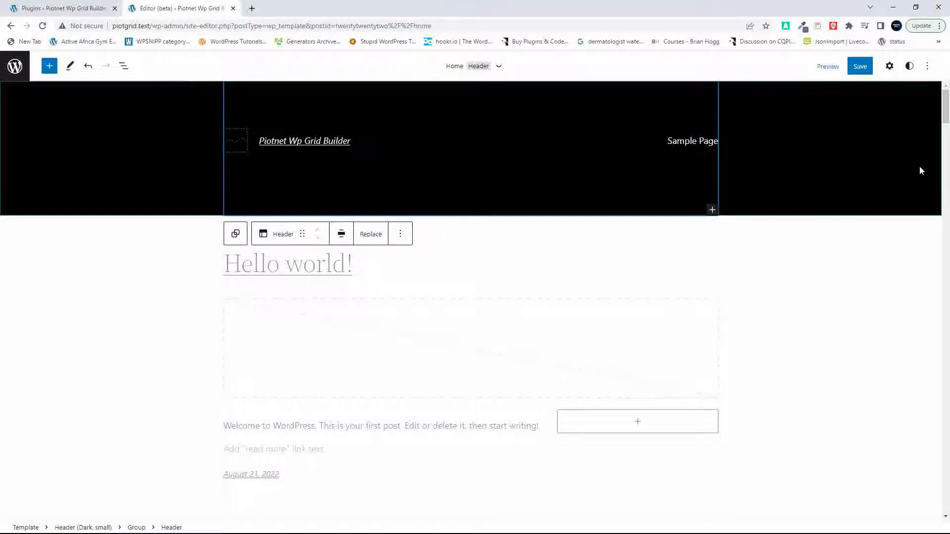
click(860, 67)
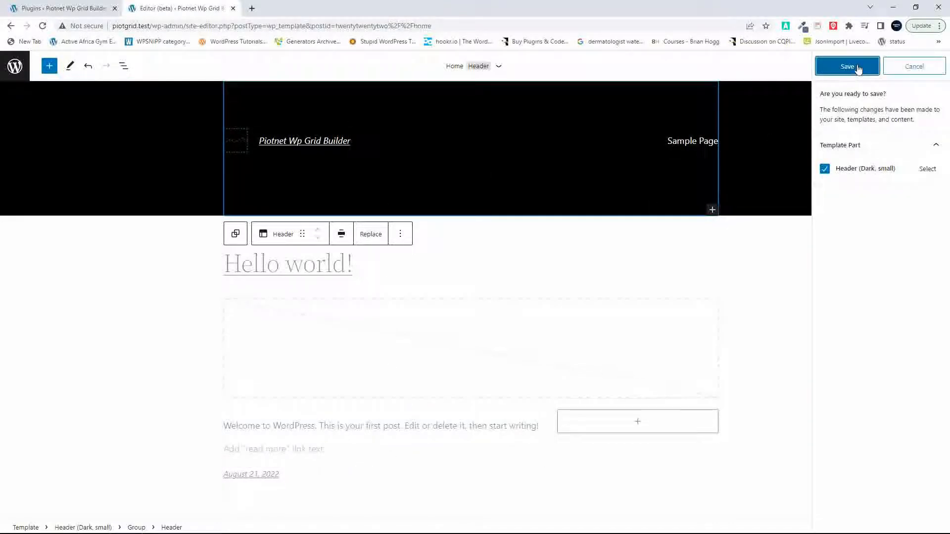
click(859, 66)
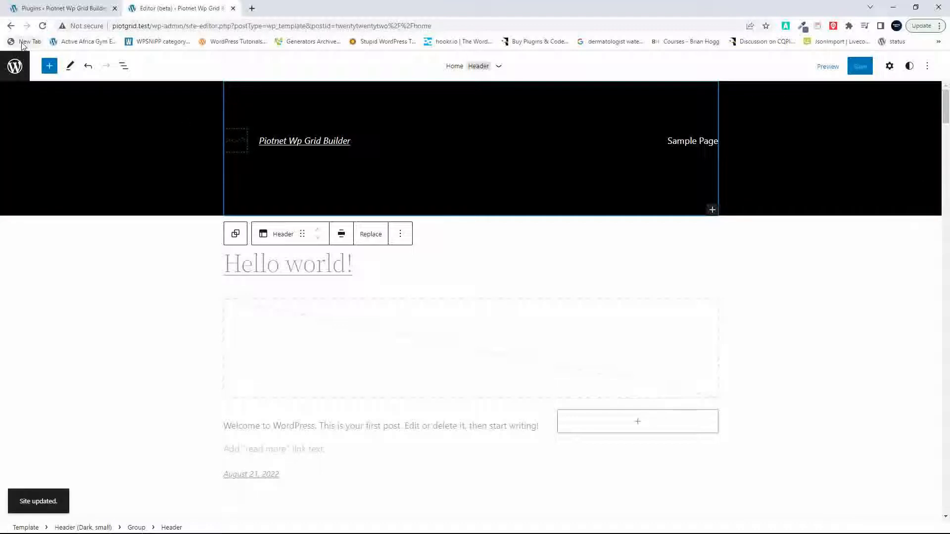
Step: Return to the admin dashboard and review the list of all posts with their categories and tags
click(13, 67)
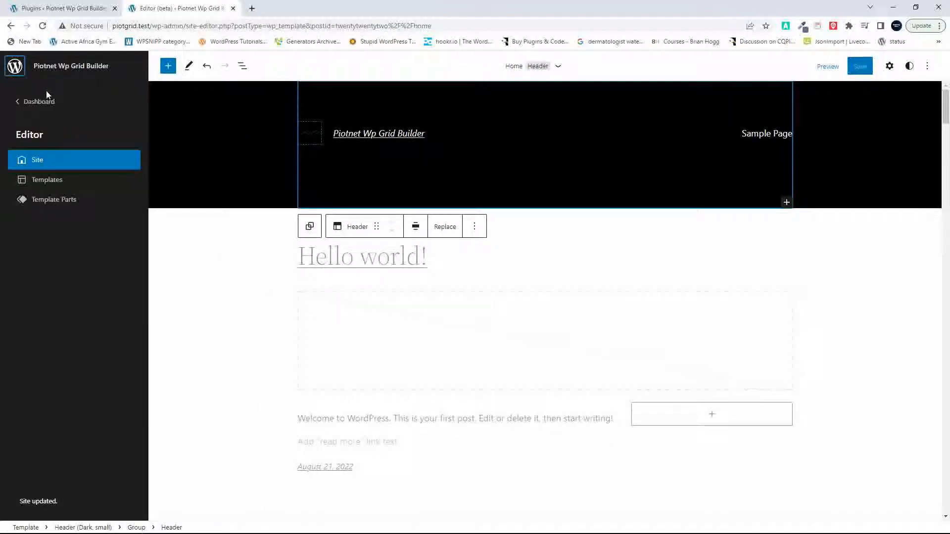
click(31, 105)
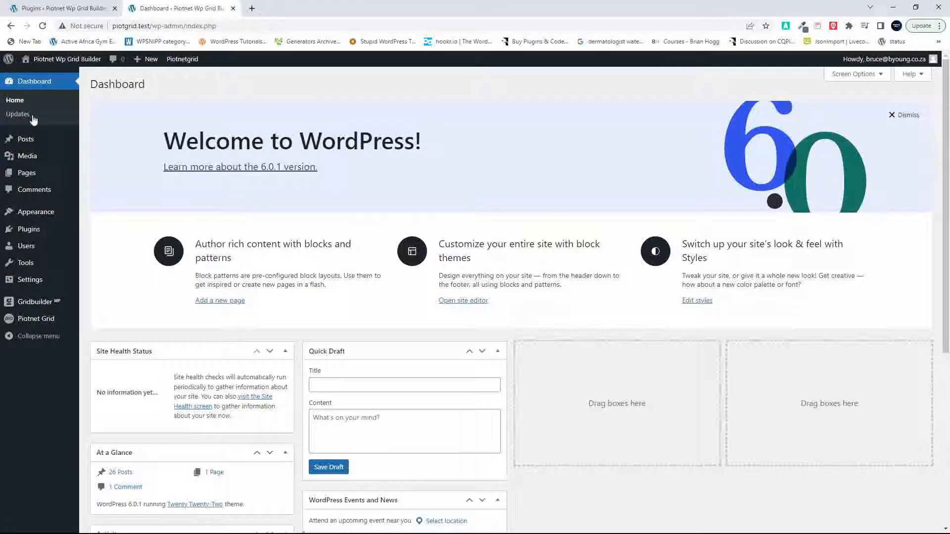
click(26, 141)
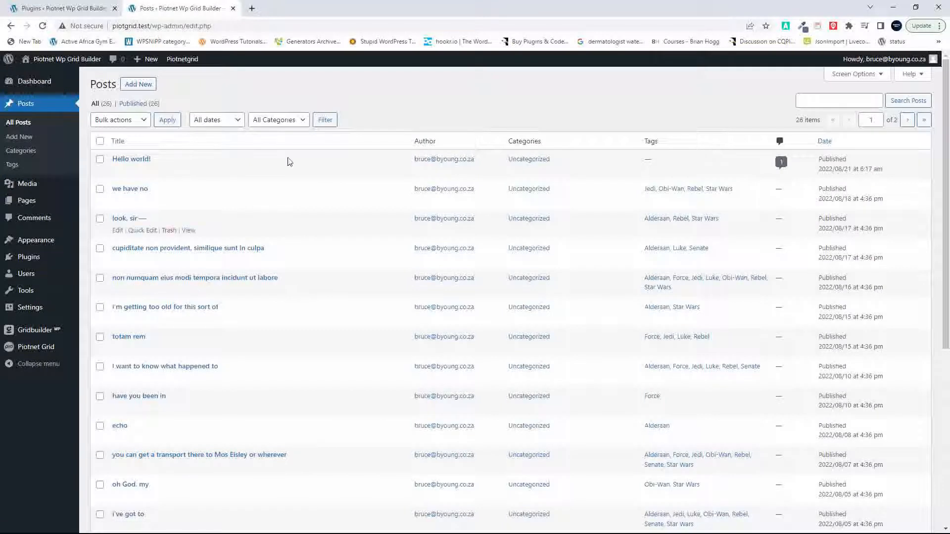
scroll(607, 411, down, 6)
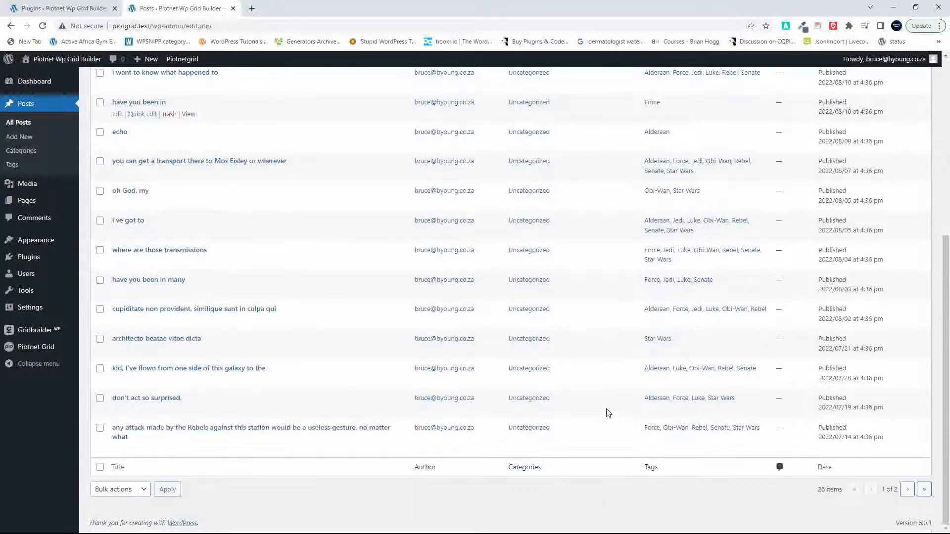
scroll(560, 322, up, 6)
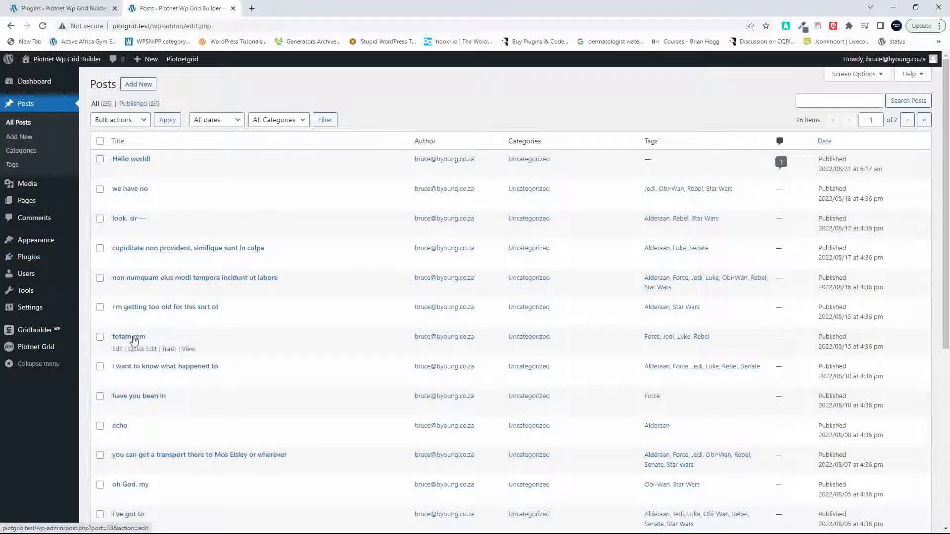
Step: Look through Piotnet Grid's settings, cards, grids, import and analytics pages and the Gridbuilder dashboard
click(44, 348)
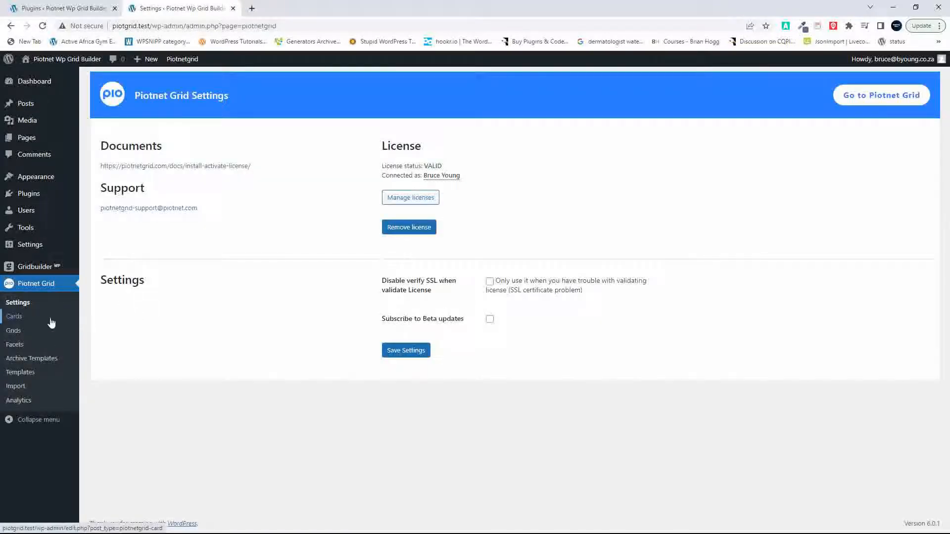
click(17, 322)
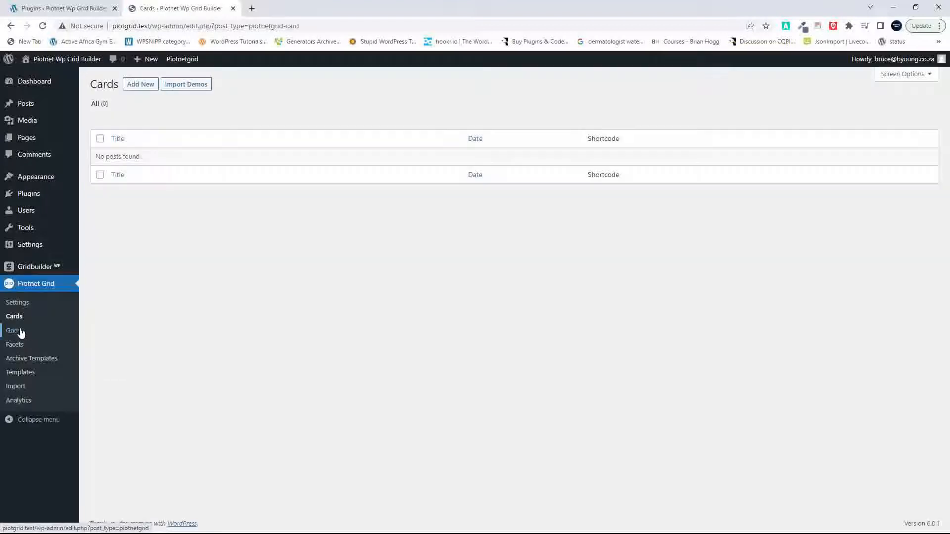
click(19, 334)
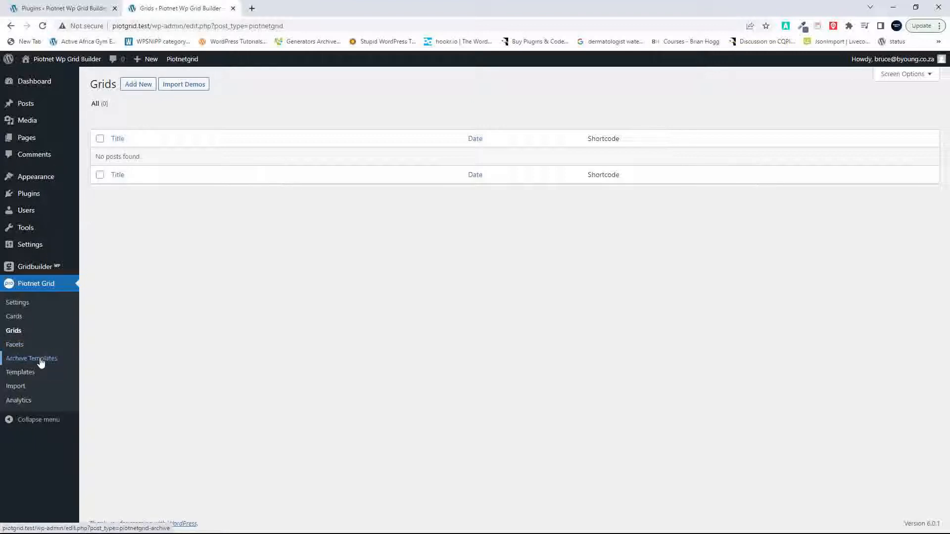
click(15, 390)
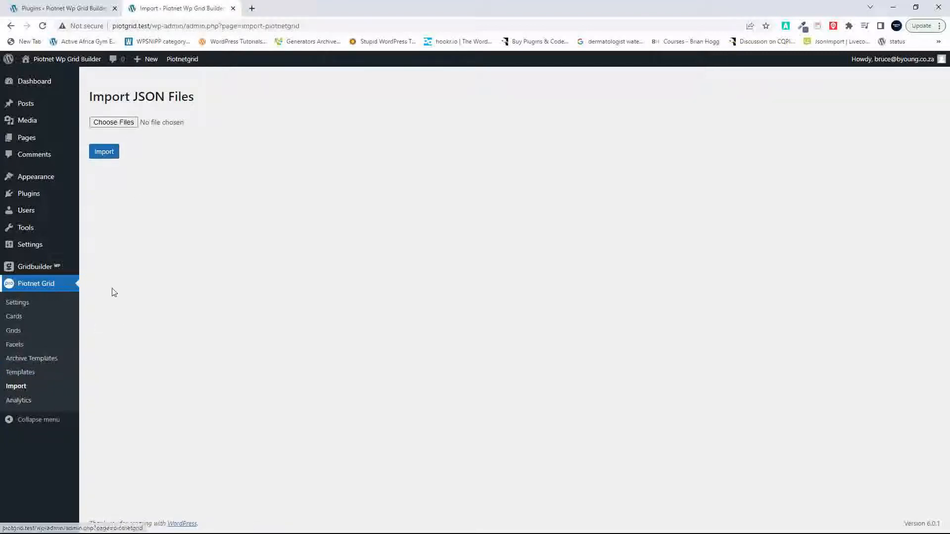
click(21, 403)
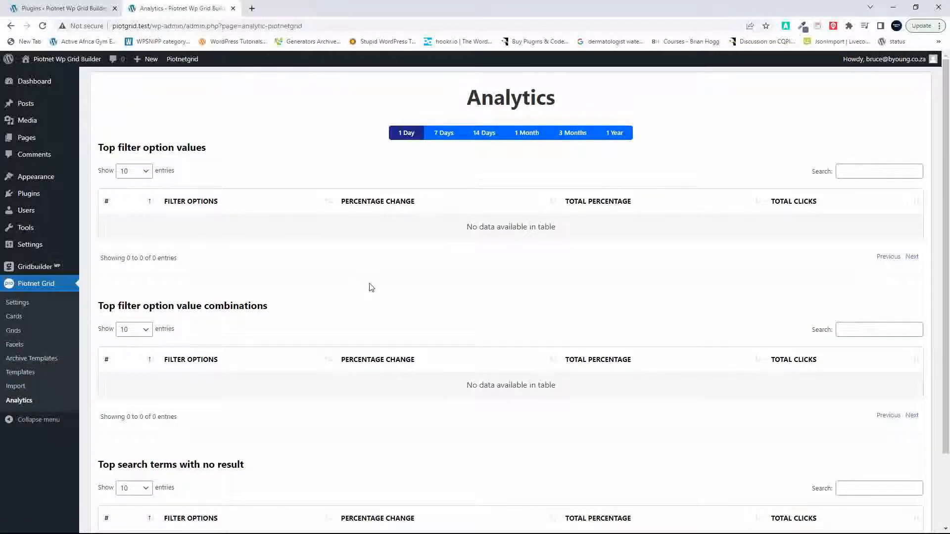
scroll(371, 288, down, 3)
scroll(371, 286, up, 3)
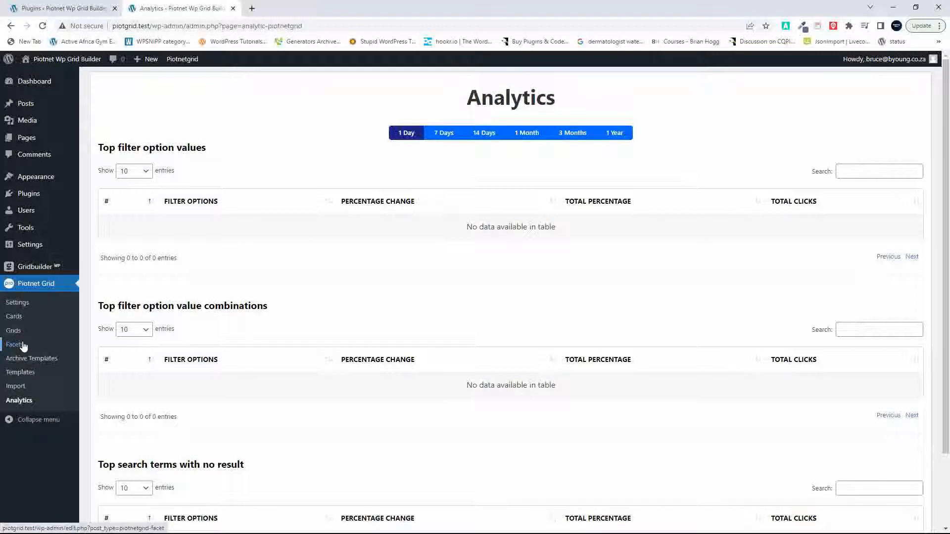
click(36, 268)
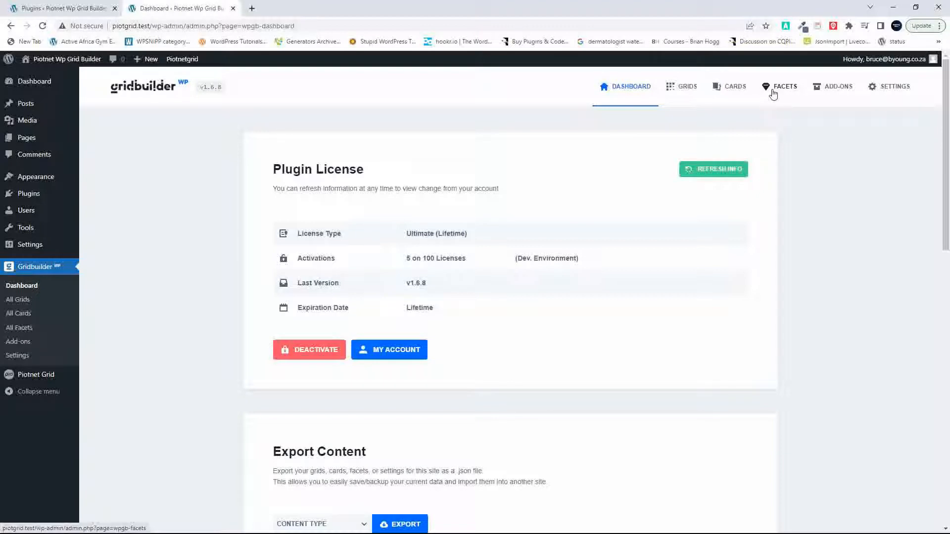
Step: Create a new Piotnet Grid card titled "First Card" and publish it
click(59, 10)
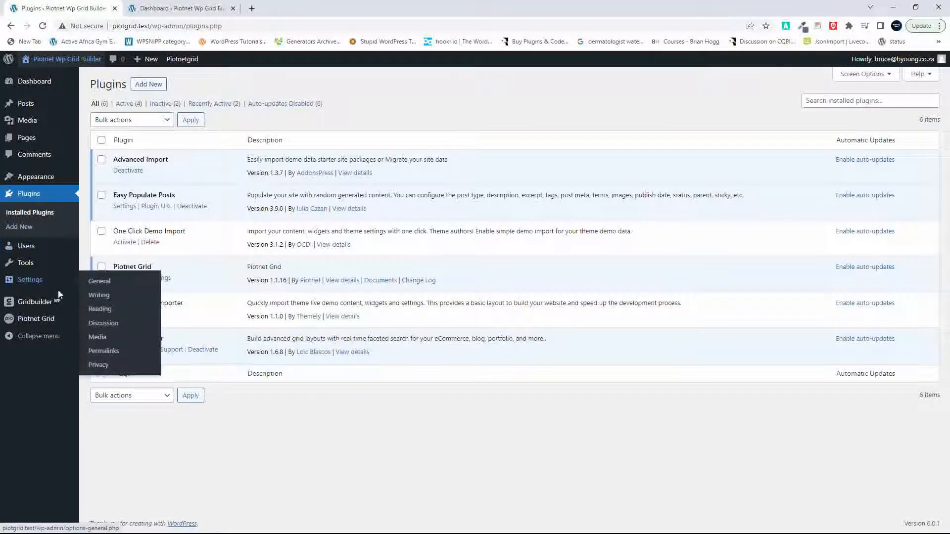
mouse_move(42, 322)
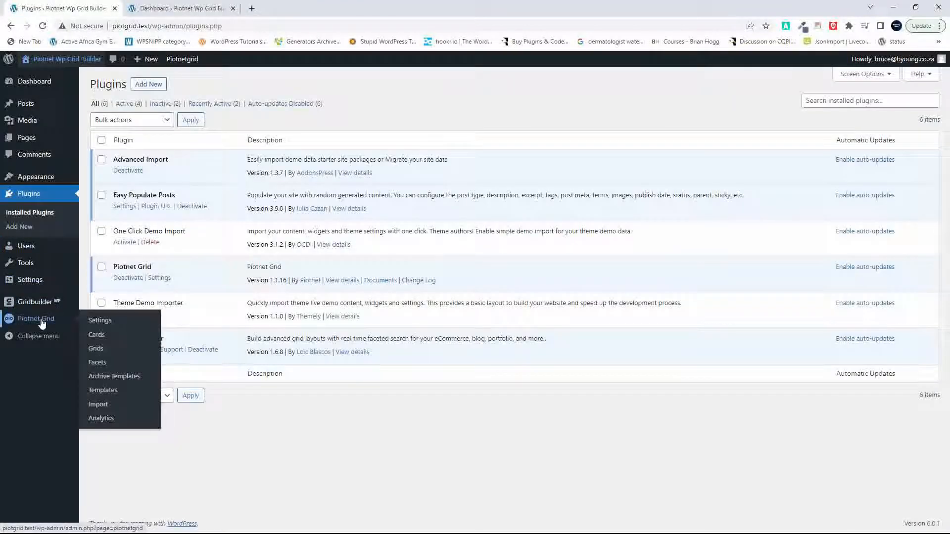
click(103, 337)
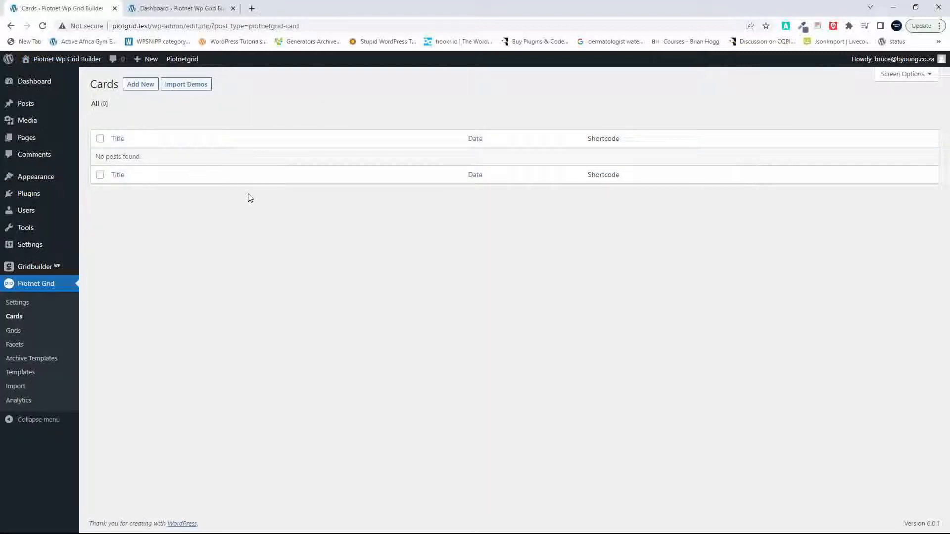
click(141, 85)
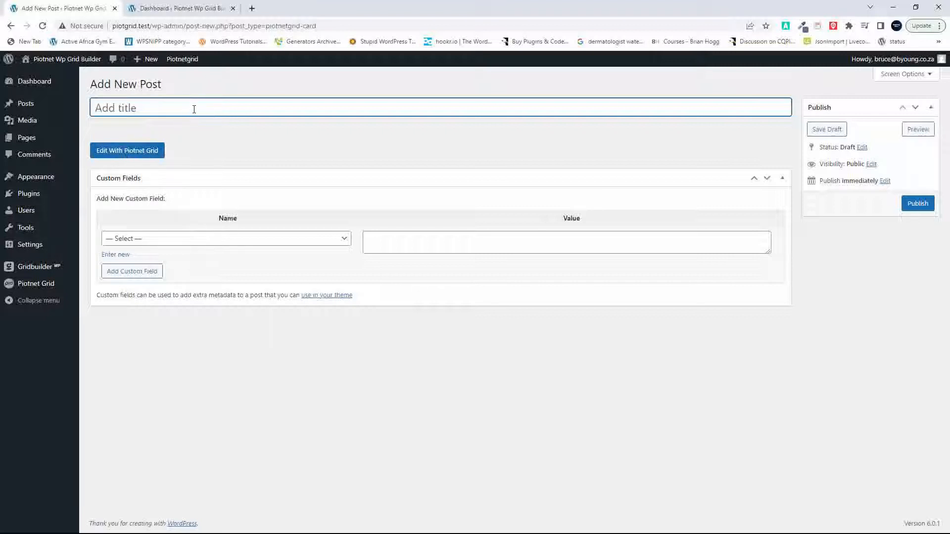
text(Fir)
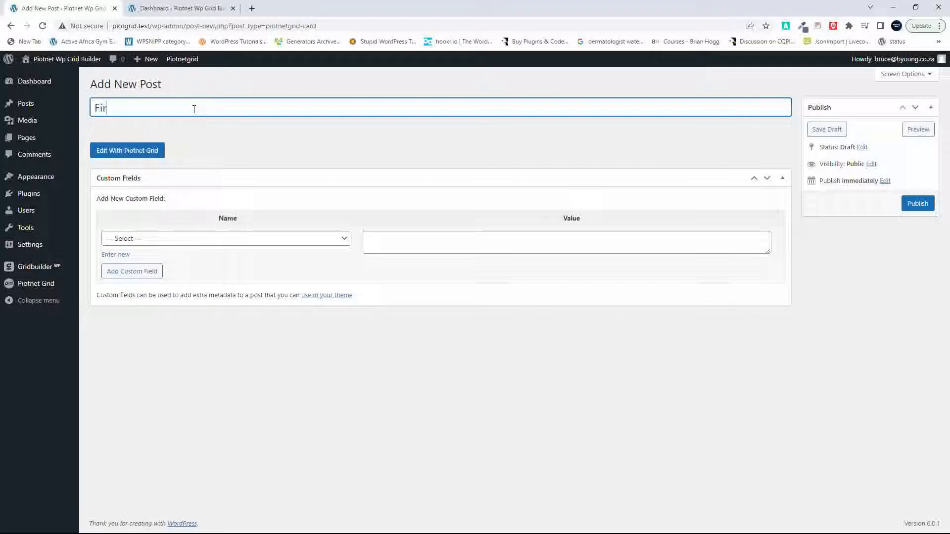
text(st Card)
click(920, 204)
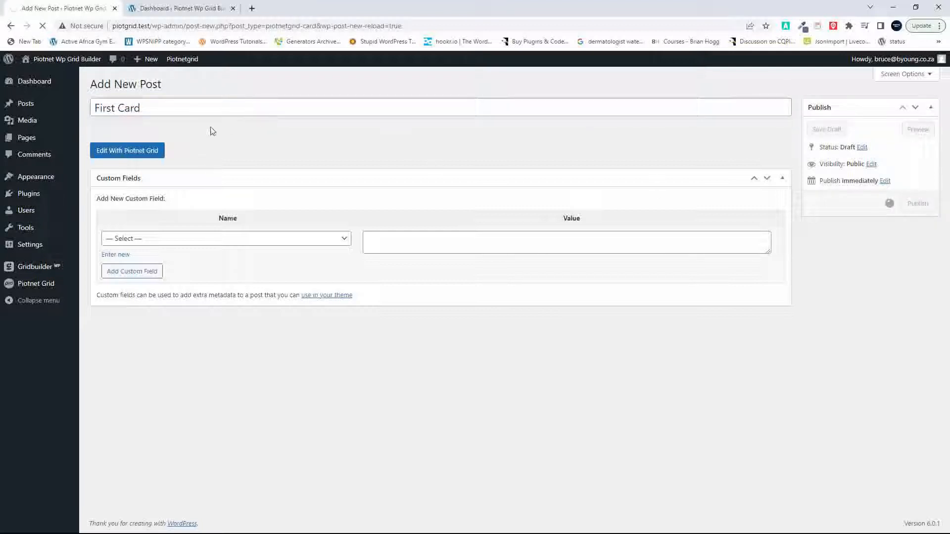
Step: Edit First Card with Piotnet Grid and add a section with its content width kept at Boxed
click(145, 182)
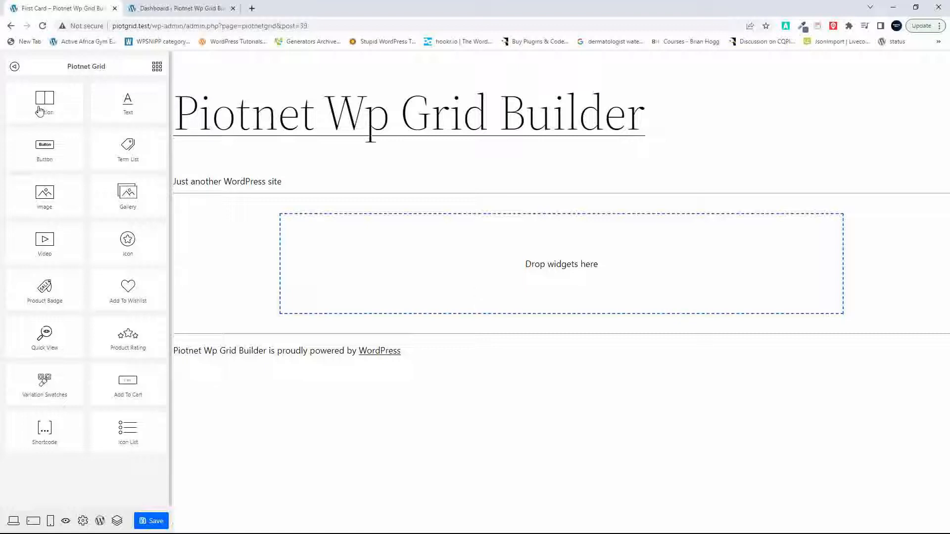
drag(39, 110, 476, 278)
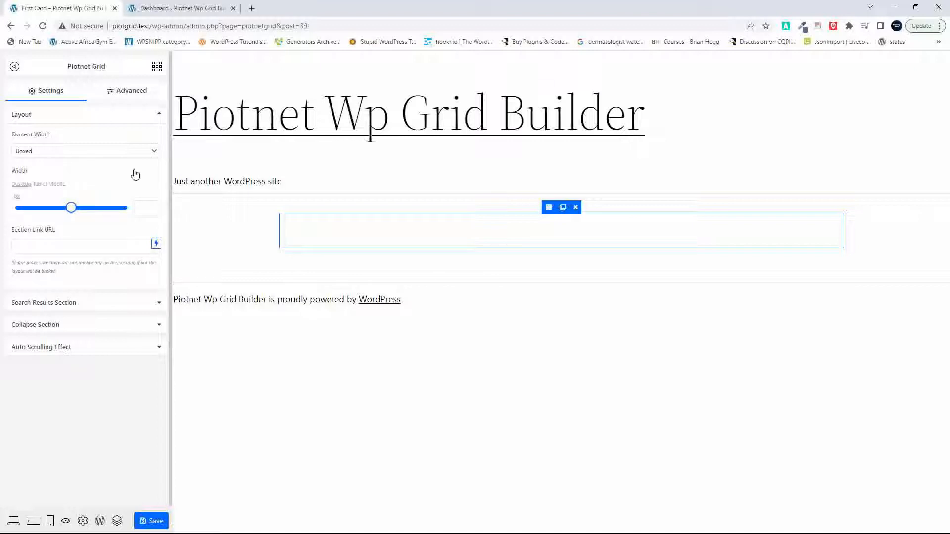
click(151, 156)
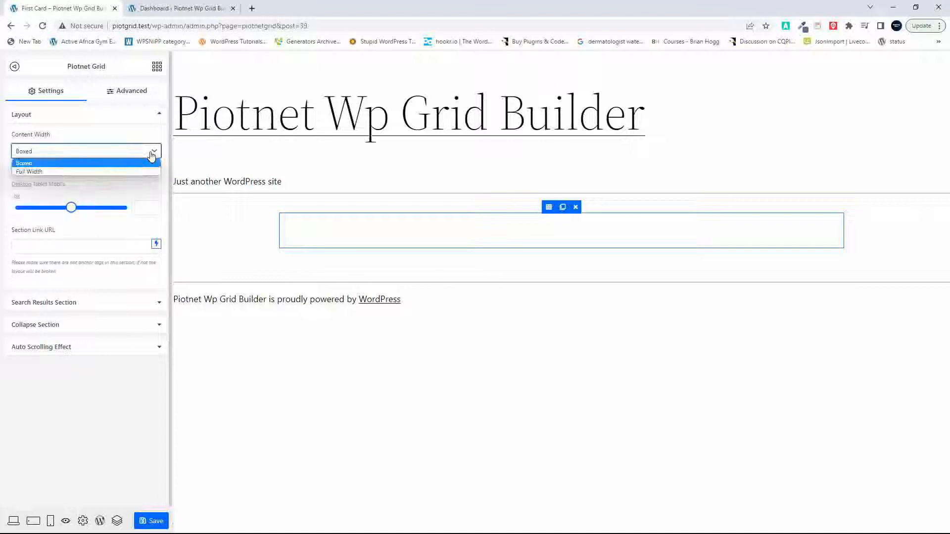
click(77, 163)
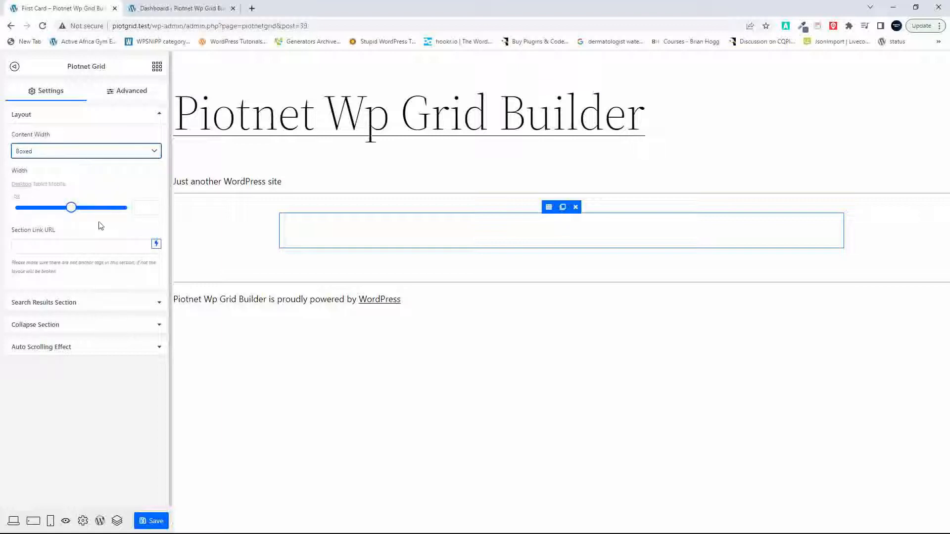
Step: Add an Image widget inside the card's empty section
click(157, 68)
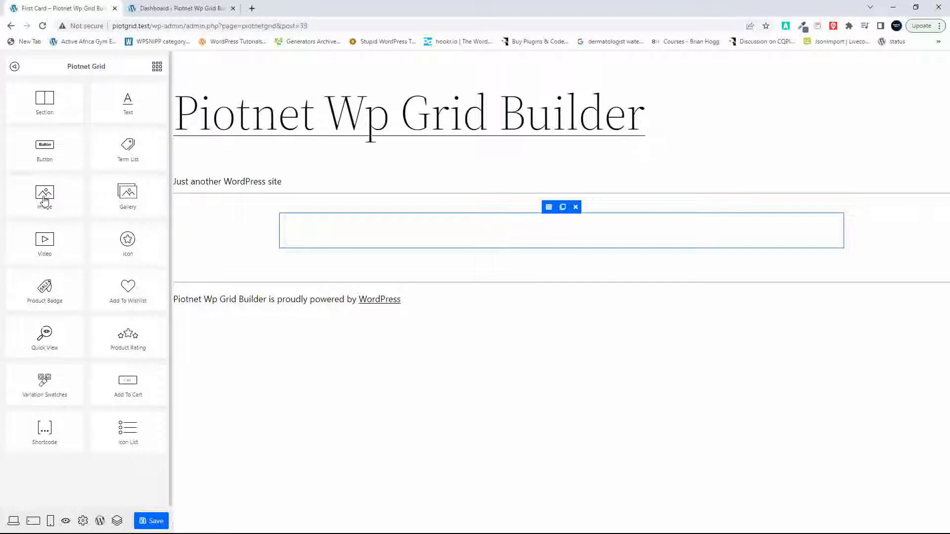
drag(44, 195, 483, 231)
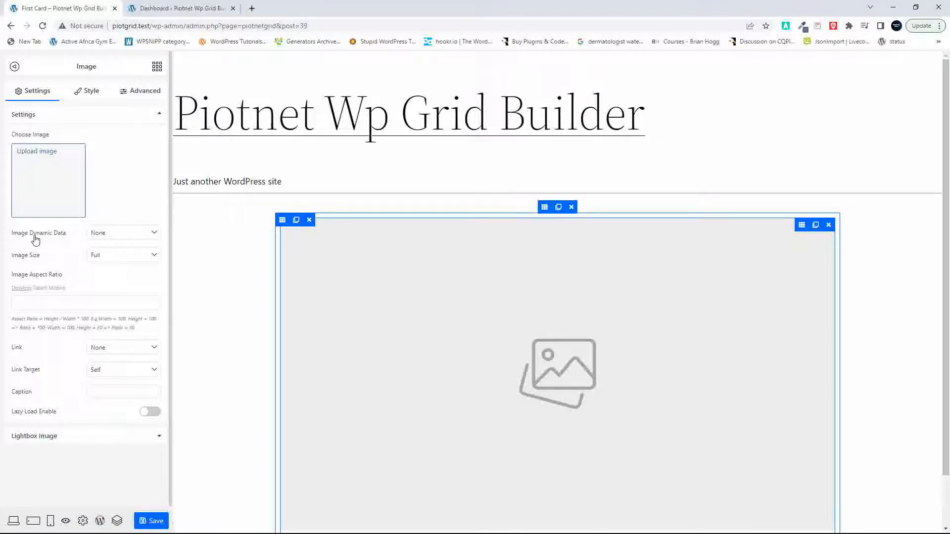
Step: Set the image's dynamic data source to Featured Image and its size to Medium - 300 x 300
click(153, 235)
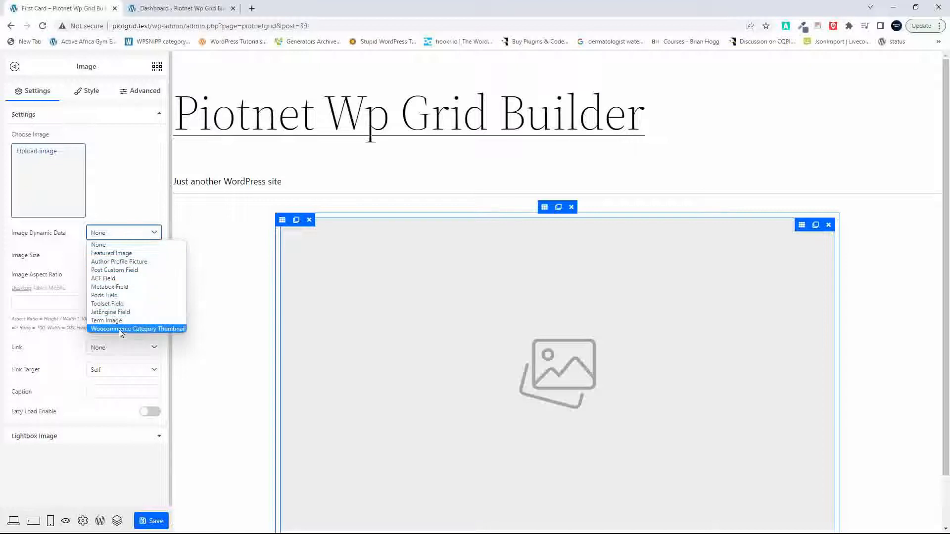
click(121, 255)
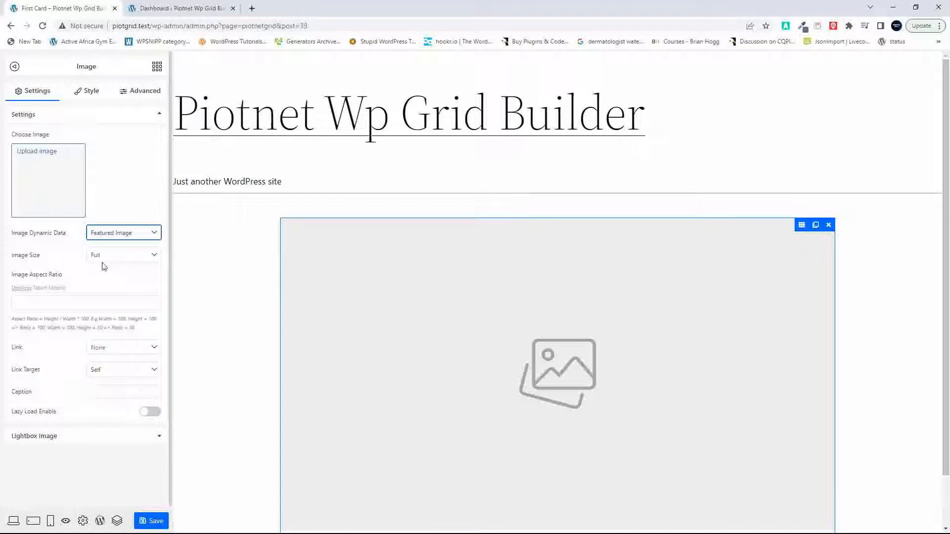
click(147, 255)
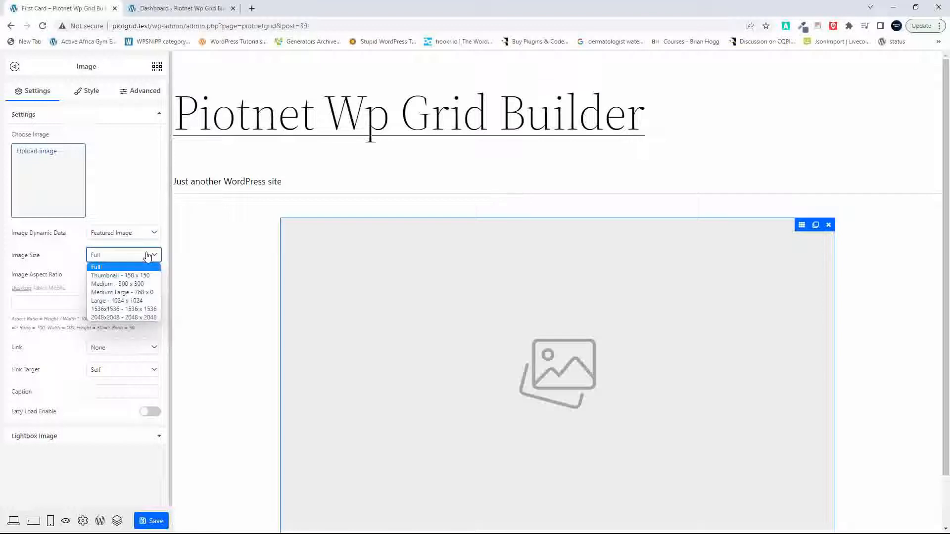
click(104, 285)
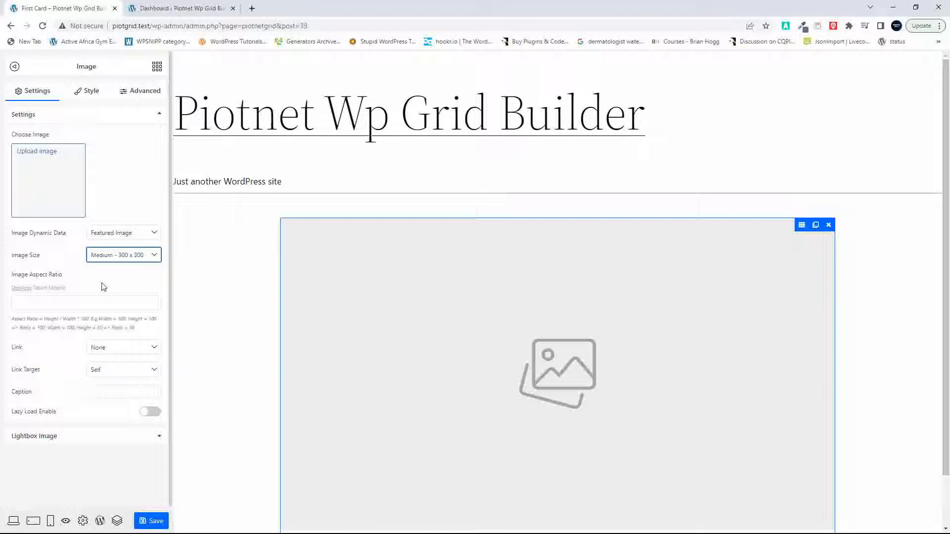
Step: Link the image to a custom URL using the dynamic Post URL and enable lazy loading
click(66, 304)
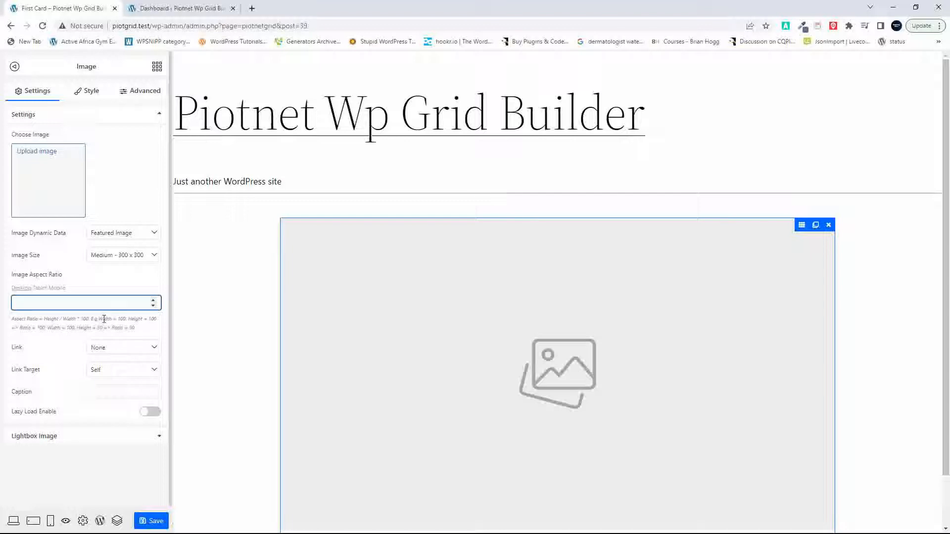
click(152, 350)
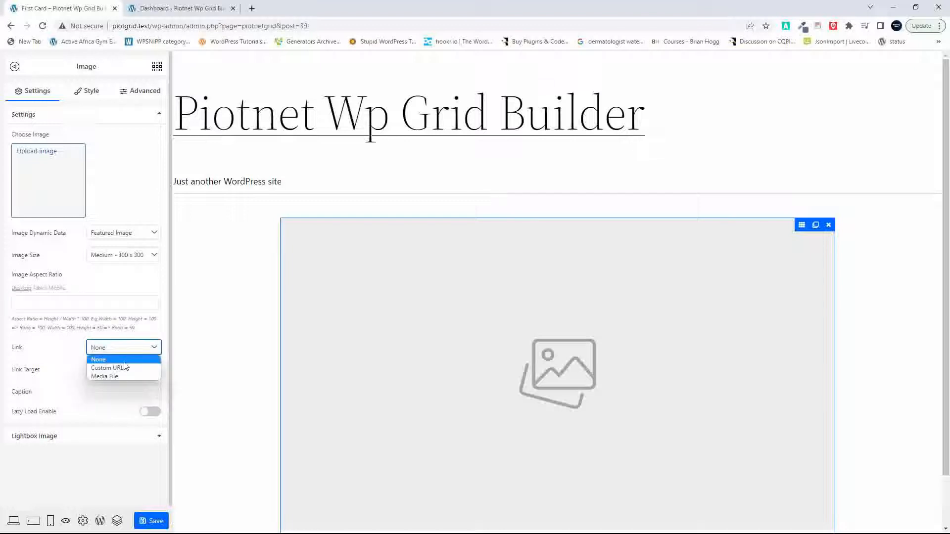
click(110, 368)
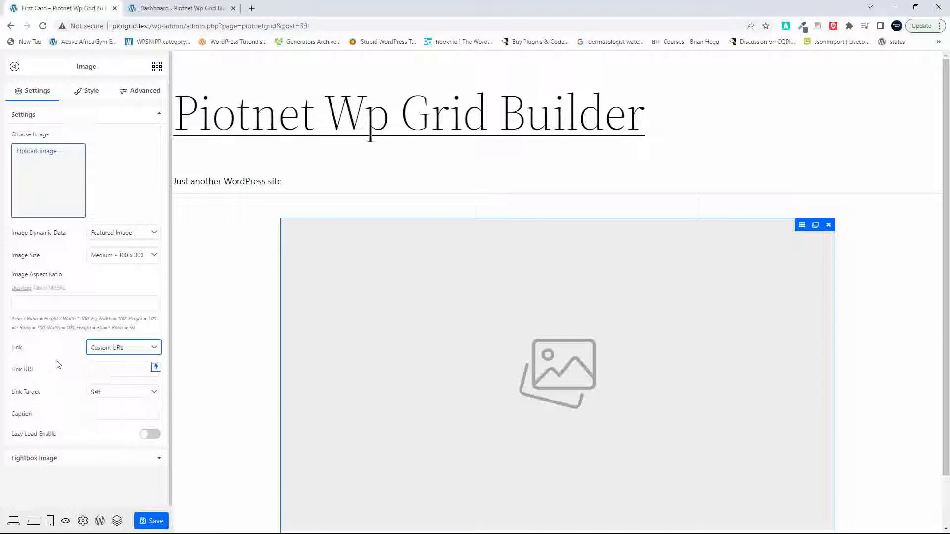
click(156, 367)
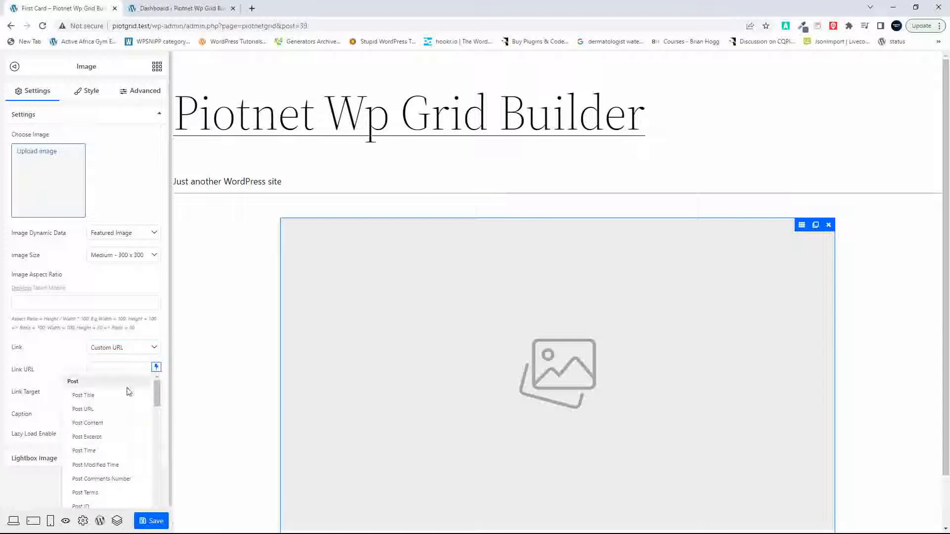
click(95, 413)
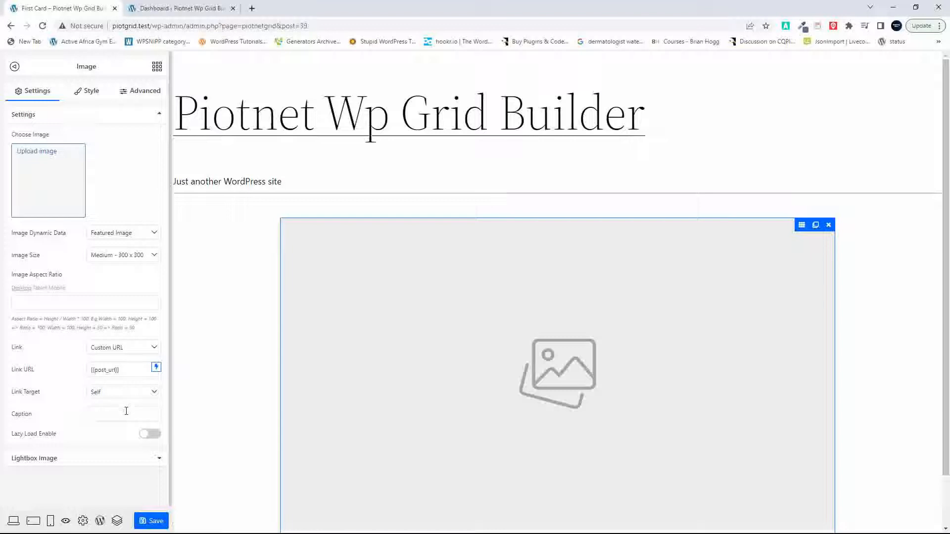
click(149, 435)
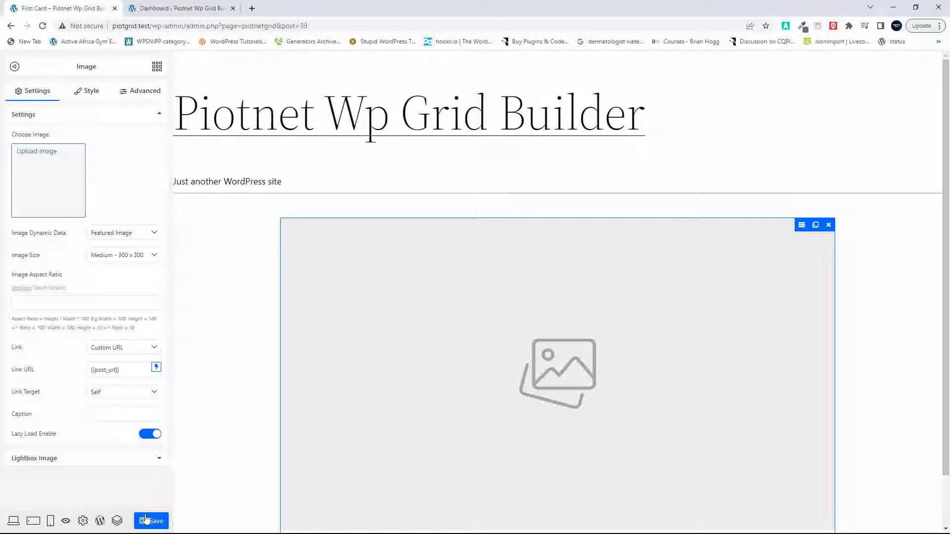
Step: Add a Text widget directly below the image in the card's column
click(158, 67)
scroll(330, 365, down, 2)
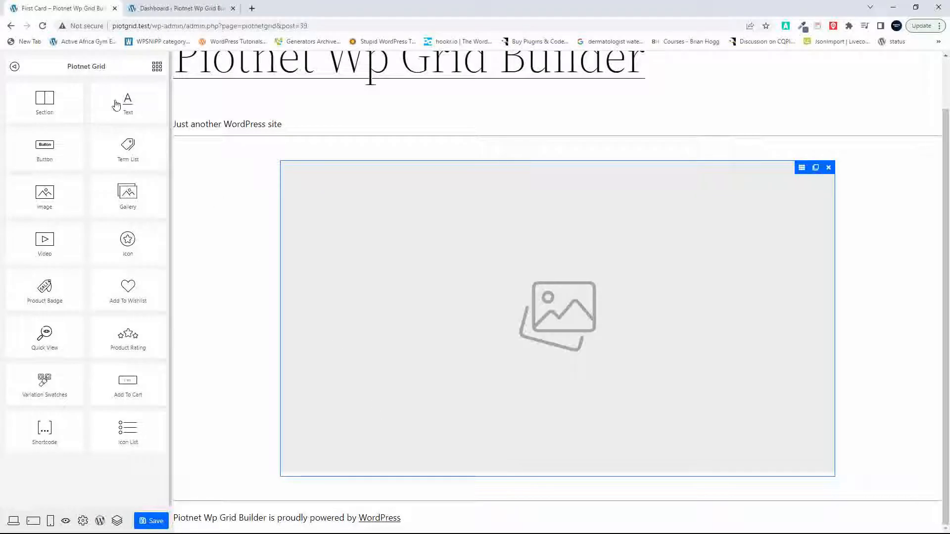
drag(116, 105, 417, 450)
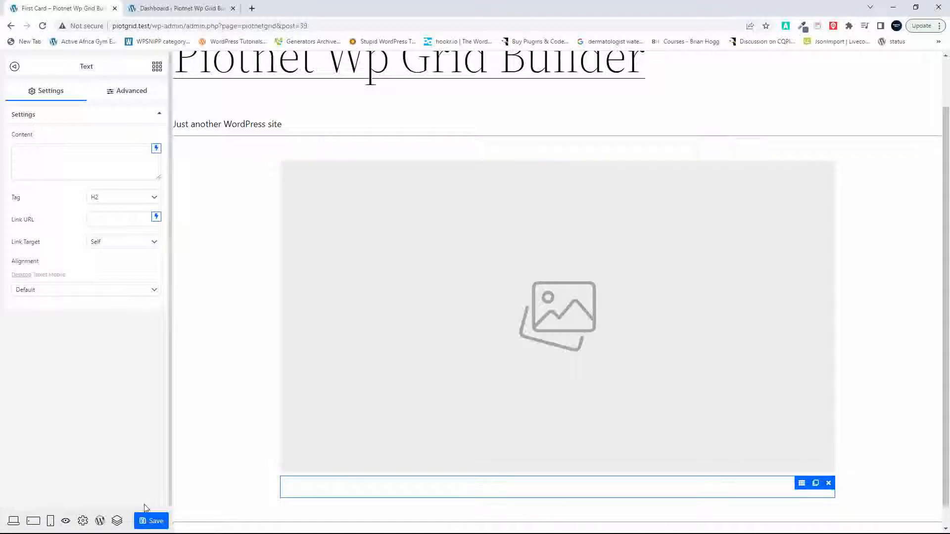
Step: Open the Navigator, expand the section and column, and go through the Column, Image and Text elements
click(117, 522)
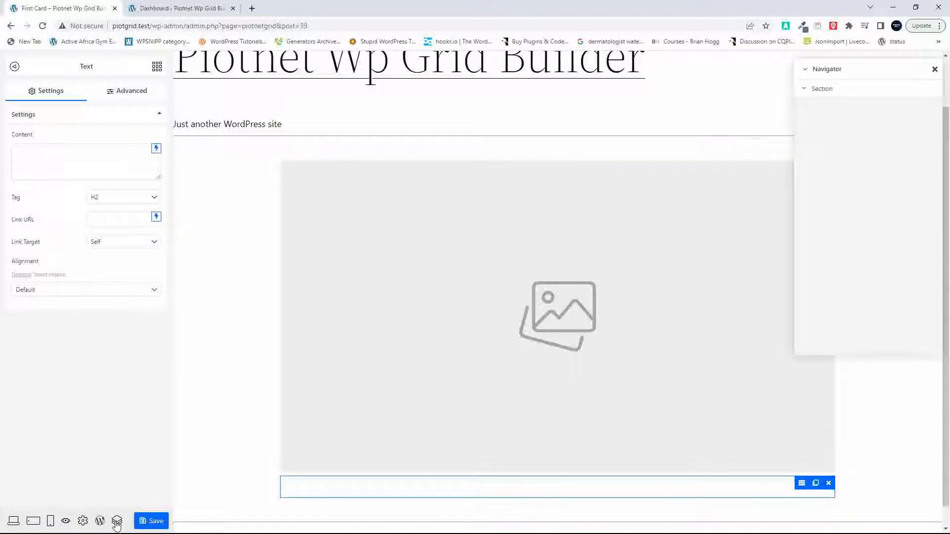
click(805, 92)
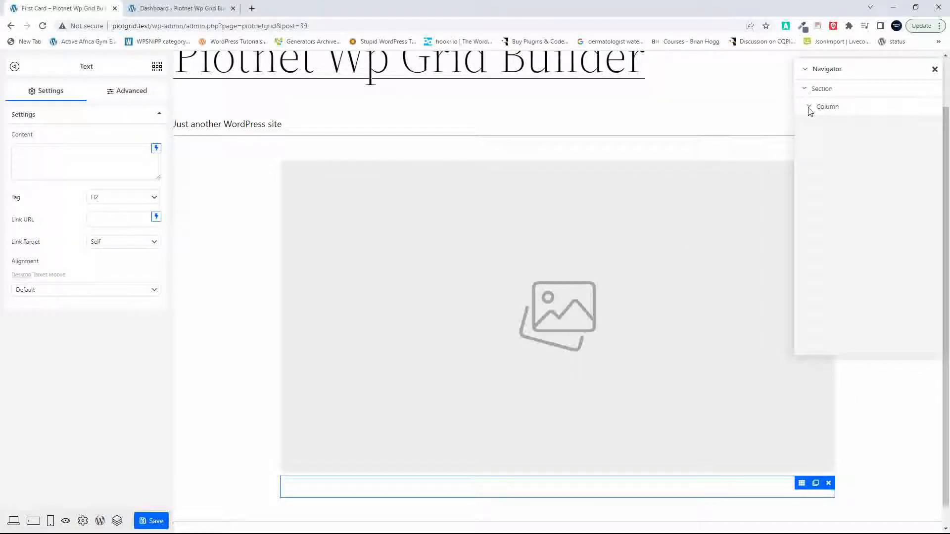
click(809, 108)
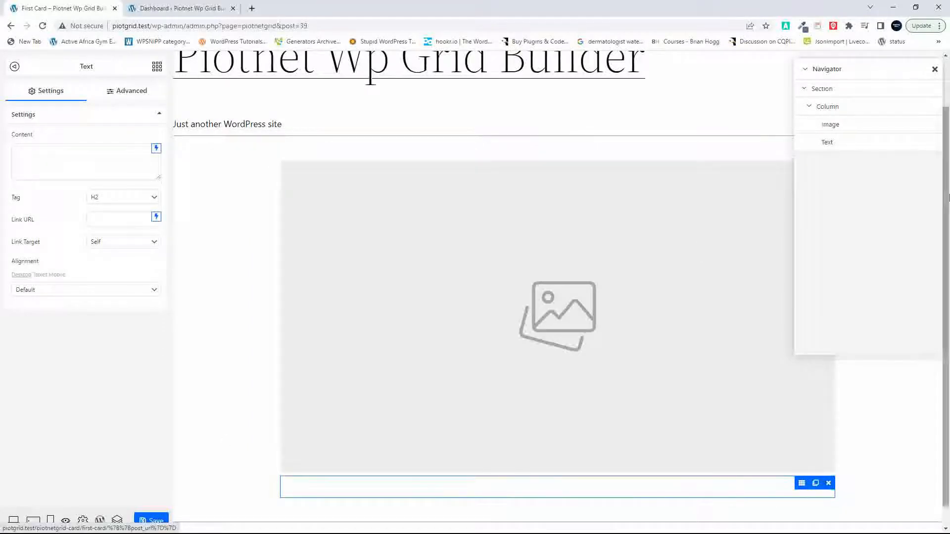
click(831, 108)
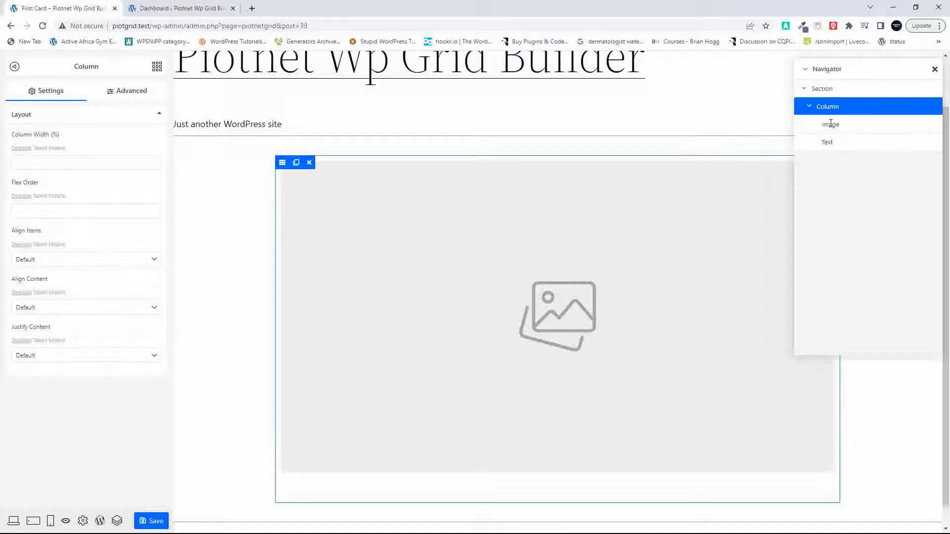
click(831, 125)
click(828, 143)
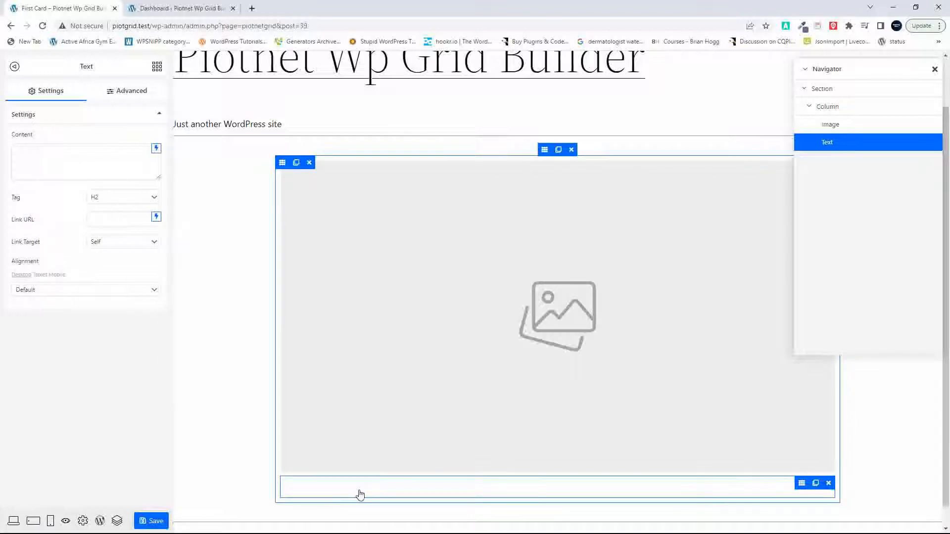
Step: Fill the Text widget's content with the dynamic Post Title and its link with the dynamic Post URL
click(157, 149)
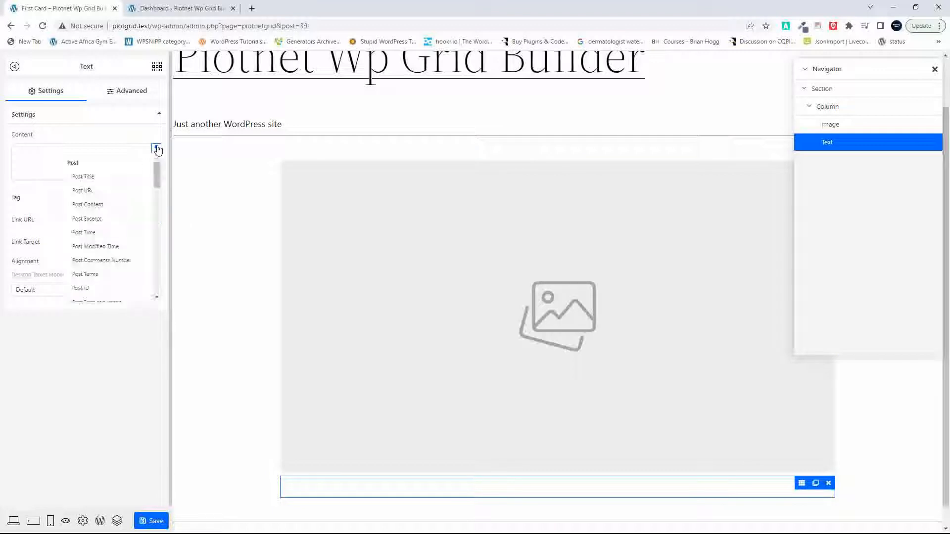
click(94, 176)
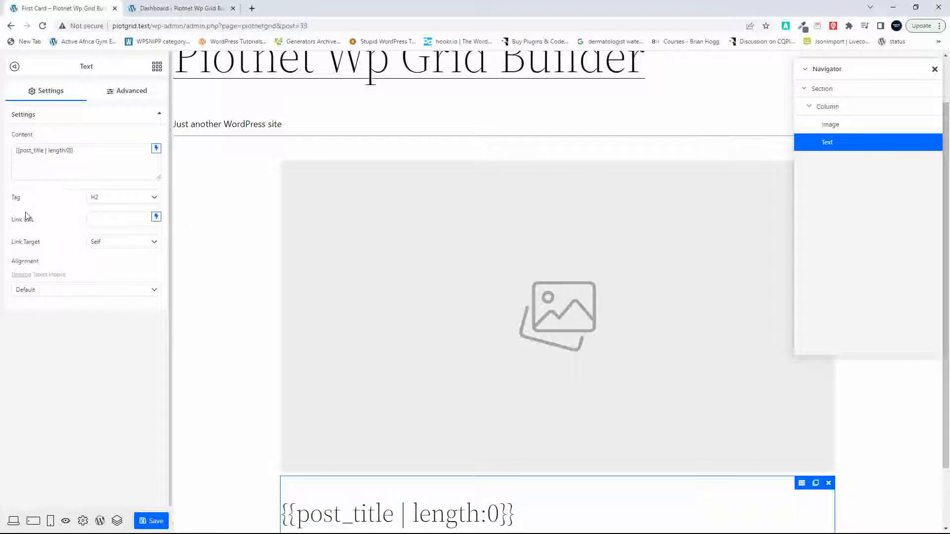
click(156, 218)
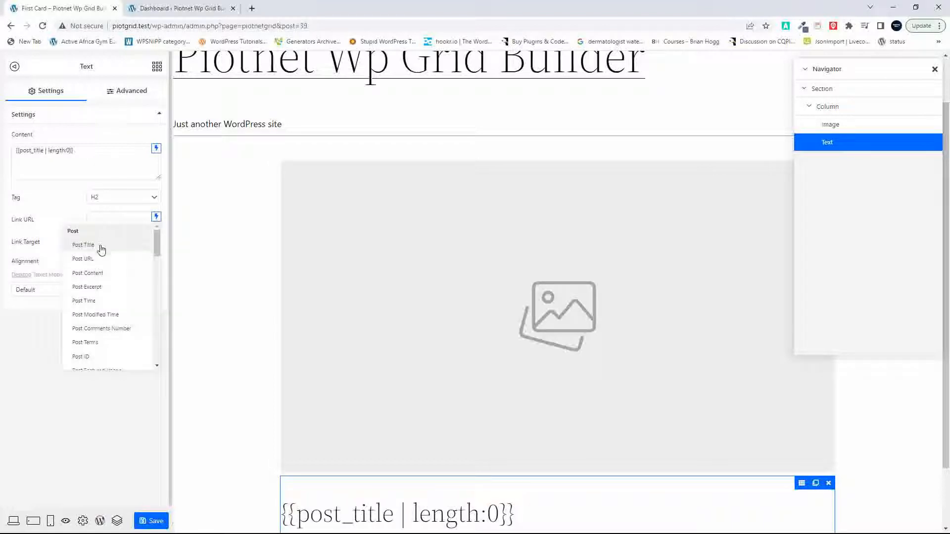
click(96, 260)
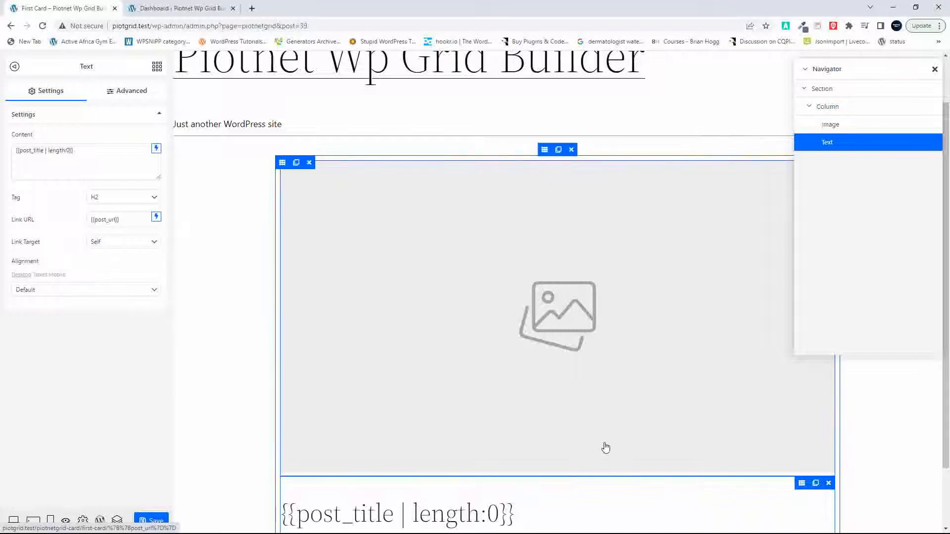
scroll(606, 448, down, 2)
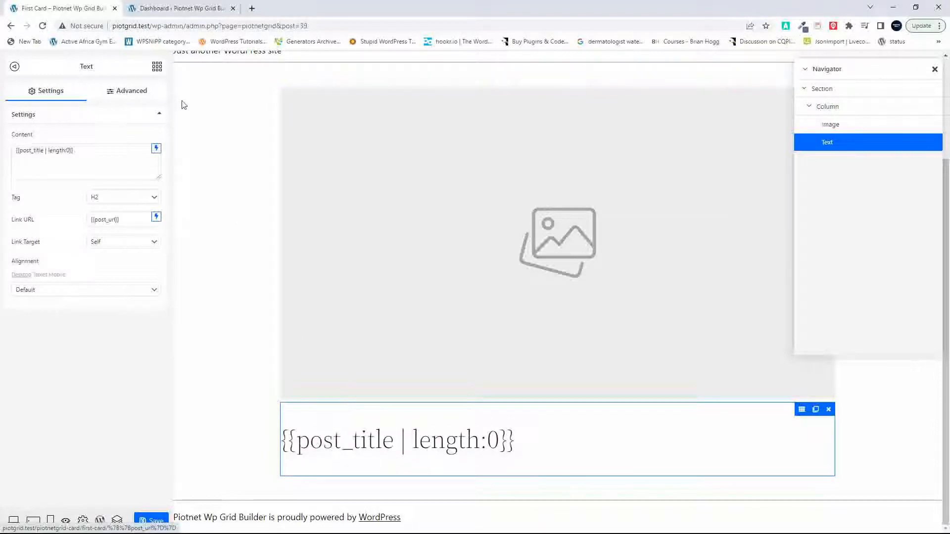
Step: Set the title text's padding to 10 and its margin to 0 on all sides
click(129, 93)
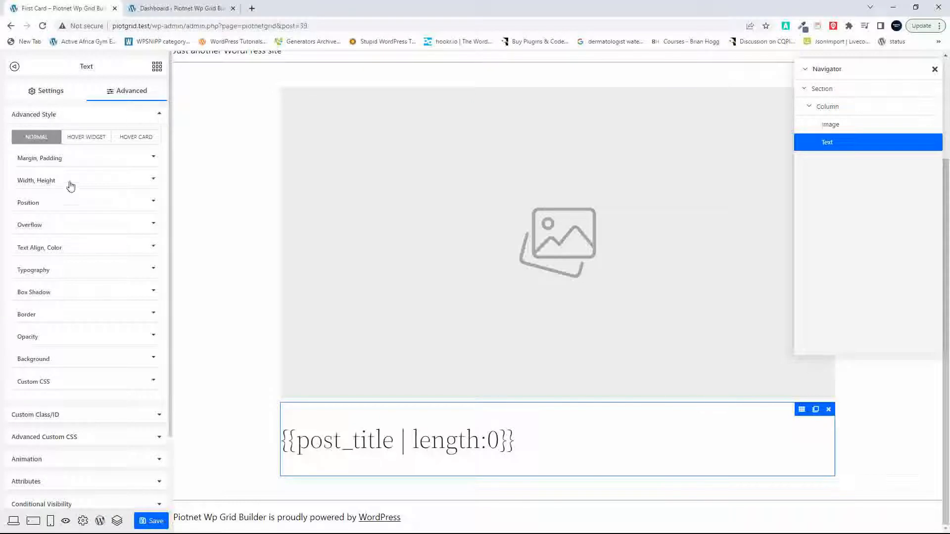
click(104, 160)
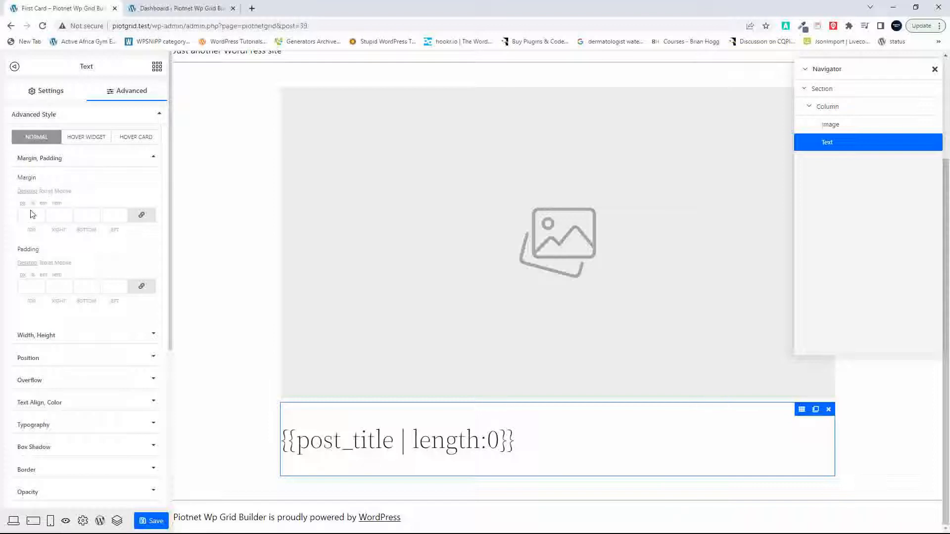
click(28, 282)
text(10)
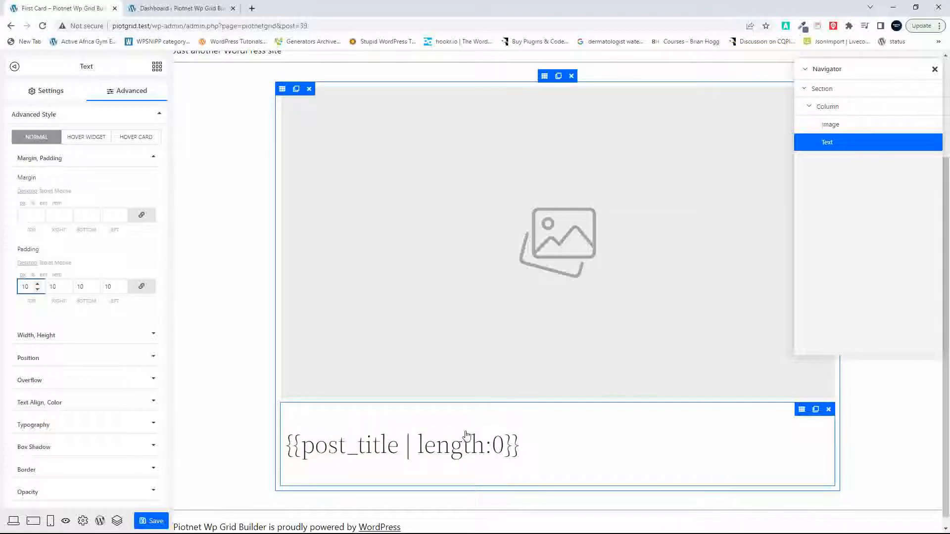
click(25, 214)
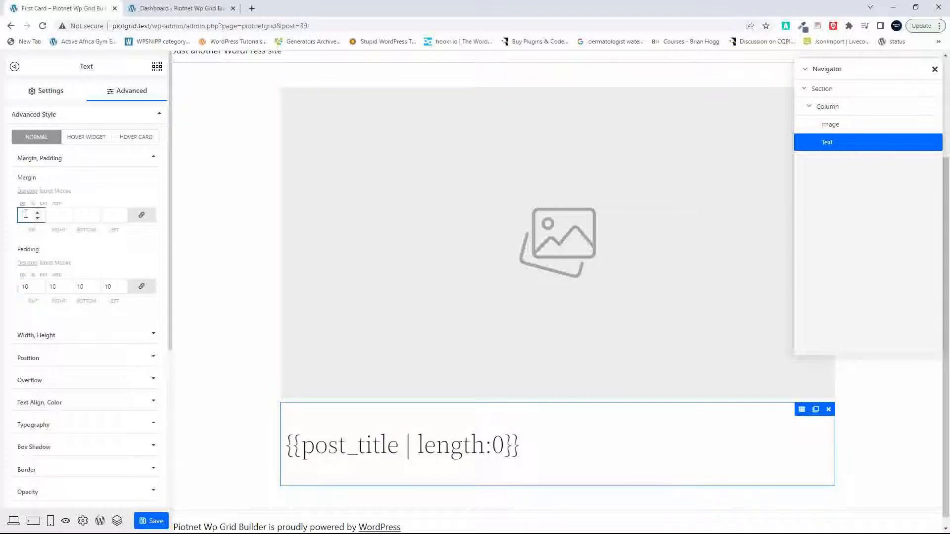
text(0)
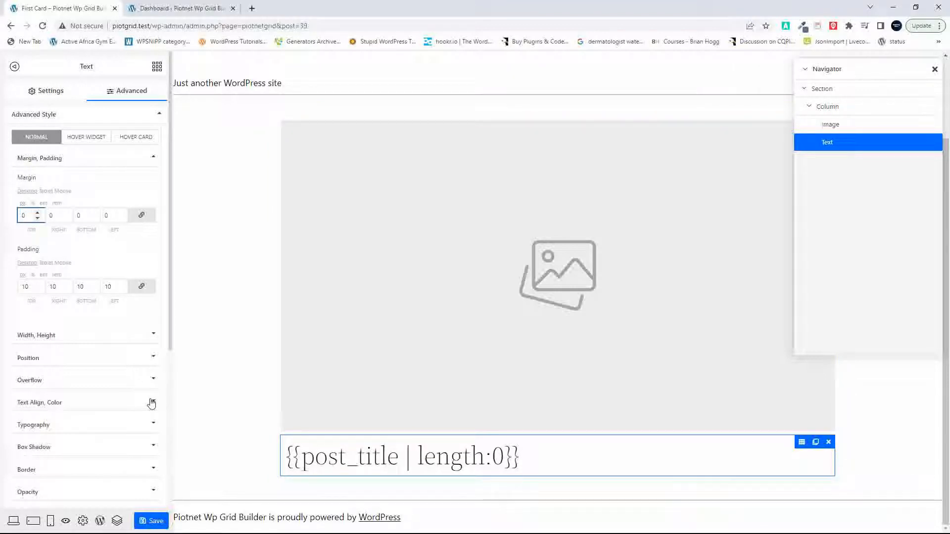
Step: Try font weight 600 on the title text, and settle on a weight of 500
click(153, 425)
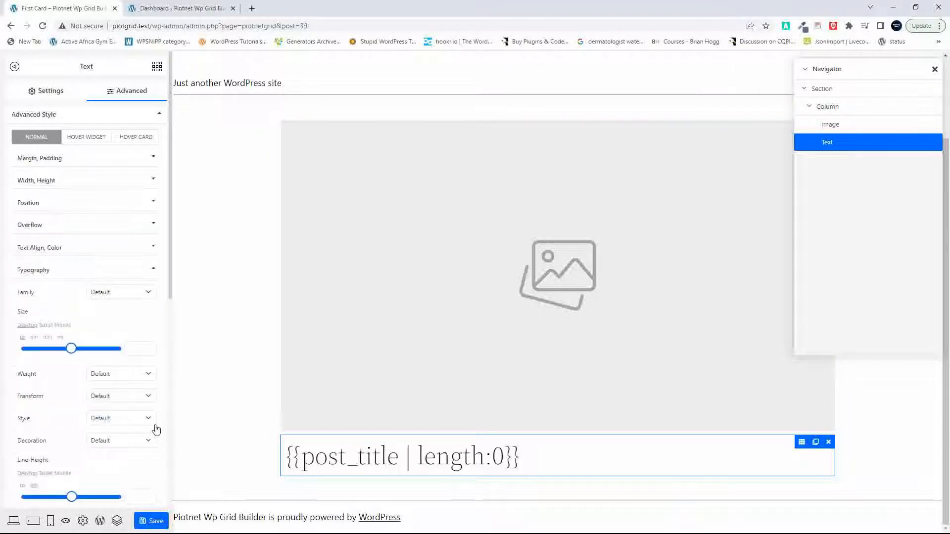
click(136, 375)
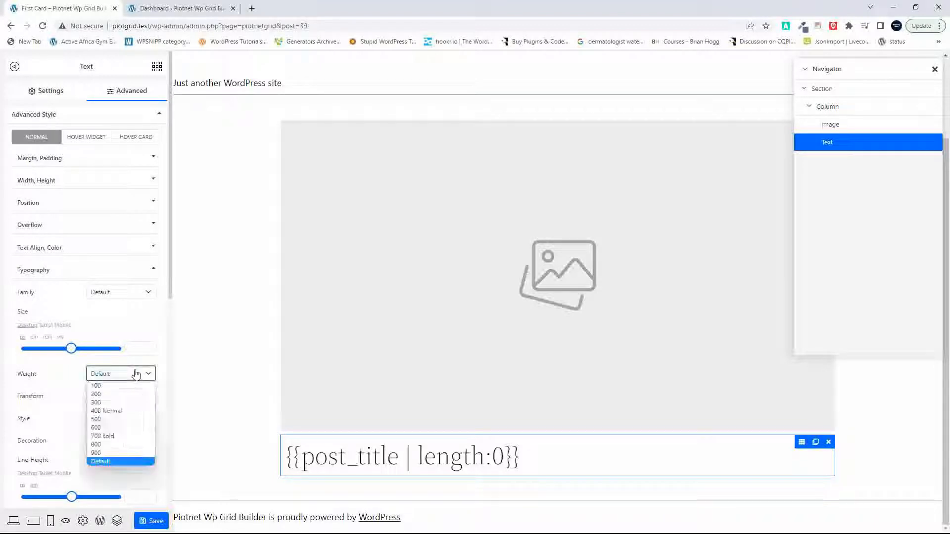
click(123, 428)
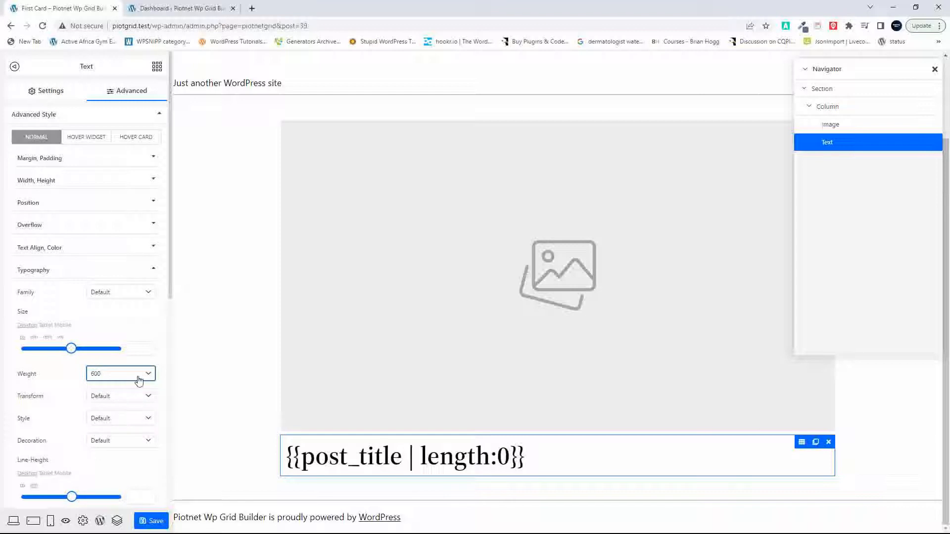
click(139, 376)
click(133, 421)
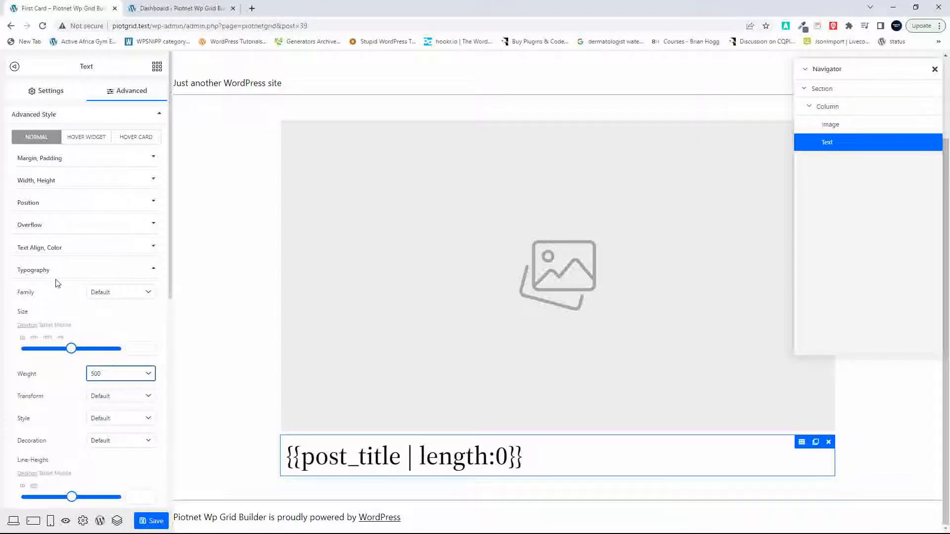
Step: Set the title text's alignment to Center
click(140, 250)
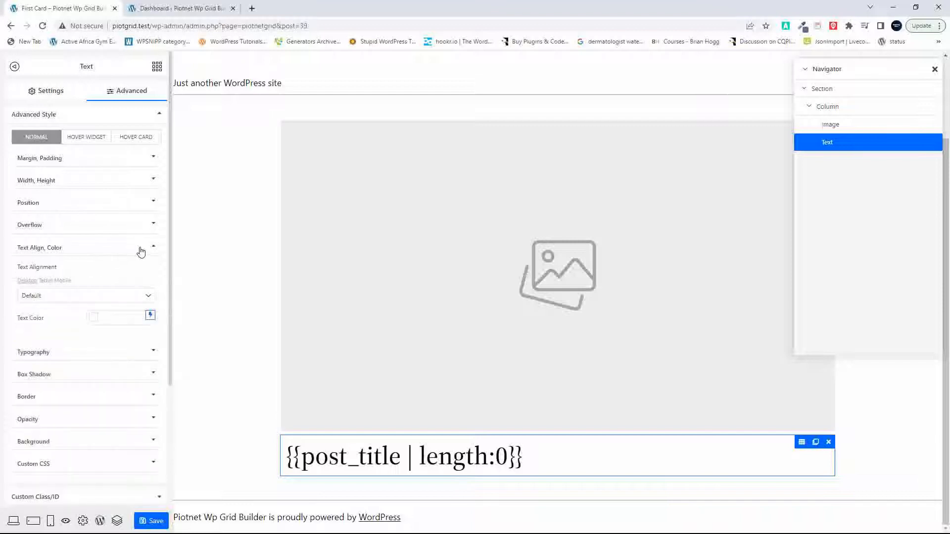
click(138, 297)
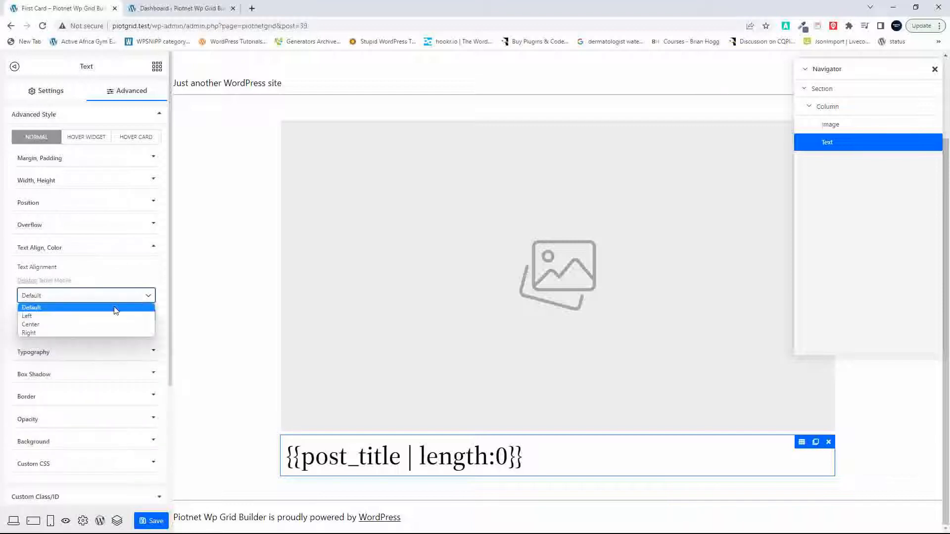
click(95, 326)
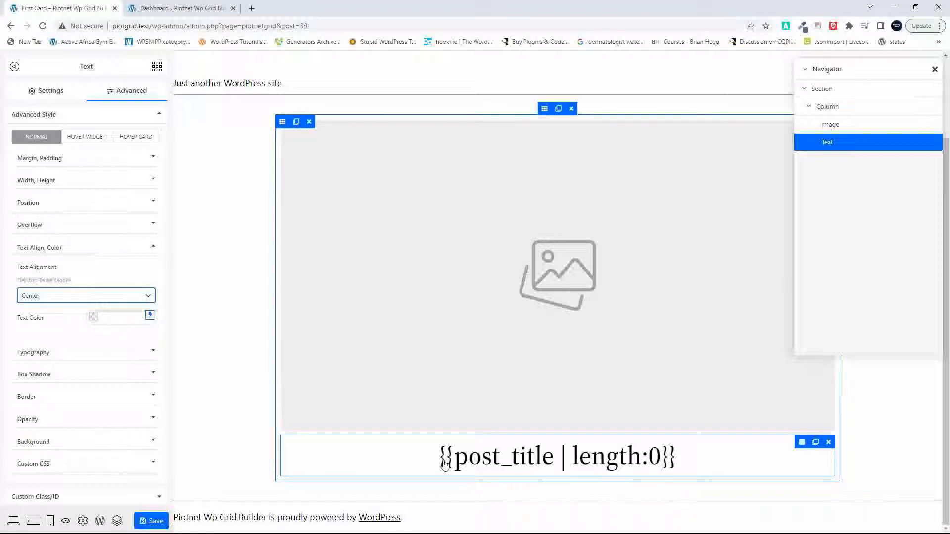
Step: Add a Text widget below the post title and fill its content with the dynamic Post Excerpt
click(156, 66)
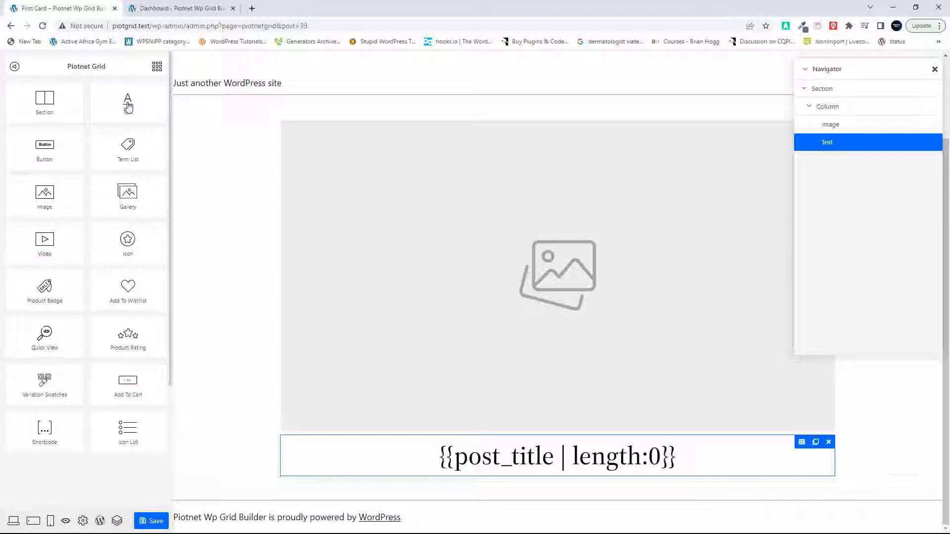
drag(127, 105, 484, 470)
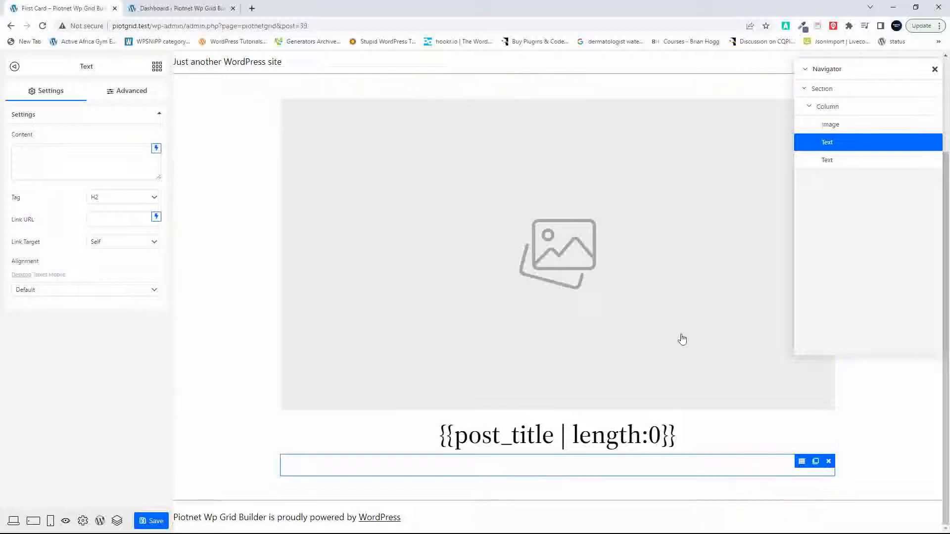
click(156, 148)
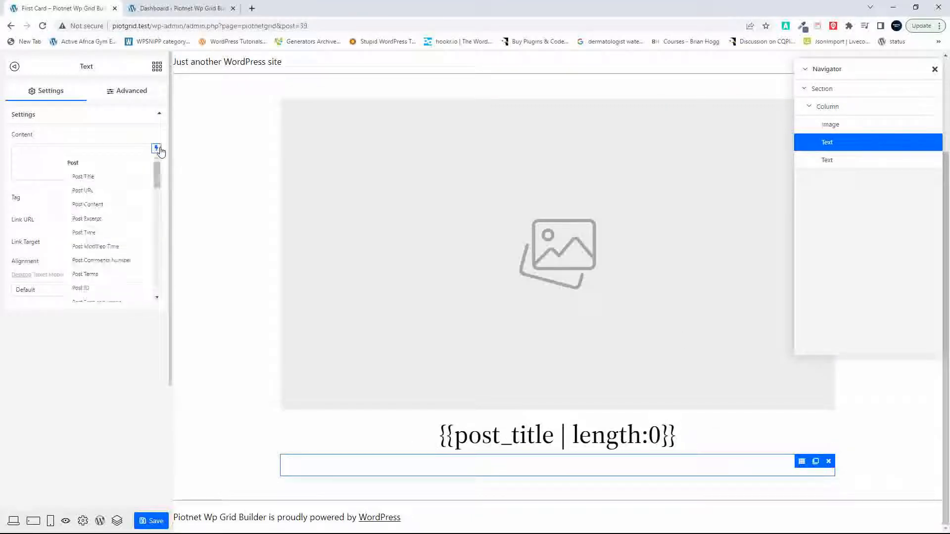
click(97, 217)
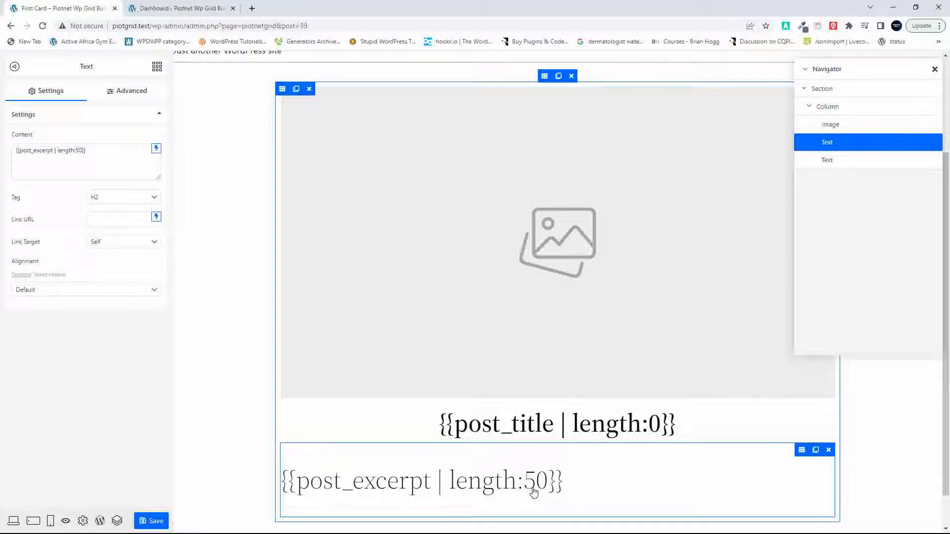
Step: Set the excerpt length to 30 and change the excerpt text's tag to p
click(79, 149)
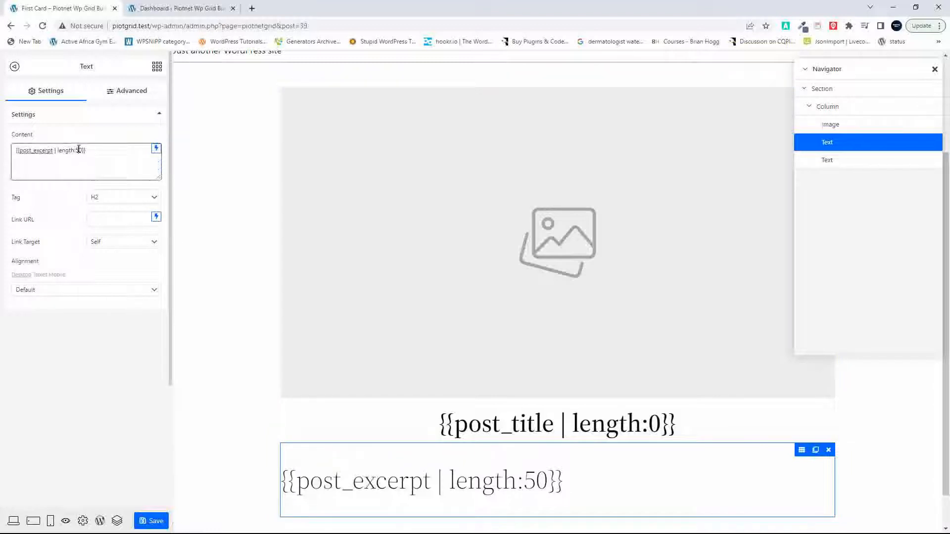
key(BackSpace)
text(3)
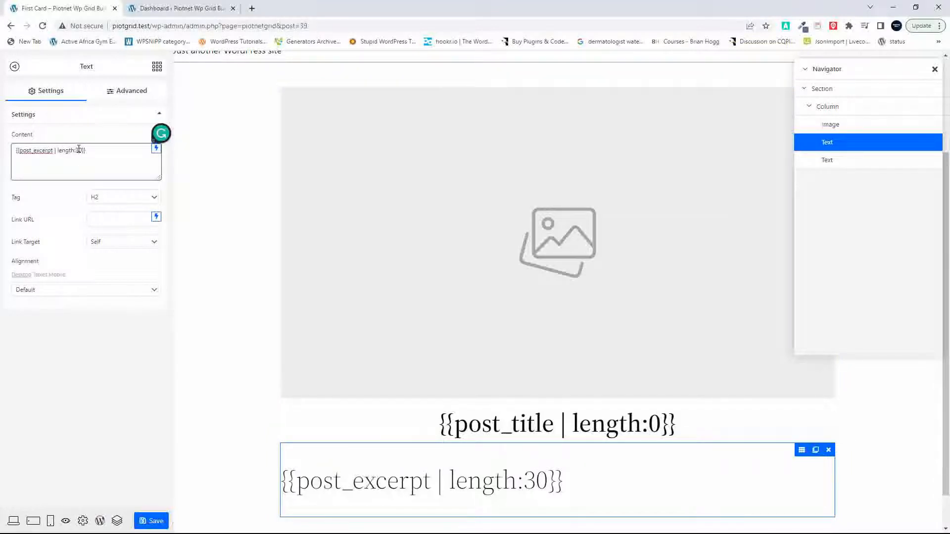
click(143, 201)
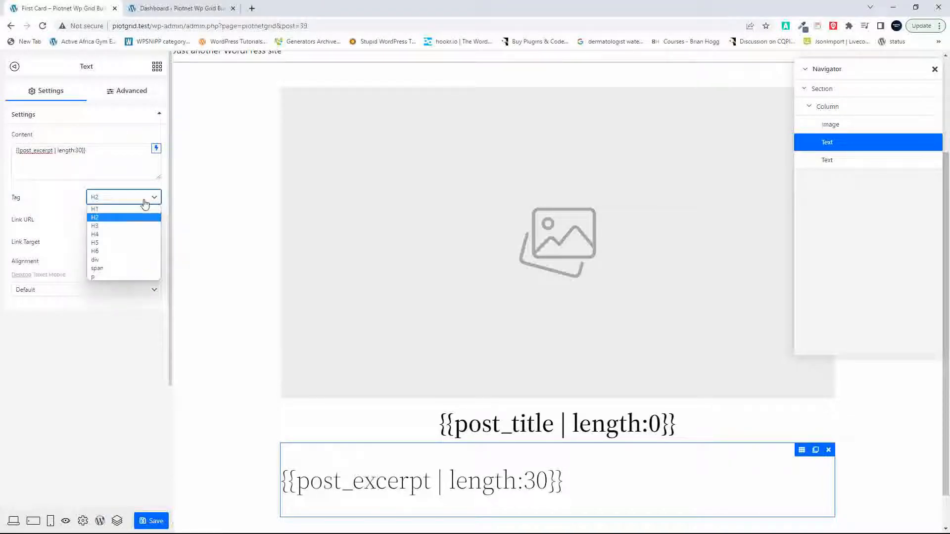
click(126, 277)
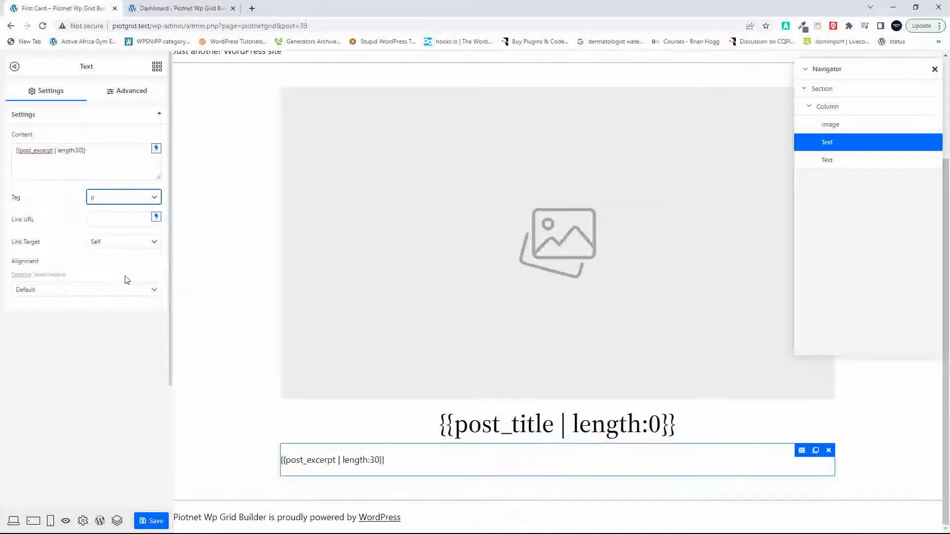
Step: Set the excerpt text's margin to 0 and its padding to 15 on all sides
click(141, 89)
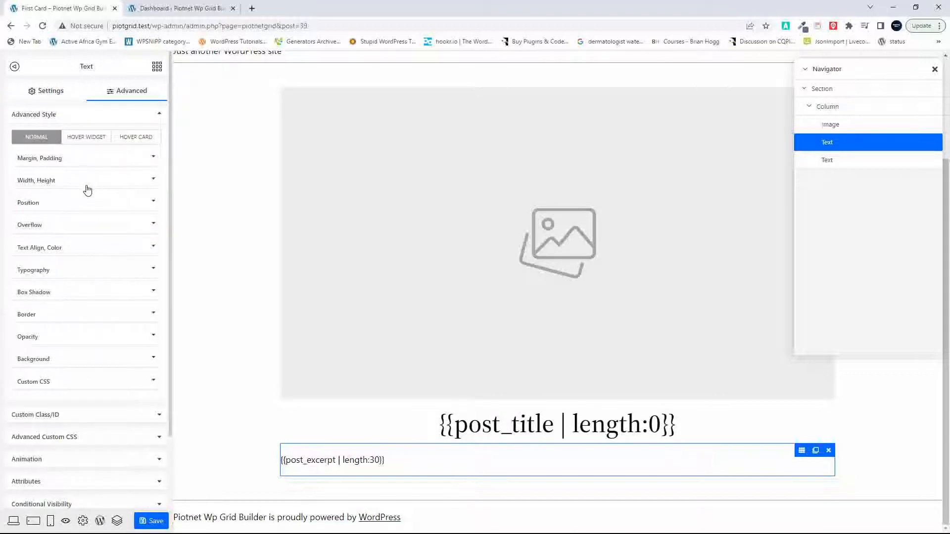
click(98, 160)
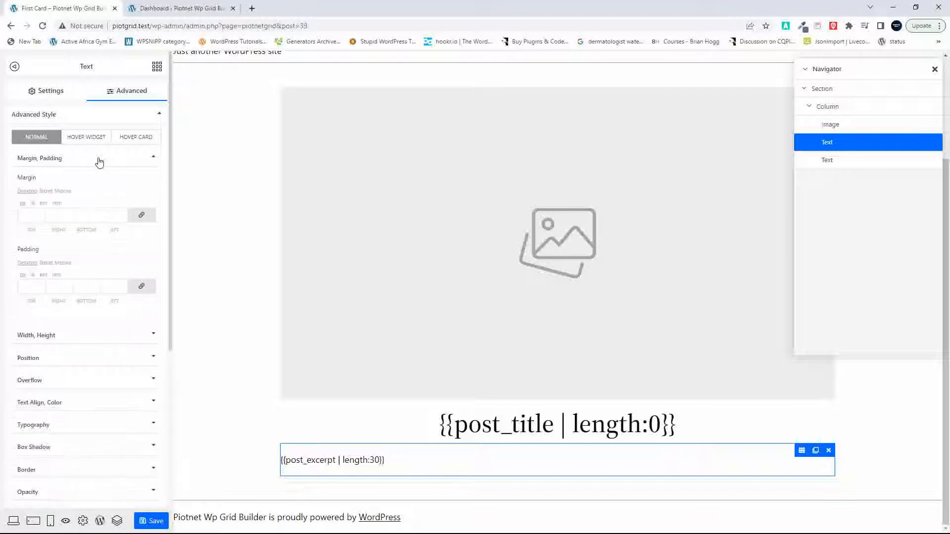
click(31, 214)
click(141, 216)
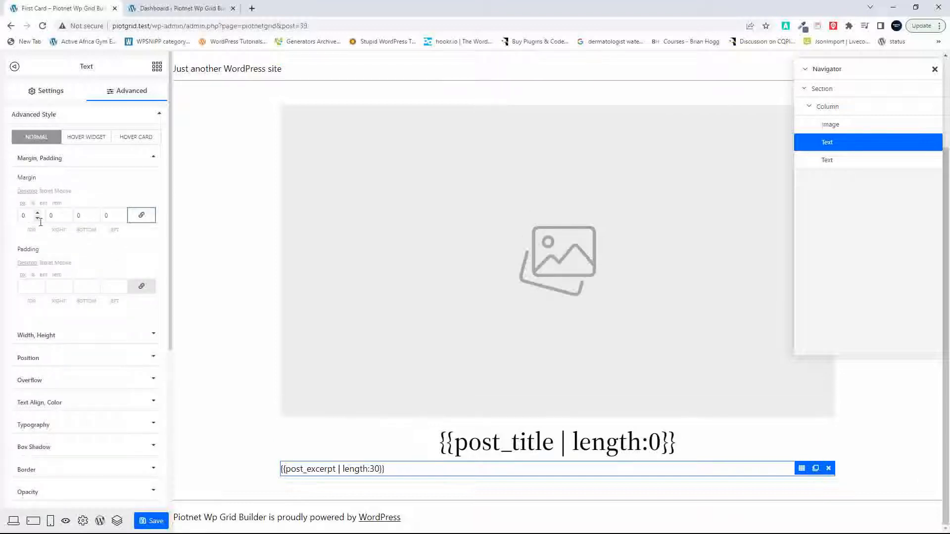
click(31, 286)
text(15)
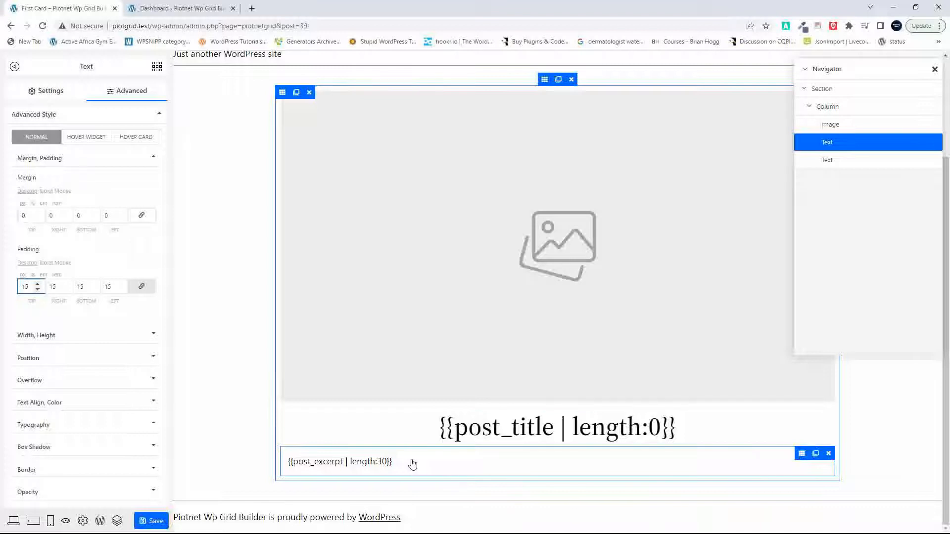
Step: Link the excerpt text to the dynamic Post URL and save the card
click(360, 467)
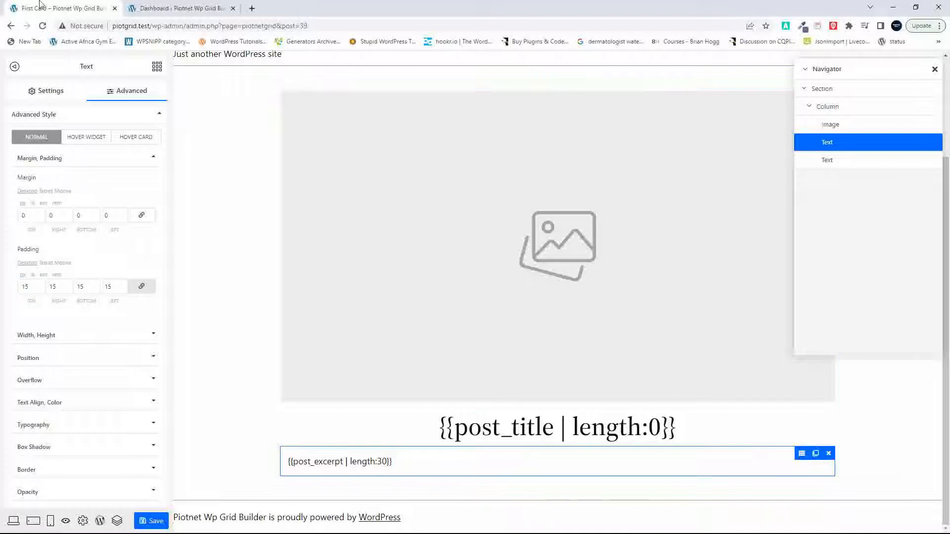
click(51, 96)
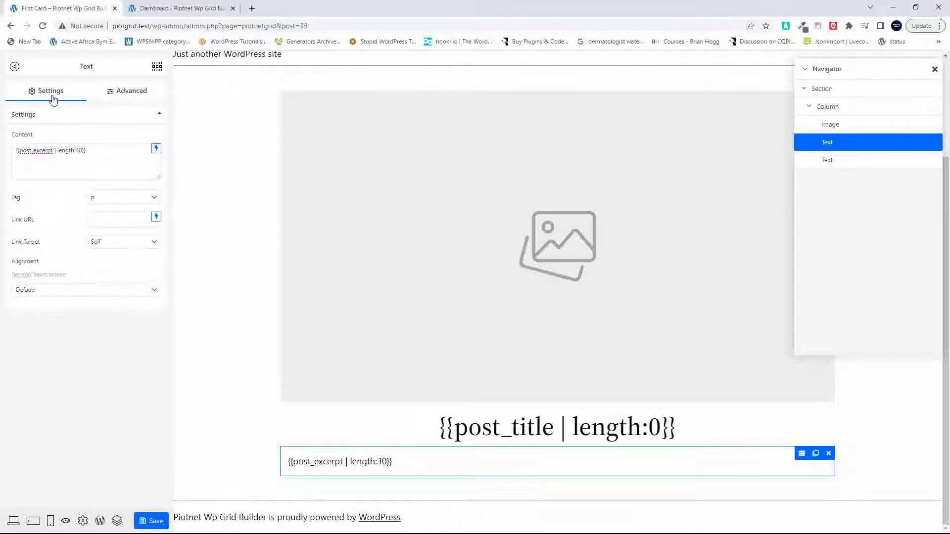
click(156, 216)
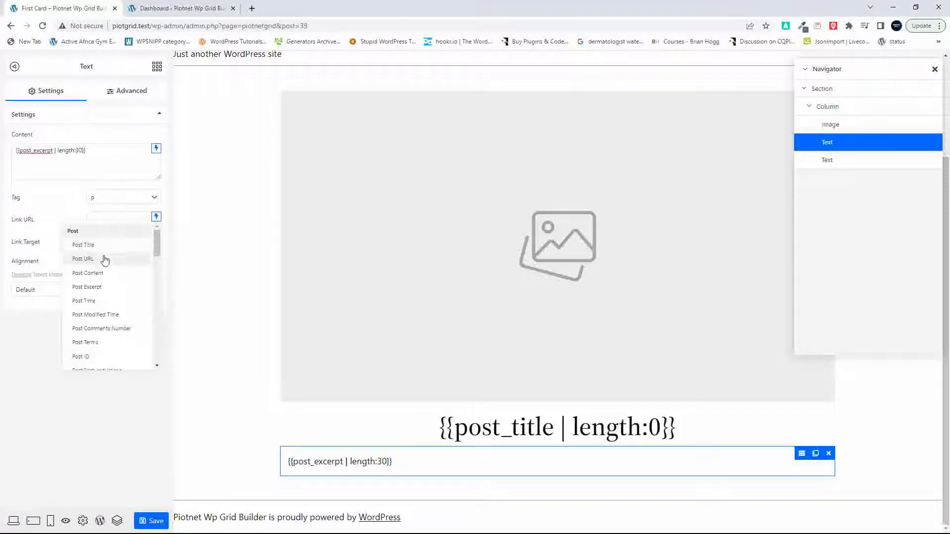
click(83, 259)
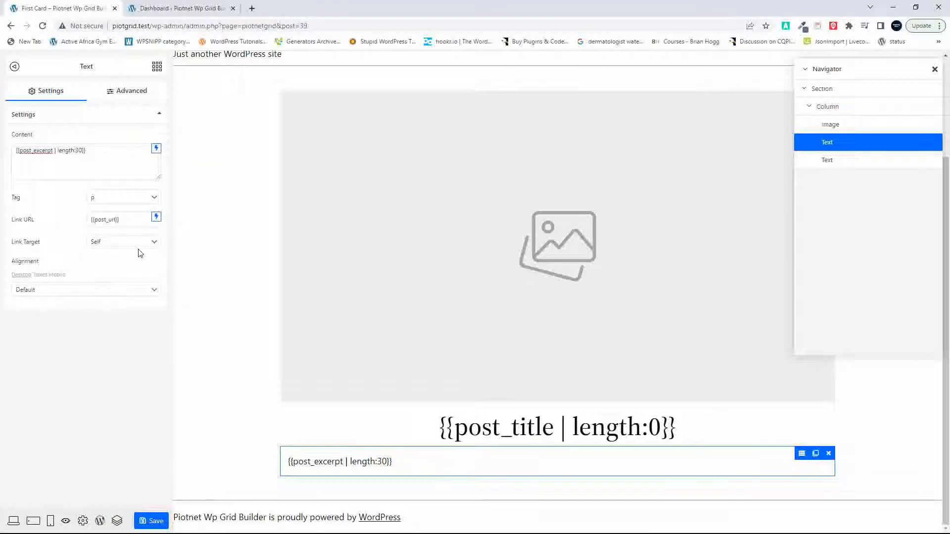
click(151, 522)
Step: Select the card's section and examine its layout and Collapse Section settings
click(843, 107)
click(824, 89)
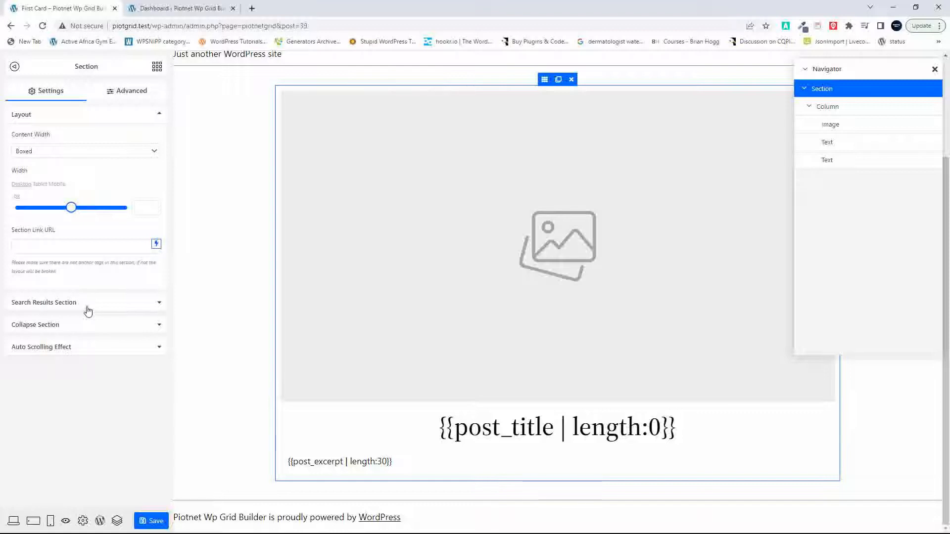
click(116, 326)
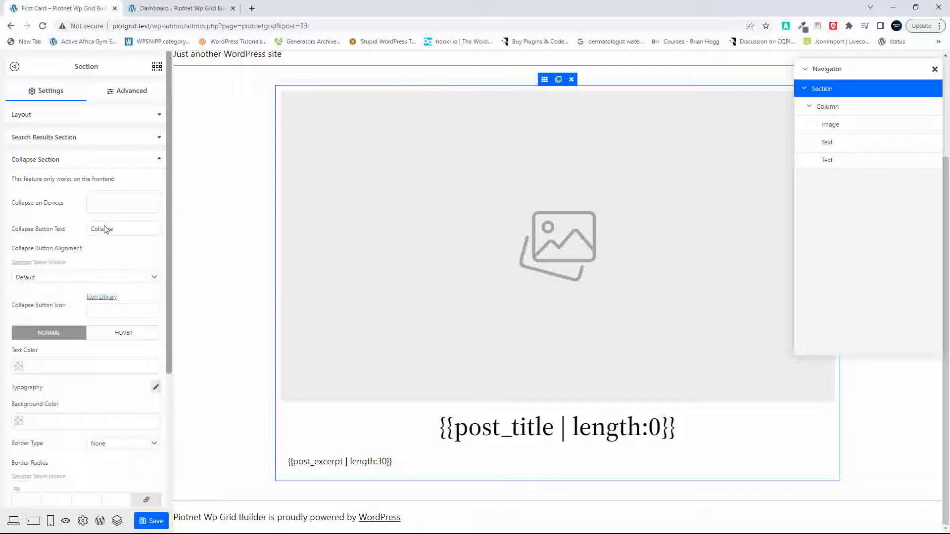
click(160, 161)
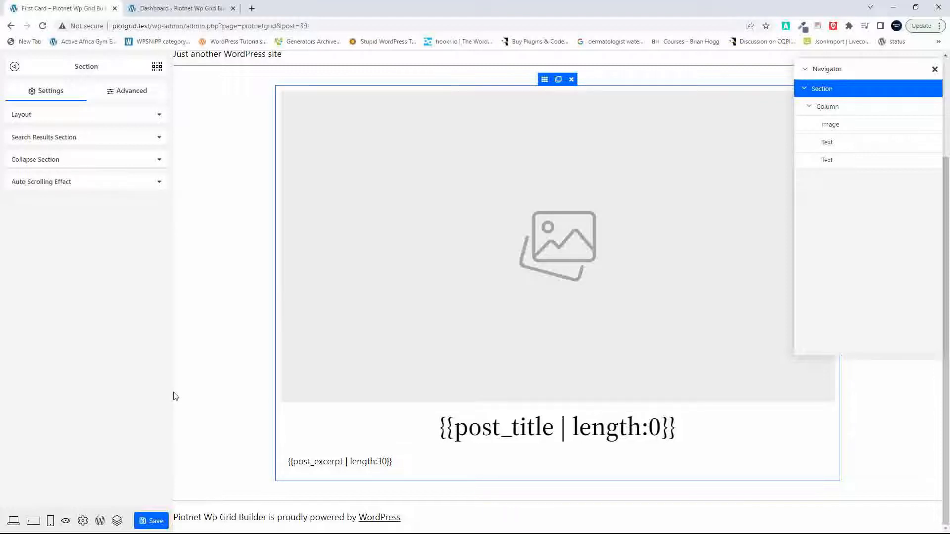
Step: Save the card, leave the builder and open the Piotnet Grid list of grids in the WordPress admin
click(142, 522)
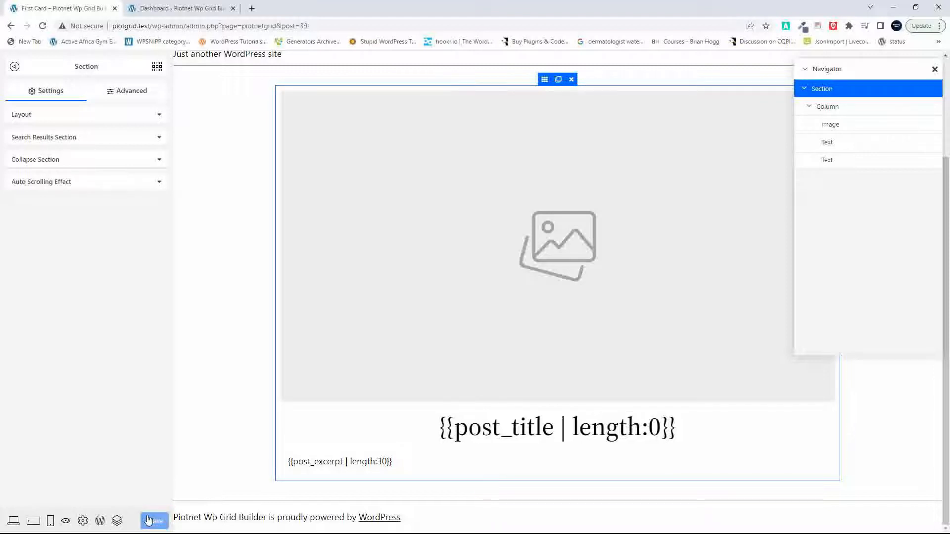
click(99, 522)
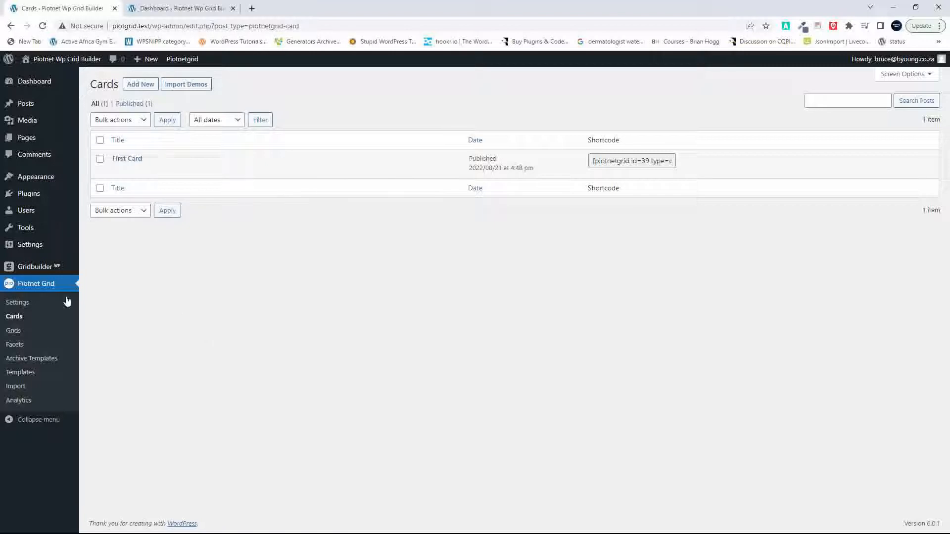
click(13, 333)
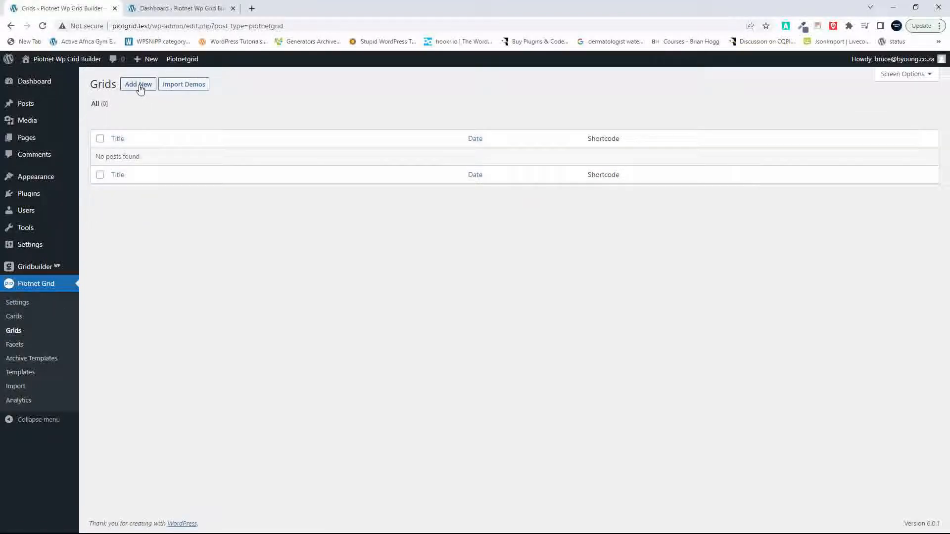
Step: Create a grid titled First Grid, publish it and open it for editing with Piotnet Grid
click(142, 85)
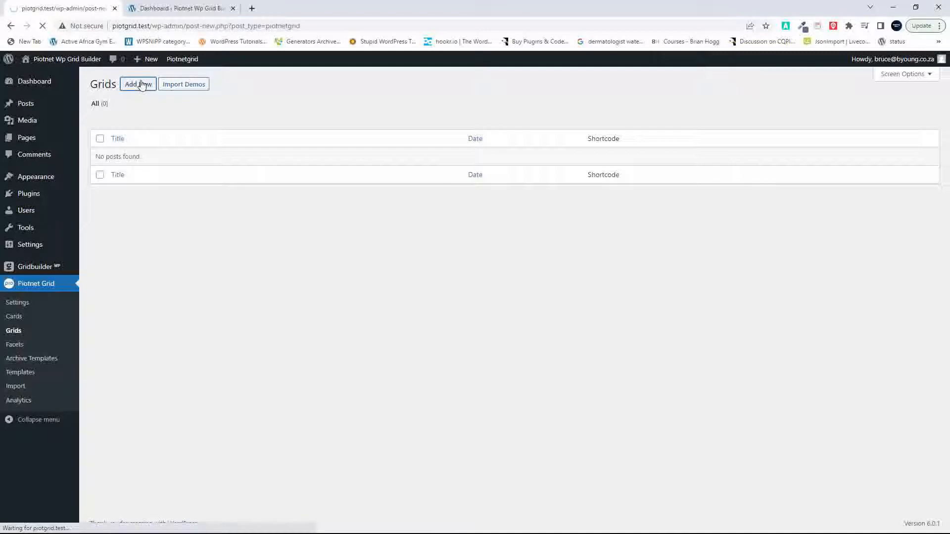
text(Fi)
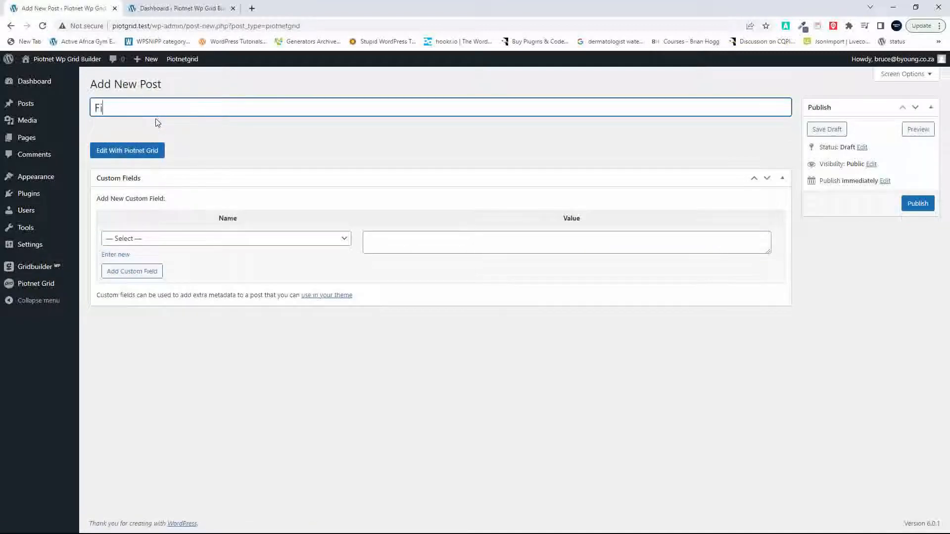
text(rst Grid)
click(917, 205)
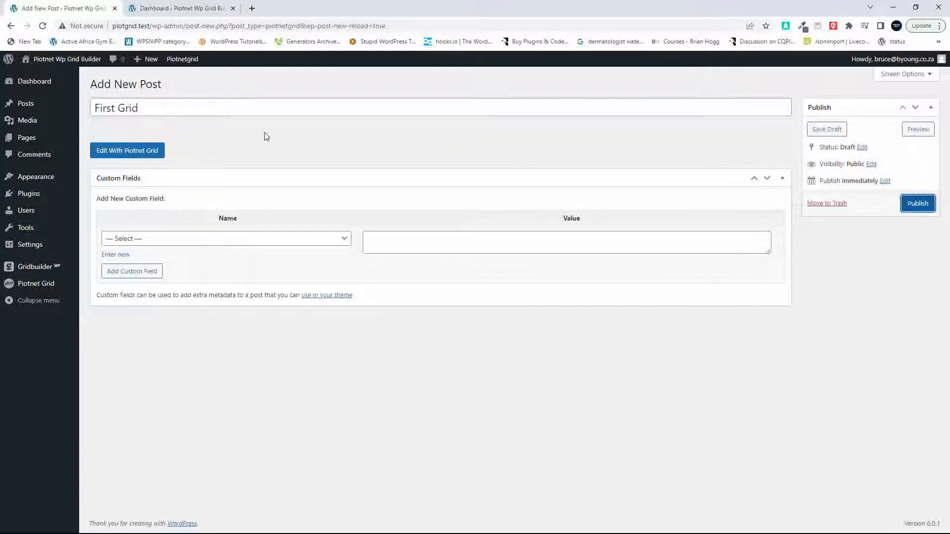
click(152, 155)
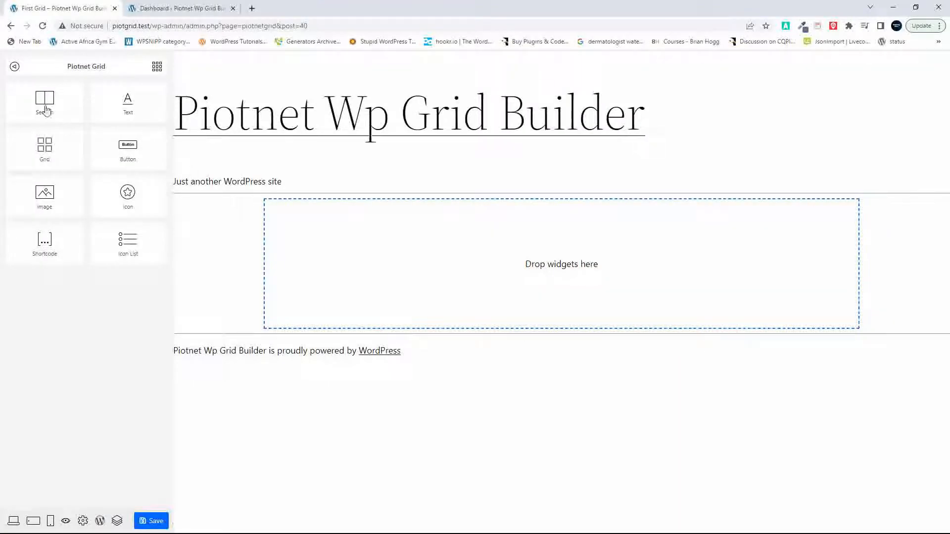
Step: Add a Section to the empty grid canvas and place a Grid widget inside it
drag(46, 101, 470, 277)
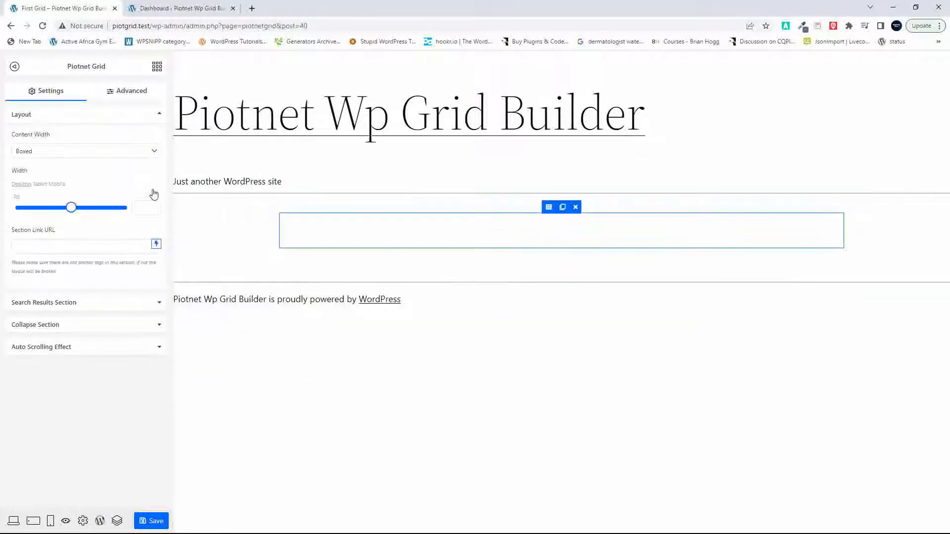
click(156, 67)
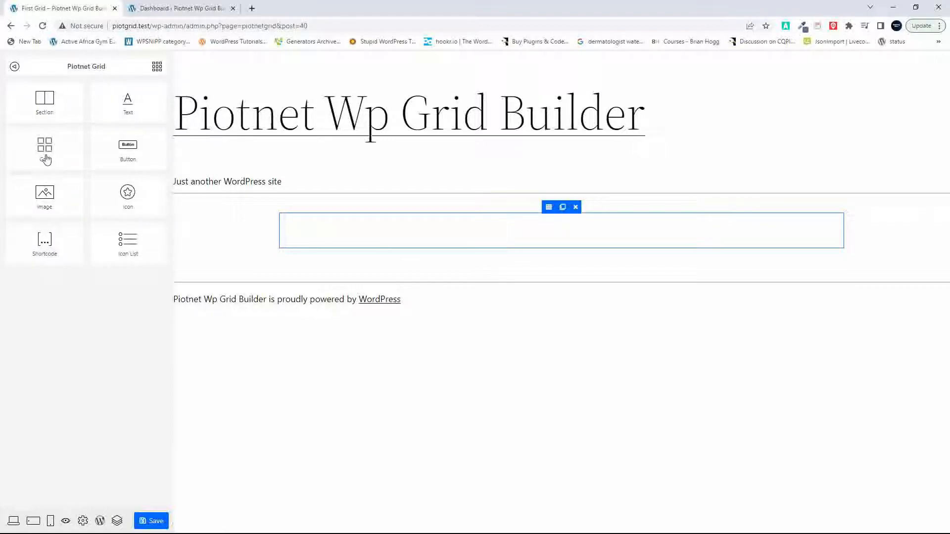
drag(46, 158, 485, 234)
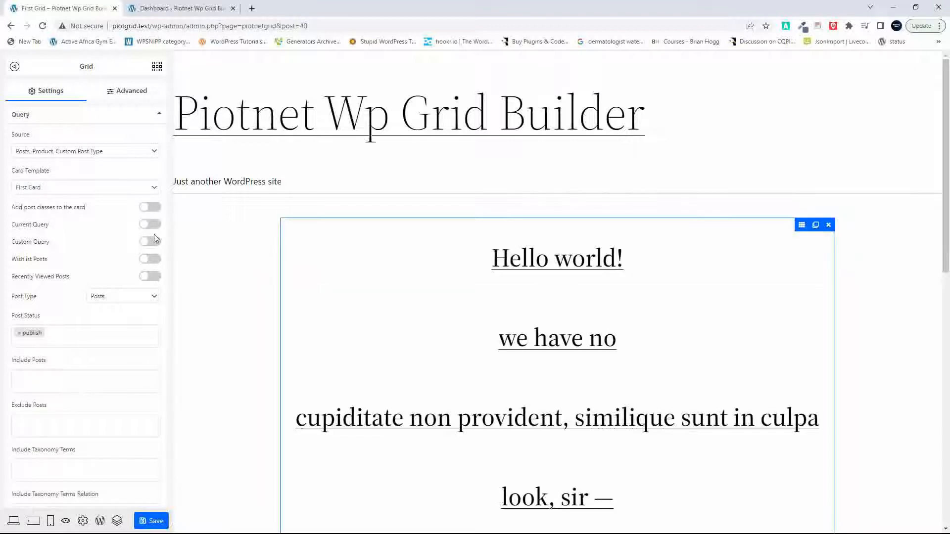
Step: Choose First Card as the grid's card template and Posts, Product, Custom Post Type as its query source
scroll(479, 381, down, 11)
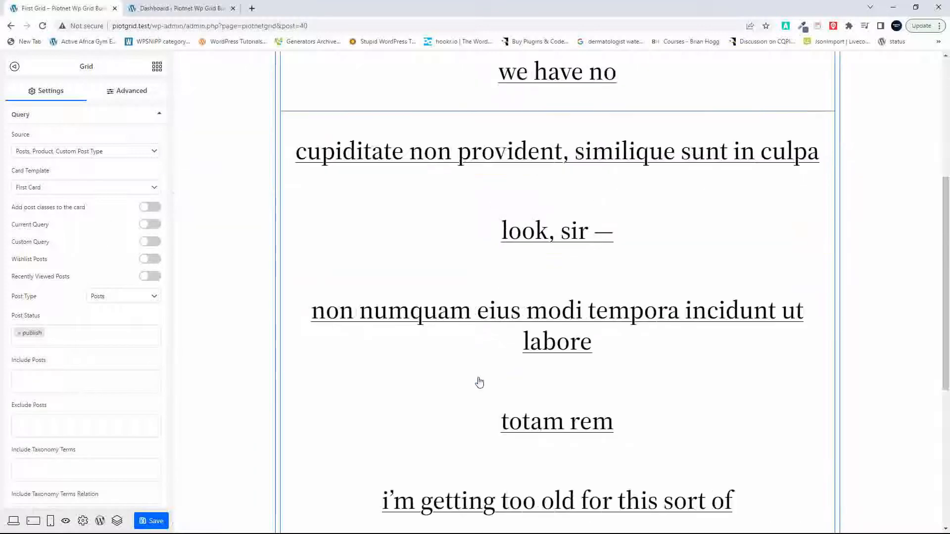
scroll(479, 381, up, 10)
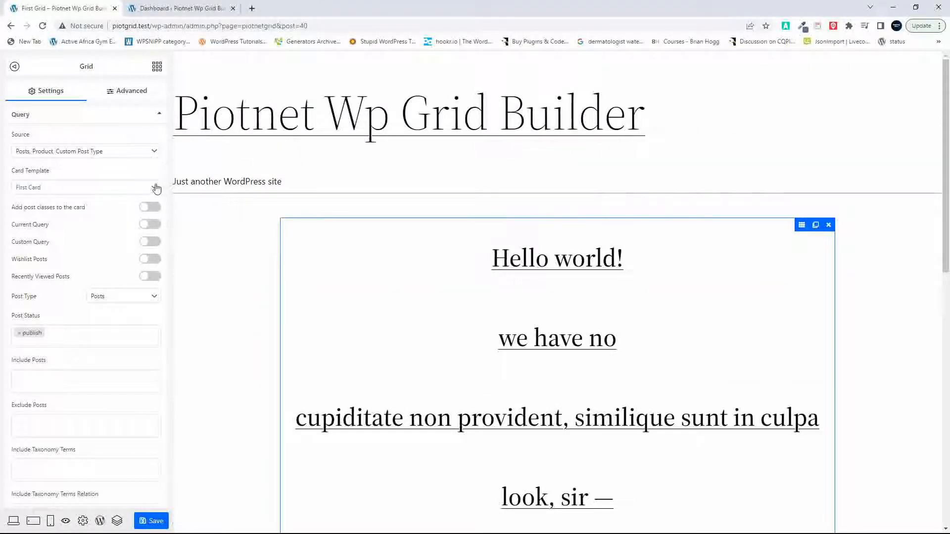
click(156, 188)
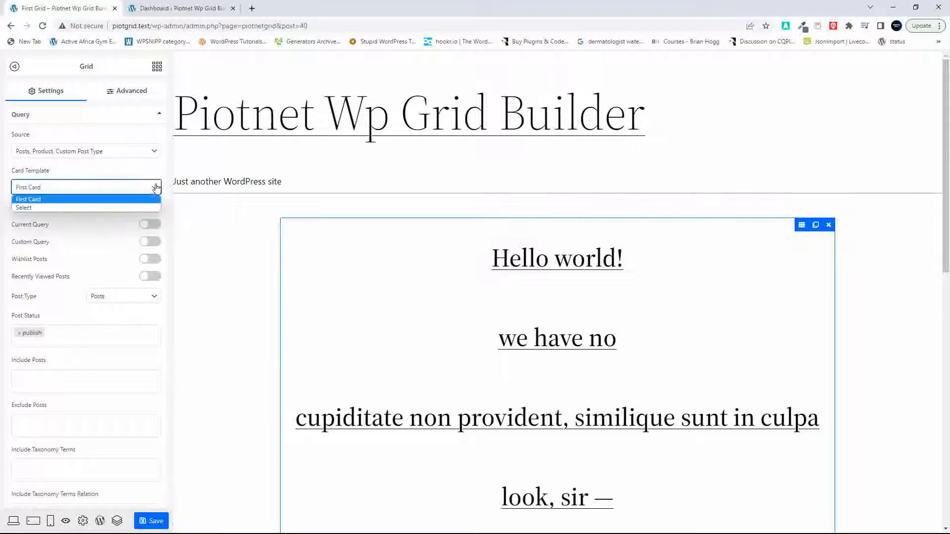
click(103, 202)
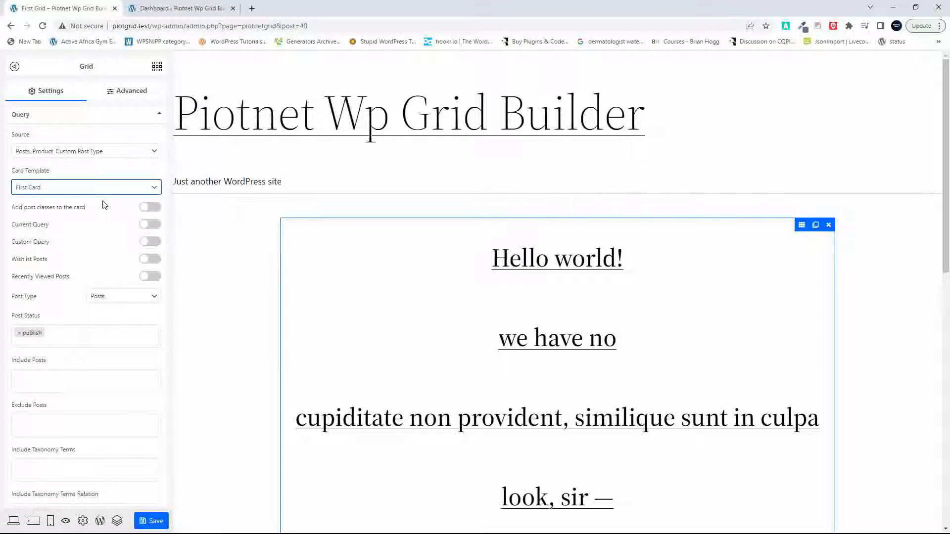
click(144, 153)
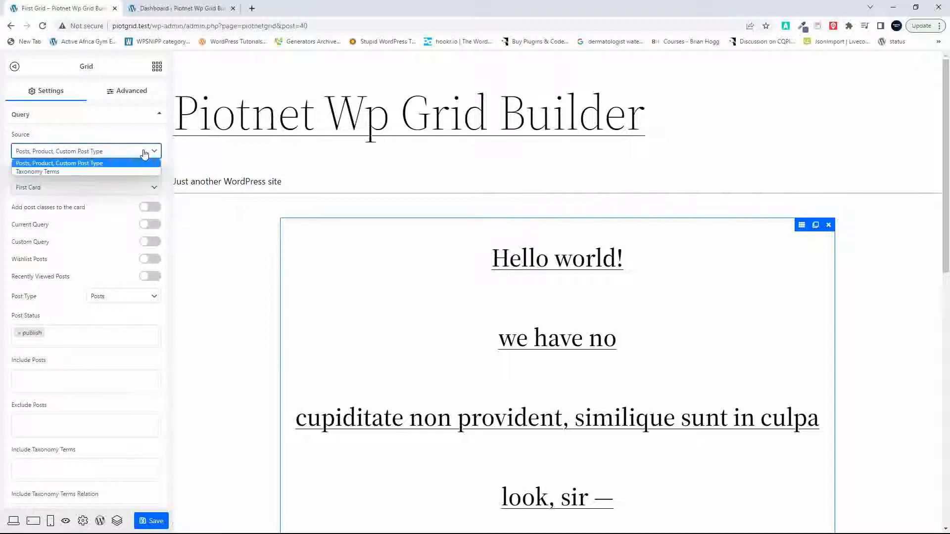
click(71, 164)
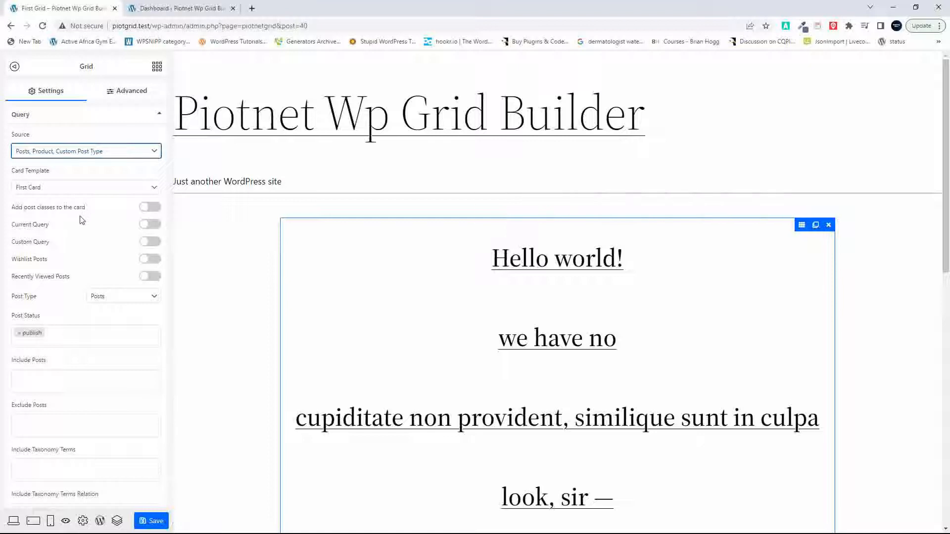
Step: Enable Current Query for the grid and set Posts Per Page to 12
click(150, 227)
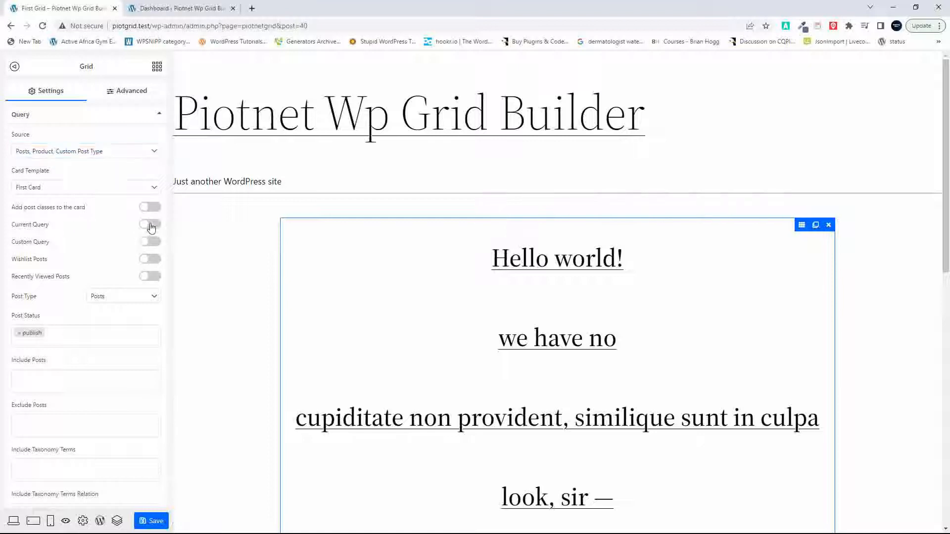
click(151, 227)
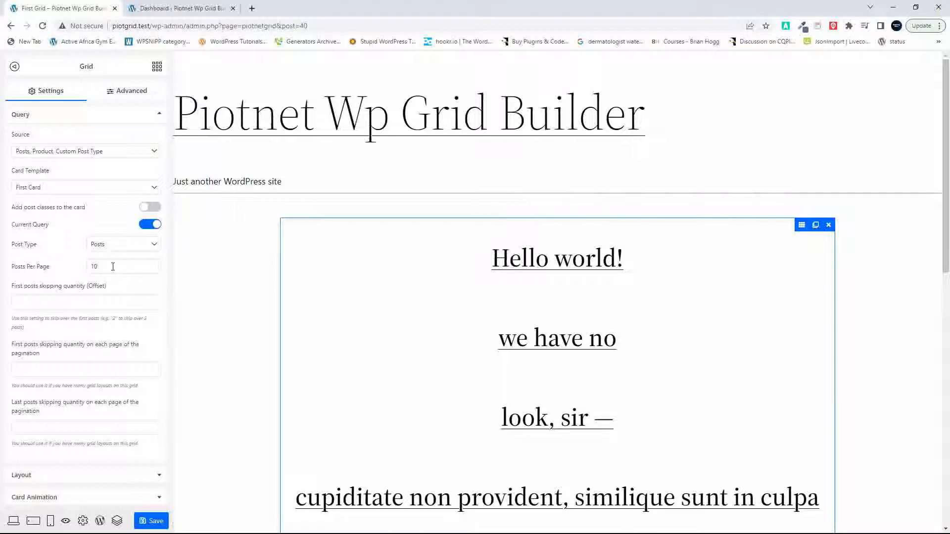
drag(113, 267, 37, 268)
text(12)
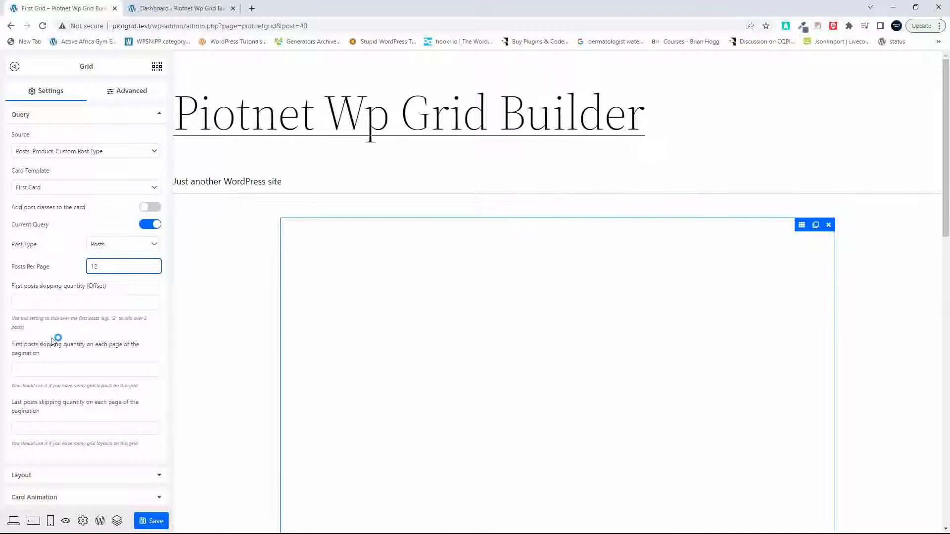
Step: Set the grid layout to 3 columns on desktop
scroll(52, 350, down, 2)
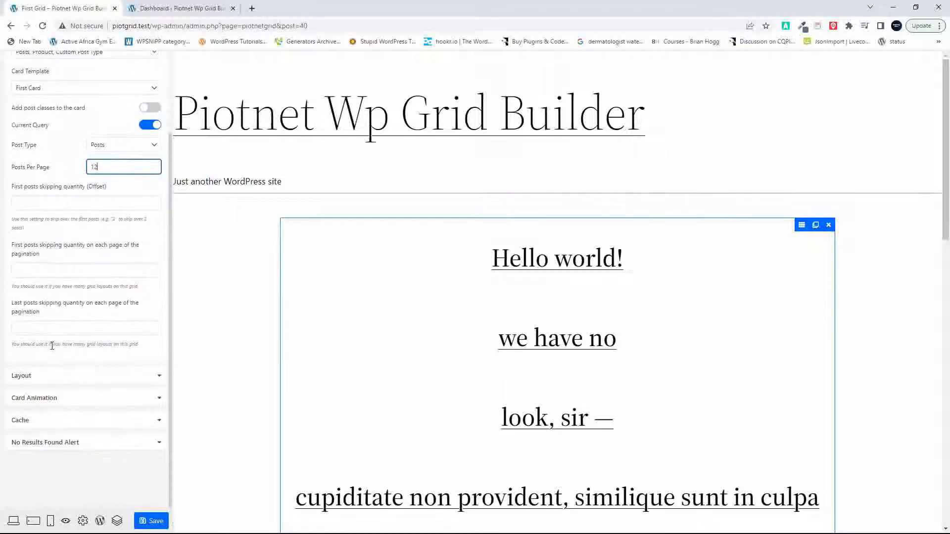
click(159, 377)
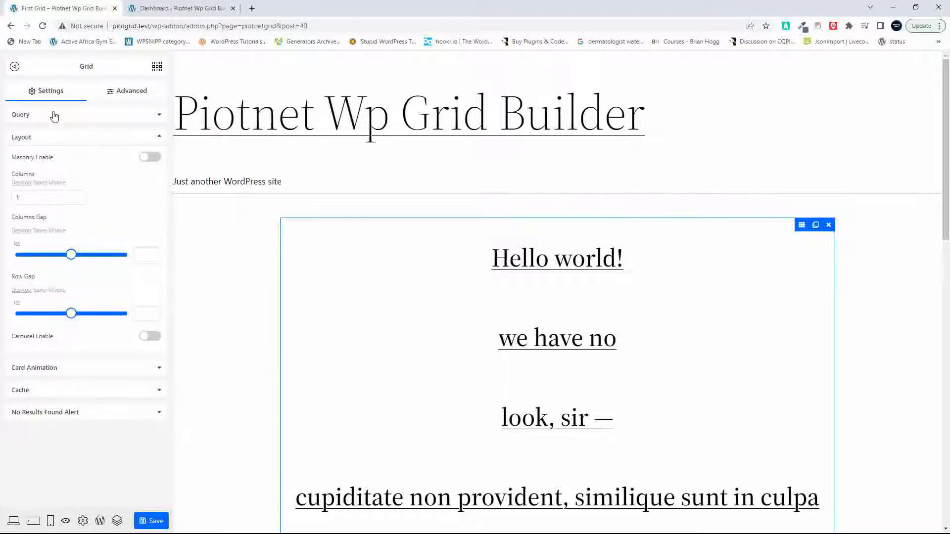
click(78, 200)
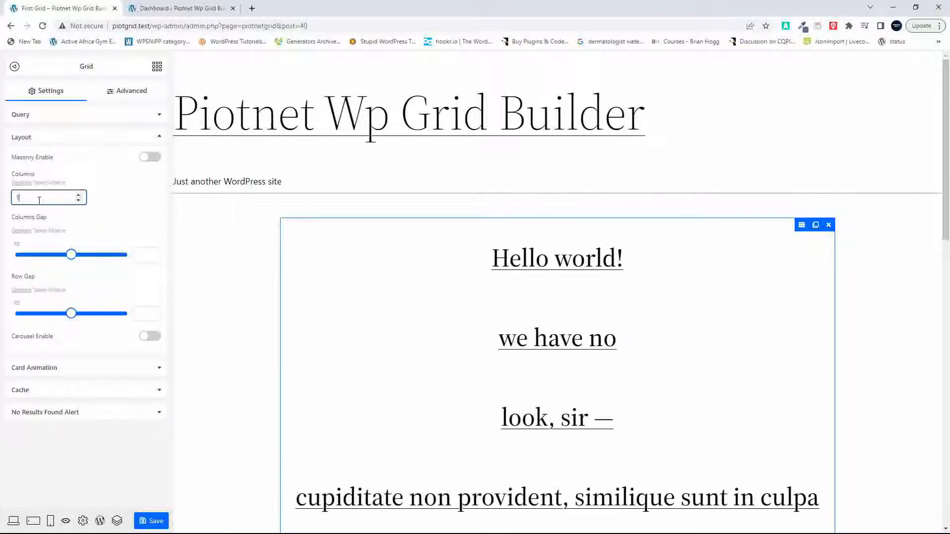
click(82, 196)
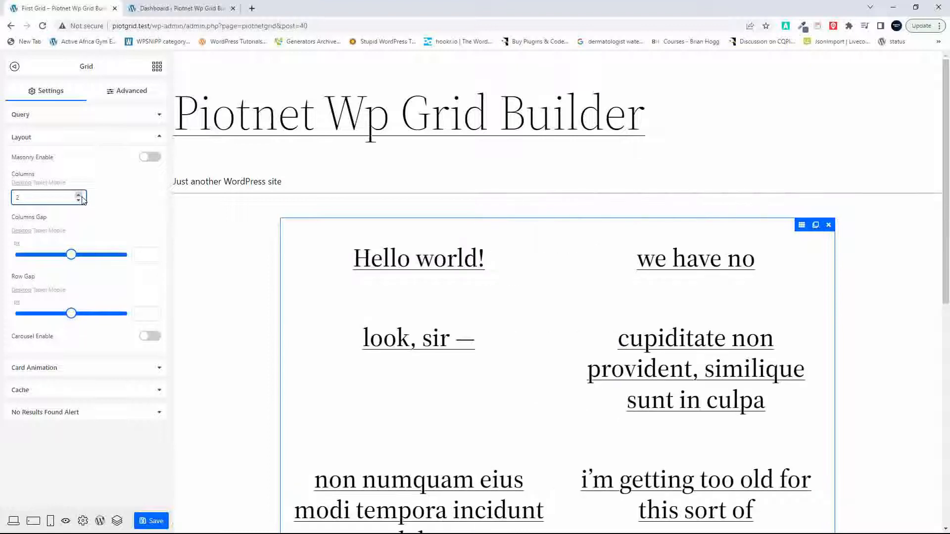
click(78, 195)
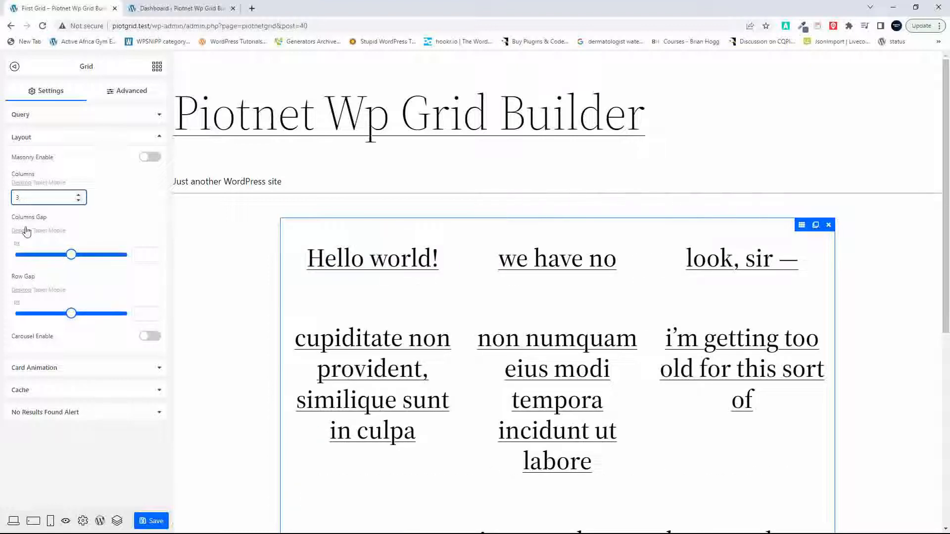
Step: Set both the columns gap and the row gap to 20 and save the grid
click(147, 257)
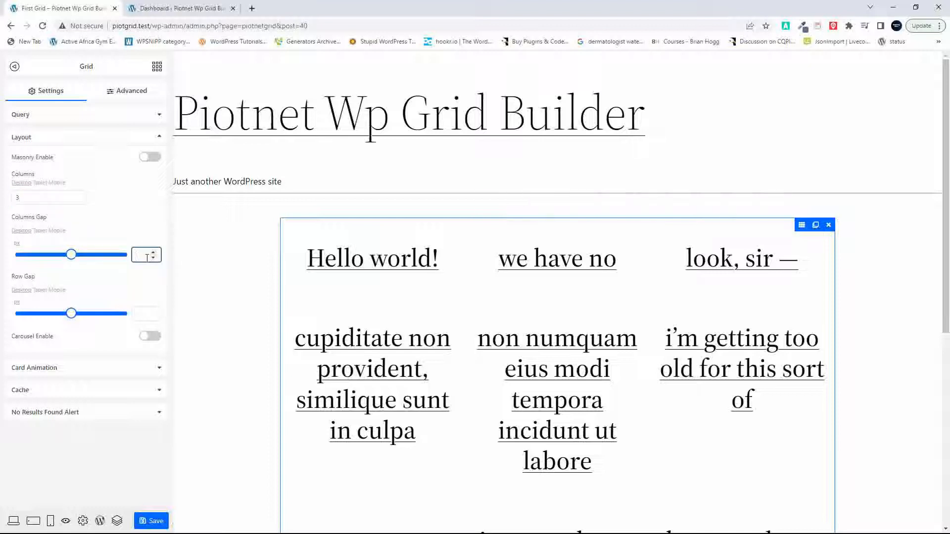
text(20)
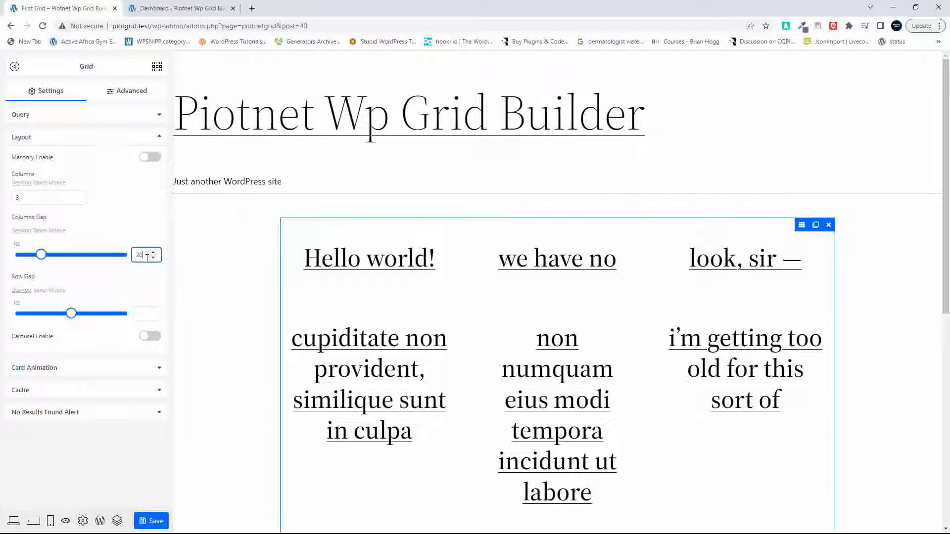
click(139, 313)
text(20)
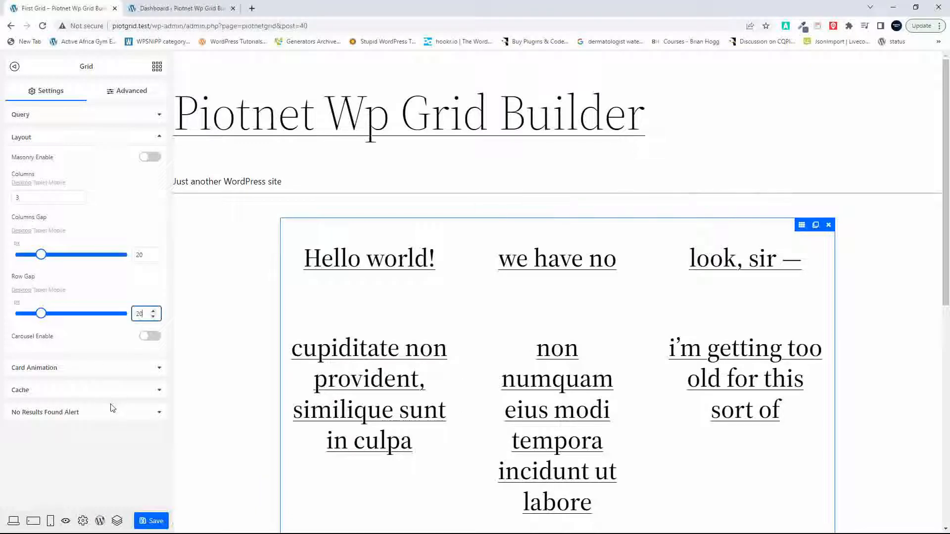
click(152, 523)
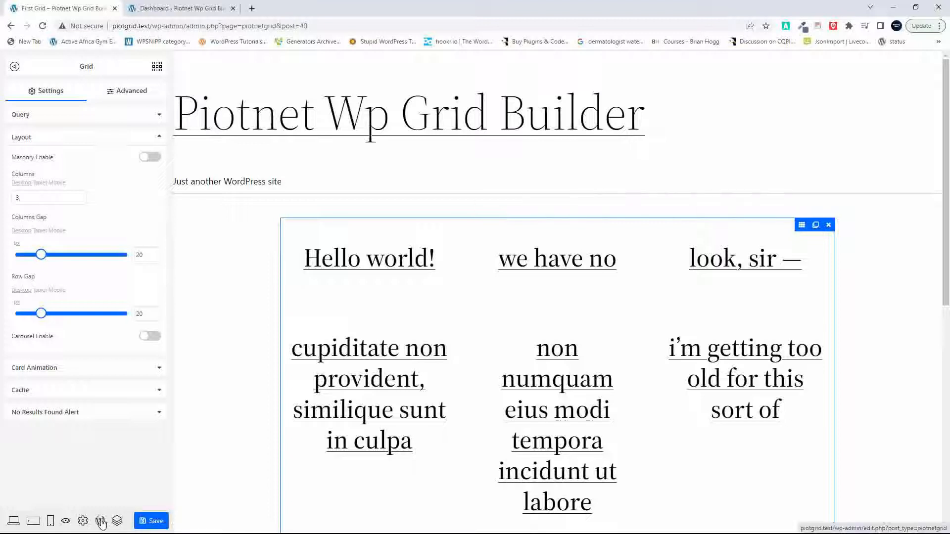
Step: Return to the WordPress list of grids and open the site's front page in a new browser tab
click(100, 523)
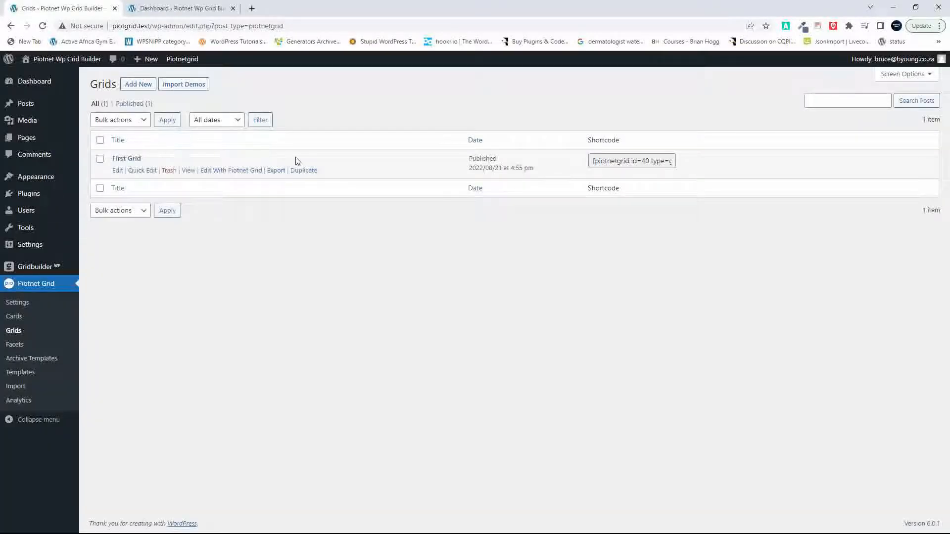
click(193, 8)
click(87, 9)
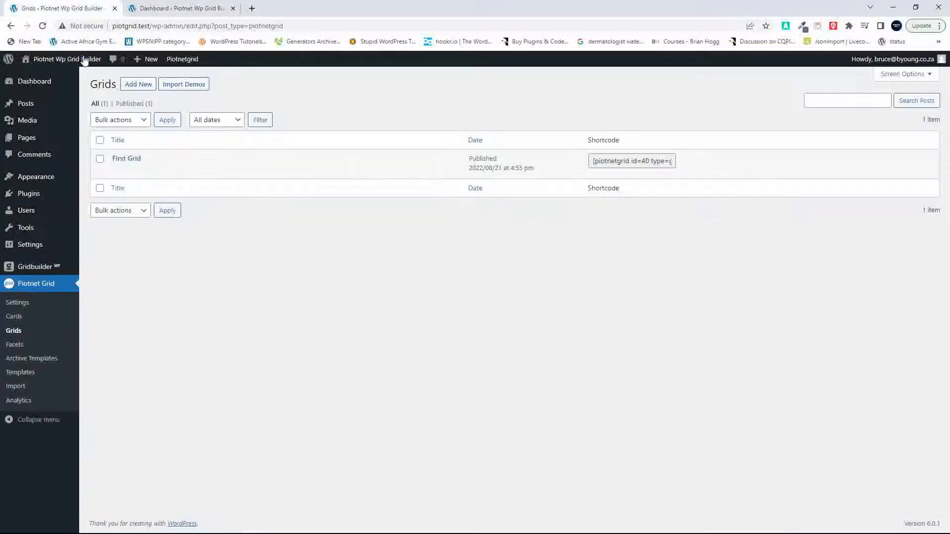
right_click(74, 61)
click(88, 65)
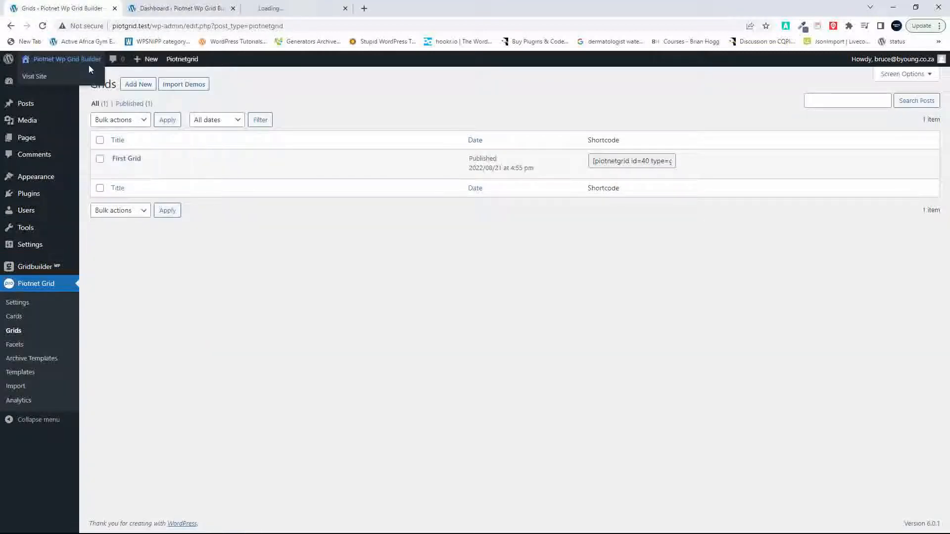
click(275, 9)
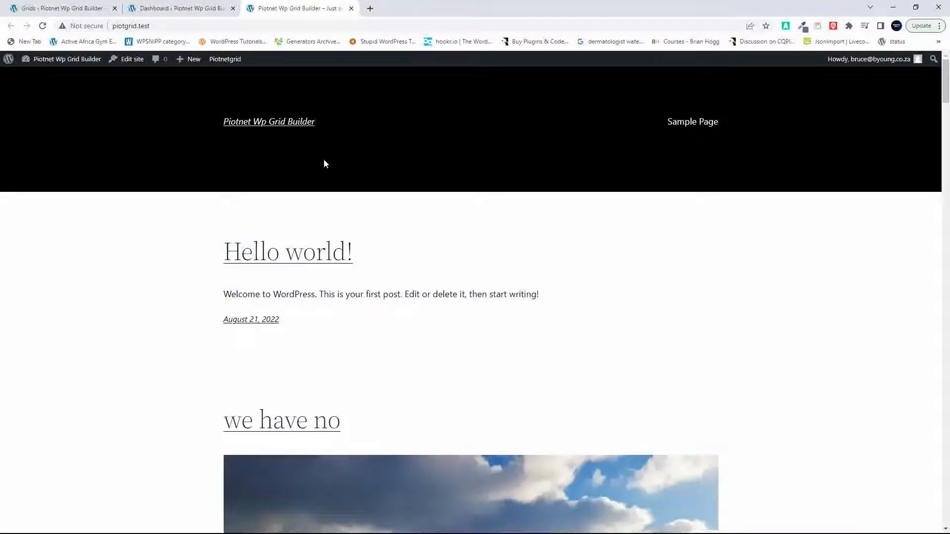
Step: Open the home template in the site editor and select its Query Loop block
click(131, 62)
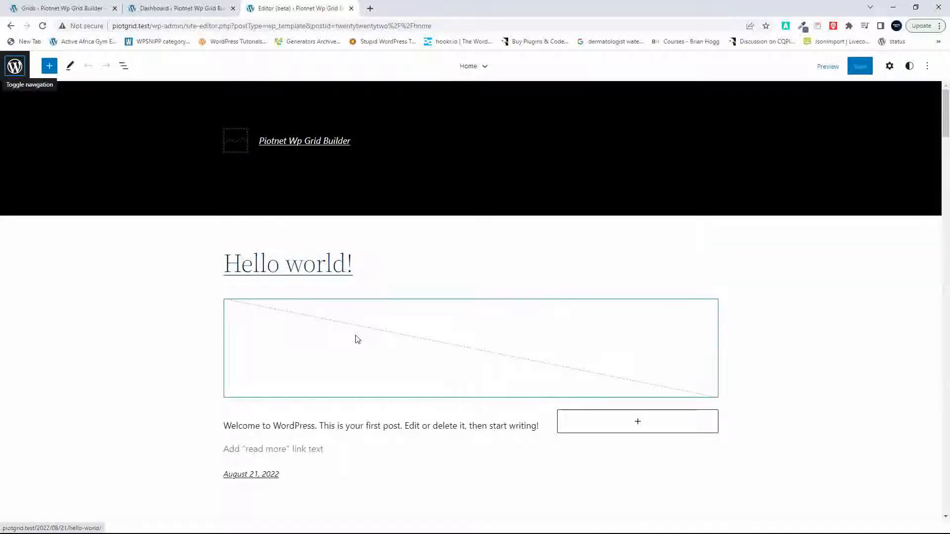
click(124, 66)
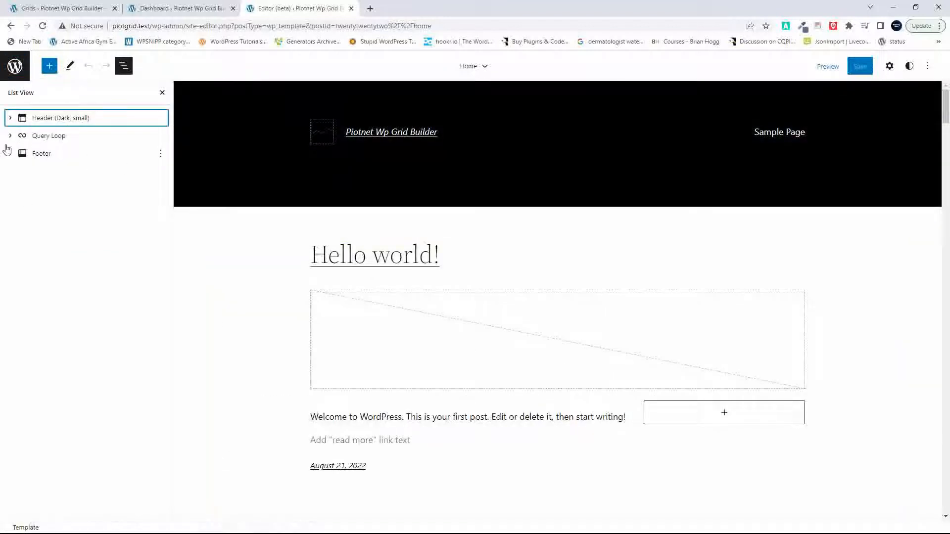
click(10, 136)
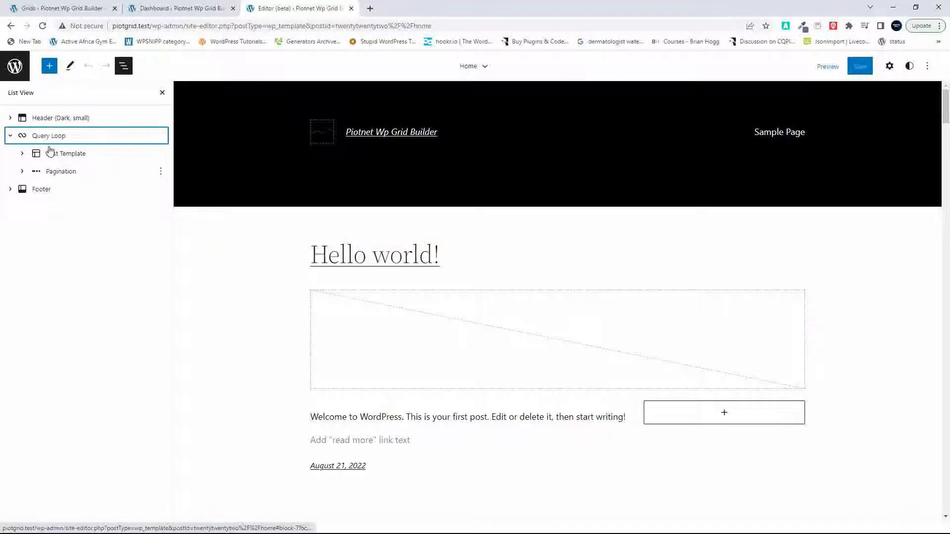
click(74, 138)
Step: Search for "piot" blocks and insert a Piotnet Grid block at the end of the Query Loop, below the pagination
scroll(512, 425, down, 10)
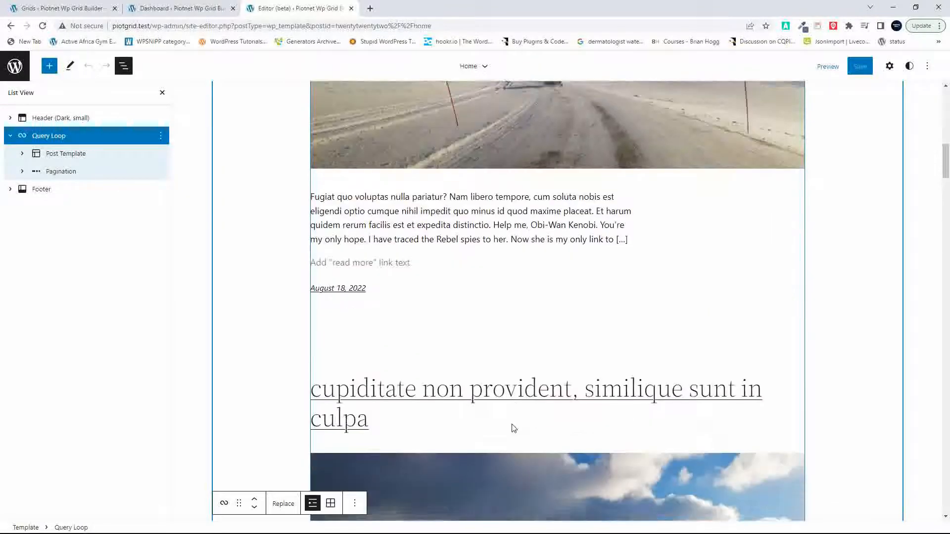
scroll(511, 425, down, 15)
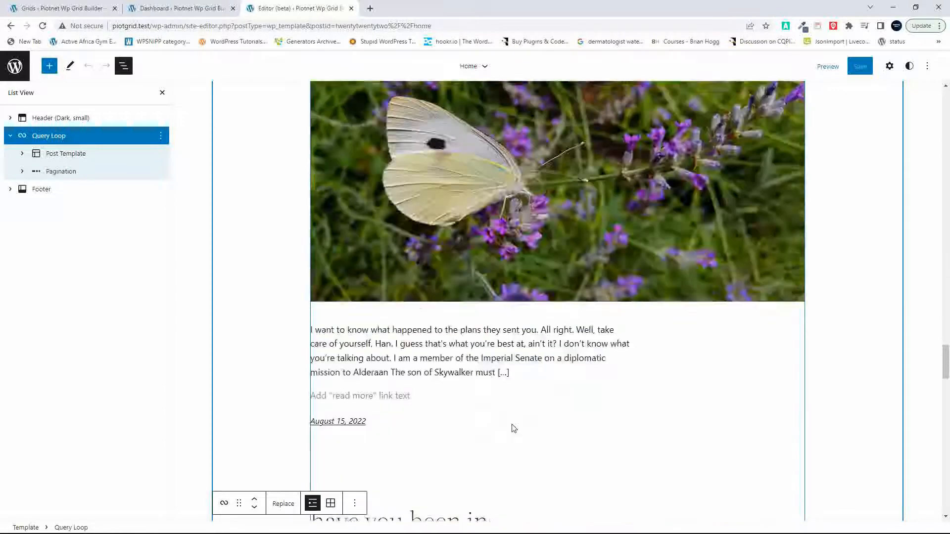
scroll(512, 427, down, 5)
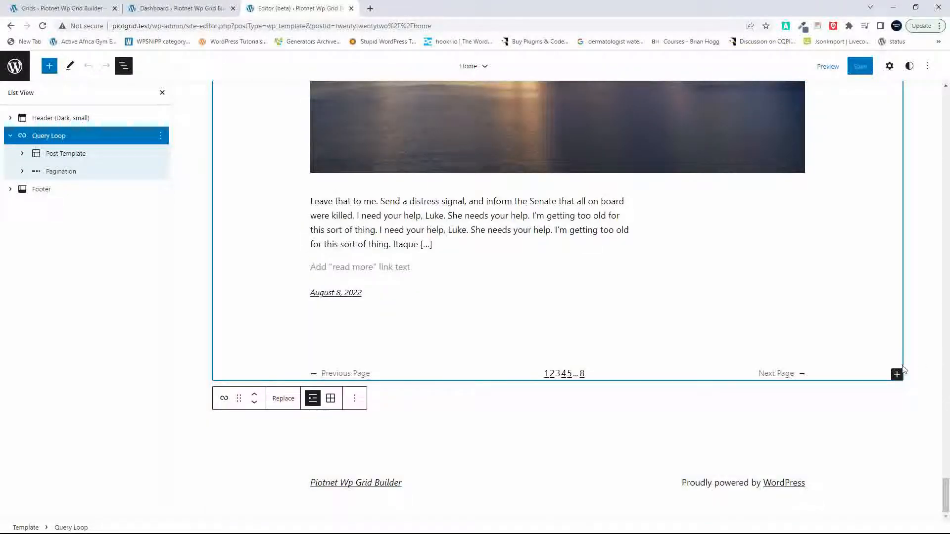
click(899, 377)
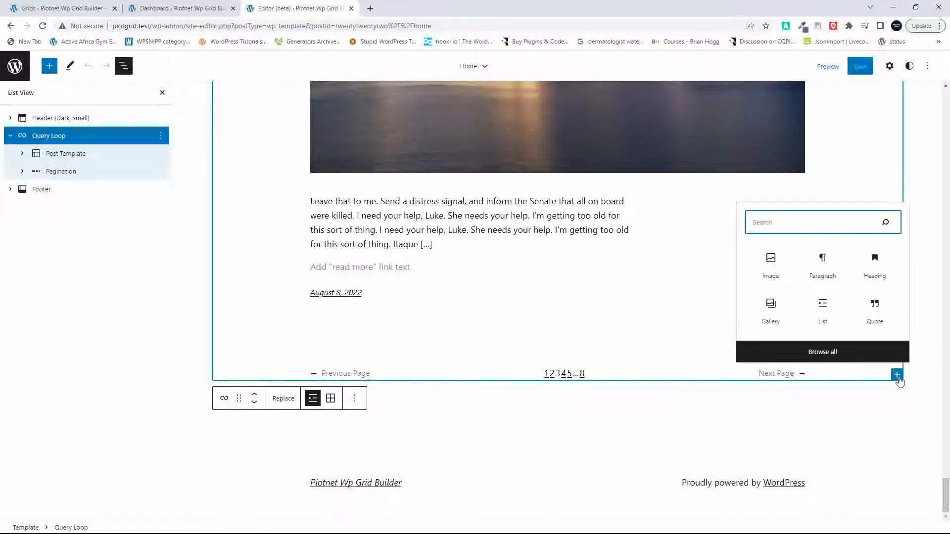
text(piot)
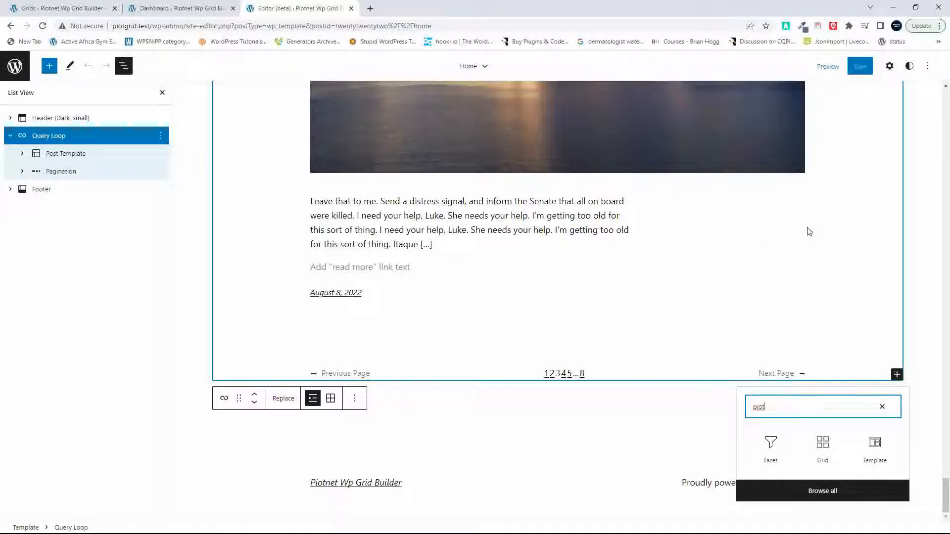
click(823, 445)
click(823, 446)
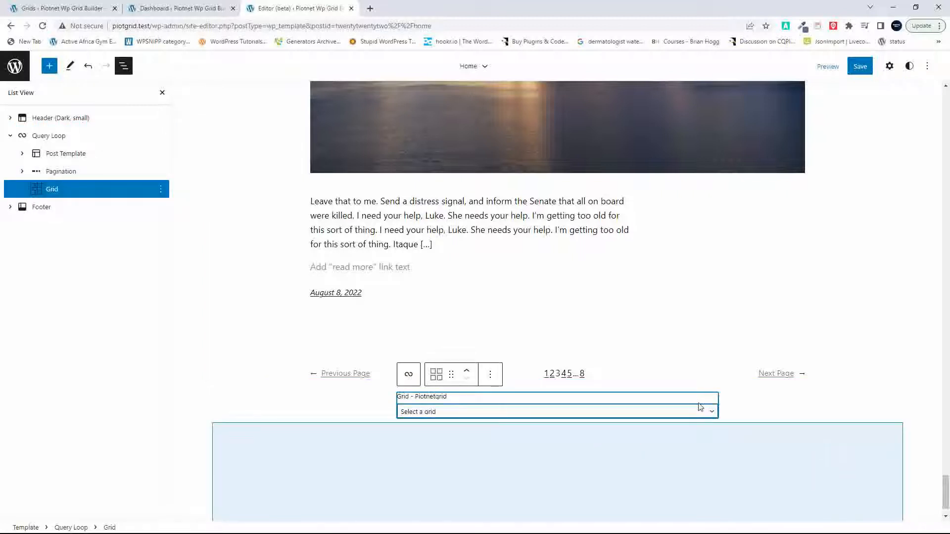
Step: Assign First Grid to the new Grid block and save the Home template
click(424, 413)
click(417, 430)
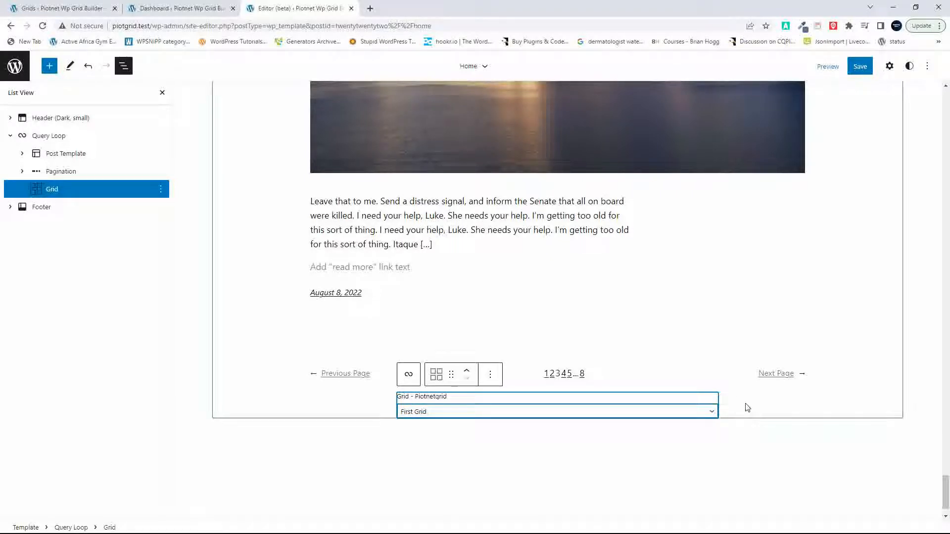
click(860, 68)
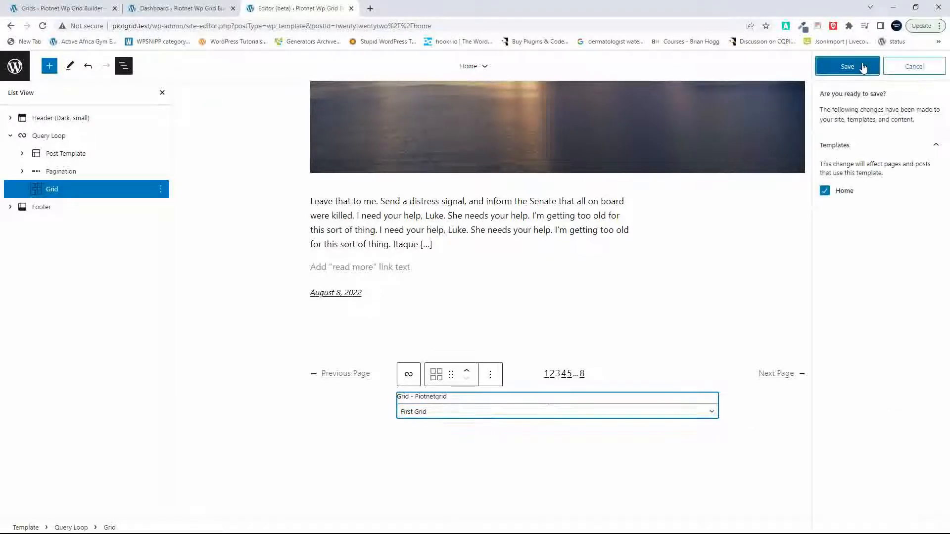
click(863, 67)
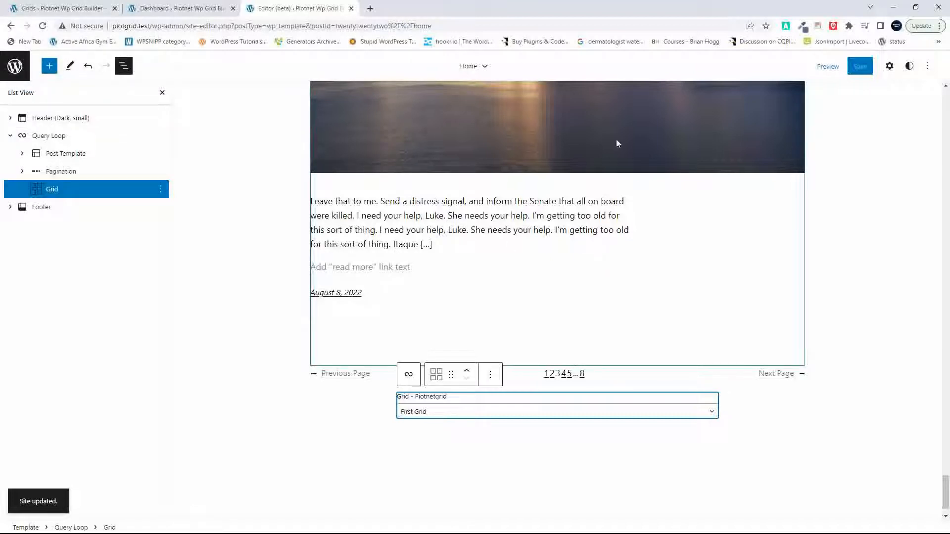
Step: Exit the site editor and examine the post grid near the end of the live home page
scroll(547, 257, down, 2)
scroll(547, 258, up, 20)
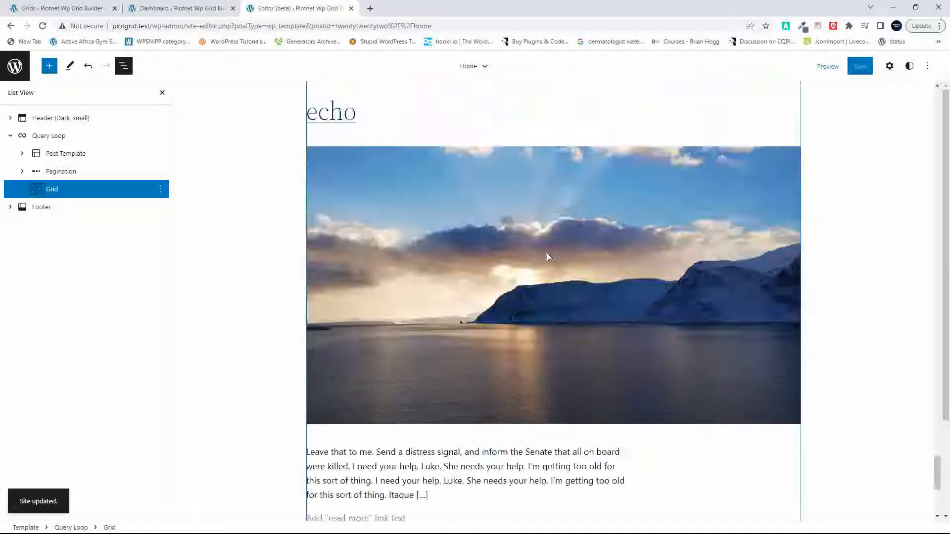
scroll(547, 253, down, 20)
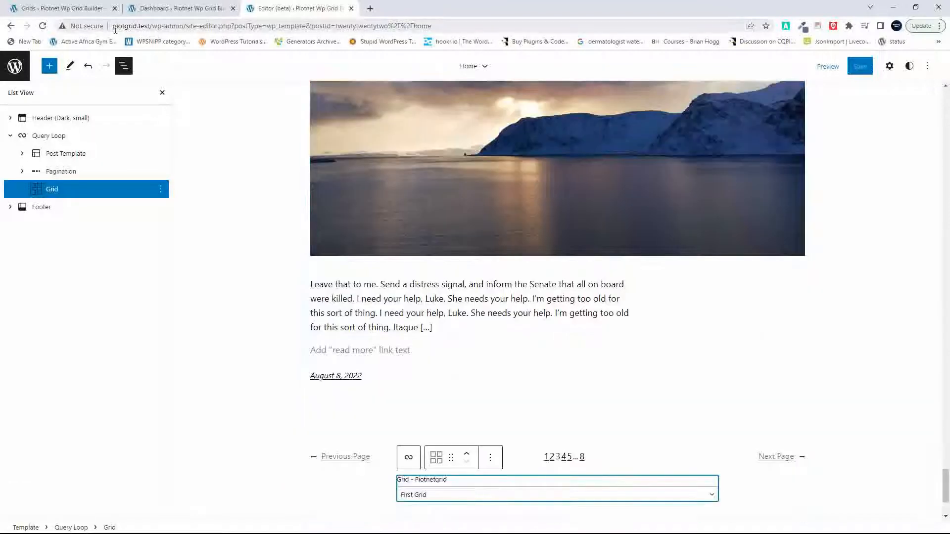
click(16, 65)
click(41, 110)
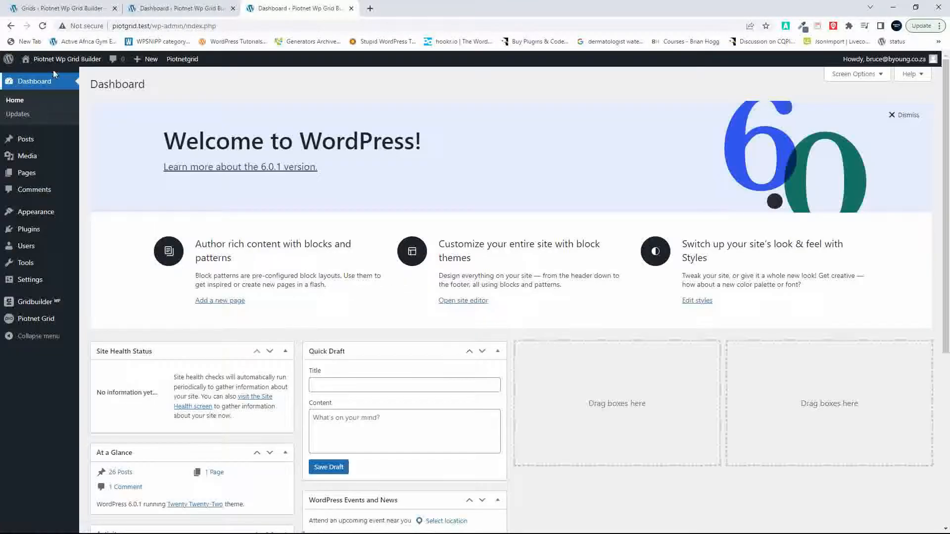
mouse_move(61, 62)
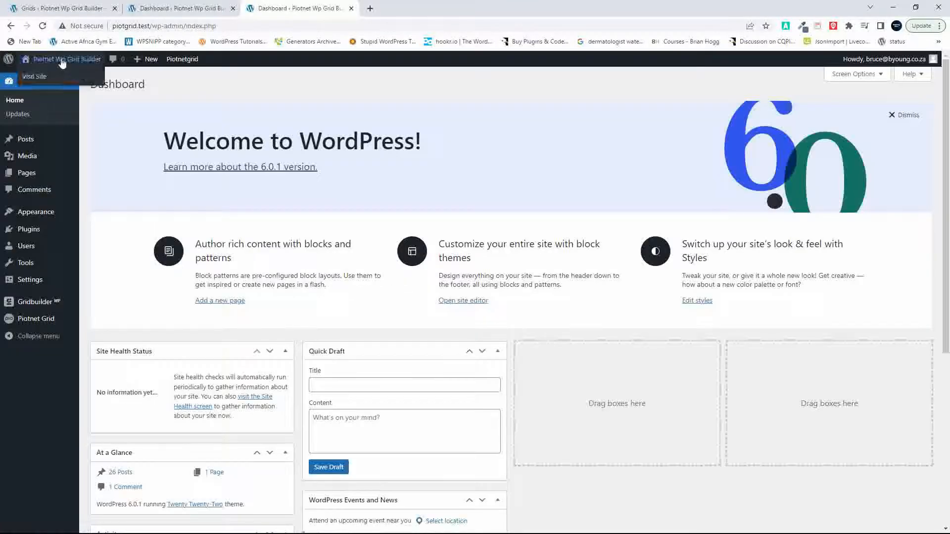
click(62, 62)
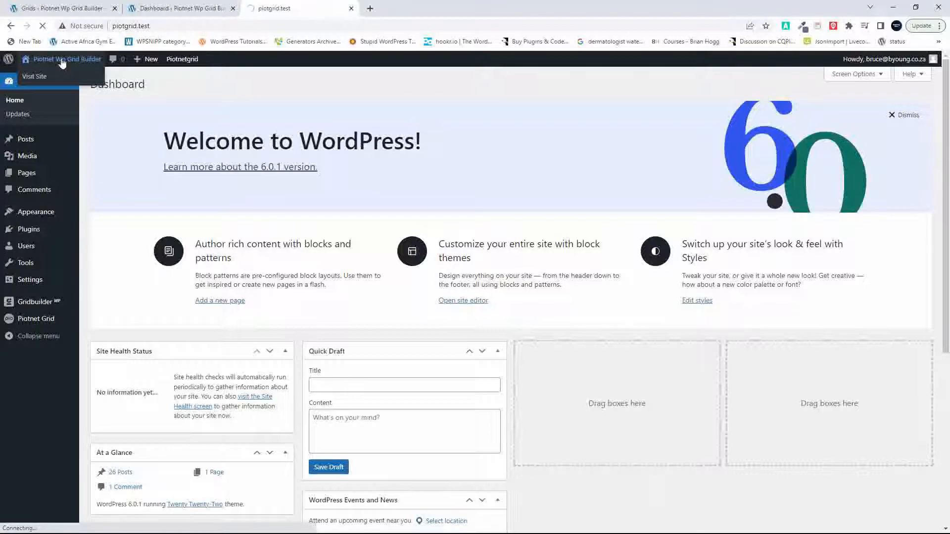
scroll(584, 287, down, 5)
scroll(584, 289, down, 20)
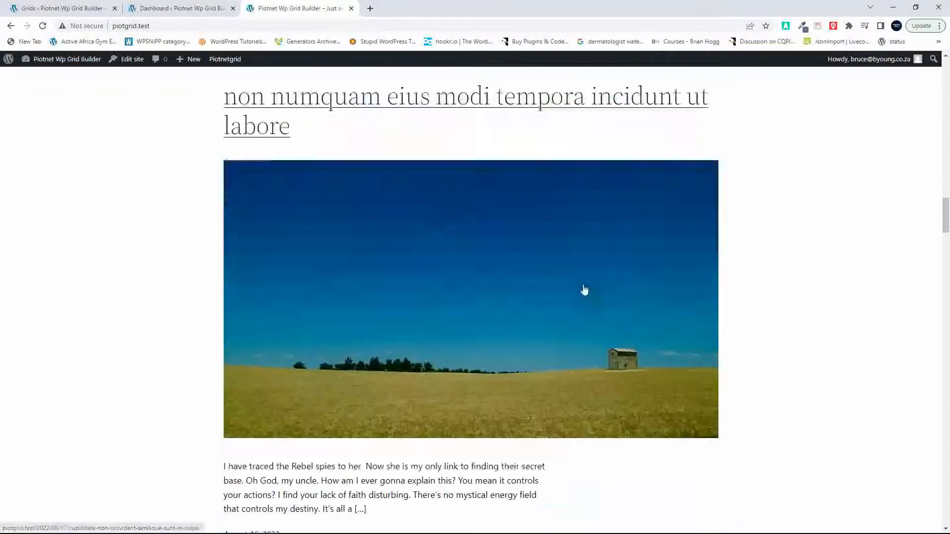
scroll(585, 290, up, 10)
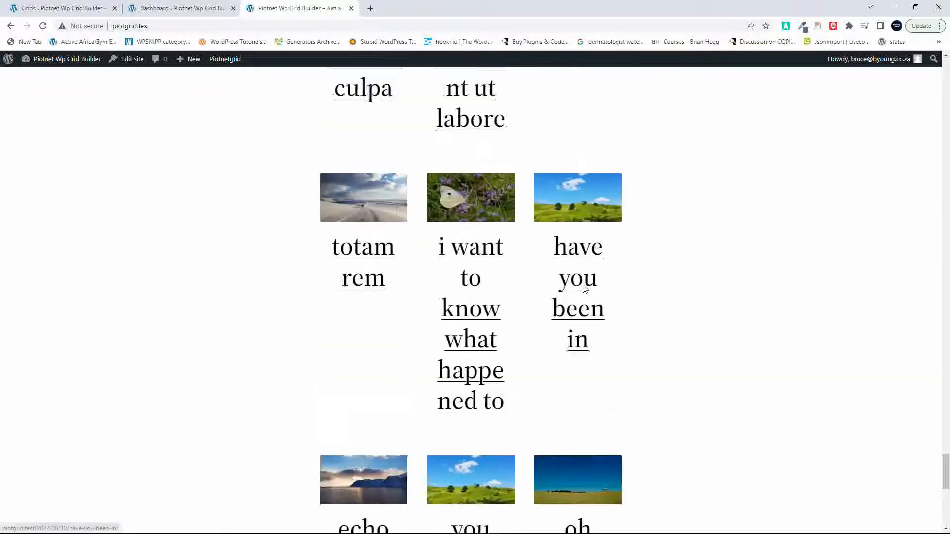
Step: Review the card titles and three-column layout of the post grid below the live home page's pagination
scroll(584, 289, up, 4)
scroll(584, 289, up, 7)
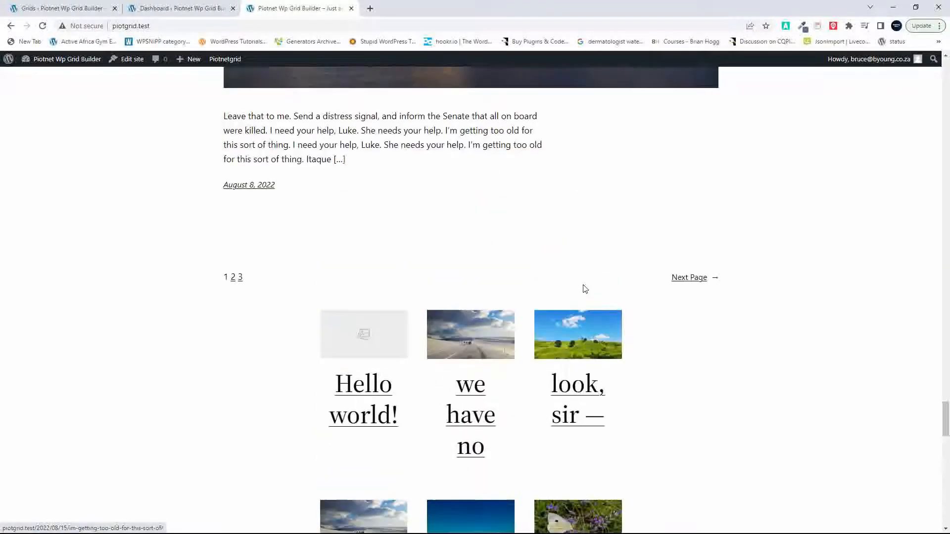
scroll(584, 289, down, 7)
scroll(585, 289, up, 3)
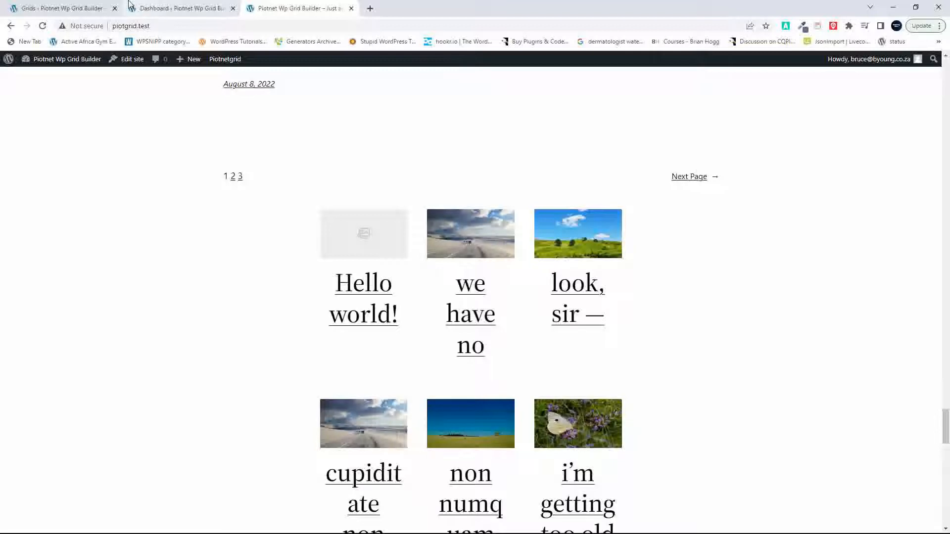
click(41, 8)
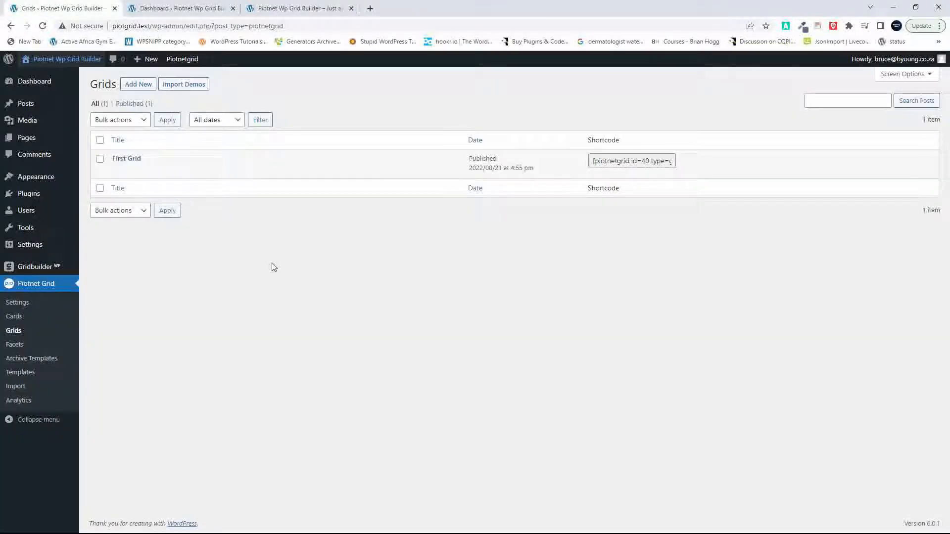
click(279, 8)
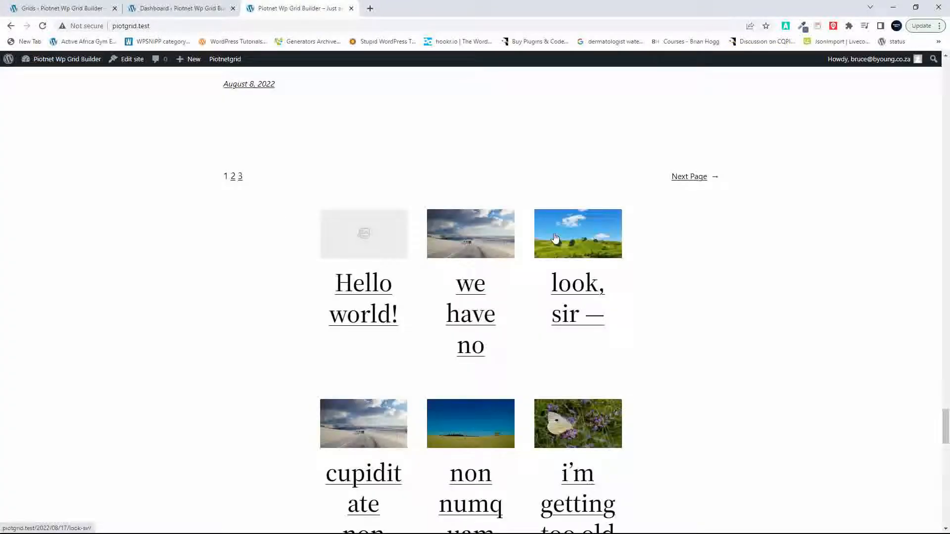
Step: Open the home template in the site editor, and open First Card in the Piotnet Grid editor
click(144, 63)
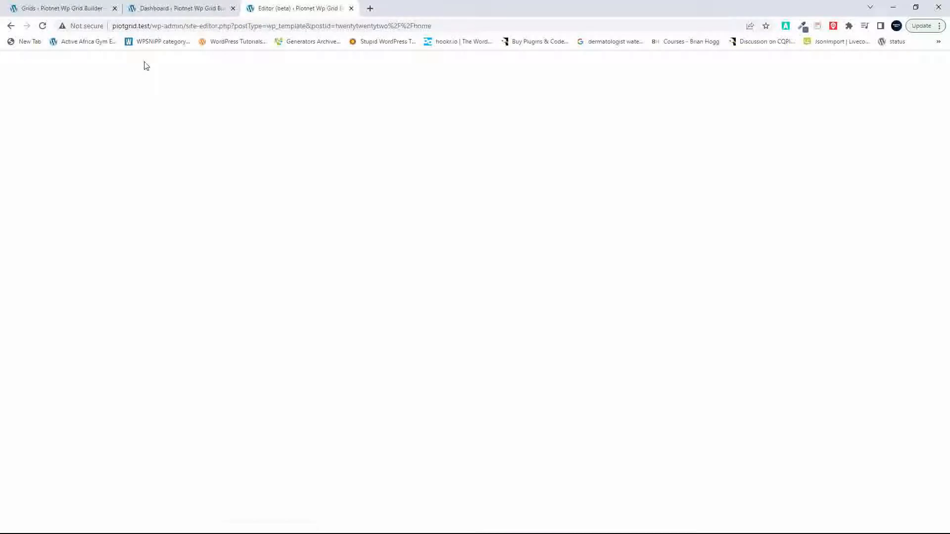
click(63, 8)
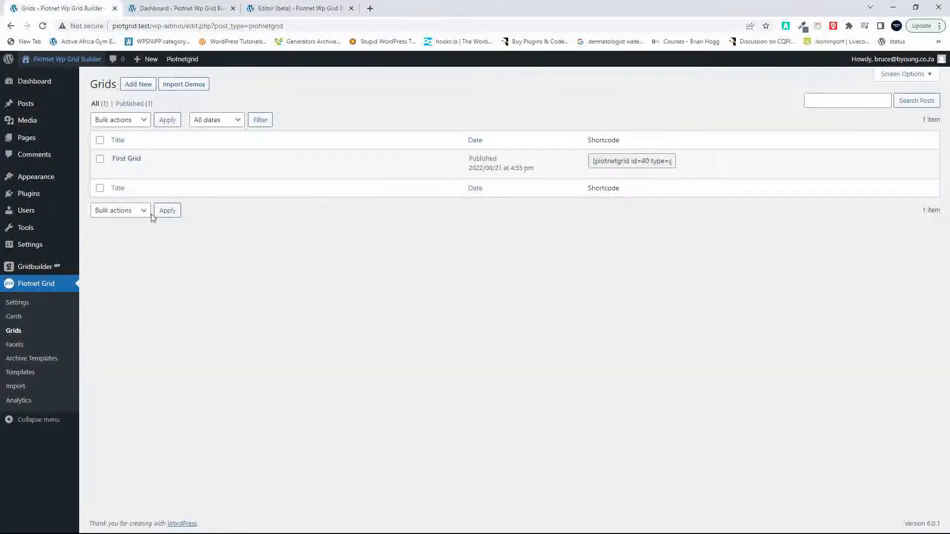
click(15, 319)
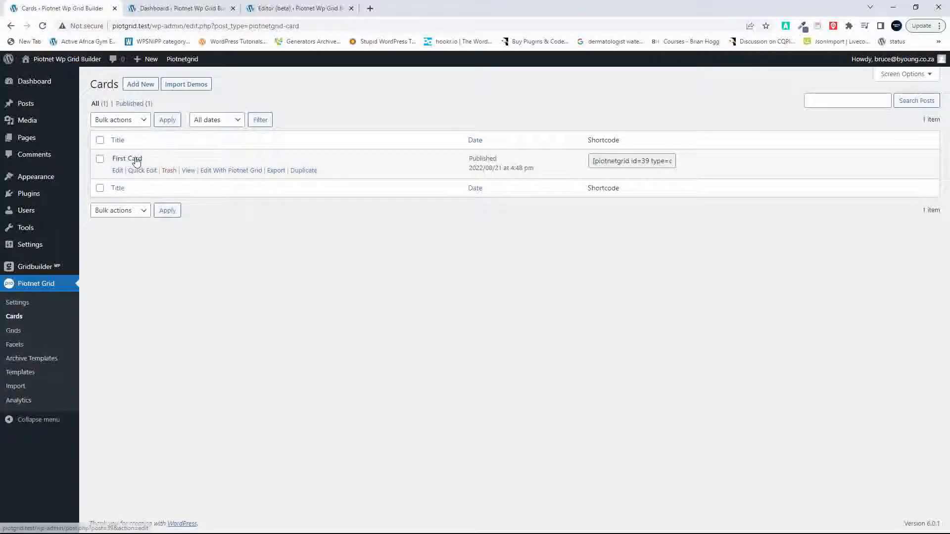
click(137, 162)
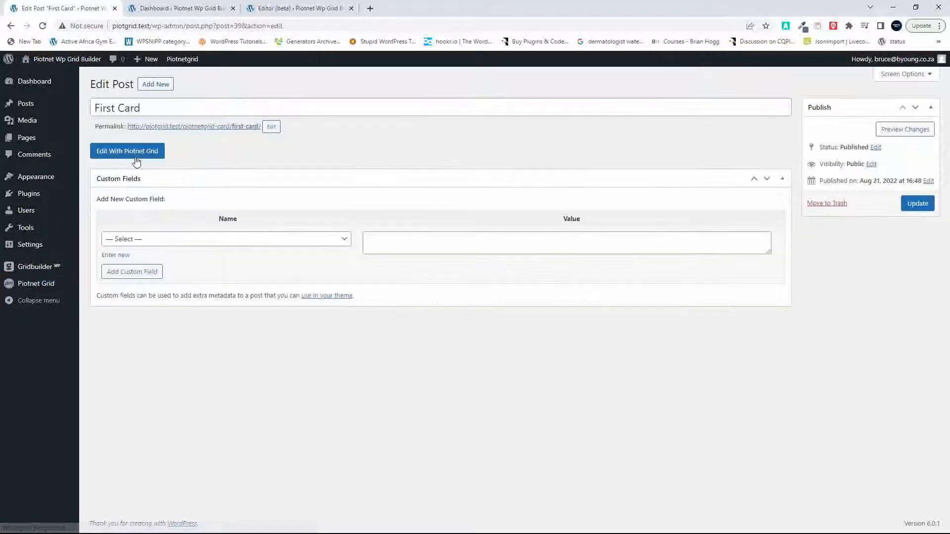
click(145, 154)
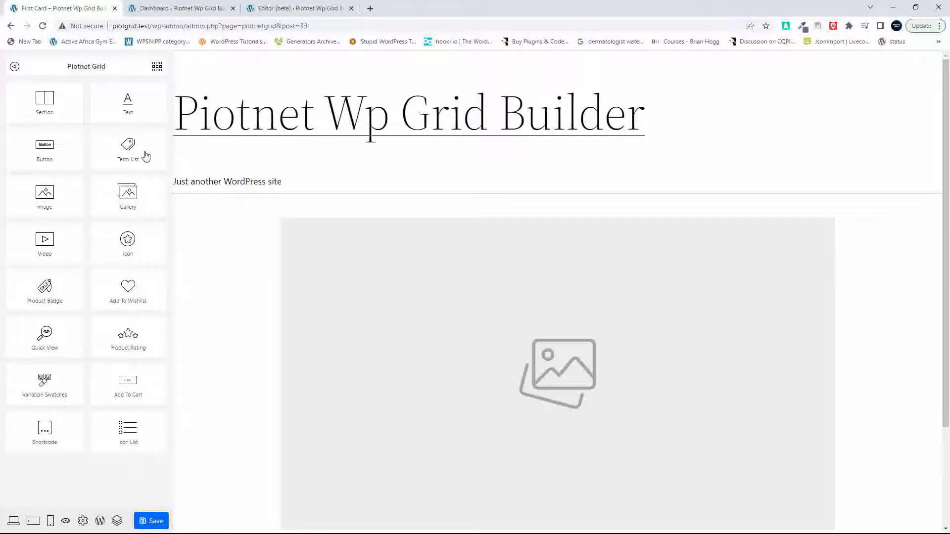
Step: Set the desktop font size of First Card's post title to 31 and save the card
scroll(359, 346, down, 3)
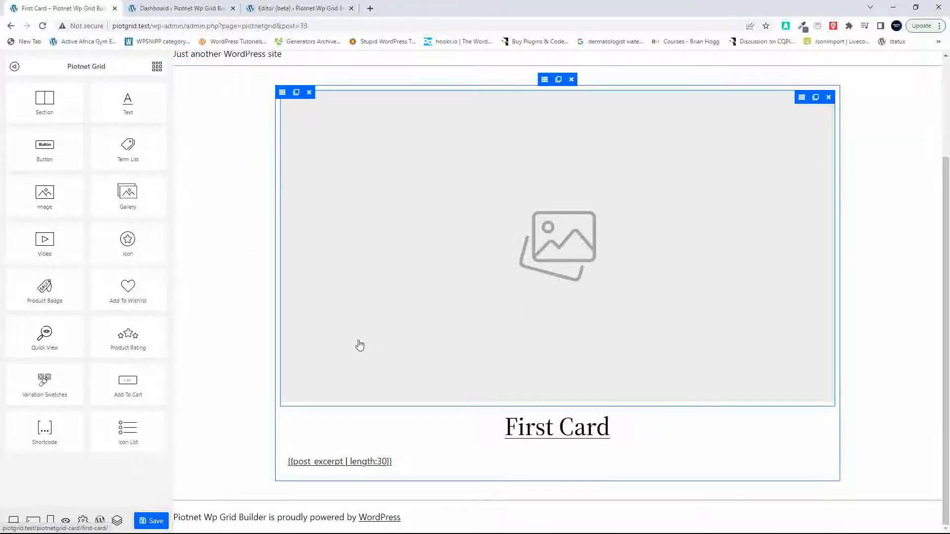
click(562, 434)
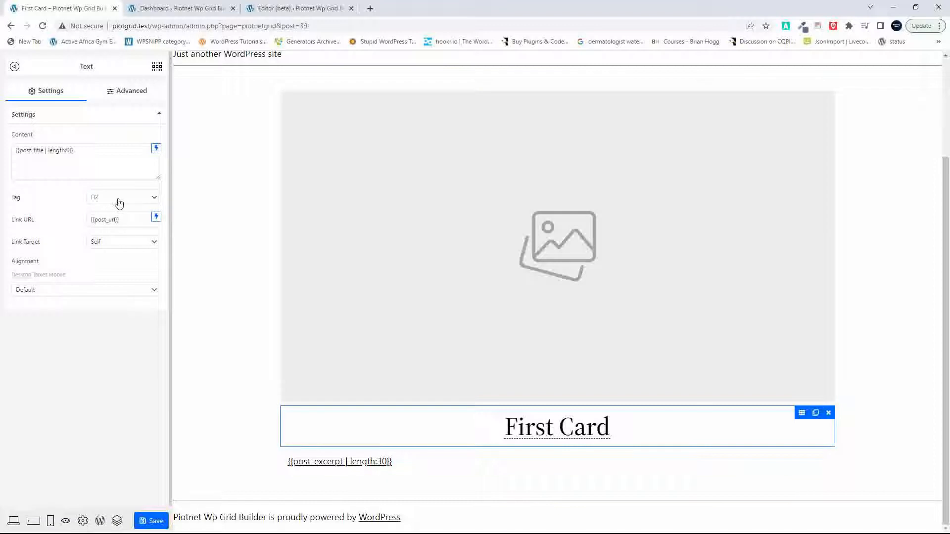
click(133, 95)
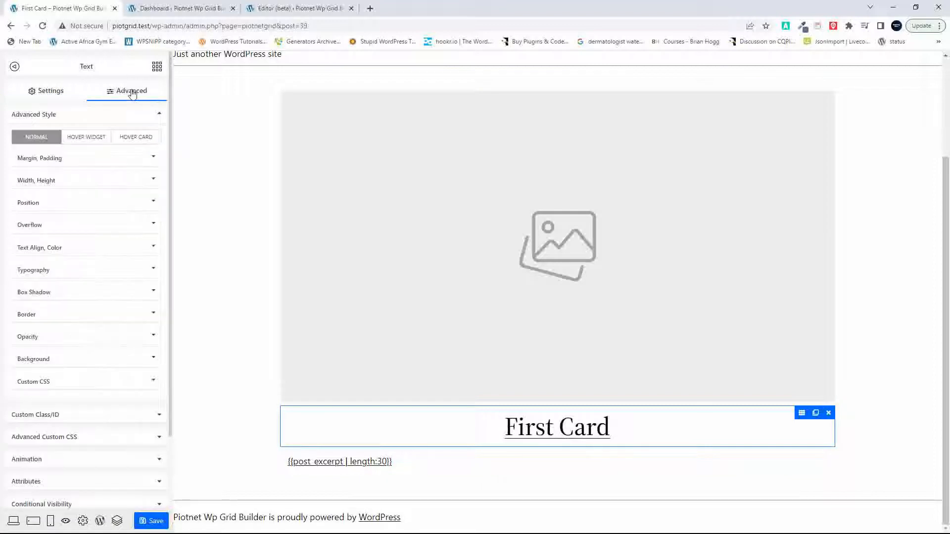
click(59, 273)
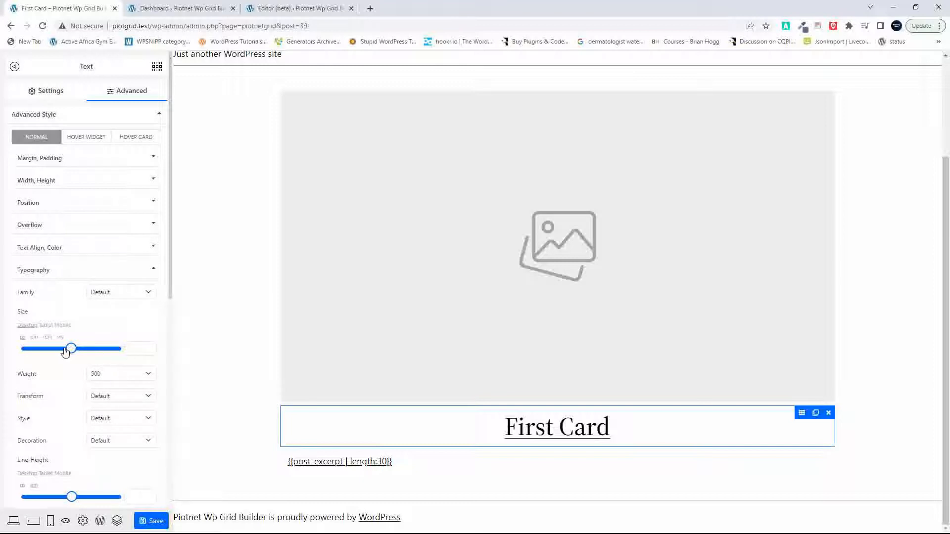
drag(72, 350, 44, 349)
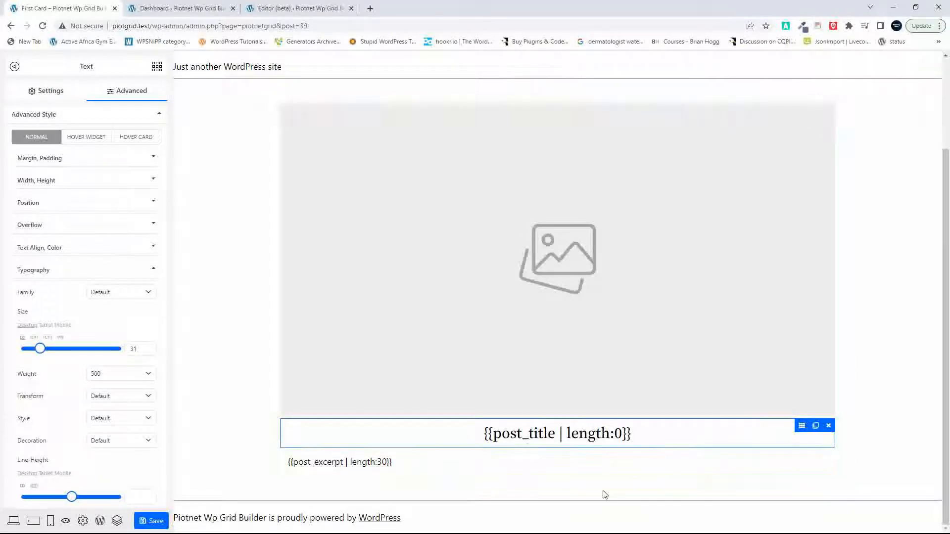
click(146, 522)
Step: Return to the home template, select the Grid block below the pagination, and inspect its block options
click(300, 7)
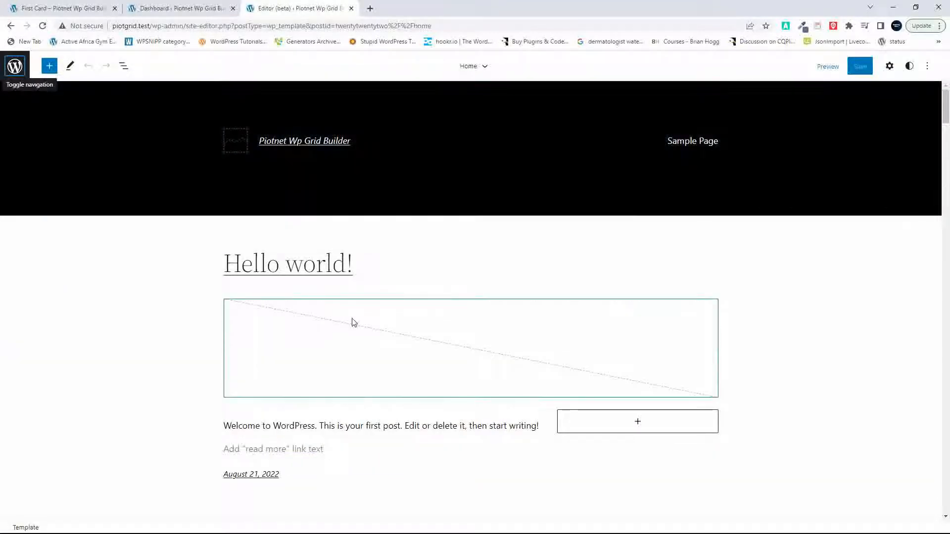
scroll(385, 381, down, 20)
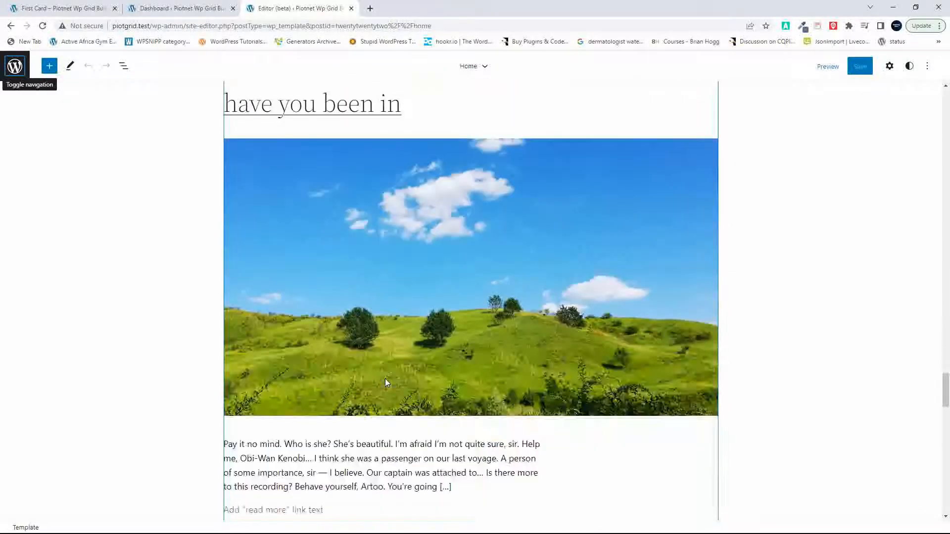
scroll(385, 381, down, 10)
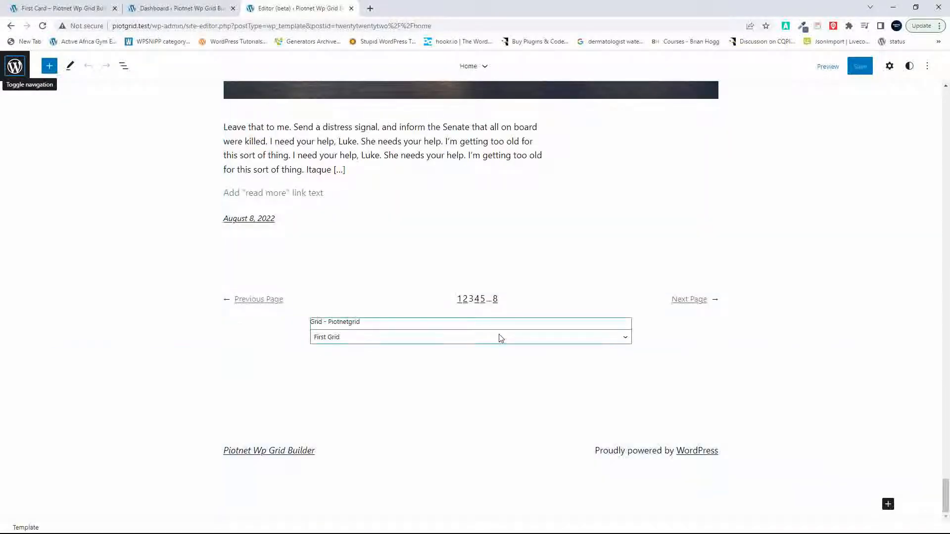
click(499, 338)
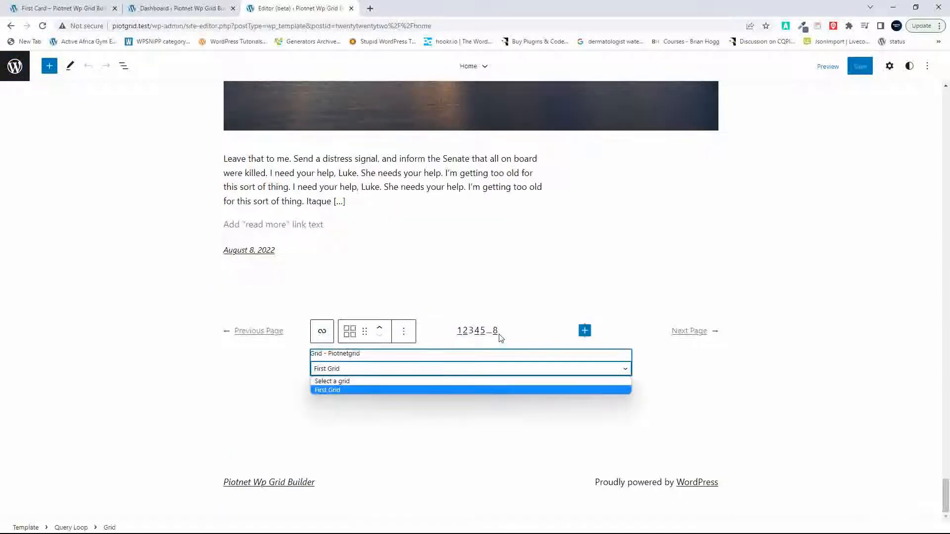
click(402, 332)
click(402, 335)
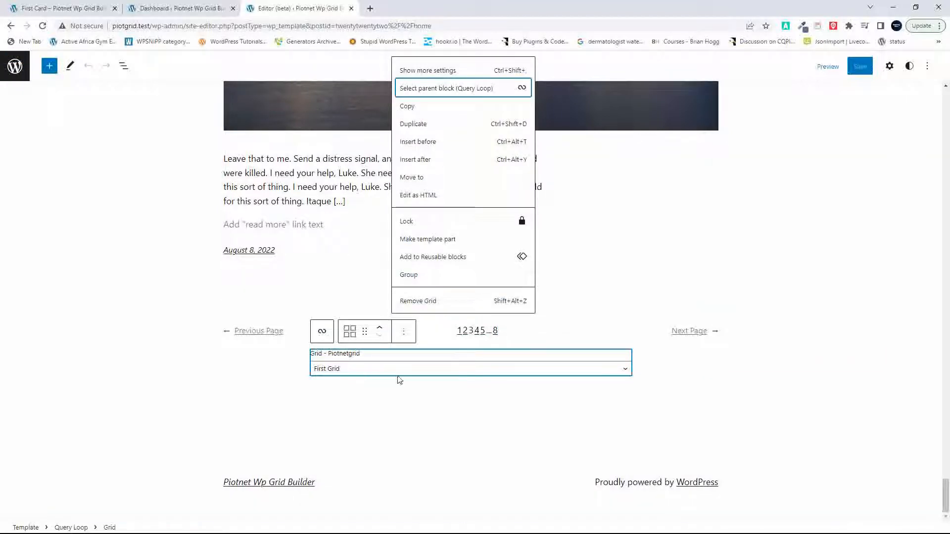
Step: Show the template's block list and check which blocks can be added inside the Query Loop's Pagination block
click(124, 66)
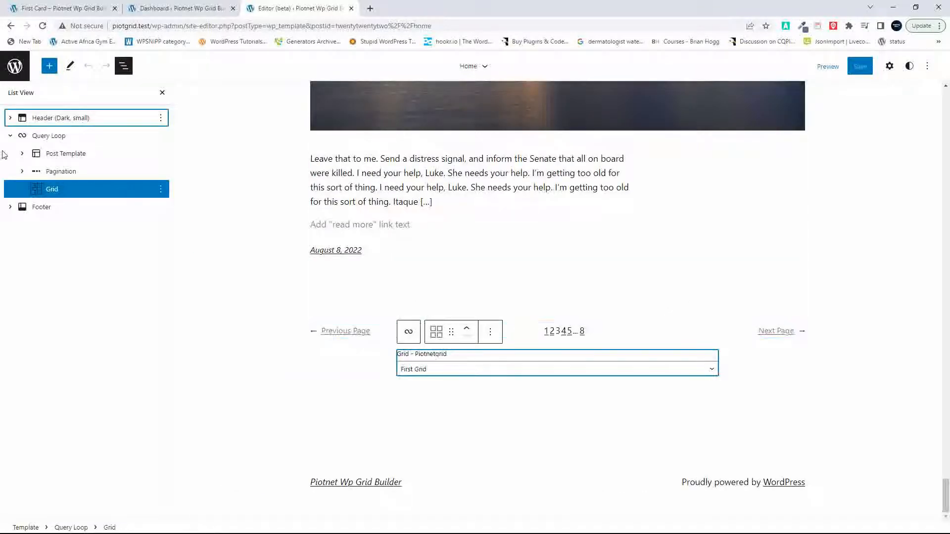
click(62, 172)
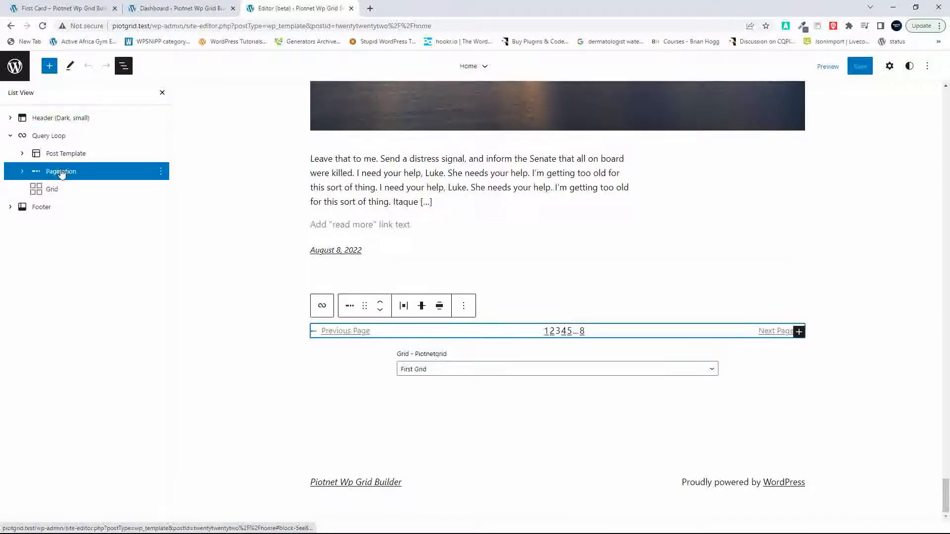
click(800, 335)
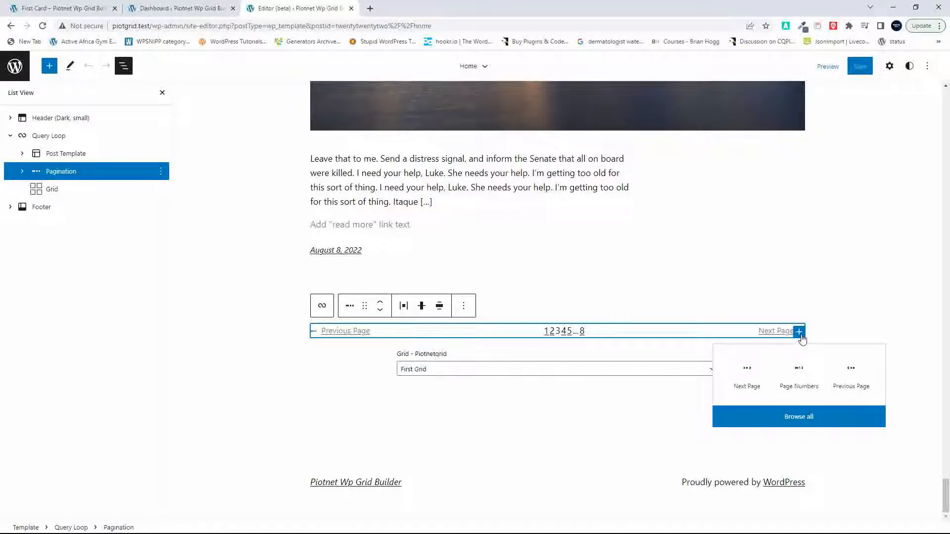
click(826, 334)
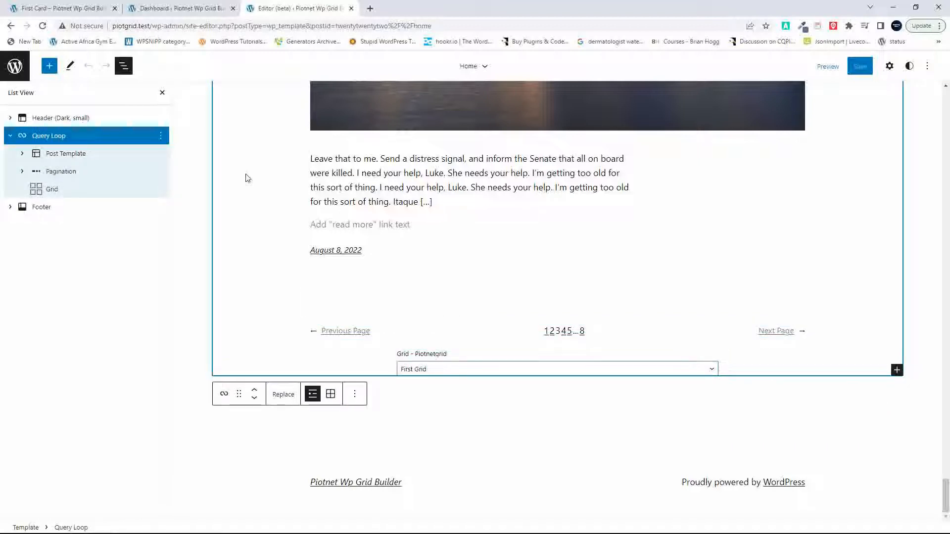
Step: Search for "row" and insert a Row block between the Pagination and Grid blocks
click(70, 171)
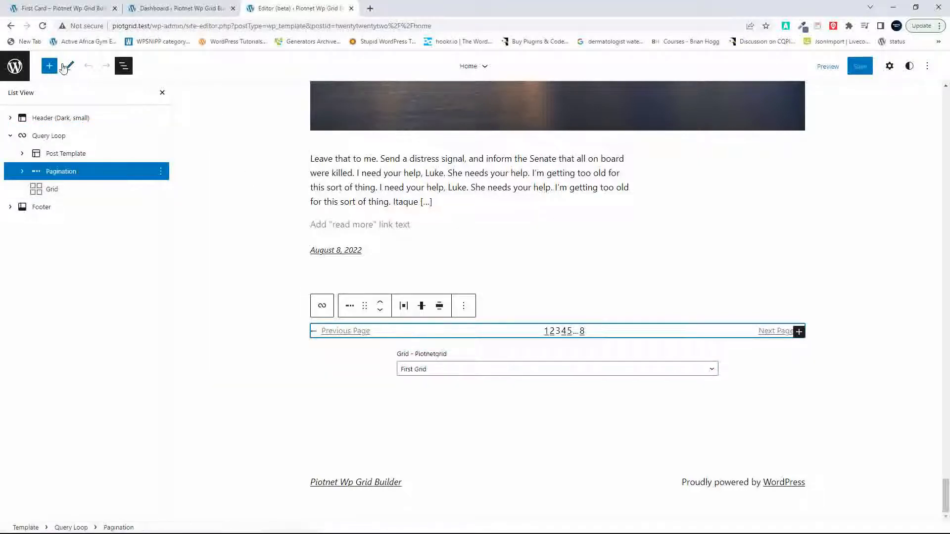
click(50, 66)
text(row)
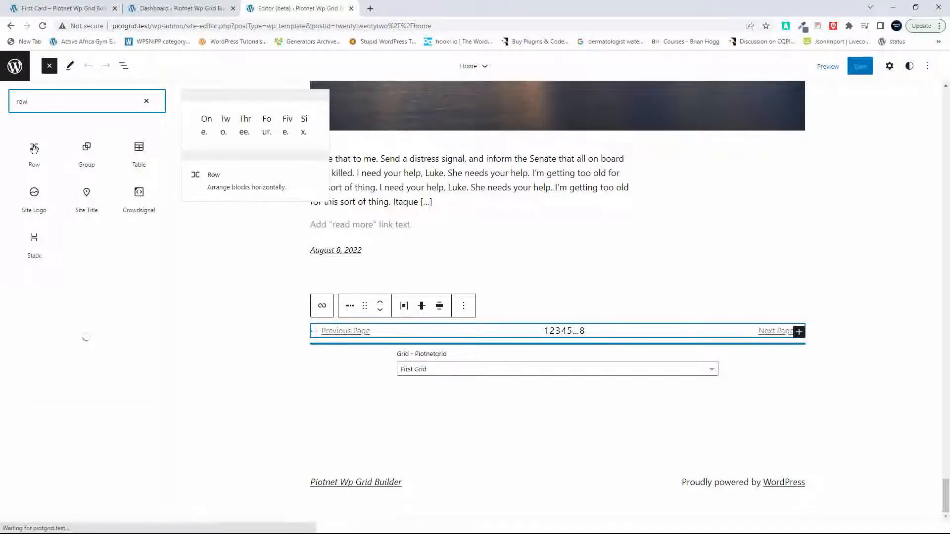
click(36, 151)
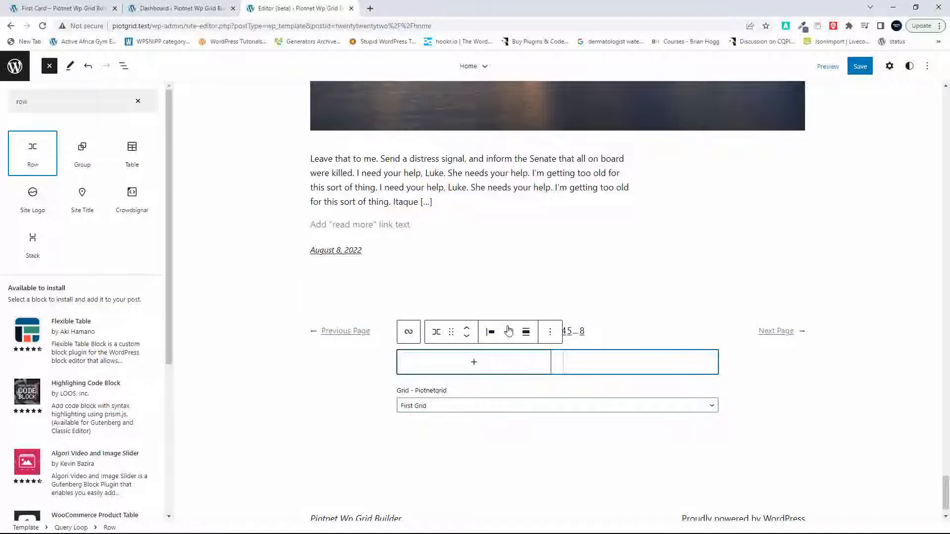
Step: Check the Row block's width and justification options, and remove the Row block
click(526, 332)
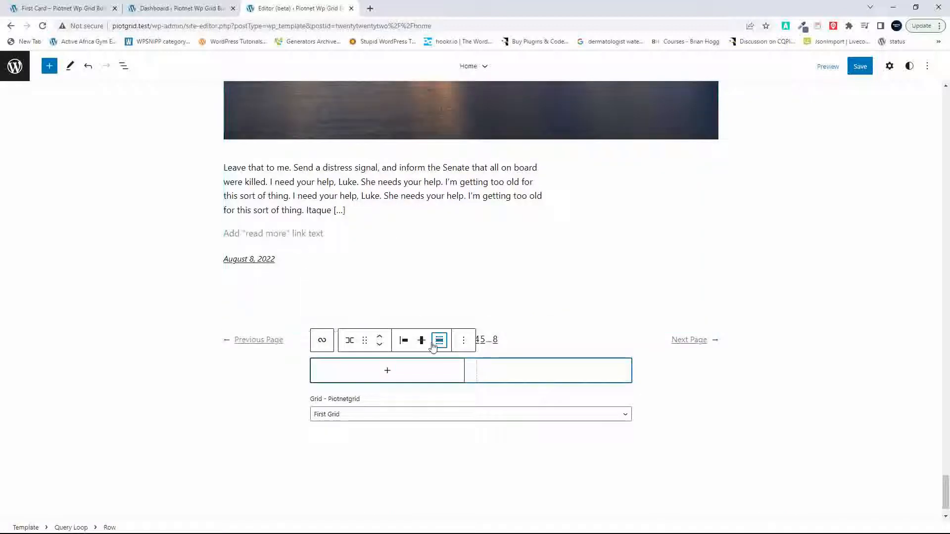
click(406, 343)
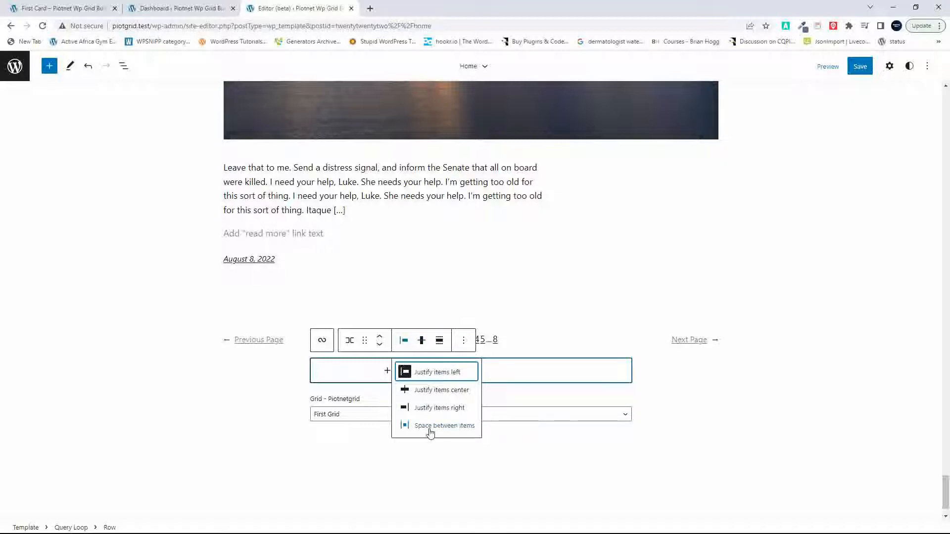
click(463, 341)
click(489, 311)
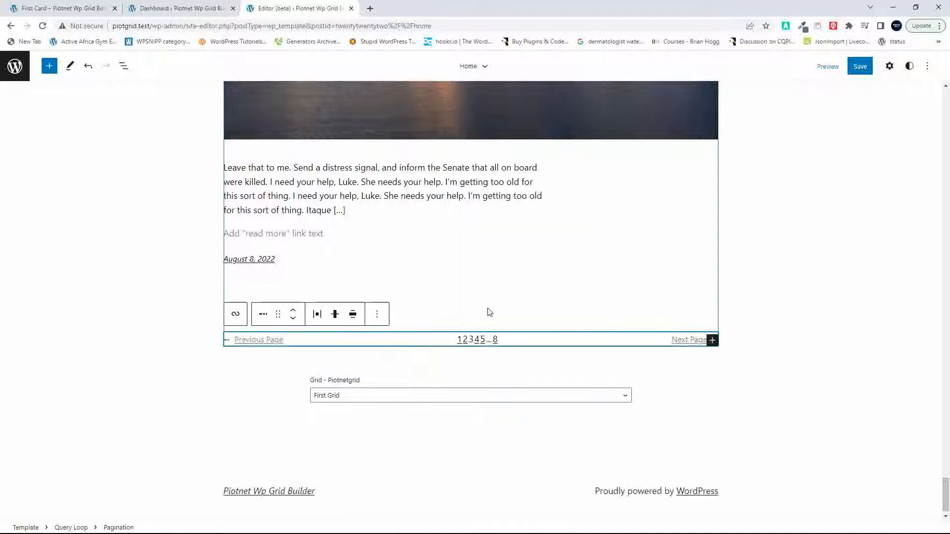
Step: Insert a single-column 100 Columns block between the Pagination and Grid blocks, and check its vertical alignment options
click(50, 67)
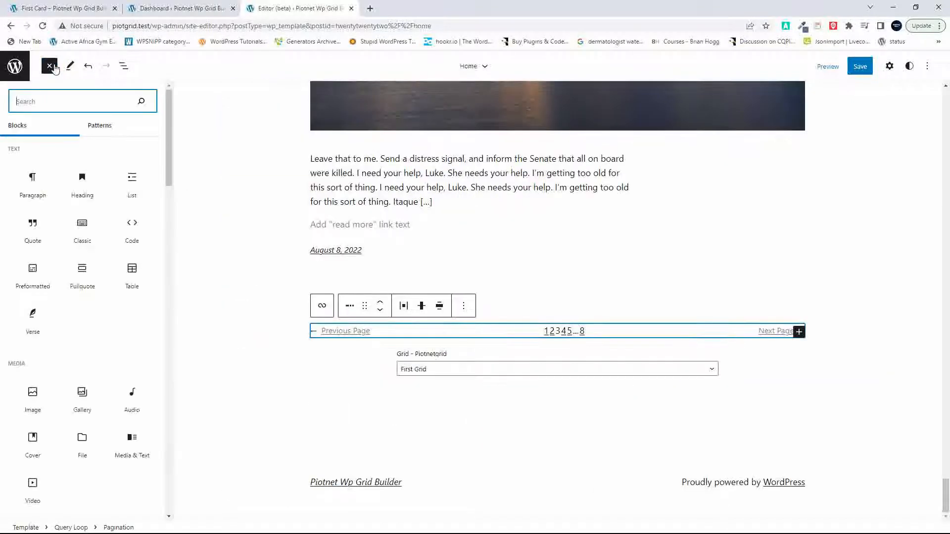
text(col)
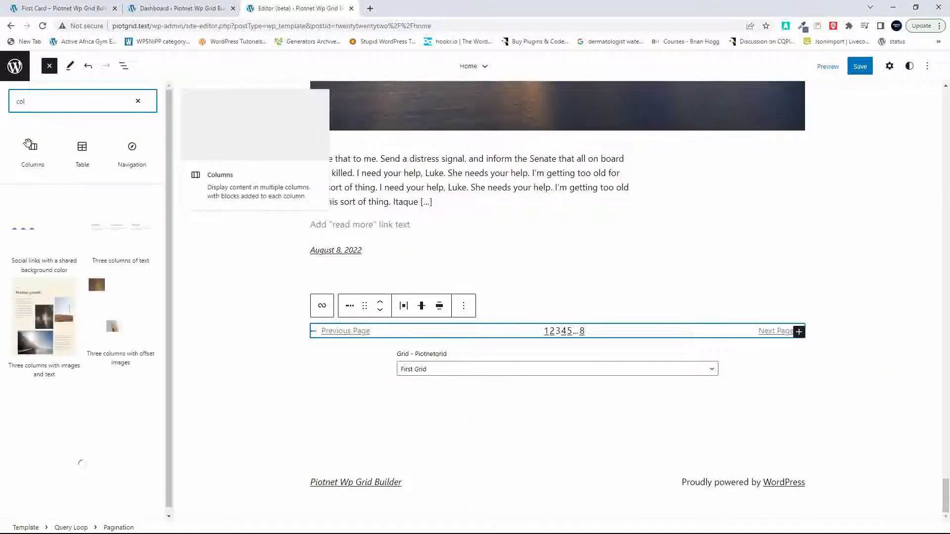
click(33, 160)
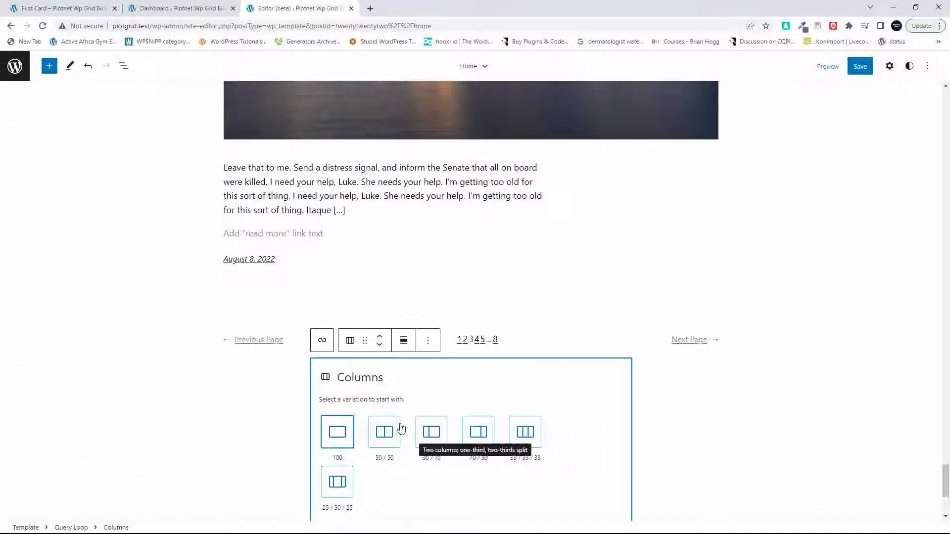
click(338, 433)
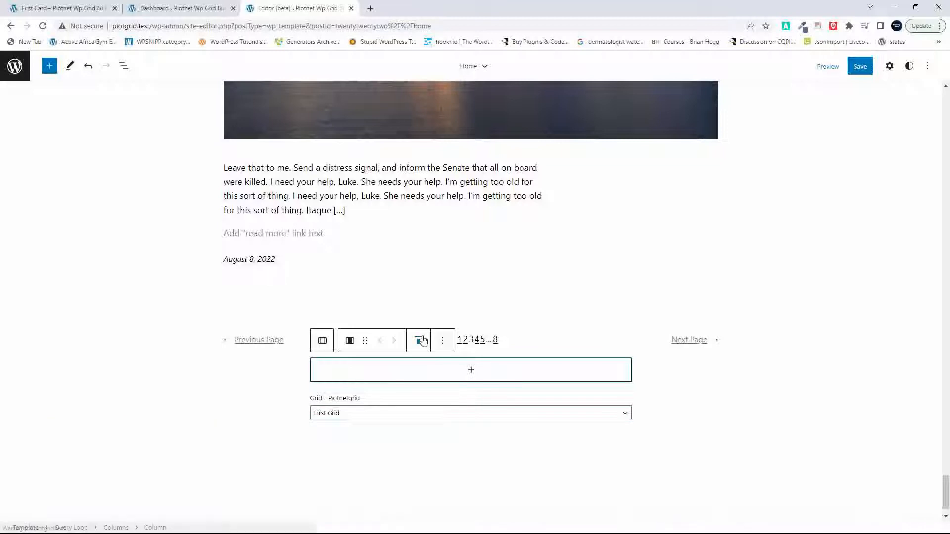
click(418, 341)
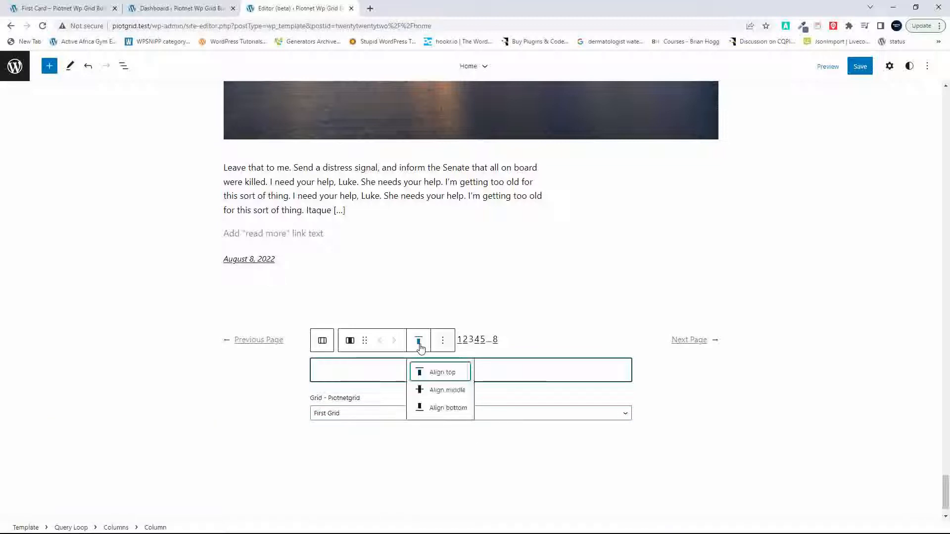
click(419, 341)
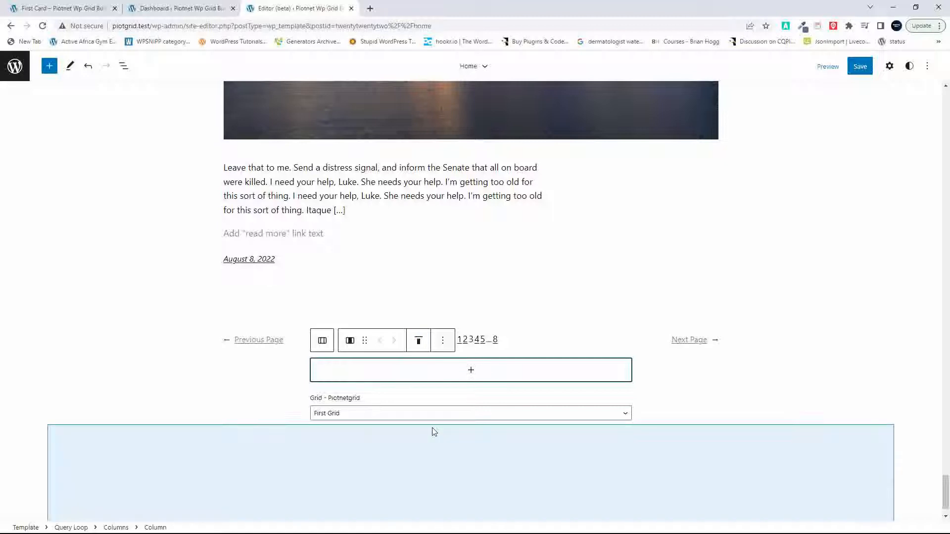
Step: Move the Grid block into the empty column of the Columns block above it
click(333, 398)
double_click(333, 398)
drag(455, 393, 355, 410)
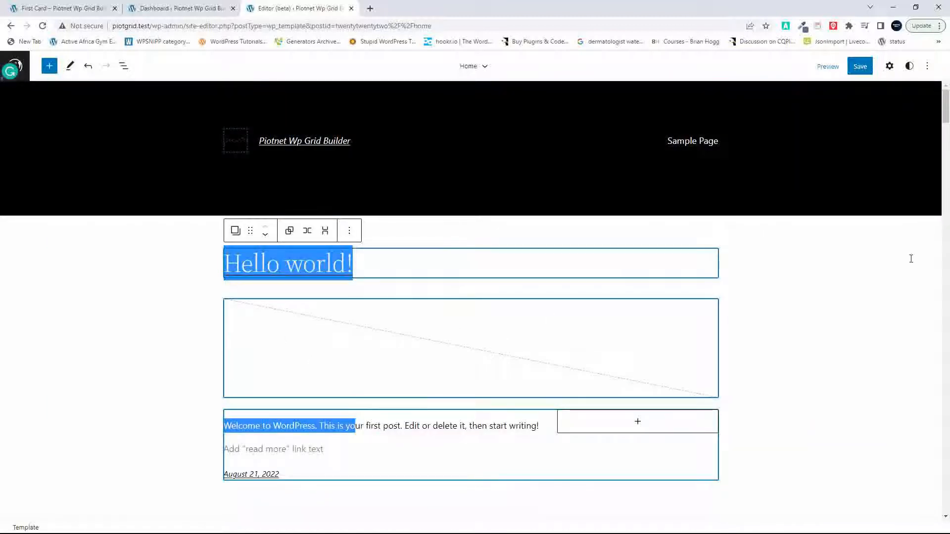
drag(946, 114, 946, 507)
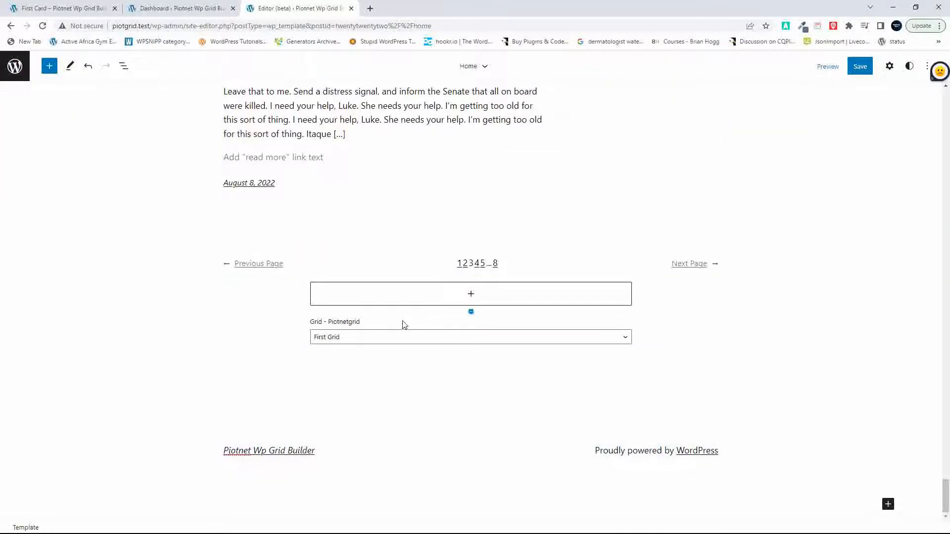
click(390, 327)
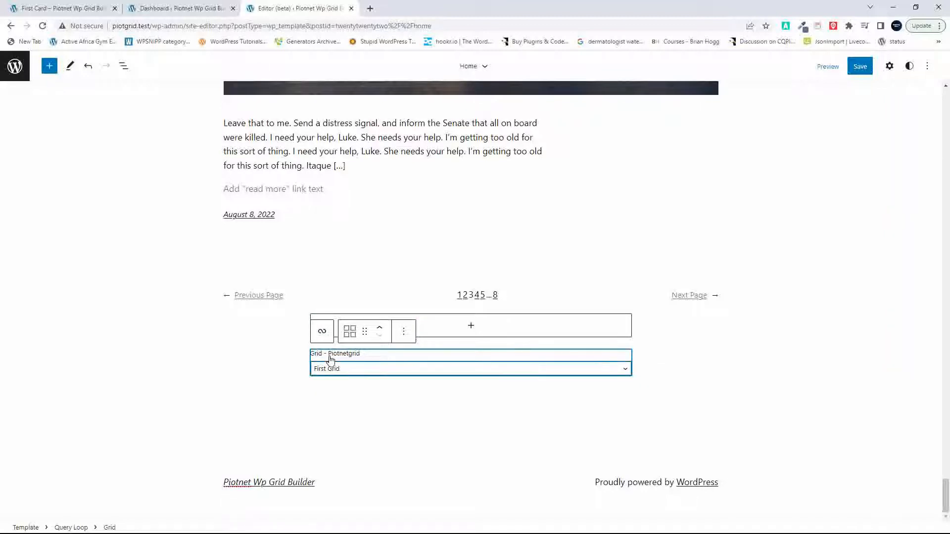
drag(365, 332, 462, 324)
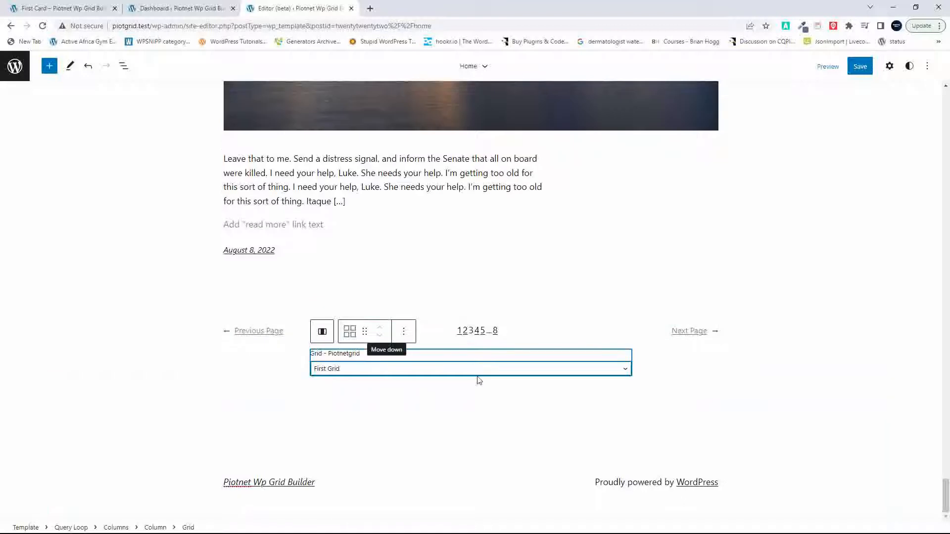
Step: Select the Columns block that holds the Grid, set its alignment to Wide width, and save the template
click(124, 67)
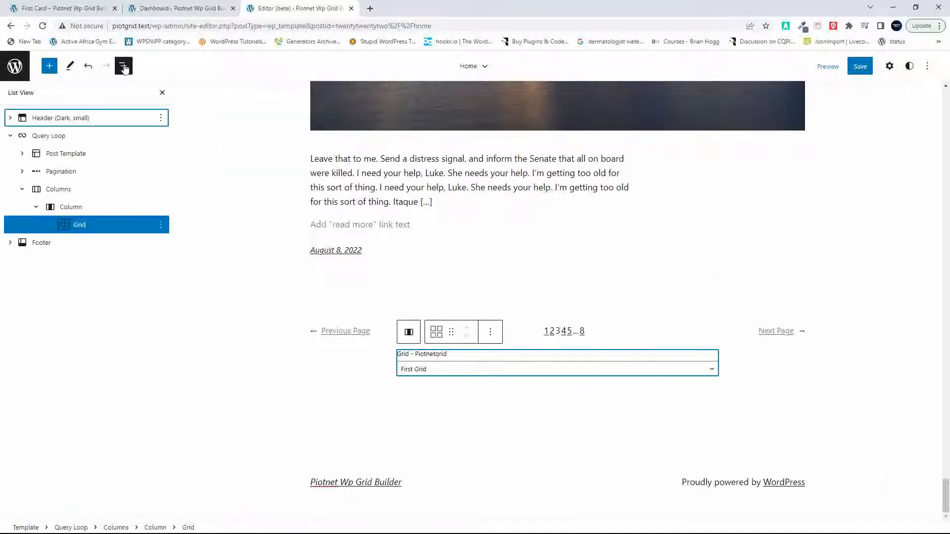
click(62, 211)
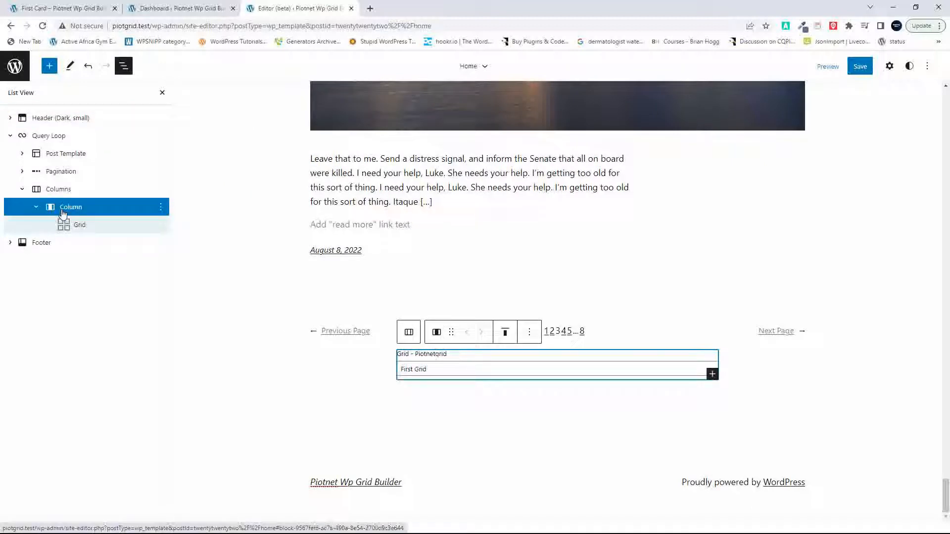
click(59, 193)
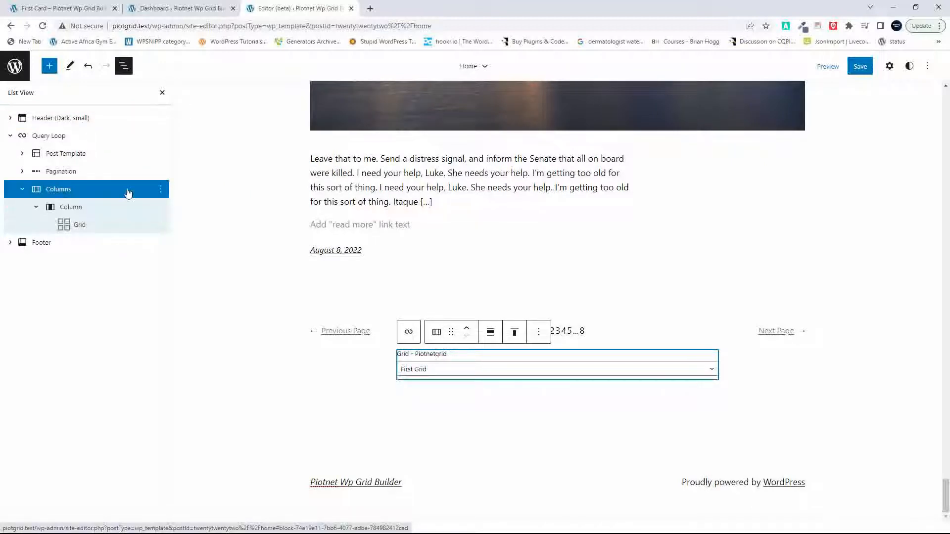
click(491, 333)
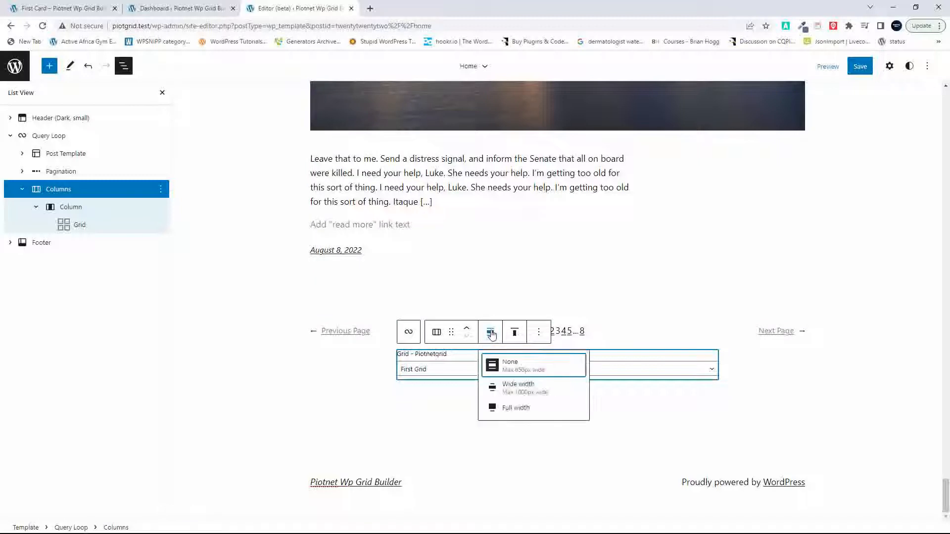
click(527, 391)
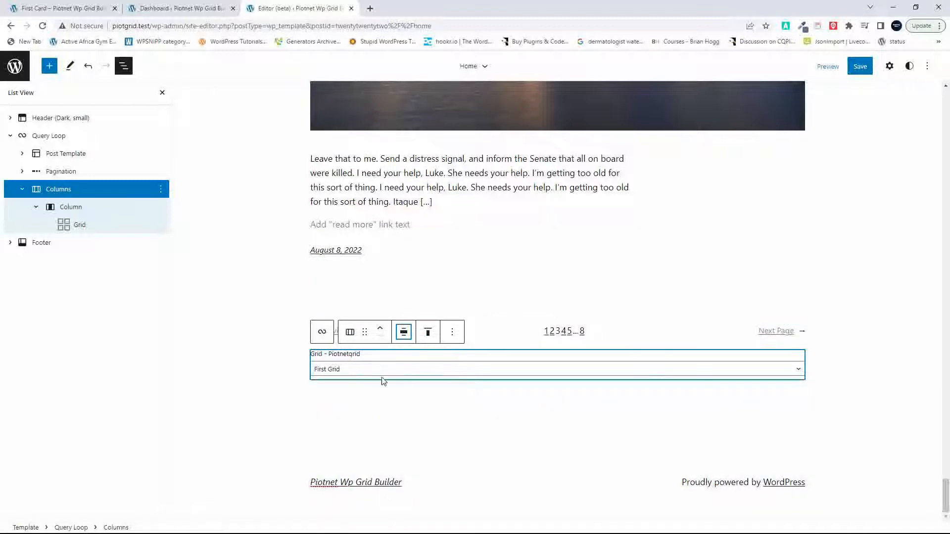
click(860, 67)
click(862, 68)
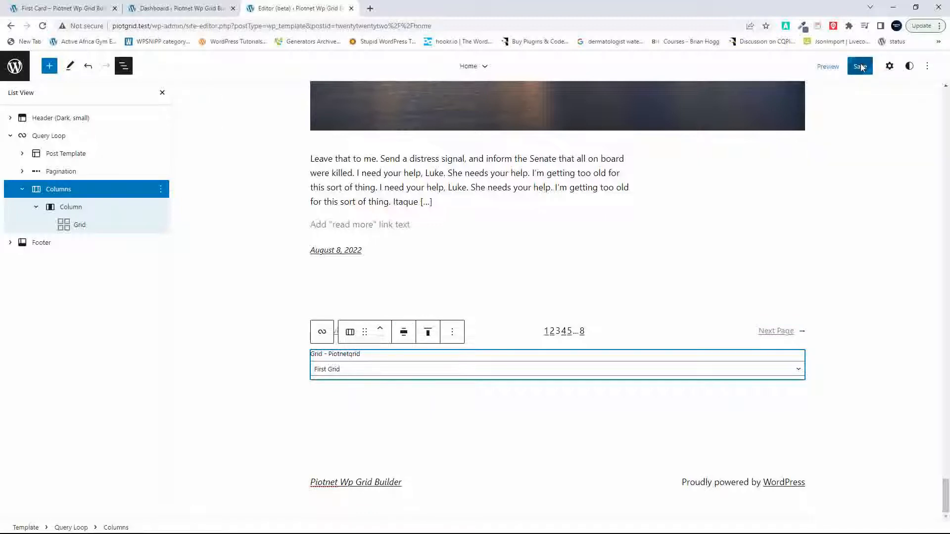
Step: Open the site's home page in a new browser tab and check the post grid's width and titles below the pagination
click(70, 9)
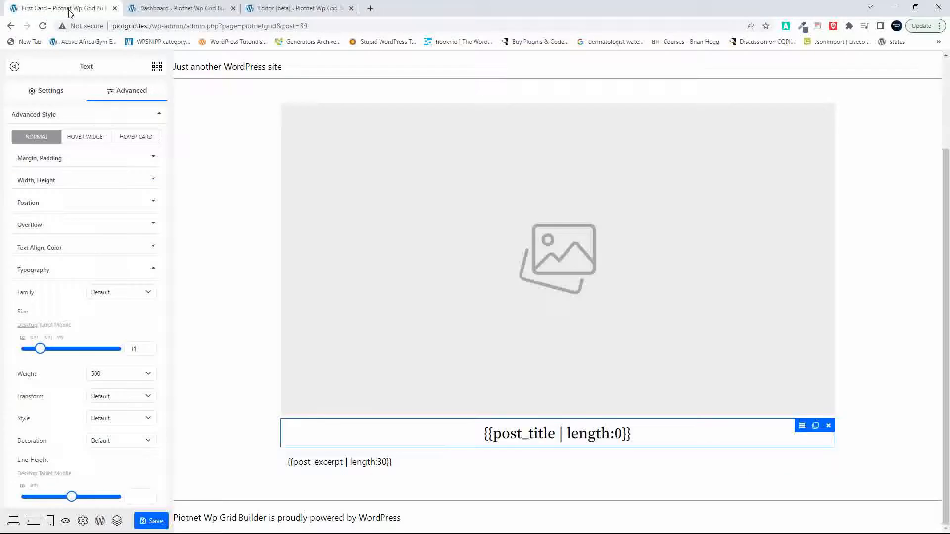
click(167, 8)
right_click(53, 62)
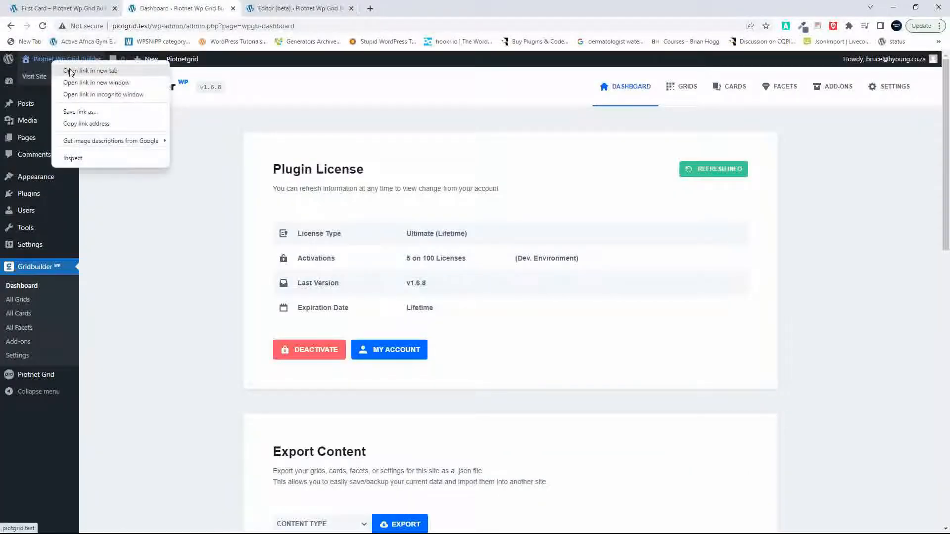
click(73, 70)
click(297, 8)
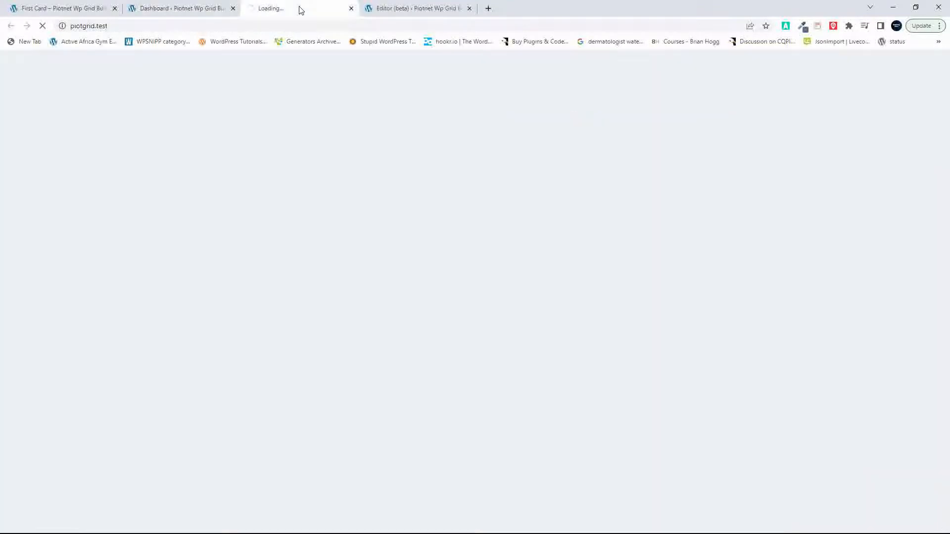
scroll(297, 240, down, 15)
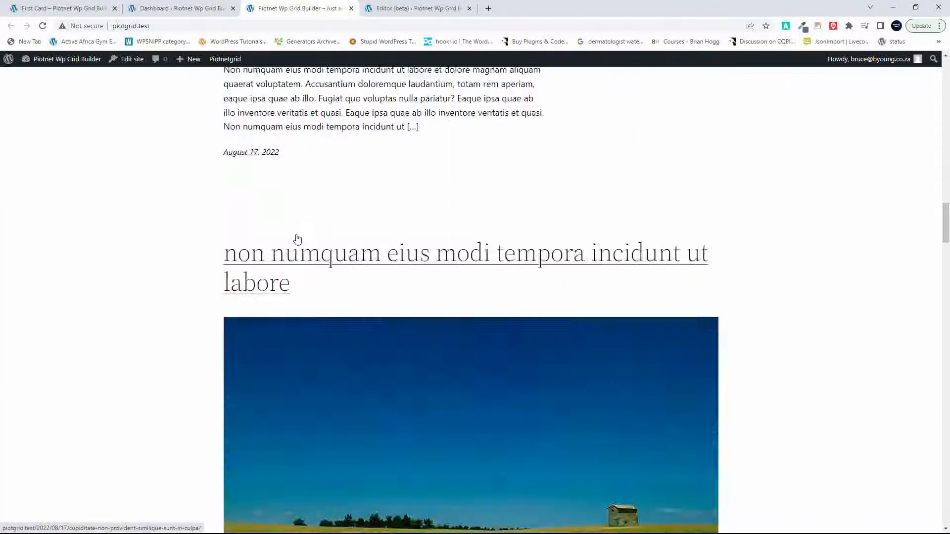
scroll(297, 239, down, 15)
scroll(297, 239, up, 6)
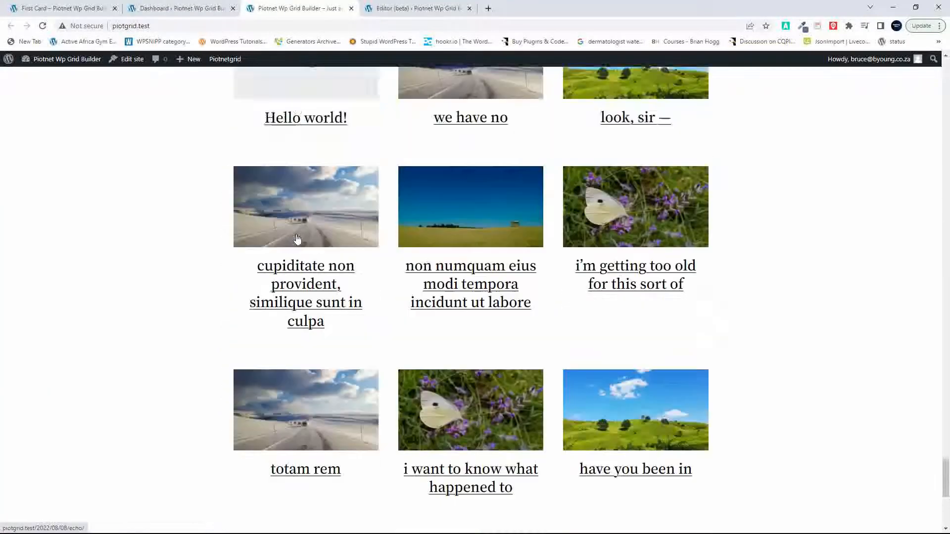
scroll(297, 240, up, 1)
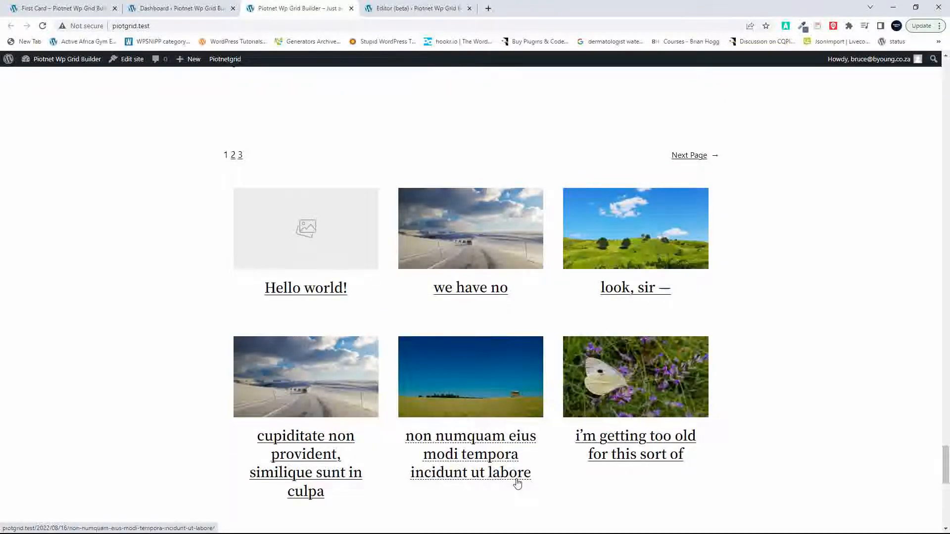
scroll(517, 483, down, 10)
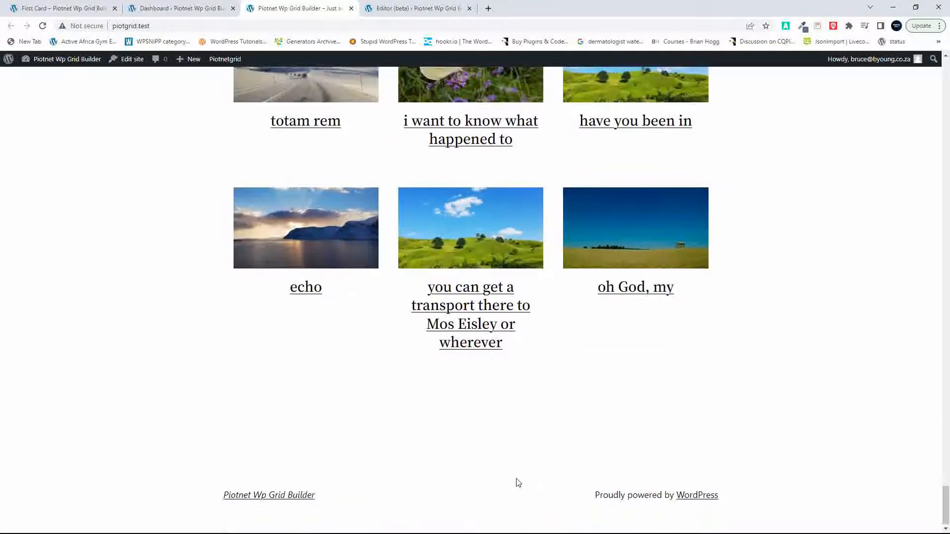
scroll(518, 483, up, 10)
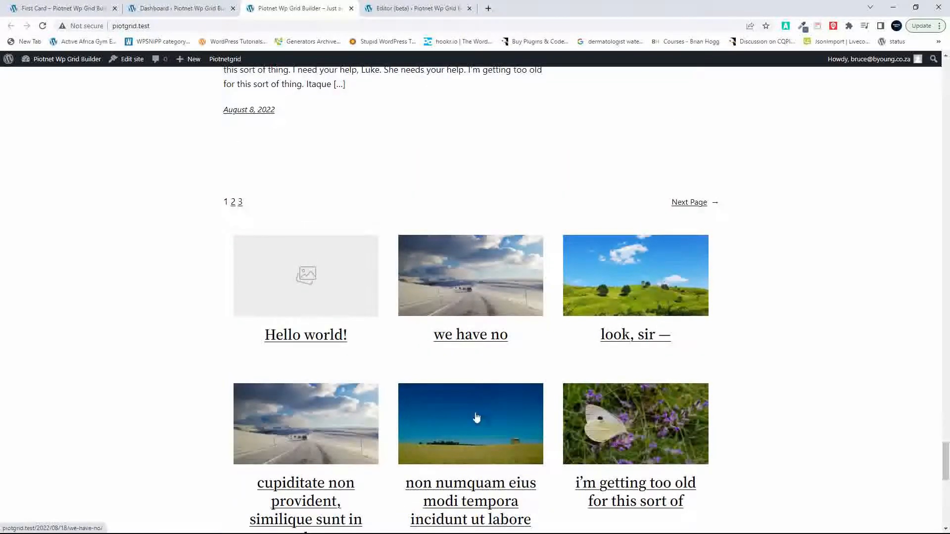
Step: In the First Card editor, set the post title's font size to 20 and its decoration to None, and save the card
click(65, 9)
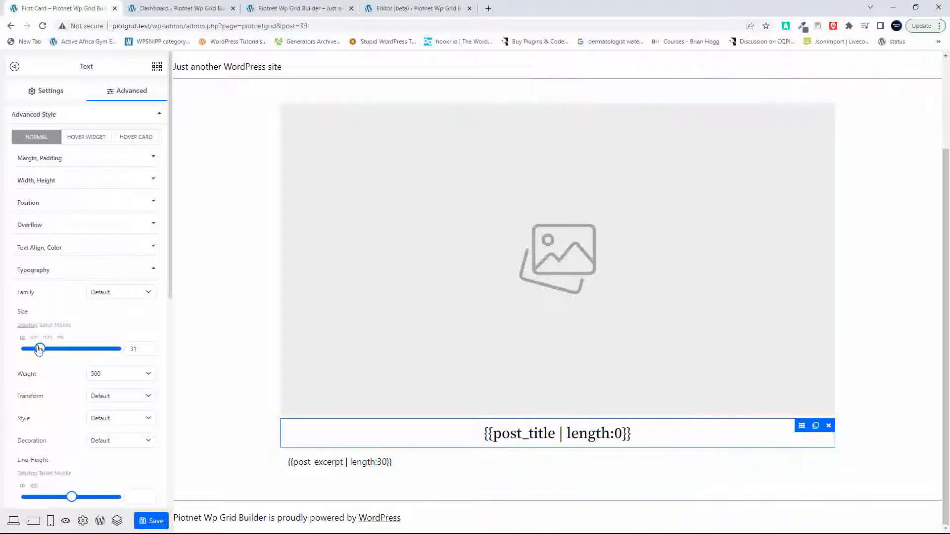
drag(37, 349, 30, 350)
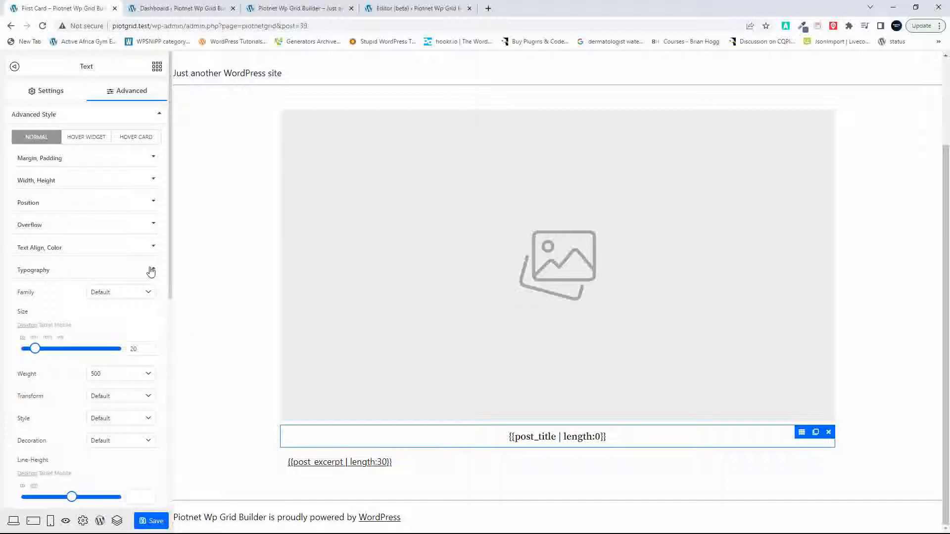
click(128, 445)
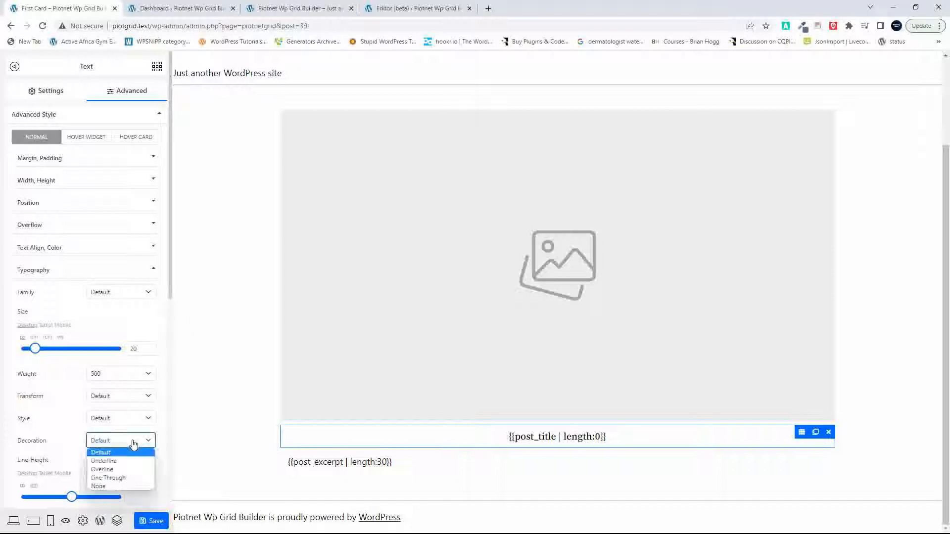
click(115, 487)
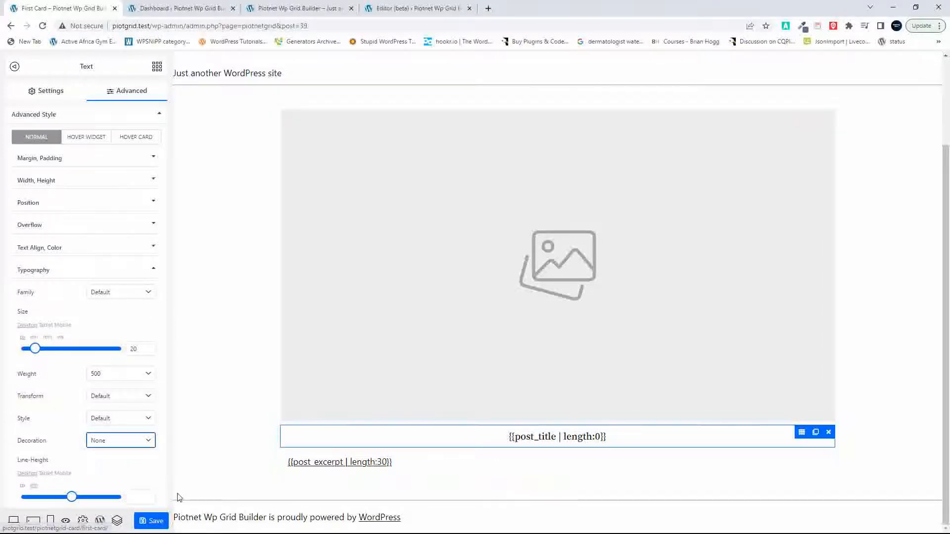
click(152, 522)
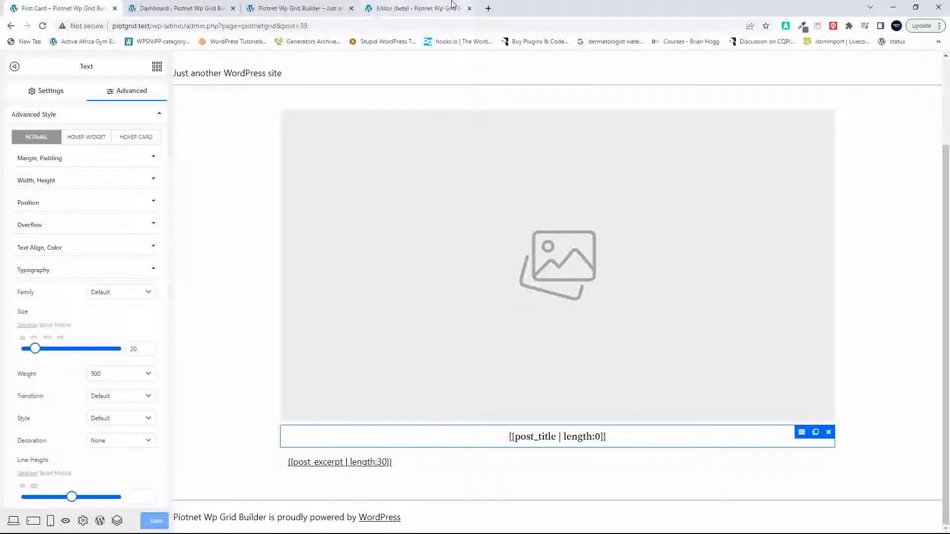
Step: Reload the site's home page and check the size and underlining of the post titles in the grid
click(168, 8)
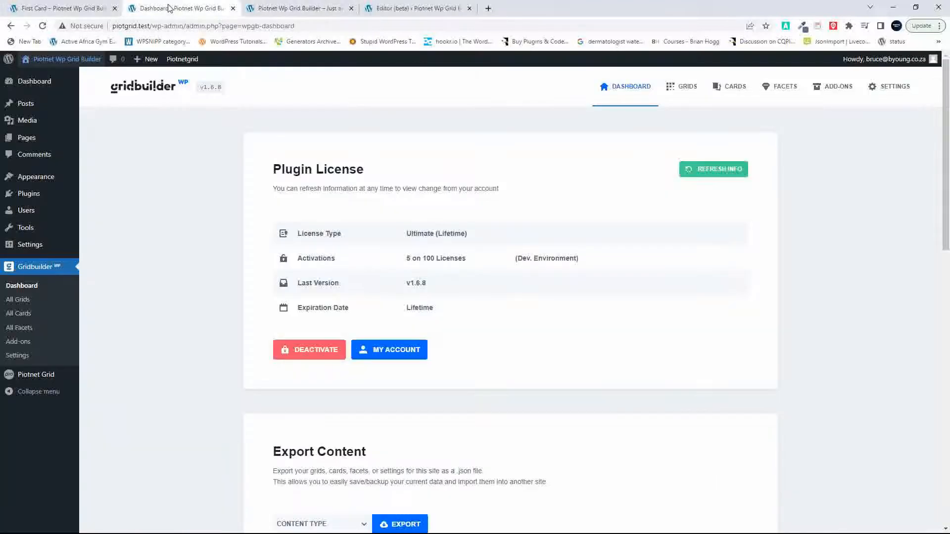
click(296, 9)
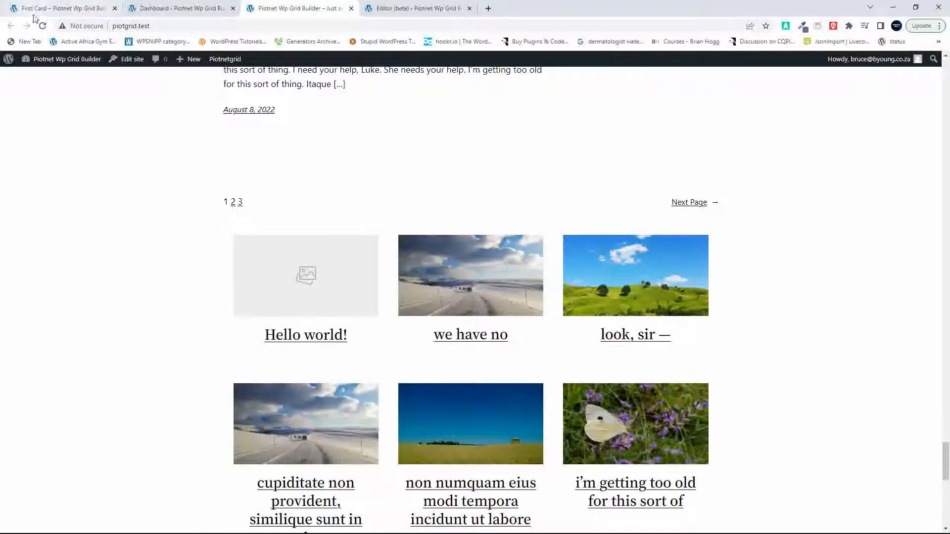
click(58, 60)
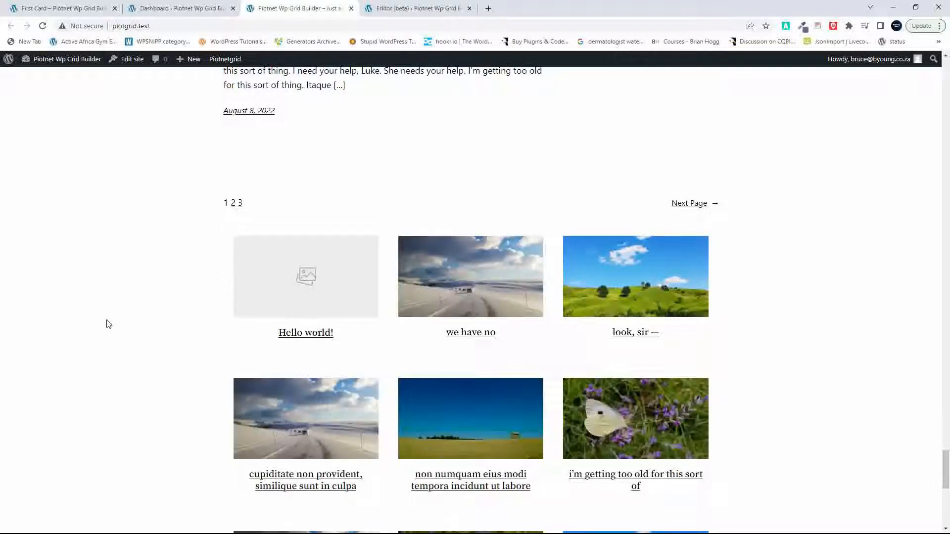
scroll(108, 324, down, 4)
scroll(108, 324, down, 5)
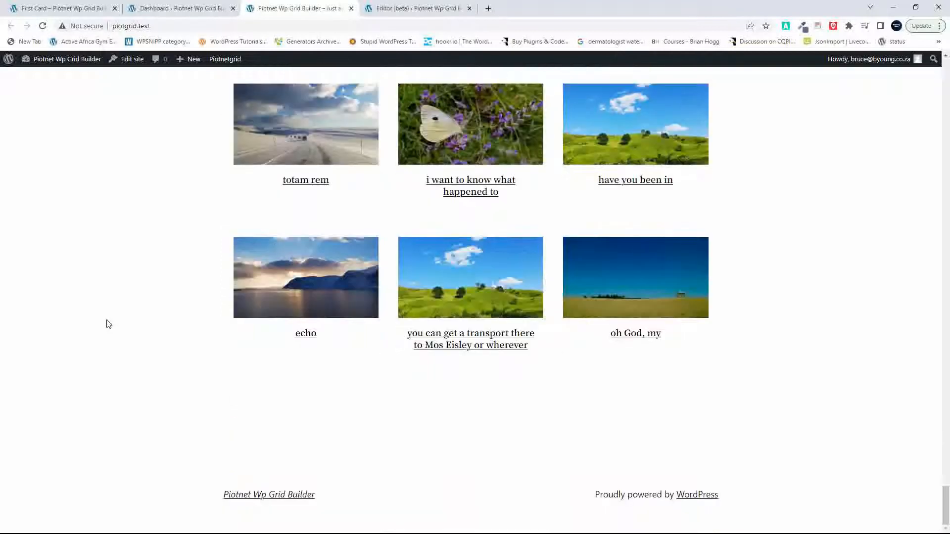
scroll(106, 323, up, 10)
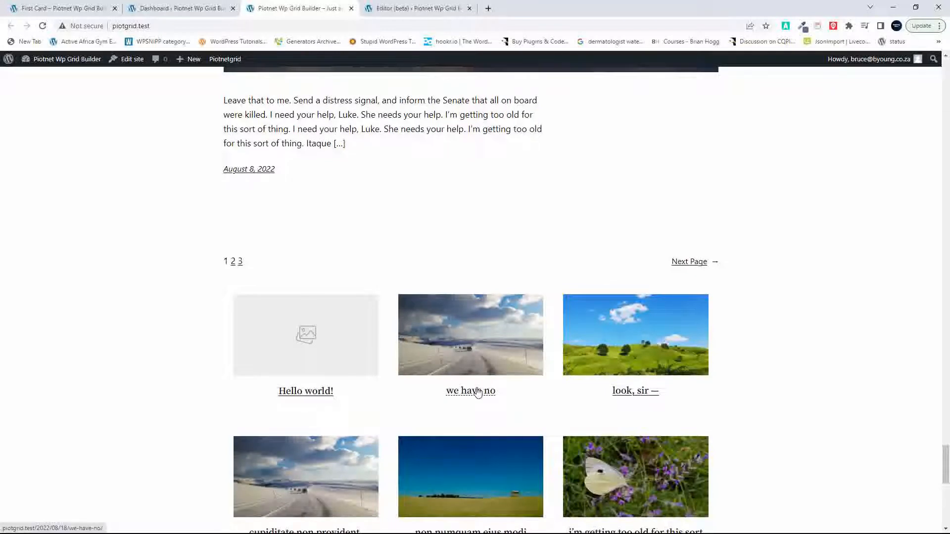
Step: Return to the First Card editor and look through the post title's advanced style settings for text decoration and custom CSS options
key(ctrl+1)
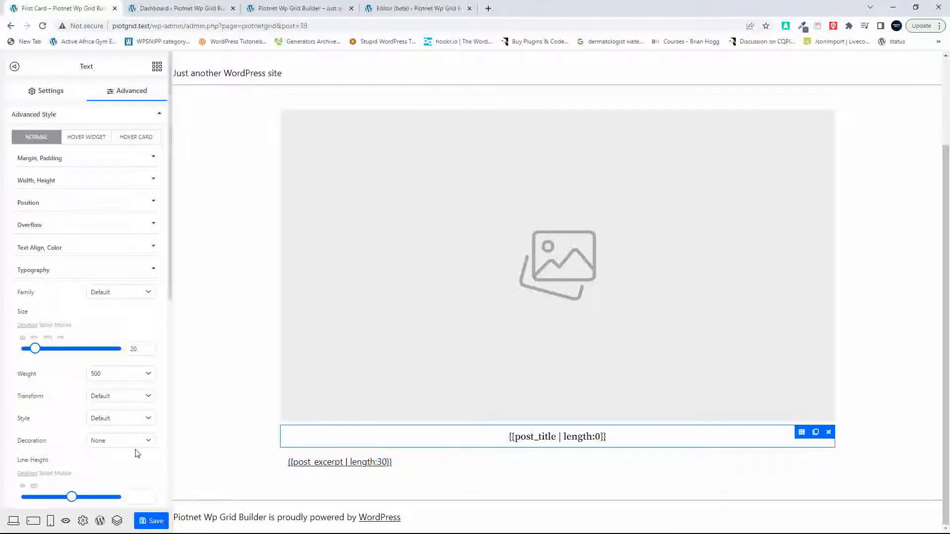
scroll(136, 452, down, 5)
scroll(136, 453, up, 1)
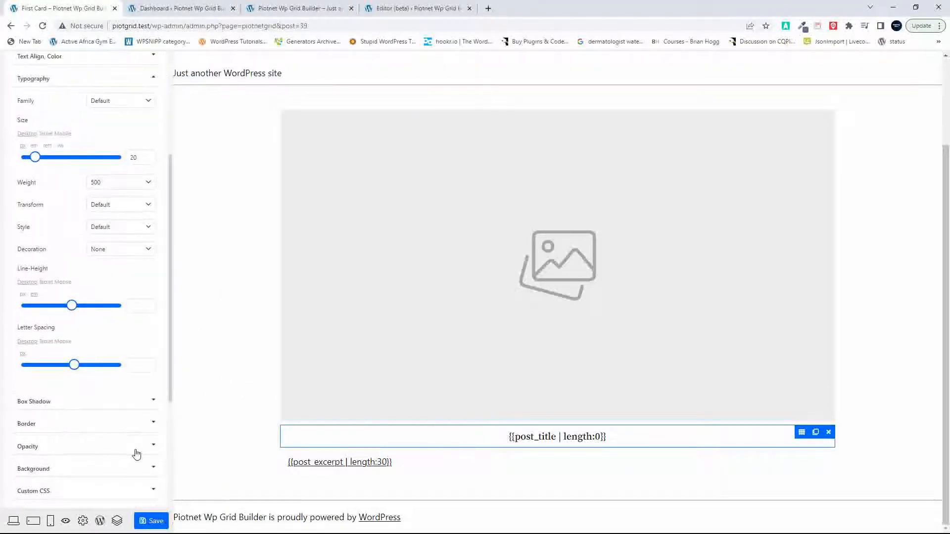
scroll(136, 453, down, 2)
scroll(137, 454, up, 5)
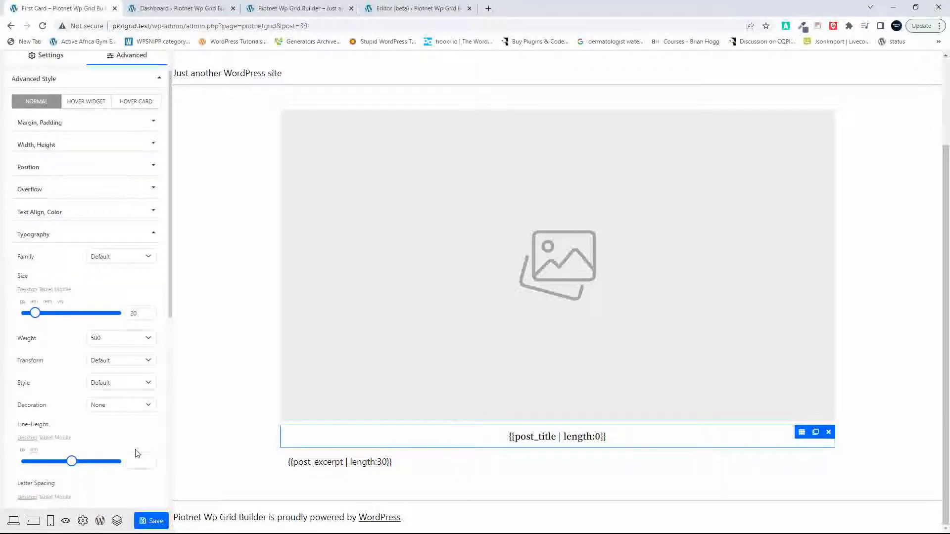
scroll(136, 452, down, 1)
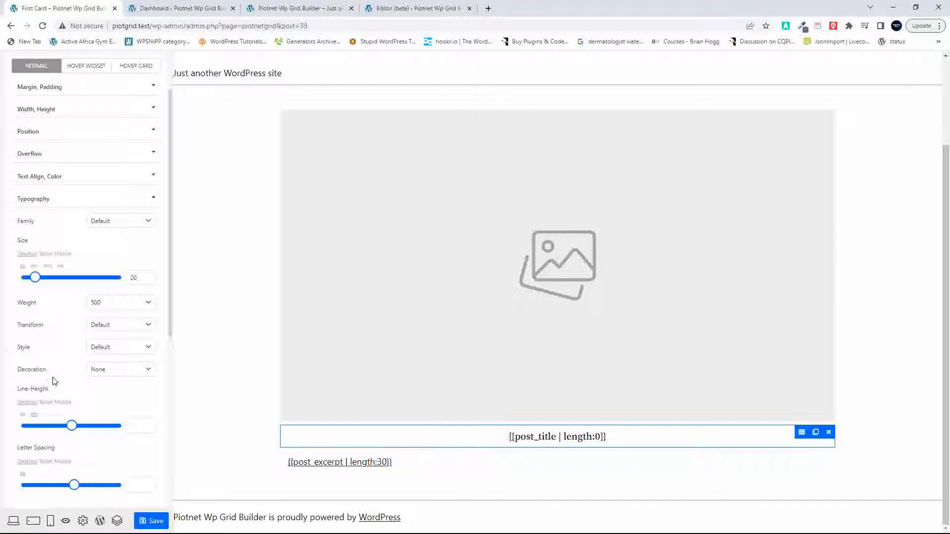
scroll(54, 381, down, 3)
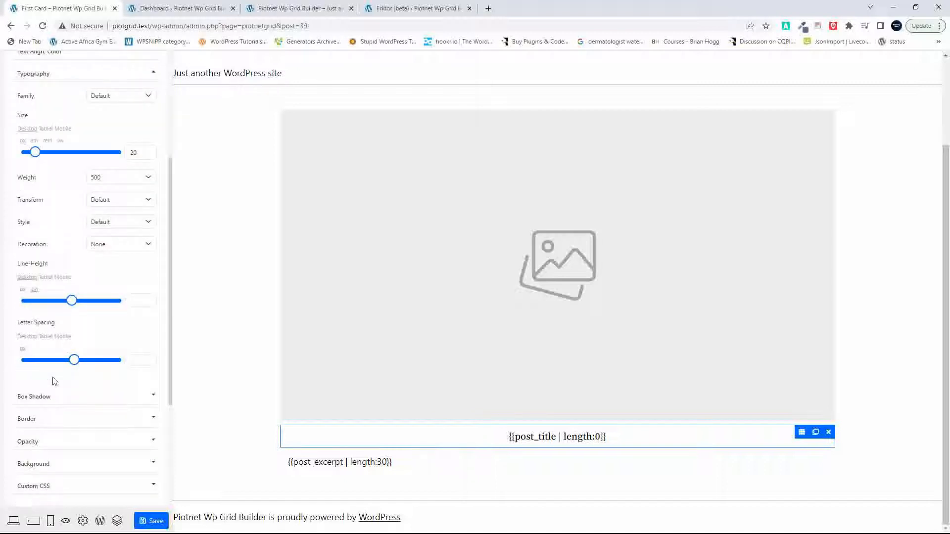
scroll(54, 381, down, 4)
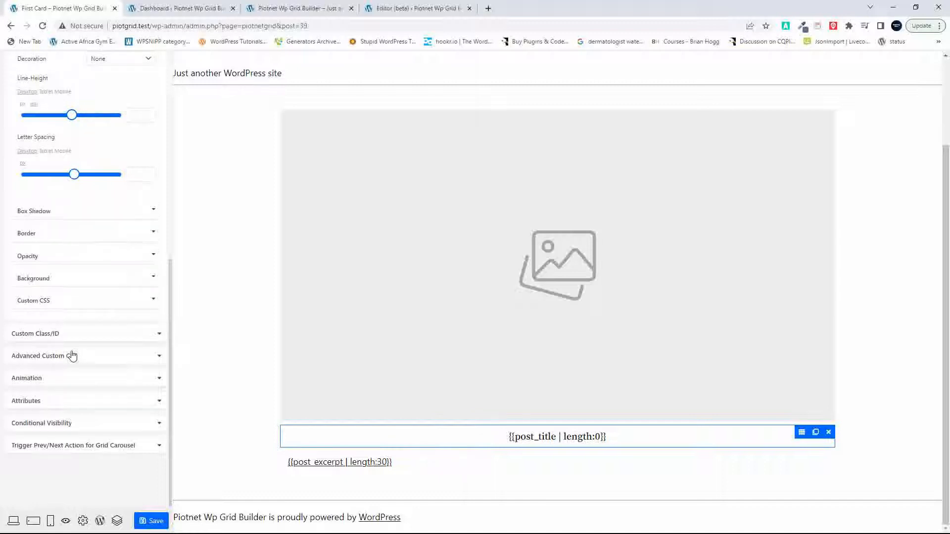
scroll(72, 355, up, 6)
scroll(73, 355, up, 1)
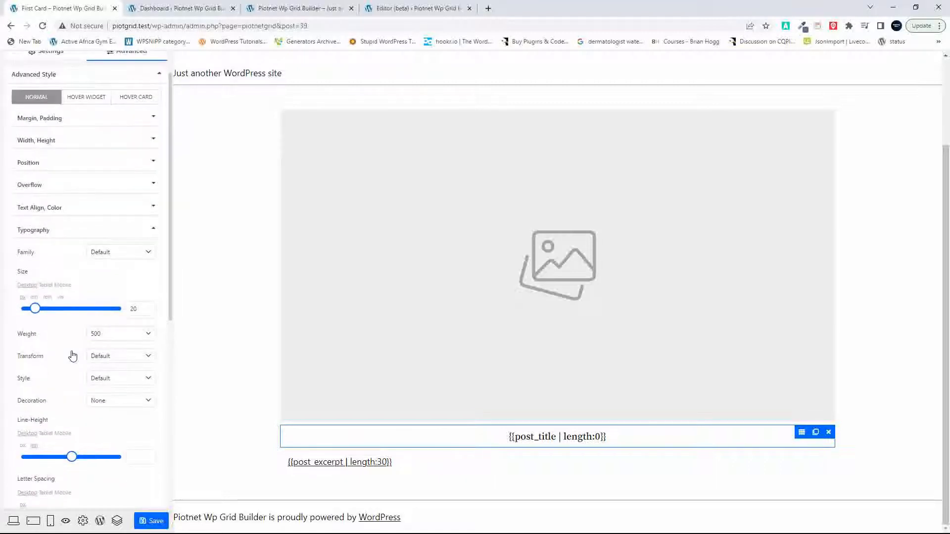
Step: Look through the post title's font family choices, and review the post grid and its titles on the site's home page
click(131, 257)
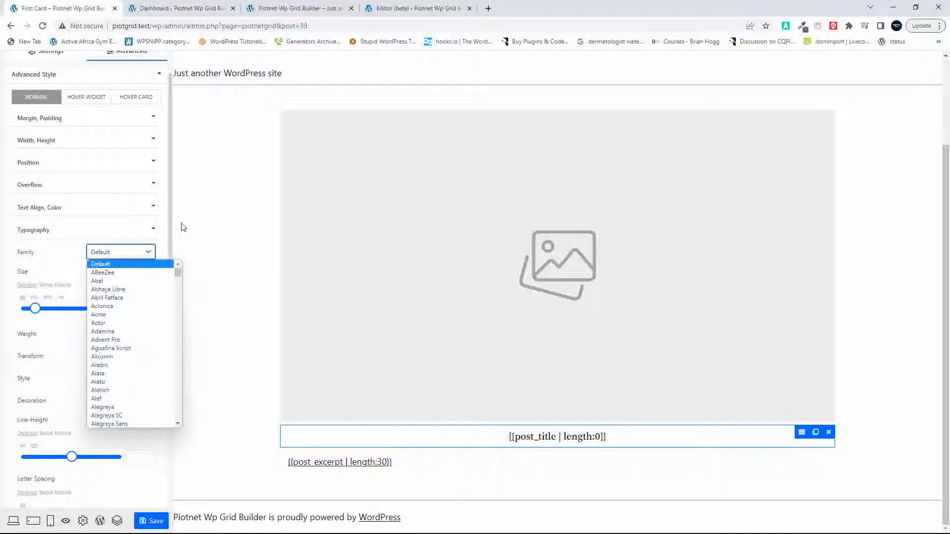
click(218, 242)
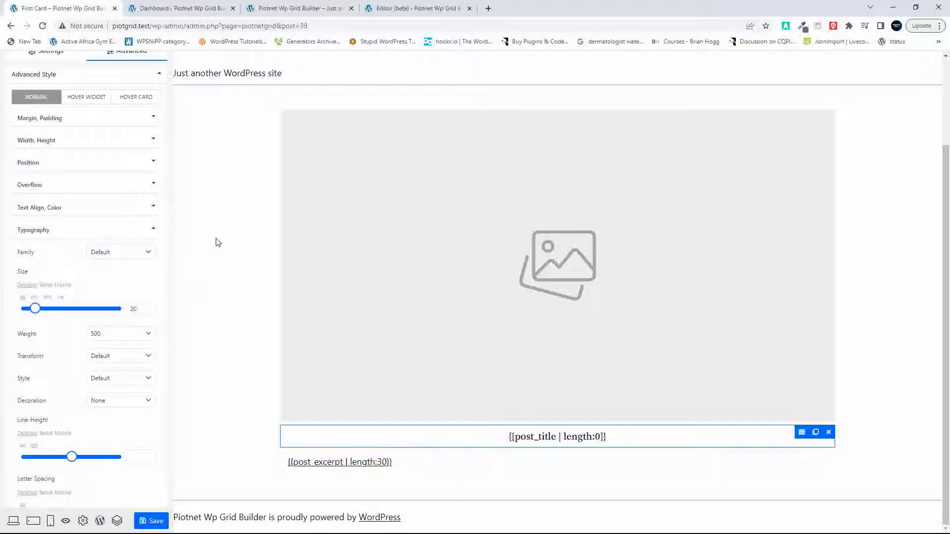
click(301, 7)
scroll(322, 332, down, 5)
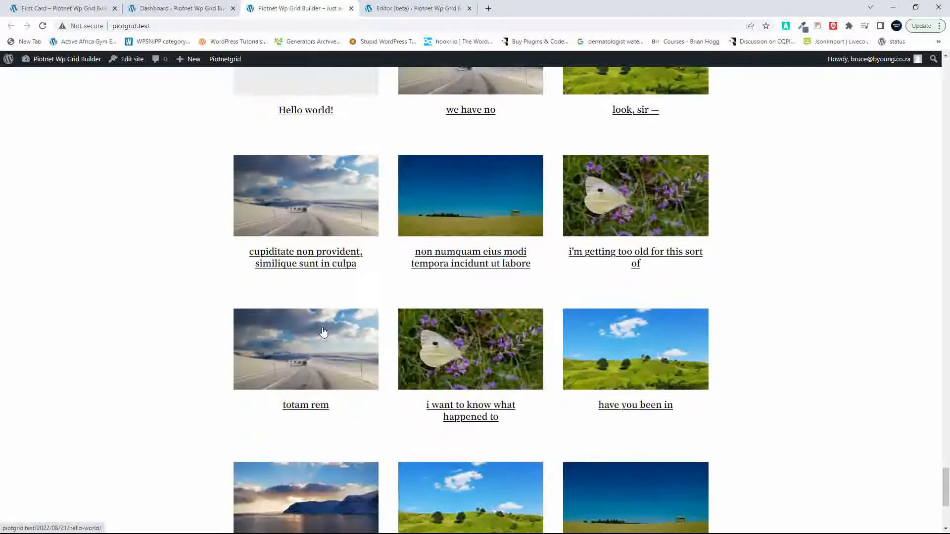
scroll(323, 337, down, 4)
scroll(324, 349, up, 5)
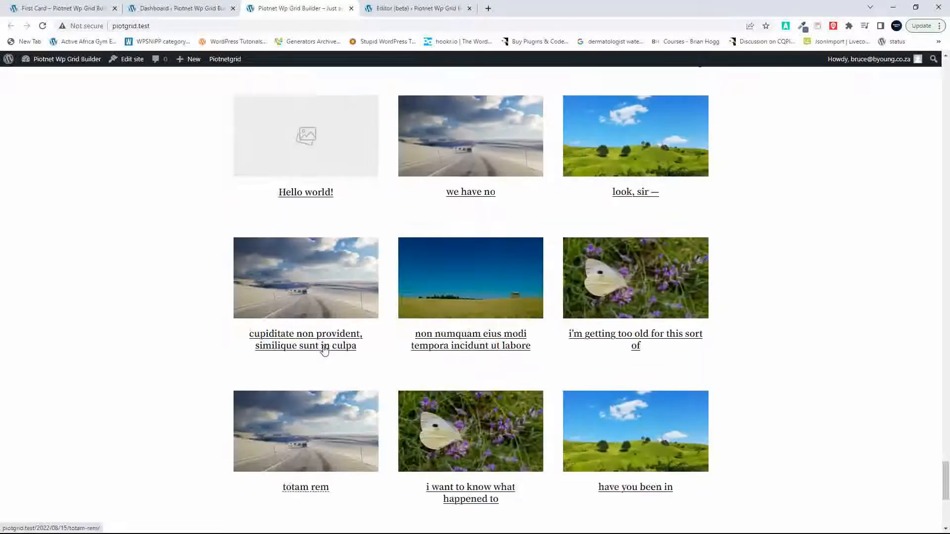
scroll(324, 349, up, 5)
scroll(325, 350, down, 3)
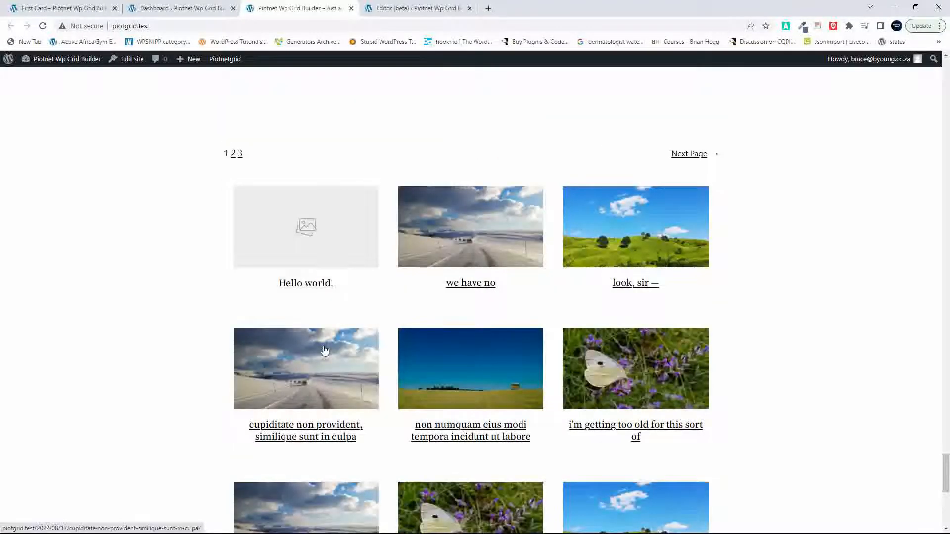
Step: Switch to the Gridbuilder WP dashboard, open its list of cards and start creating a new card
click(182, 7)
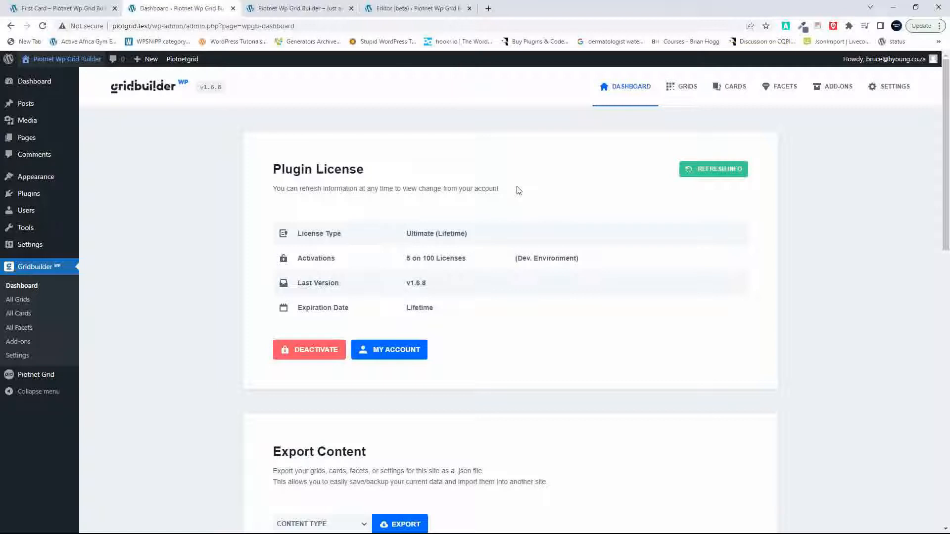
click(735, 92)
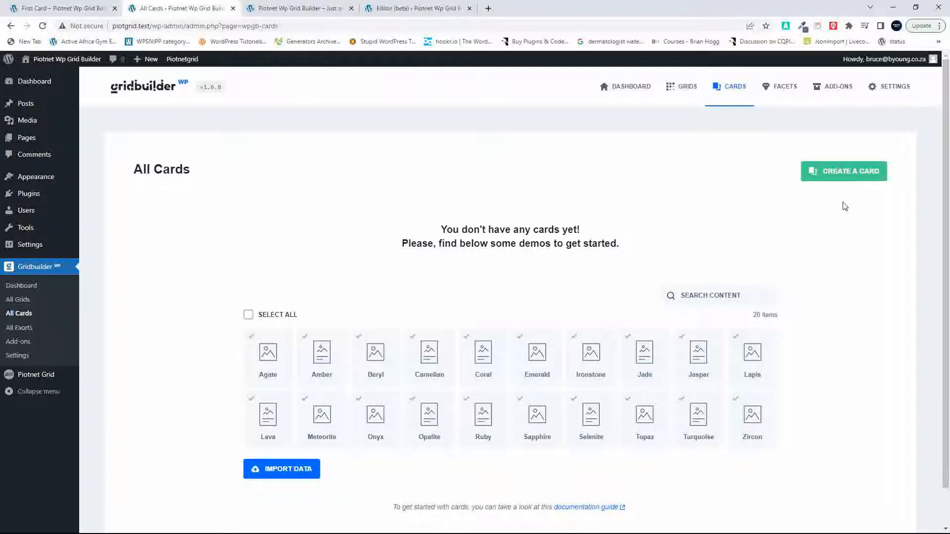
click(843, 182)
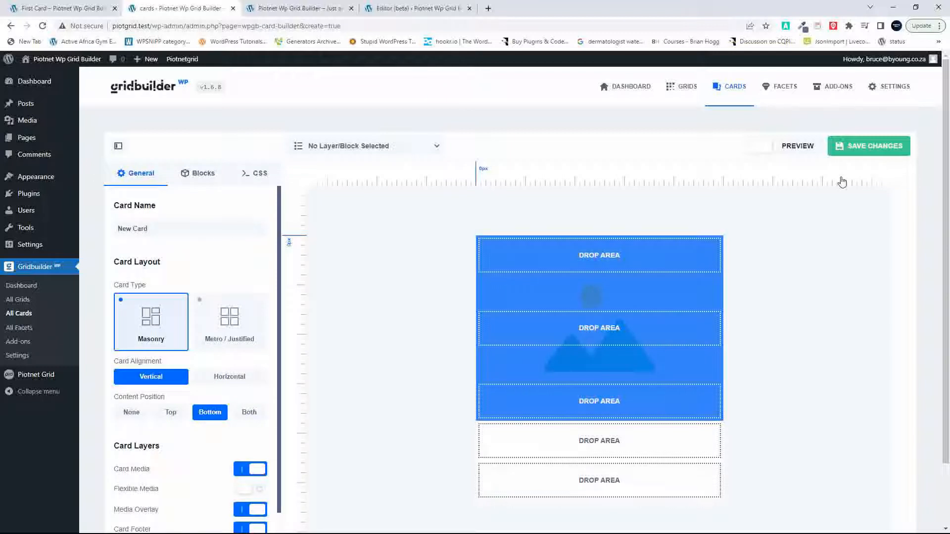
Step: Compare the Metro / Justified and Masonry types for the new card, ending with Masonry selected
scroll(842, 182, down, 2)
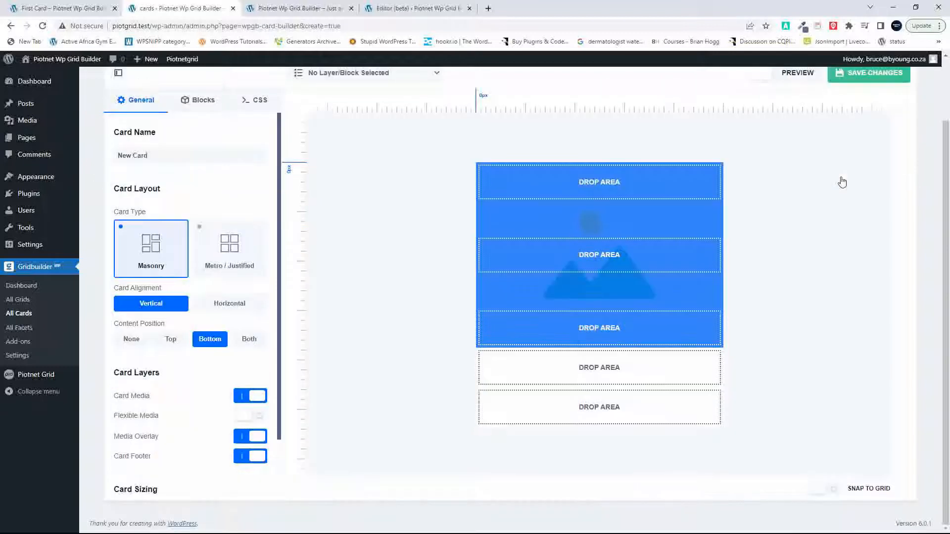
click(229, 252)
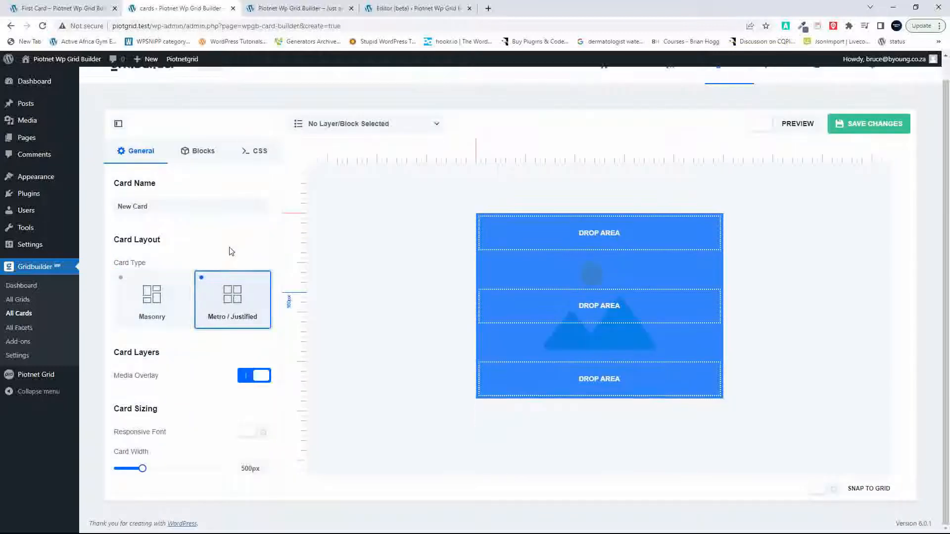
click(157, 298)
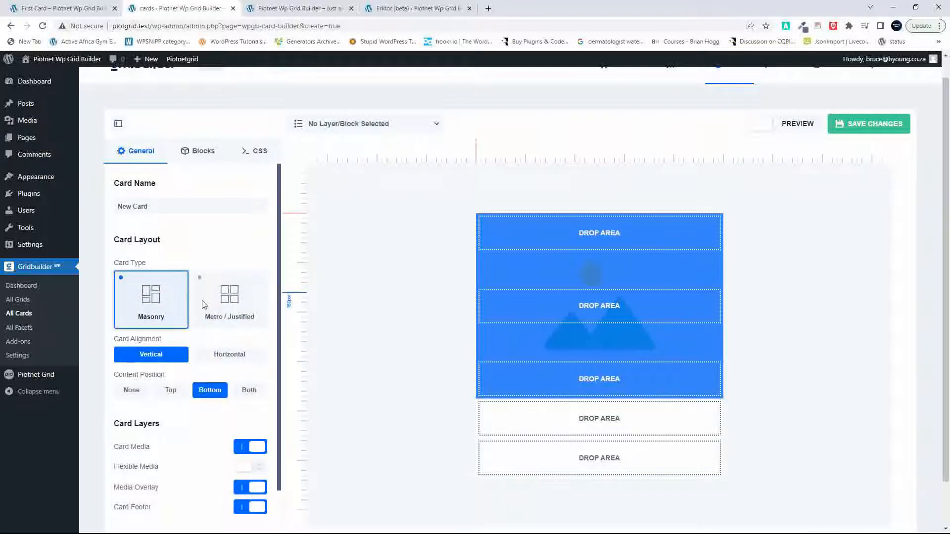
click(217, 310)
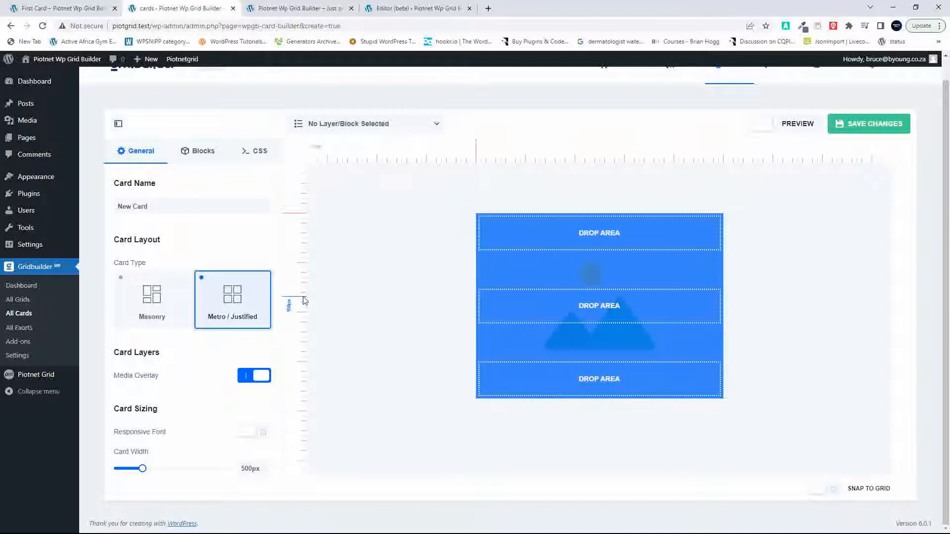
click(149, 299)
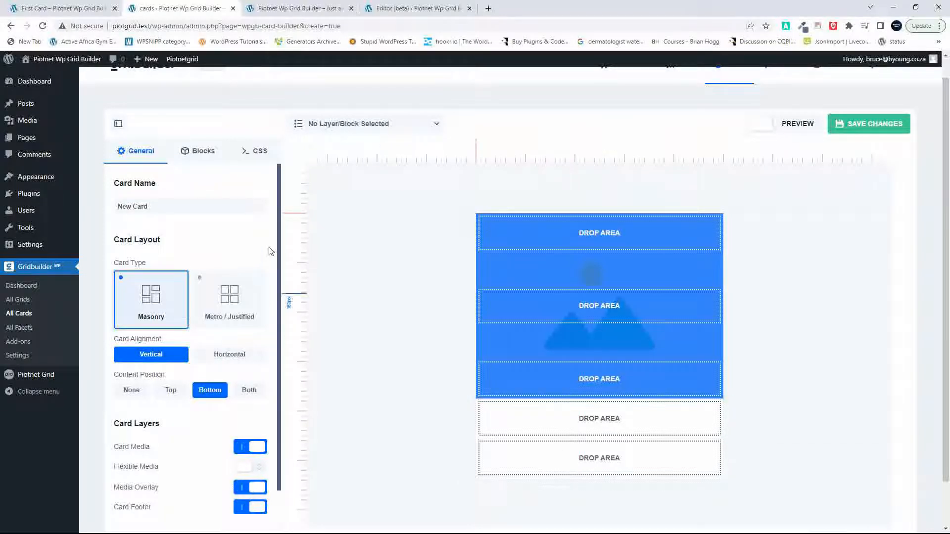
Step: Add a post Title block to the card and move it to the first drop area below the media section
click(203, 154)
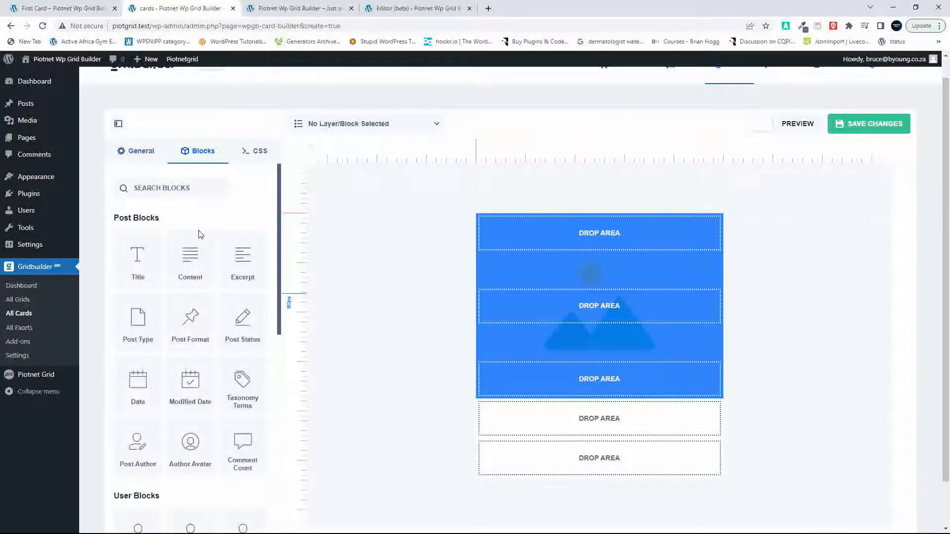
click(138, 261)
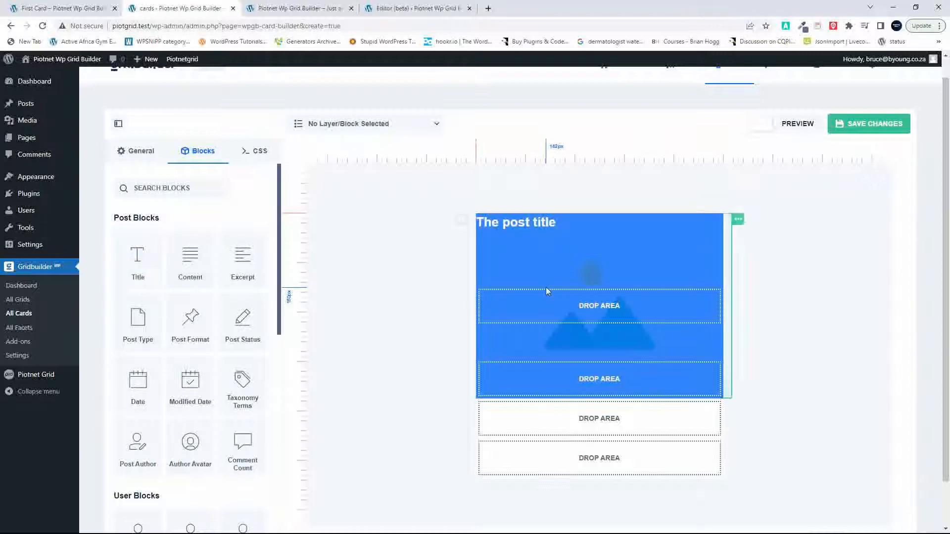
click(514, 227)
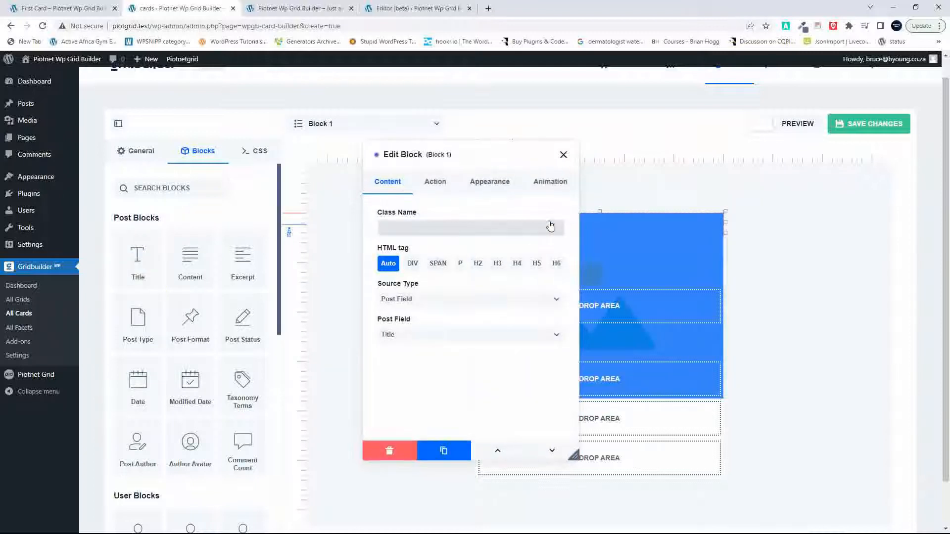
click(564, 154)
drag(544, 223, 581, 431)
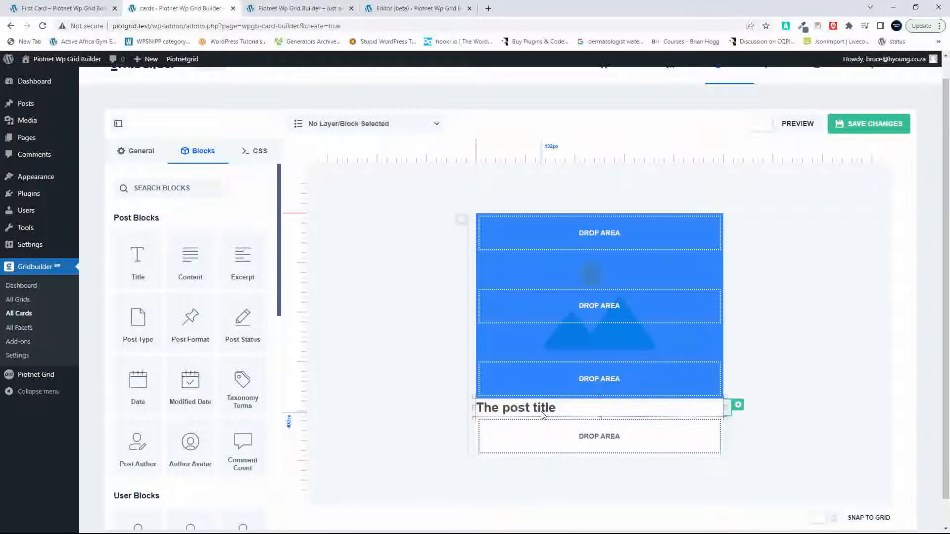
Step: Centre the title block's text and set its font weight to 600 - Semi Bold
click(579, 414)
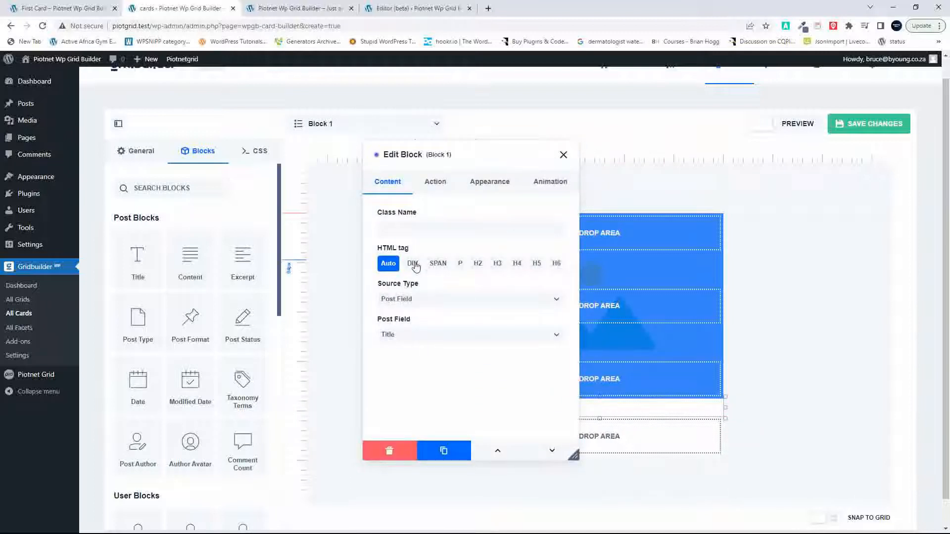
click(490, 182)
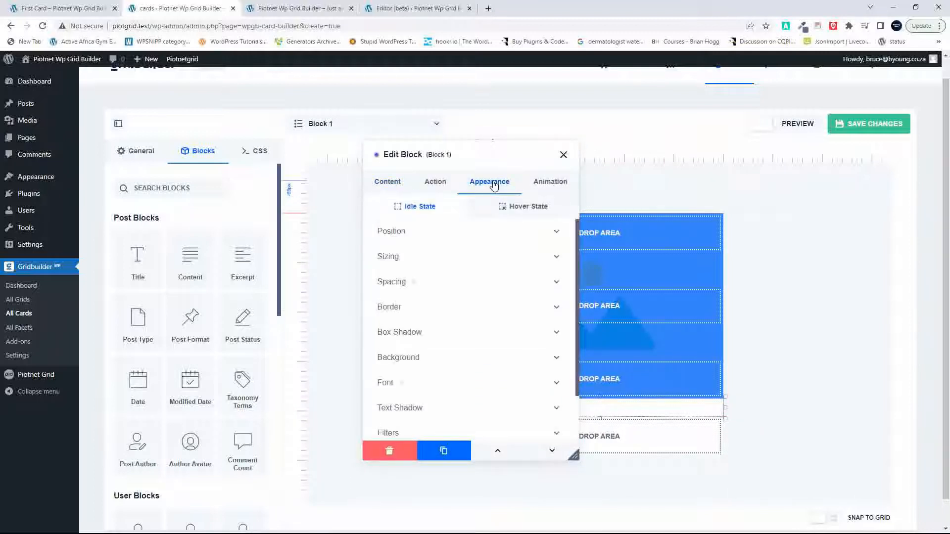
click(427, 234)
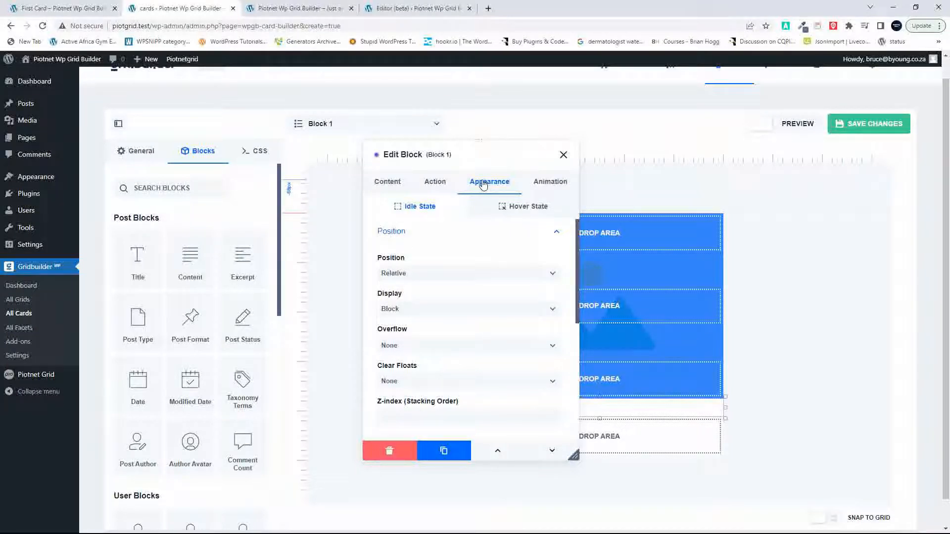
scroll(469, 314, down, 5)
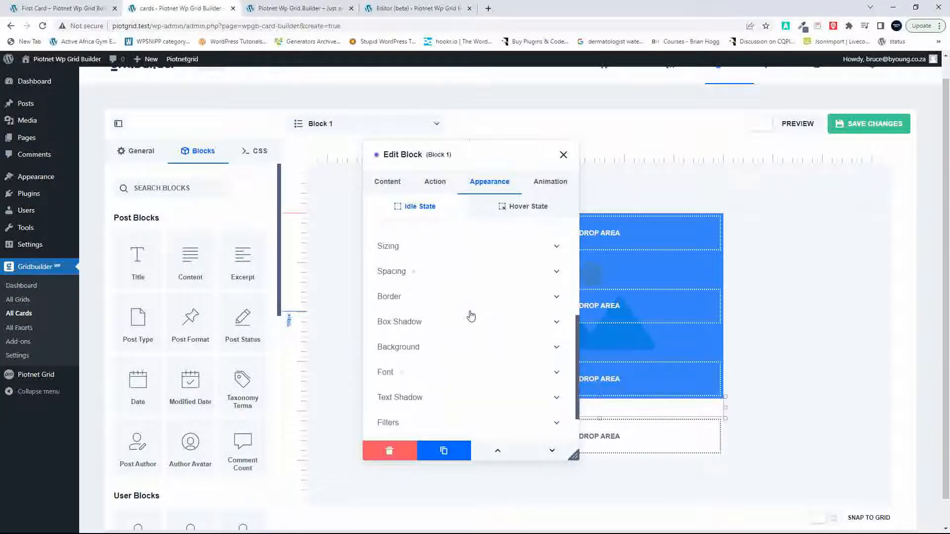
scroll(431, 344, down, 1)
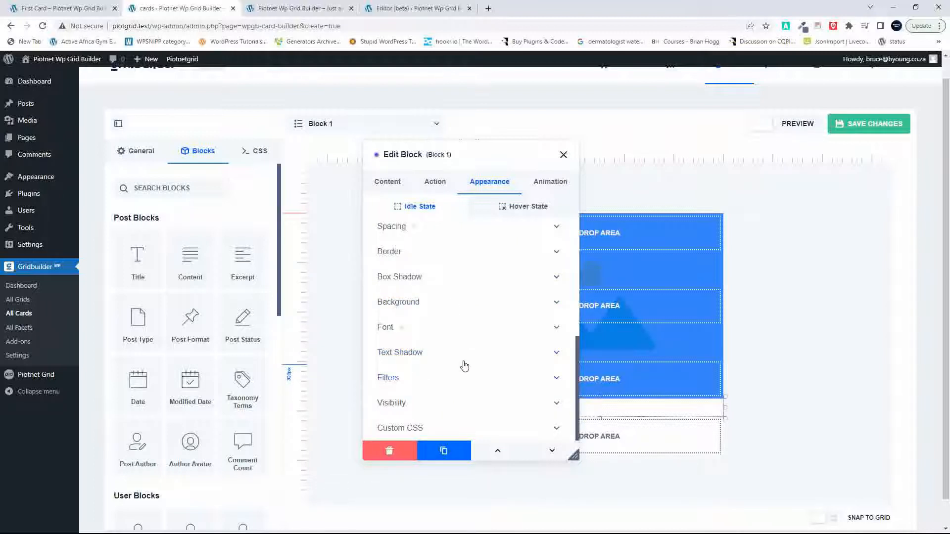
click(463, 335)
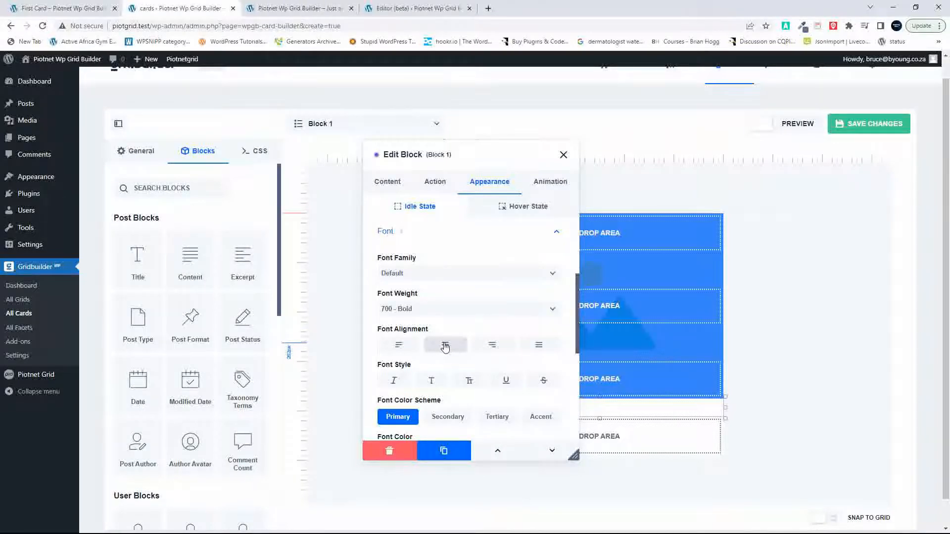
click(446, 346)
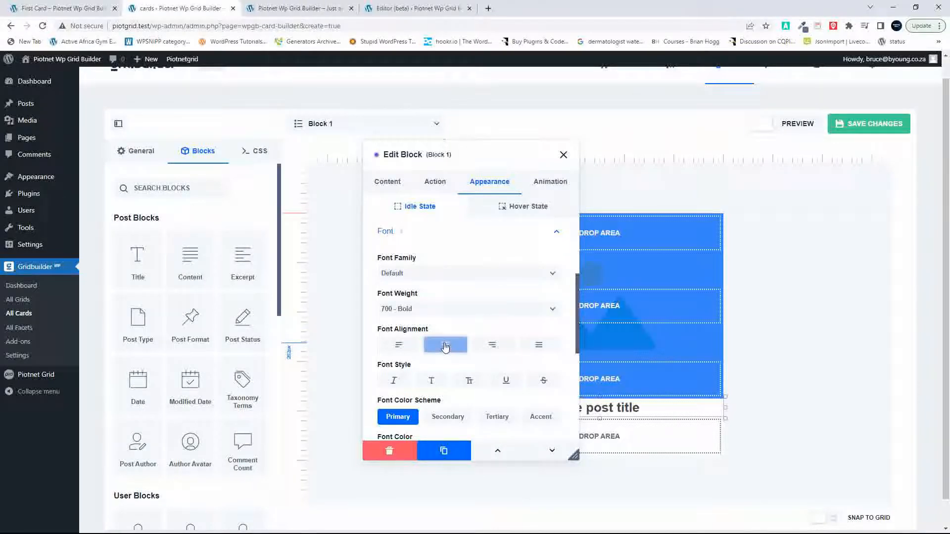
click(429, 310)
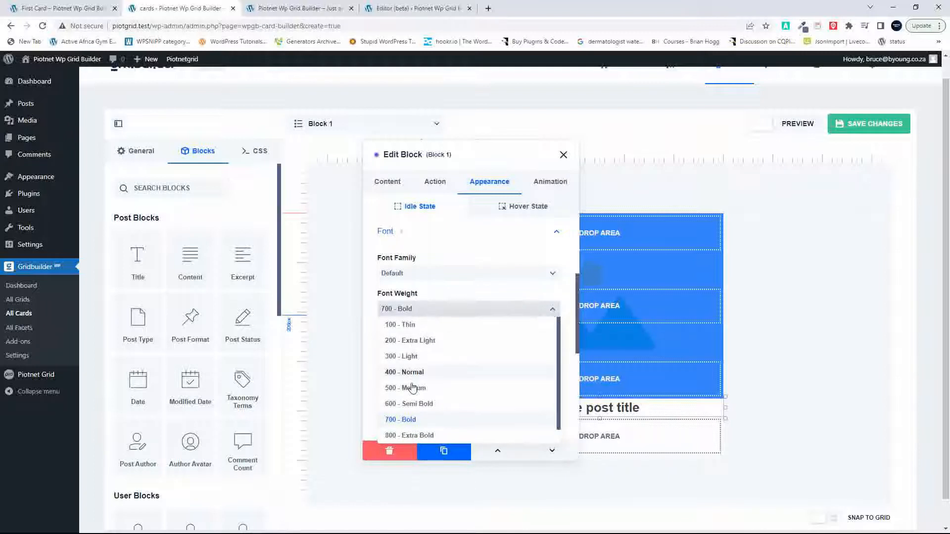
click(411, 404)
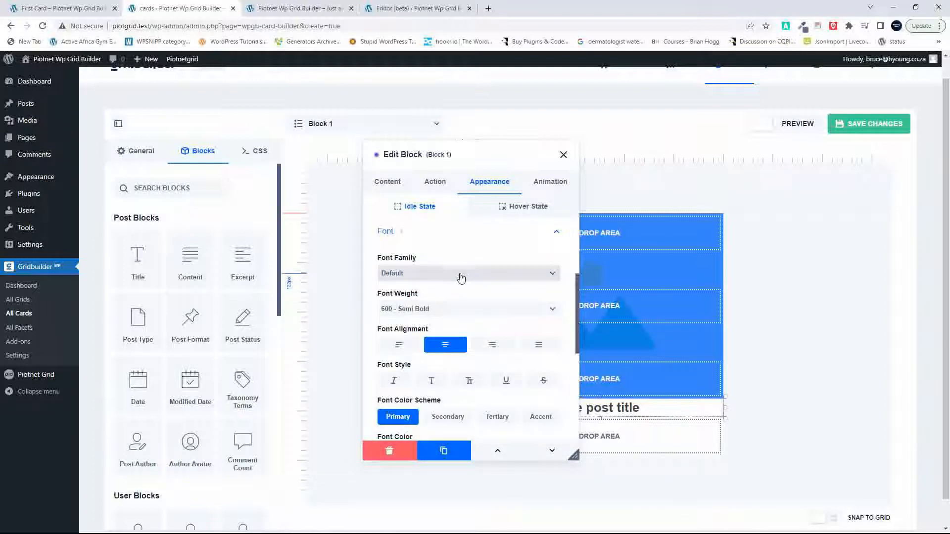
Step: Look through the title block's remaining font and appearance settings, and close its editor
scroll(452, 302, down, 2)
scroll(453, 301, down, 2)
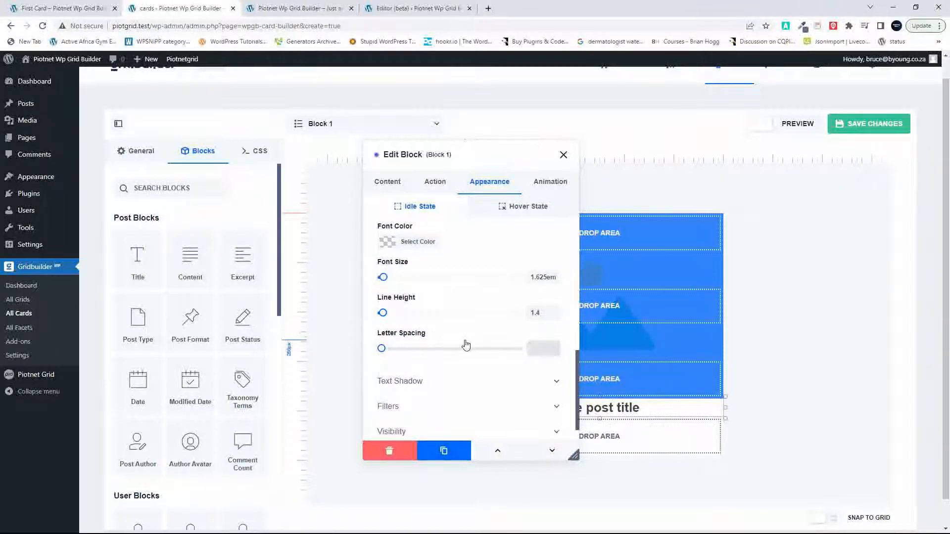
scroll(466, 345, down, 1)
scroll(466, 345, up, 5)
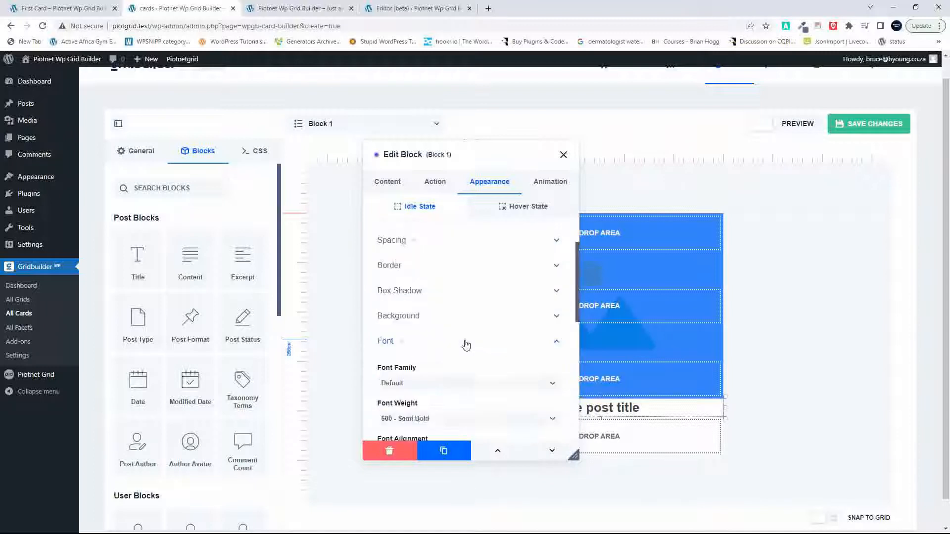
scroll(465, 345, up, 1)
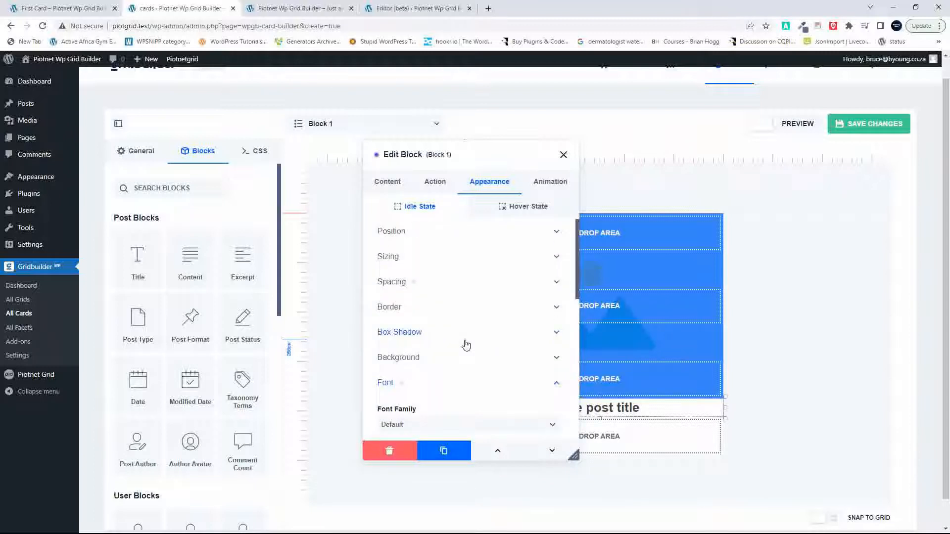
mouse_move(137, 277)
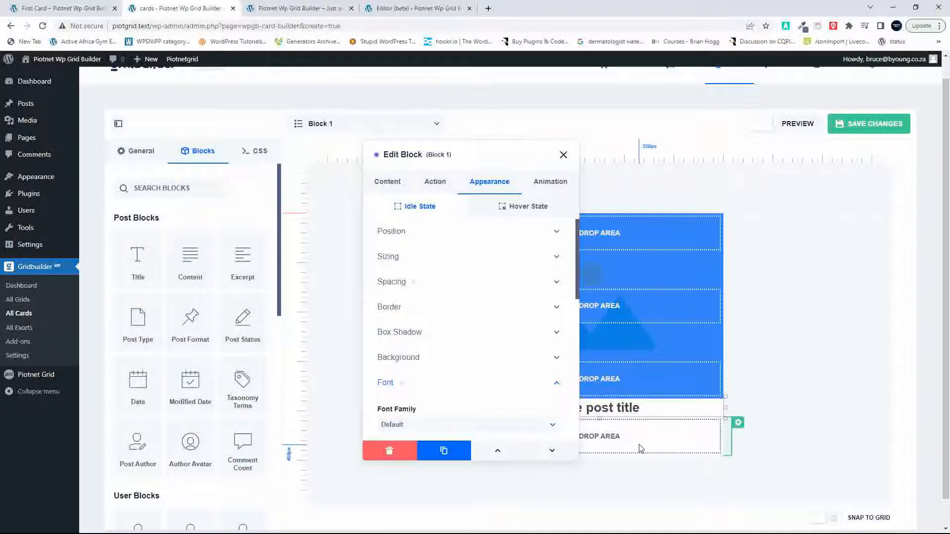
click(563, 154)
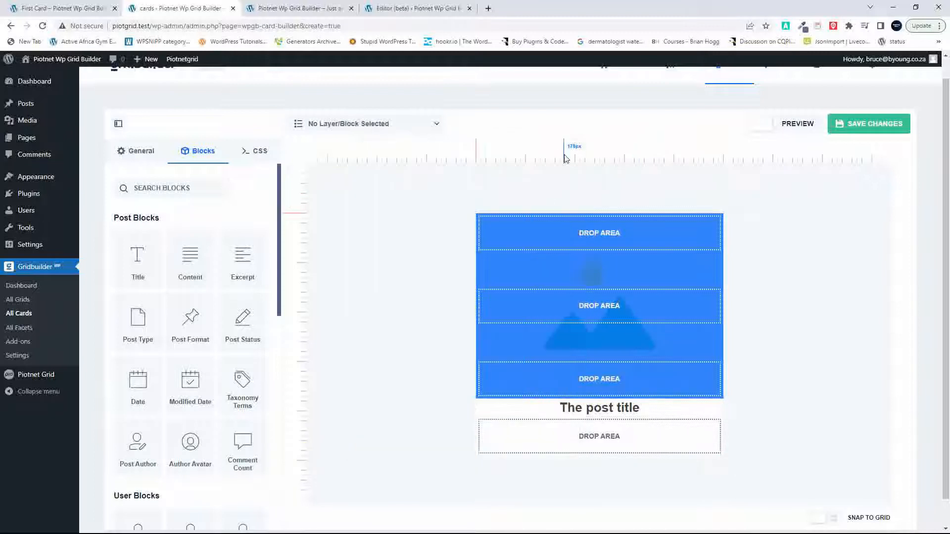
Step: Add a post Excerpt block to the card and place it directly beneath the post title
click(242, 260)
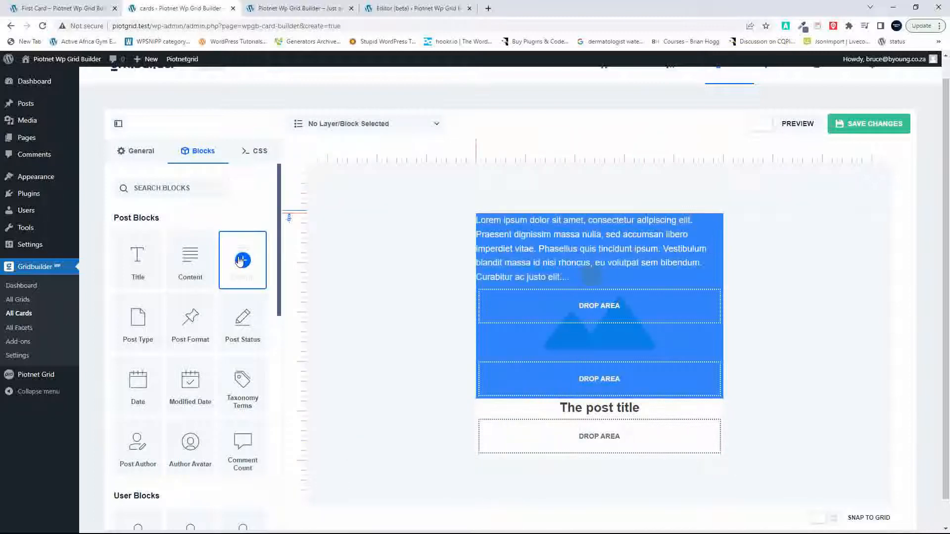
click(596, 243)
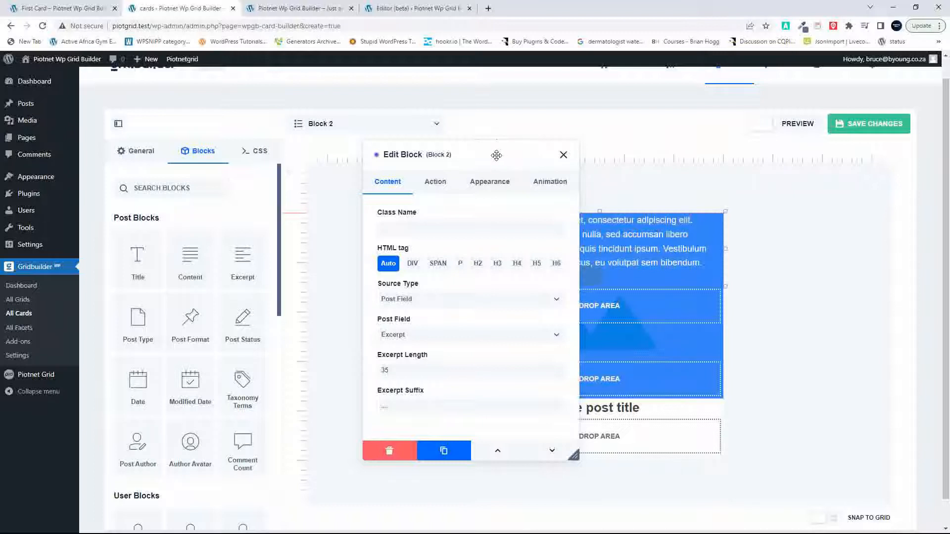
drag(497, 156, 362, 150)
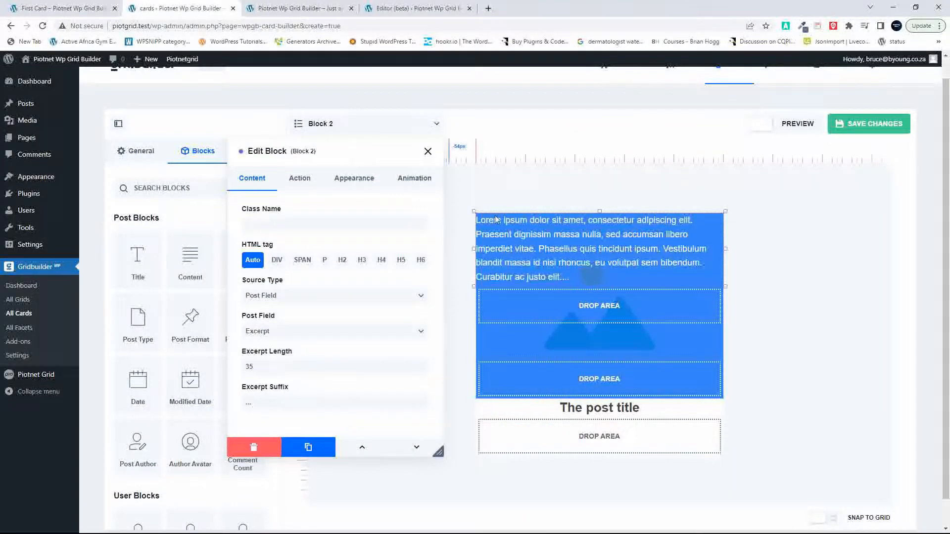
drag(506, 231, 548, 460)
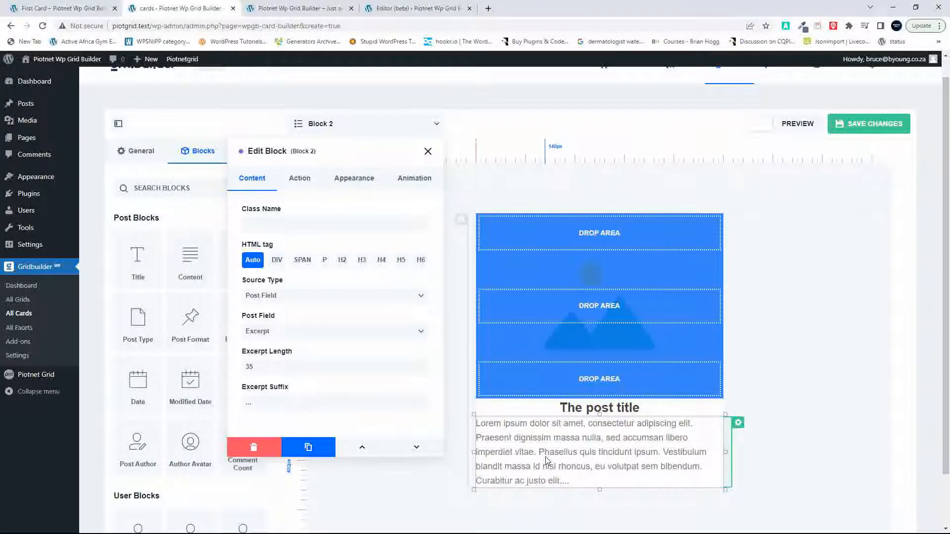
Step: Set the HTML tag of the title block to H2 and that of the excerpt block to P
click(611, 408)
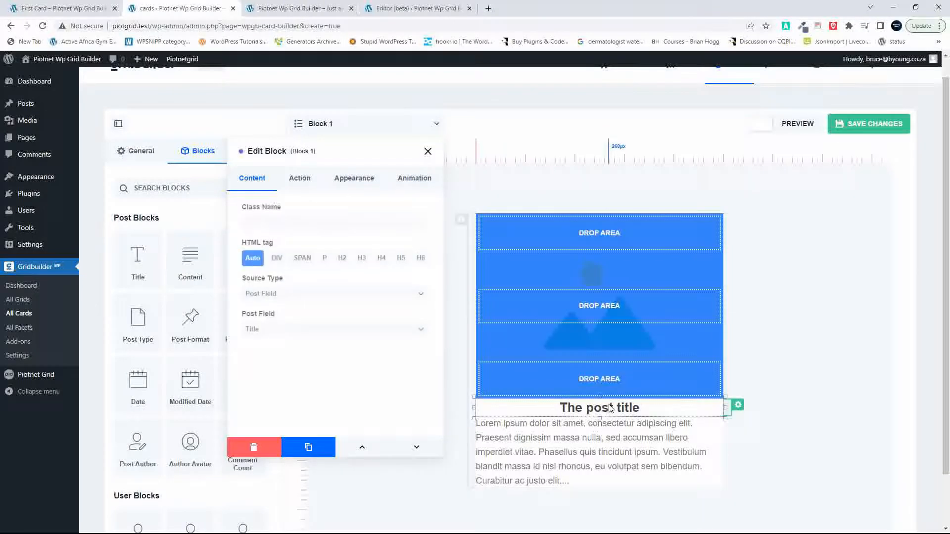
click(342, 261)
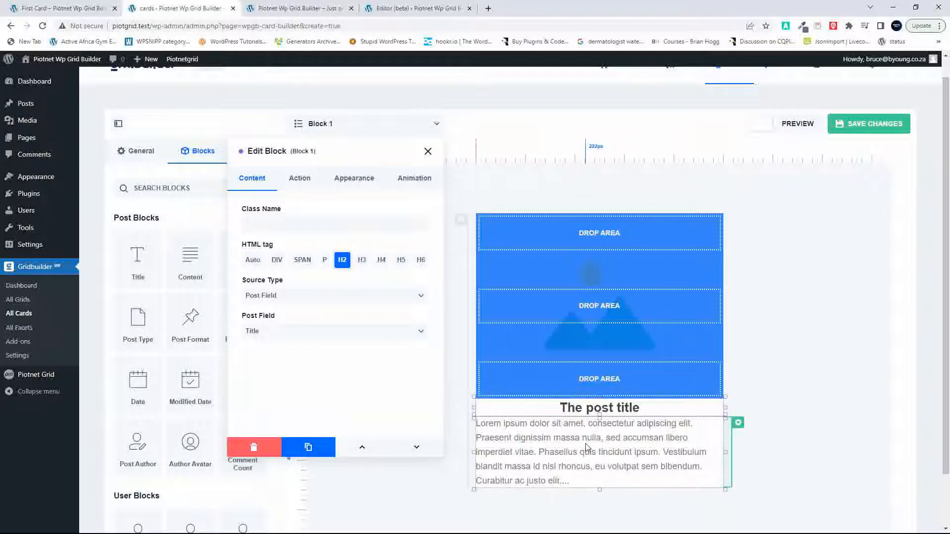
click(548, 451)
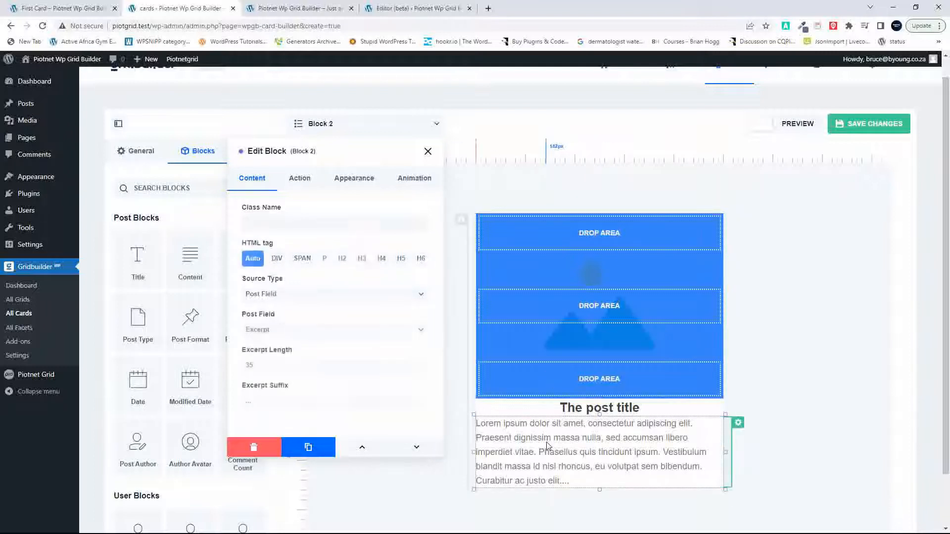
click(324, 260)
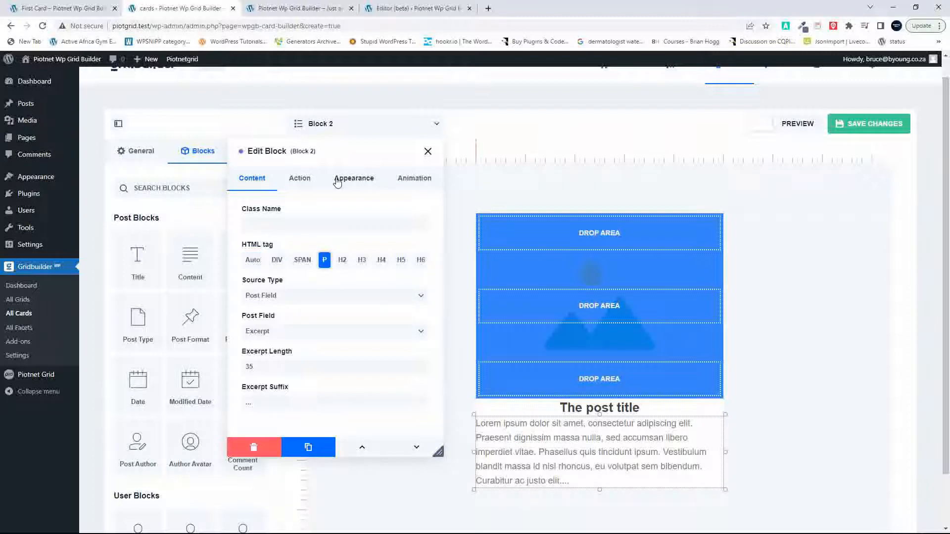
Step: Set the excerpt block's padding to 15px on all four sides
click(362, 182)
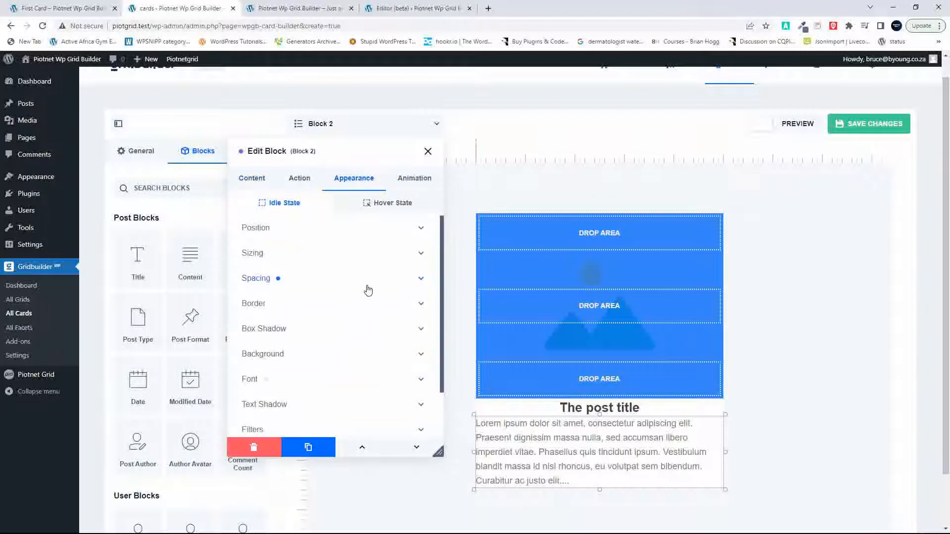
click(369, 287)
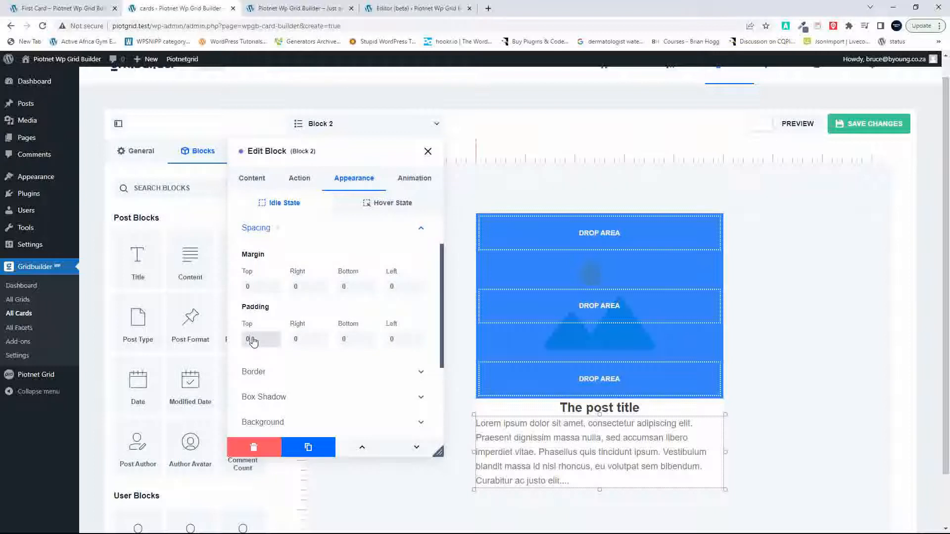
text(150px)
key(BackSpace)
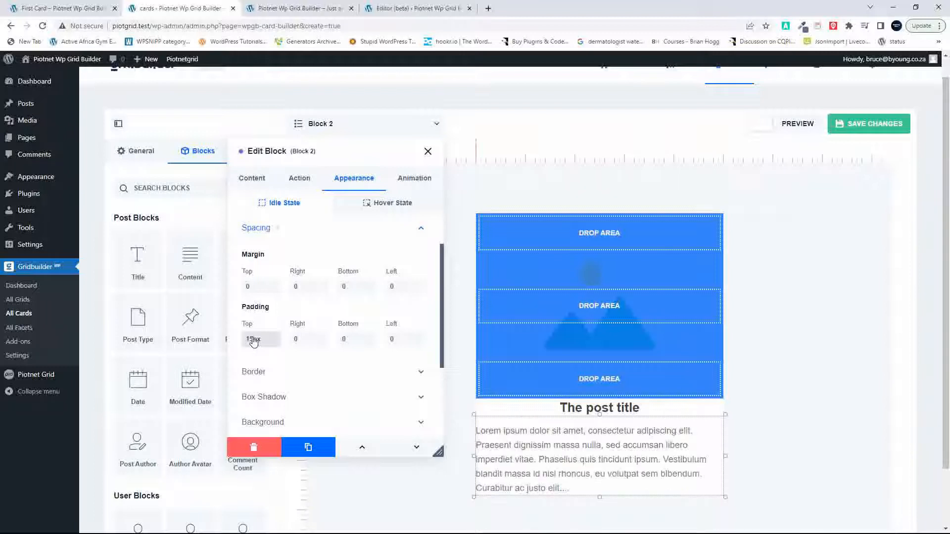
click(305, 342)
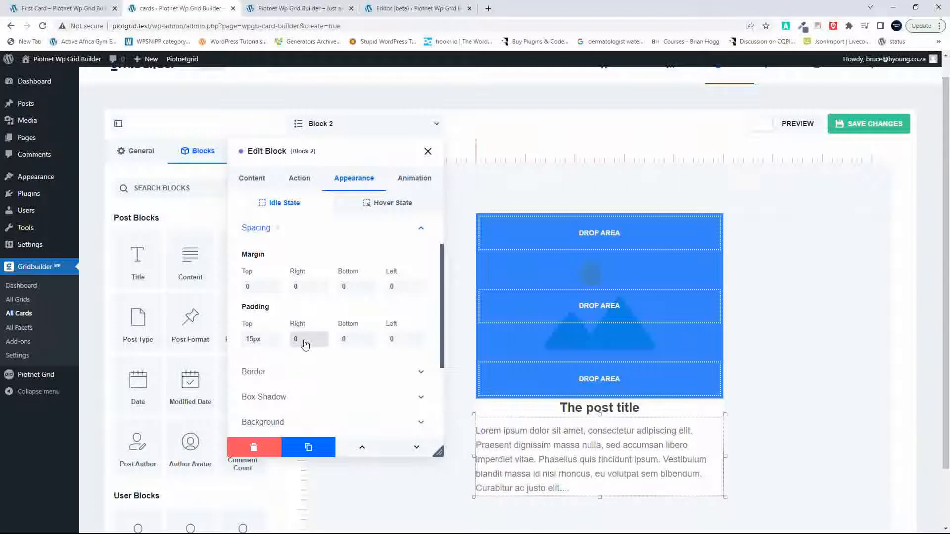
text(15px)
click(349, 341)
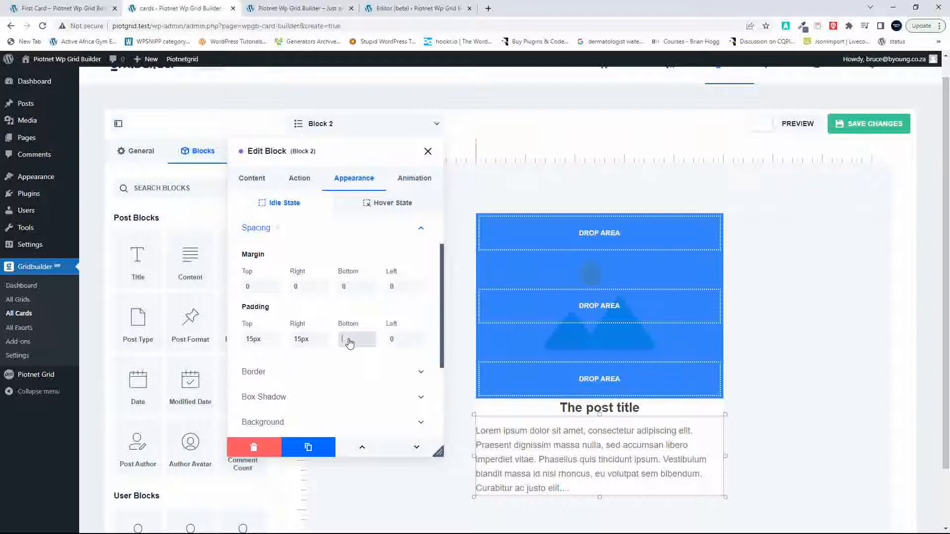
text(15)
text(px)
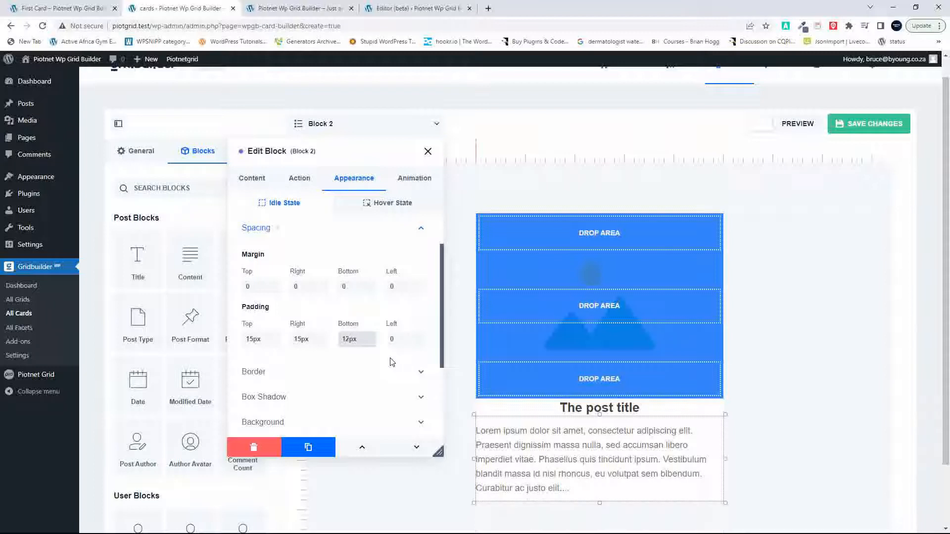
click(405, 343)
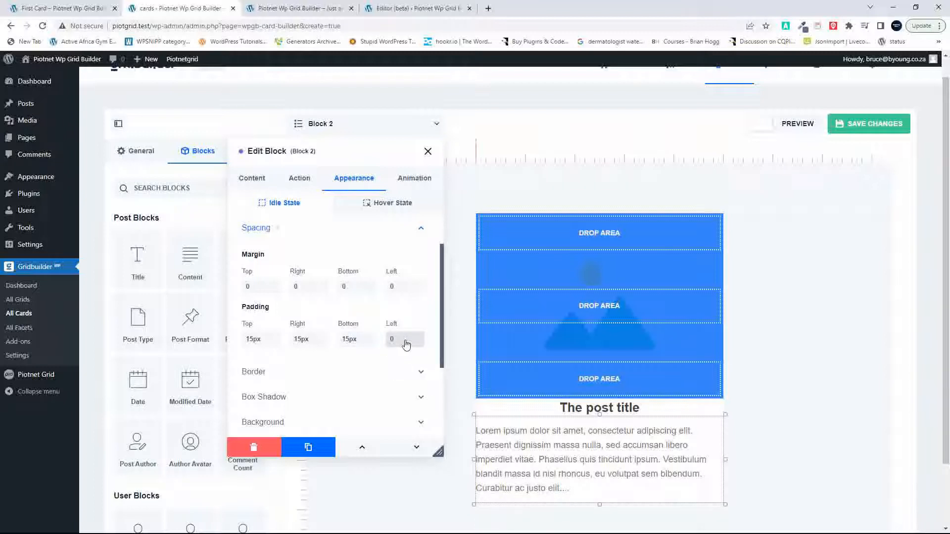
text(15px)
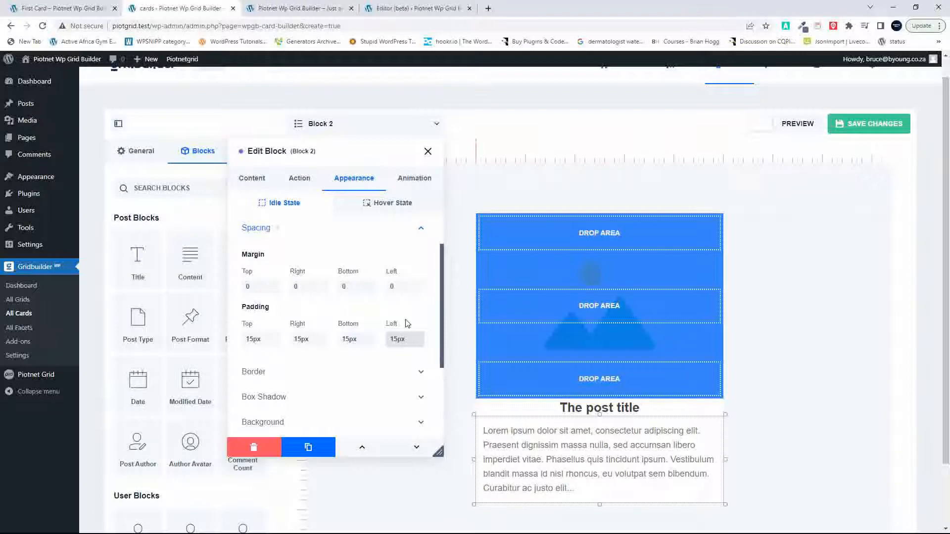
Step: Set the title block's top padding to 15px
click(628, 411)
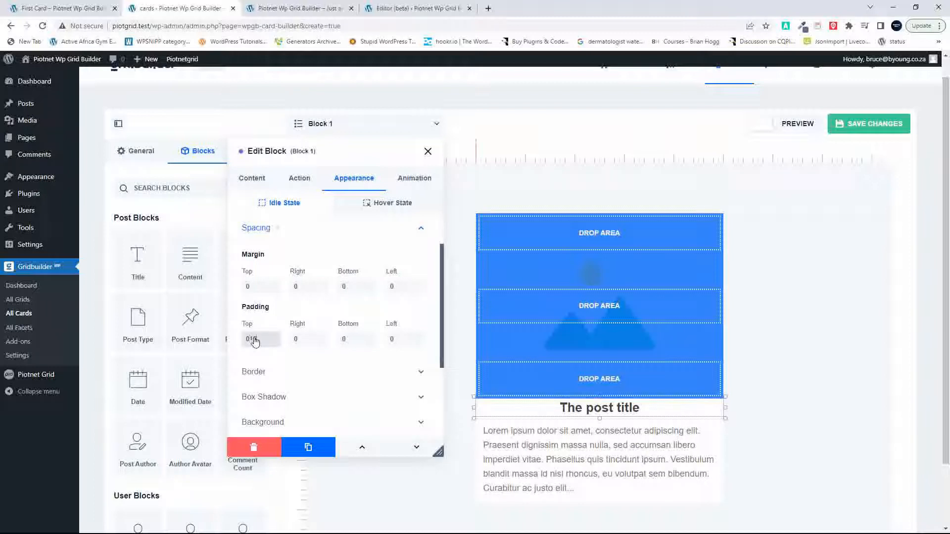
text(15px)
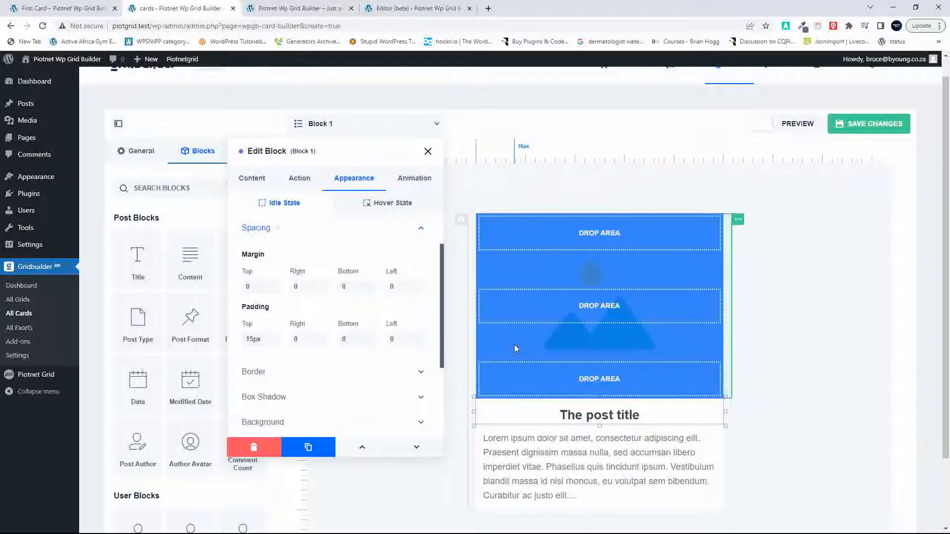
Step: Set the click action of the card's media thumbnail layer to Redirect To the single post/page
click(740, 220)
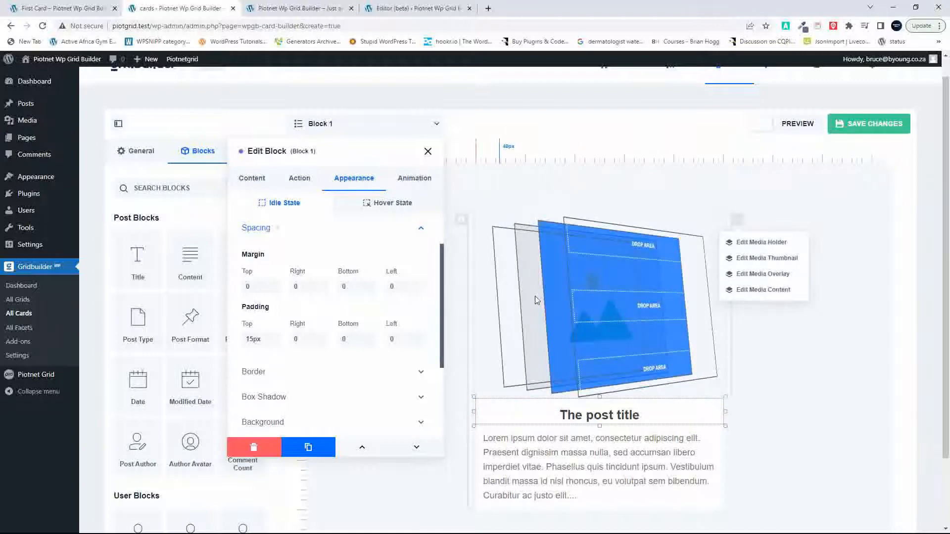
click(761, 275)
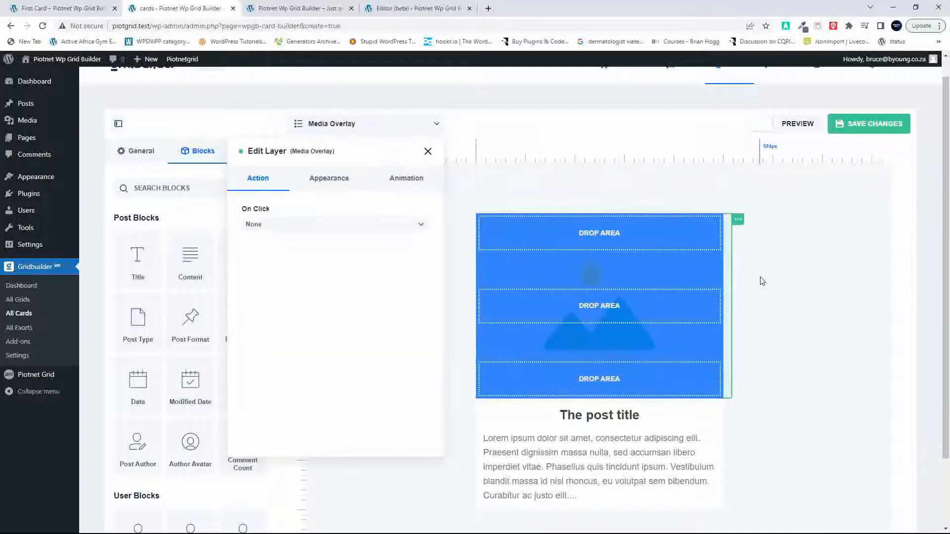
click(738, 220)
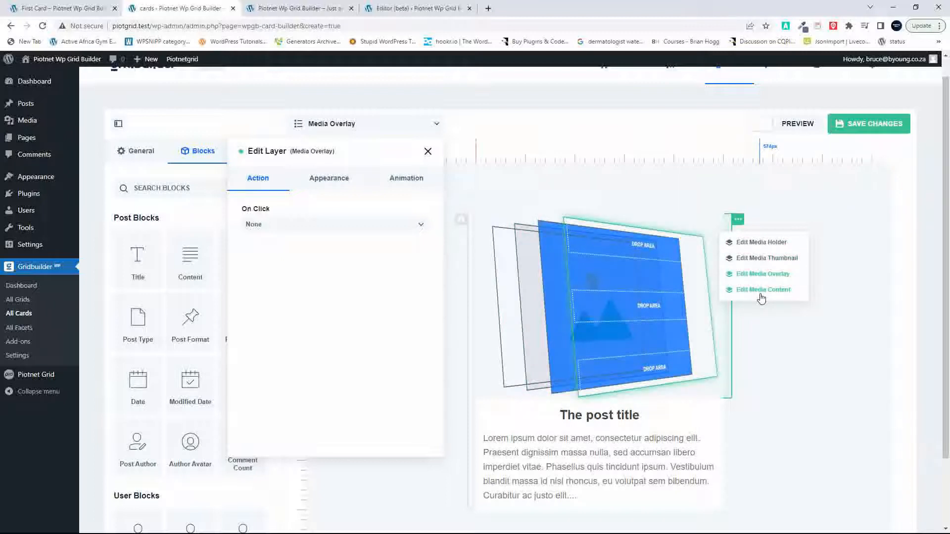
click(769, 258)
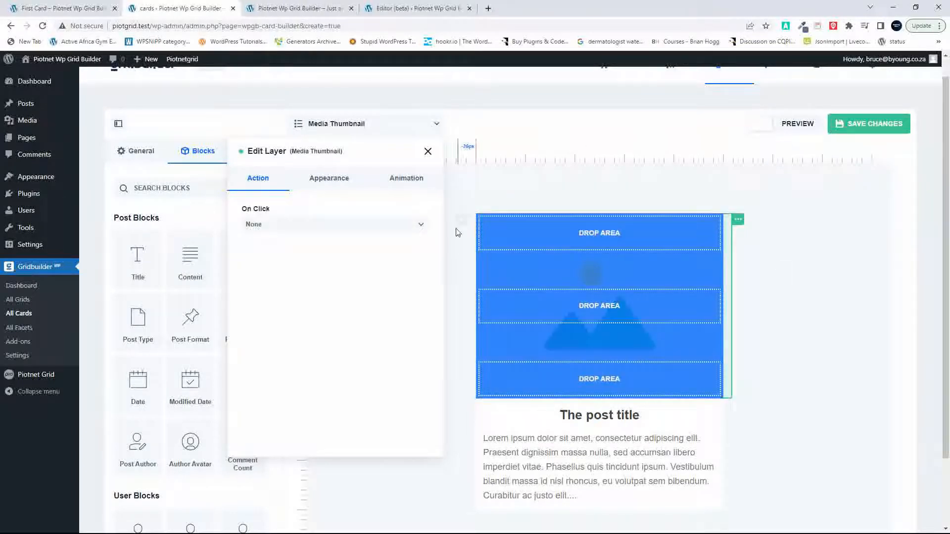
click(401, 226)
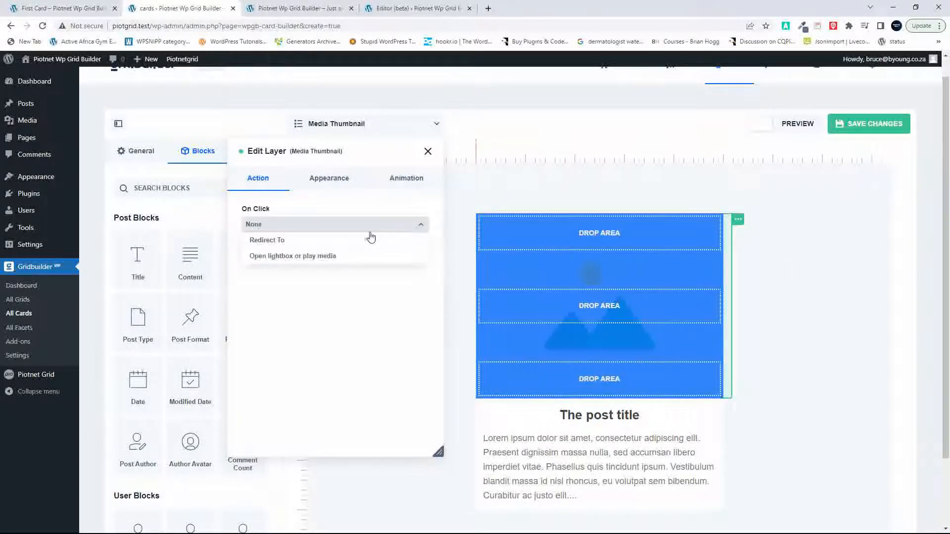
click(268, 242)
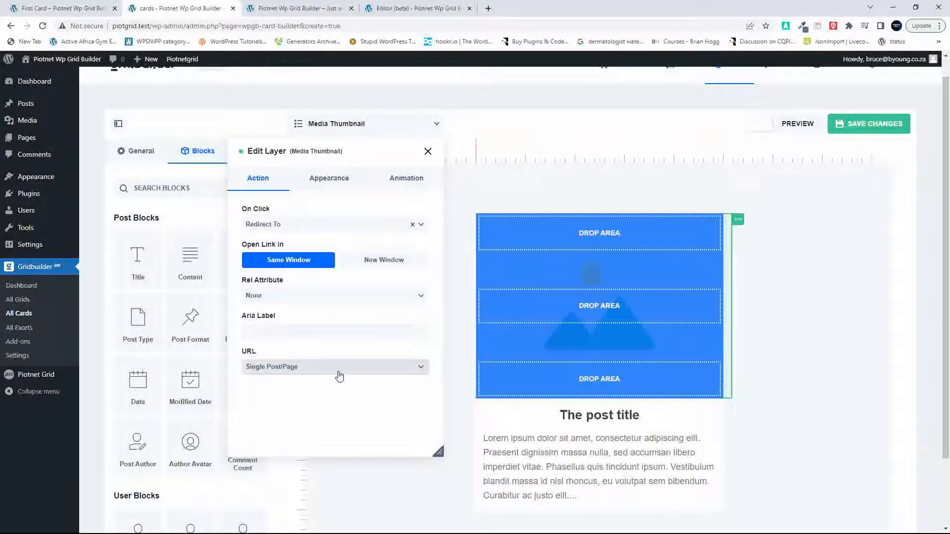
Step: Check the title block's click action and set the excerpt block's to Redirect To the single post/page in the same window
click(580, 416)
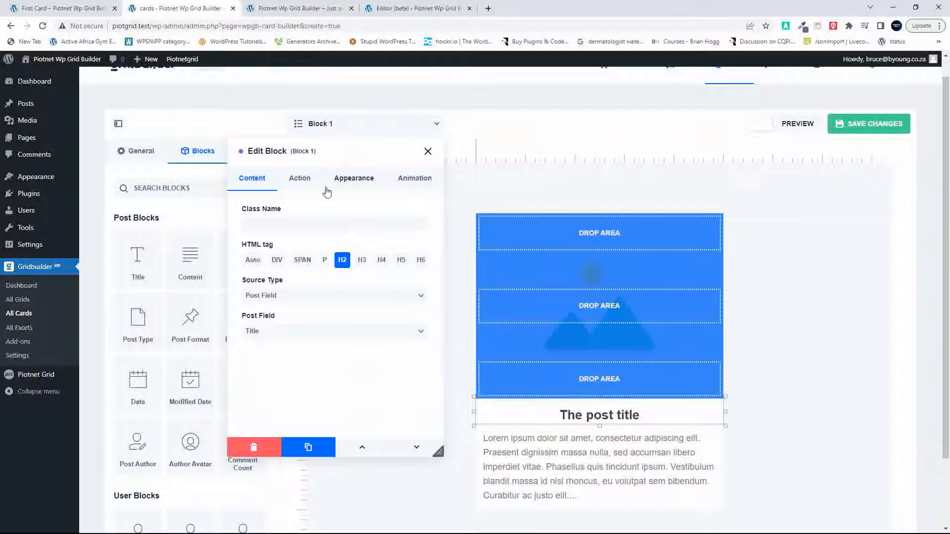
click(301, 184)
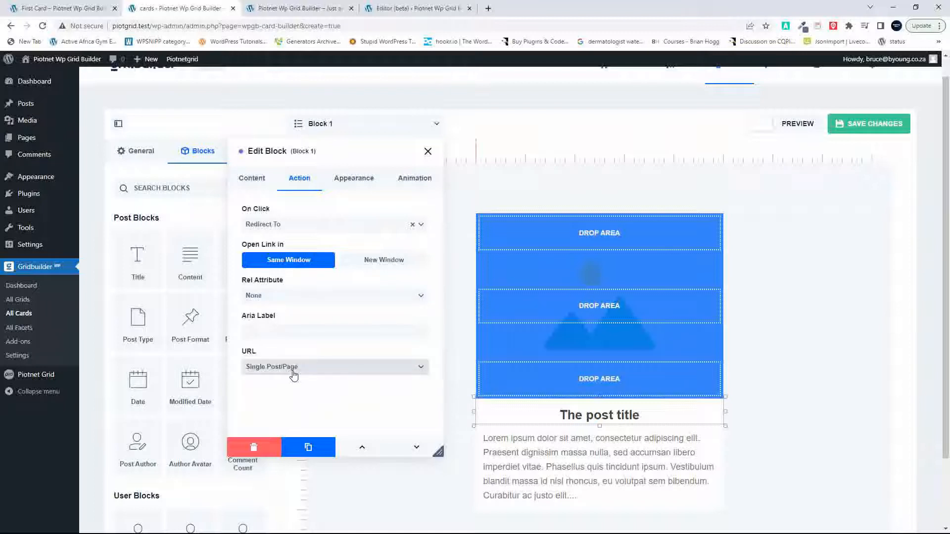
click(552, 454)
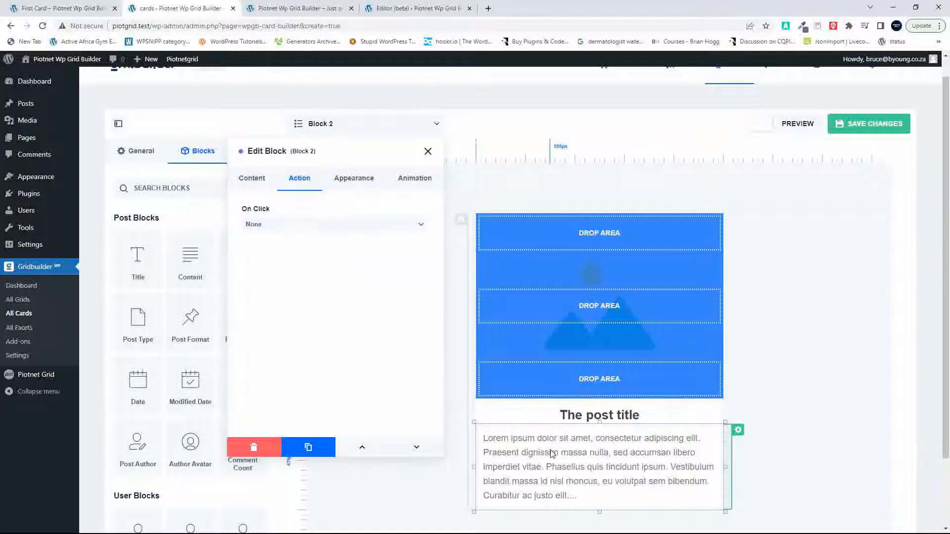
click(307, 226)
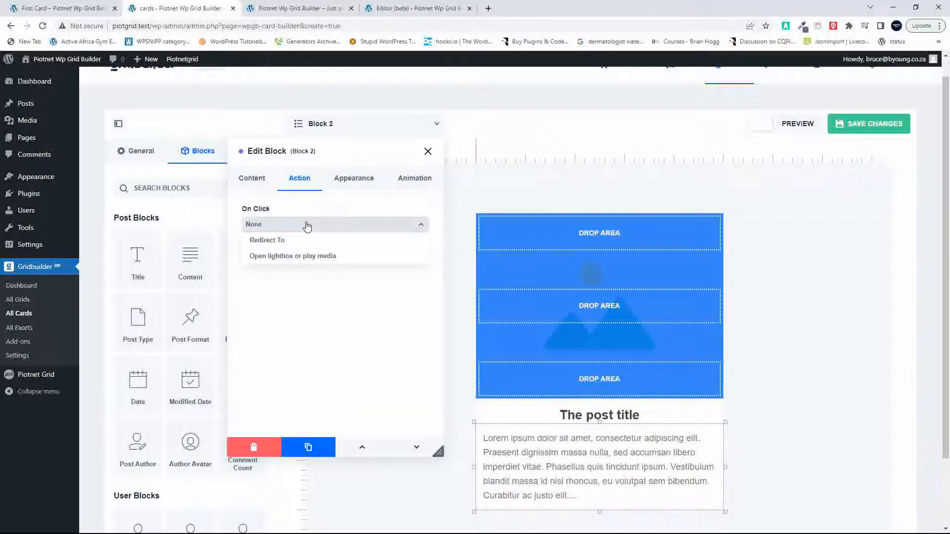
click(276, 241)
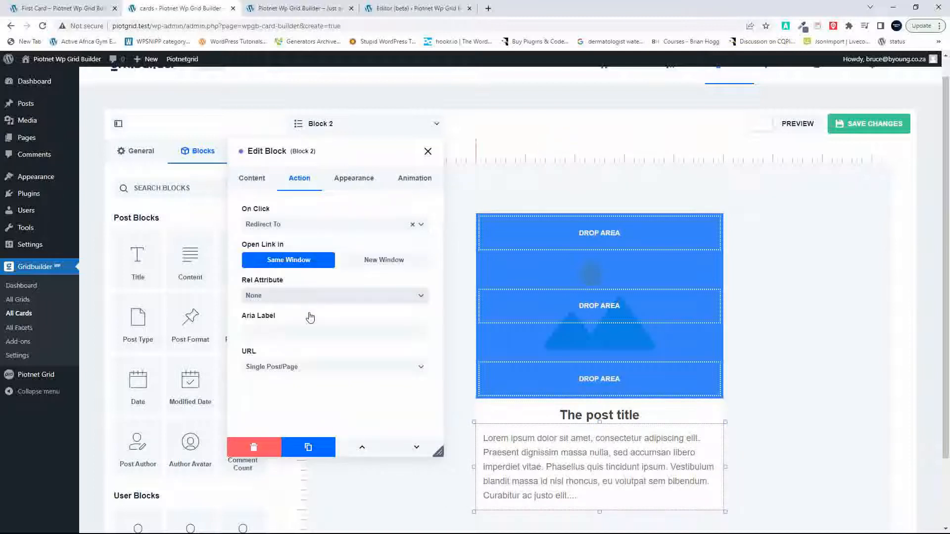
click(345, 367)
click(345, 366)
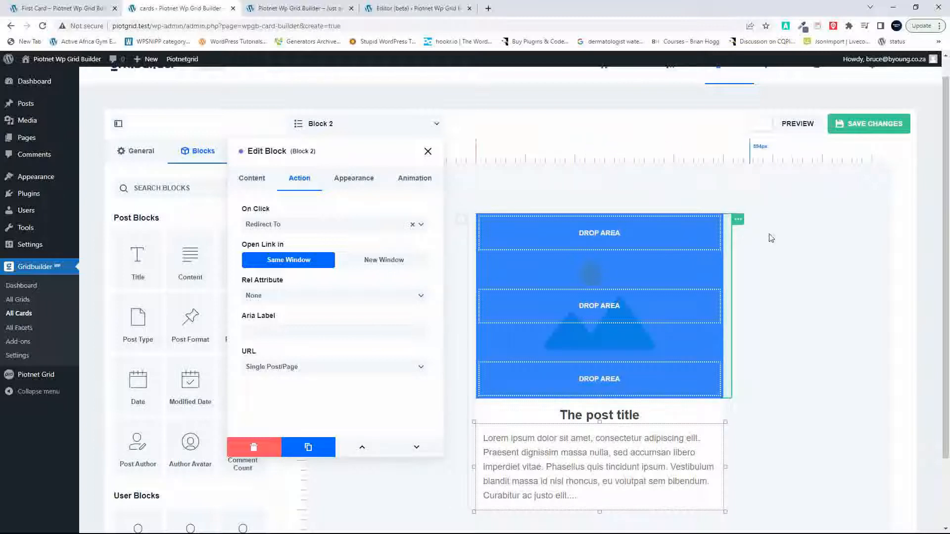
Step: Save the card's changes and close the block settings
click(882, 124)
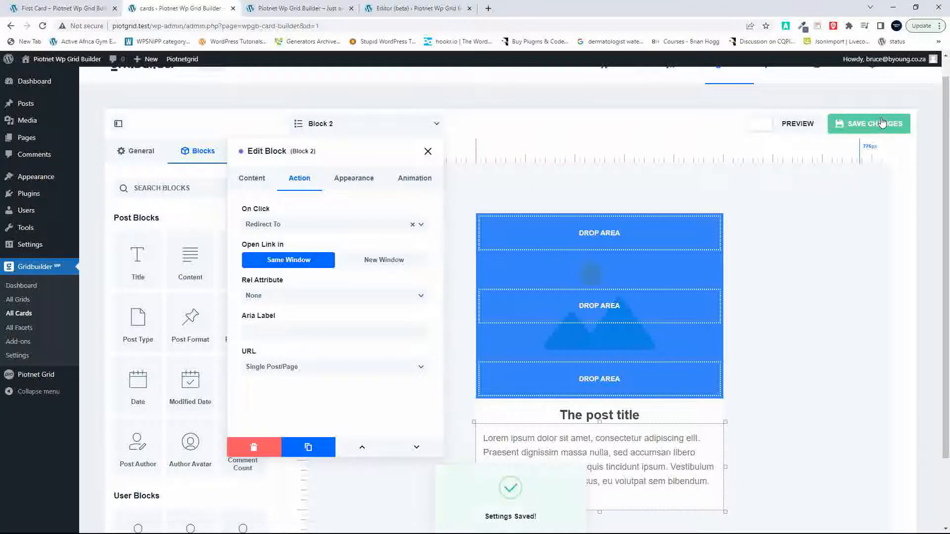
click(430, 152)
scroll(817, 179, up, 1)
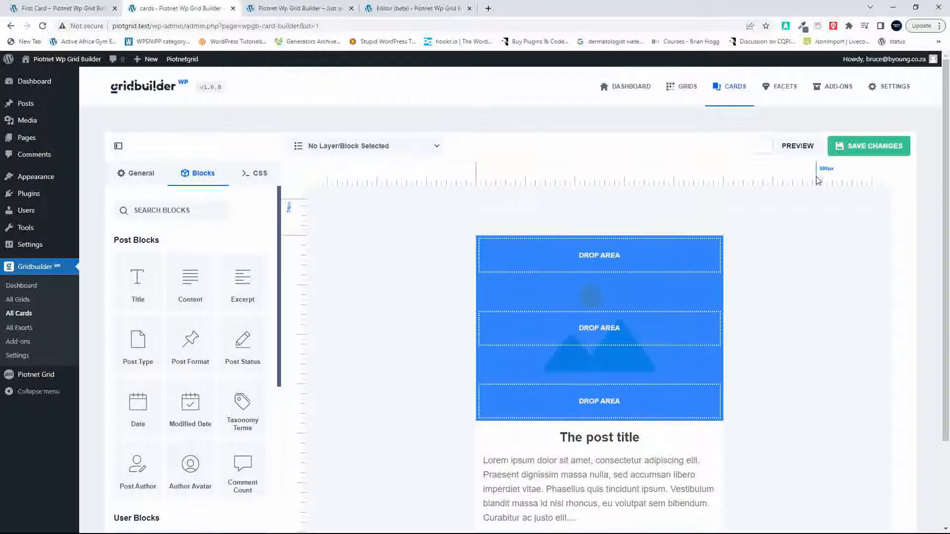
Step: Create a new Gridbuilder grid and name it Grid Builder One
click(685, 90)
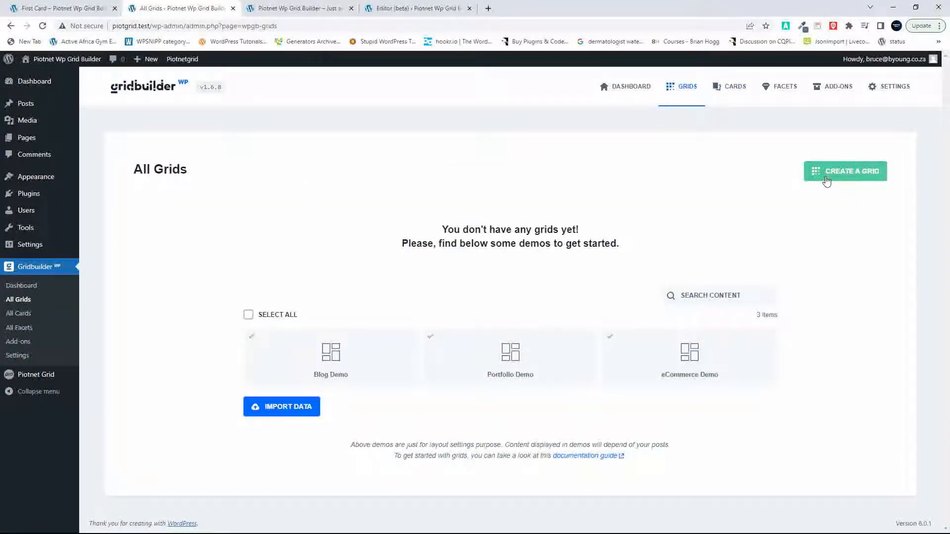
click(826, 180)
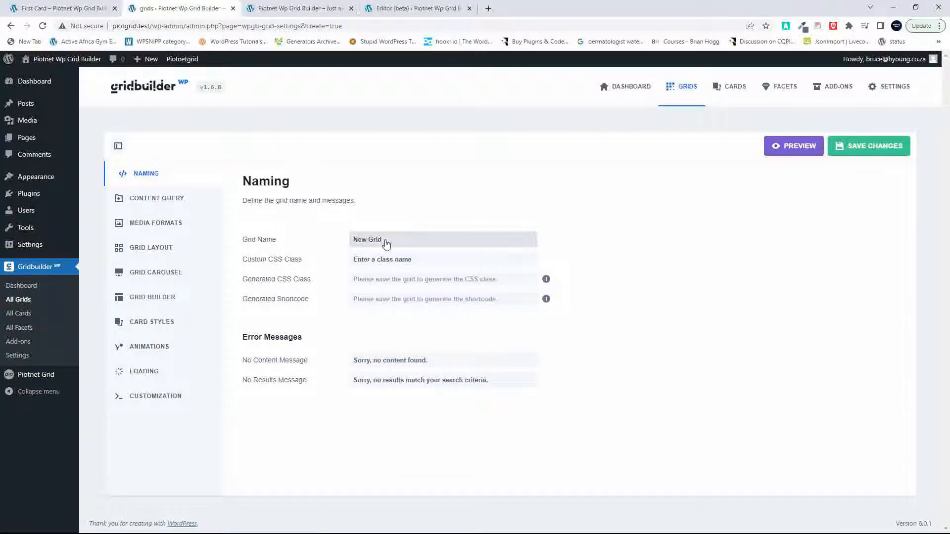
key(BackSpace)
key(BackSpace)
key(BackSpace)
key(BackSpace)
text(Grid Builder One)
Step: In the grid layout settings, set three columns for the 9999, 1200 and 992 px browser widths
click(146, 250)
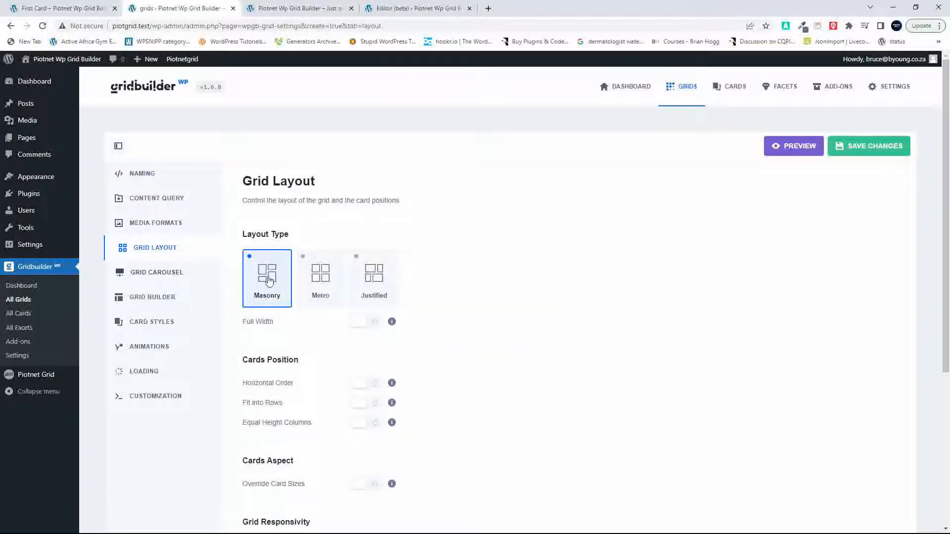
click(333, 281)
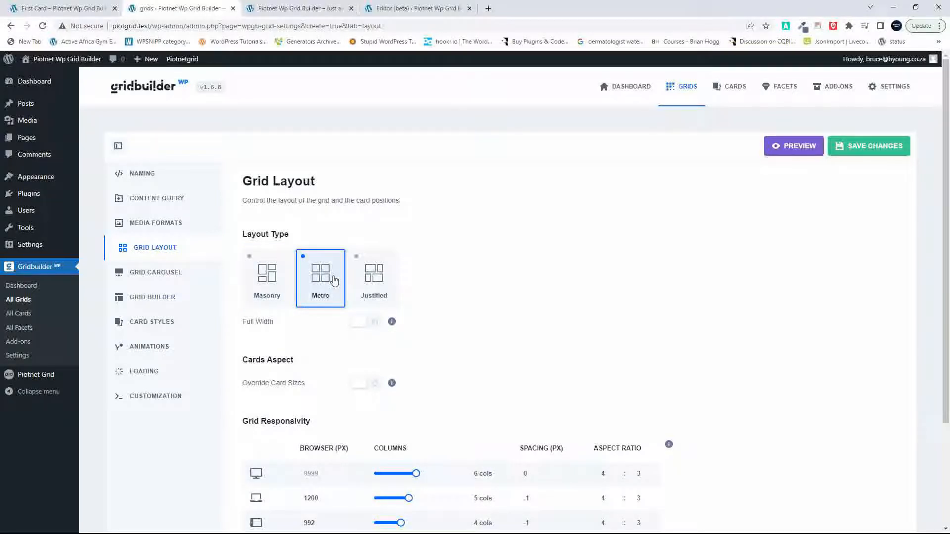
click(273, 280)
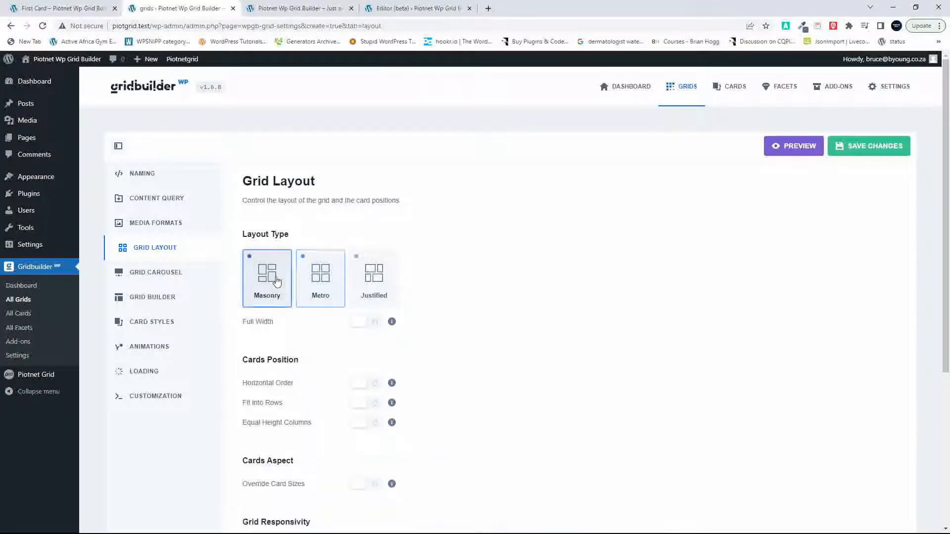
scroll(518, 332, down, 3)
scroll(520, 332, down, 2)
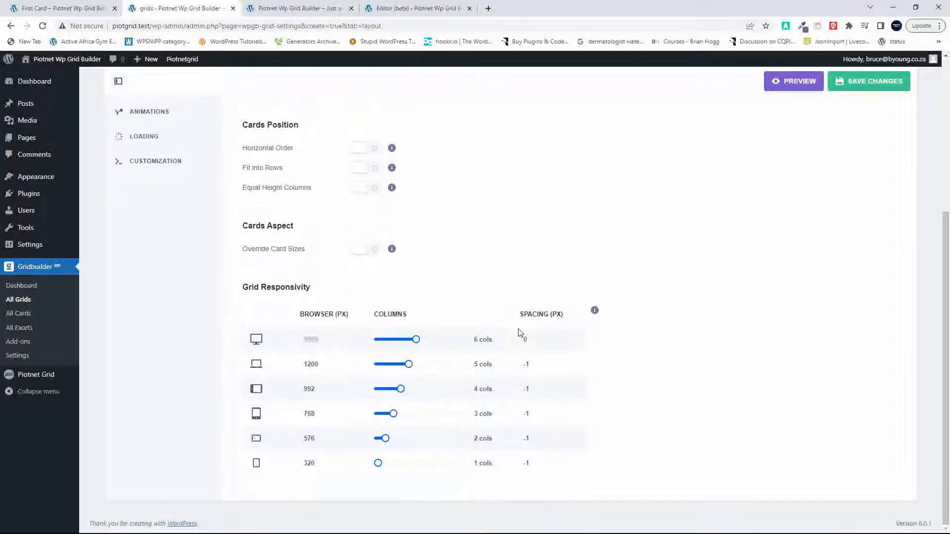
drag(417, 340, 392, 370)
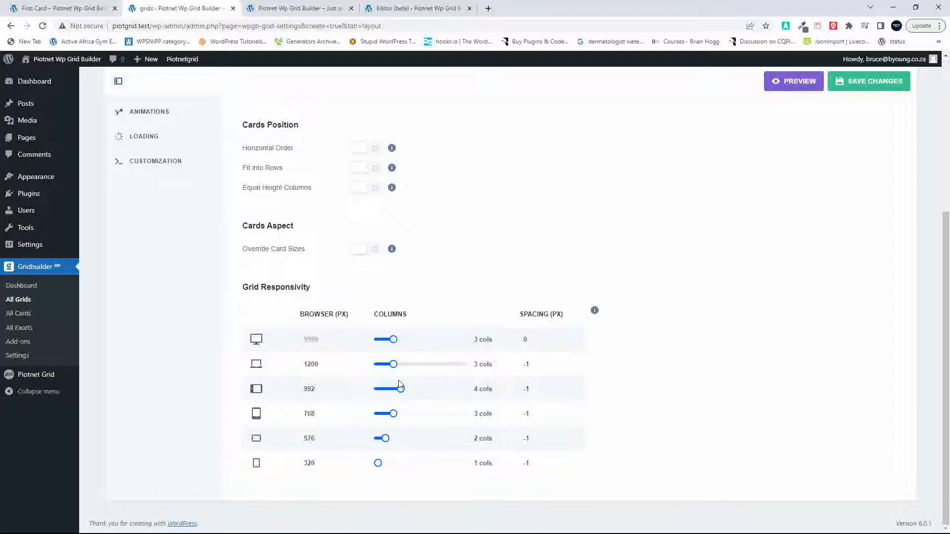
drag(400, 389, 394, 389)
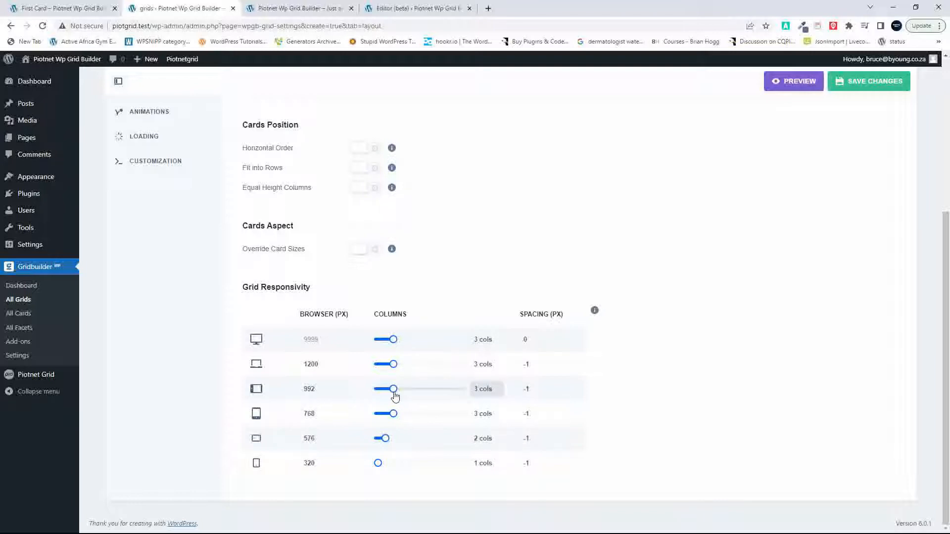
Step: Change the grid's layout type to Metro
scroll(450, 343, up, 5)
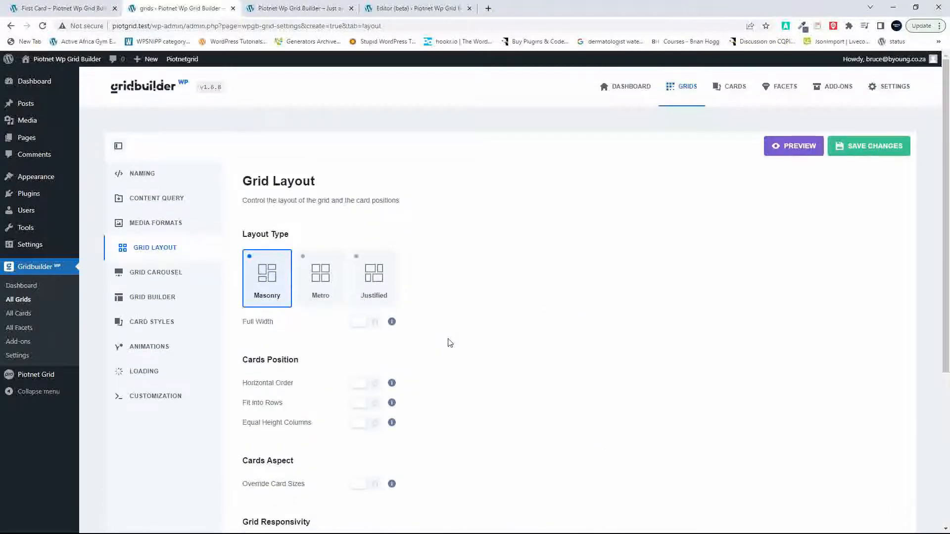
click(321, 276)
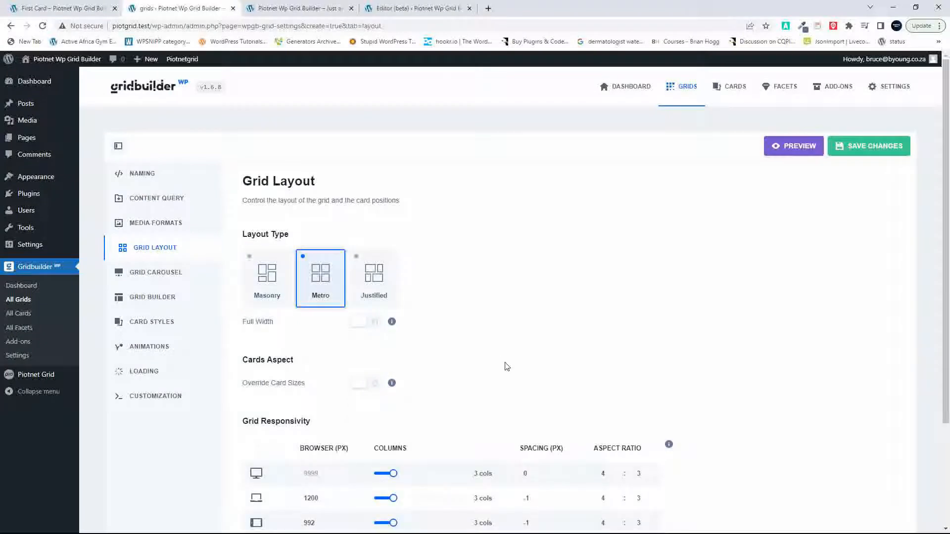
scroll(507, 366, down, 3)
scroll(507, 366, up, 3)
Step: Examine the available facets and the drop zones in the Grid Builder settings
click(152, 297)
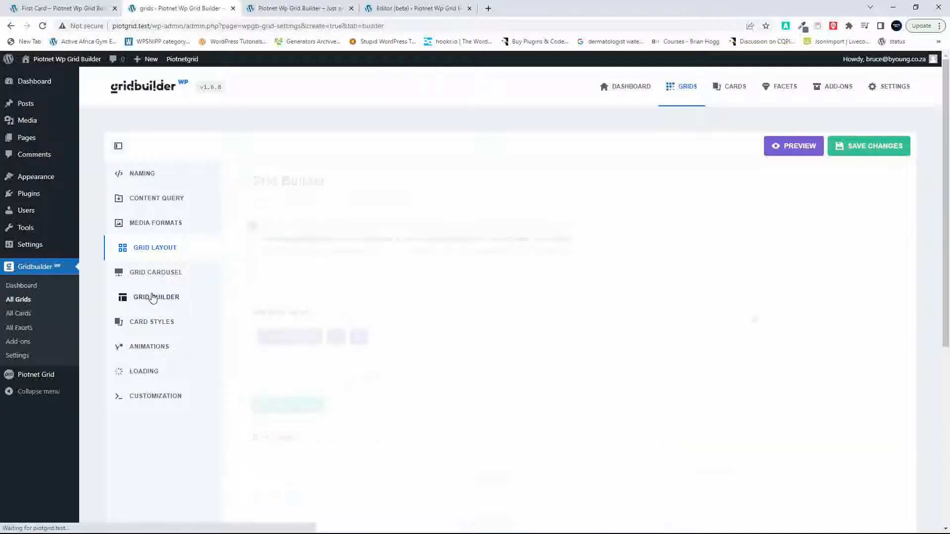
scroll(414, 358, down, 4)
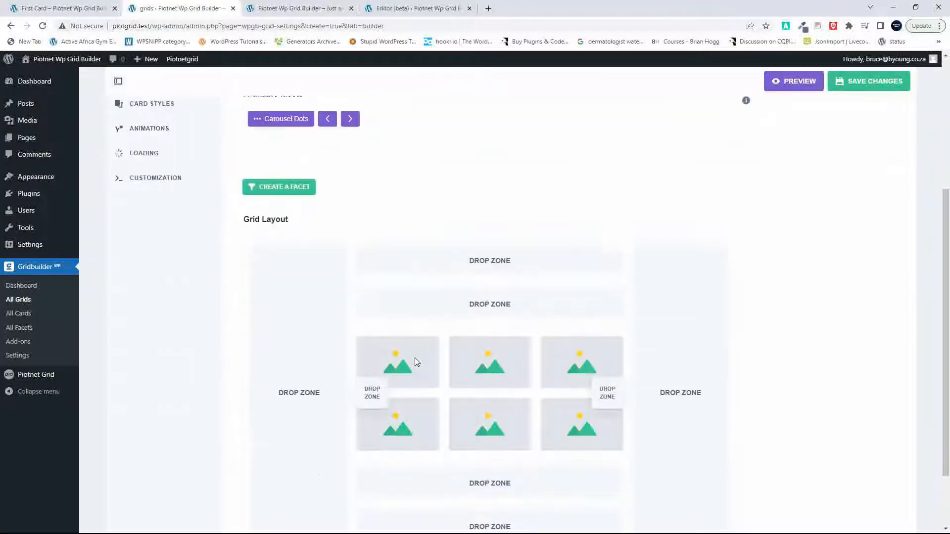
scroll(415, 358, up, 3)
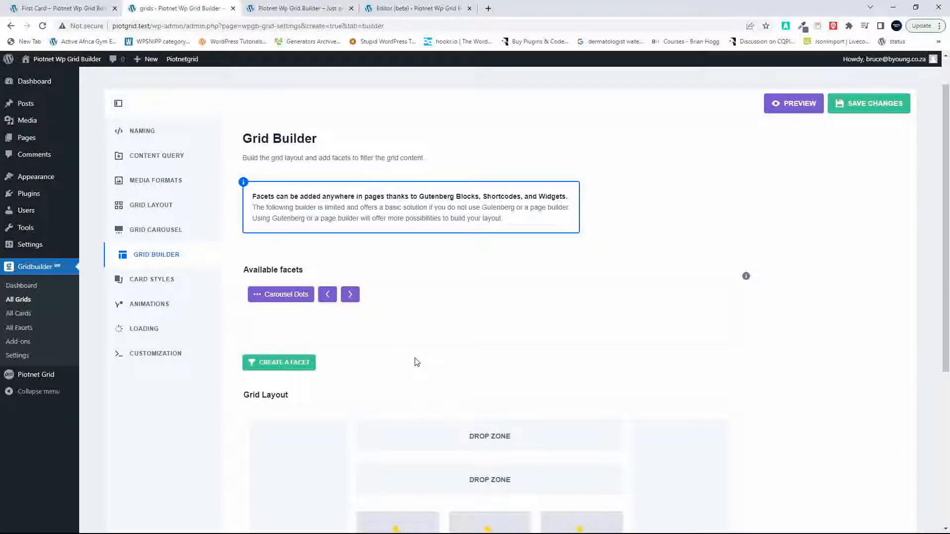
scroll(414, 363, down, 4)
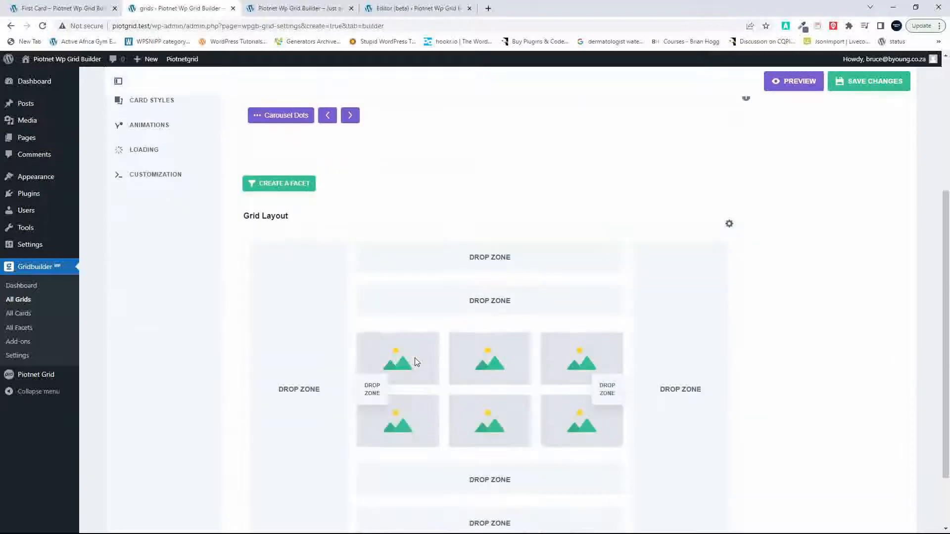
scroll(377, 289, up, 2)
scroll(377, 284, up, 2)
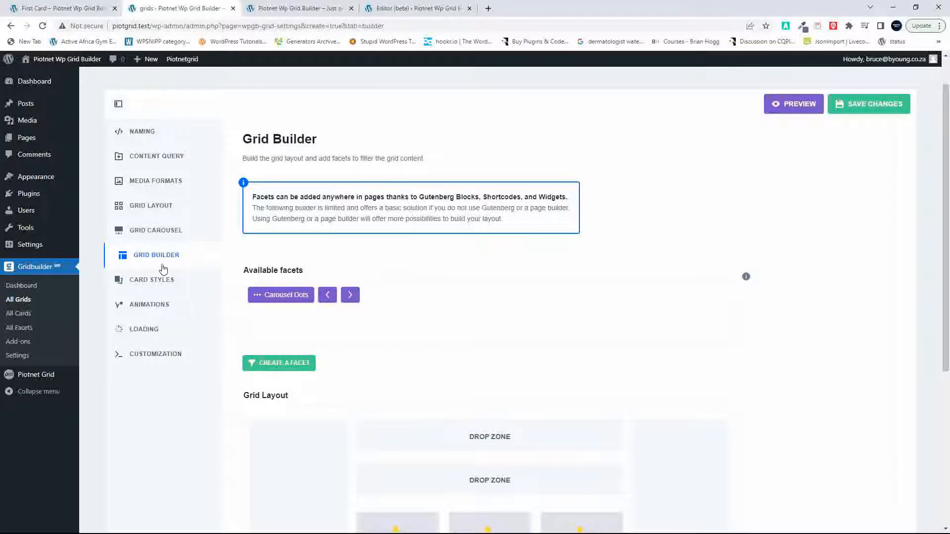
Step: Assign New Card as the grid's default card in the card styles
click(149, 282)
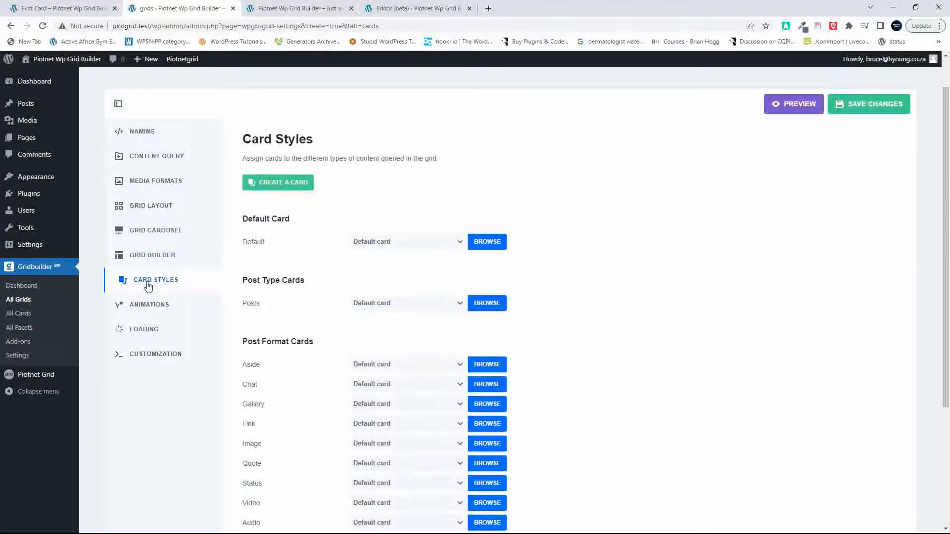
click(446, 246)
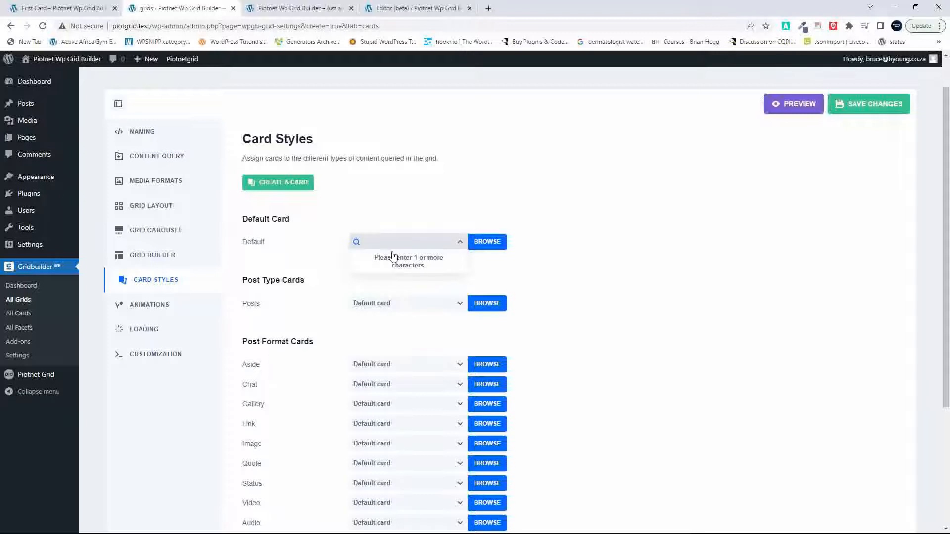
text(on)
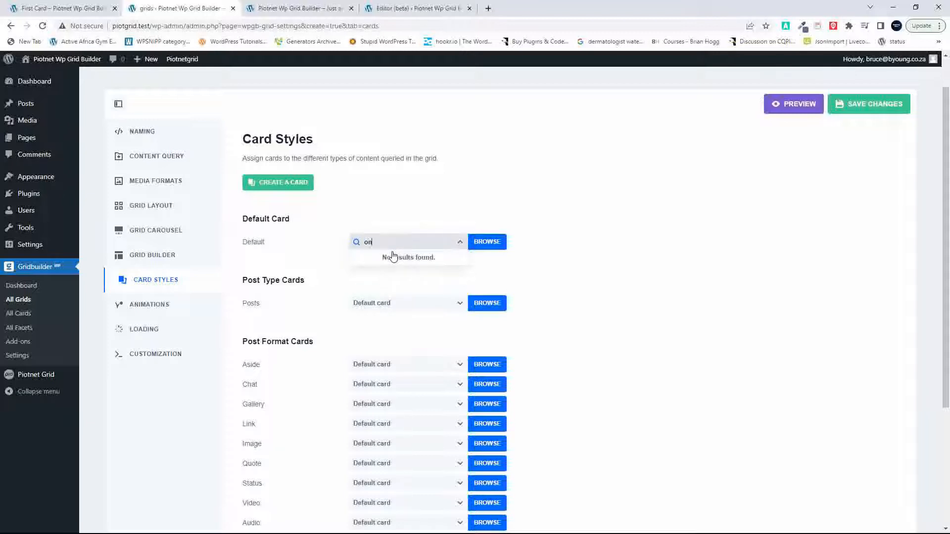
key(BackSpace)
key(BackSpace)
click(502, 241)
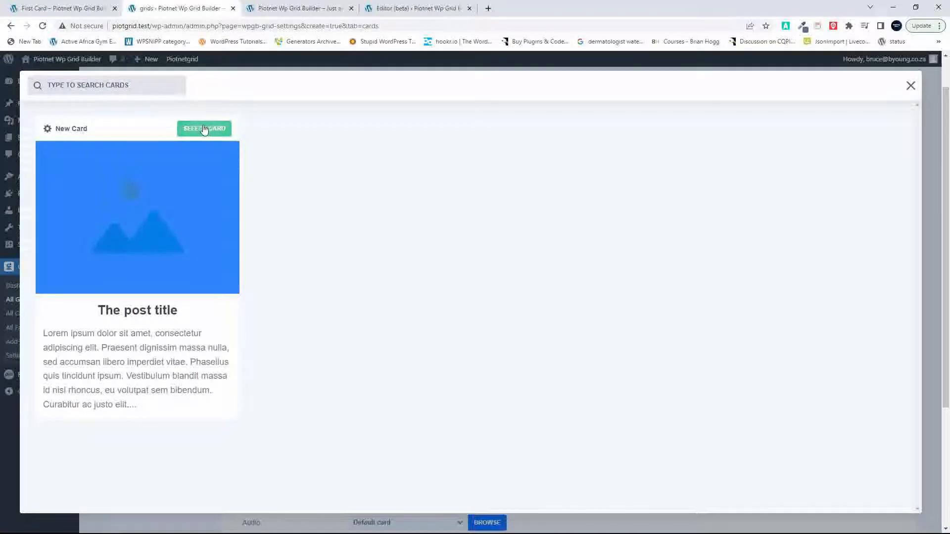
click(207, 129)
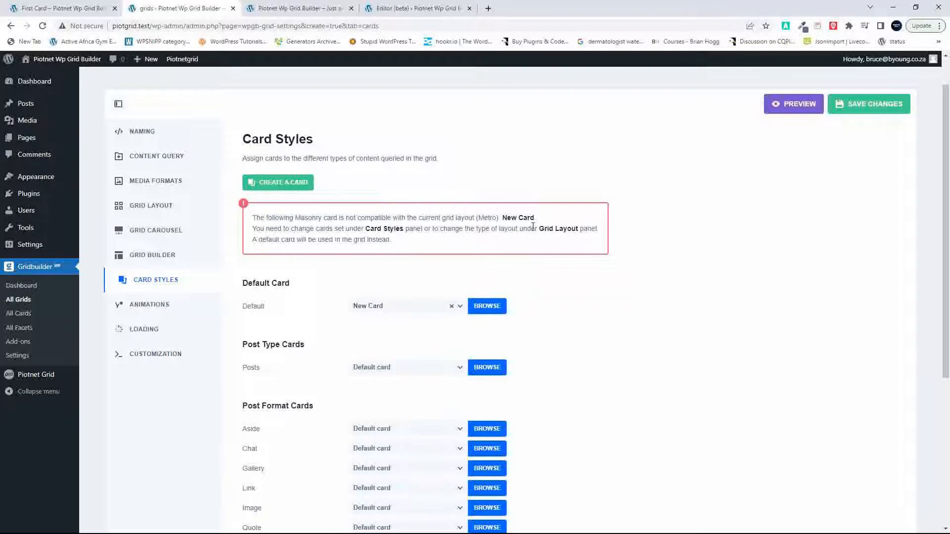
Step: Change the grid's layout type from Metro to Masonry in the grid layout settings
click(146, 209)
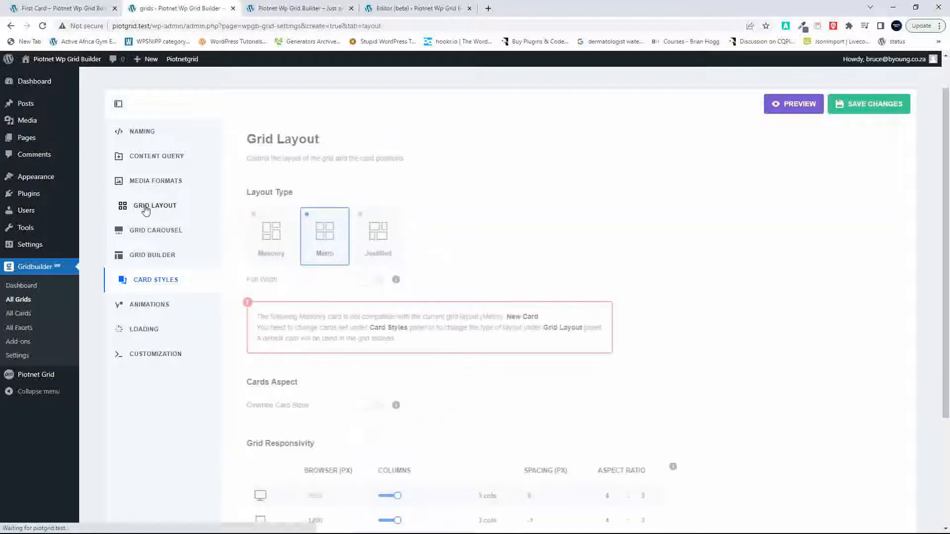
click(275, 243)
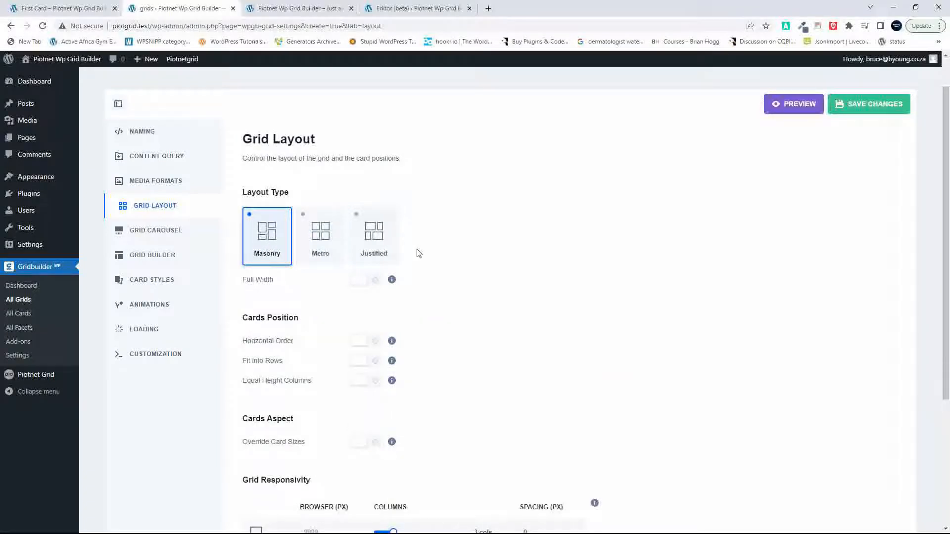
click(372, 233)
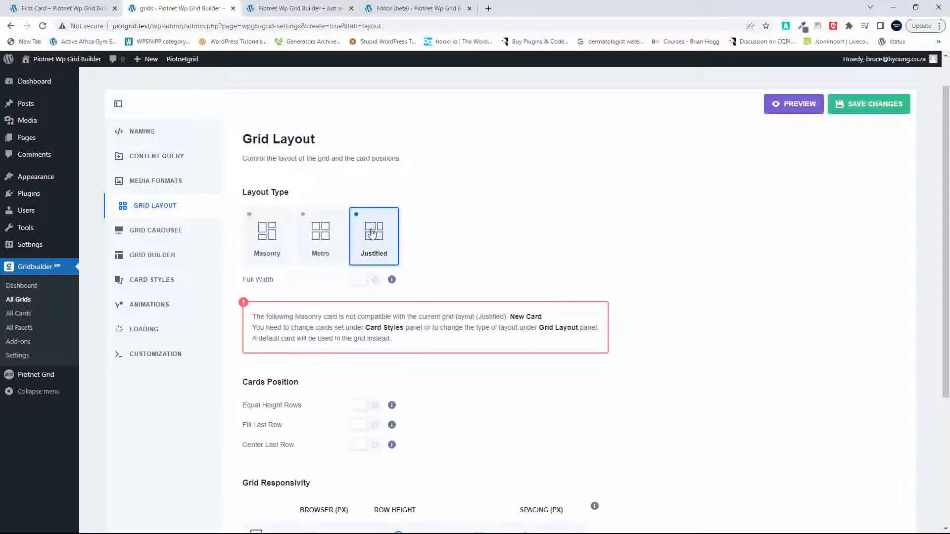
click(273, 243)
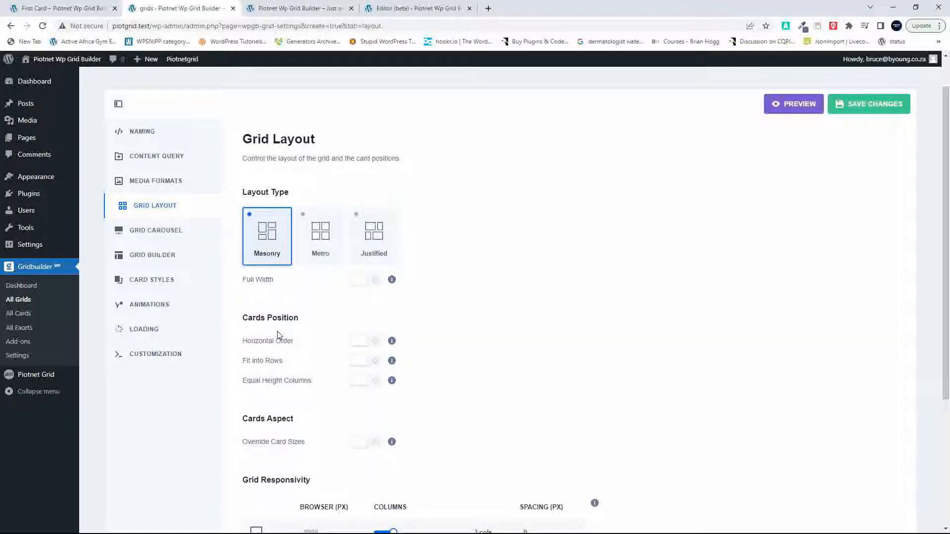
Step: Review the facets and the layout drop zones in the Grid Builder settings
click(158, 256)
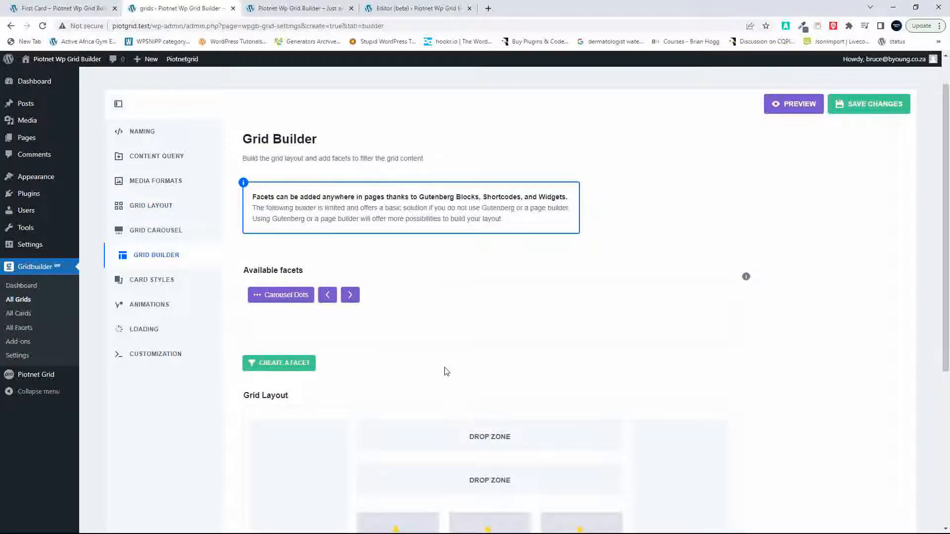
scroll(445, 371, down, 5)
scroll(444, 367, up, 4)
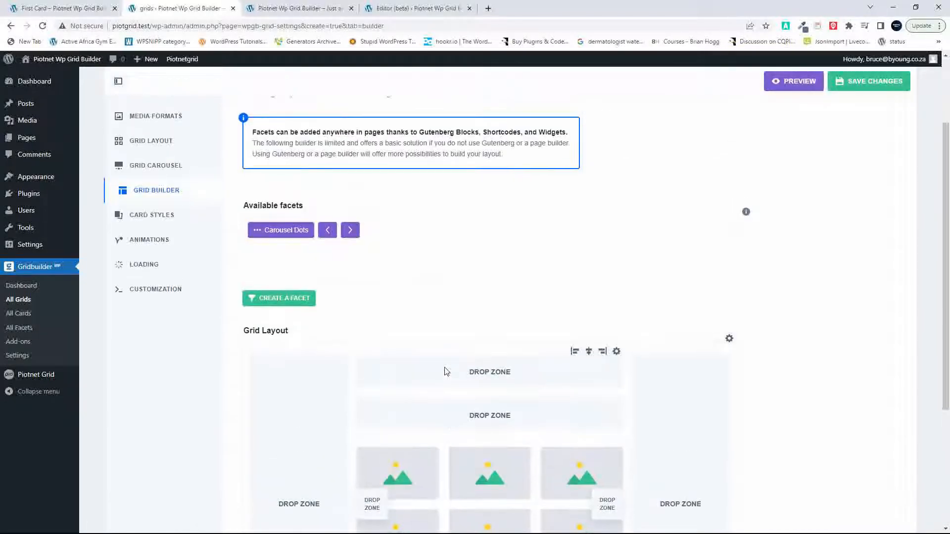
scroll(447, 372, down, 1)
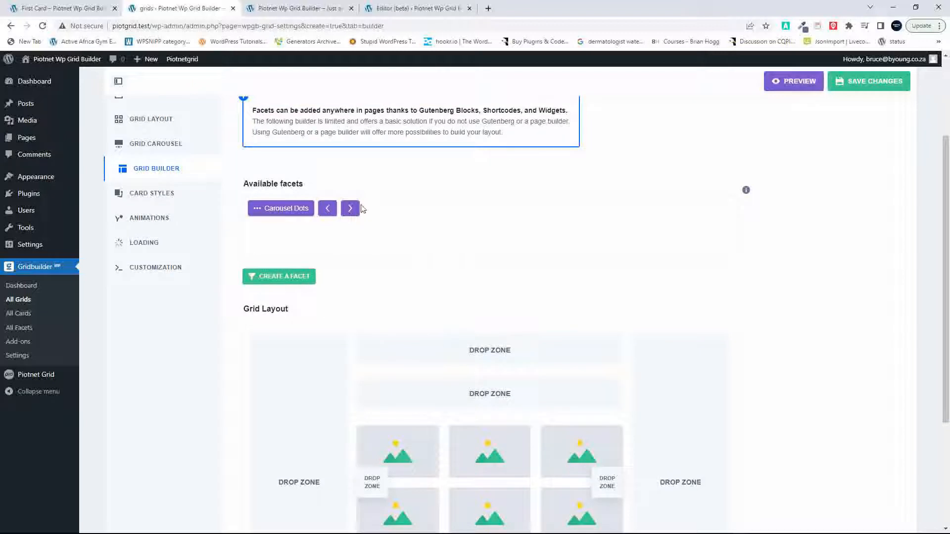
scroll(385, 422, down, 3)
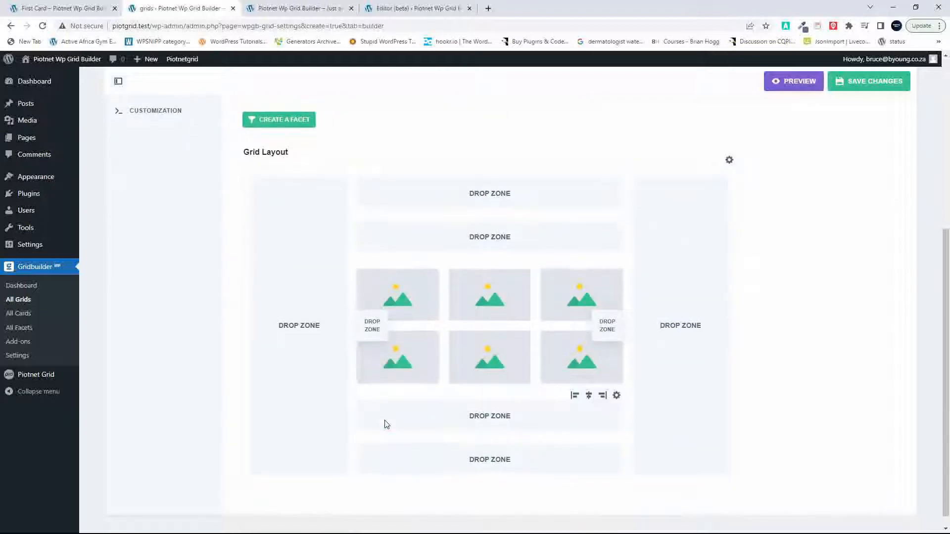
scroll(386, 425, up, 4)
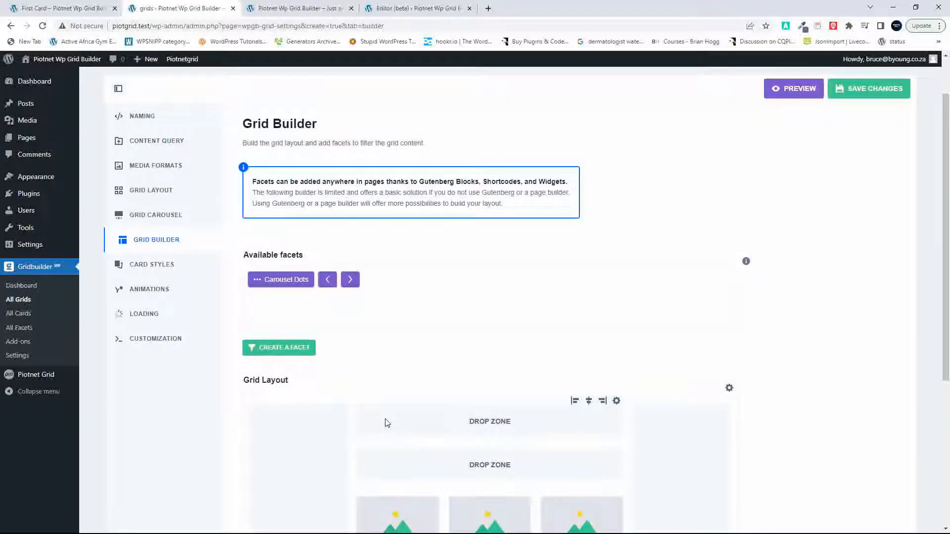
Step: Preview the masonry grid from the card styles settings and look through the post format cards and card colors
click(158, 265)
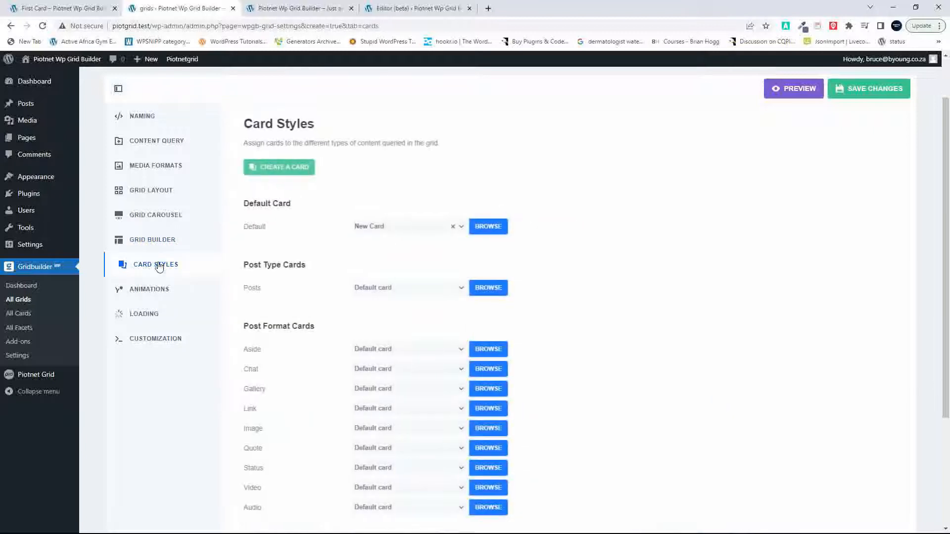
scroll(415, 331, up, 1)
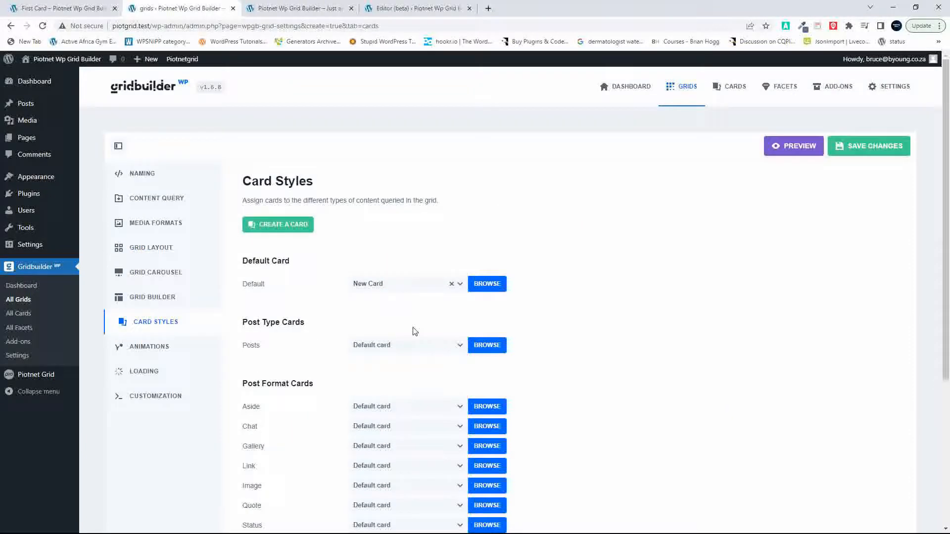
click(787, 147)
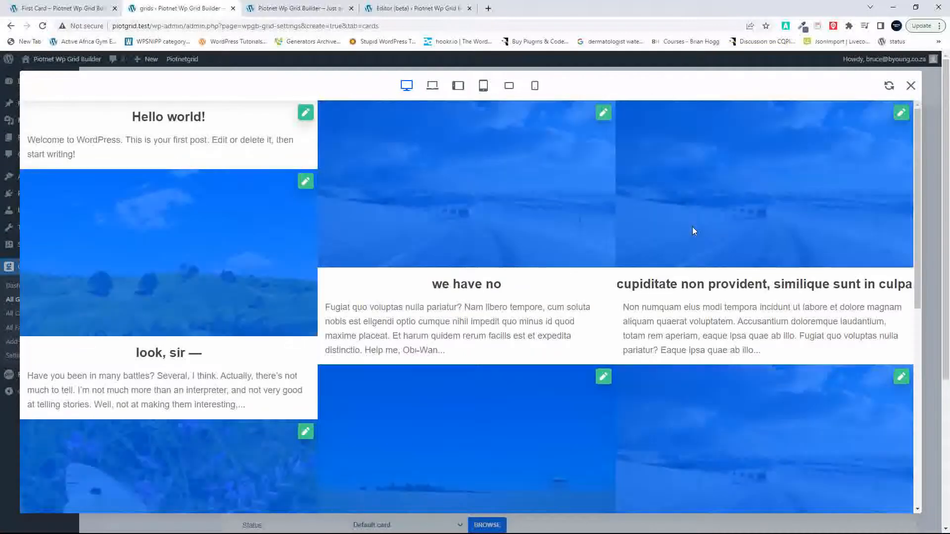
scroll(469, 385, down, 8)
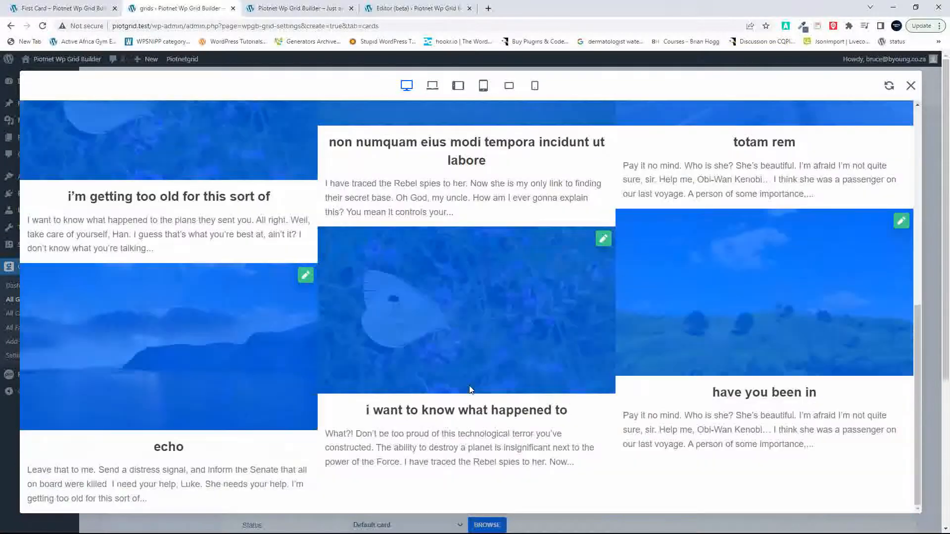
scroll(469, 388, up, 8)
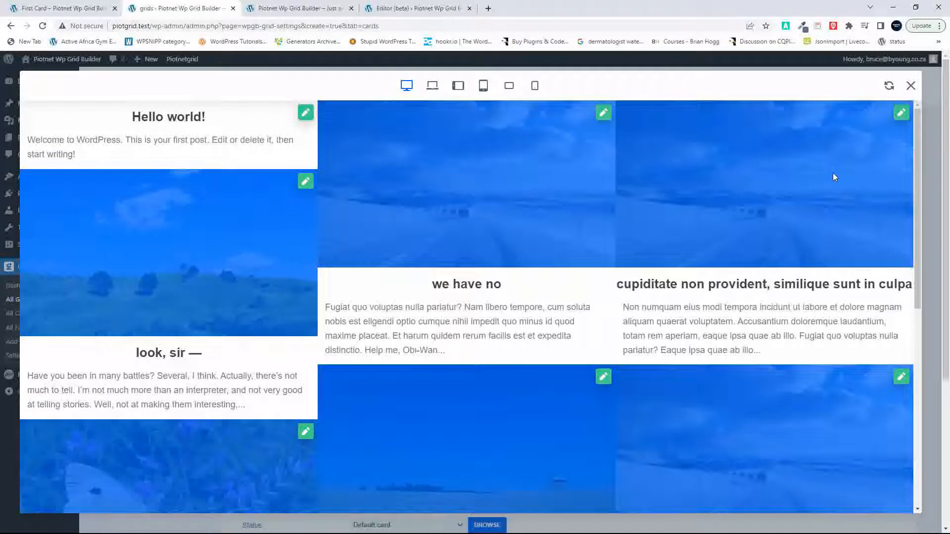
click(911, 86)
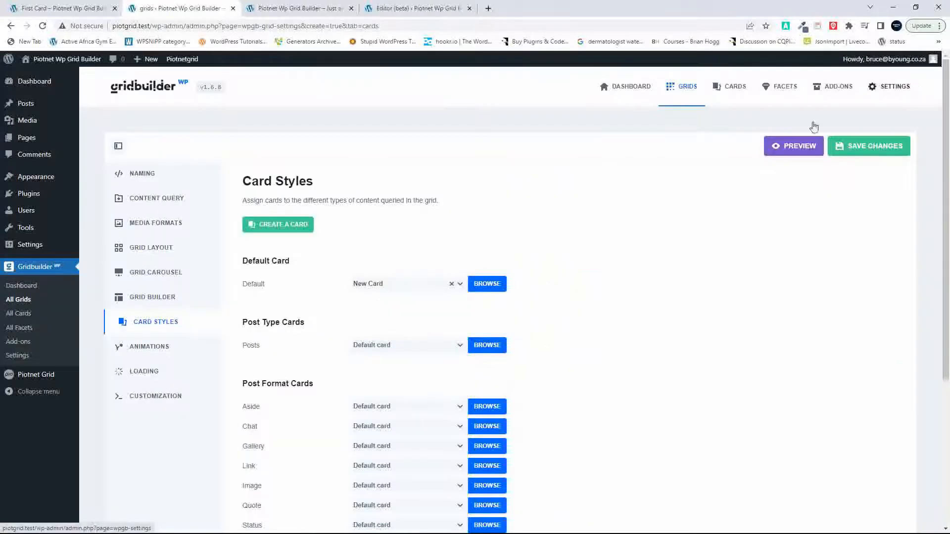
scroll(391, 373, down, 4)
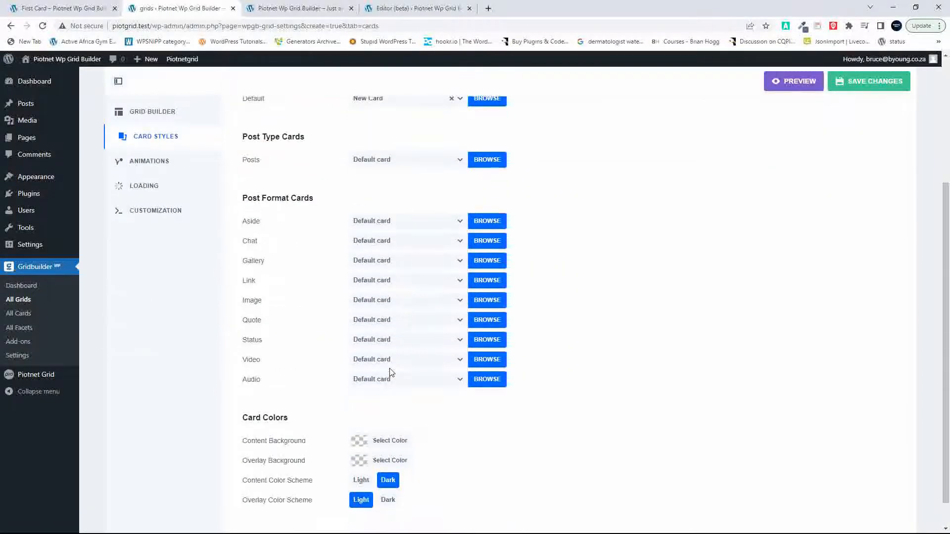
scroll(391, 372, up, 4)
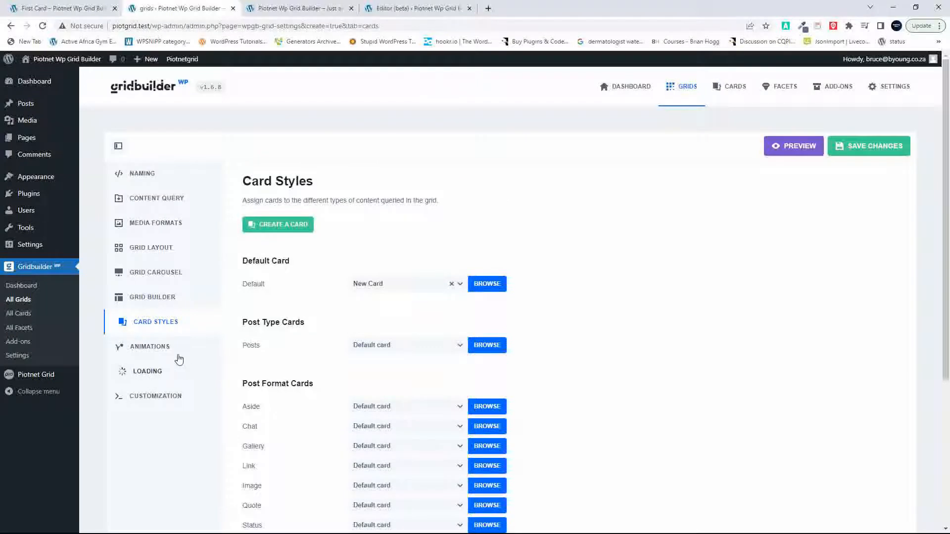
Step: Enable Fit into Rows under the cards position options of the grid layout
click(154, 250)
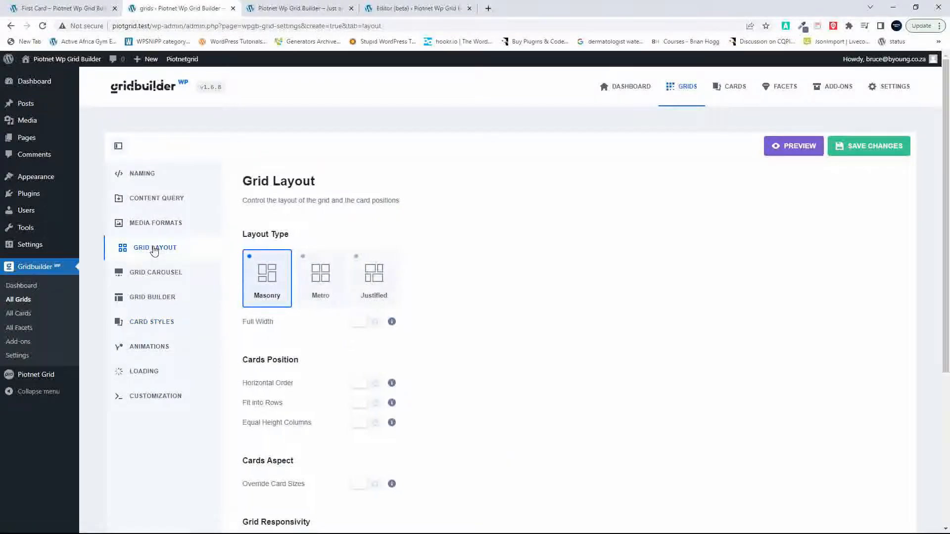
scroll(448, 412, down, 1)
scroll(448, 412, down, 4)
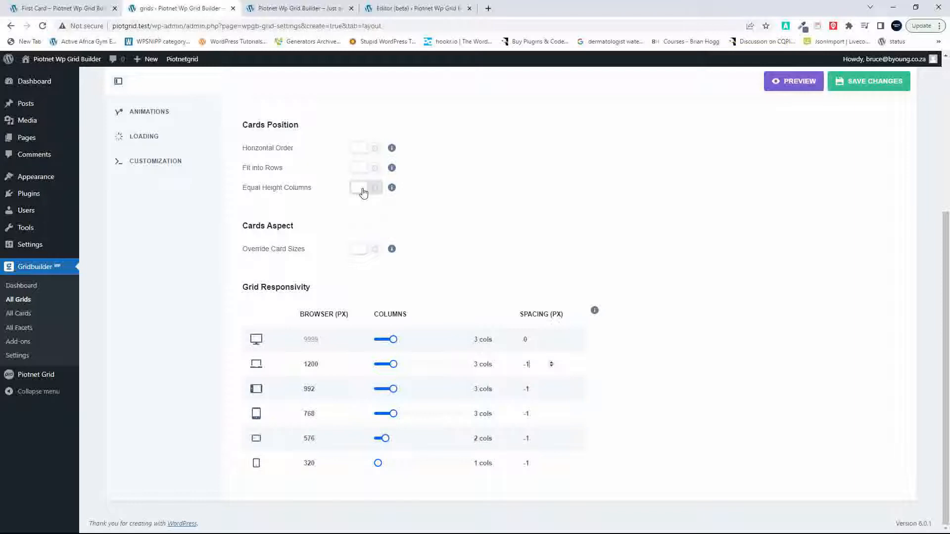
click(363, 170)
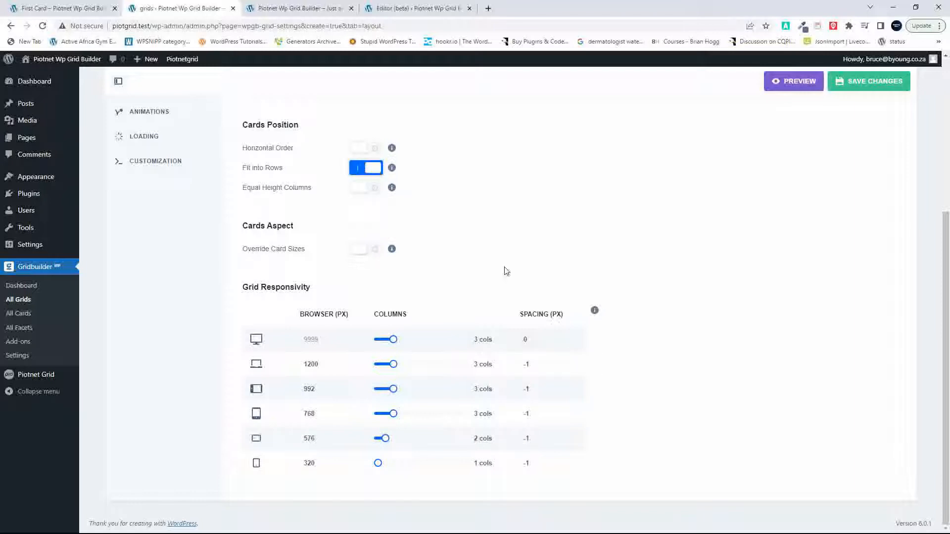
Step: Preview the desktop grid to check how the cards align in rows
scroll(555, 344, up, 5)
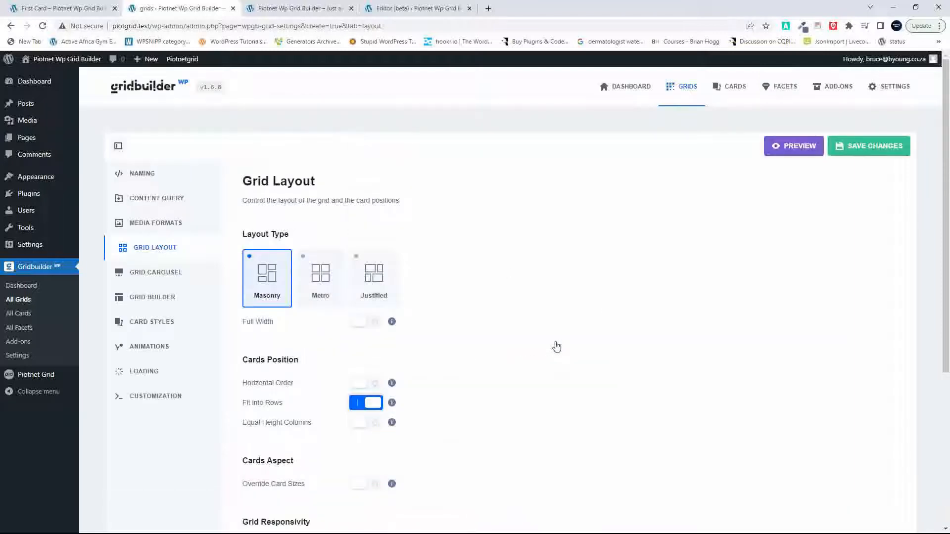
click(796, 153)
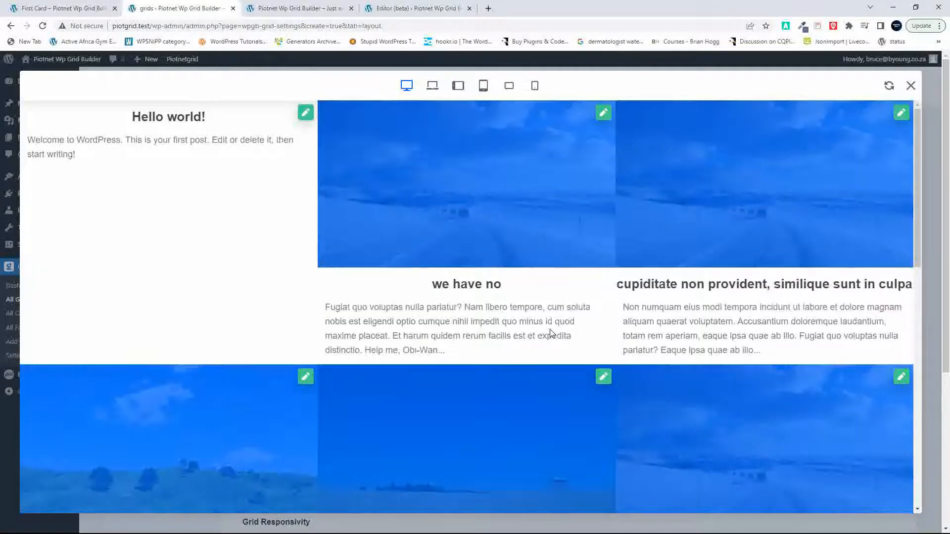
scroll(517, 372, down, 5)
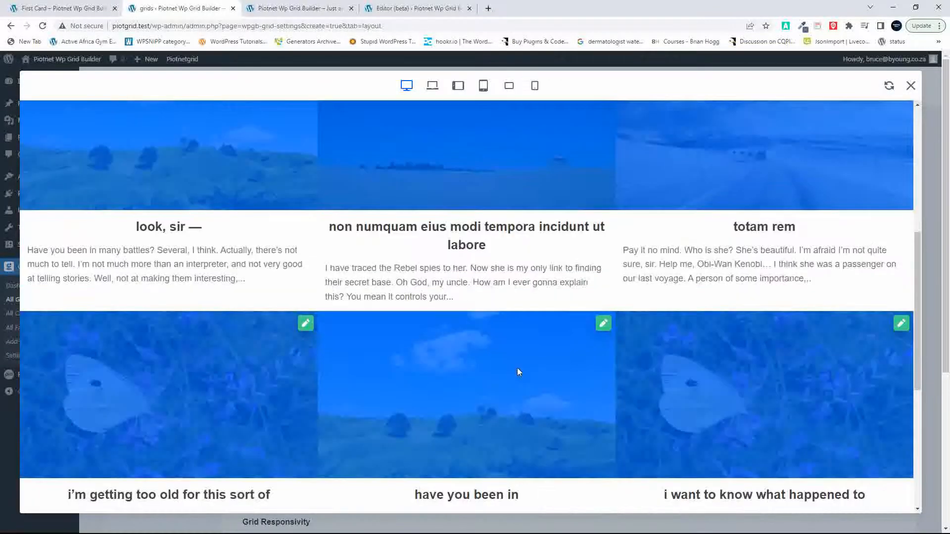
scroll(518, 372, up, 5)
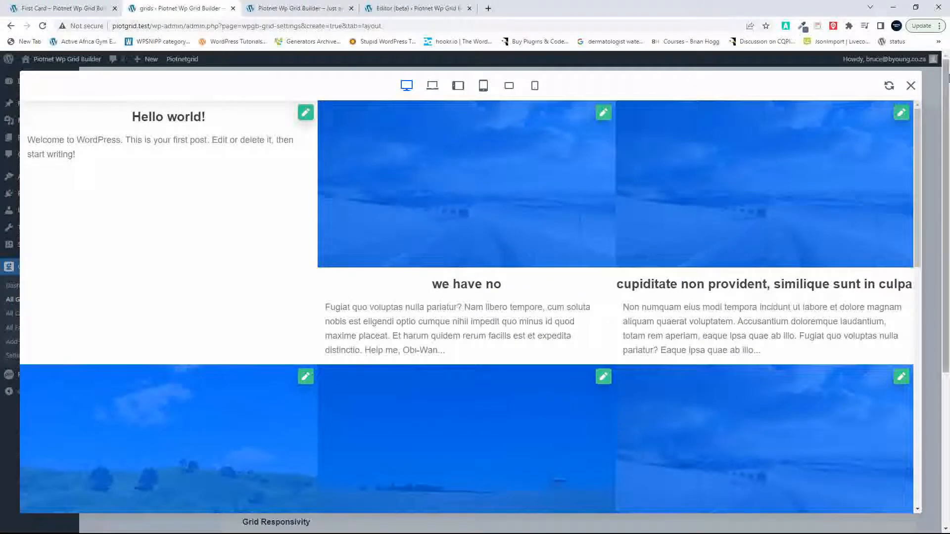
click(911, 86)
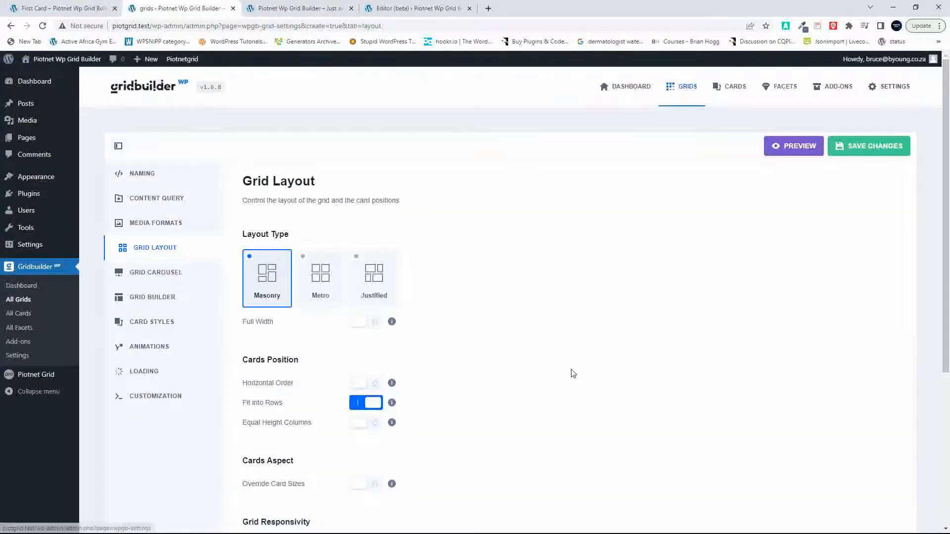
Step: Add spacing between the cards in the grid responsivity settings and preview the desktop grid
scroll(572, 374, down, 4)
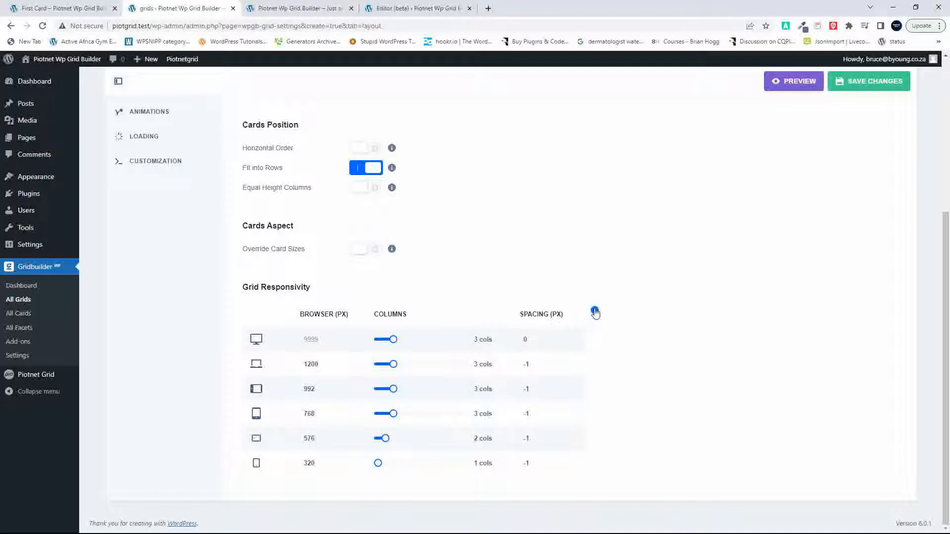
mouse_move(595, 313)
click(793, 81)
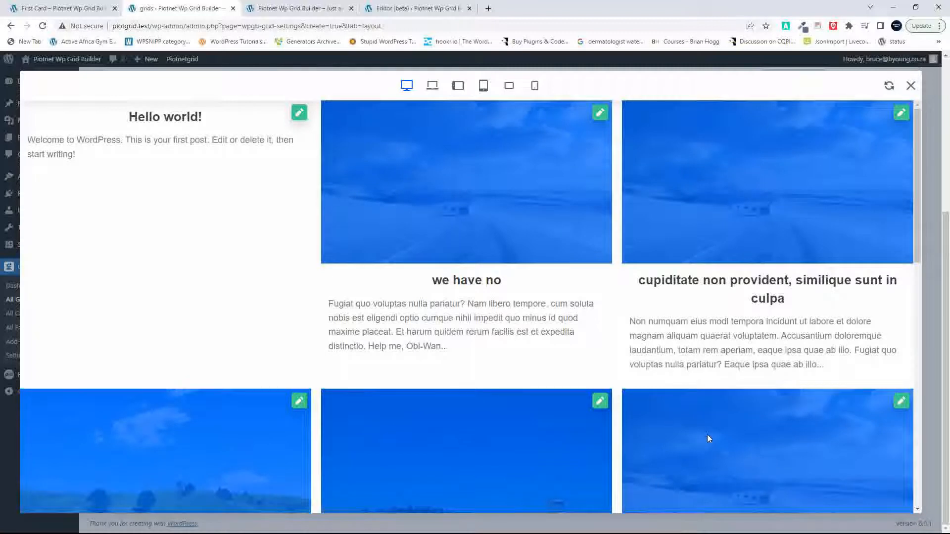
scroll(708, 438, down, 10)
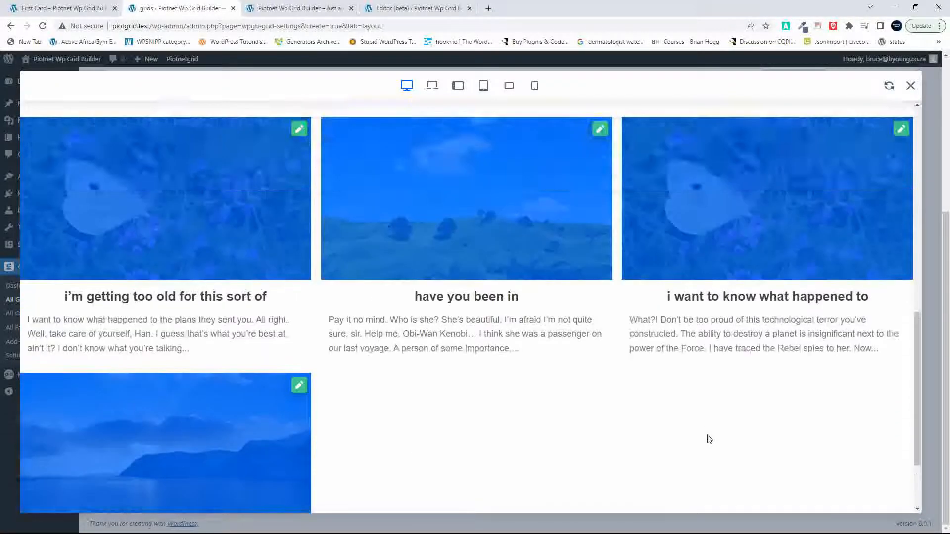
scroll(707, 436, up, 10)
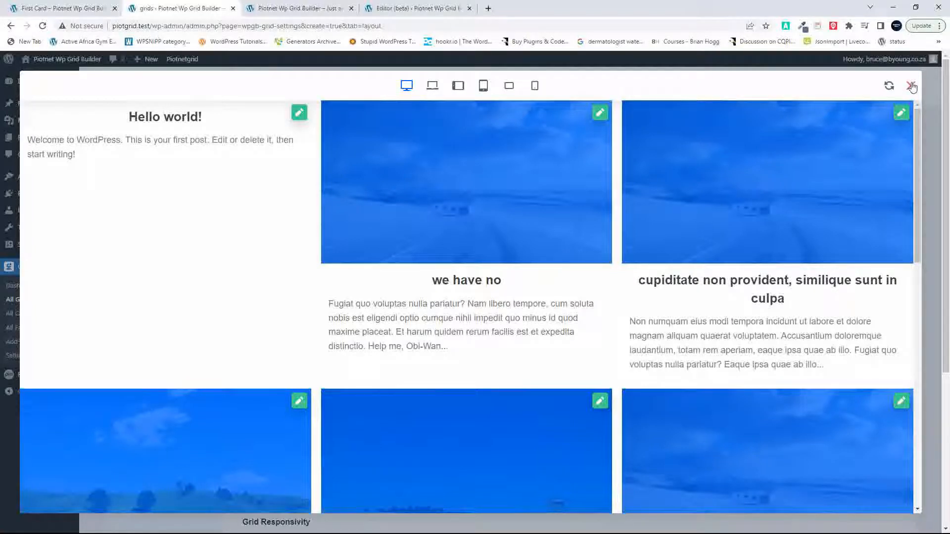
Step: Check the grid preview at the smallest mobile, tablet and desktop sizes, and save the grid
click(534, 87)
scroll(473, 275, down, 8)
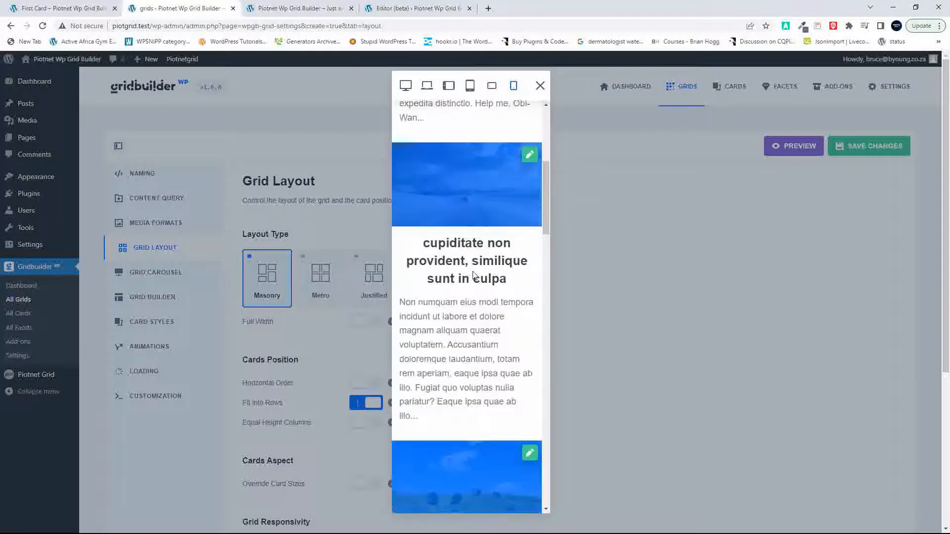
scroll(473, 272, up, 8)
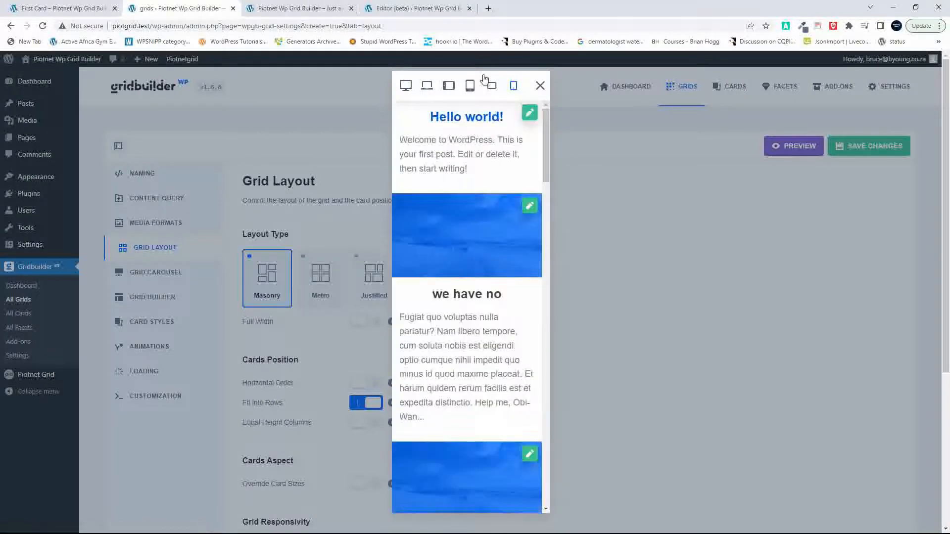
click(469, 88)
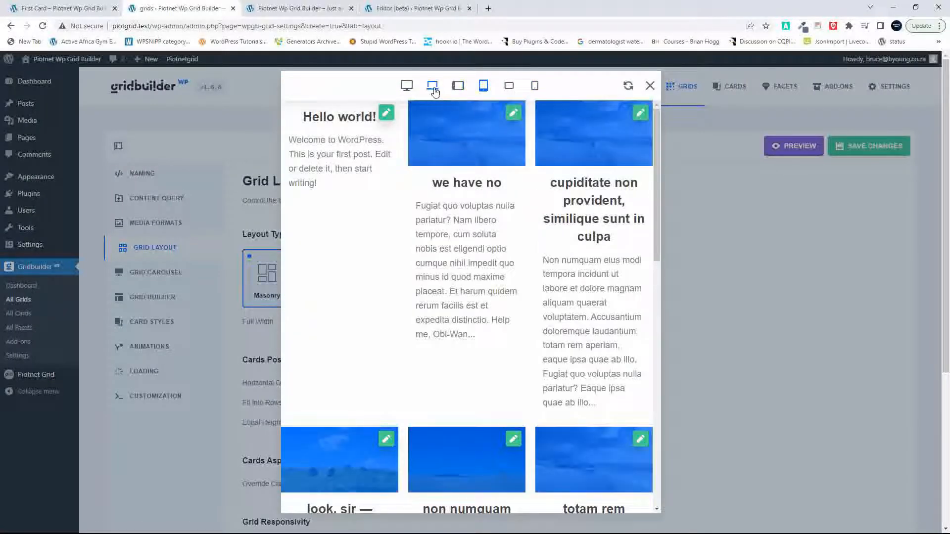
click(406, 88)
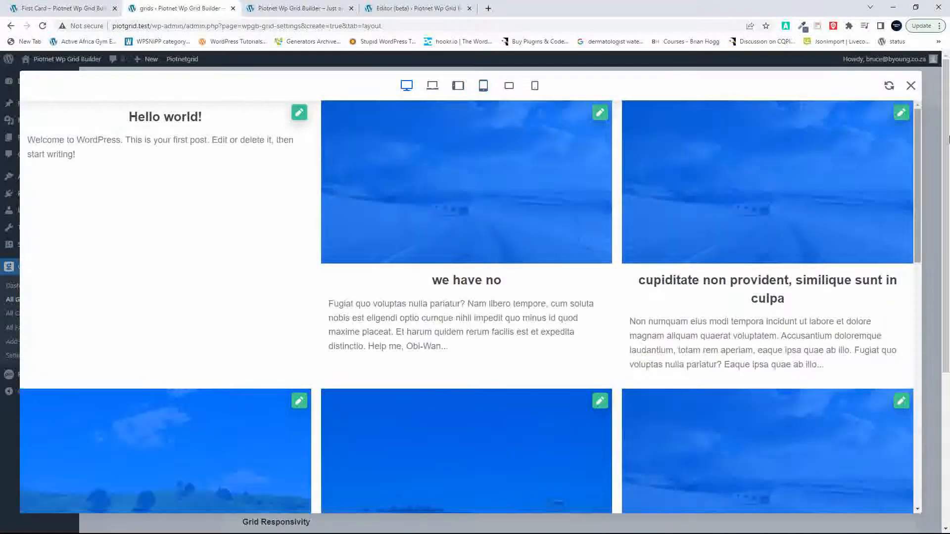
click(912, 86)
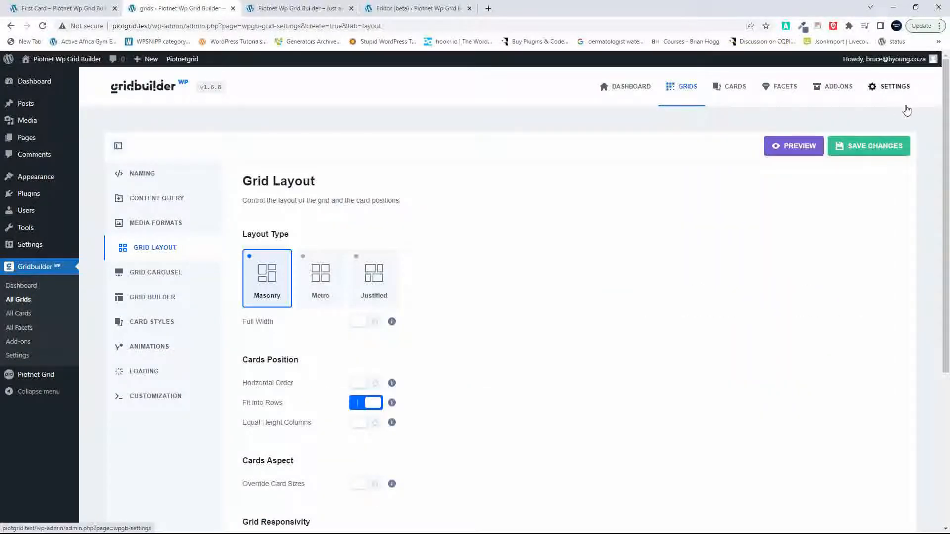
click(844, 146)
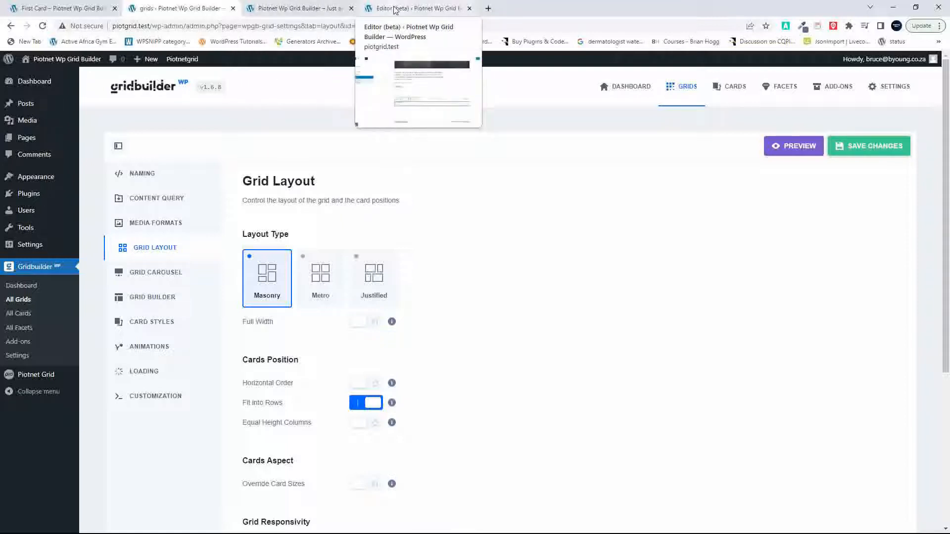
Step: Switch to the site editor, reload the Home template and show its block list
click(411, 8)
key(F5)
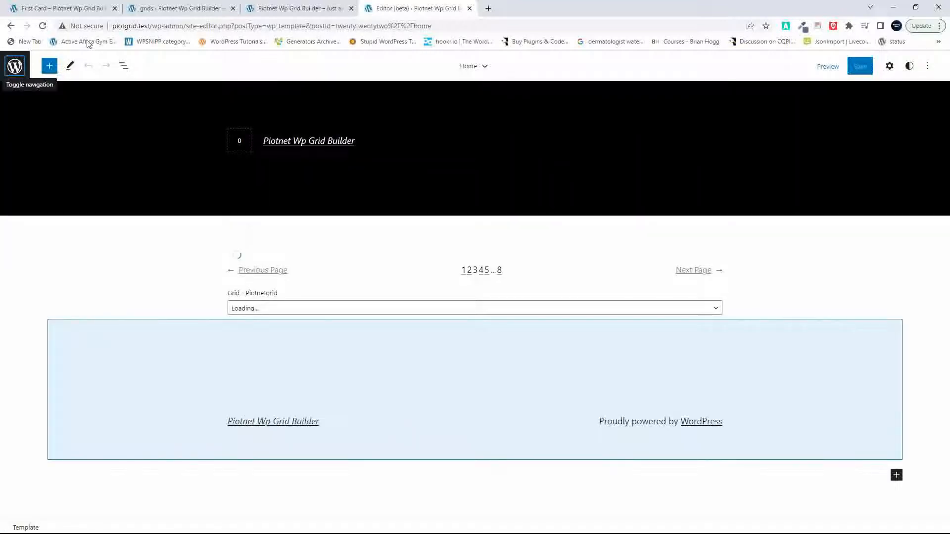
click(124, 67)
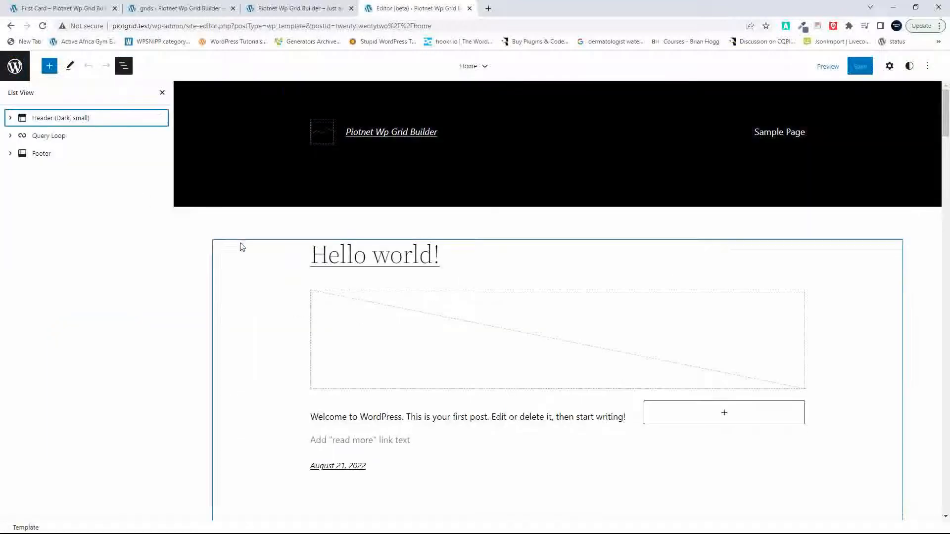
click(56, 143)
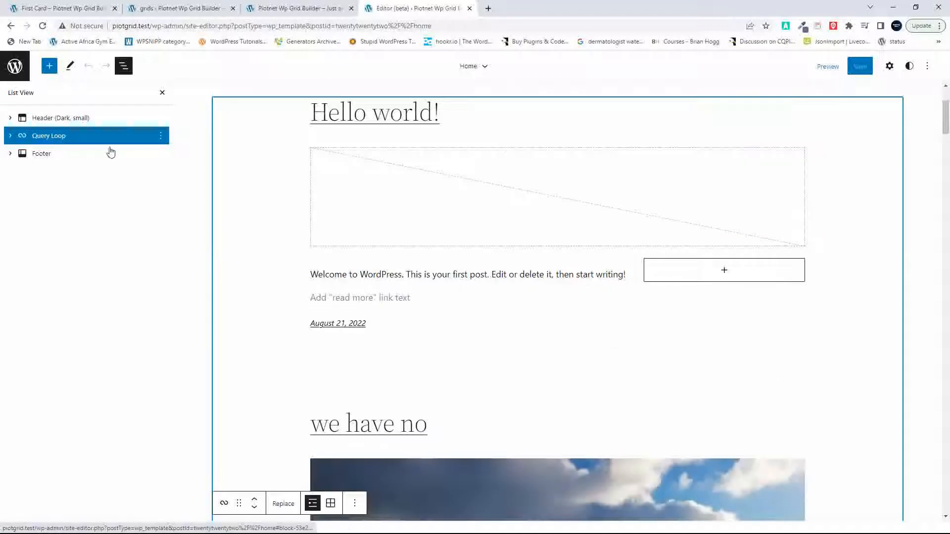
click(161, 137)
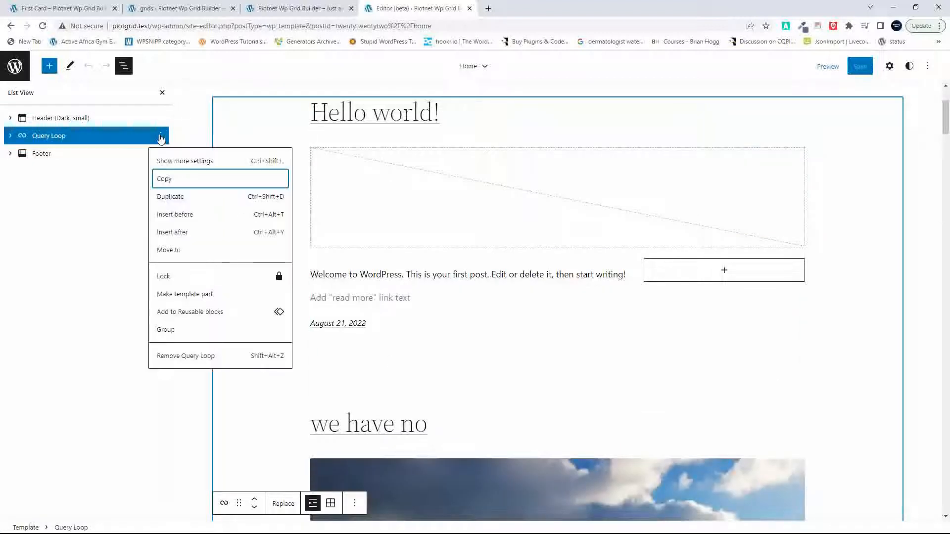
click(176, 358)
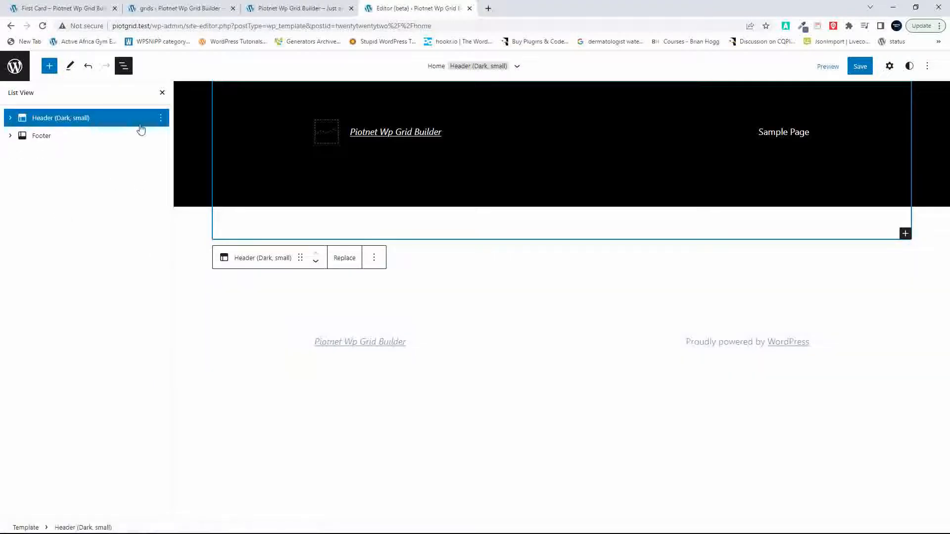
click(88, 65)
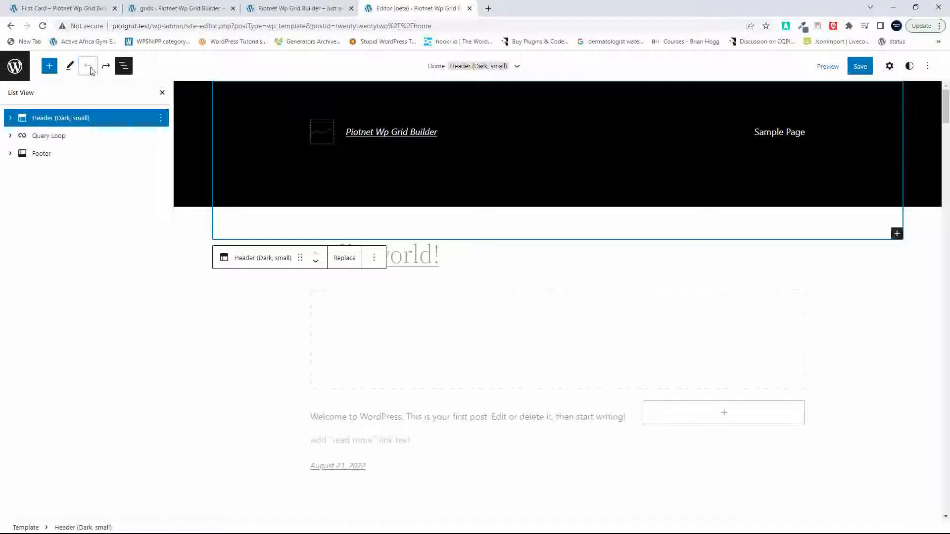
Step: Move the Columns block holding the Piotnetgrid grid out of the Query Loop, placing it directly above the Footer
click(11, 136)
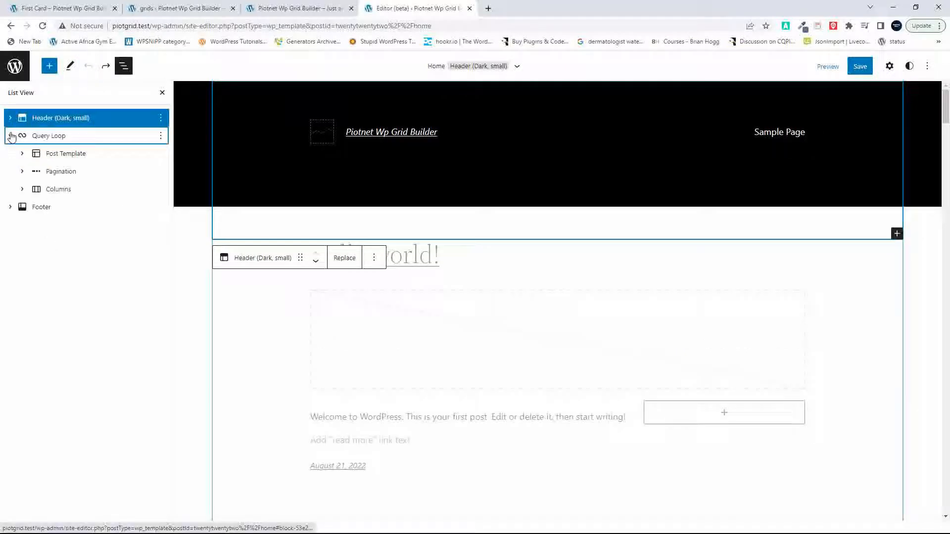
click(50, 195)
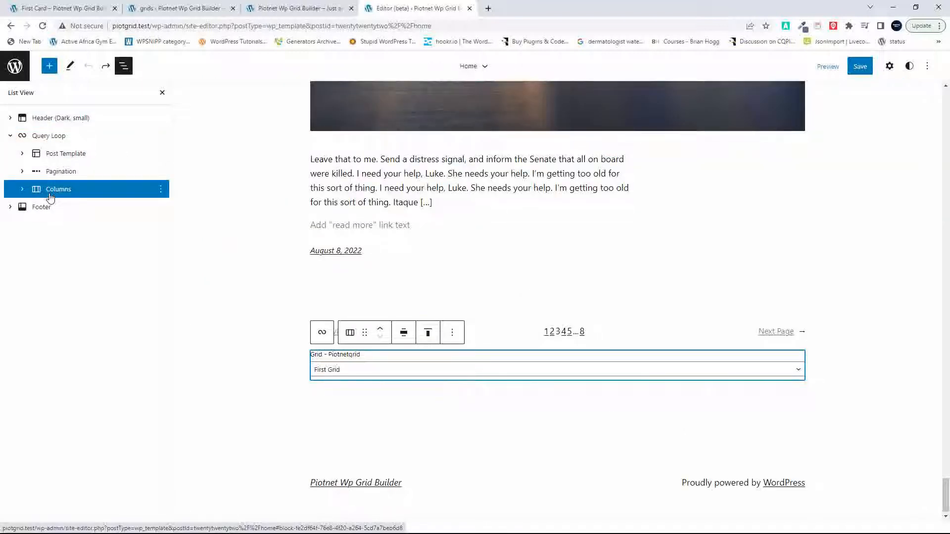
mouse_move(50, 197)
mouse_down()
mouse_move(47, 206)
mouse_move(53, 195)
mouse_move(39, 185)
mouse_up()
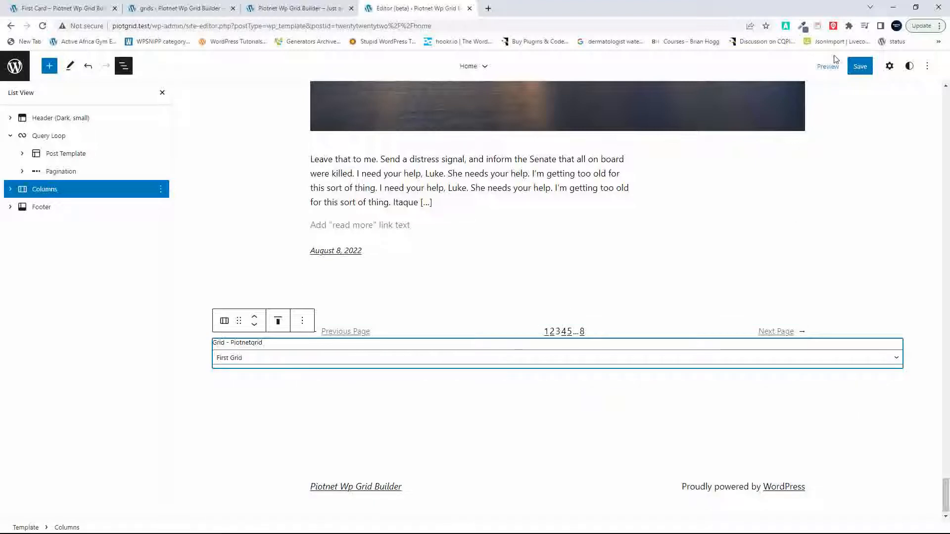
Step: Remove the Query Loop block from the Home template and save the template changes
click(588, 266)
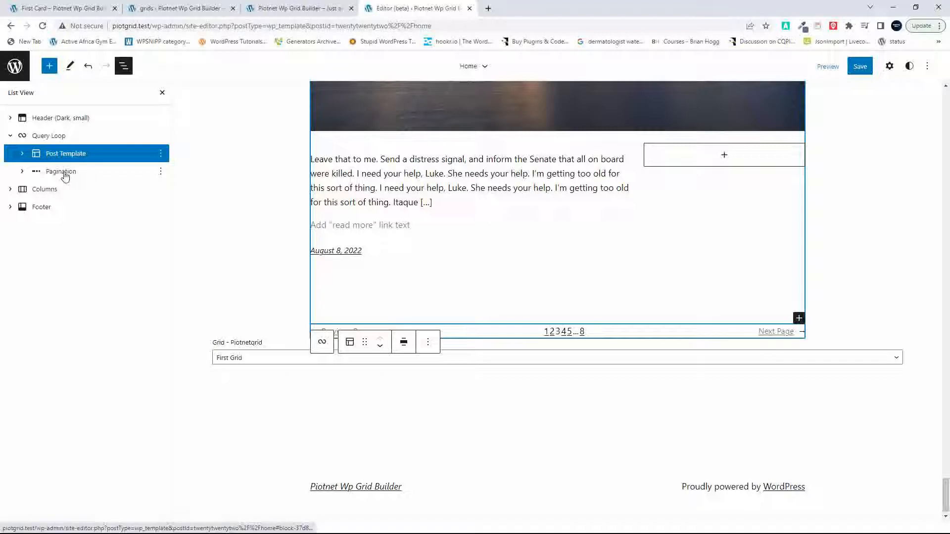
click(54, 136)
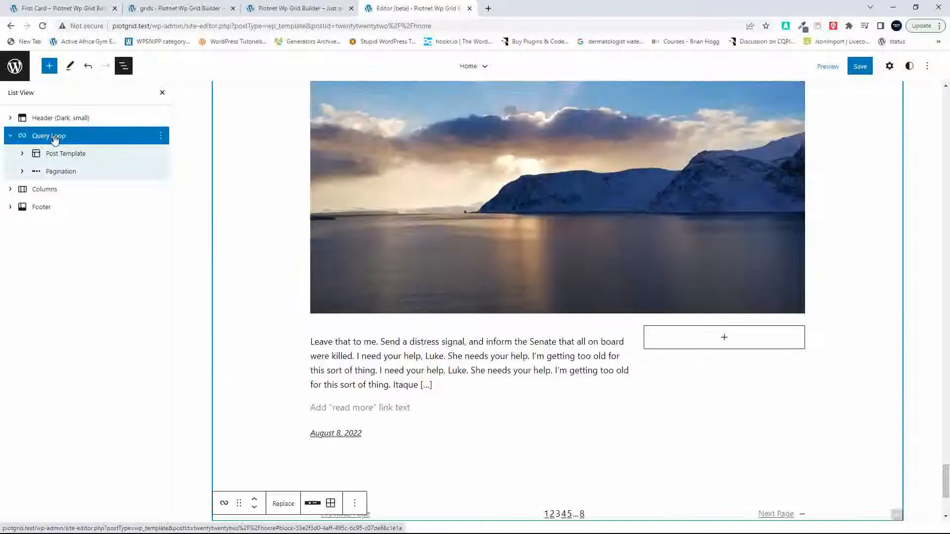
click(161, 136)
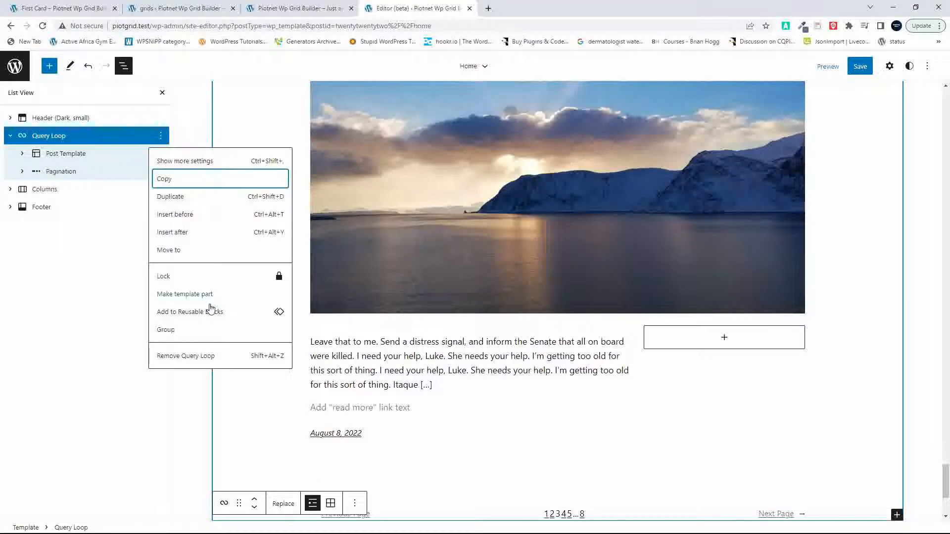
click(202, 358)
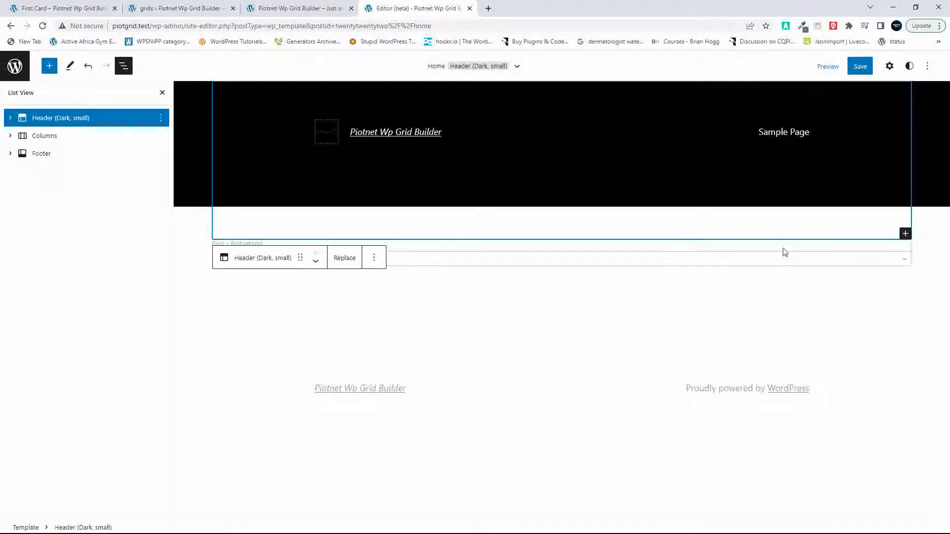
click(859, 66)
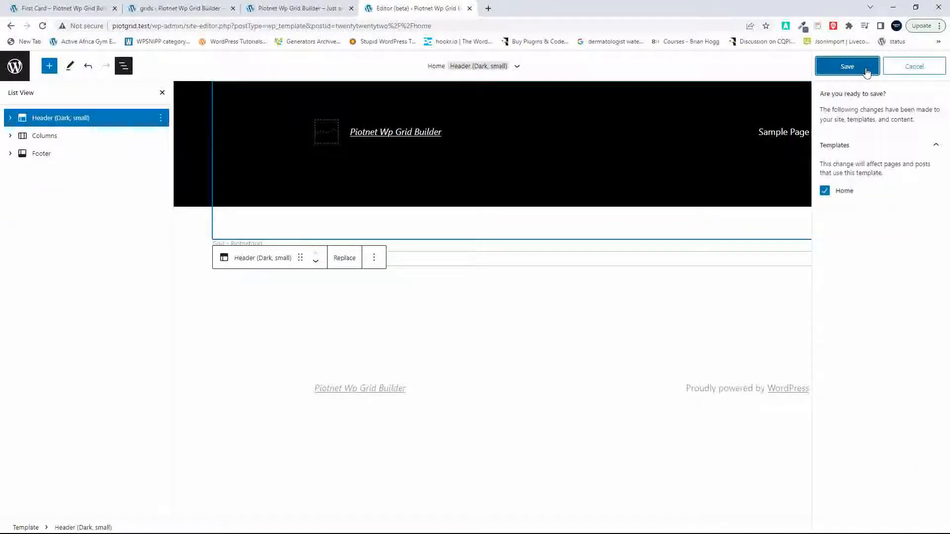
click(856, 67)
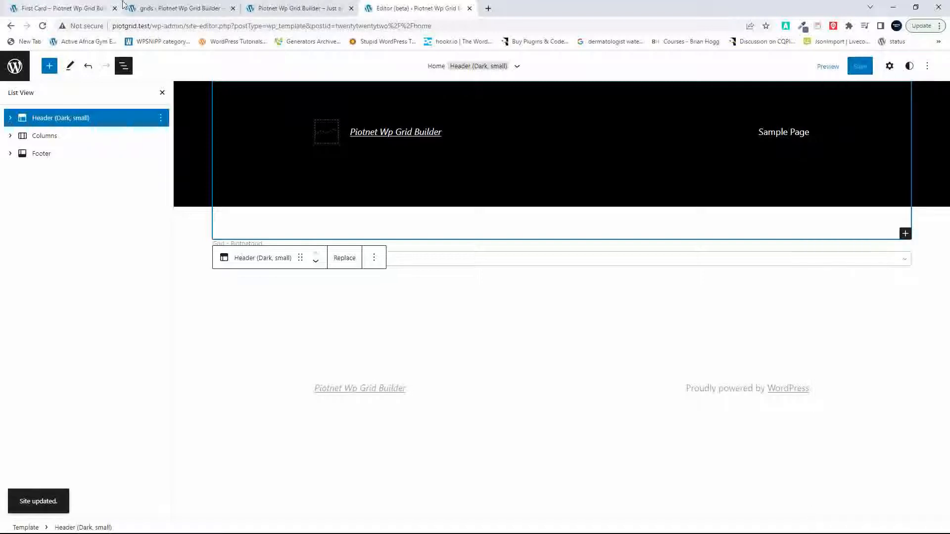
Step: Reload the site's front page and look through the Piotnet grid from top to bottom
click(169, 11)
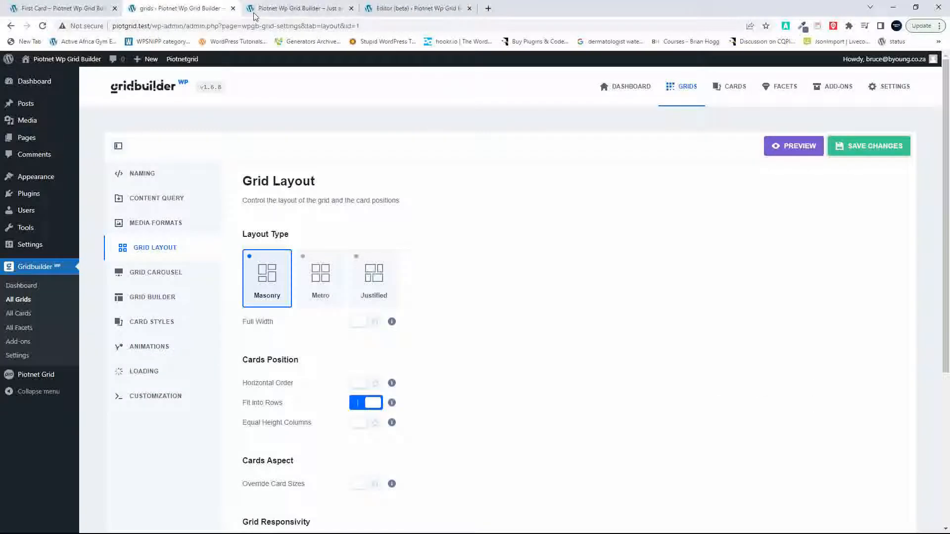
click(269, 9)
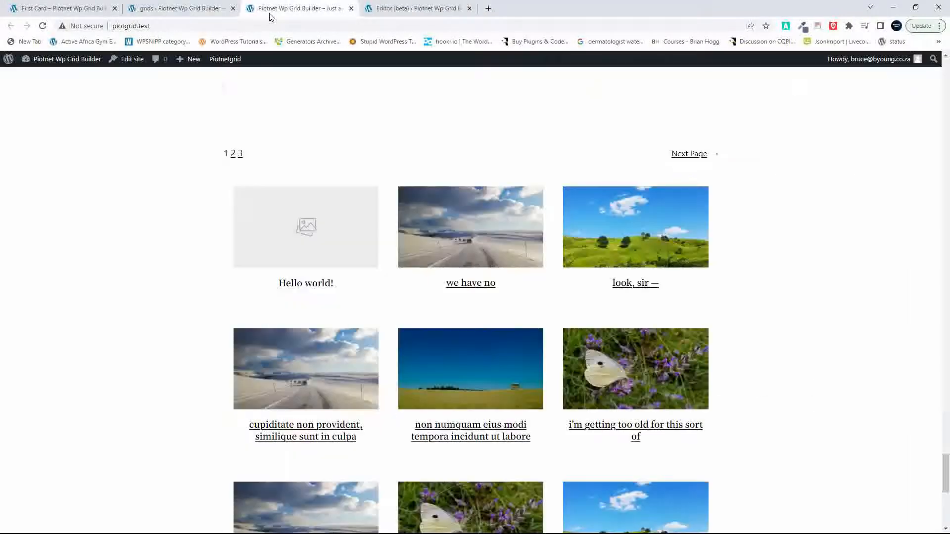
click(42, 25)
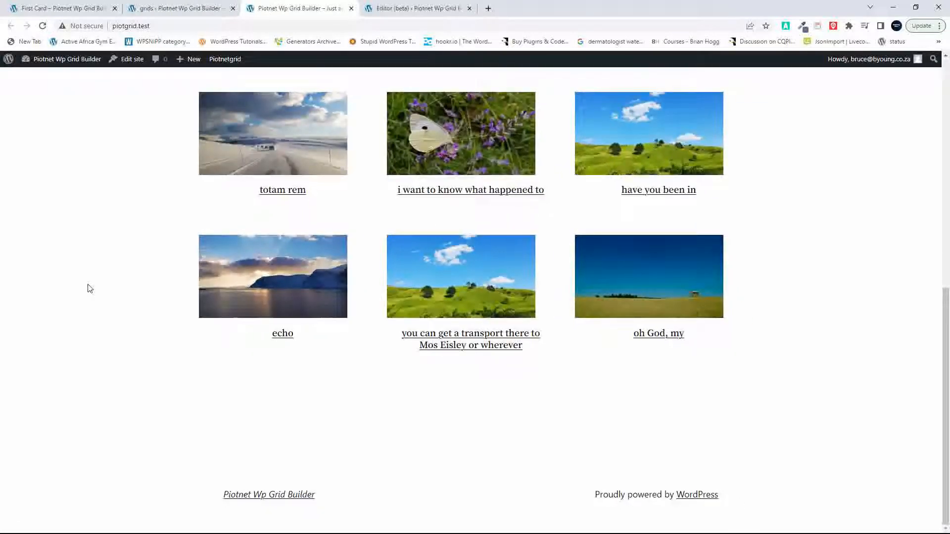
scroll(589, 301, up, 10)
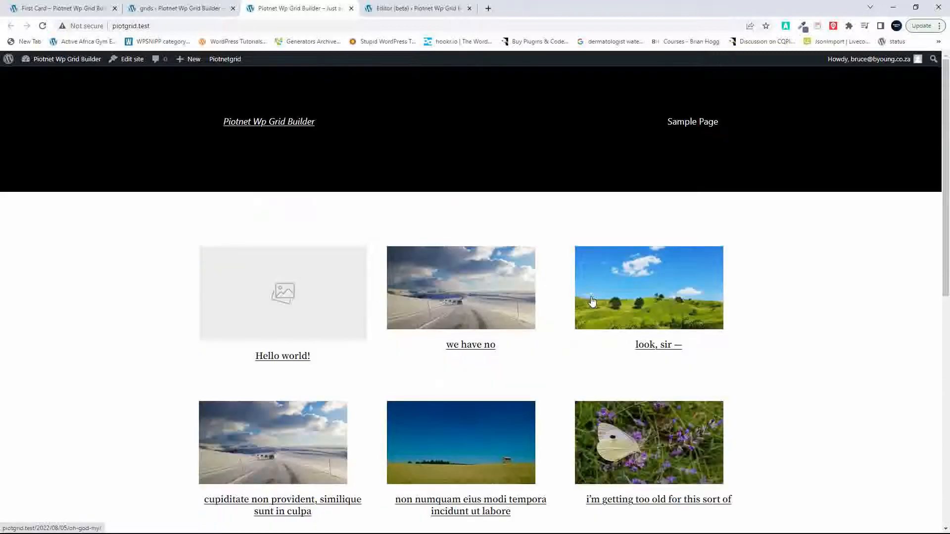
scroll(519, 371, down, 10)
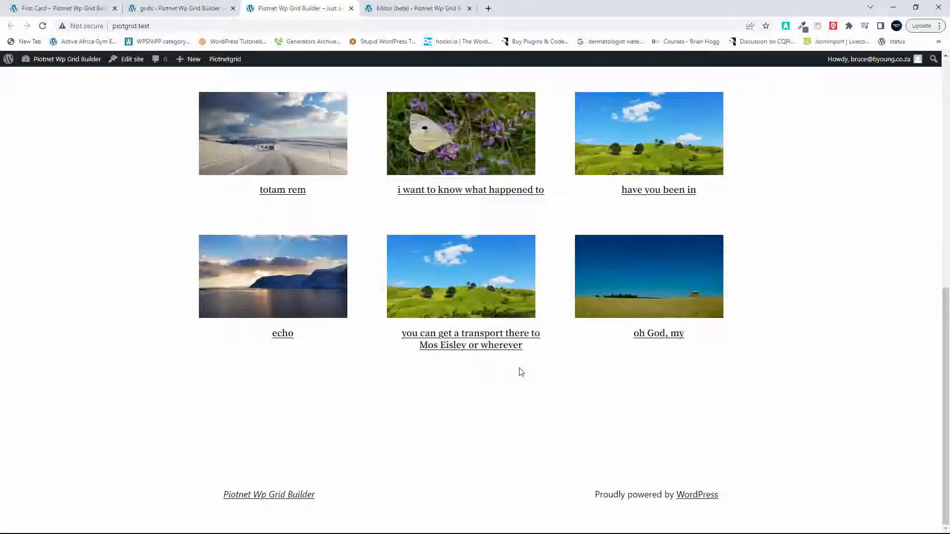
scroll(520, 372, up, 10)
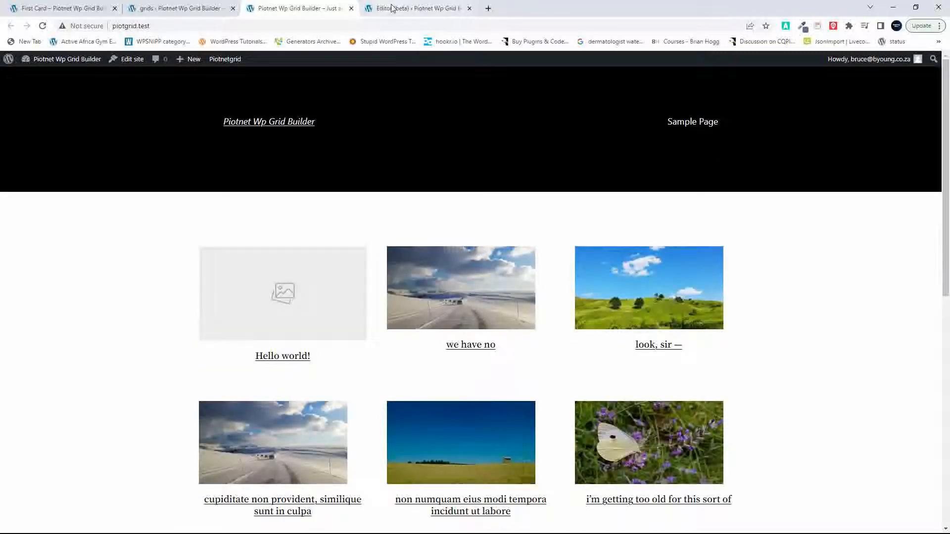
Step: Insert a single-column (100) Columns block below the Piotnetgrid Columns block in the Home template
click(416, 8)
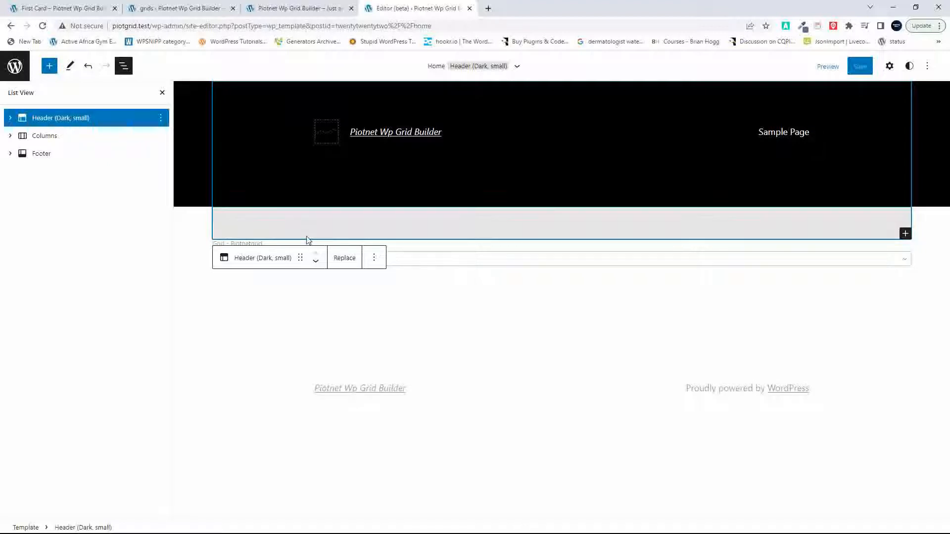
click(285, 302)
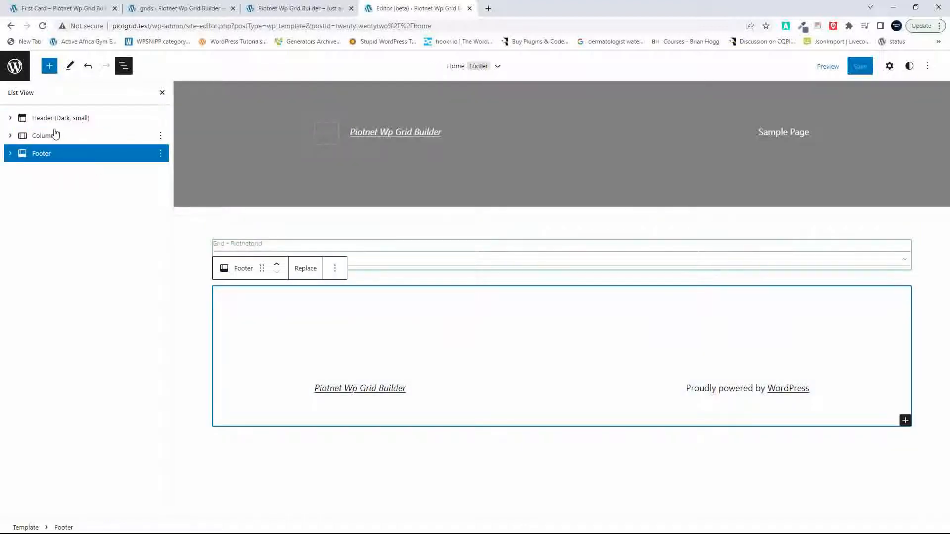
click(55, 134)
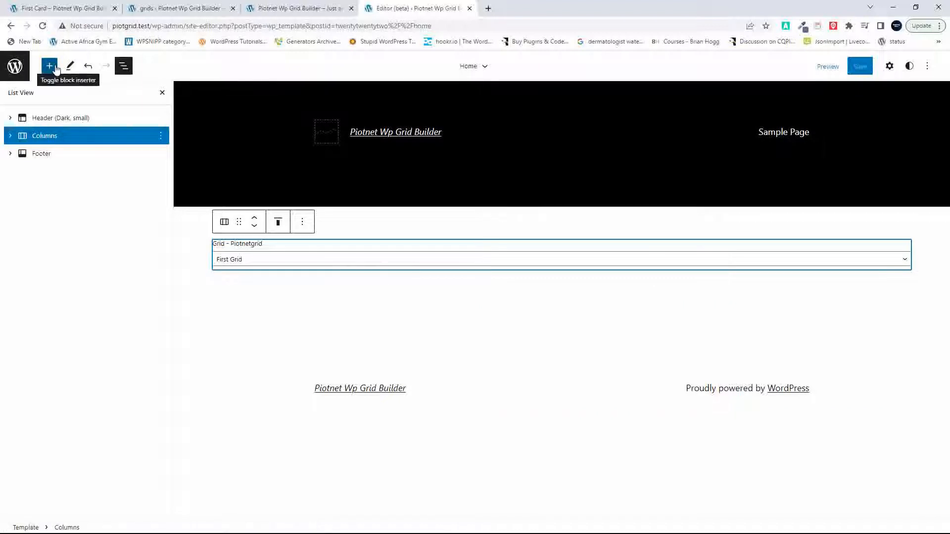
click(56, 67)
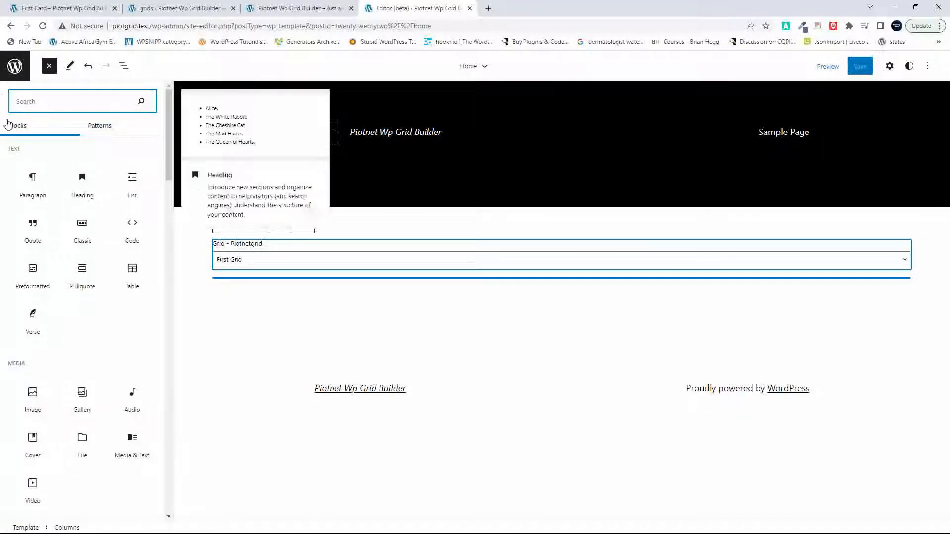
text(col)
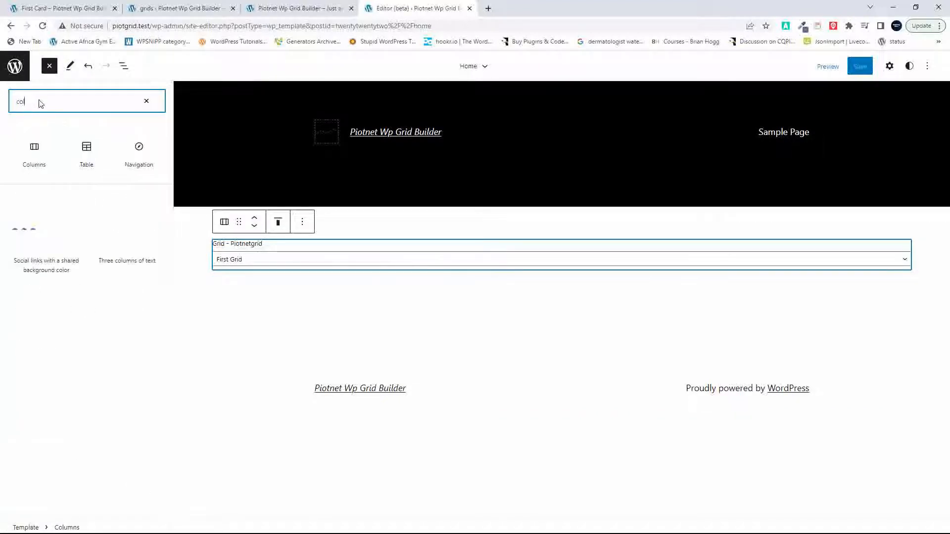
click(34, 149)
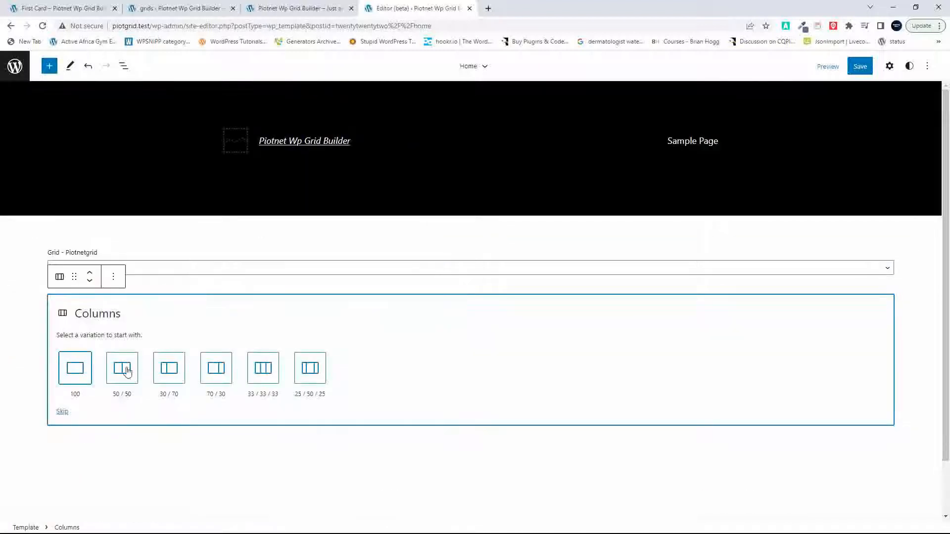
click(82, 369)
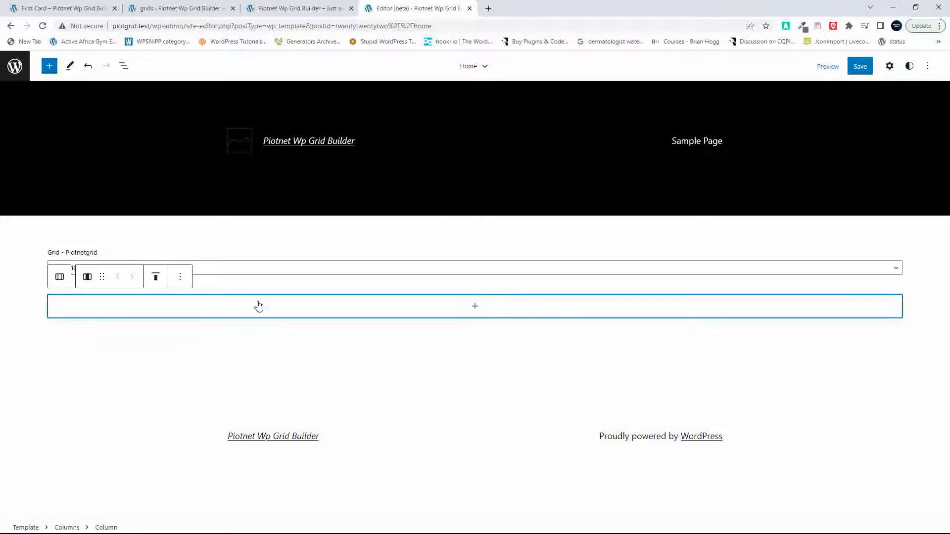
Step: Show the block list and check the vertical alignment options of the new Columns block
click(124, 66)
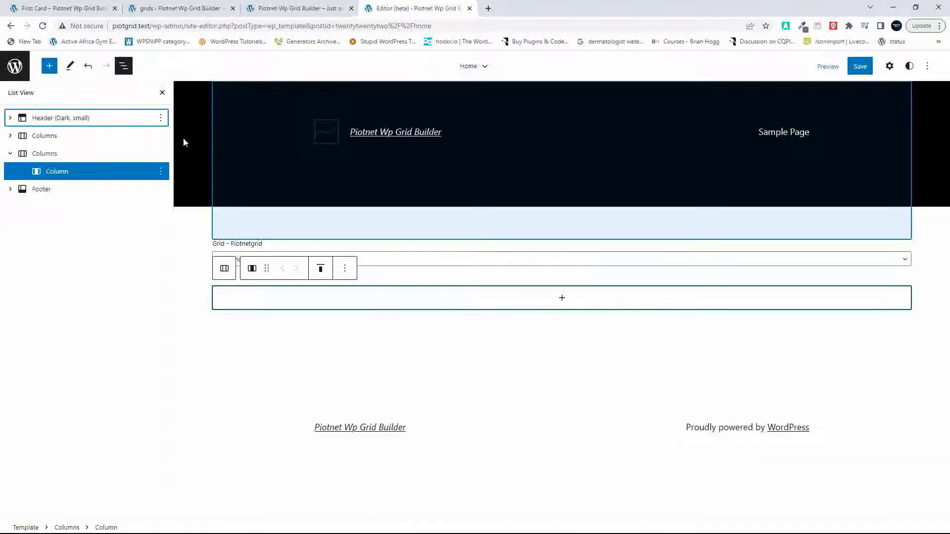
click(44, 154)
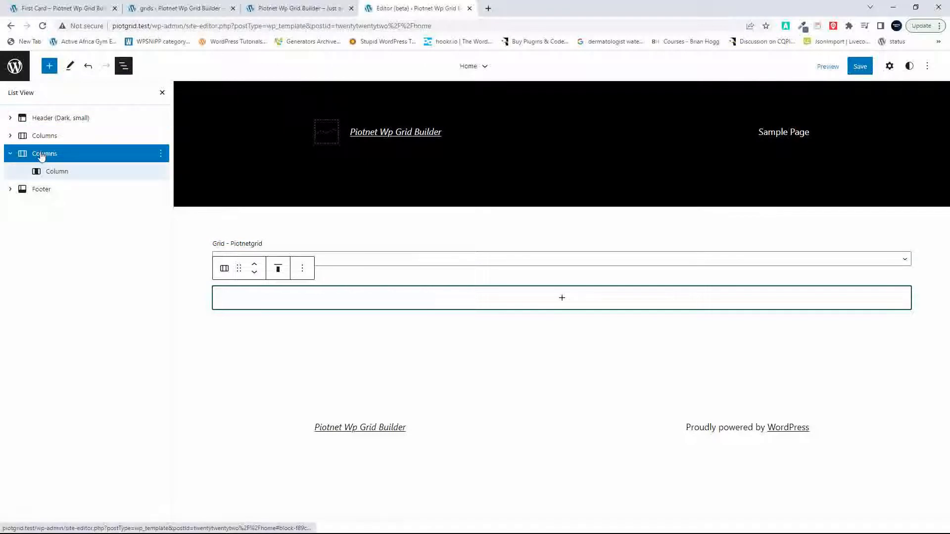
click(278, 270)
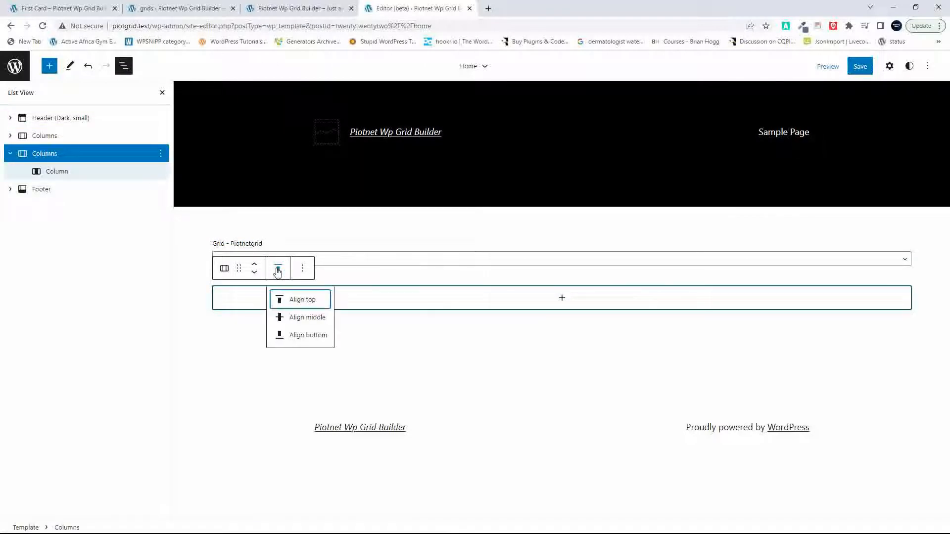
click(414, 303)
click(413, 303)
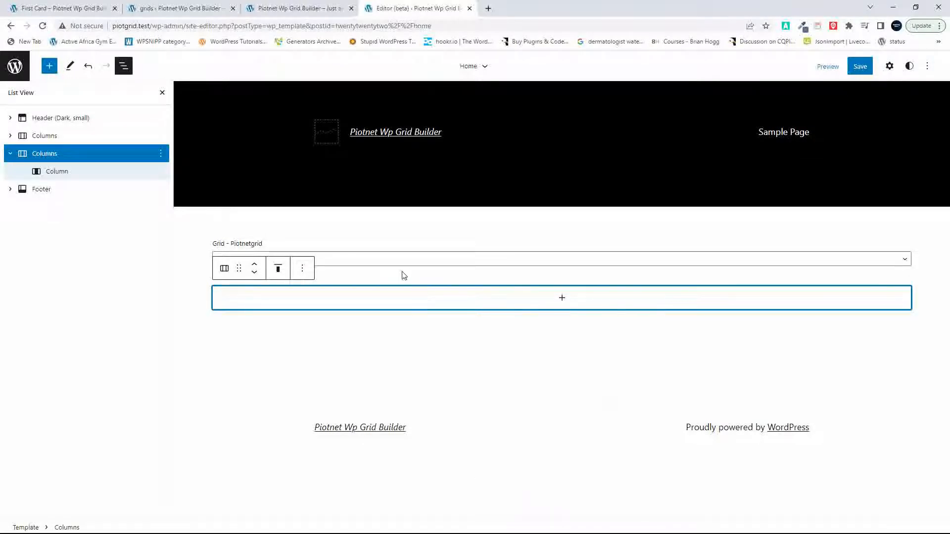
Step: Check the lower column's vertical alignment options and search the block library for "grid" and "wp"
click(52, 172)
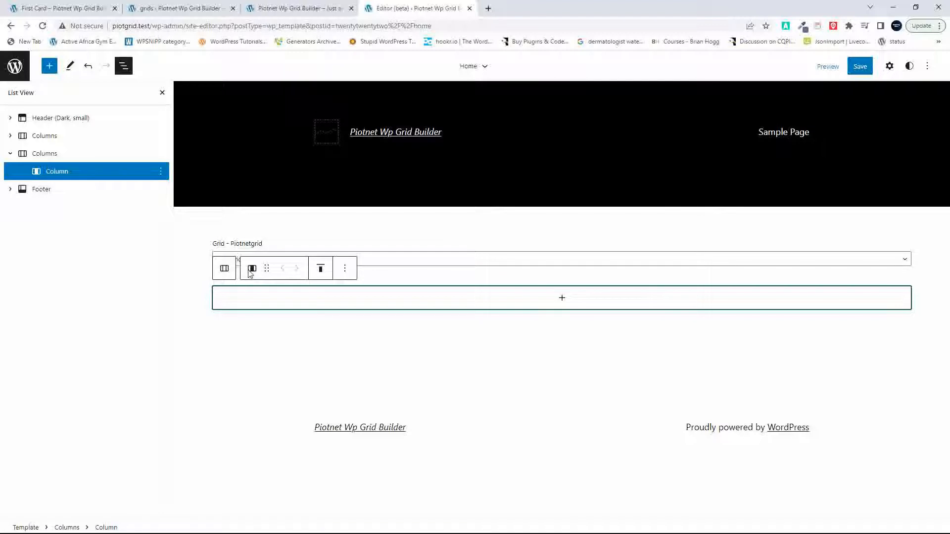
click(321, 269)
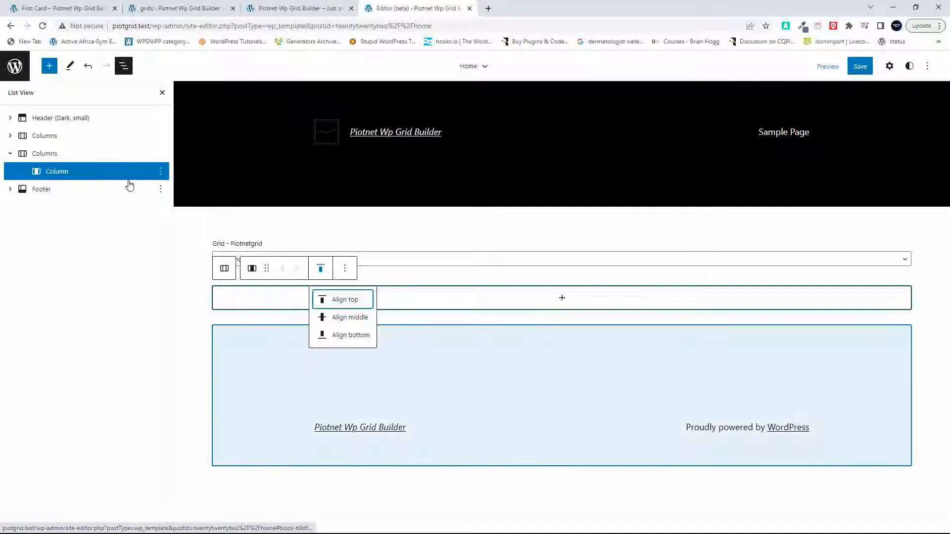
click(50, 67)
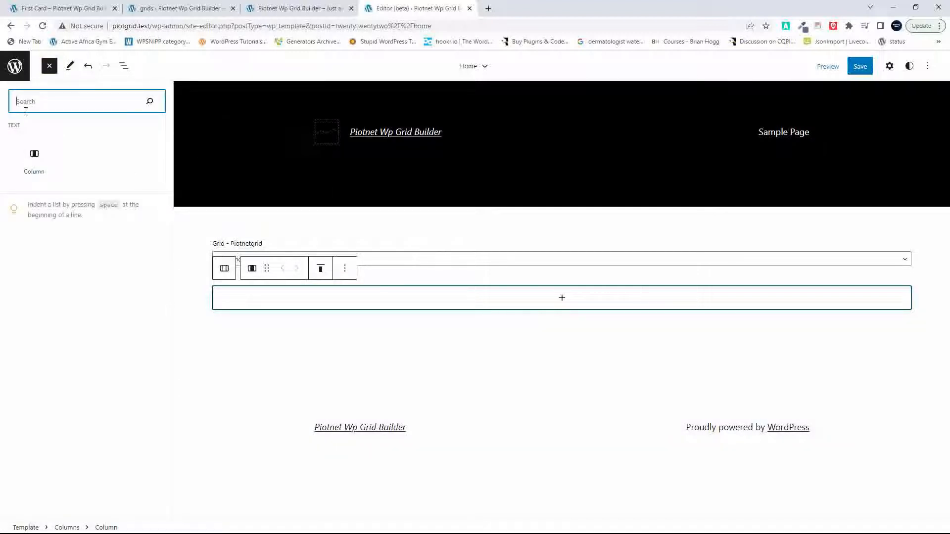
text(gr)
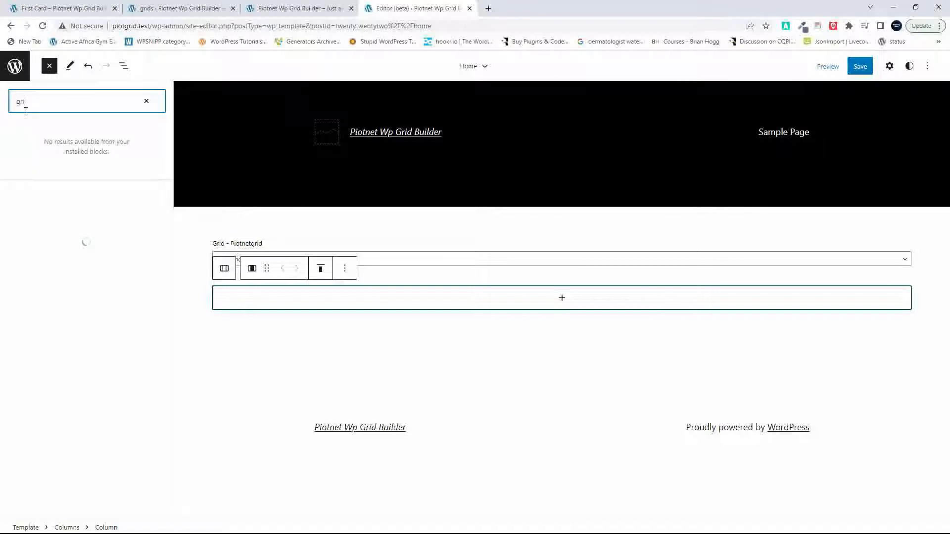
text(id)
key(BackSpace)
key(BackSpace)
key(BackSpace)
key(BackSpace)
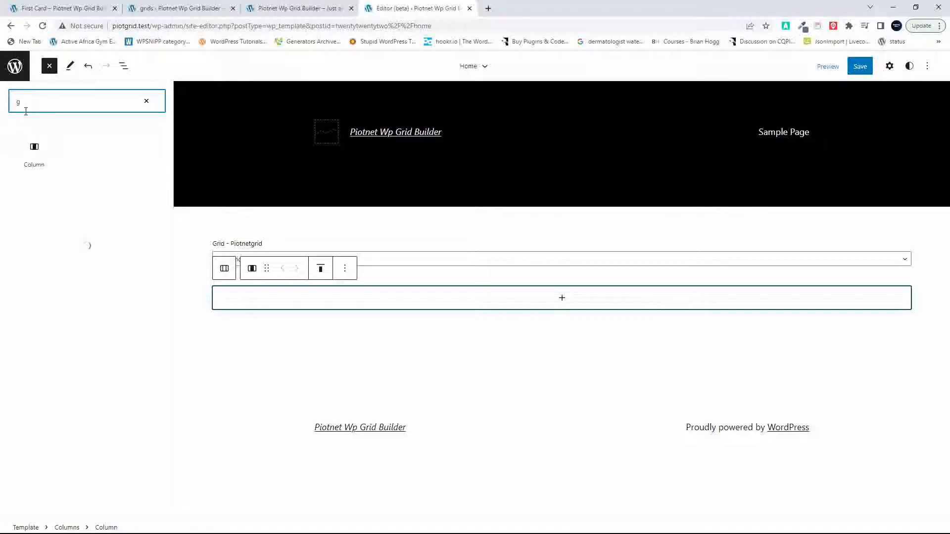
text(wp)
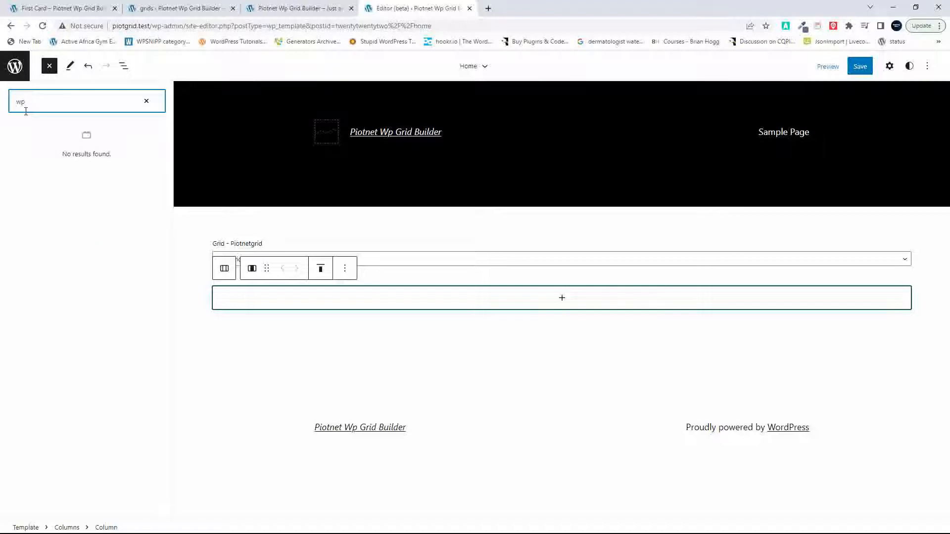
key(BackSpace)
key(BackSpace)
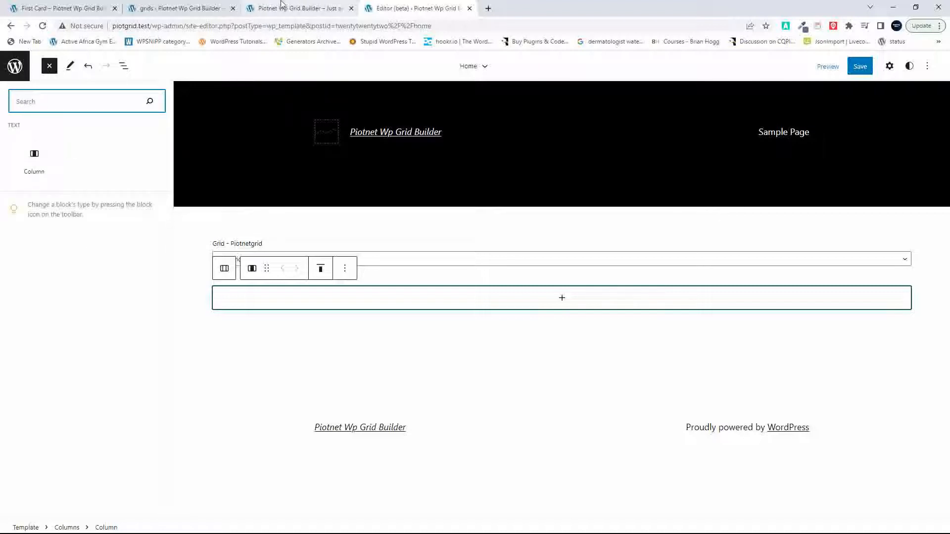
Step: Copy the shortcode of the Grid Builder One grid from Gridbuilder WP's list of all grids
click(181, 9)
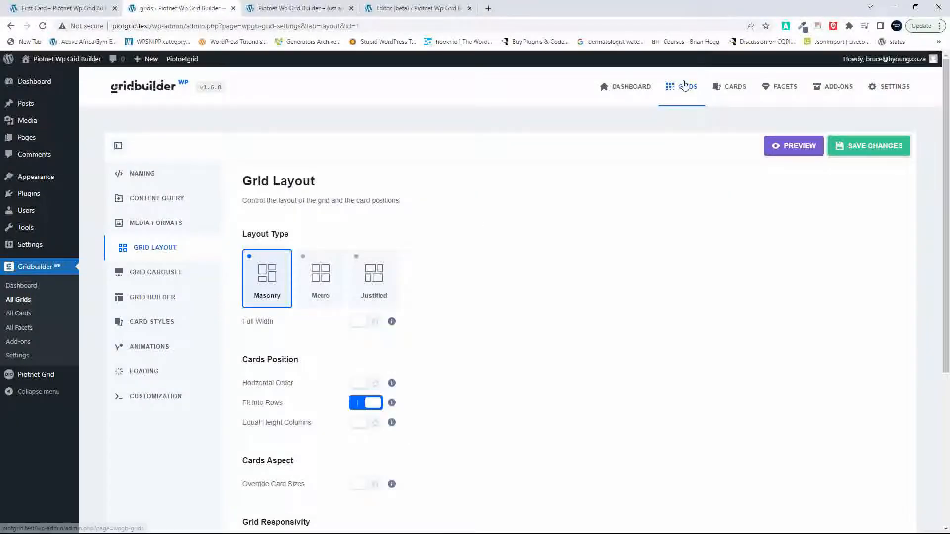
click(685, 85)
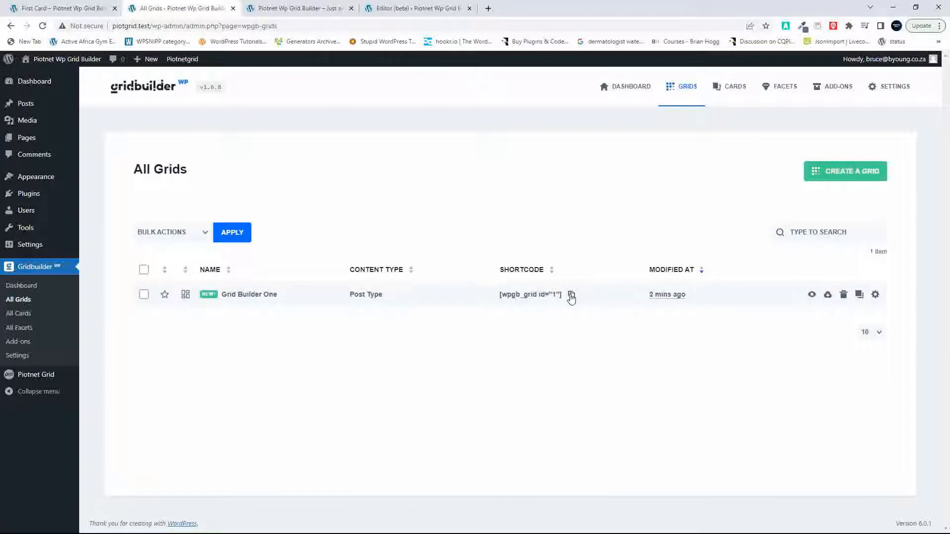
click(572, 295)
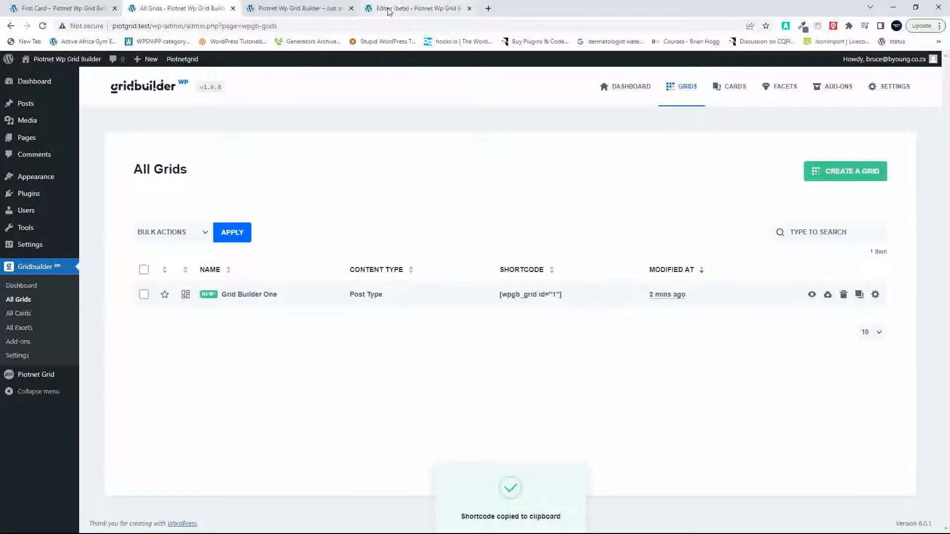
Step: Insert a Shortcode block containing [wpgb_grid id="1"] in the Home template's lower column and save the template
click(419, 8)
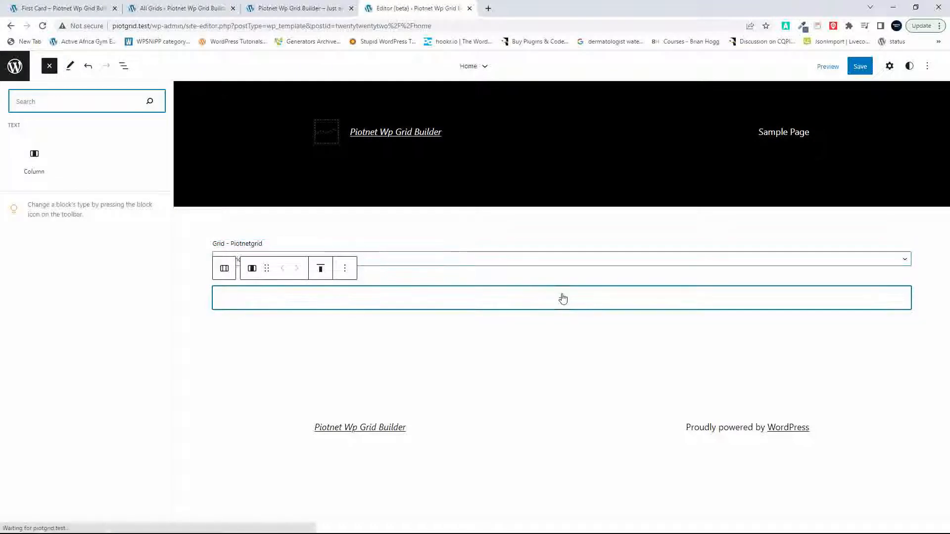
click(563, 298)
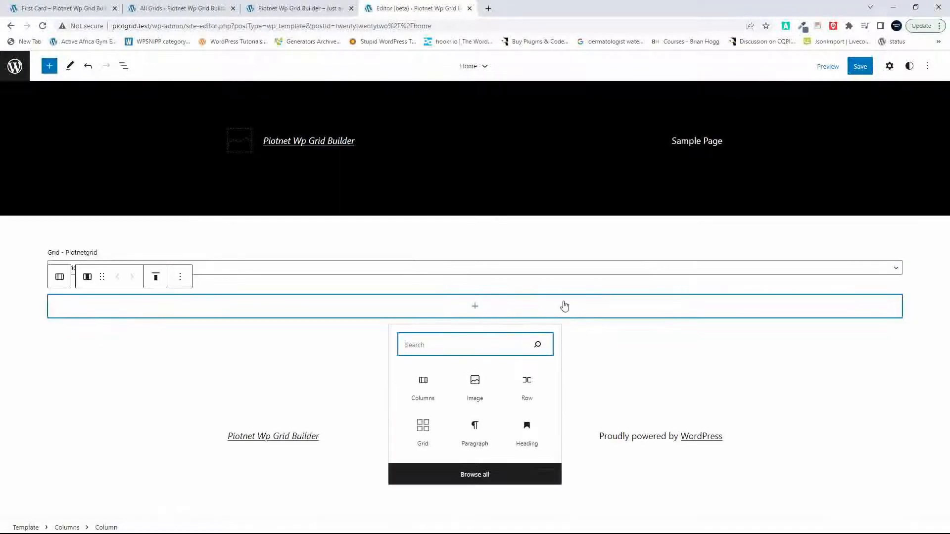
text(short)
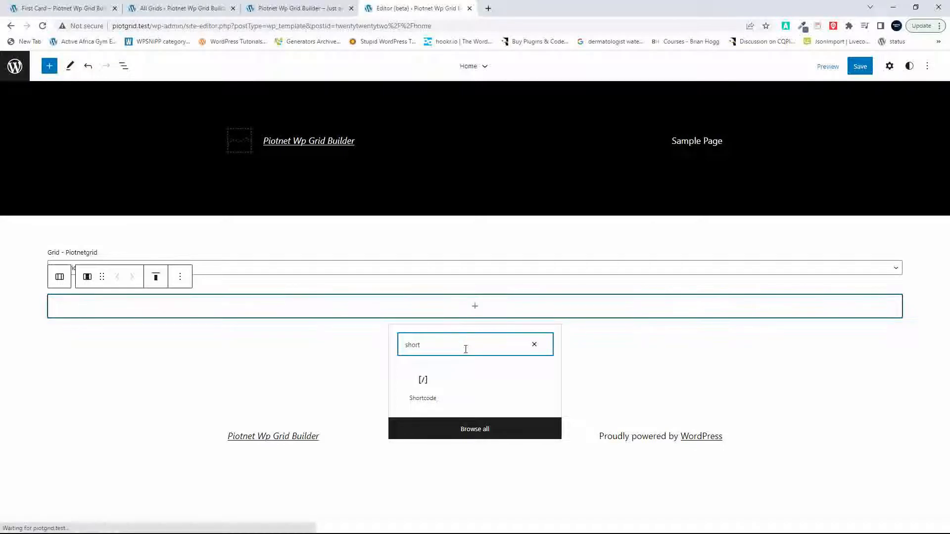
click(423, 385)
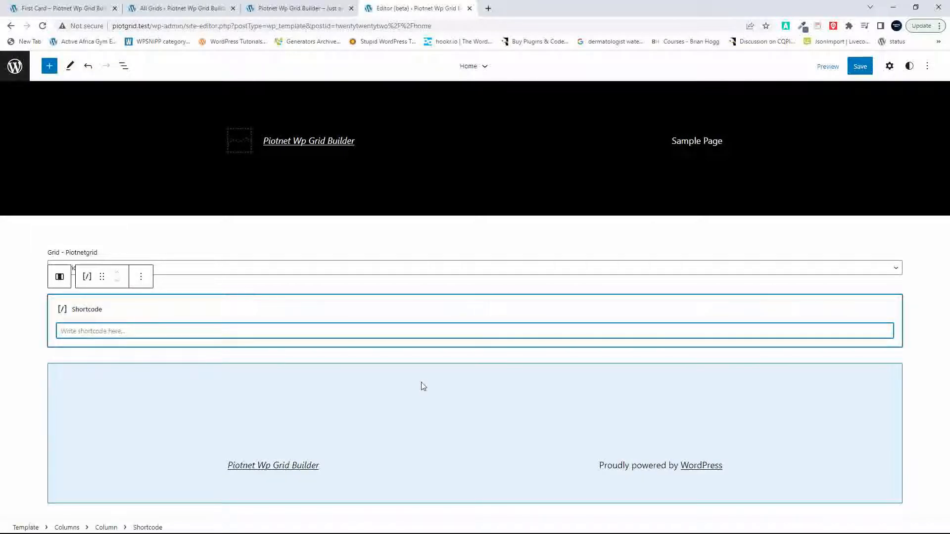
key(ctrl+v)
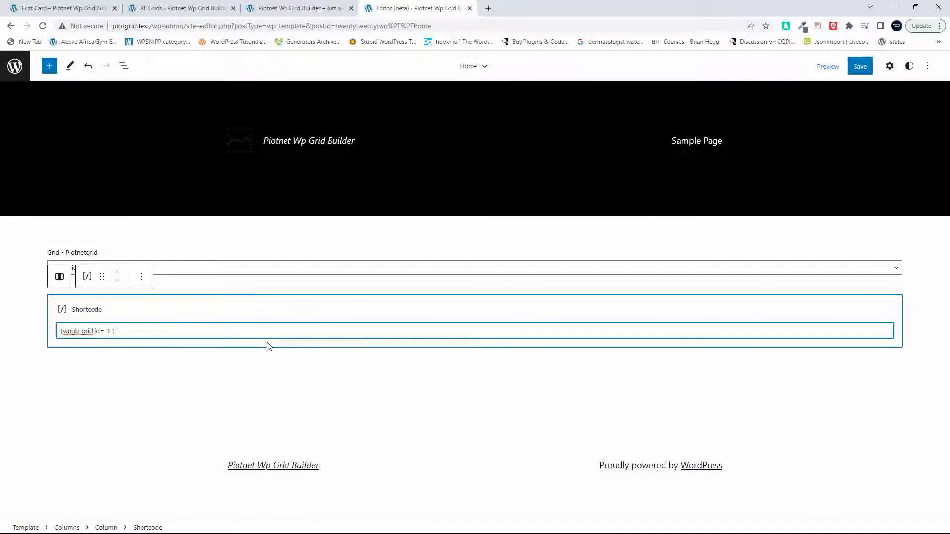
click(860, 66)
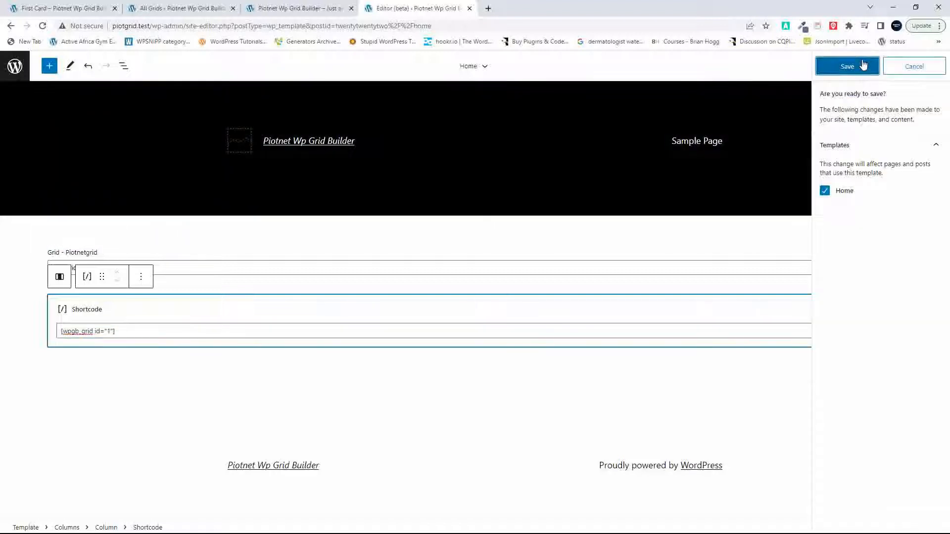
click(862, 65)
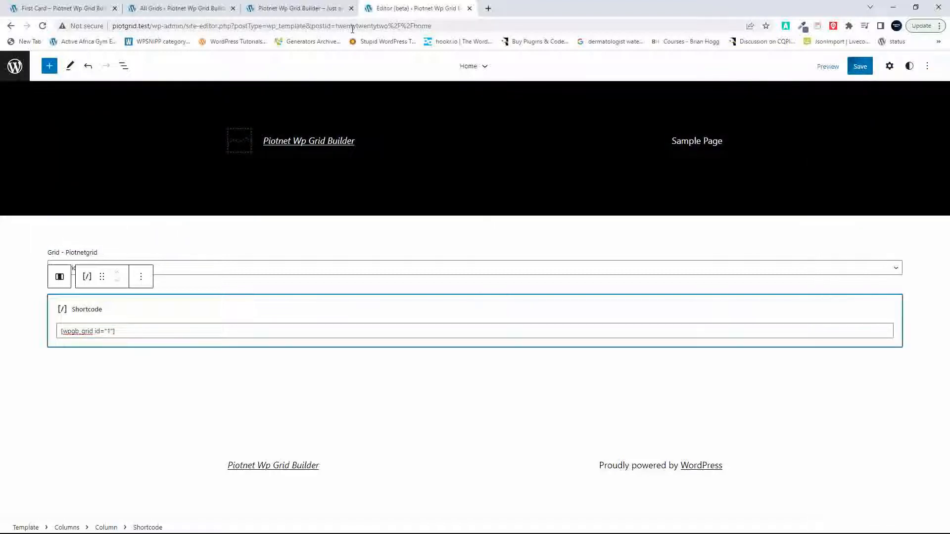
Step: Reload the site's front page, compare the Piotnet grid with the Gridbuilder grid below it, and glance at the First Card design
click(302, 9)
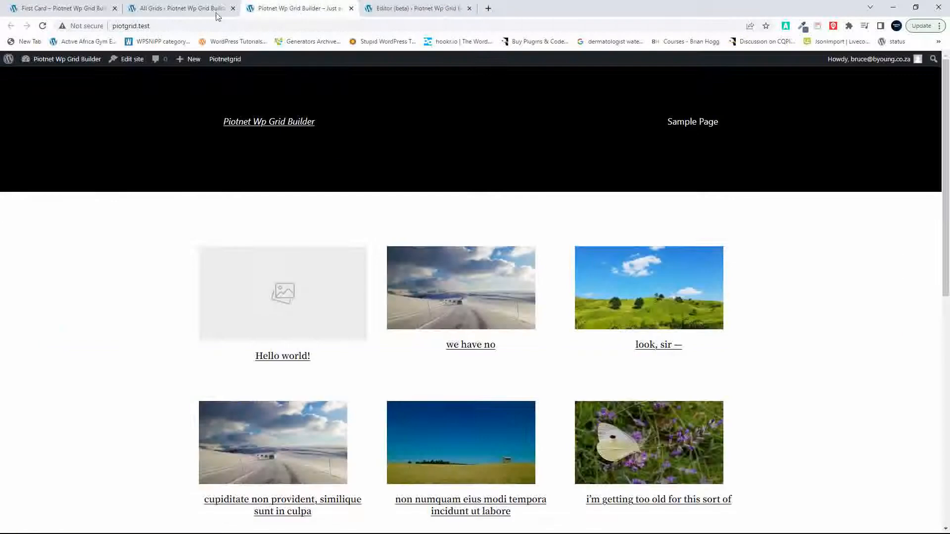
click(43, 26)
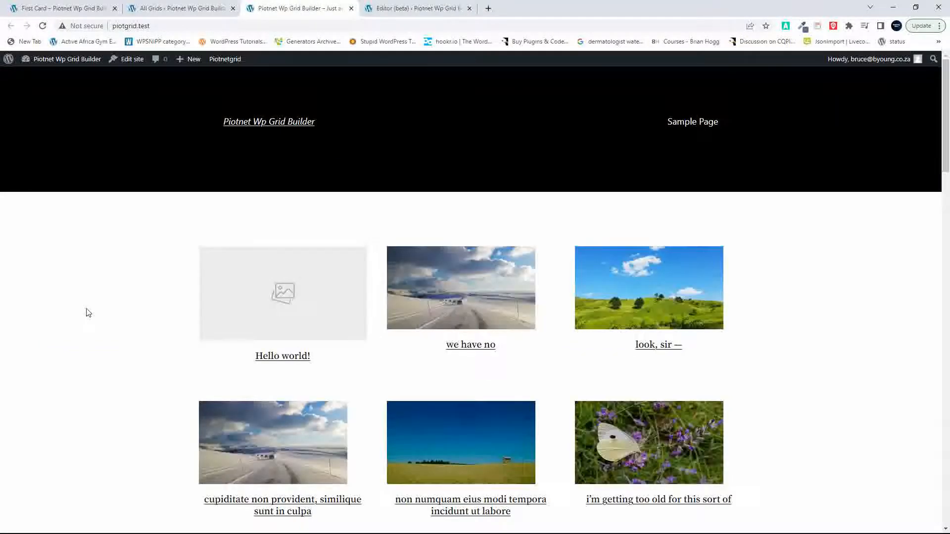
scroll(88, 312, down, 15)
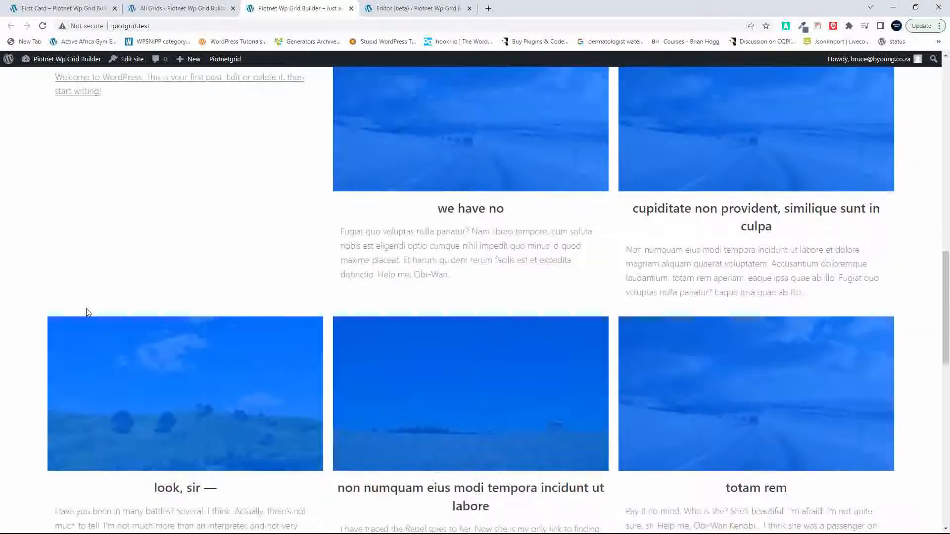
scroll(87, 312, down, 10)
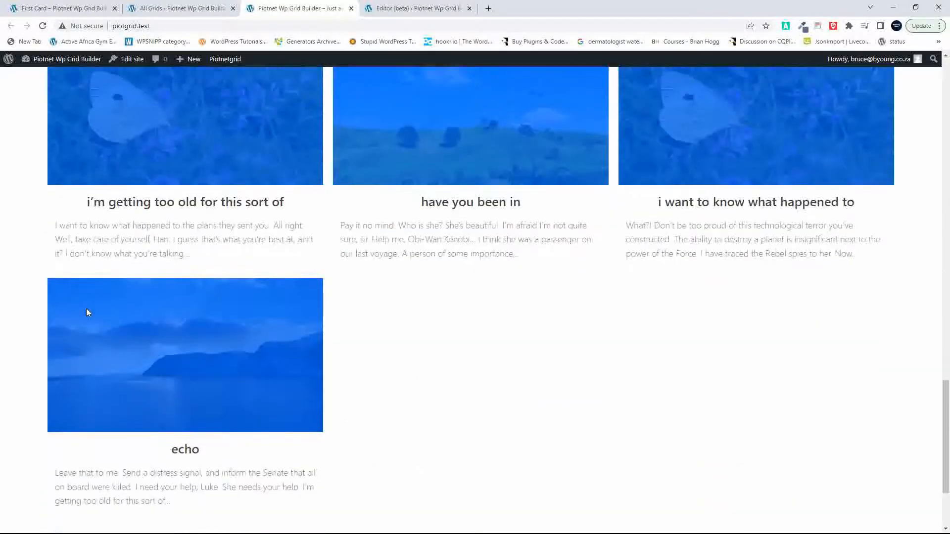
scroll(86, 312, down, 3)
scroll(86, 313, up, 17)
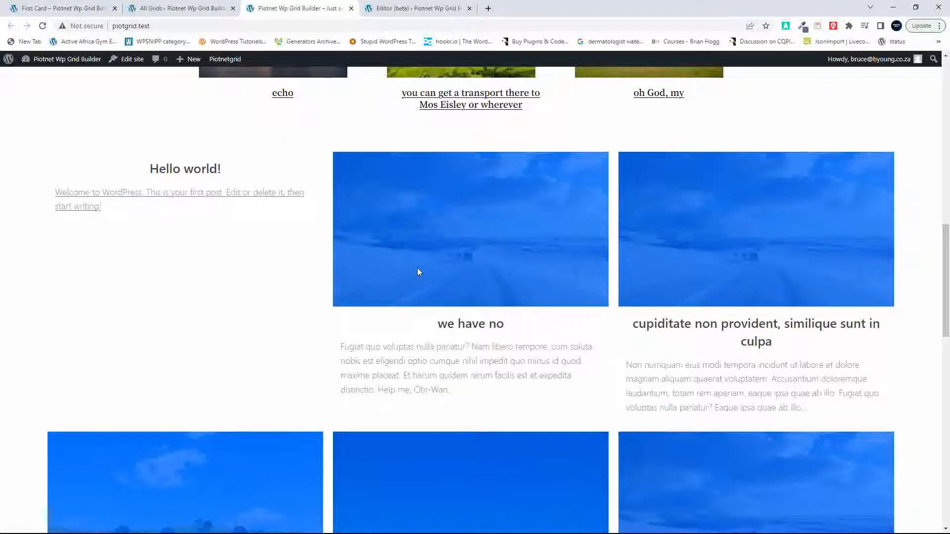
scroll(423, 290, down, 8)
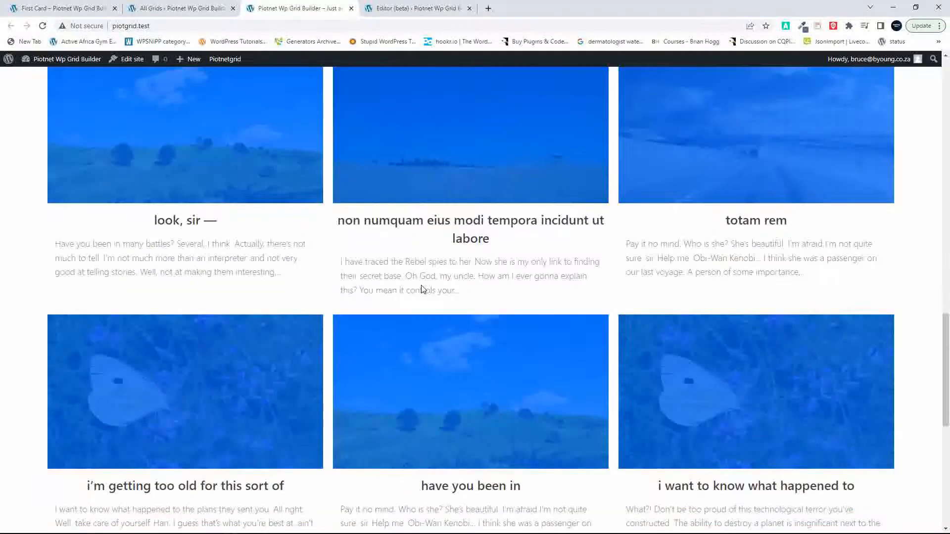
scroll(424, 289, up, 15)
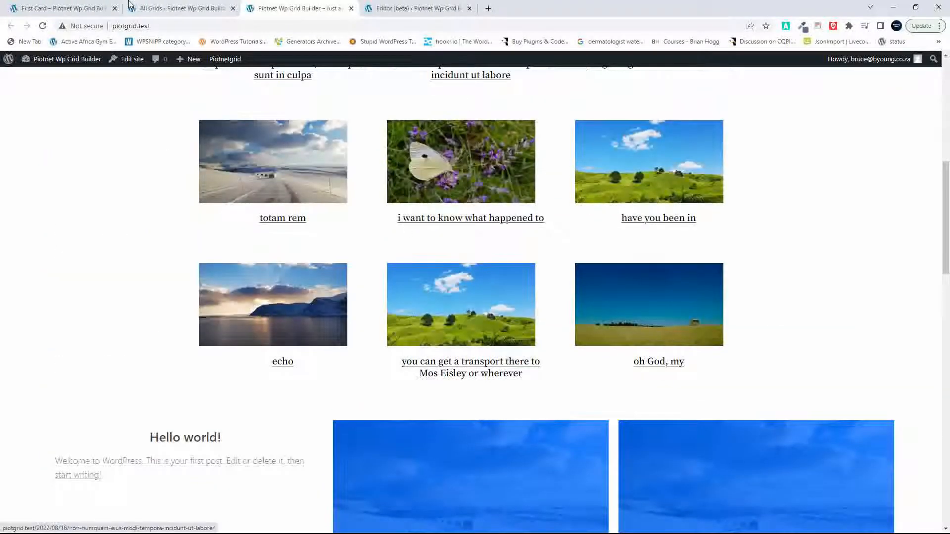
click(49, 9)
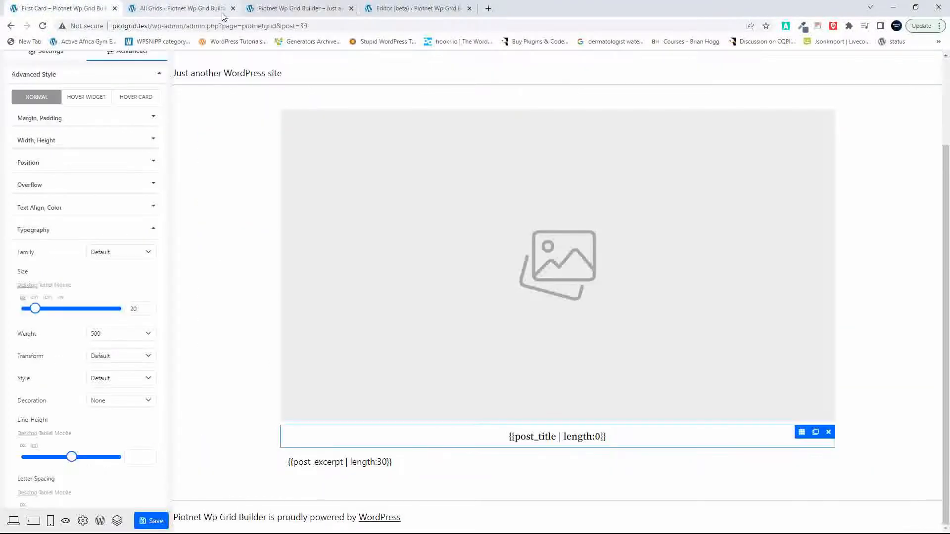
click(278, 8)
Step: Move the column holding the shortcode into the upper Columns block of the Home template, after the Piotnetgrid column
click(447, 5)
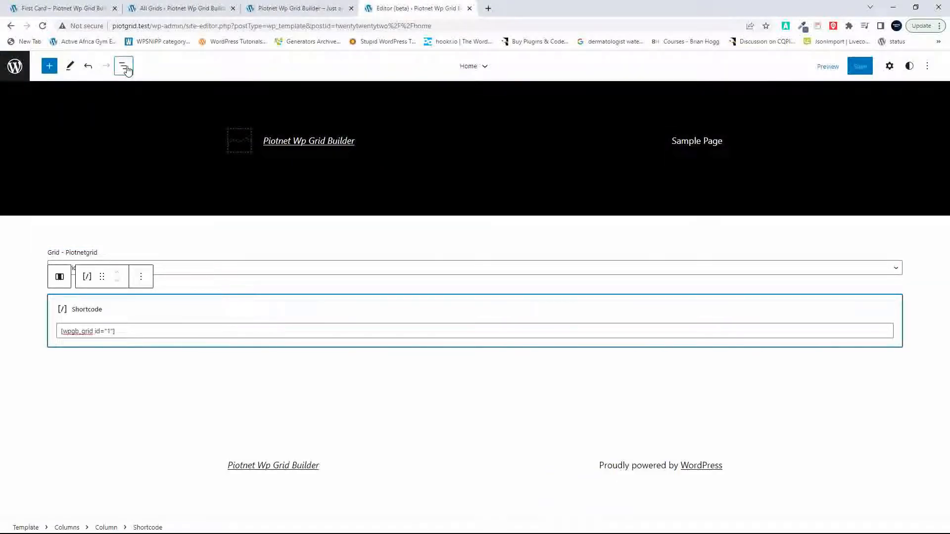
click(126, 70)
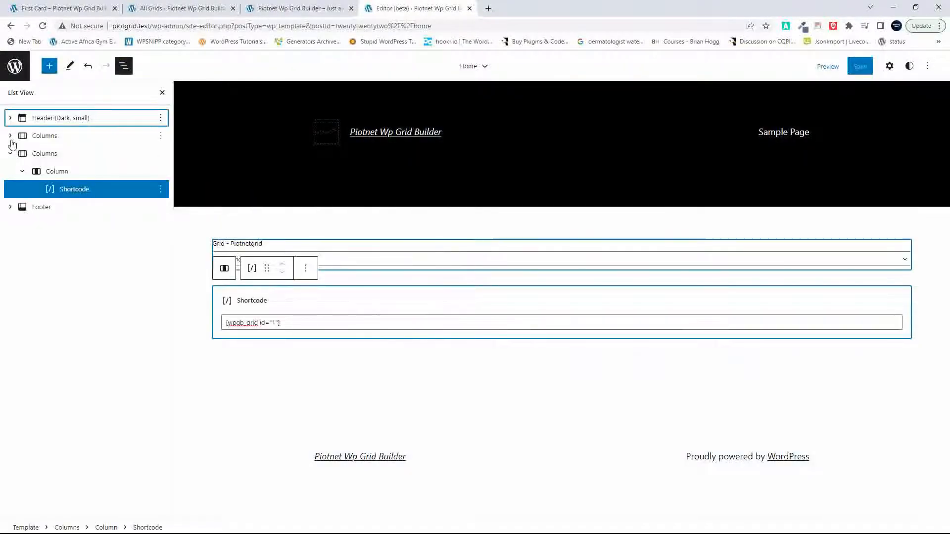
click(10, 137)
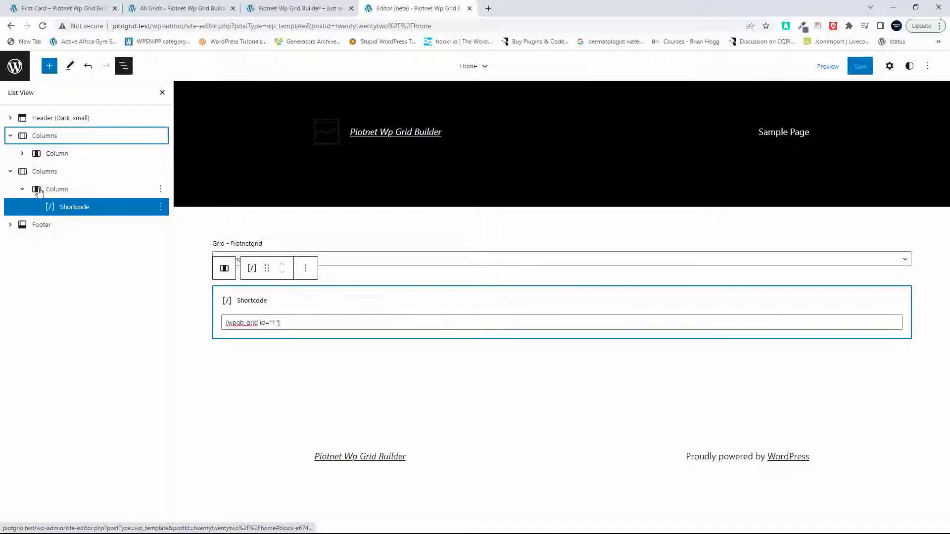
drag(39, 192, 42, 150)
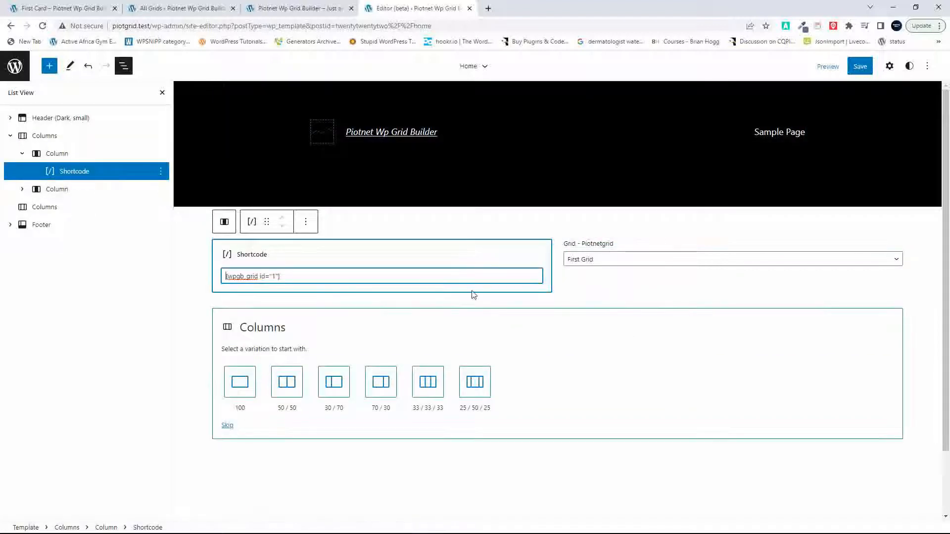
click(38, 154)
mouse_move(36, 155)
mouse_down()
mouse_move(37, 198)
mouse_move(41, 174)
mouse_move(60, 174)
mouse_move(38, 175)
mouse_move(59, 194)
mouse_move(38, 174)
mouse_up()
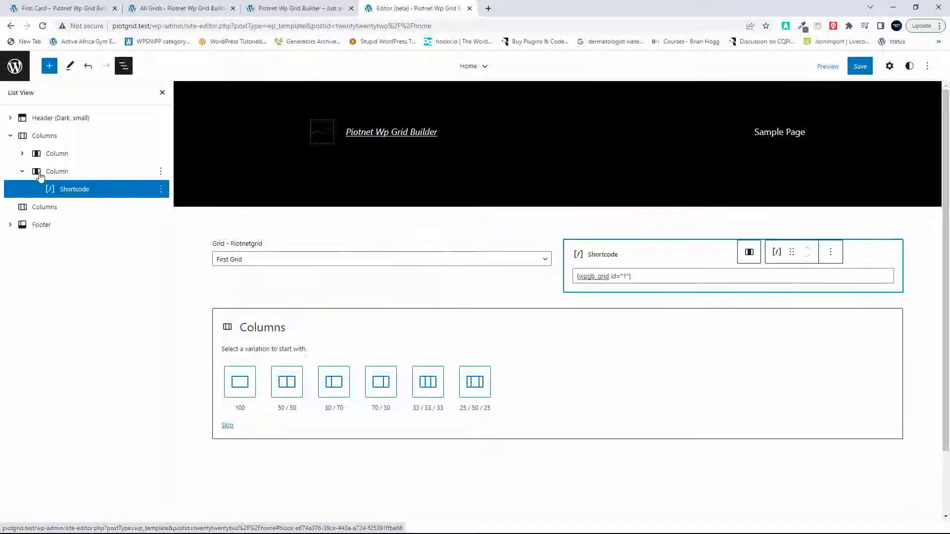
Step: Check the transform options of the upper Columns block and show its block settings
click(45, 137)
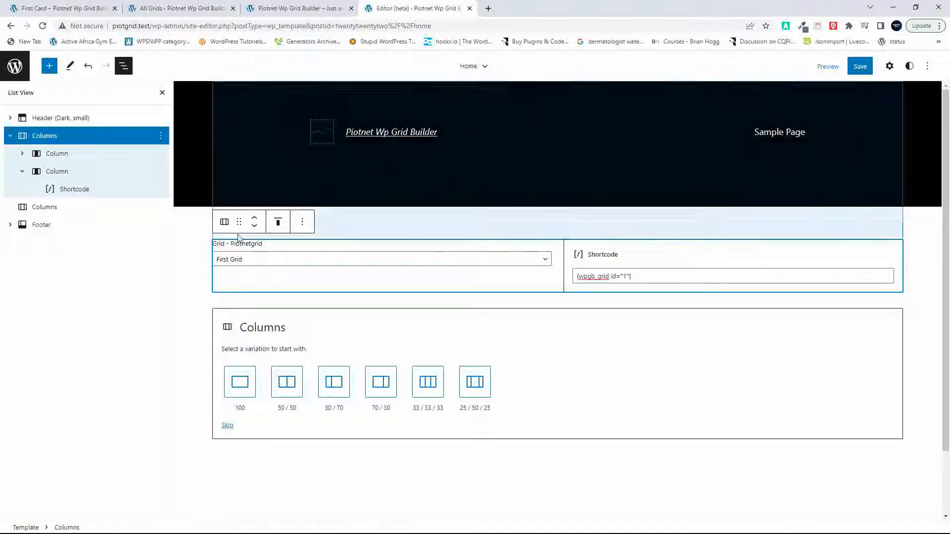
click(225, 225)
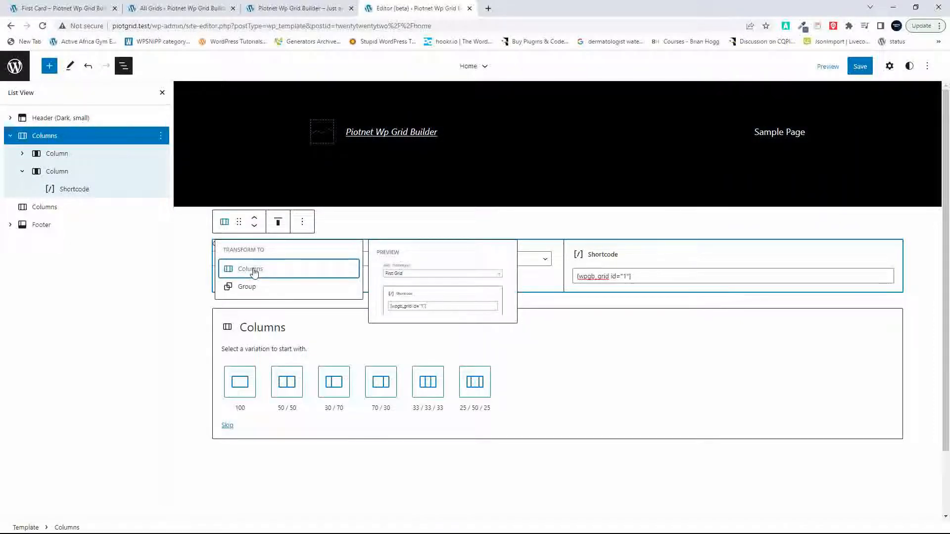
click(658, 371)
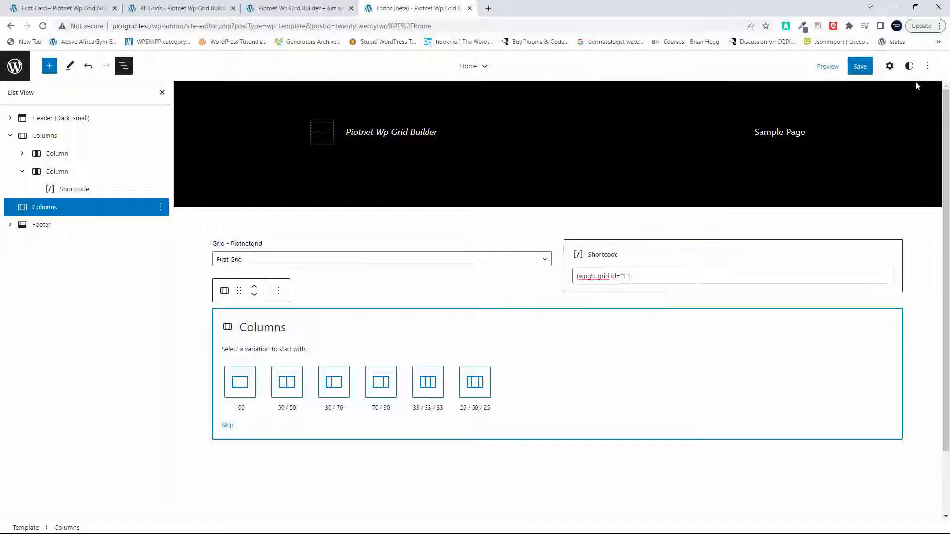
click(889, 67)
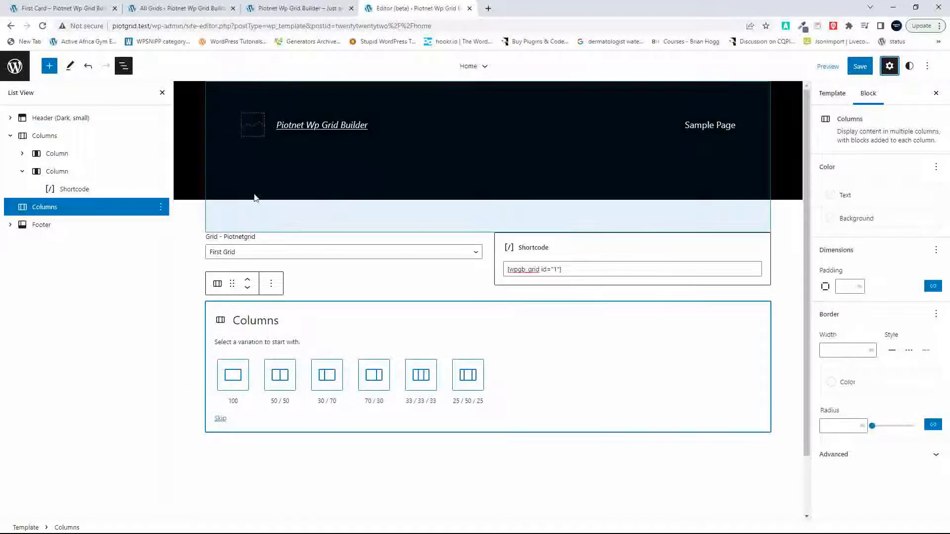
click(51, 143)
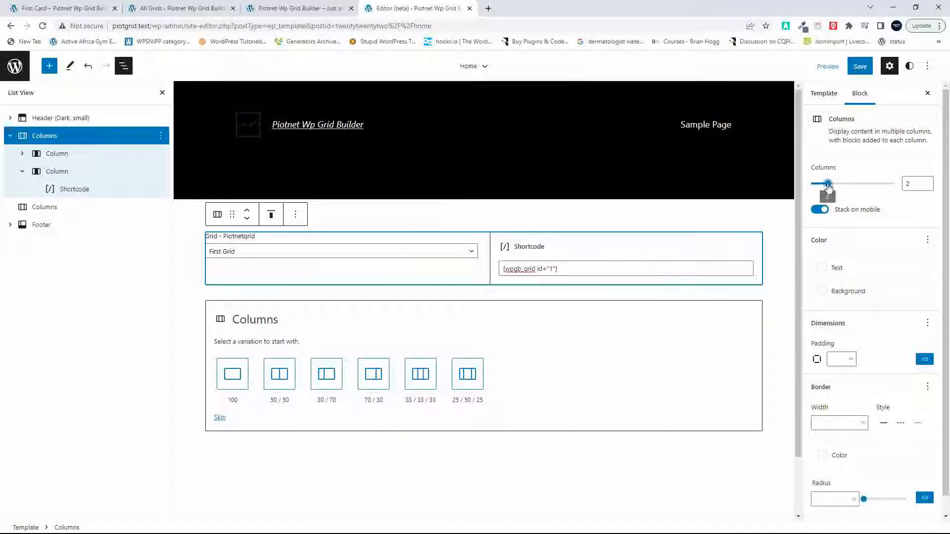
Step: Reduce the upper Columns block to 1 column, removing the shortcode column, and save the Home template
drag(828, 184, 810, 188)
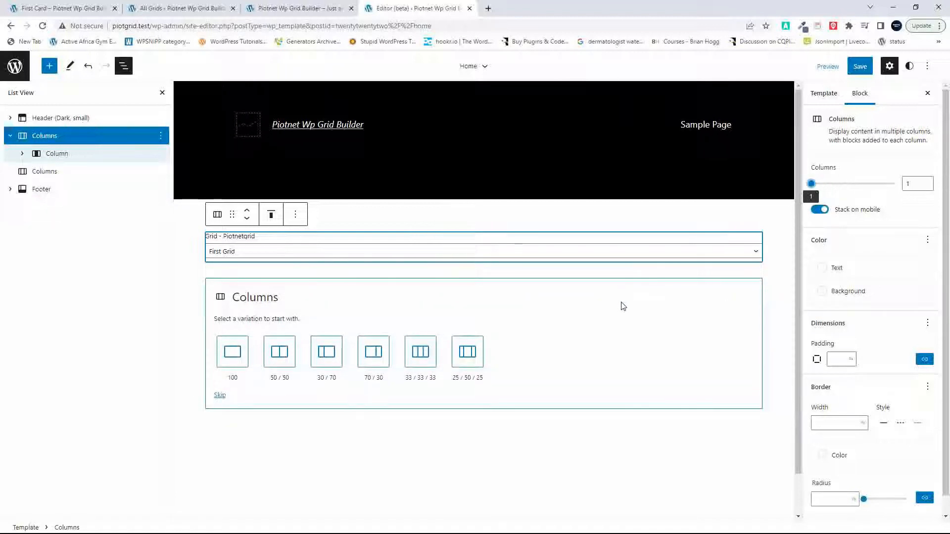
click(860, 66)
click(840, 68)
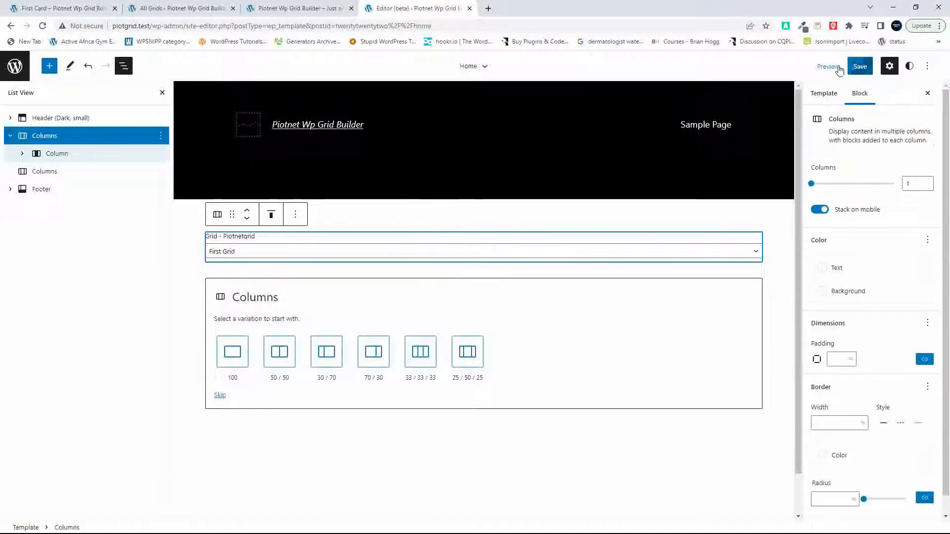
Step: Reload the site's front page, examine the Piotnet grid and the area beneath it, and glance at the Gridbuilder grids list
click(300, 9)
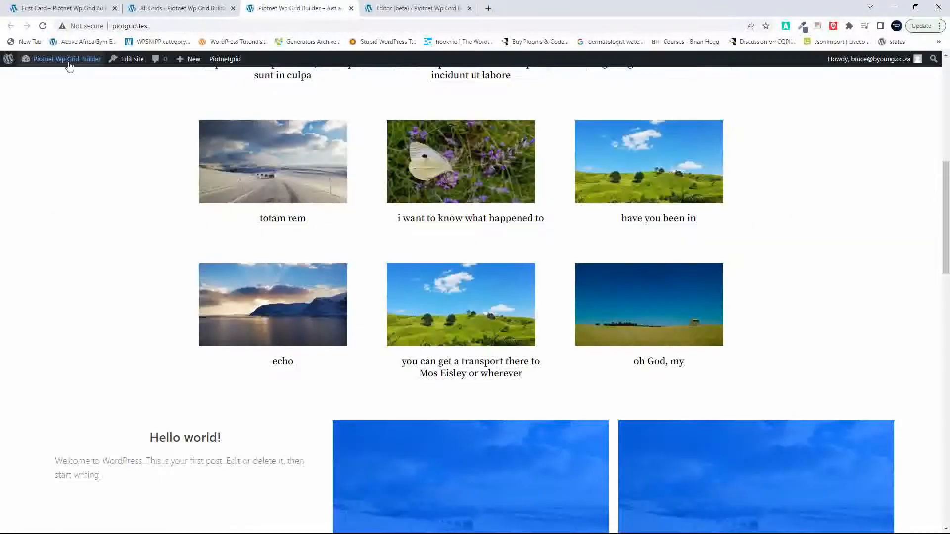
click(42, 25)
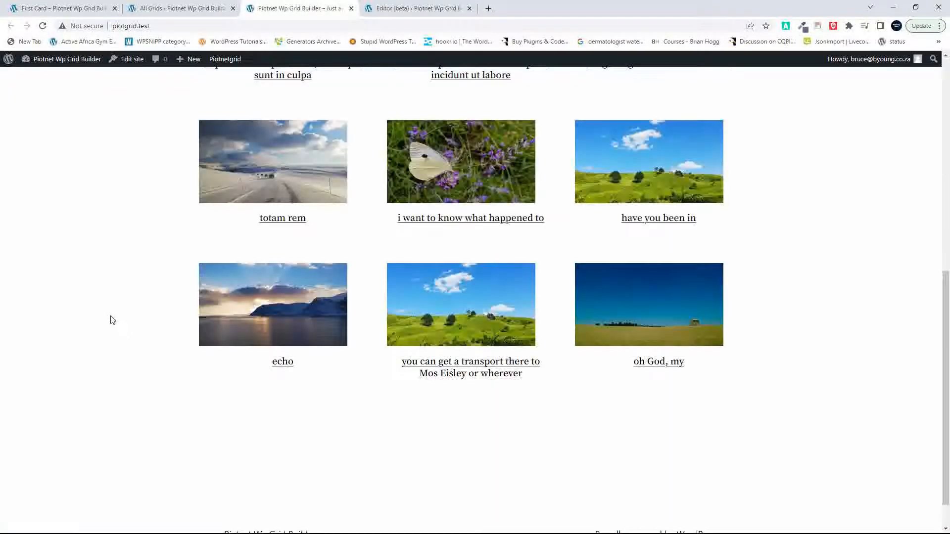
scroll(113, 321, down, 1)
scroll(113, 321, up, 10)
scroll(113, 321, down, 9)
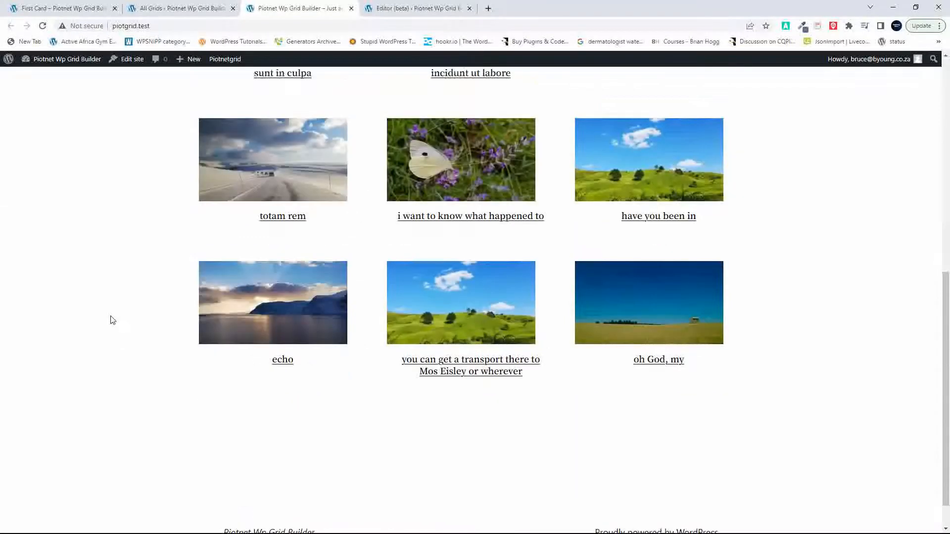
scroll(113, 321, up, 9)
click(178, 9)
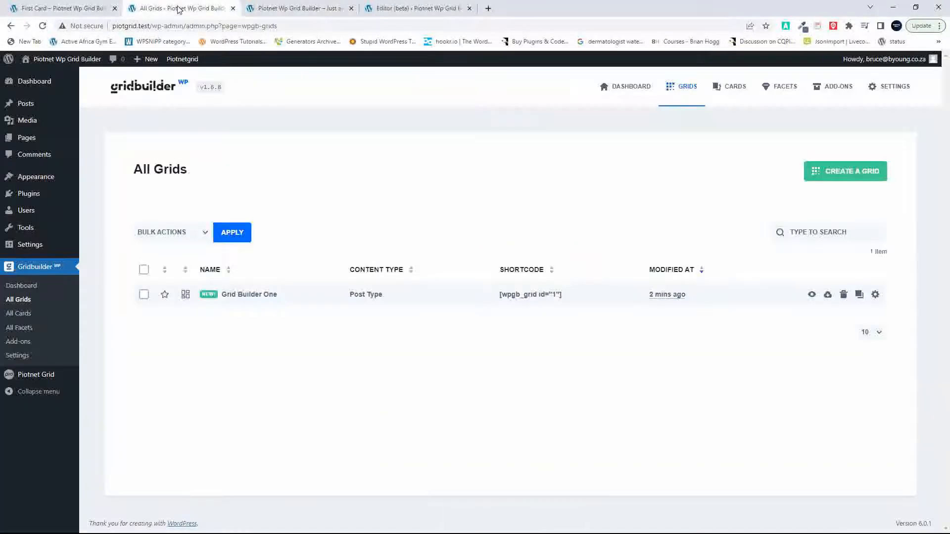
Step: Return to the Home template editor, select the column holding the Piotnetgrid block, and search the block library for "grid"
click(418, 8)
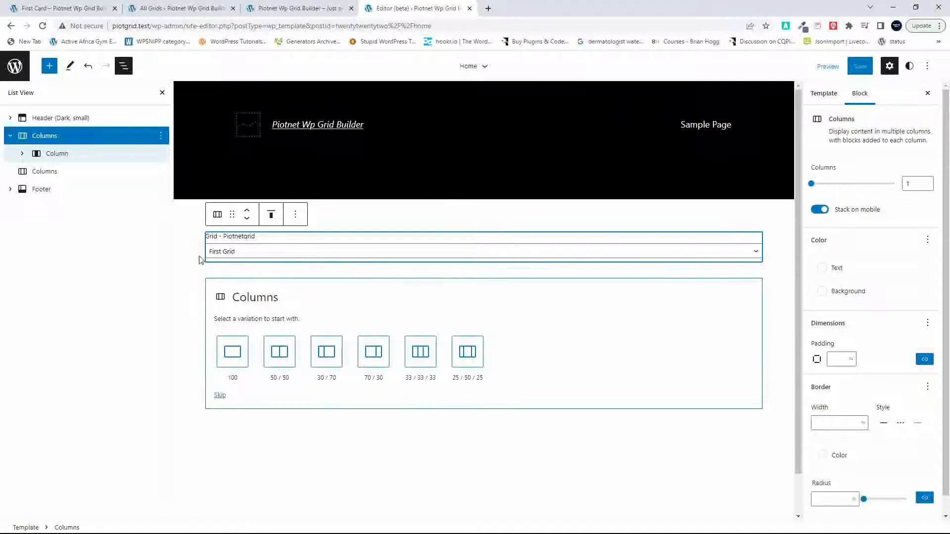
click(22, 155)
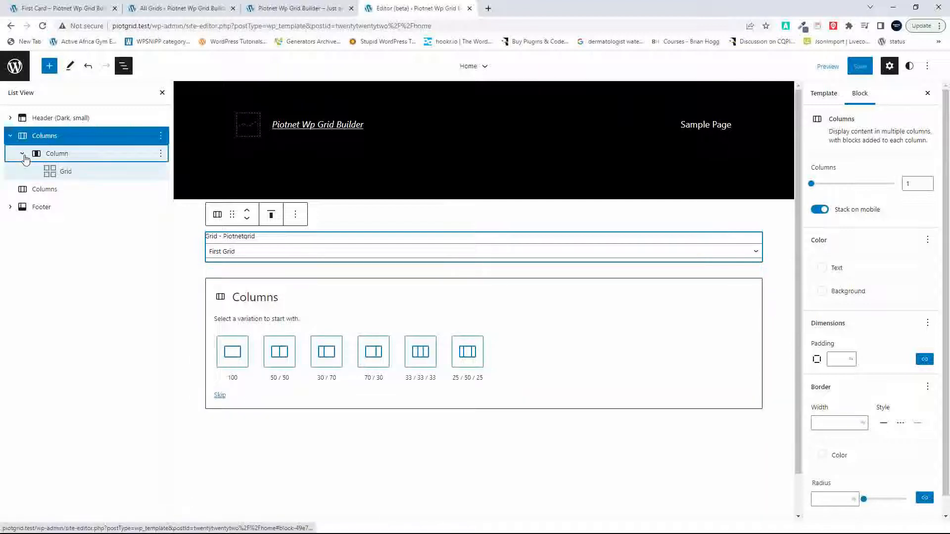
click(66, 172)
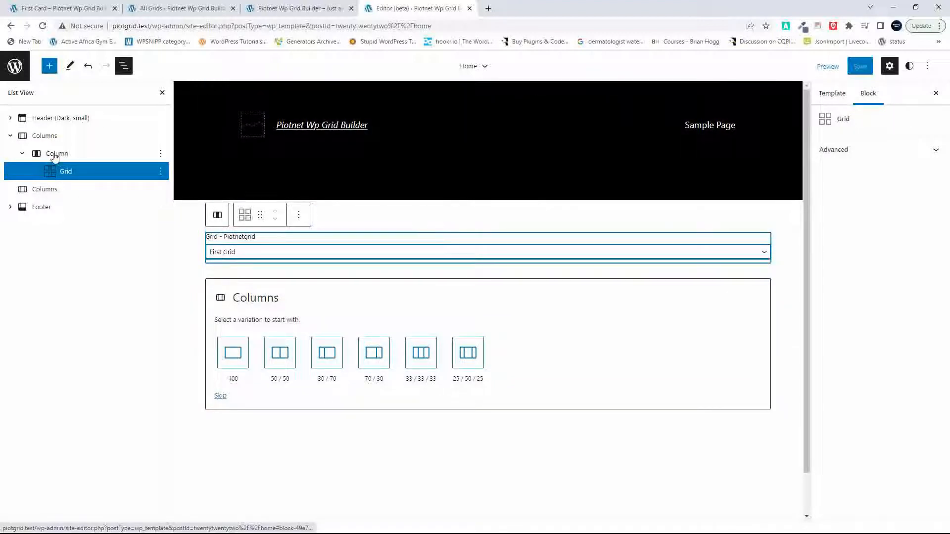
click(55, 156)
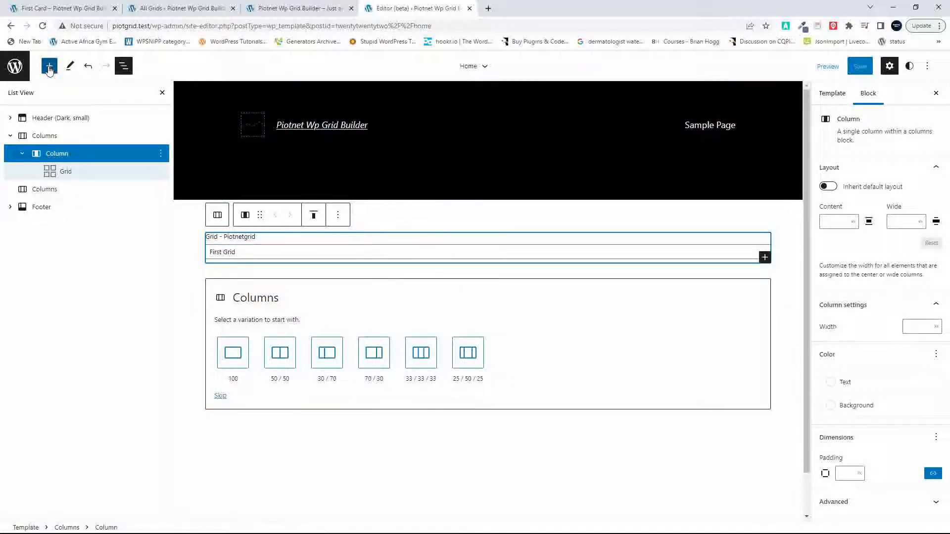
click(49, 68)
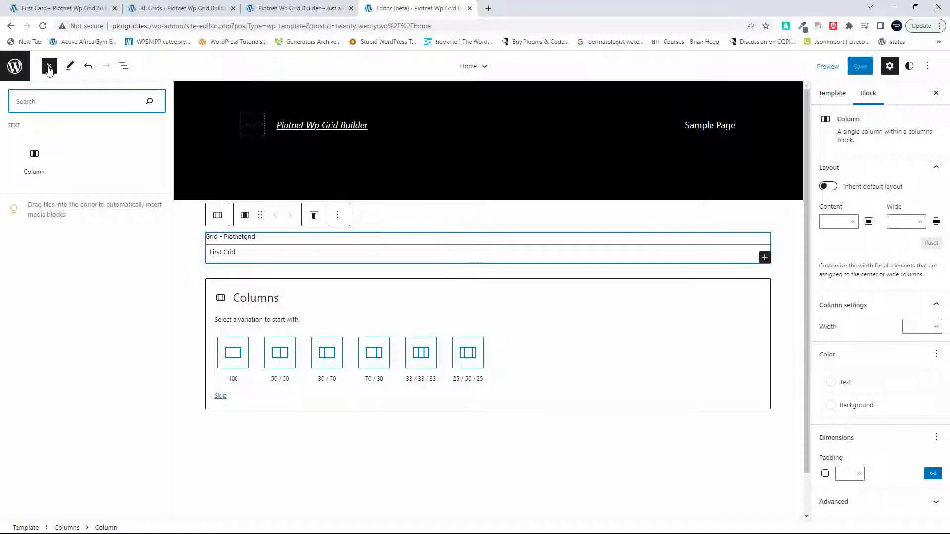
click(49, 67)
click(49, 67)
text(grid)
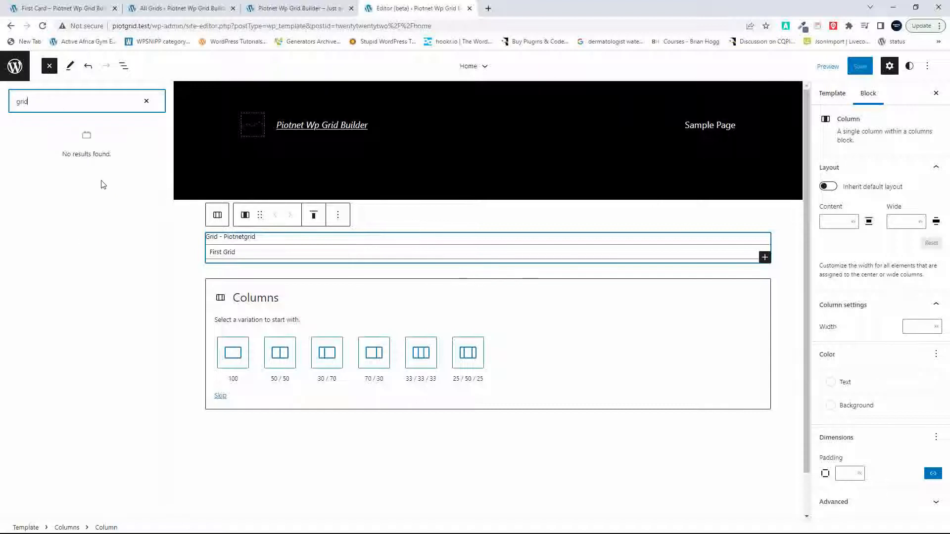
click(147, 103)
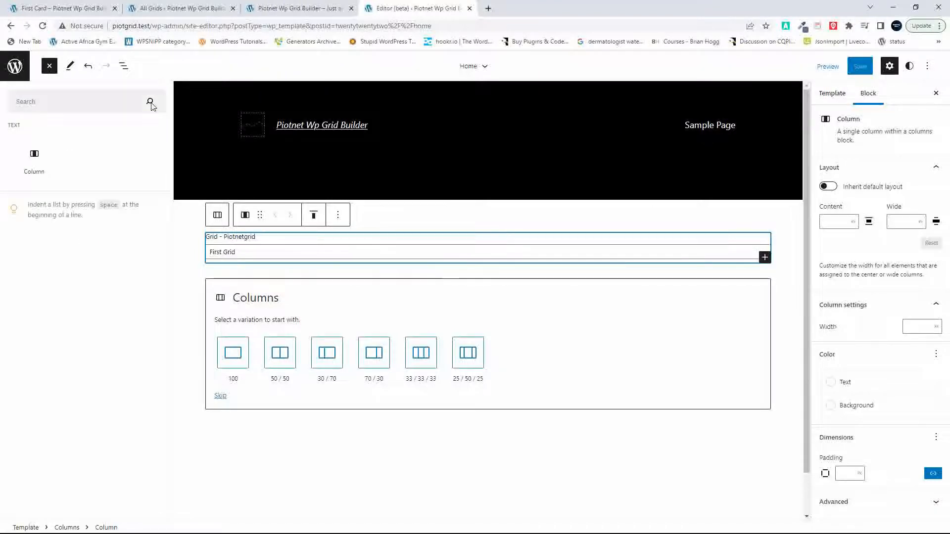
drag(150, 104, 85, 66)
click(51, 66)
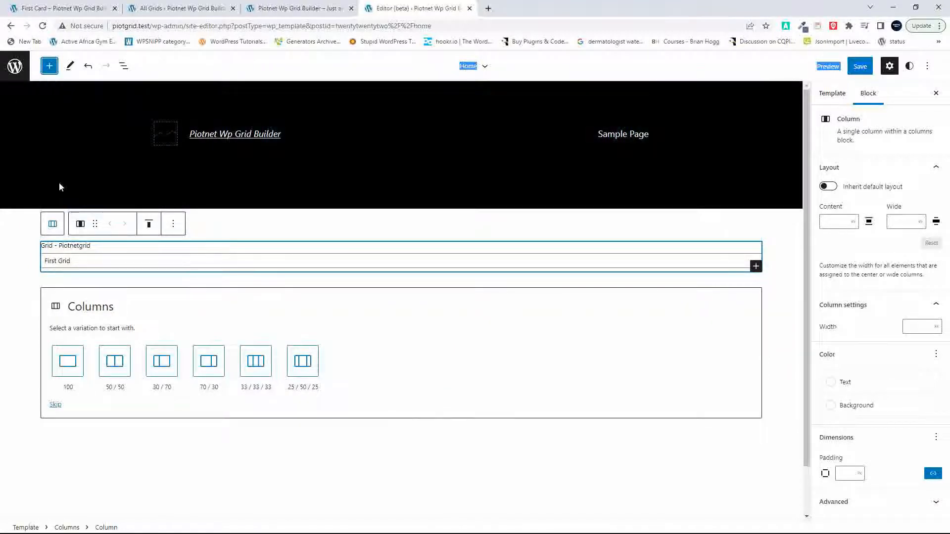
click(49, 67)
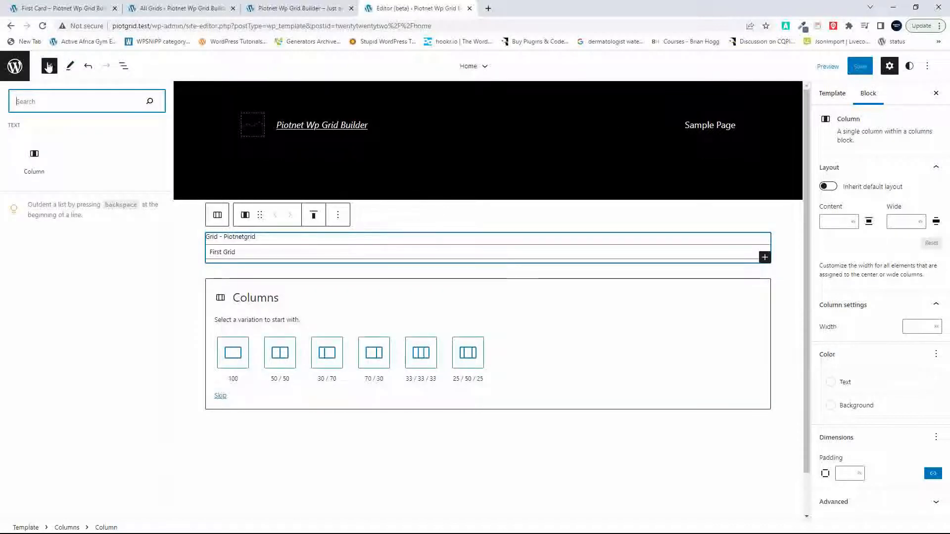
click(49, 66)
click(123, 66)
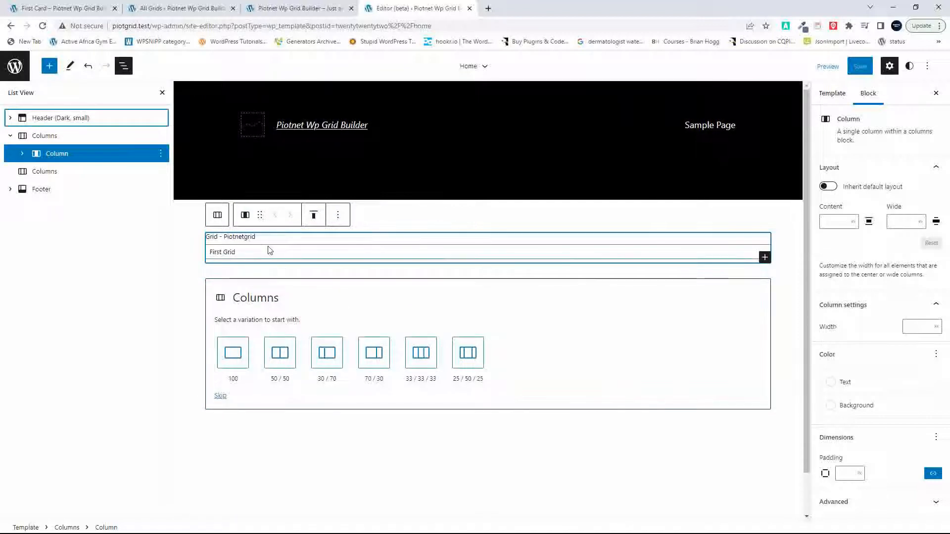
Step: Give the empty lower Columns block the one-column 100 layout
click(329, 303)
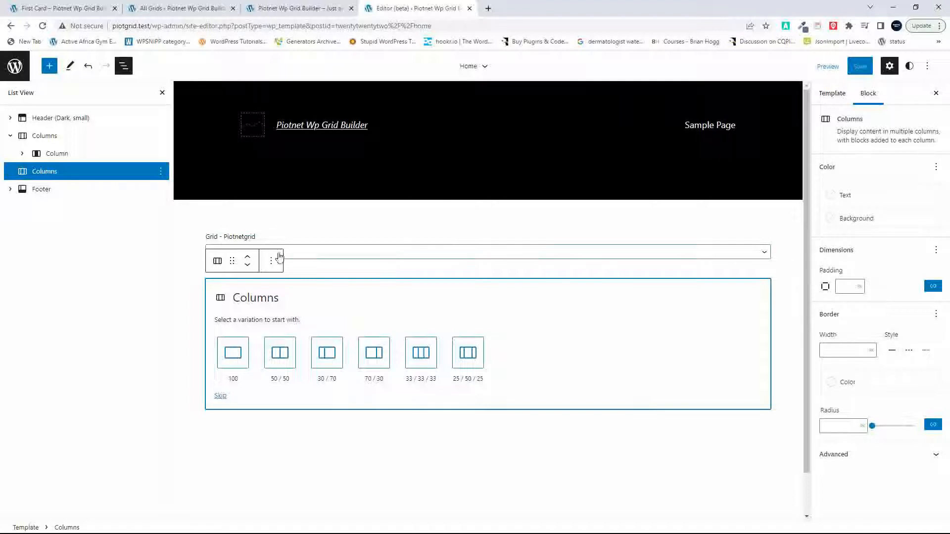
click(23, 157)
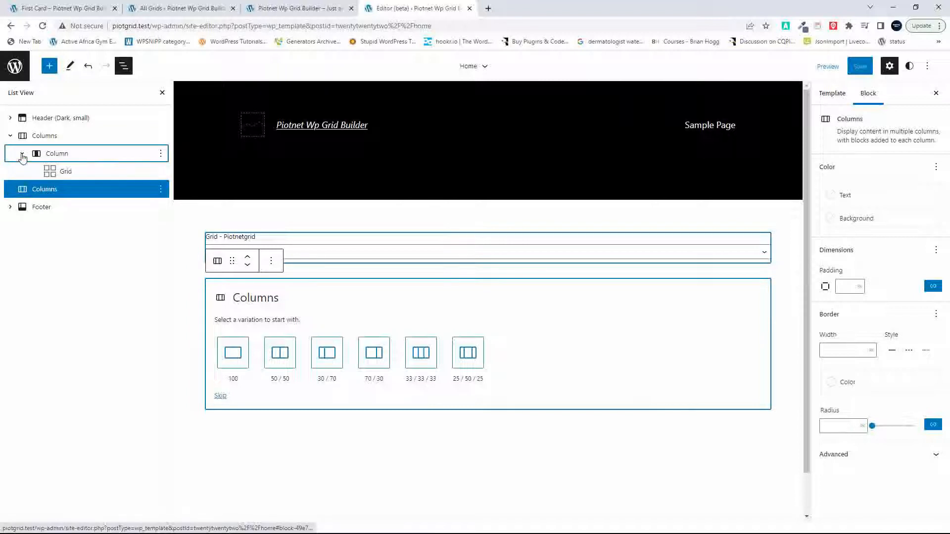
click(70, 177)
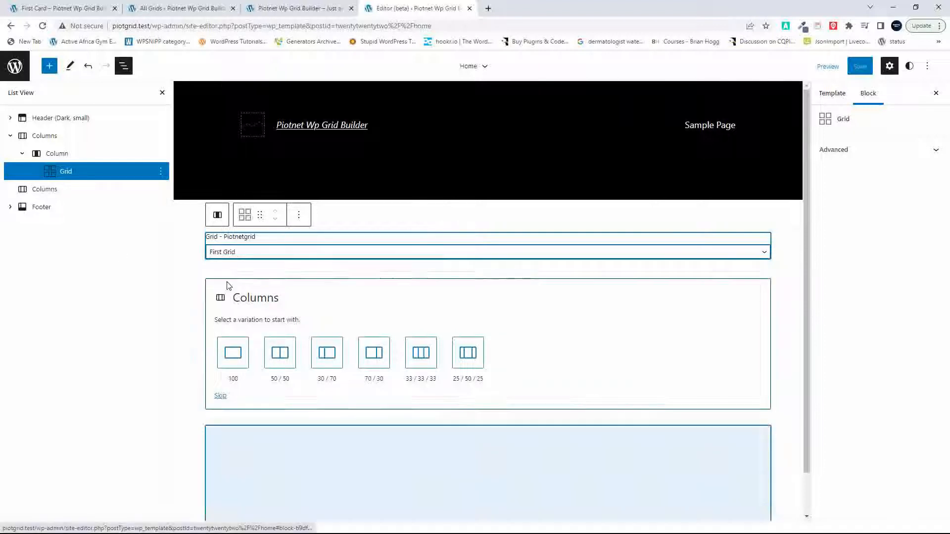
click(43, 187)
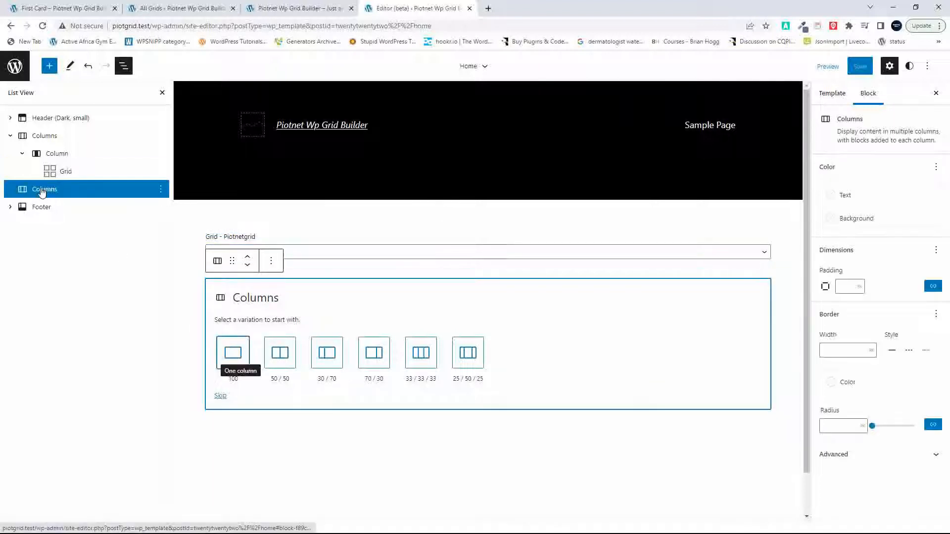
click(228, 351)
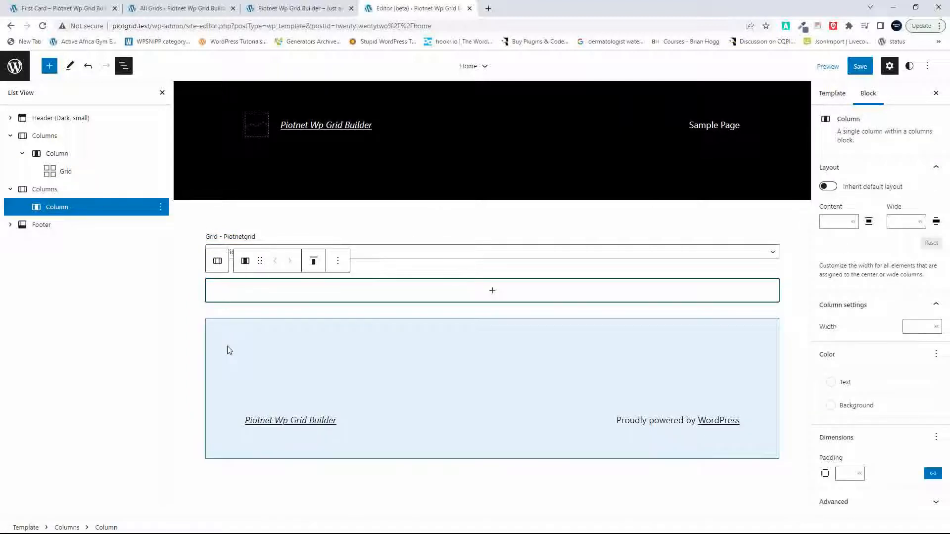
Step: Add the Gridbuilder WP Grid block to the lower column, assign the grid Grid Builder One, and save the Home template
click(493, 292)
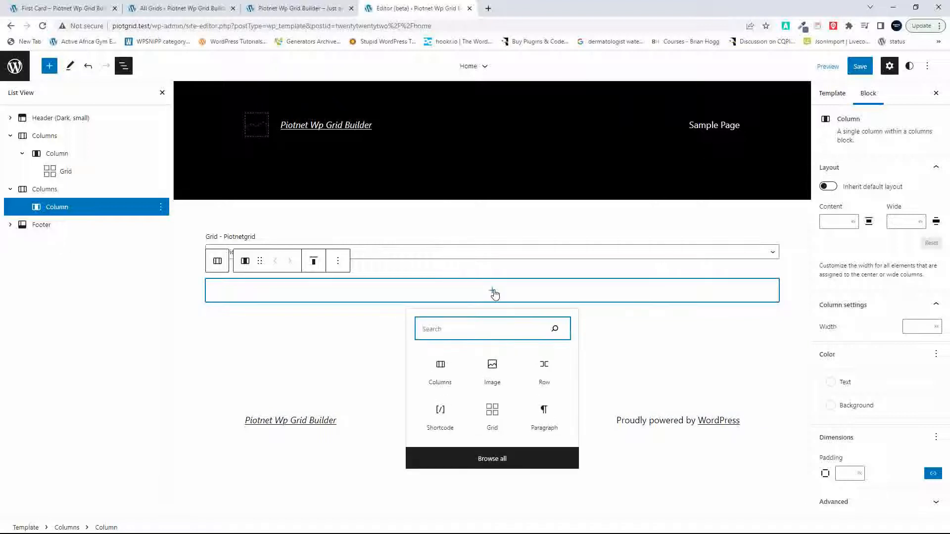
text(grid)
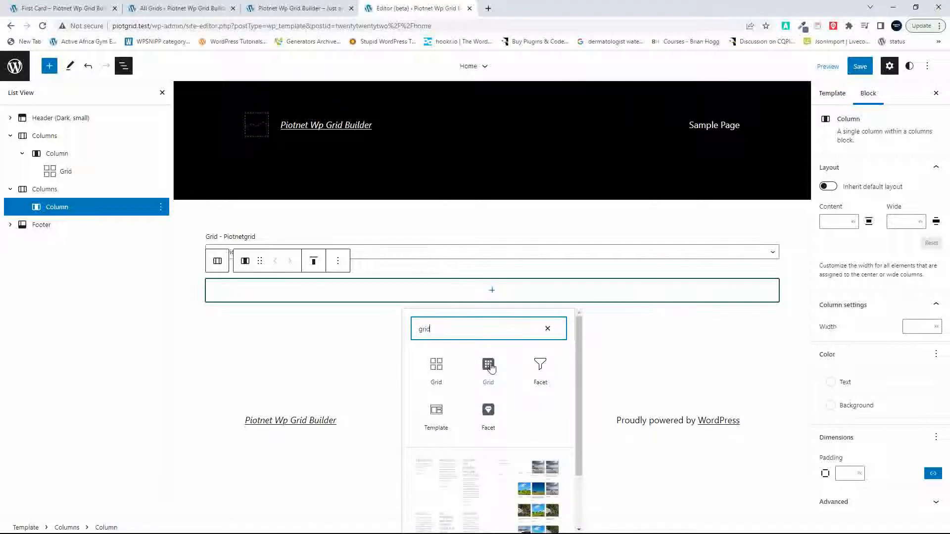
click(488, 366)
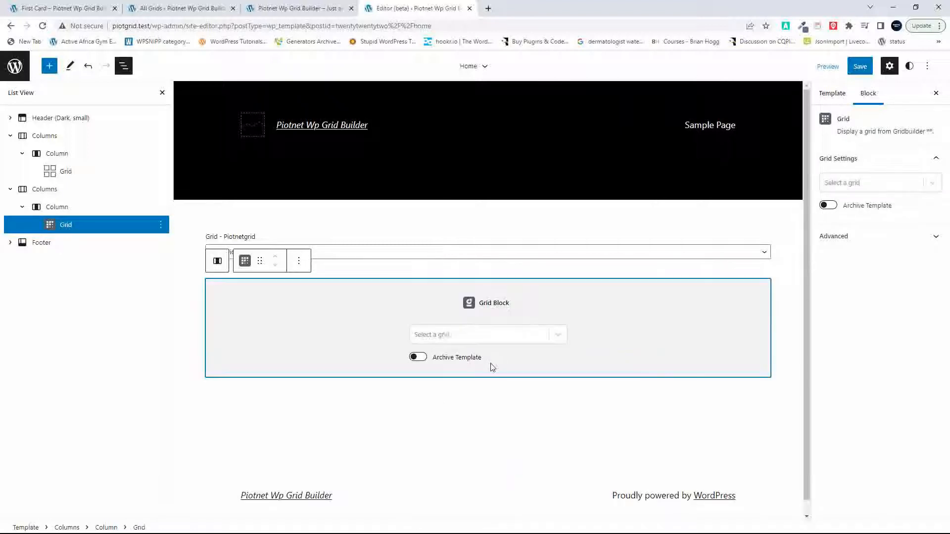
click(558, 335)
click(444, 360)
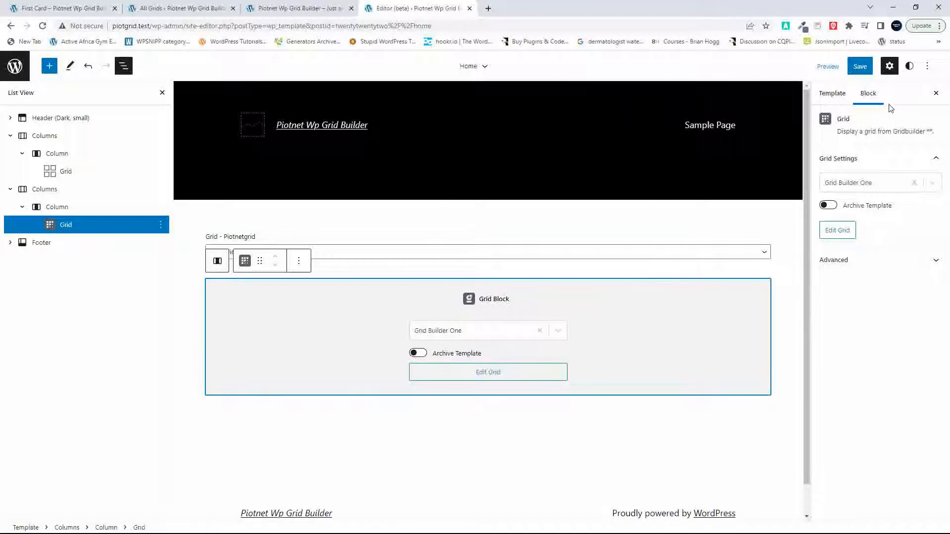
click(861, 66)
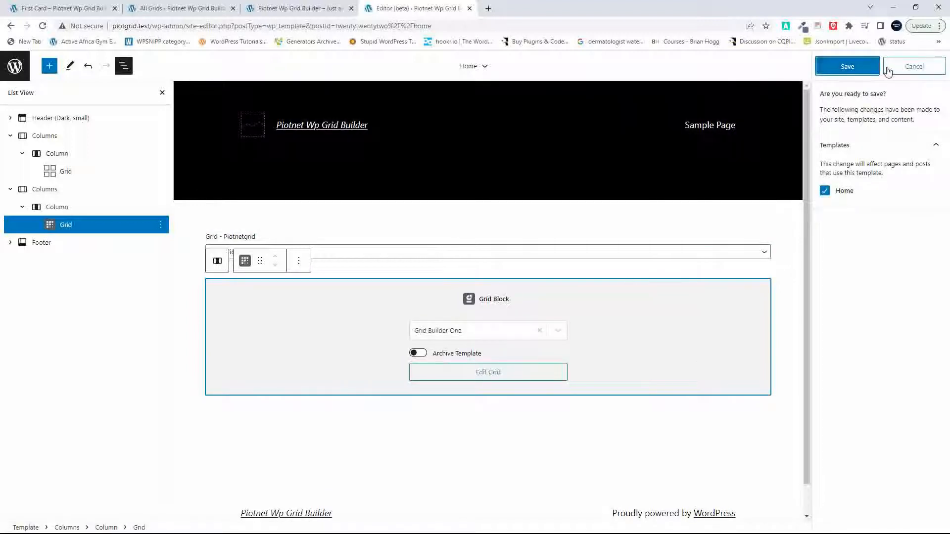
click(865, 67)
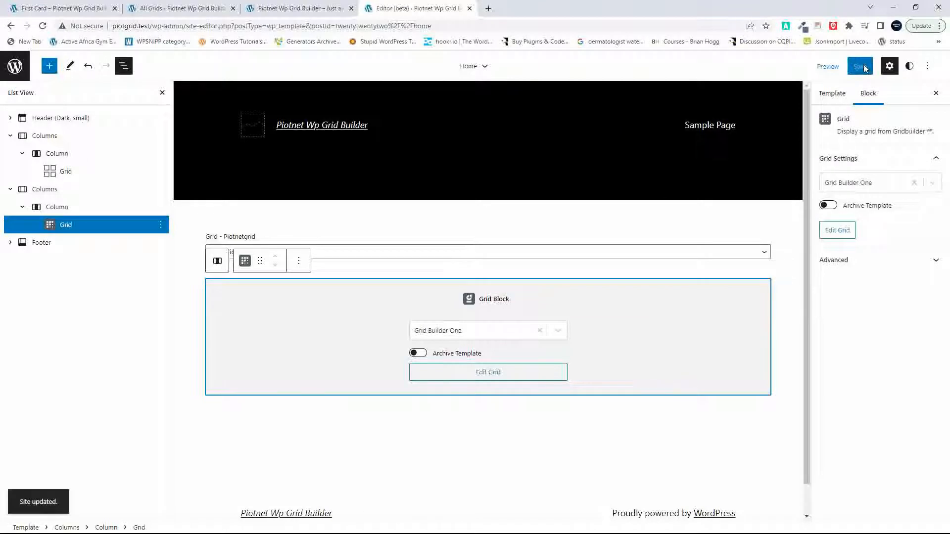
Step: Reload the site's front page, compare the Piotnet grid with the Gridbuilder grid beneath it, and return to the template editor
click(287, 8)
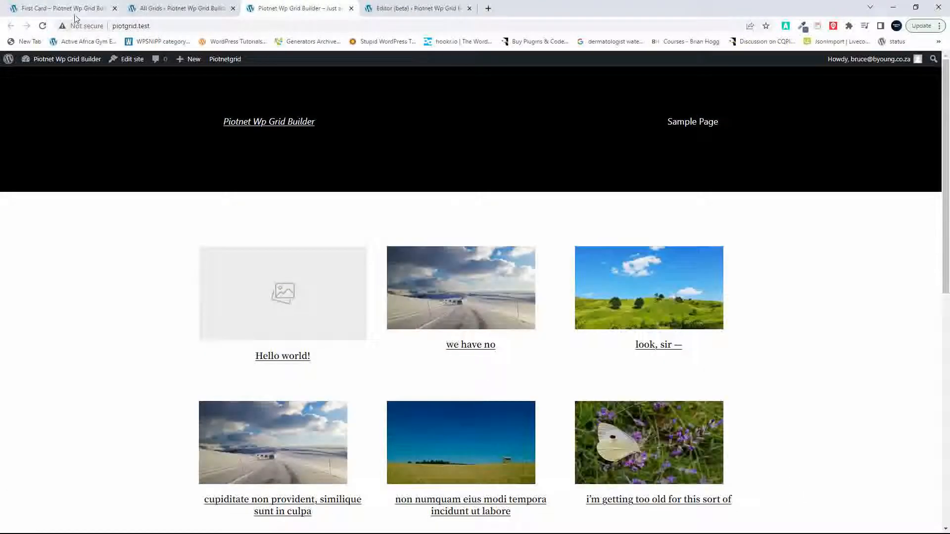
click(43, 26)
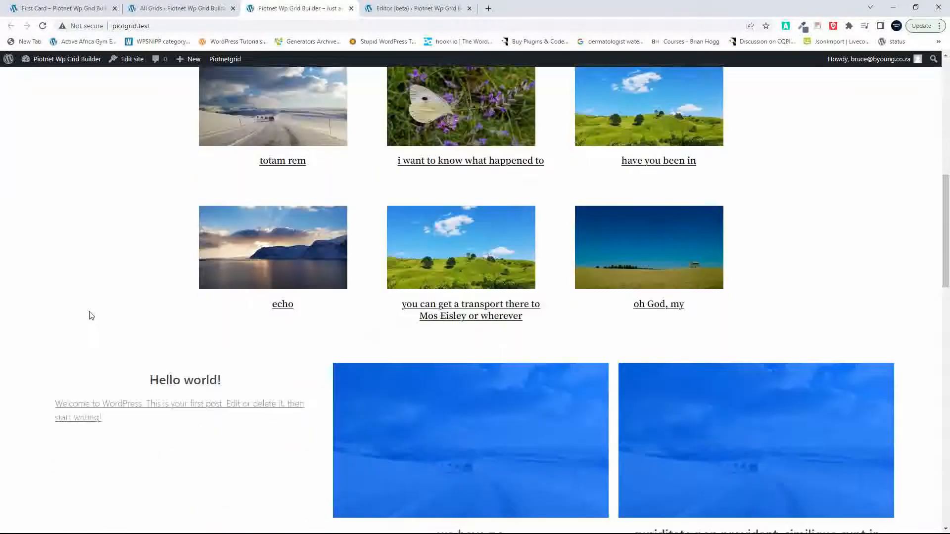
click(389, 8)
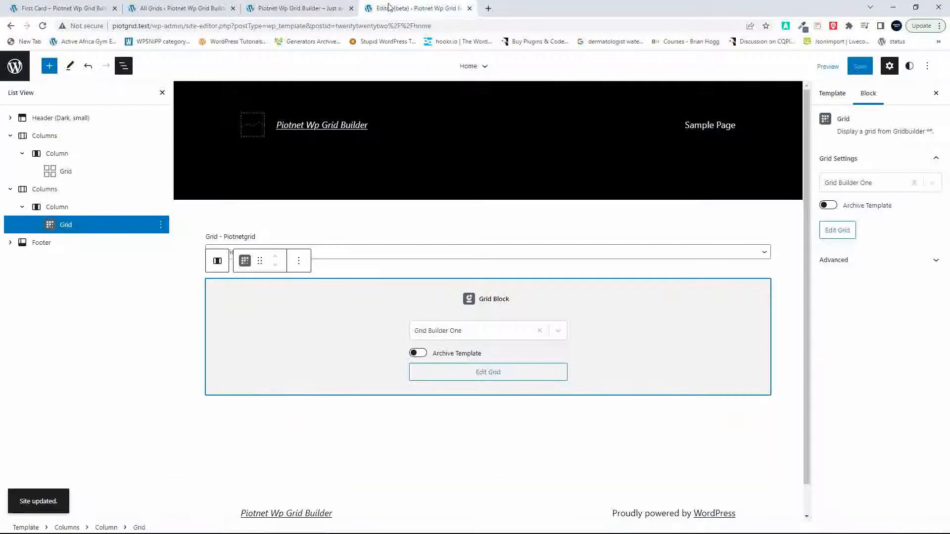
Step: Check the vertical alignment choices and block options of the lower Columns block and its inner column
click(50, 191)
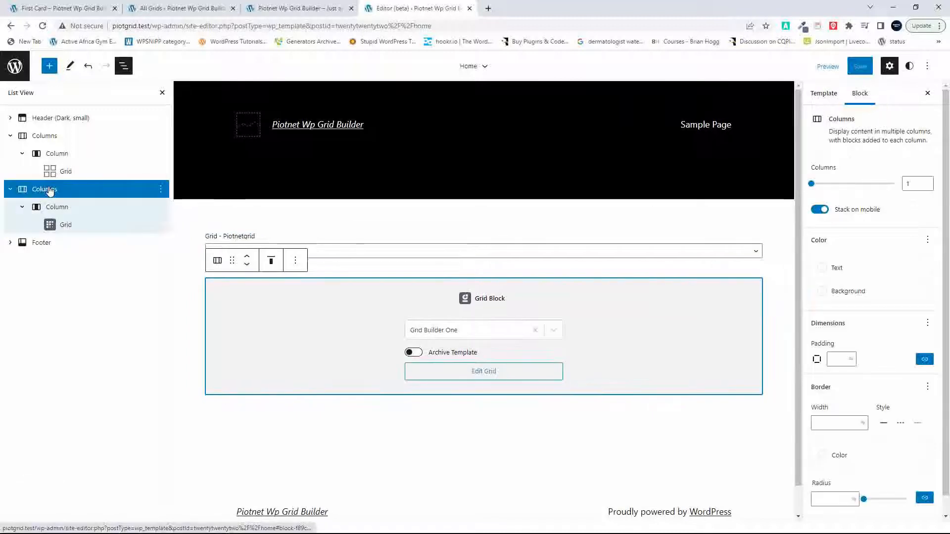
click(279, 263)
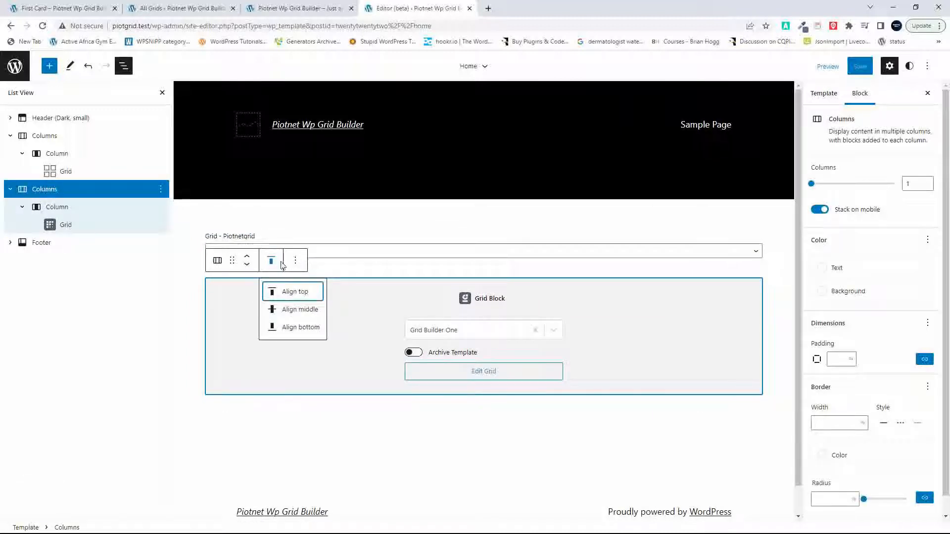
click(299, 263)
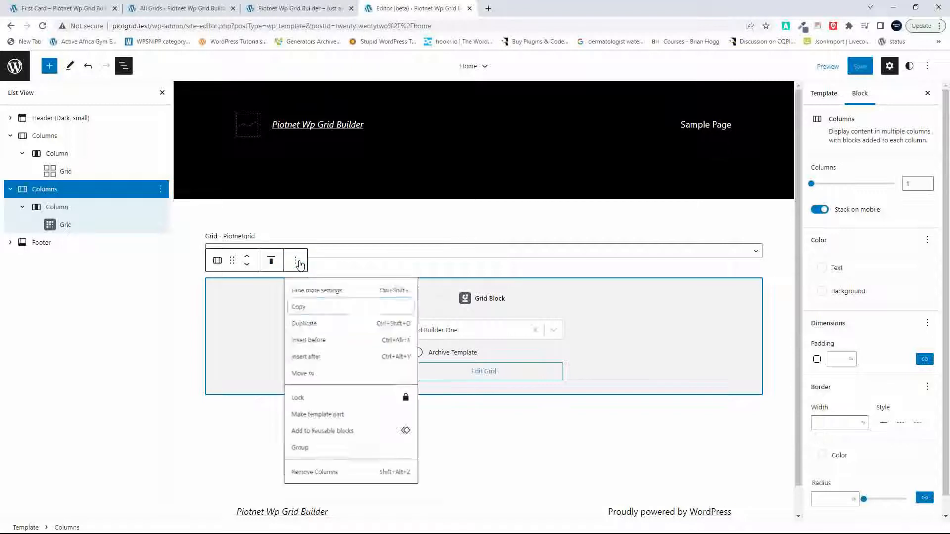
click(64, 213)
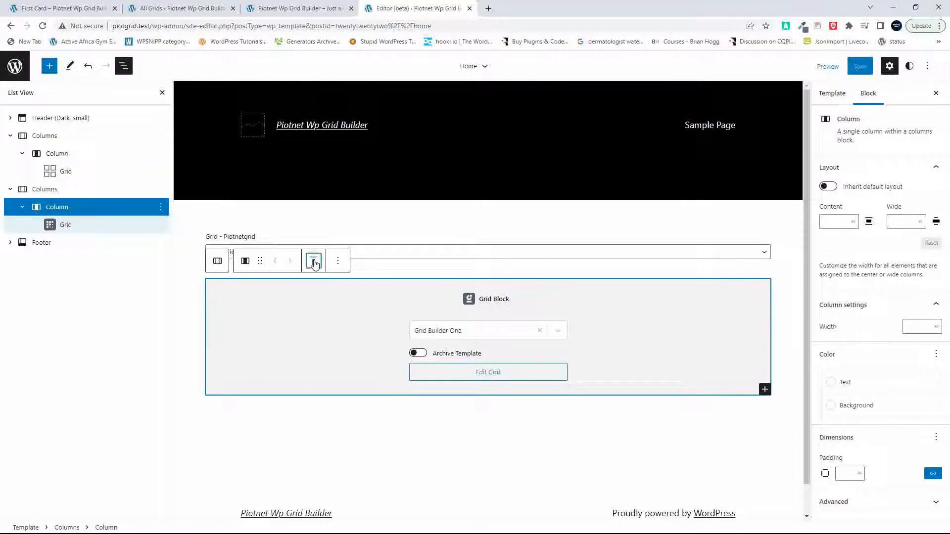
click(314, 263)
click(315, 264)
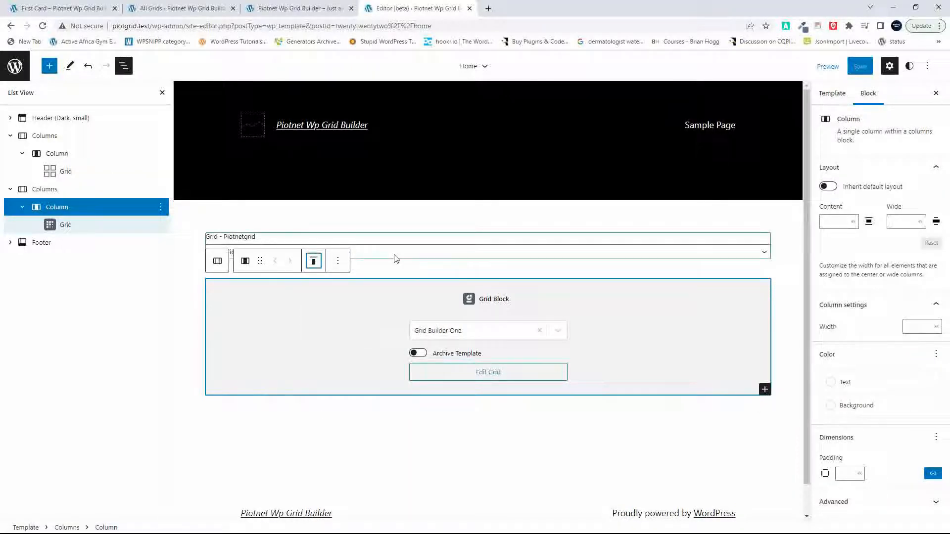
Step: Compare the settings of the two Columns blocks and check the upper one's vertical alignment choices and the Piotnet block's grid choices
click(44, 137)
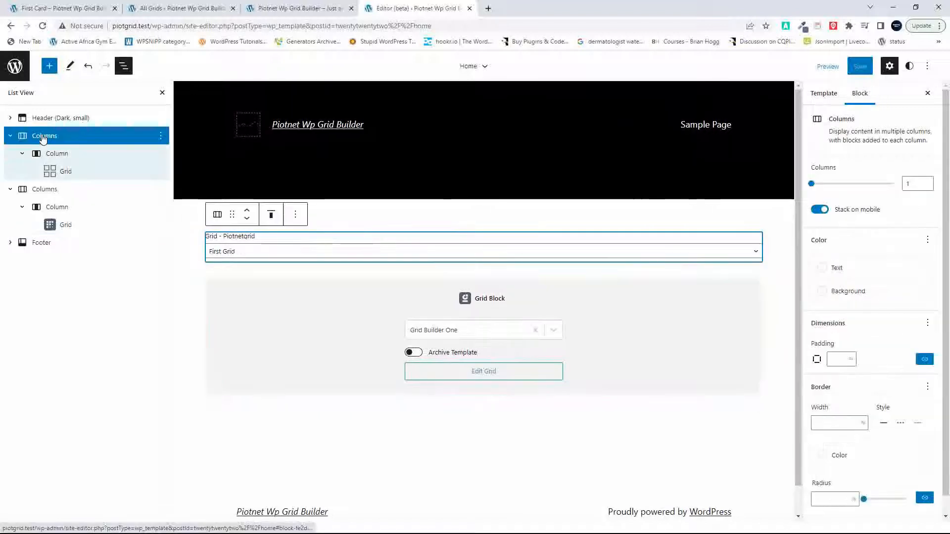
click(50, 190)
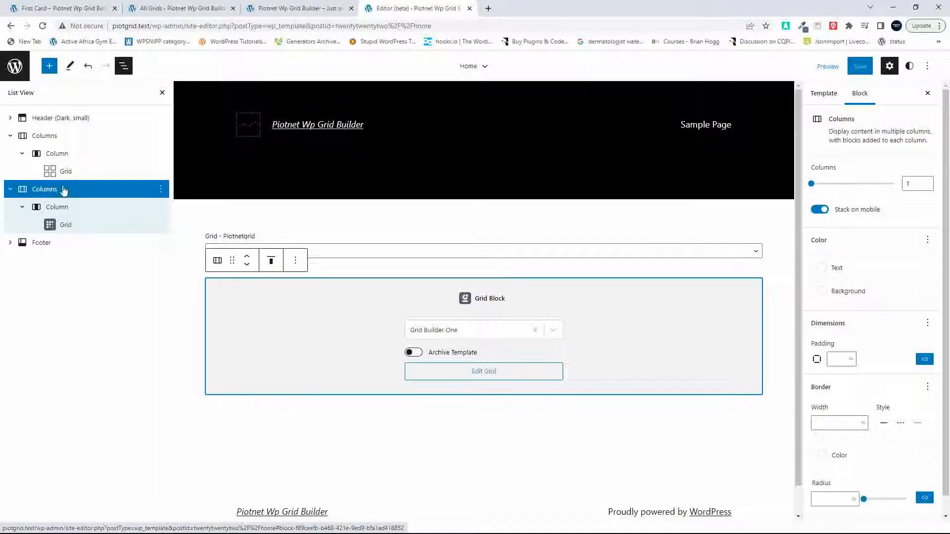
click(50, 137)
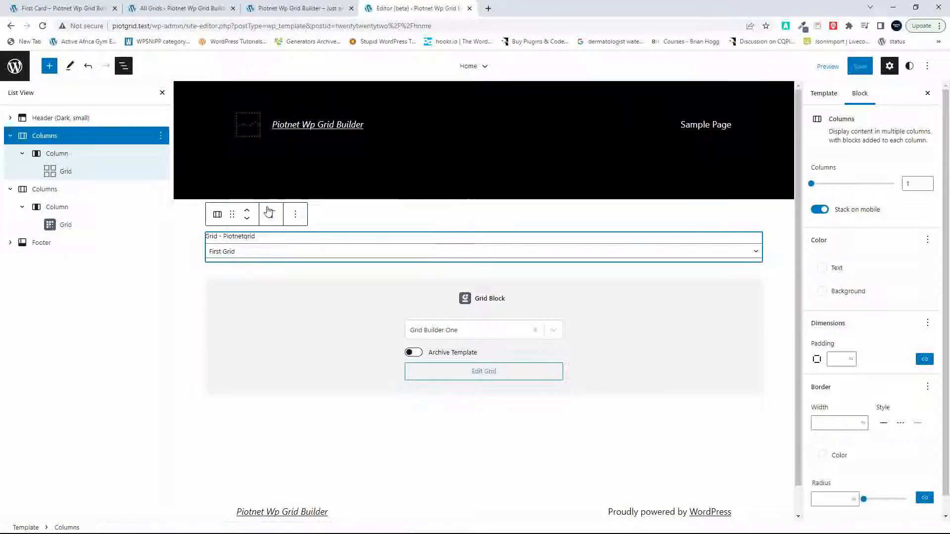
click(269, 213)
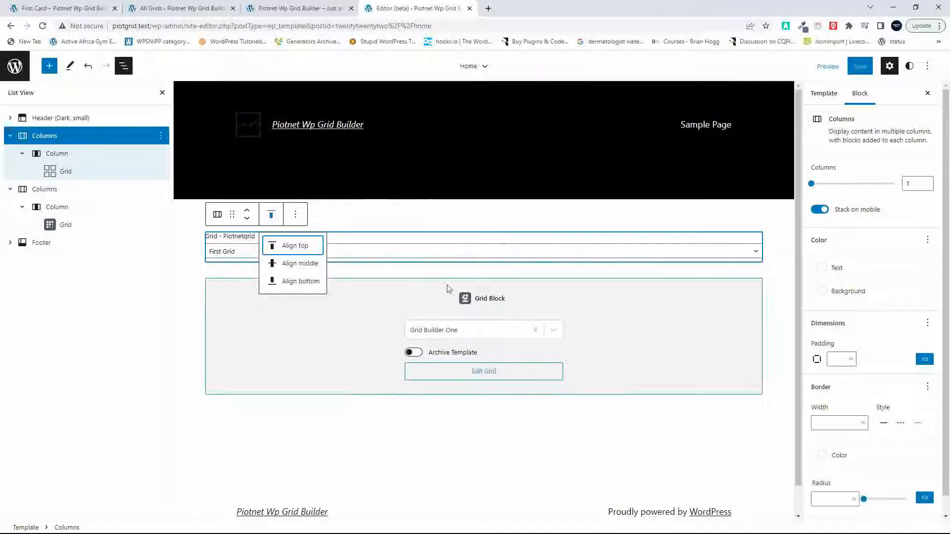
click(381, 285)
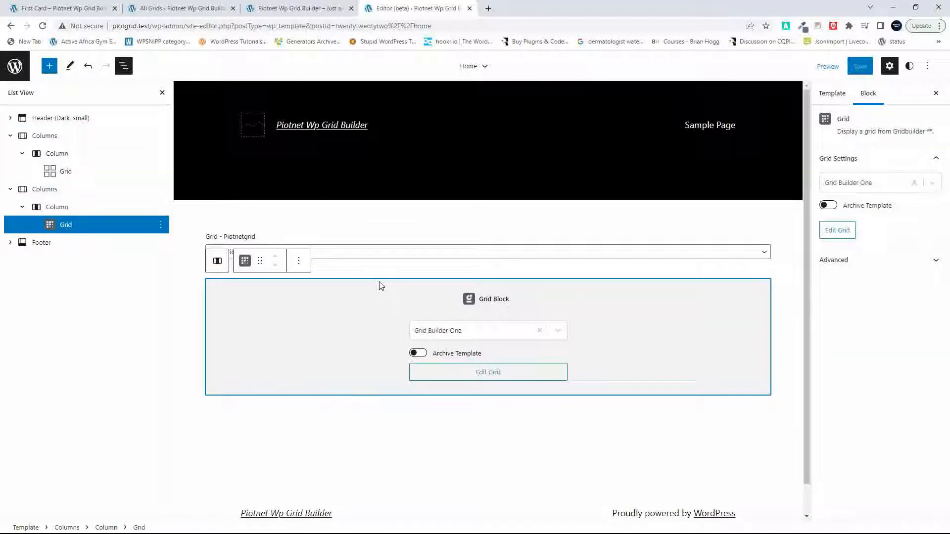
click(389, 257)
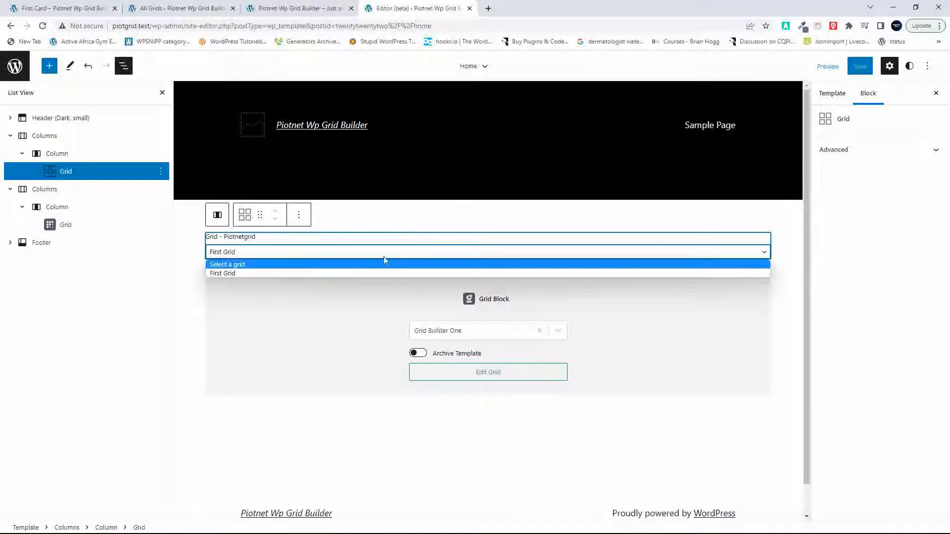
click(327, 352)
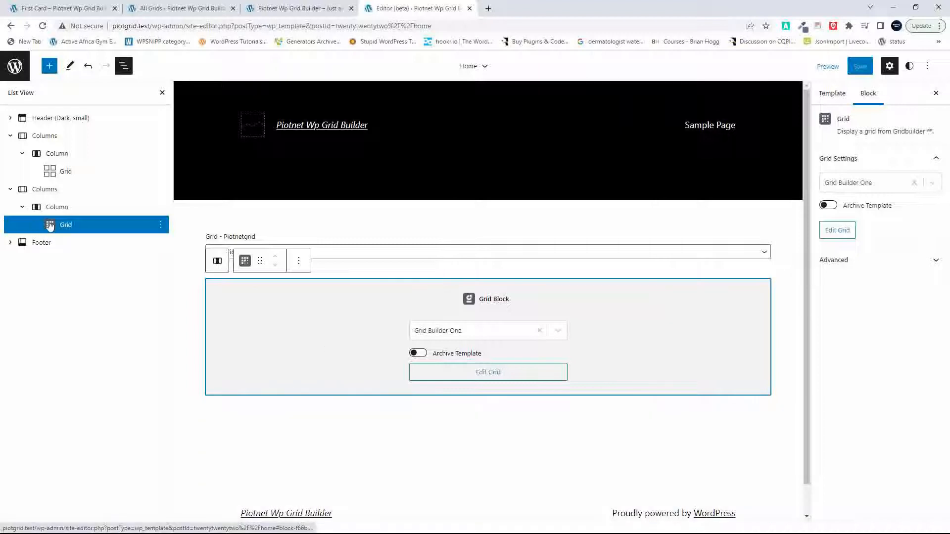
Step: Move the Gridbuilder Grid block into the upper column beneath the Piotnet Grid block and save the Home template
drag(50, 225, 56, 177)
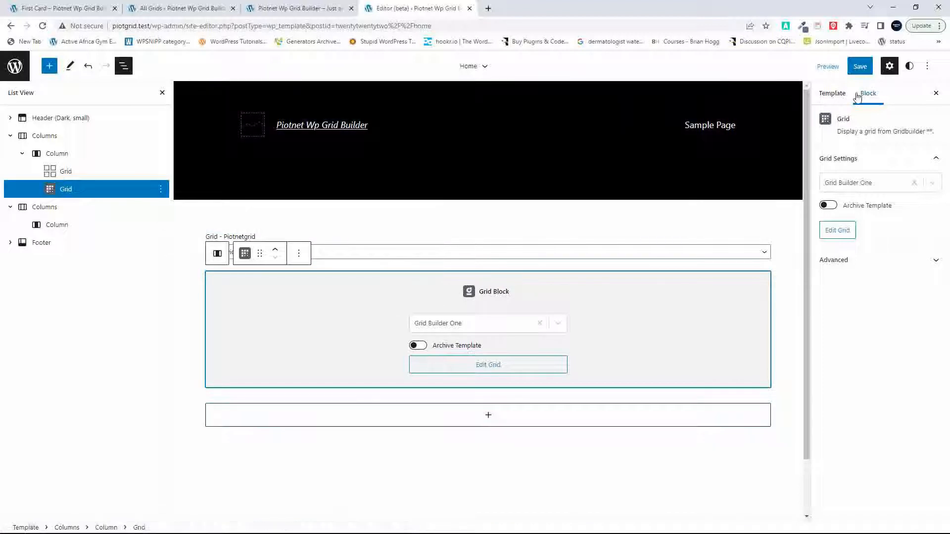
click(863, 68)
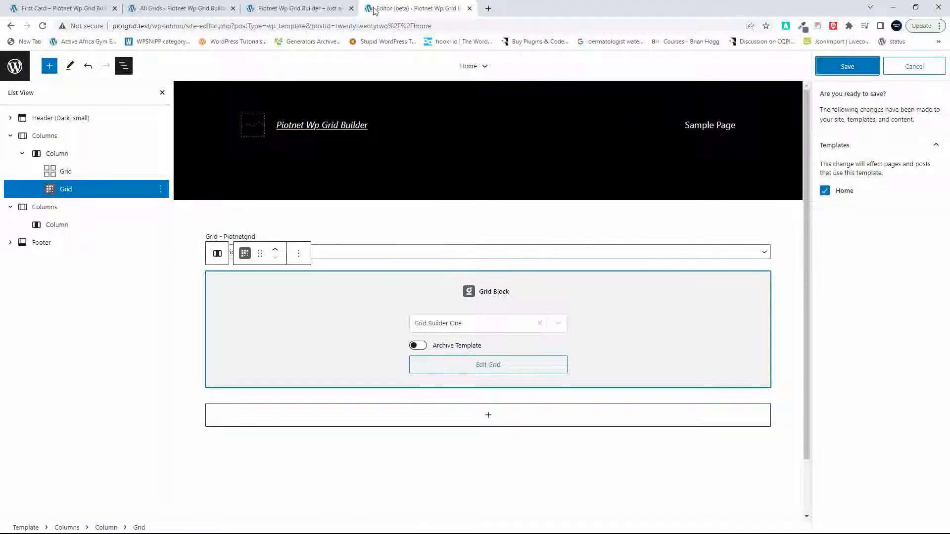
click(861, 61)
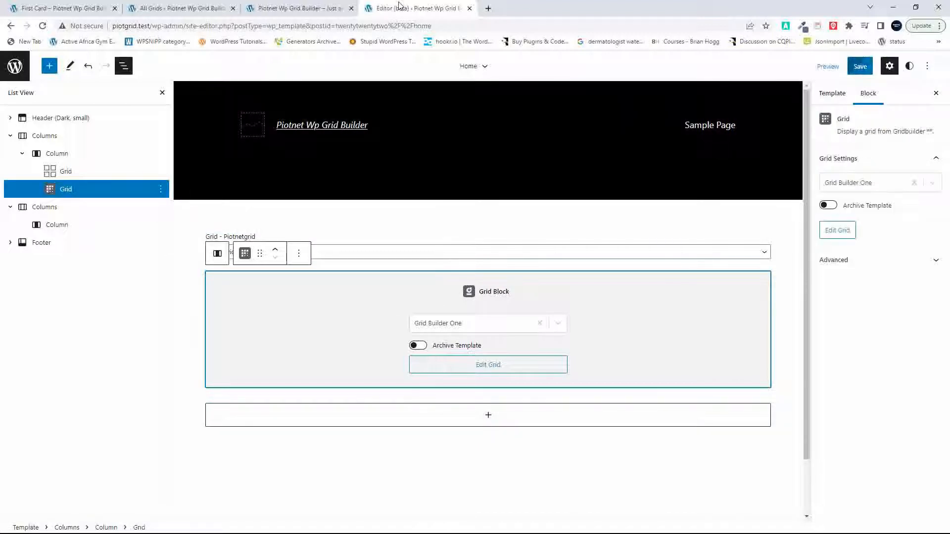
Step: Reload the site's front page and compare the width and layout of the Piotnet grid with the Gridbuilder grid
click(287, 9)
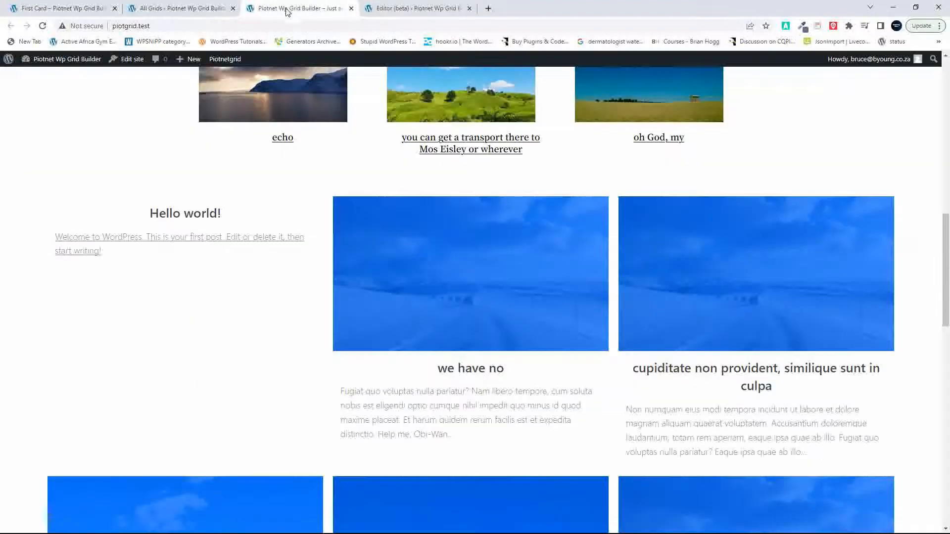
click(42, 27)
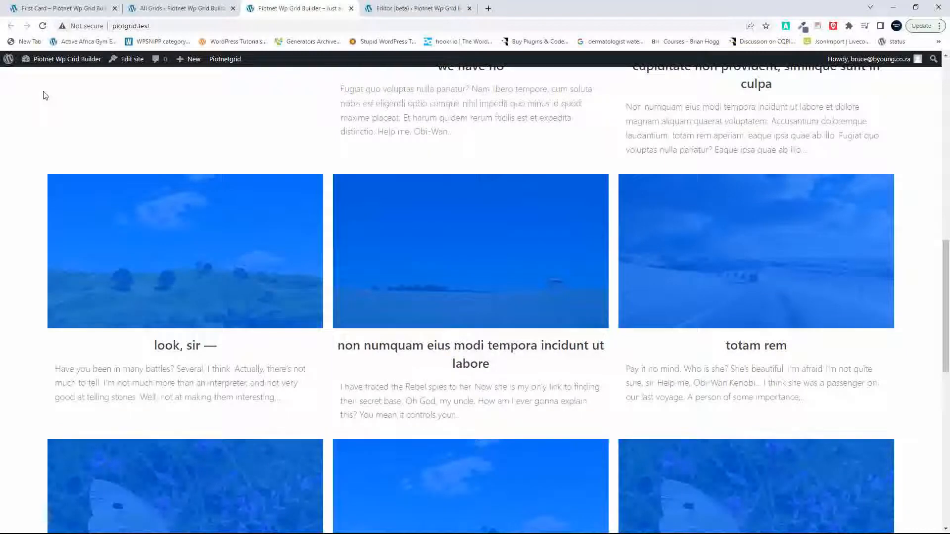
scroll(325, 185, up, 15)
scroll(325, 185, down, 17)
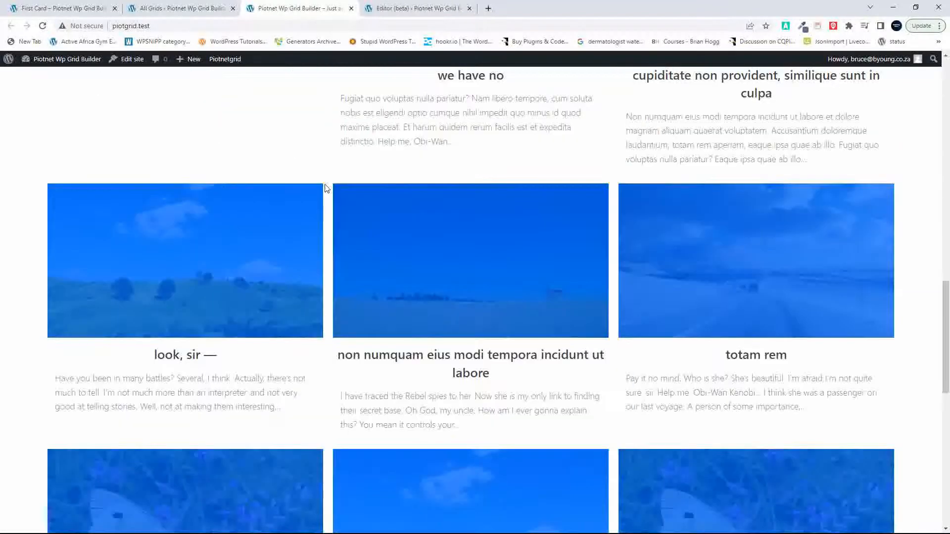
scroll(325, 188, up, 12)
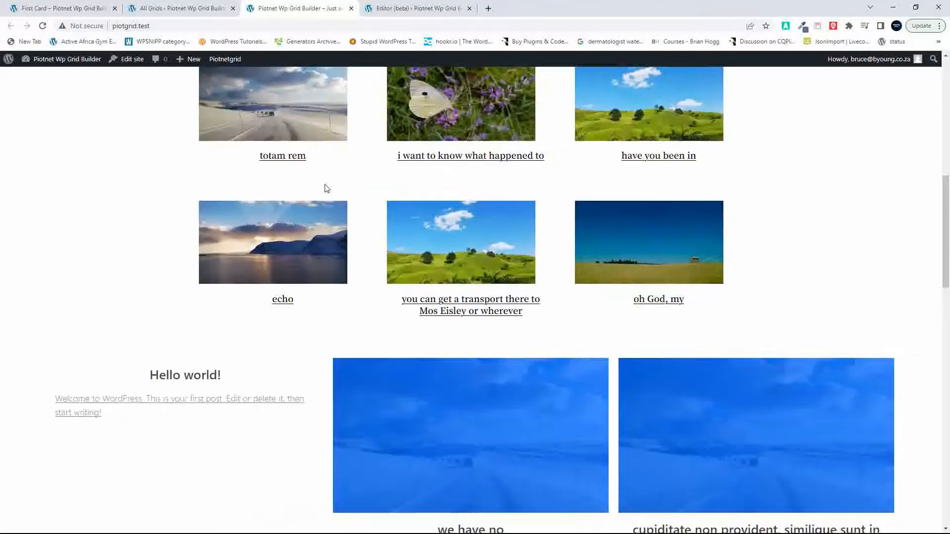
scroll(326, 188, up, 2)
scroll(326, 188, up, 5)
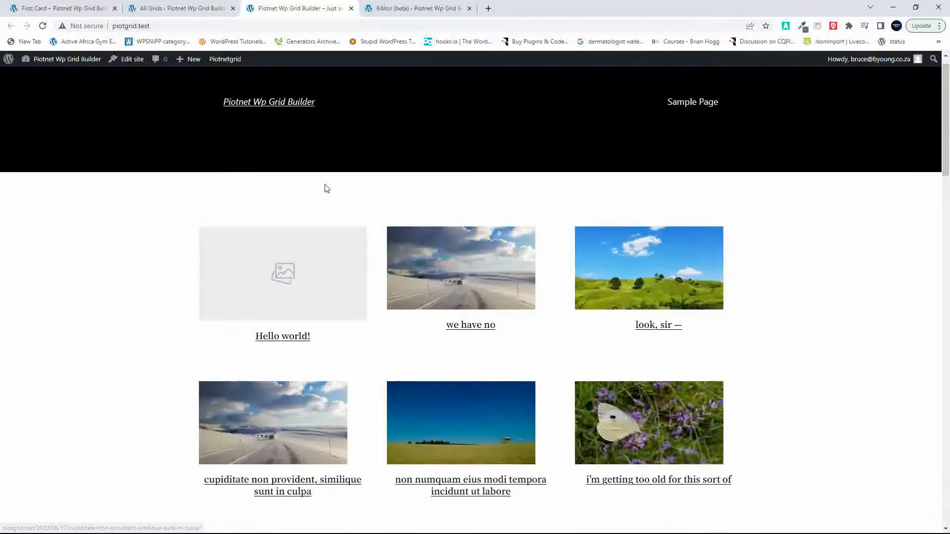
scroll(326, 188, down, 4)
scroll(326, 188, down, 9)
scroll(326, 188, up, 2)
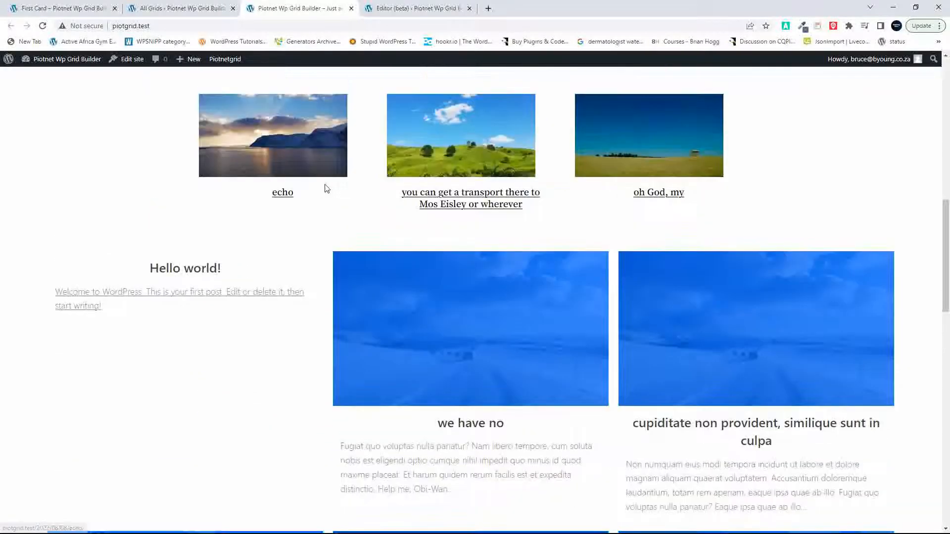
Step: Open the card named New Card from Gridbuilder's card list in the card builder
click(171, 9)
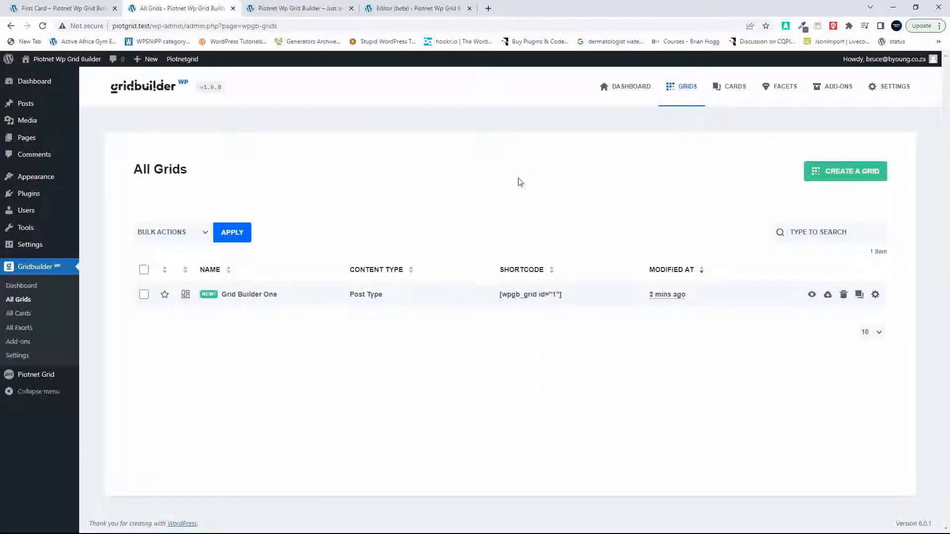
click(735, 87)
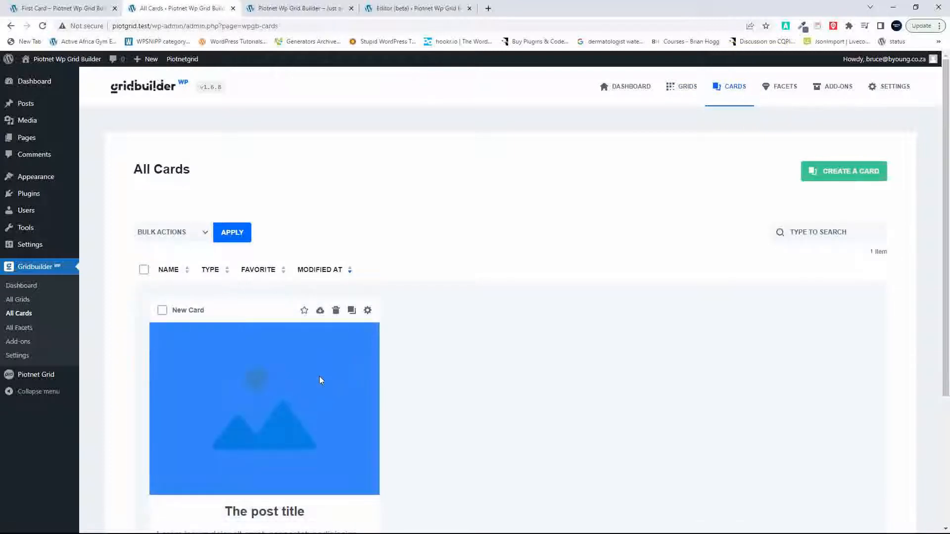
click(192, 312)
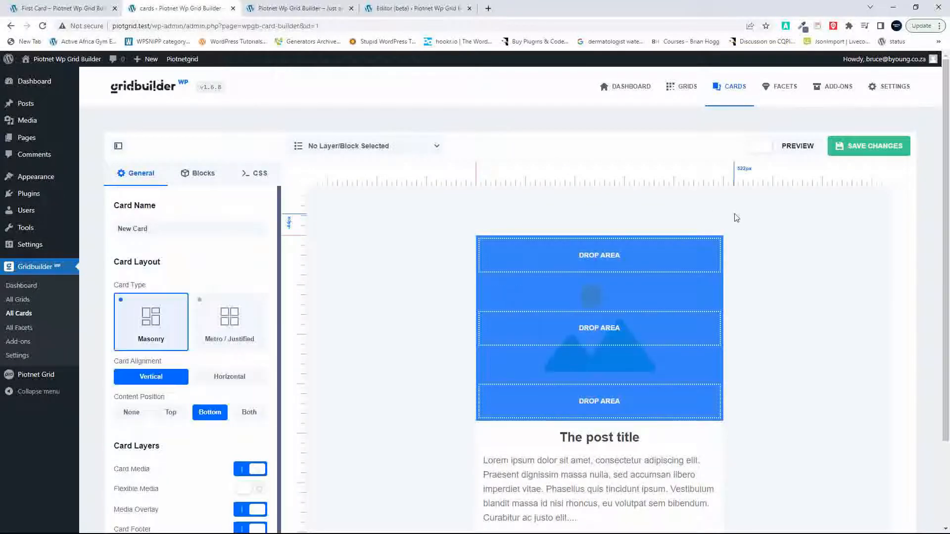
Step: Edit the card's Media Overlay layer and open the Background settings of its idle-state appearance
mouse_move(738, 247)
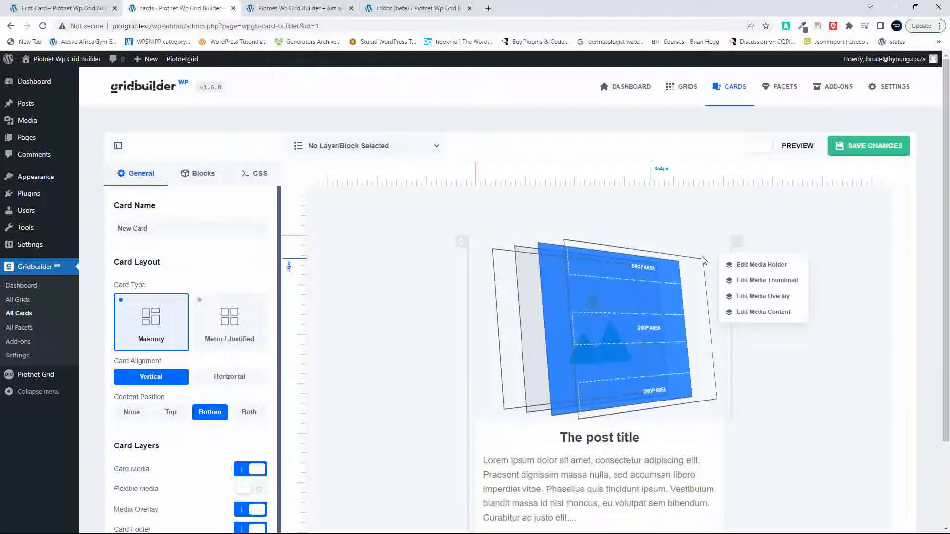
click(756, 297)
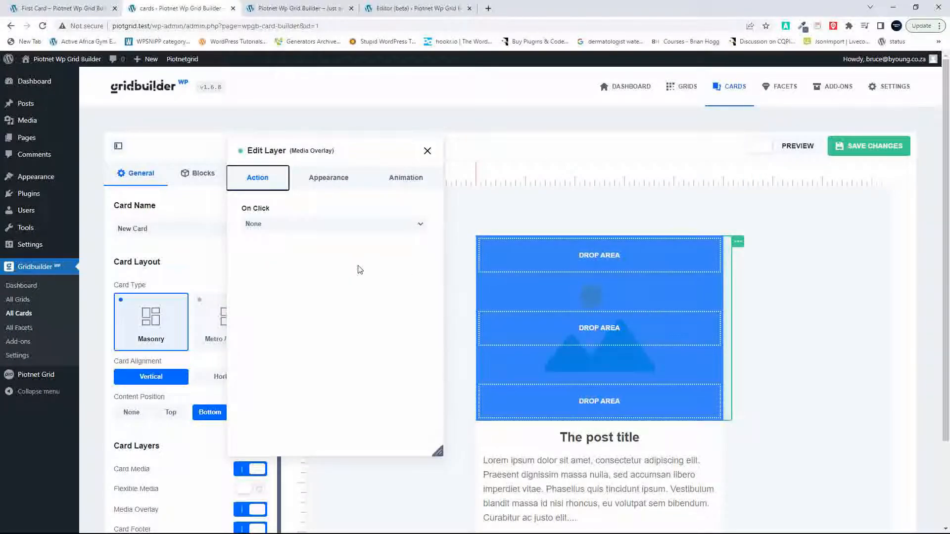
click(339, 184)
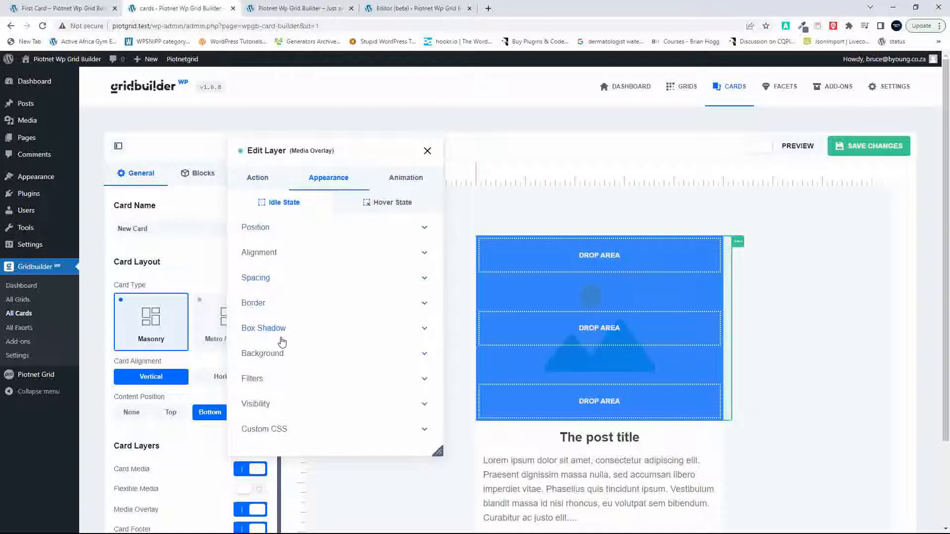
scroll(292, 360, down, 2)
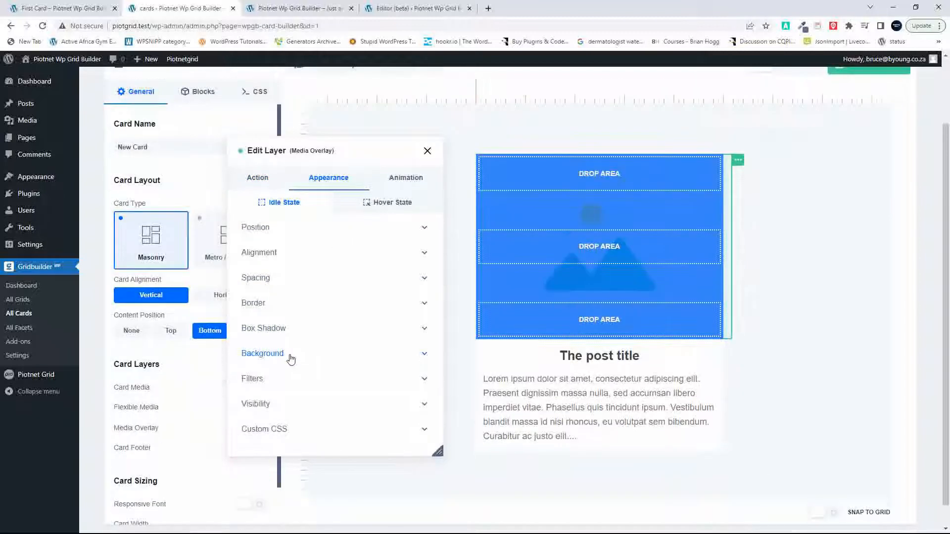
click(325, 363)
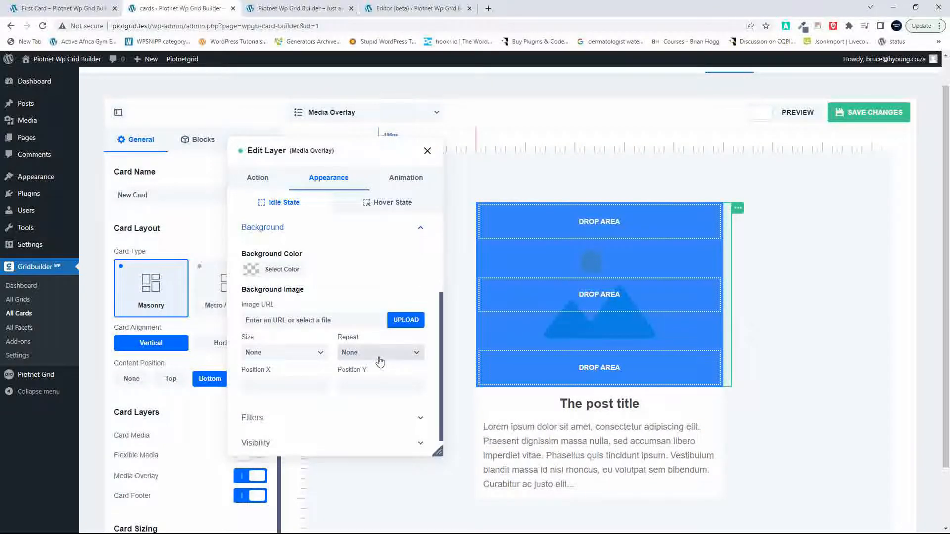
Step: Try solid white as the Media Overlay's background color, and clear the color again
click(258, 271)
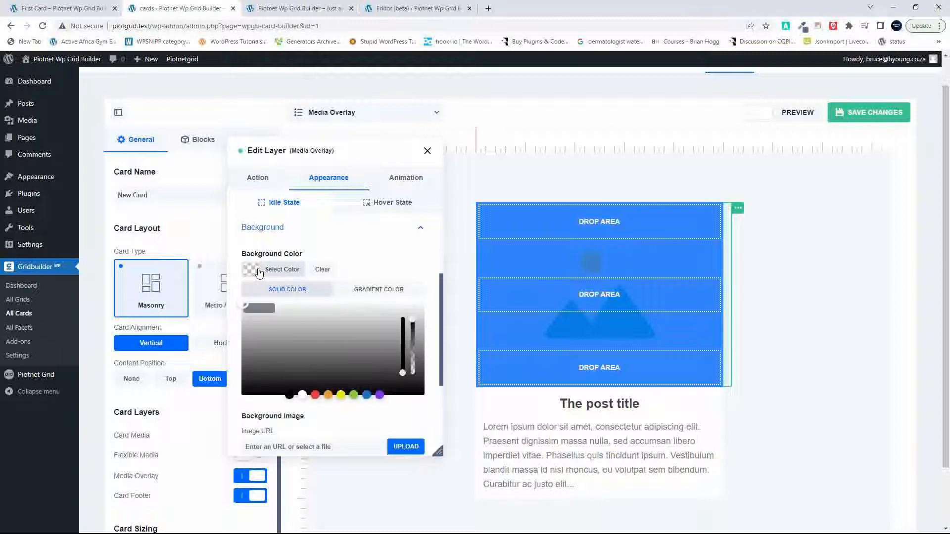
click(241, 304)
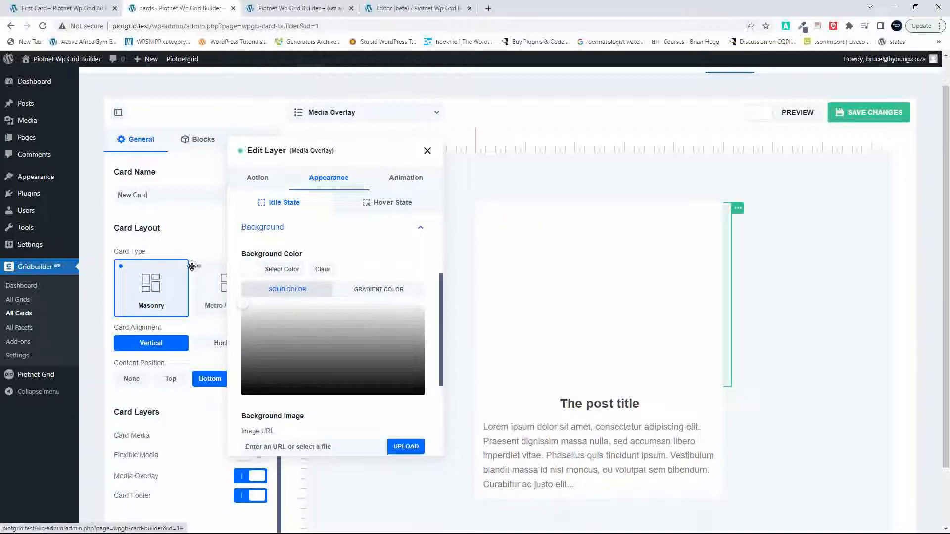
click(281, 272)
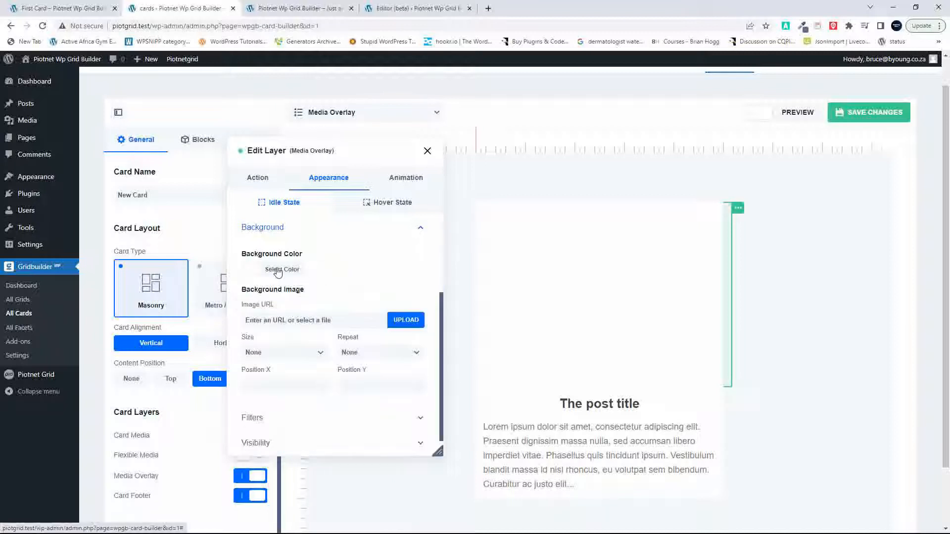
click(288, 273)
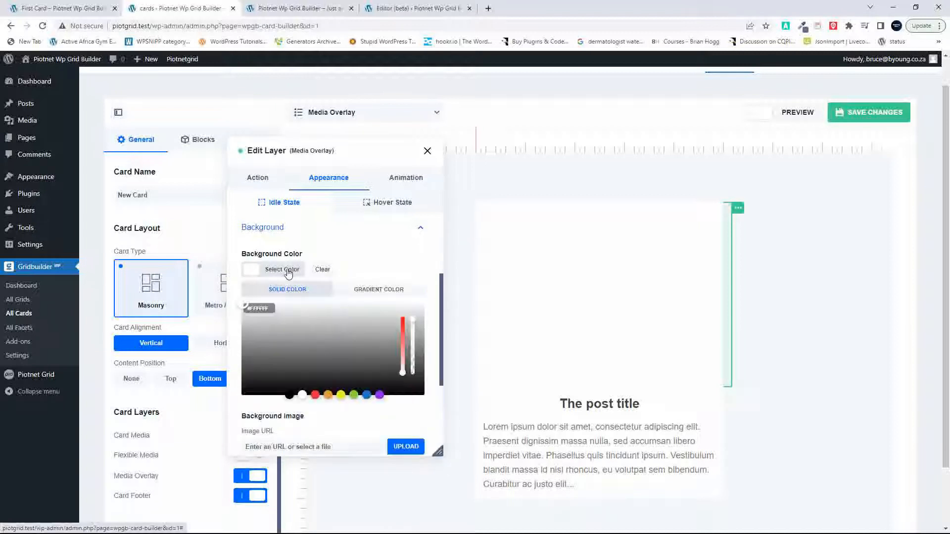
click(315, 273)
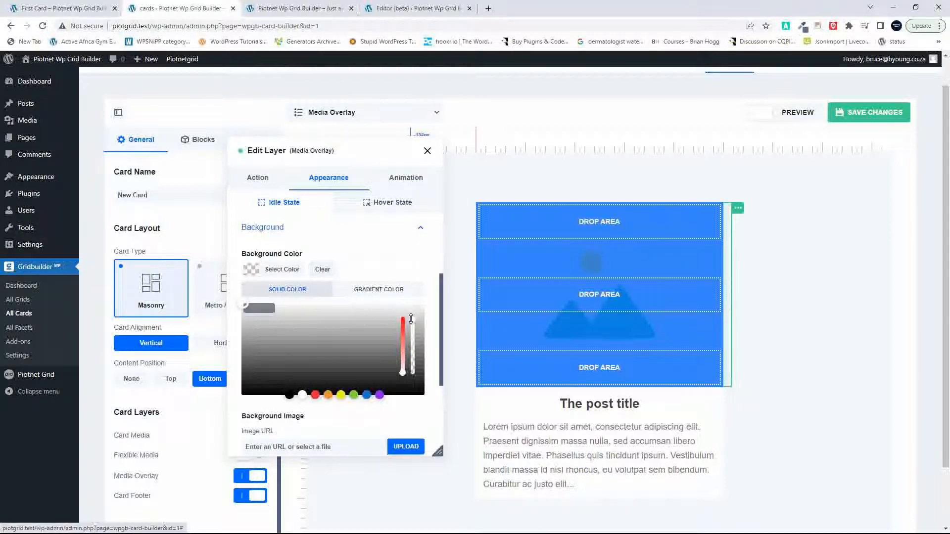
Step: Try a fully transparent Media Overlay background, set it to opaque white #FFFFFF instead, and save the card
drag(413, 328, 412, 373)
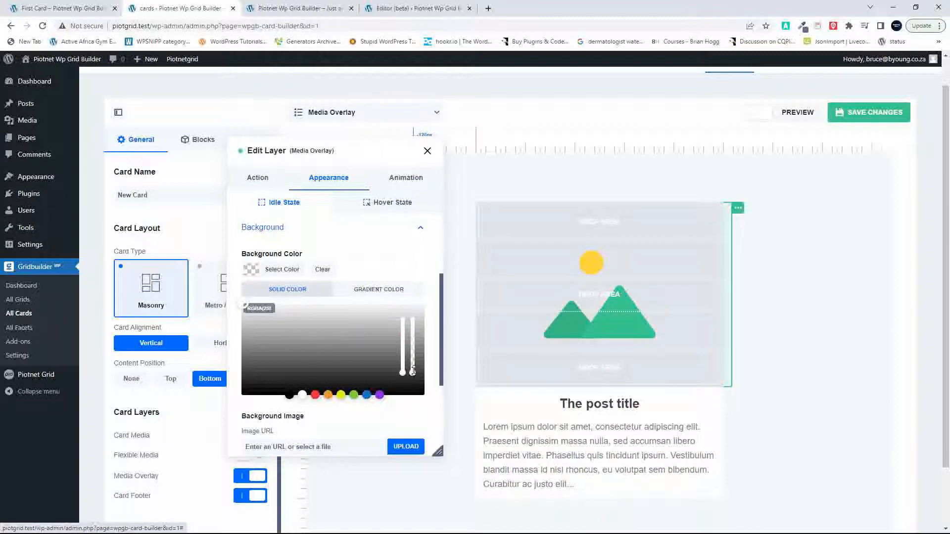
drag(413, 371, 427, 286)
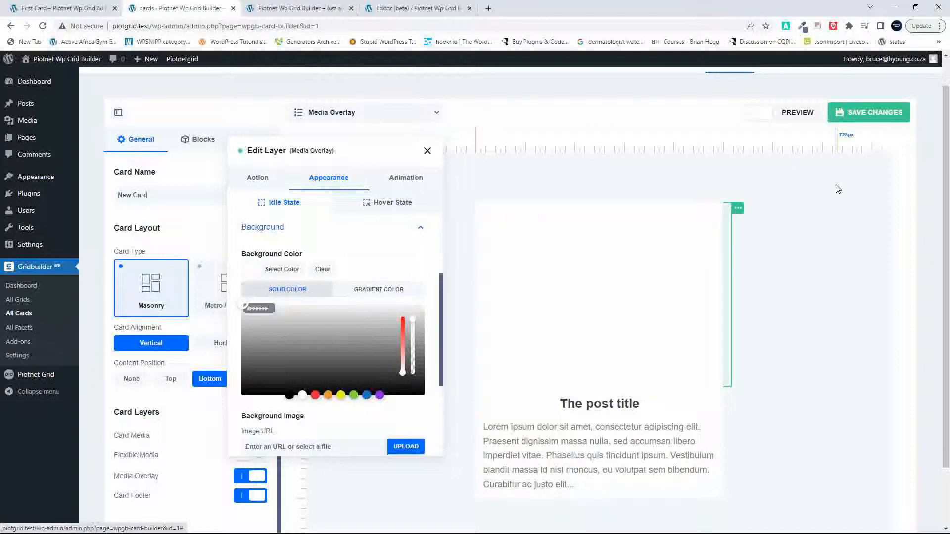
click(867, 112)
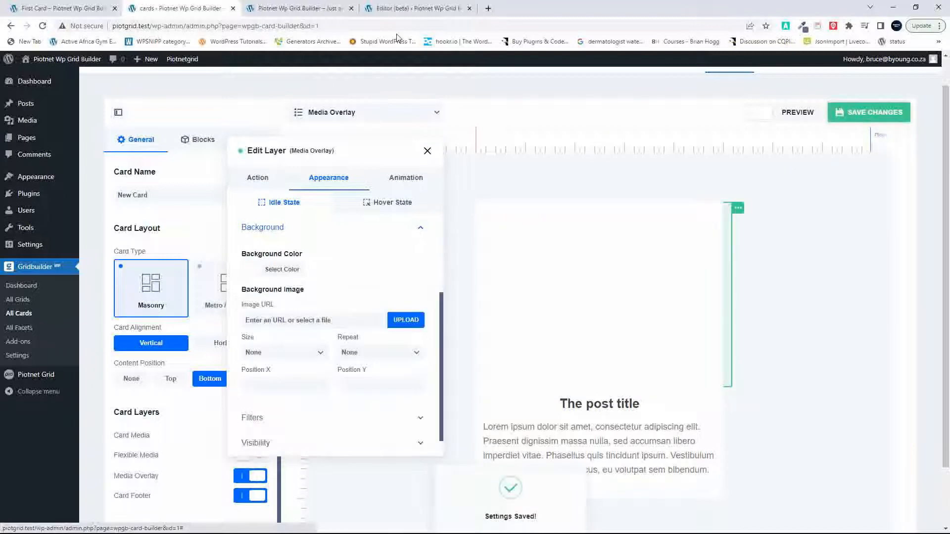
Step: Reload the site's front page, check how the Gridbuilder cards' images look, and return to the card builder
click(315, 12)
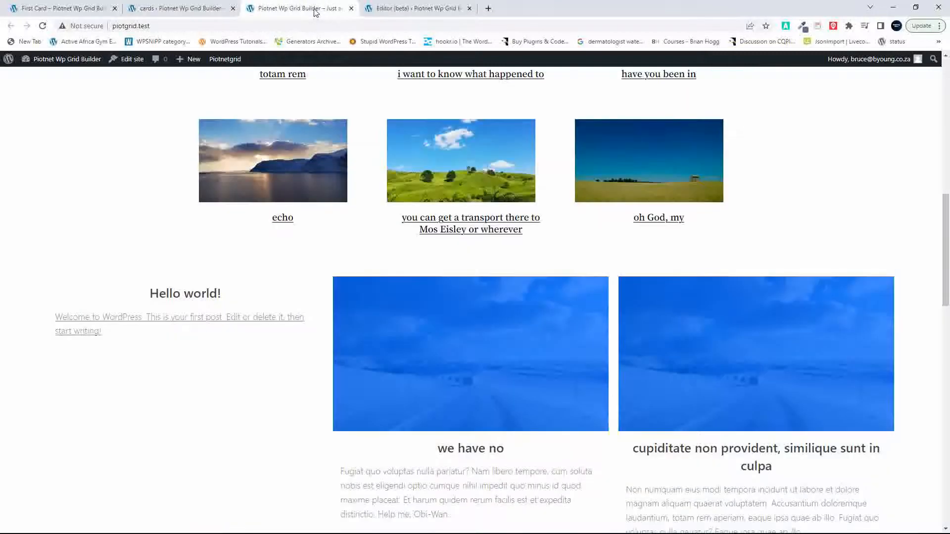
click(42, 26)
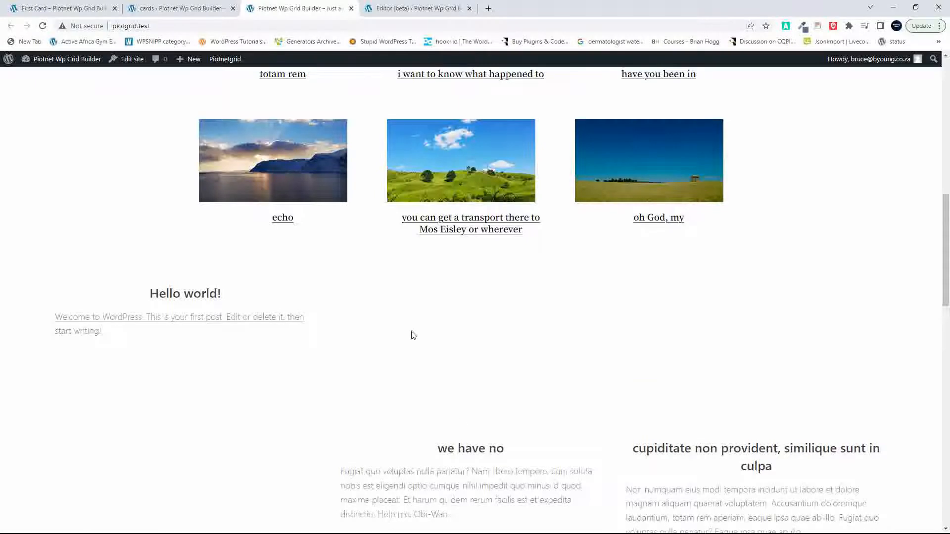
scroll(414, 335, down, 5)
scroll(460, 411, up, 4)
click(174, 7)
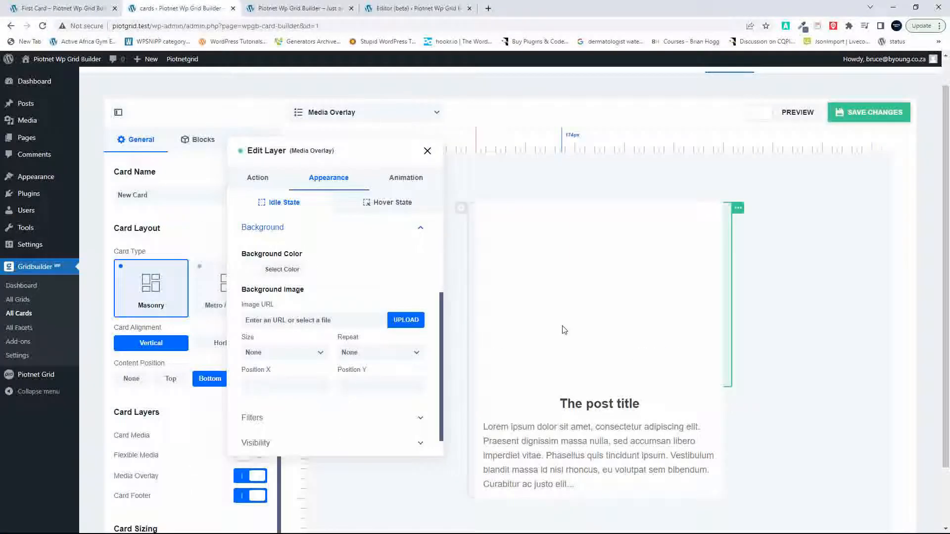
Step: Clear the Media Overlay's idle-state background color, set its opacity to 0, and save the card
click(251, 272)
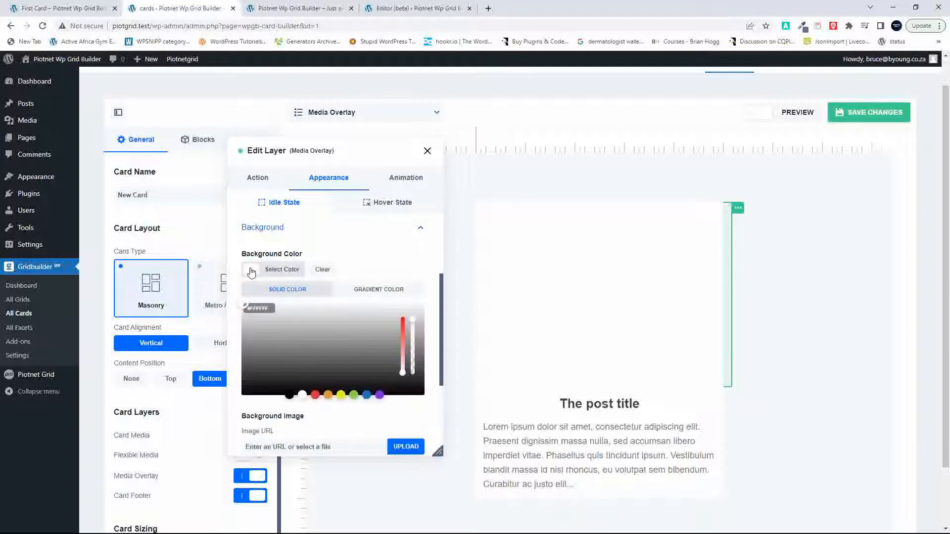
click(319, 271)
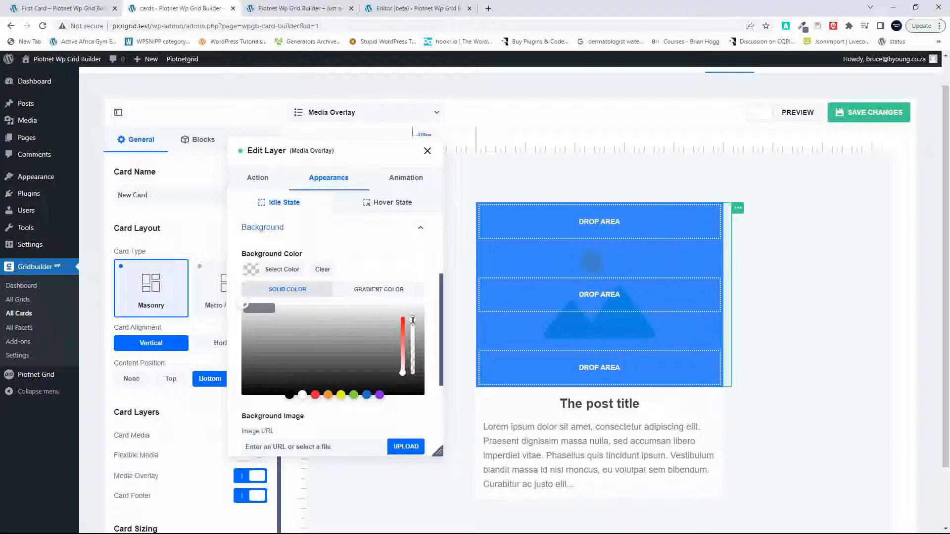
scroll(413, 320, down, 3)
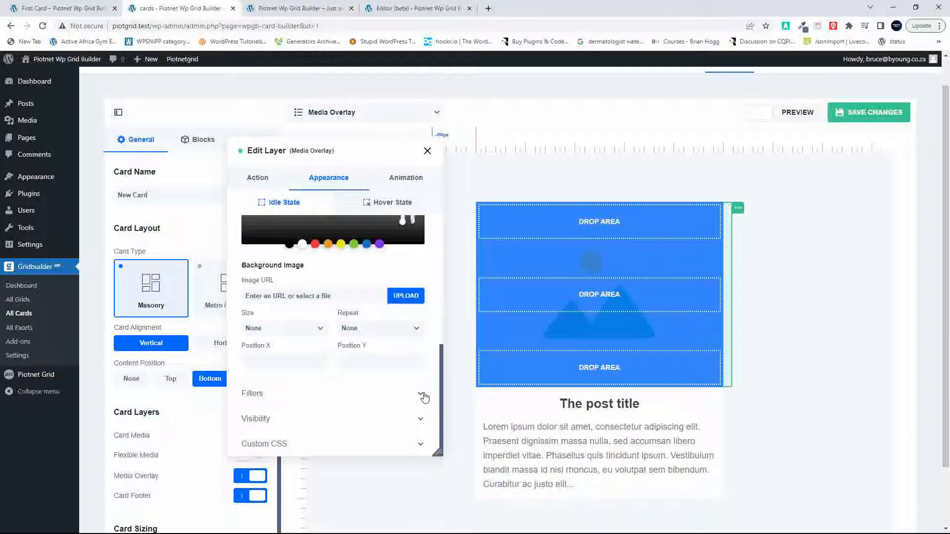
click(420, 420)
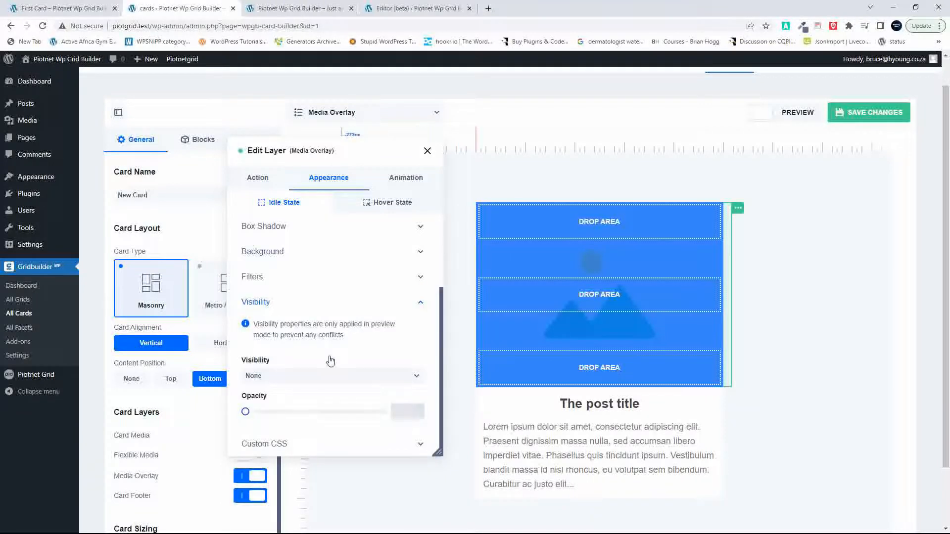
drag(246, 414, 402, 422)
drag(328, 421, 216, 416)
click(879, 117)
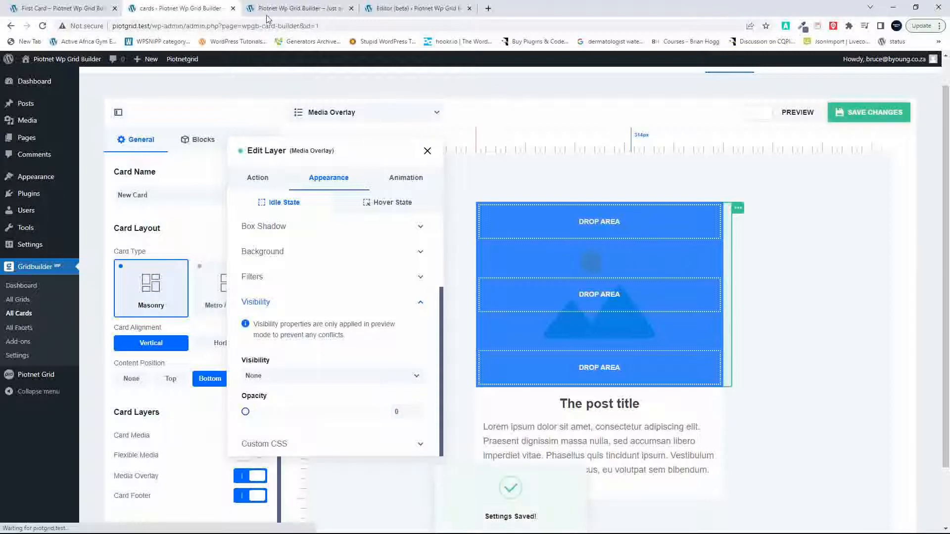
Step: Reload the site's front page and look through the images of the Gridbuilder cards
click(306, 7)
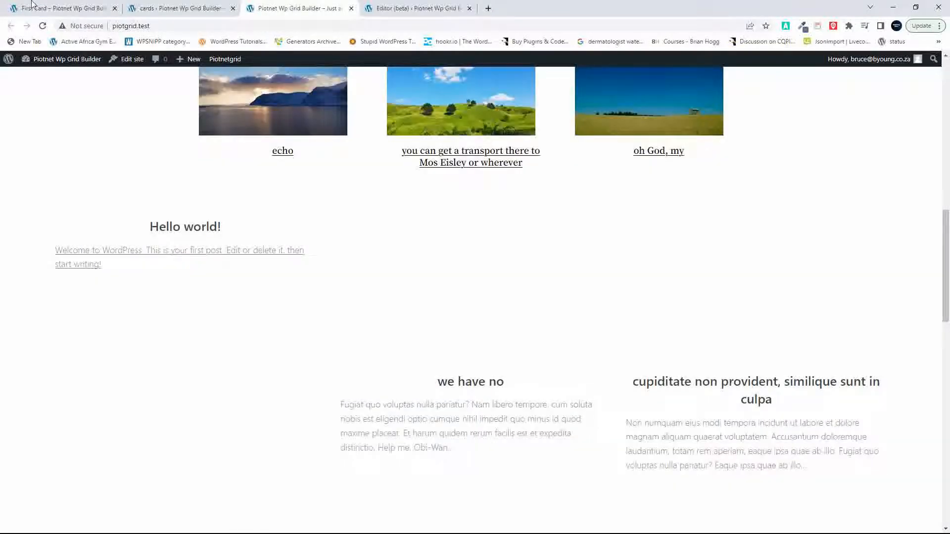
click(43, 26)
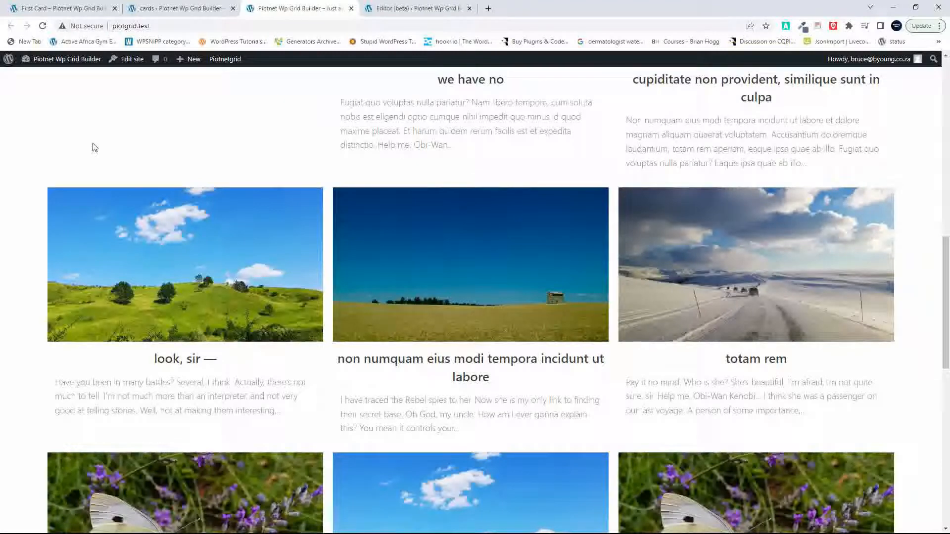
scroll(371, 286, down, 10)
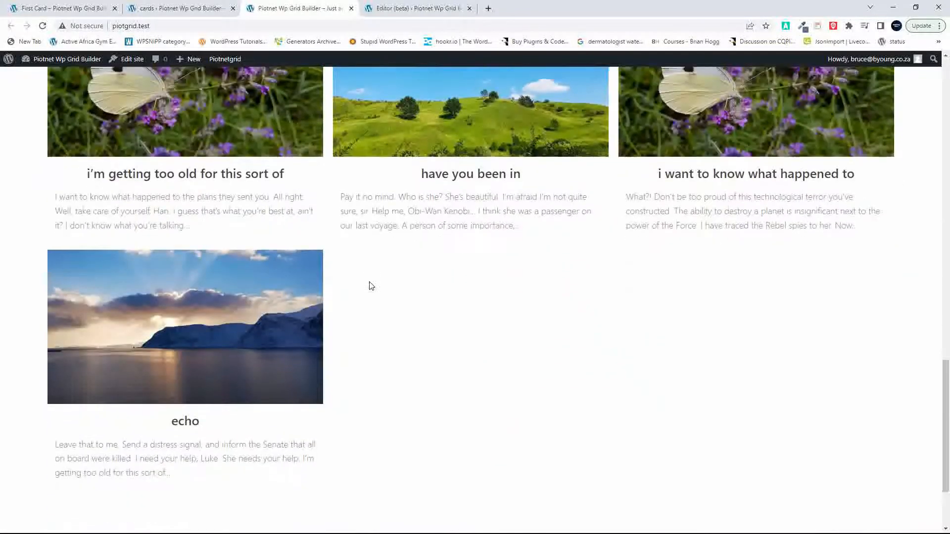
scroll(372, 286, up, 10)
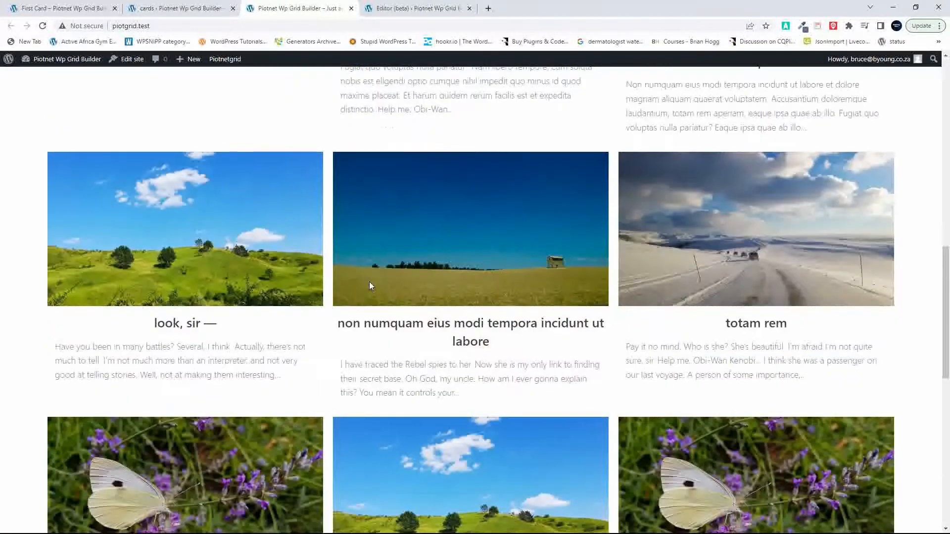
scroll(372, 286, down, 5)
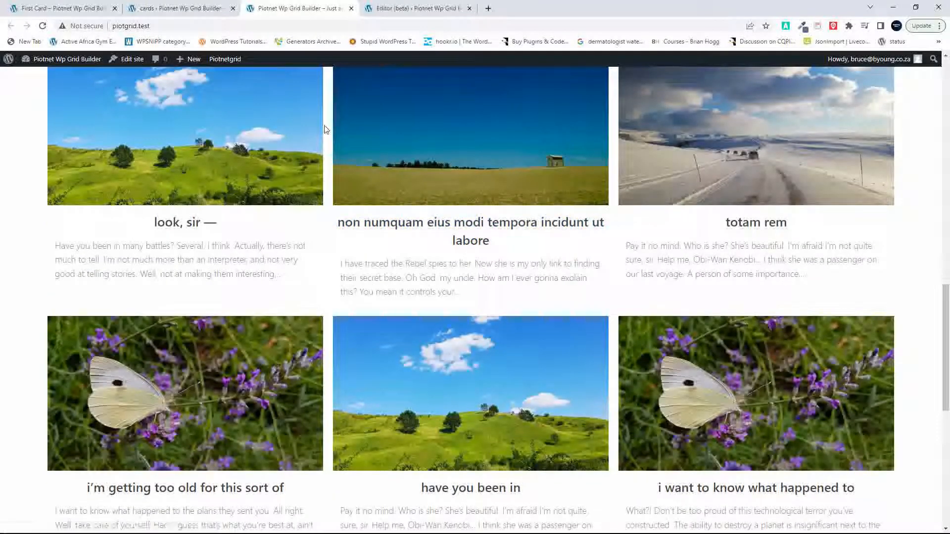
scroll(500, 236, up, 6)
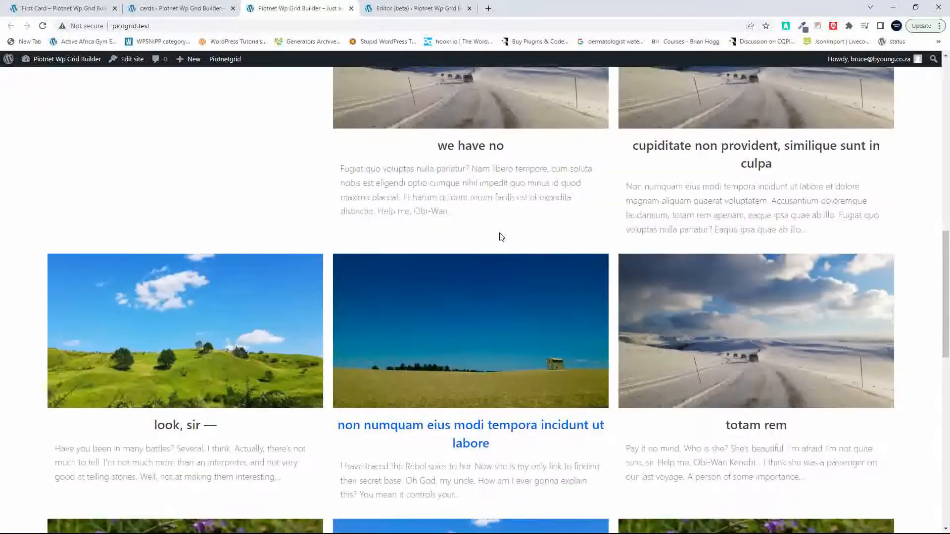
scroll(501, 237, down, 3)
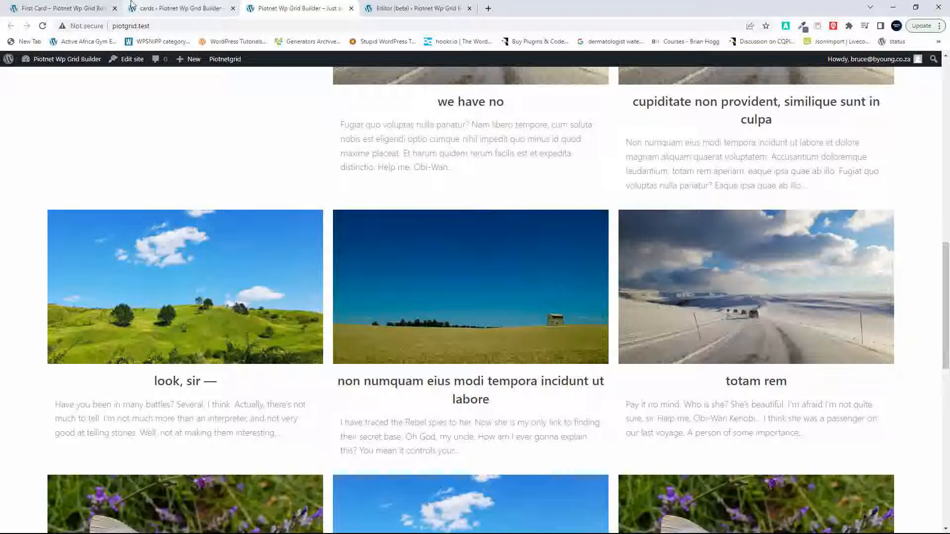
Step: Return to the card builder and inspect the Media Thumbnail layer's click action settings, including its Rel Attribute options
click(150, 7)
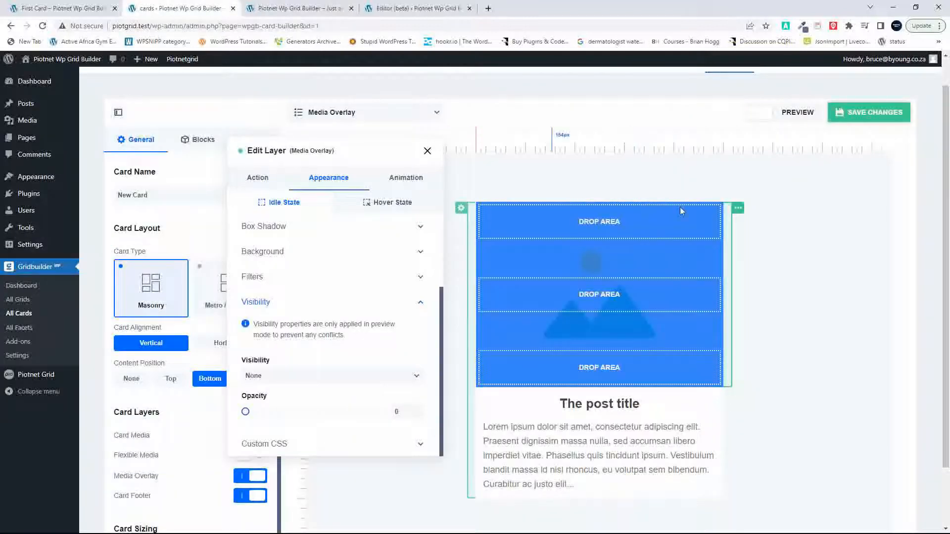
click(738, 208)
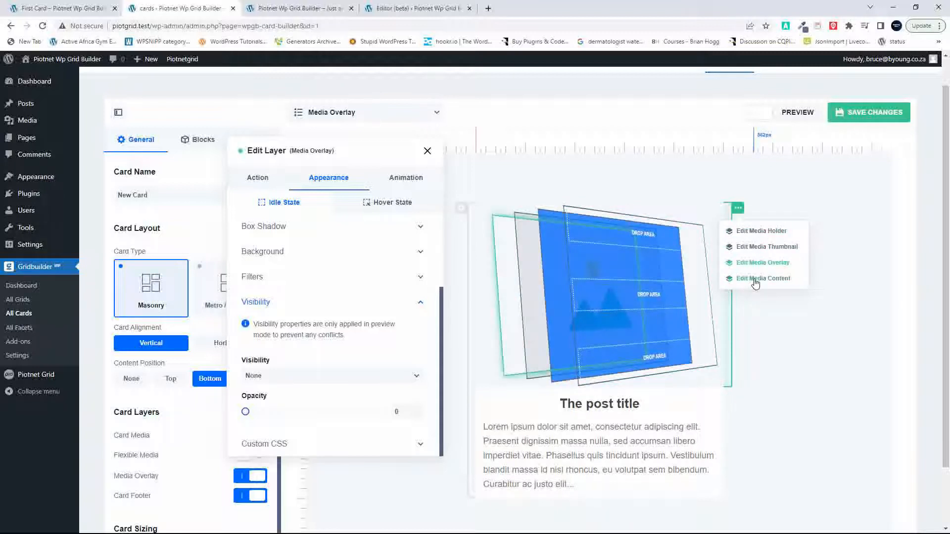
click(755, 248)
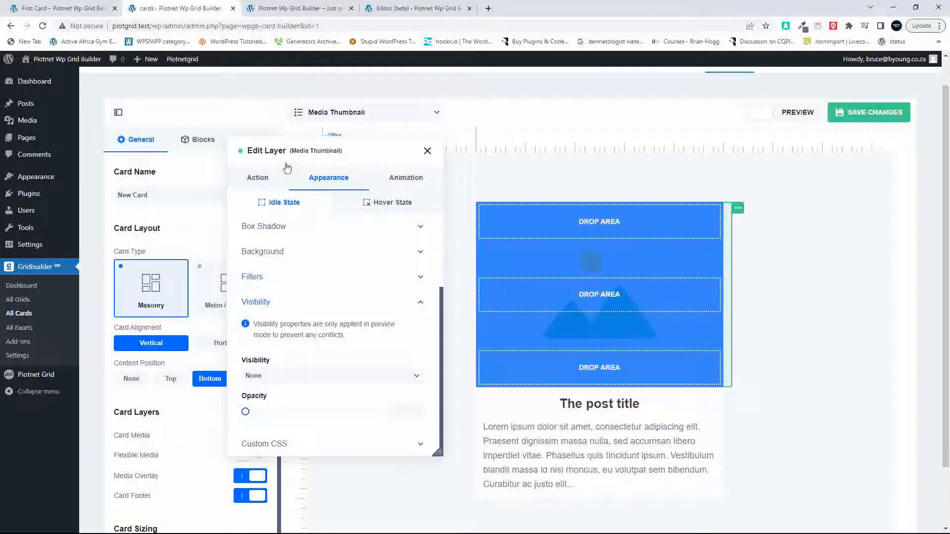
click(258, 179)
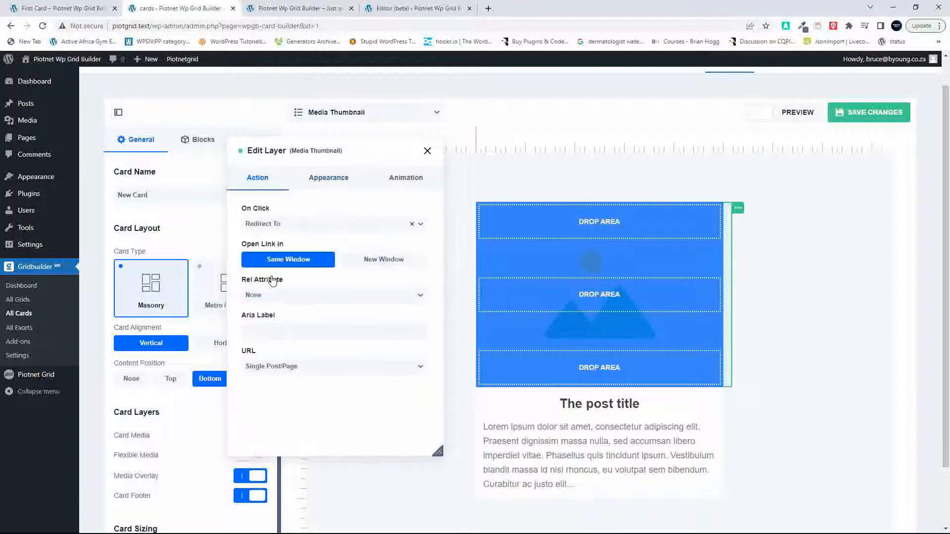
click(283, 295)
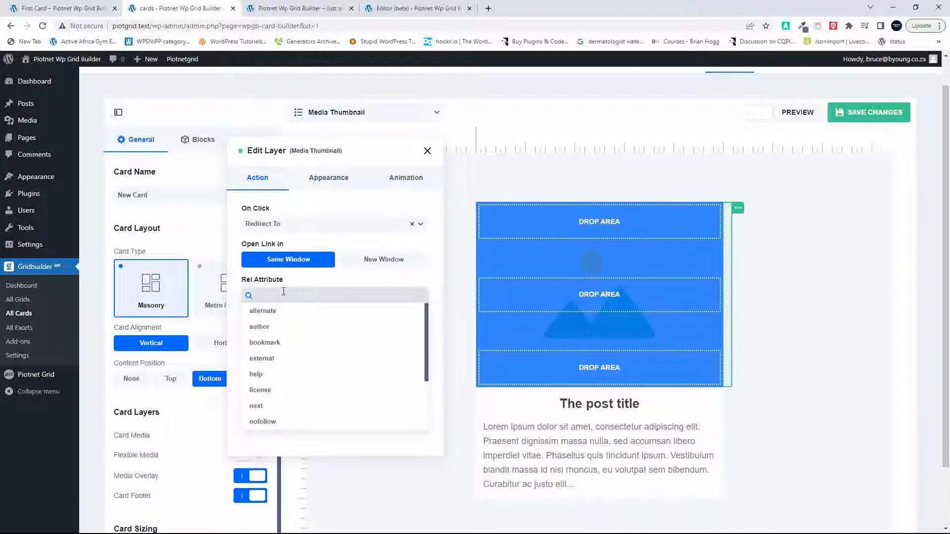
click(317, 238)
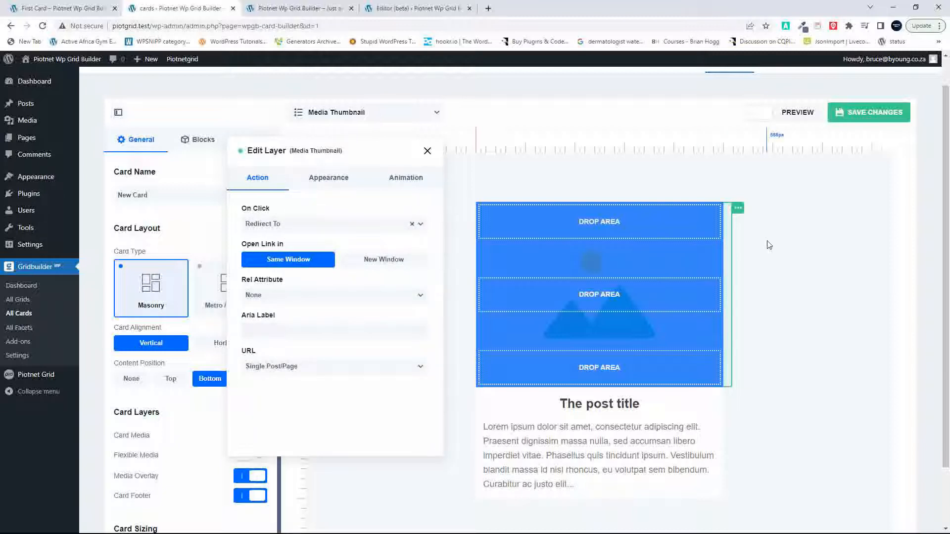
Step: Set the Media Overlay layer's click action to Redirect To the Single Post/Page in the same window, and save the card
click(738, 210)
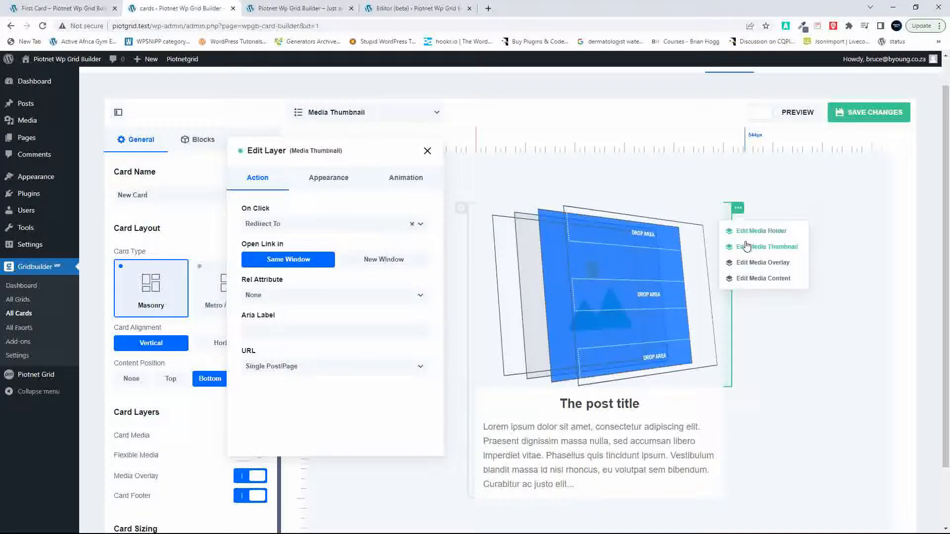
click(761, 263)
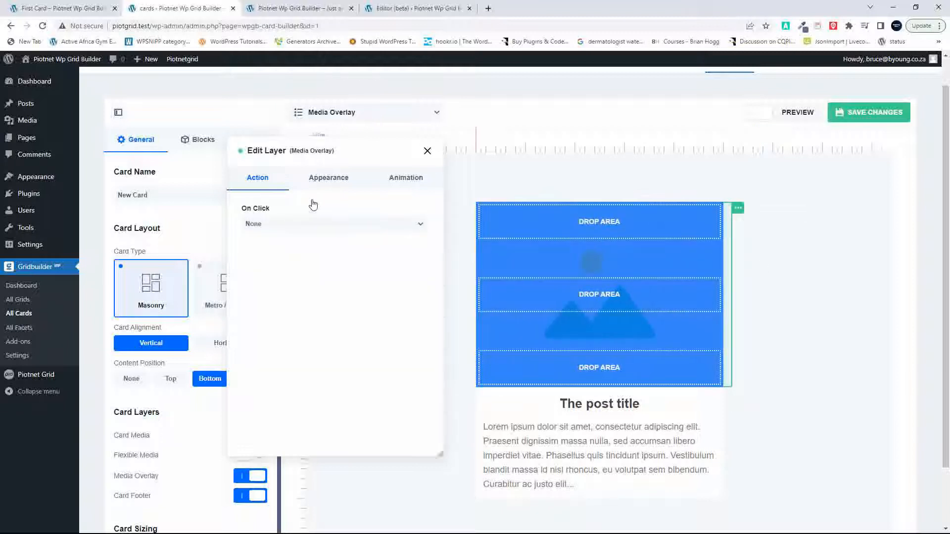
click(334, 228)
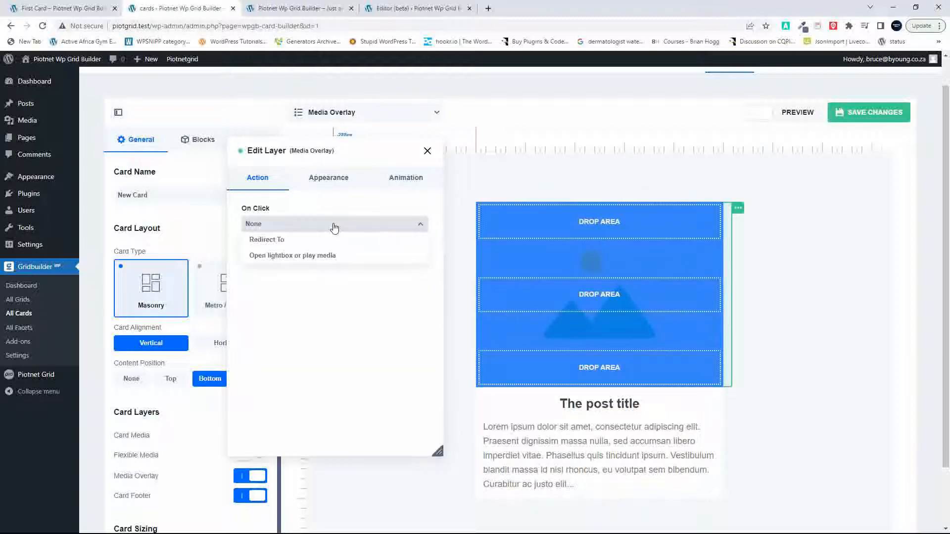
click(267, 241)
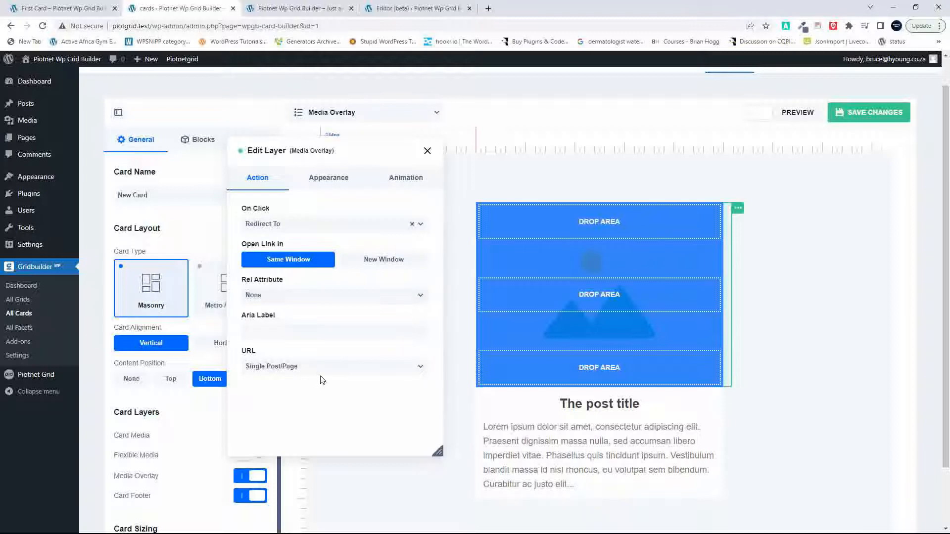
click(864, 118)
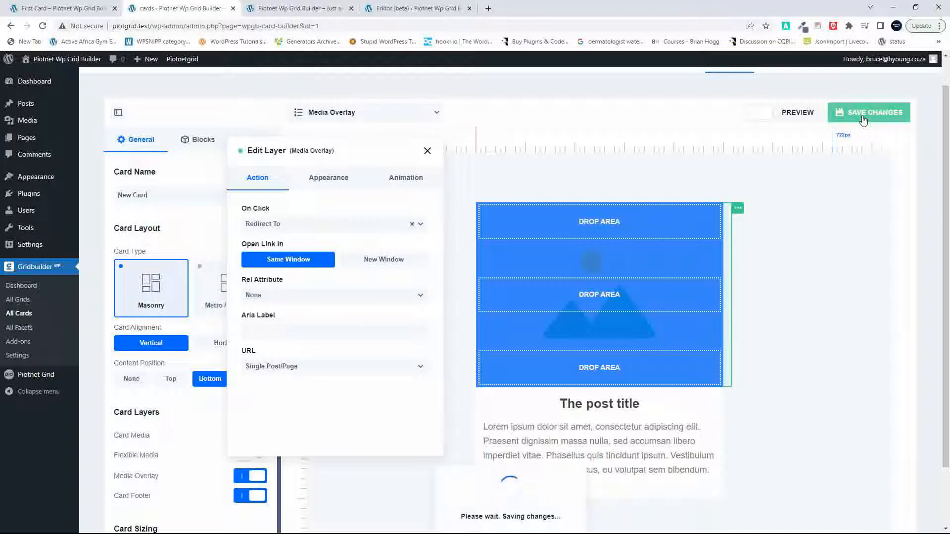
click(864, 119)
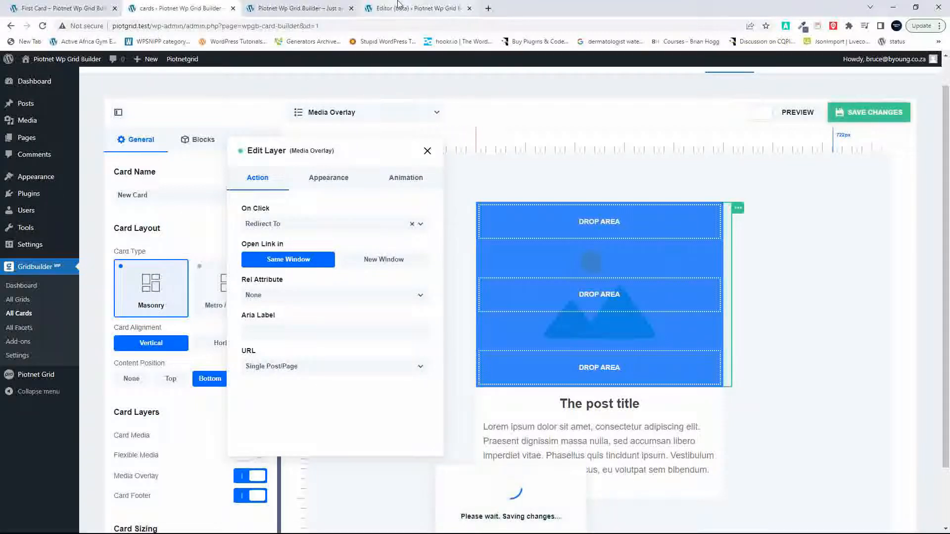
Step: Reload the front page, test the "look, sir —" card's image link to its post, and return to the front page
click(300, 8)
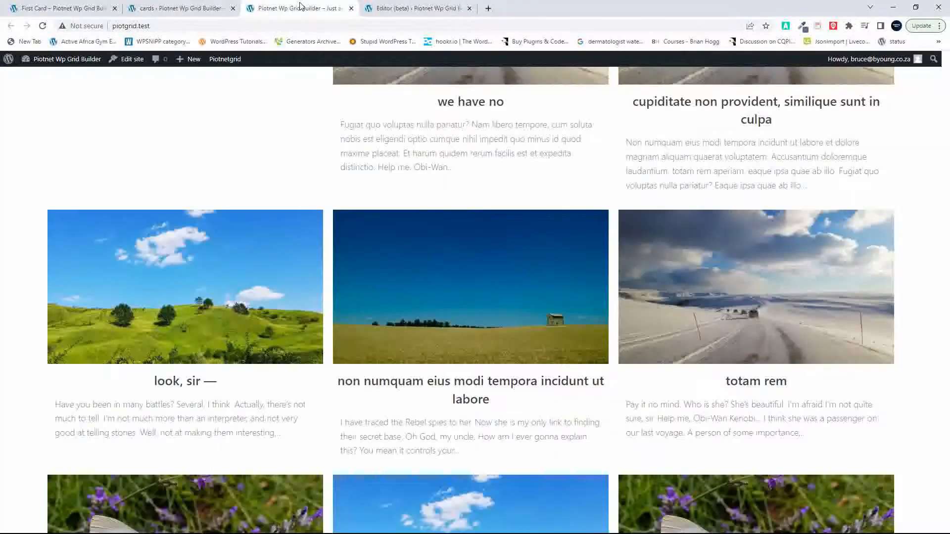
click(42, 26)
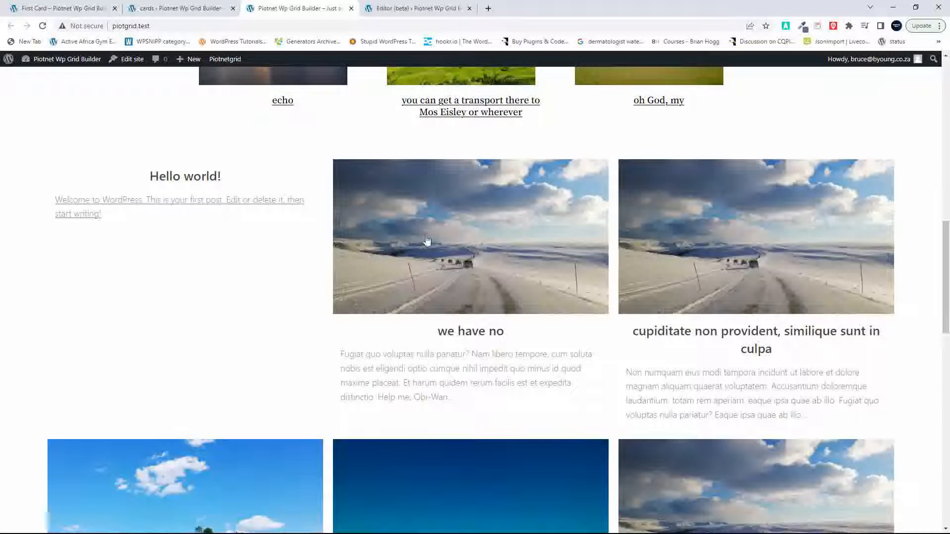
scroll(701, 240, down, 6)
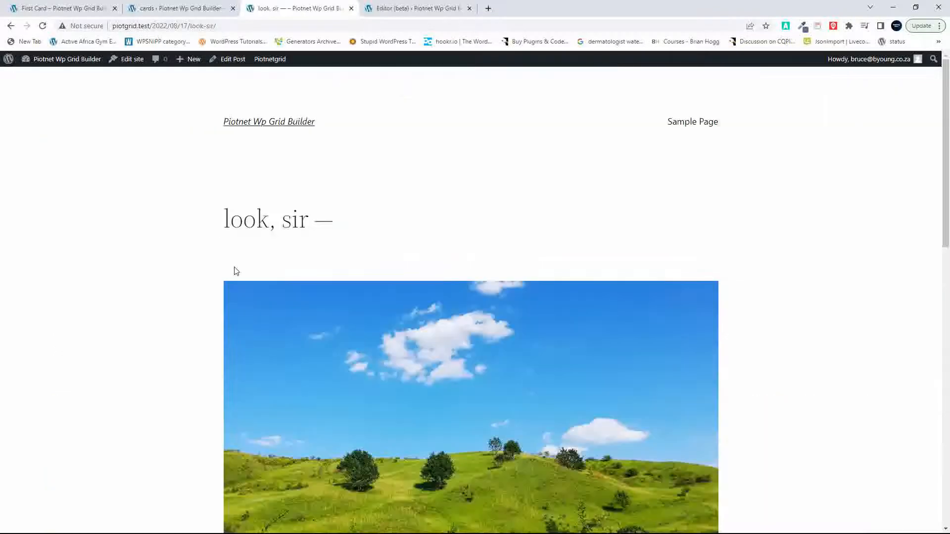
scroll(234, 269, down, 20)
scroll(234, 270, up, 20)
click(11, 26)
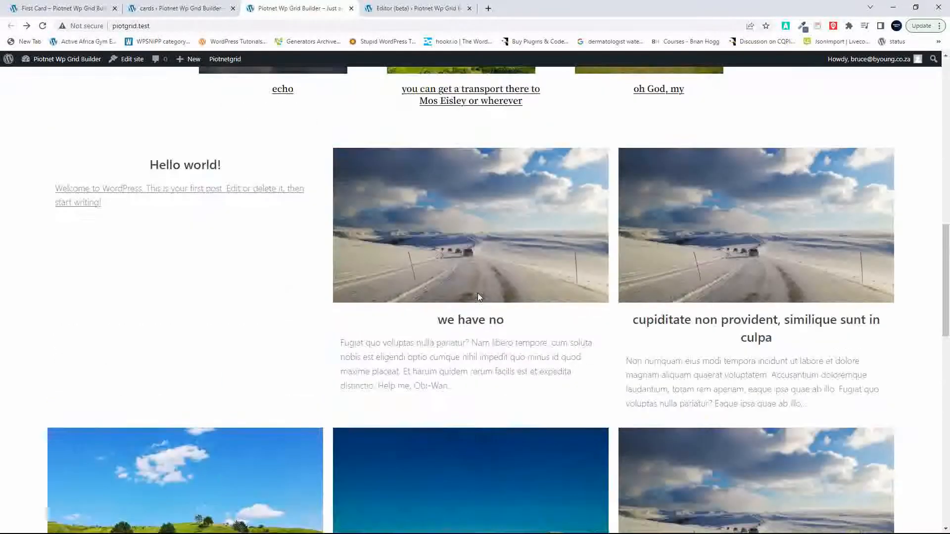
Step: In the Home template editor, inspect the vertical alignment options of the Columns block and the Column holding both grids
scroll(478, 297, up, 4)
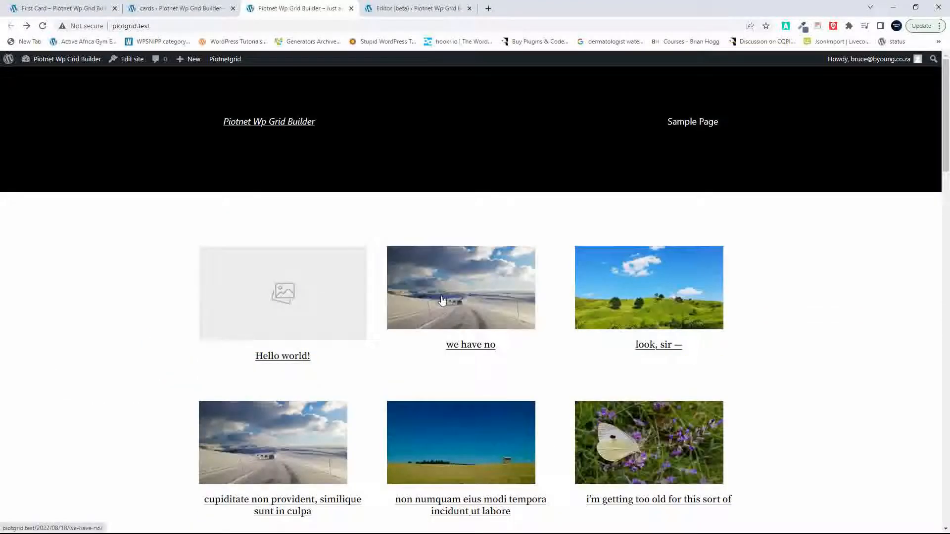
click(385, 10)
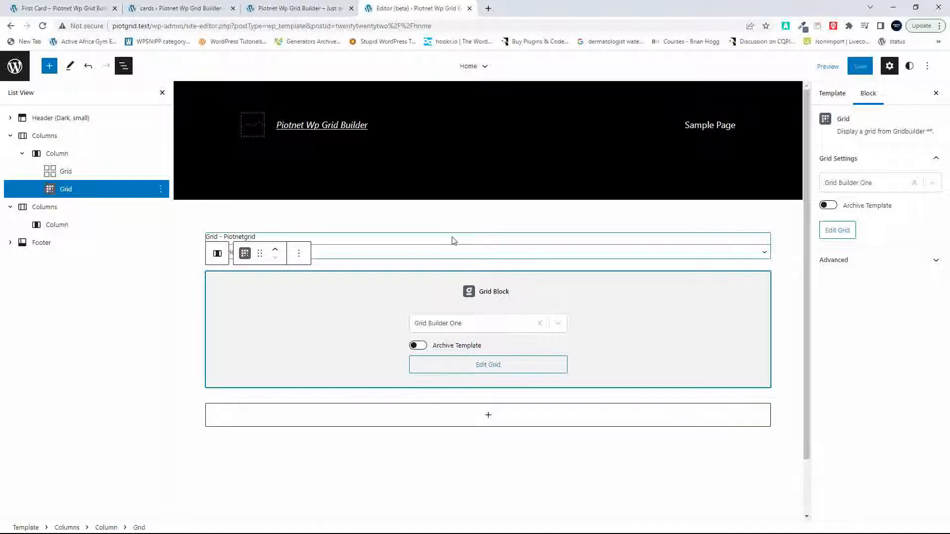
click(455, 241)
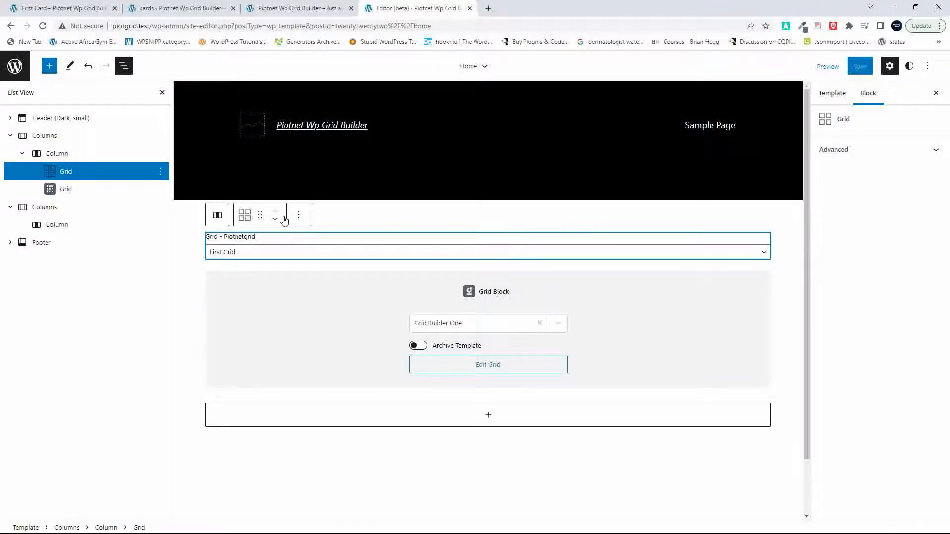
click(58, 154)
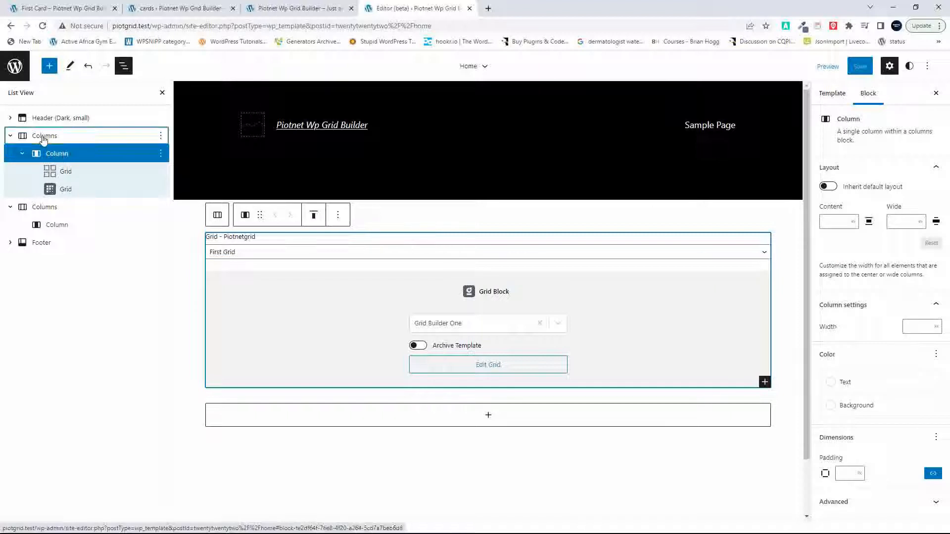
click(43, 138)
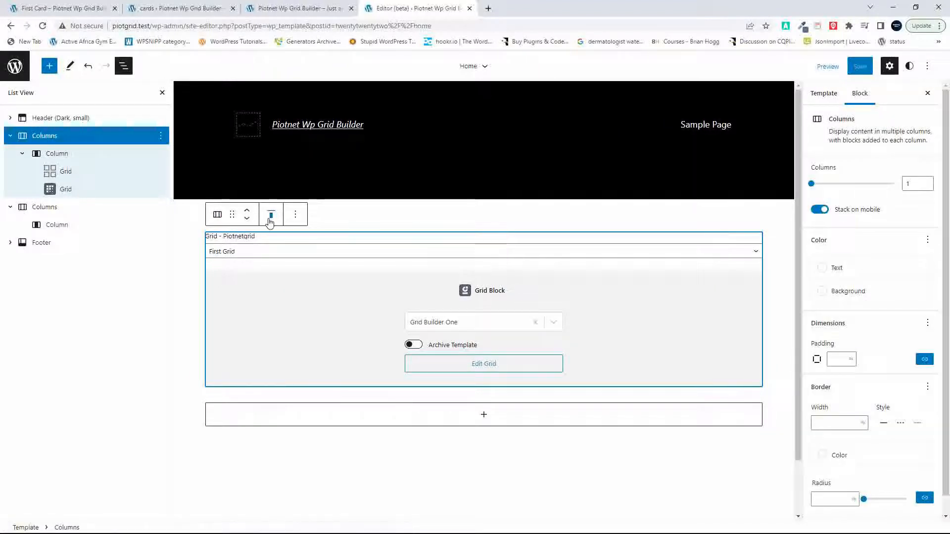
click(271, 216)
click(56, 154)
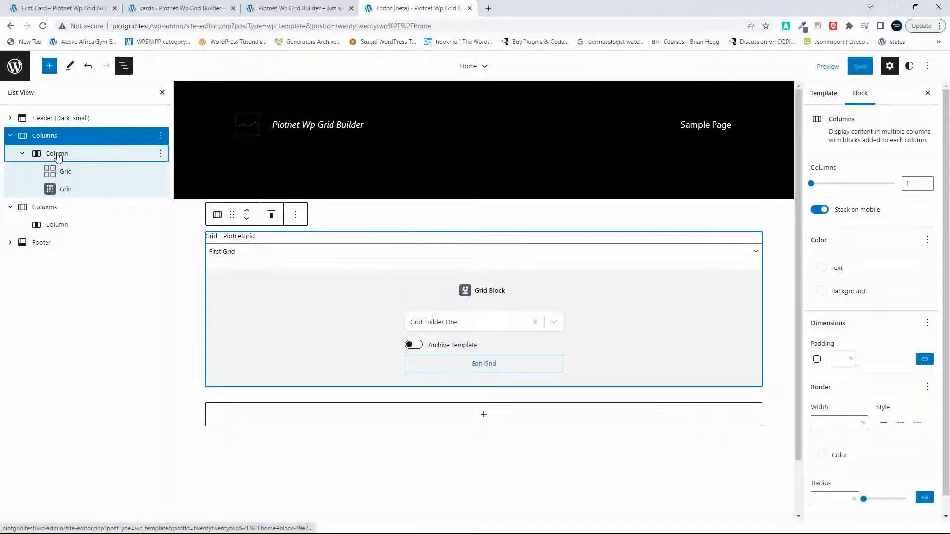
click(314, 223)
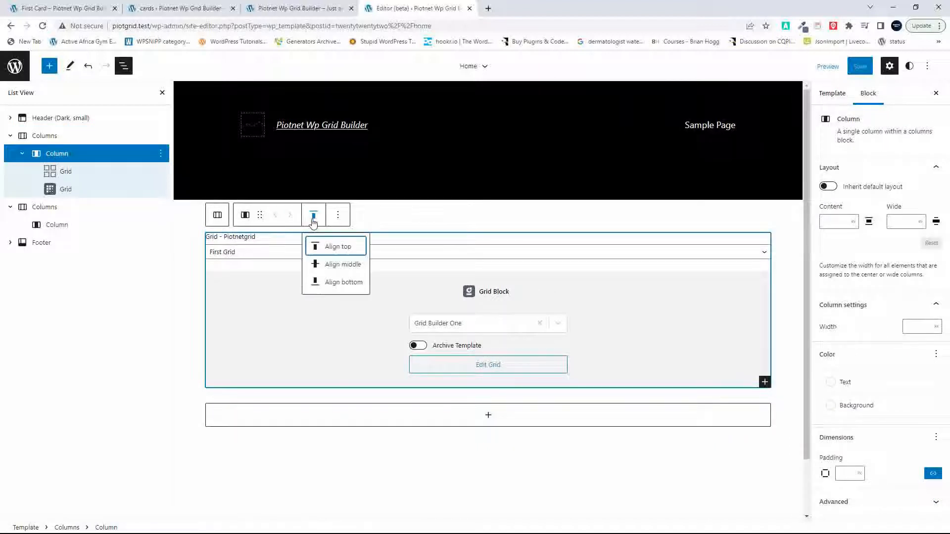
click(314, 222)
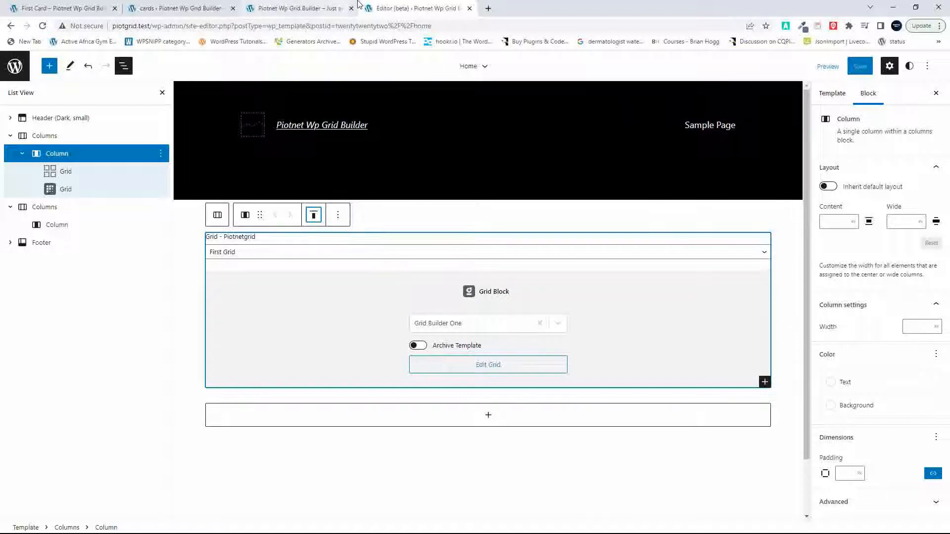
Step: Leave the card builder for the WordPress admin and open First Grid from Piotnet Grid's grids in the Piotnet Grid editor
click(89, 5)
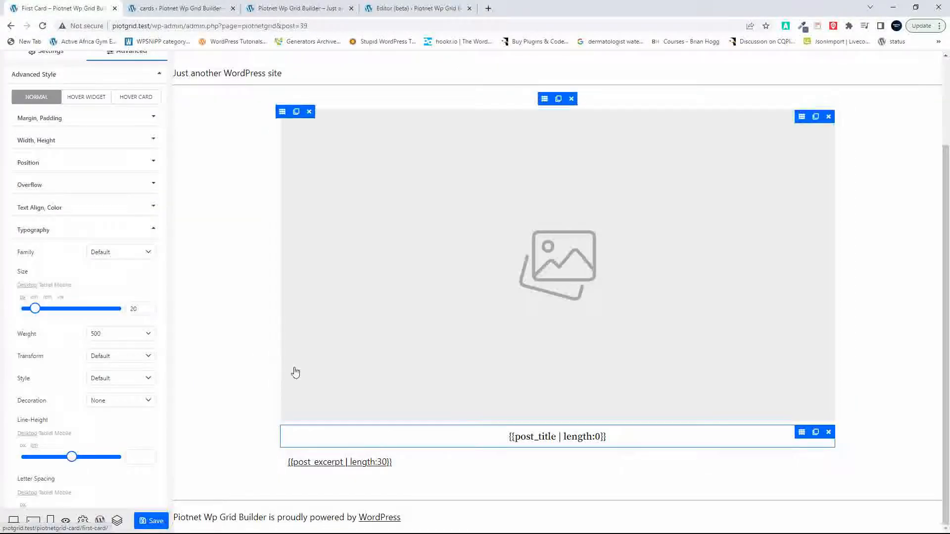
click(100, 522)
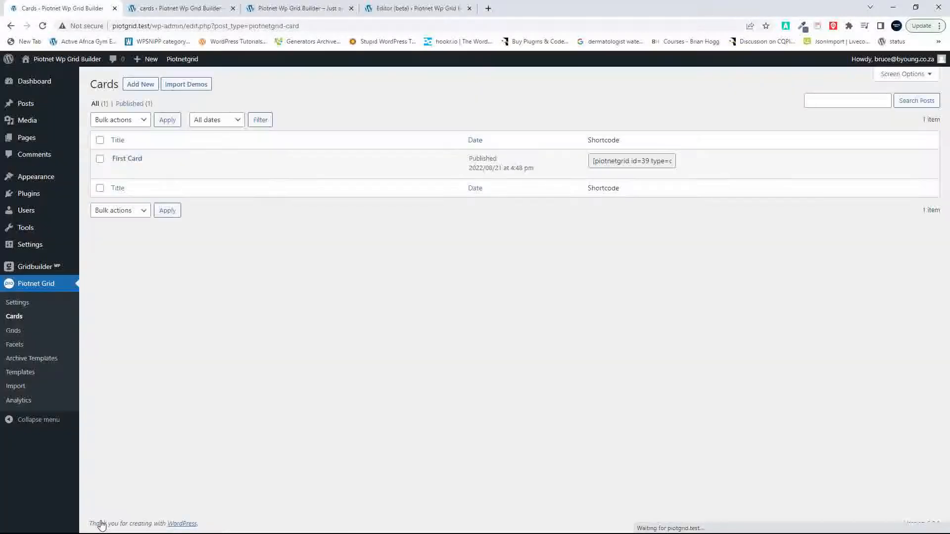
click(18, 333)
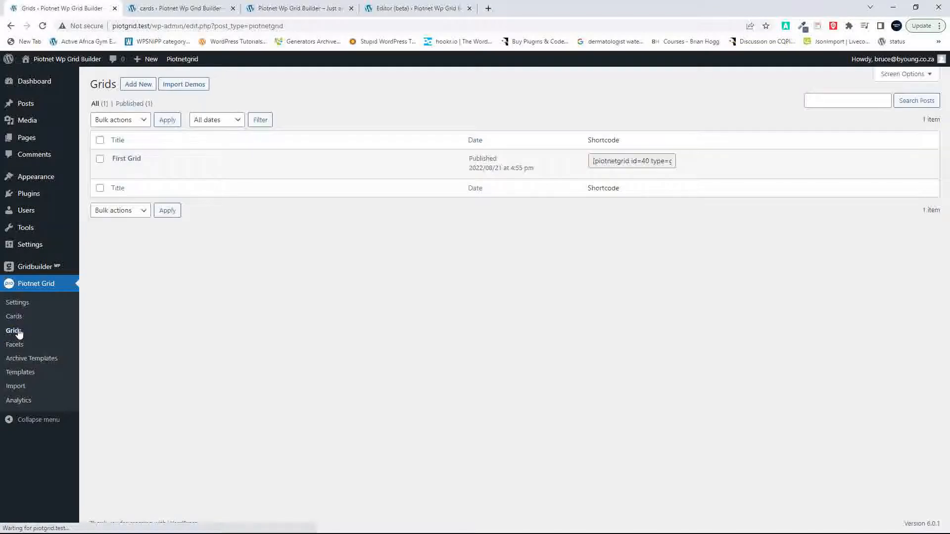
click(131, 159)
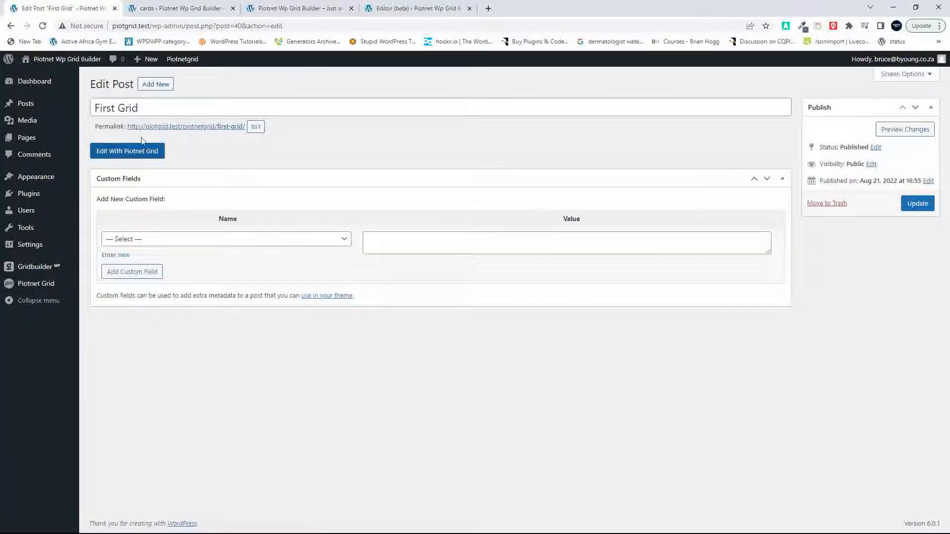
click(131, 154)
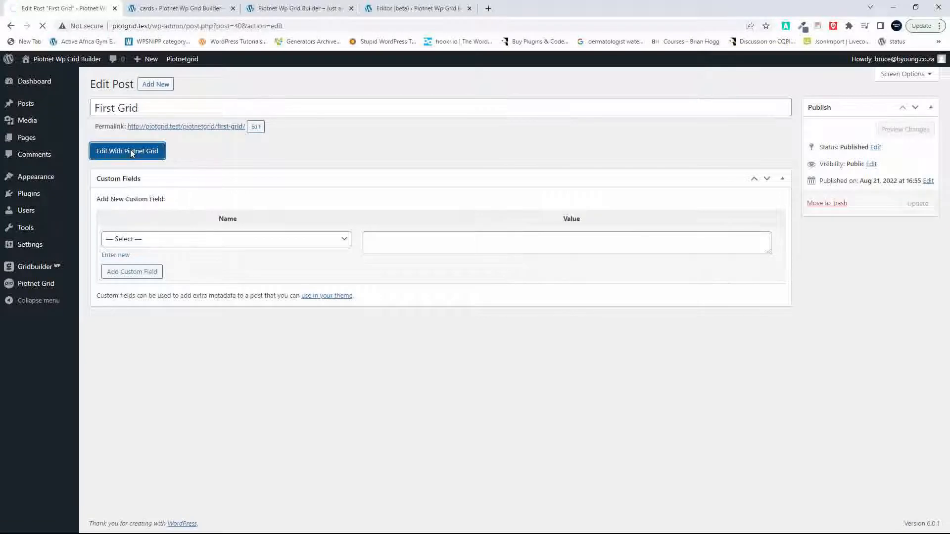
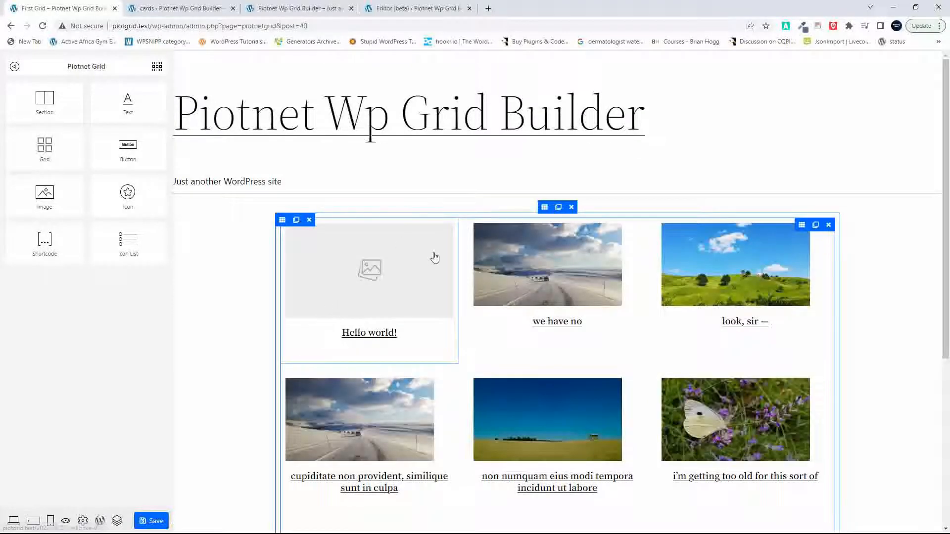
Step: Set the content width of First Grid's Section to Full Width and save the grid
click(118, 521)
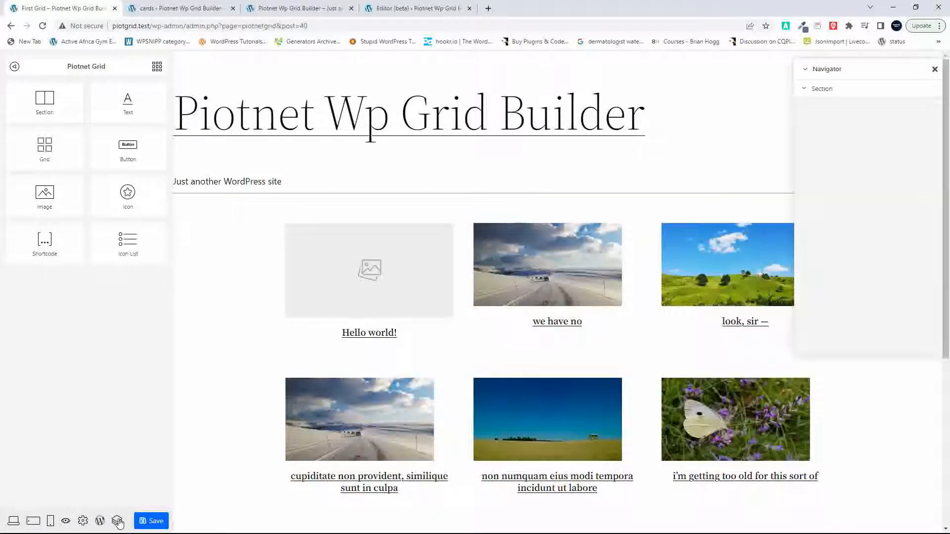
click(821, 90)
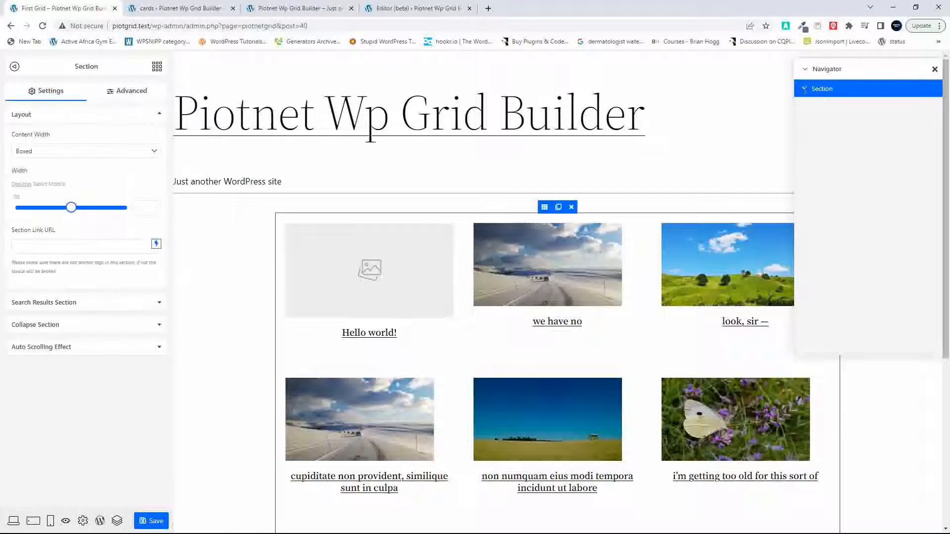
click(805, 89)
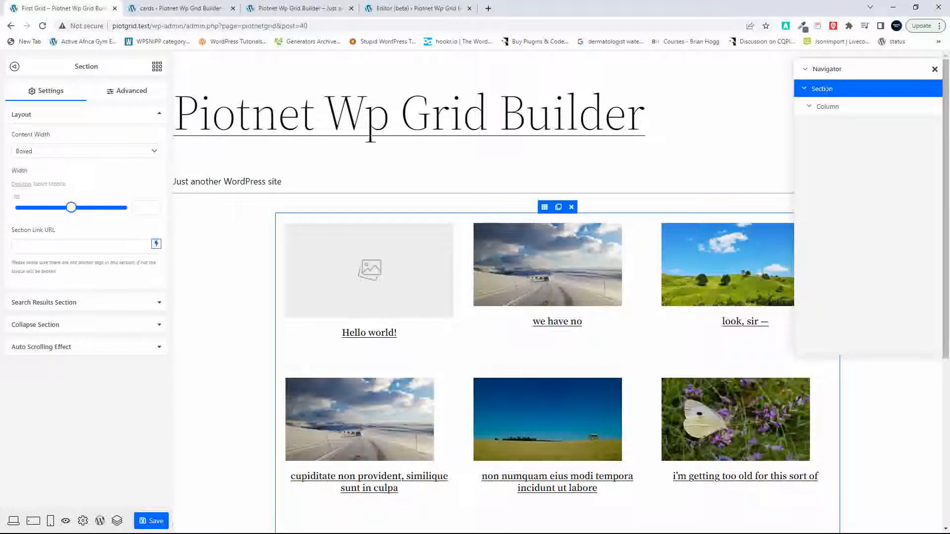
click(153, 156)
click(131, 170)
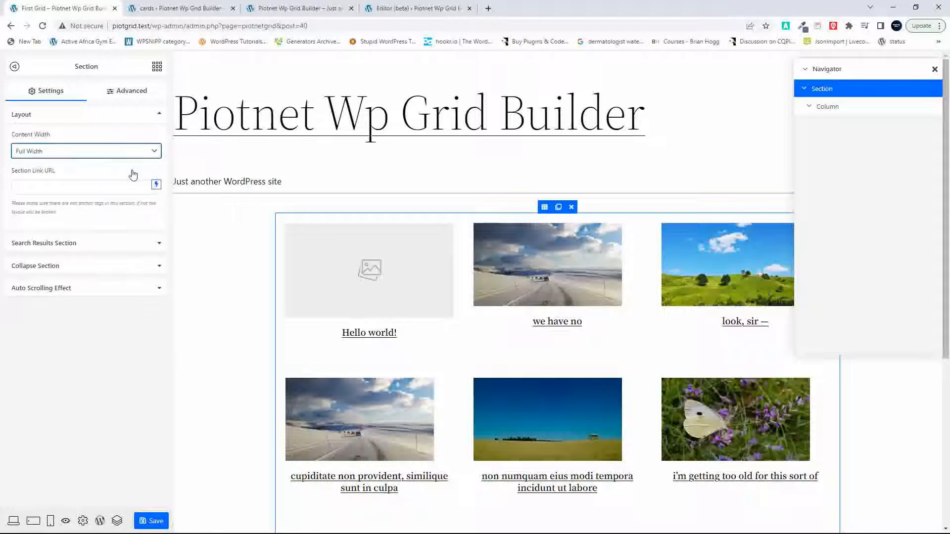
click(151, 521)
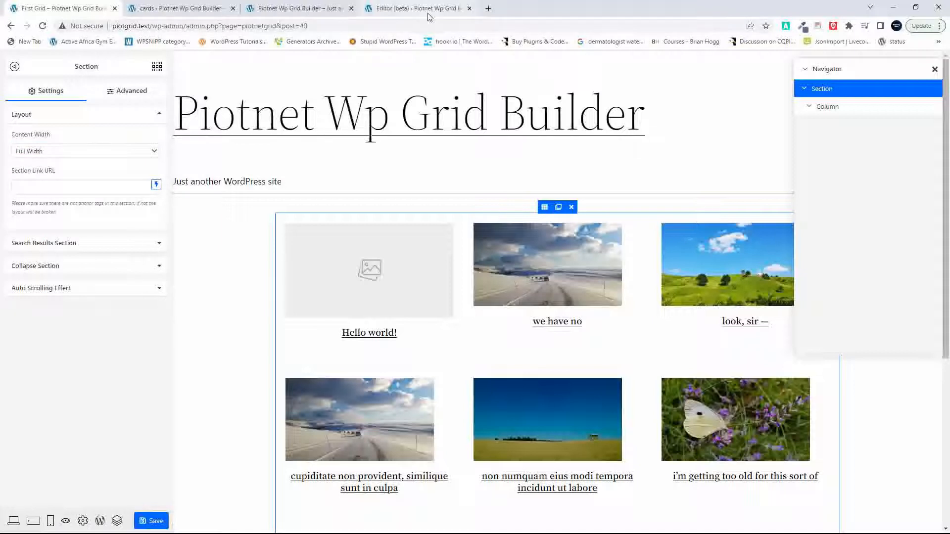
Step: Reload the front page and check the Piotnet grid's width against the Gridbuilder grid below it
click(291, 14)
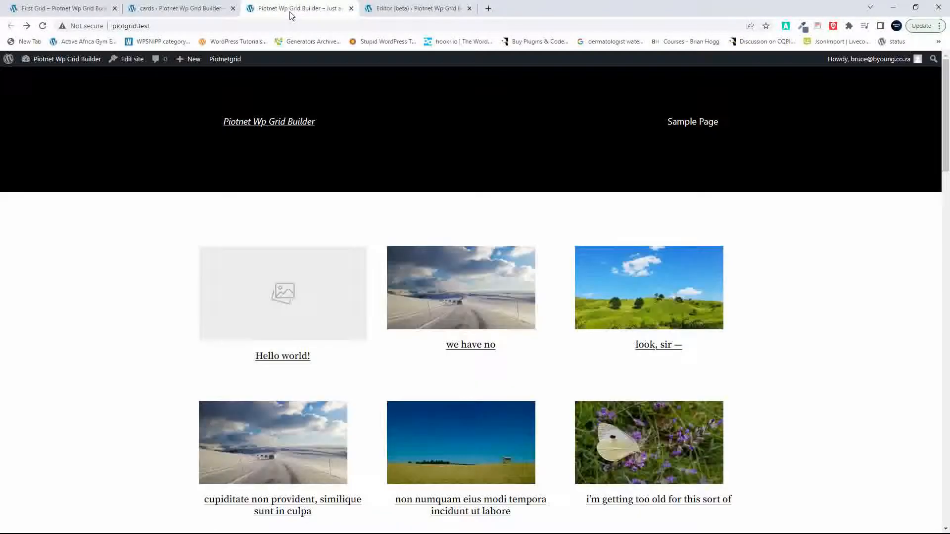
click(43, 27)
scroll(393, 431, down, 12)
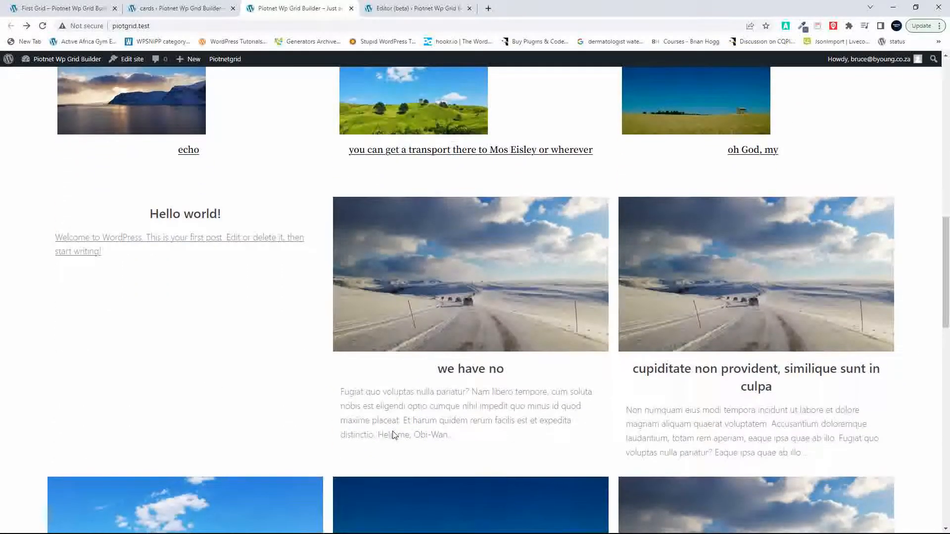
scroll(394, 435, up, 8)
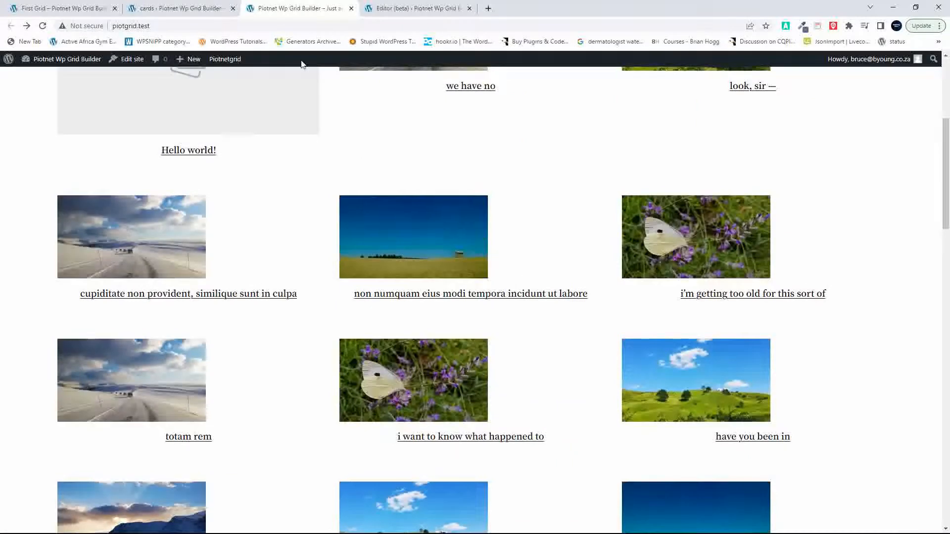
Step: Return to First Grid, select its Grid element and open the First Card template for editing
click(76, 9)
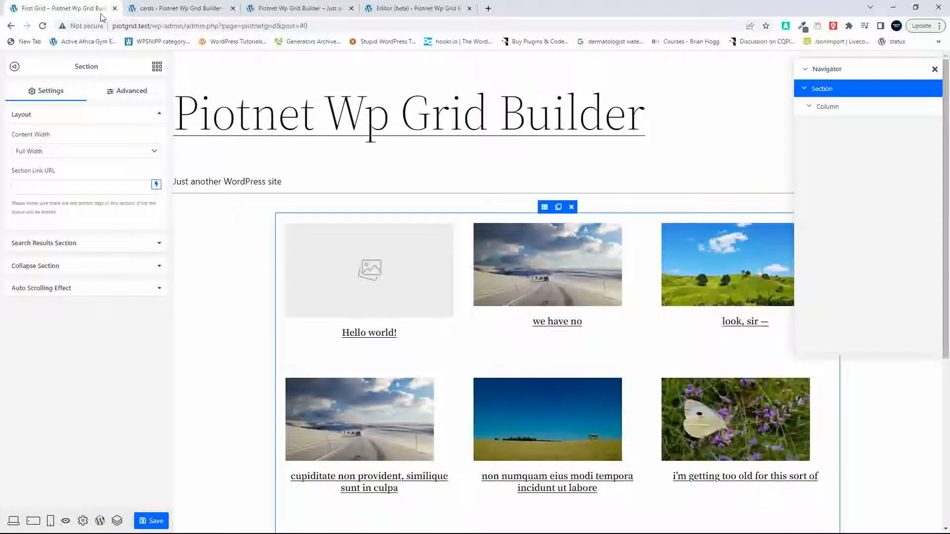
click(522, 269)
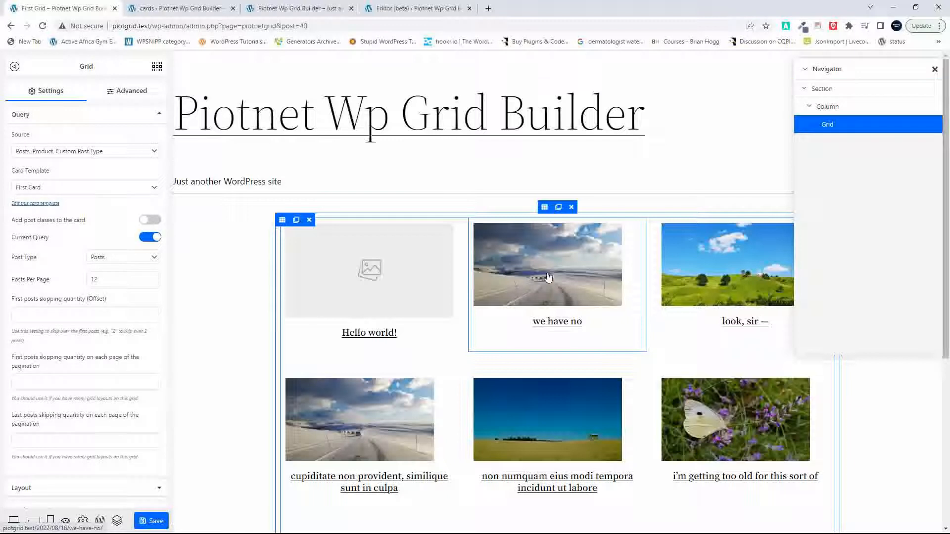
click(39, 203)
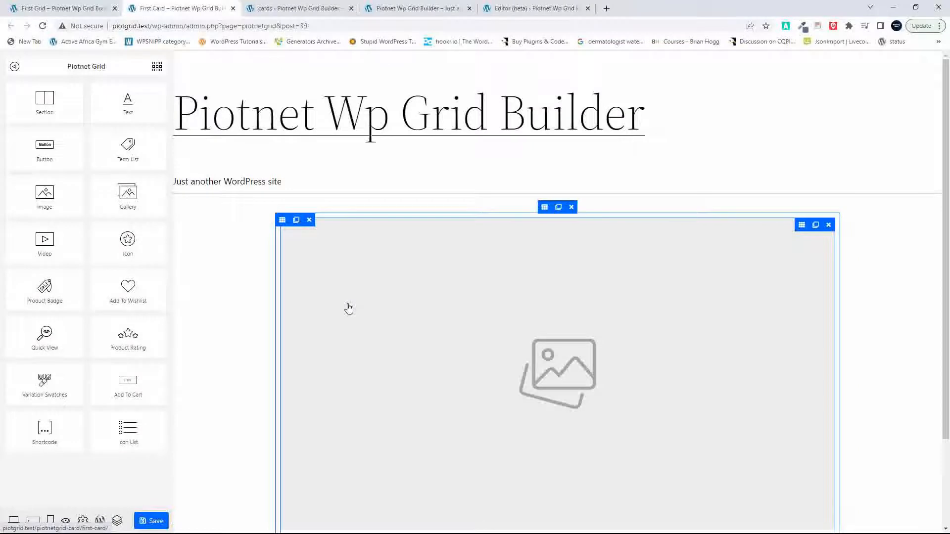
Step: Set the size of the card's featured image to Large - 1024 x 1024 and save the card
click(410, 336)
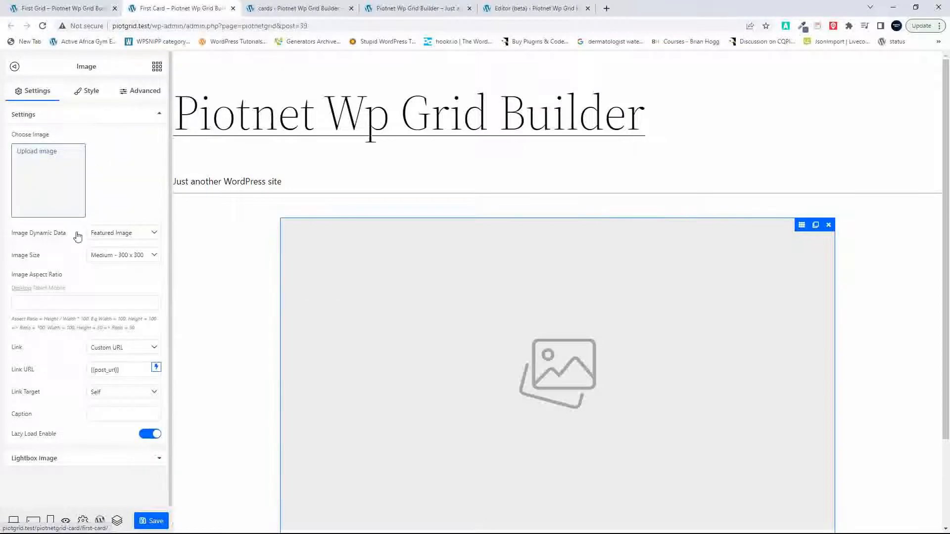
click(122, 256)
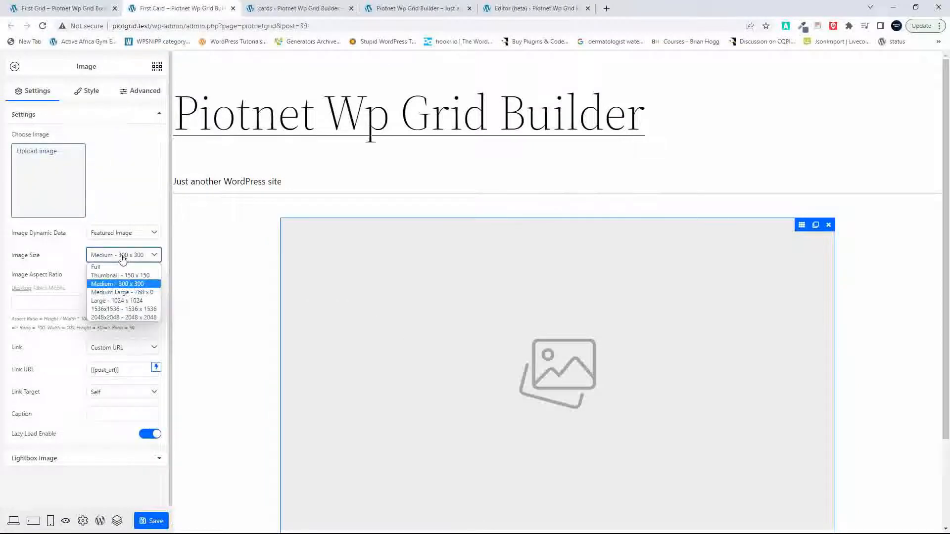
click(119, 301)
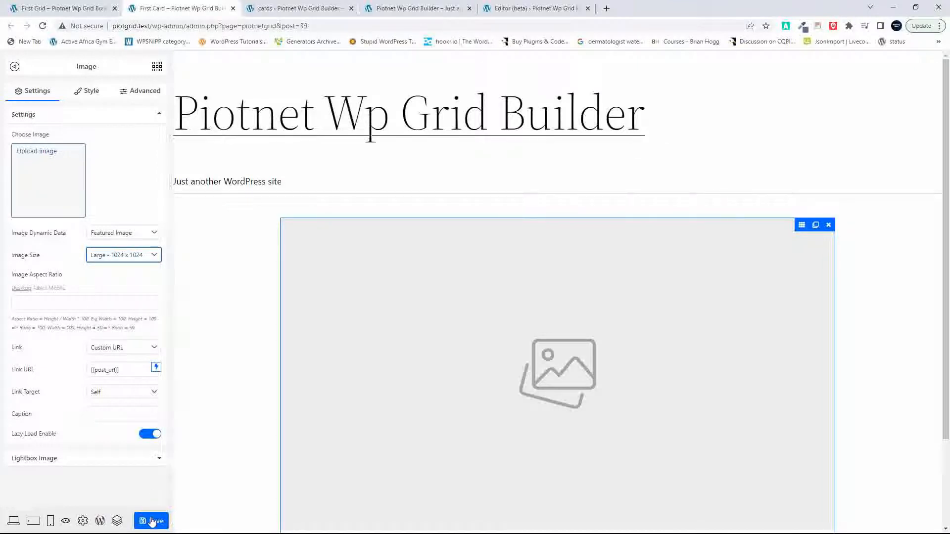
click(152, 519)
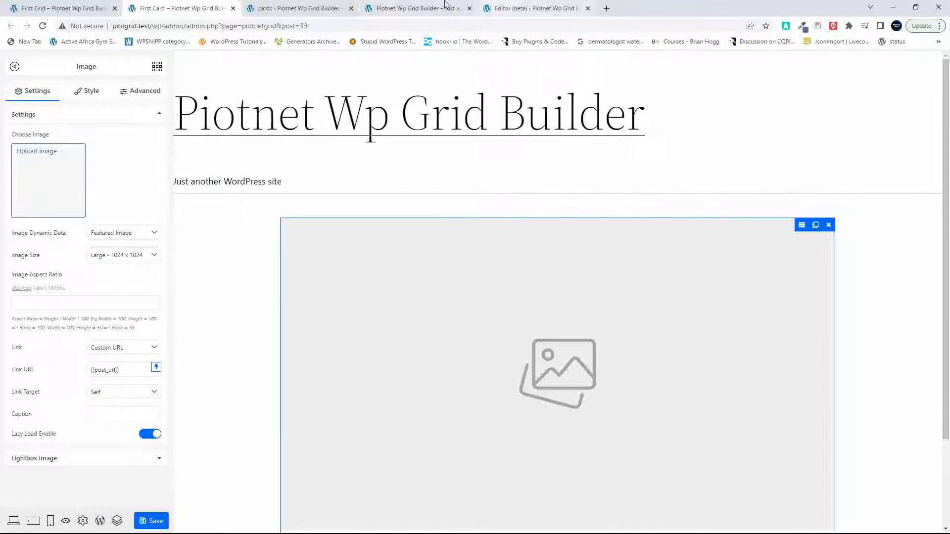
Step: Reload the front page and compare the image sizes of the Piotnet and Gridbuilder grids
click(416, 8)
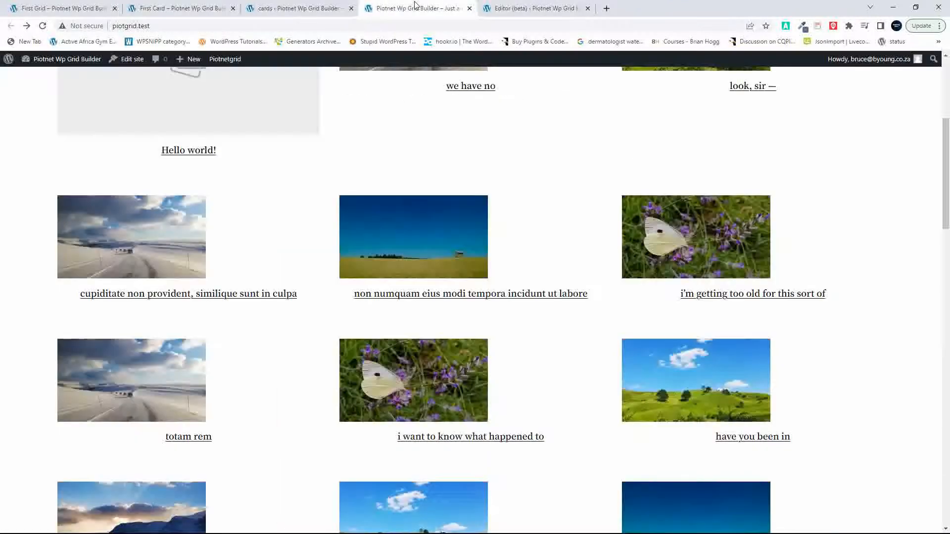
click(42, 26)
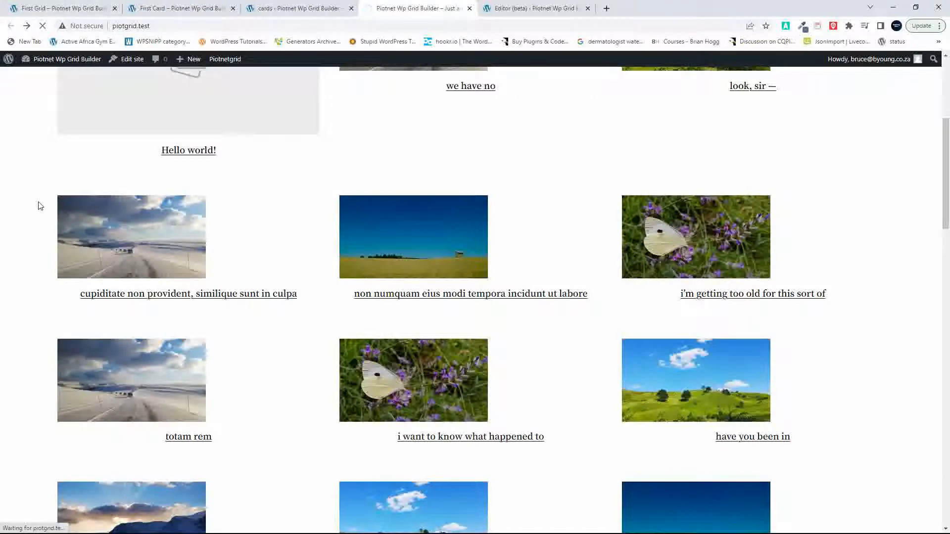
scroll(300, 364, down, 5)
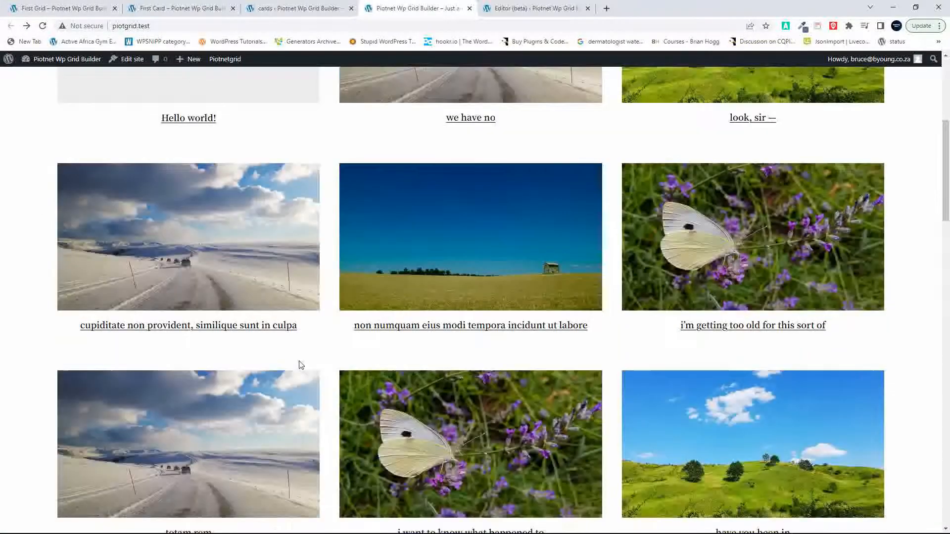
scroll(300, 365, up, 15)
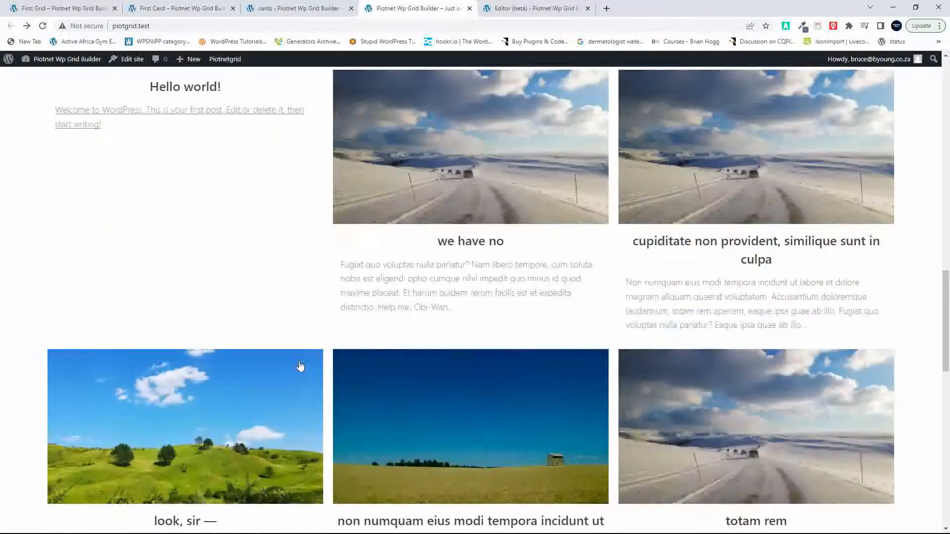
scroll(300, 366, up, 3)
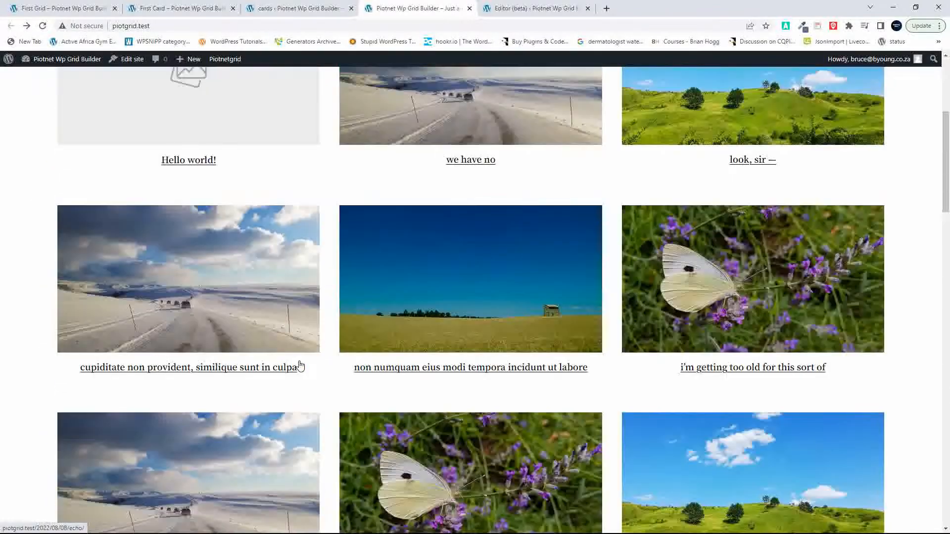
scroll(298, 367, down, 5)
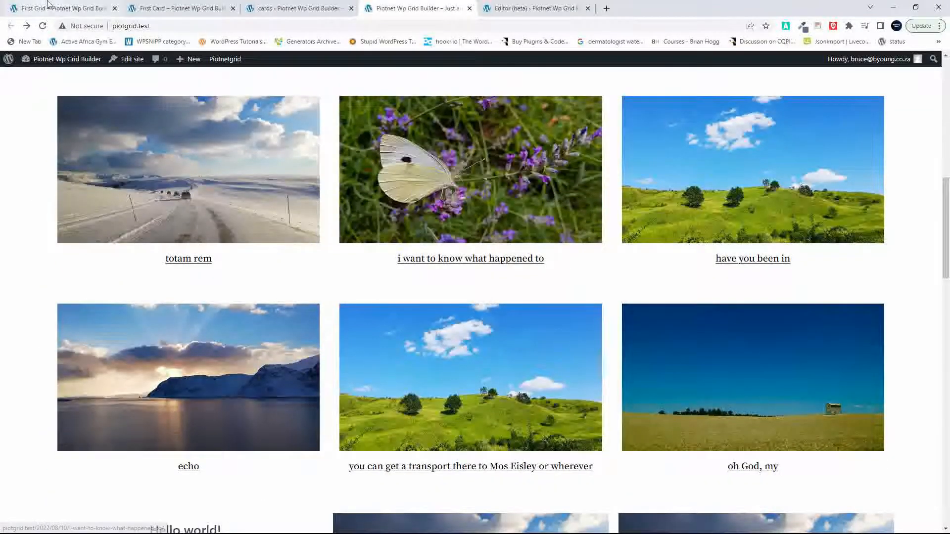
Step: In First Card, replace the excerpt text's content with the Post Content tag at length 30, {{post_content | length:30}}, and save the card
click(183, 8)
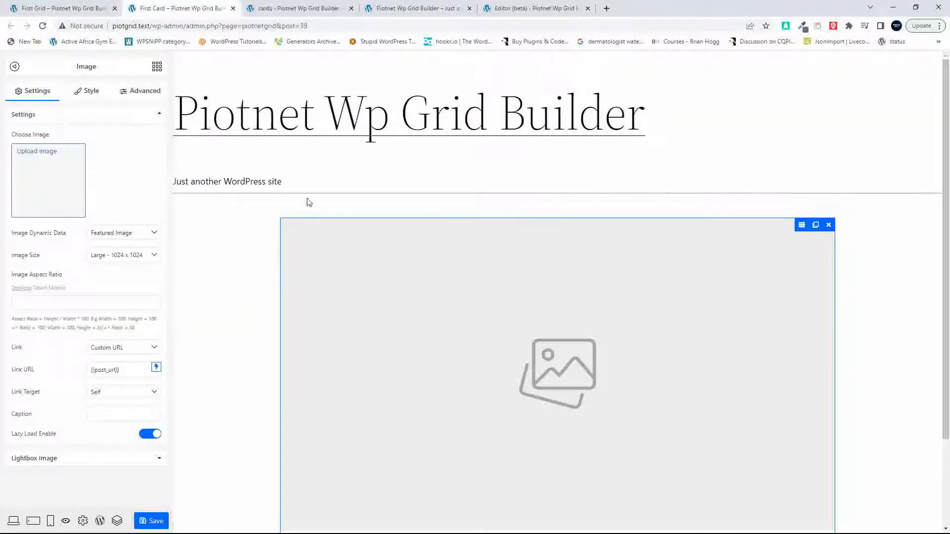
scroll(242, 291, down, 2)
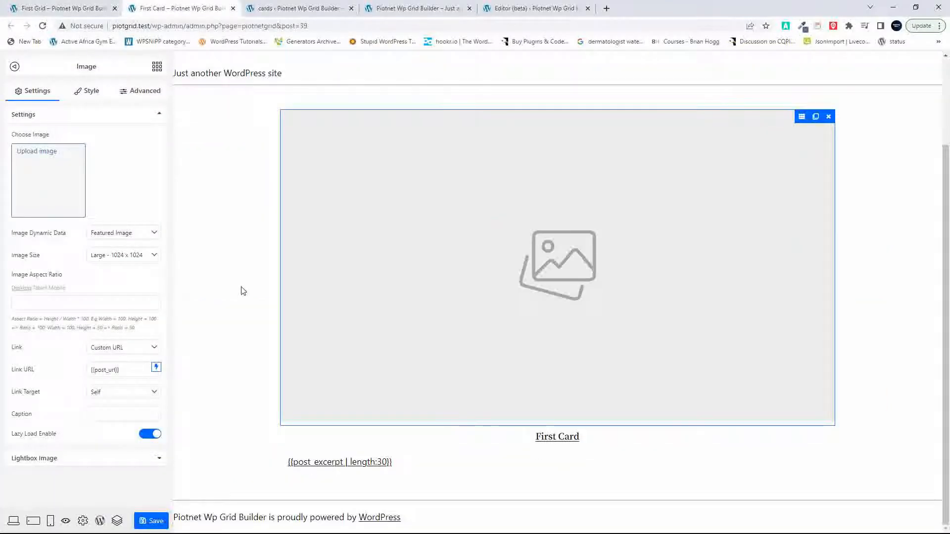
click(385, 470)
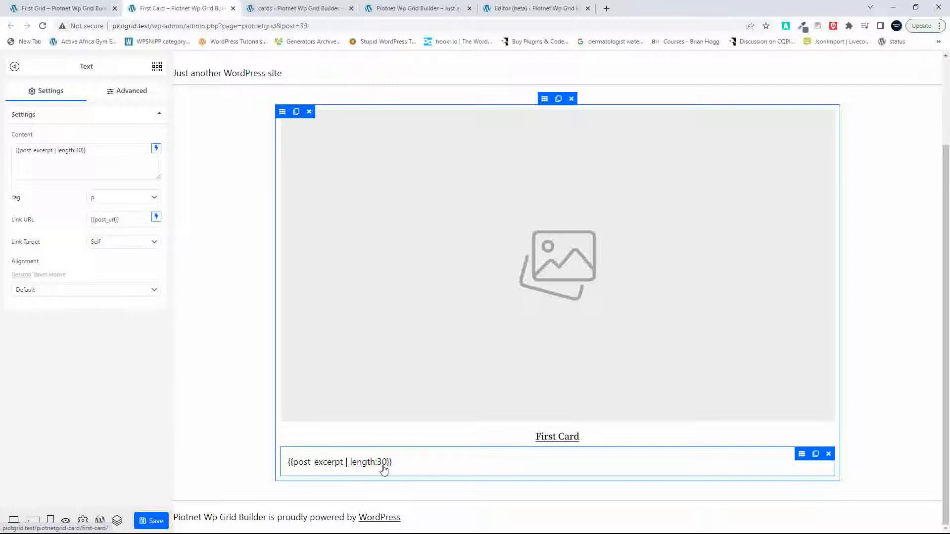
click(157, 149)
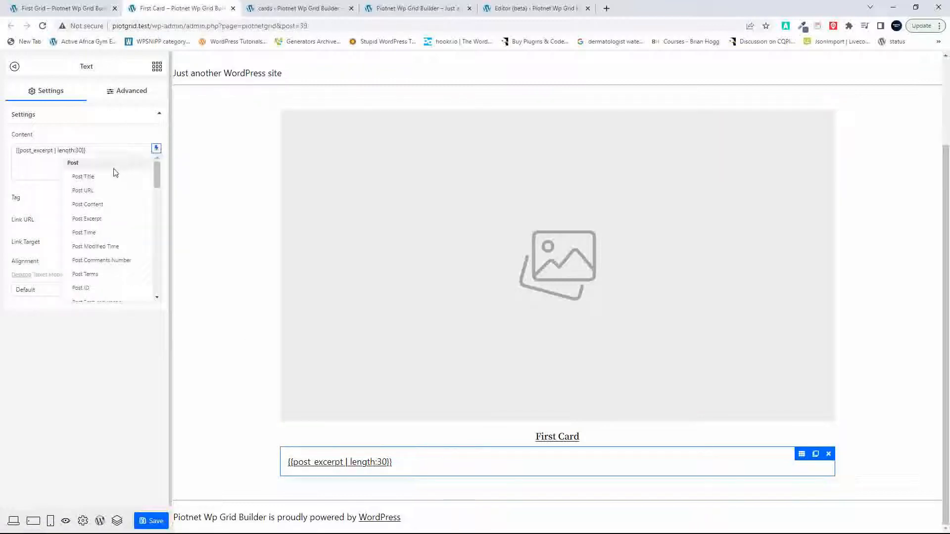
click(103, 210)
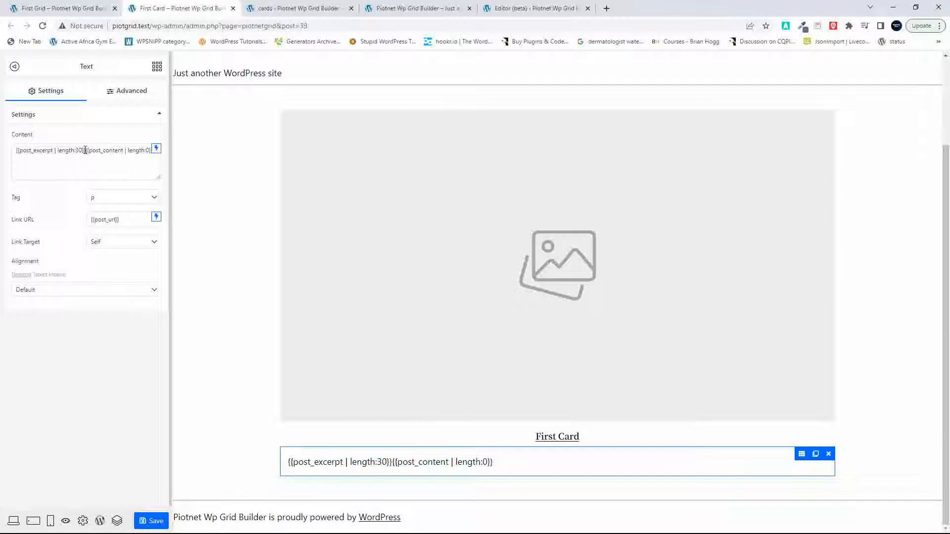
drag(85, 150, 11, 154)
key(BackSpace)
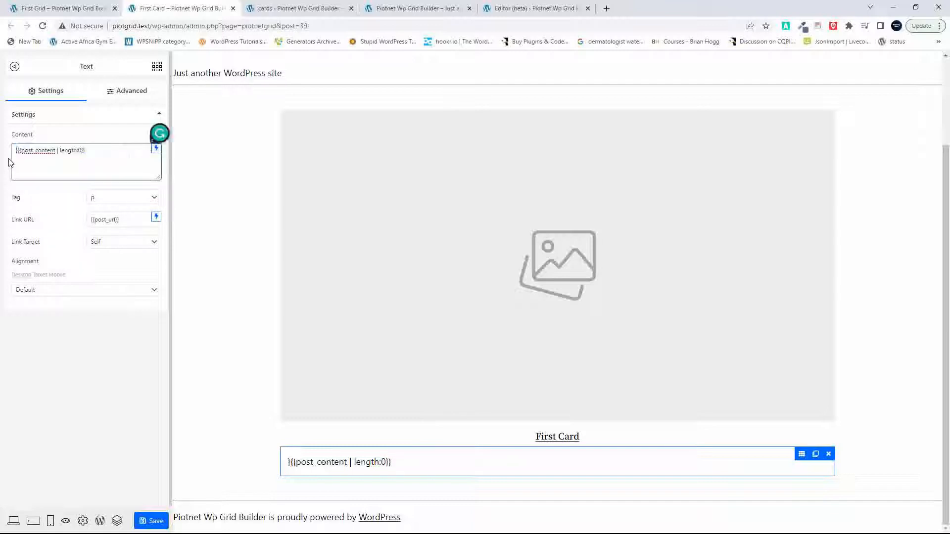
key(Delete)
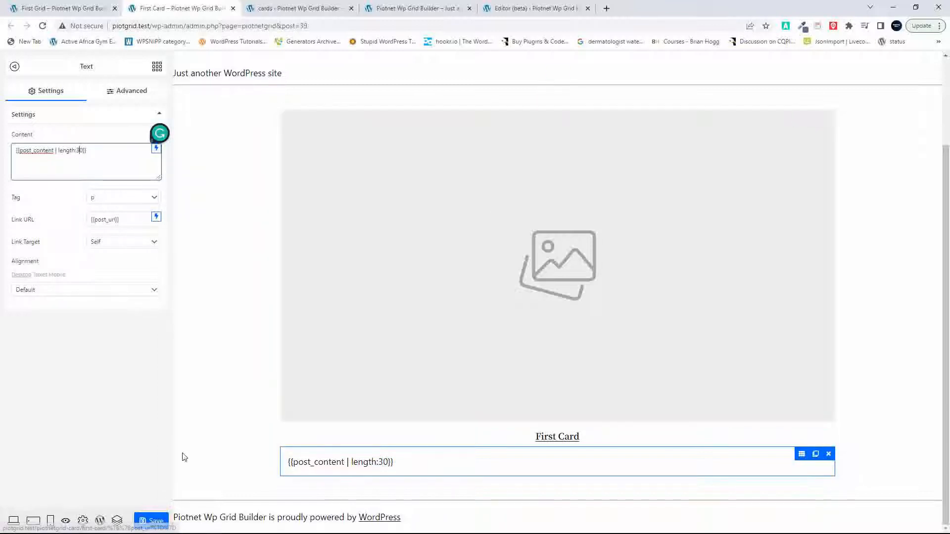
click(155, 521)
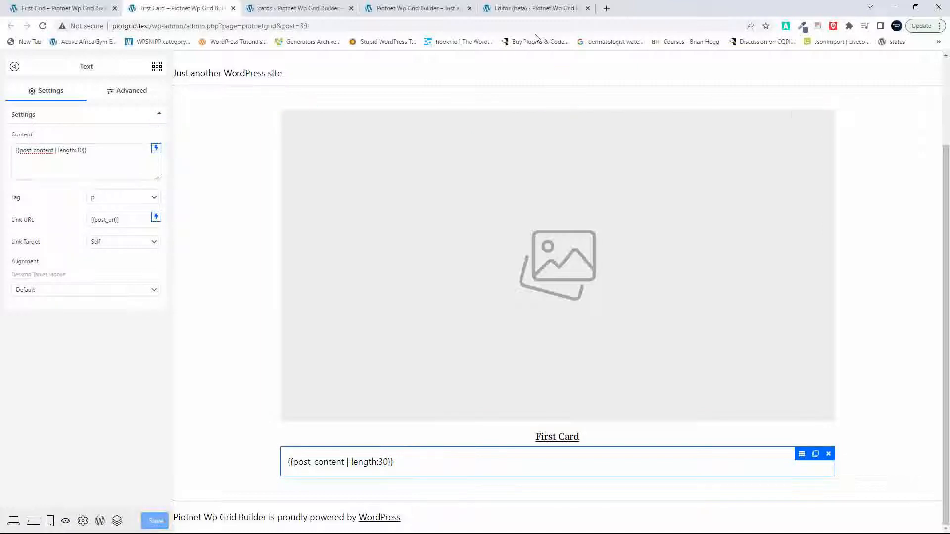
Step: Reload the front page and compare the text under the Piotnet cards with that of the Gridbuilder cards
click(428, 9)
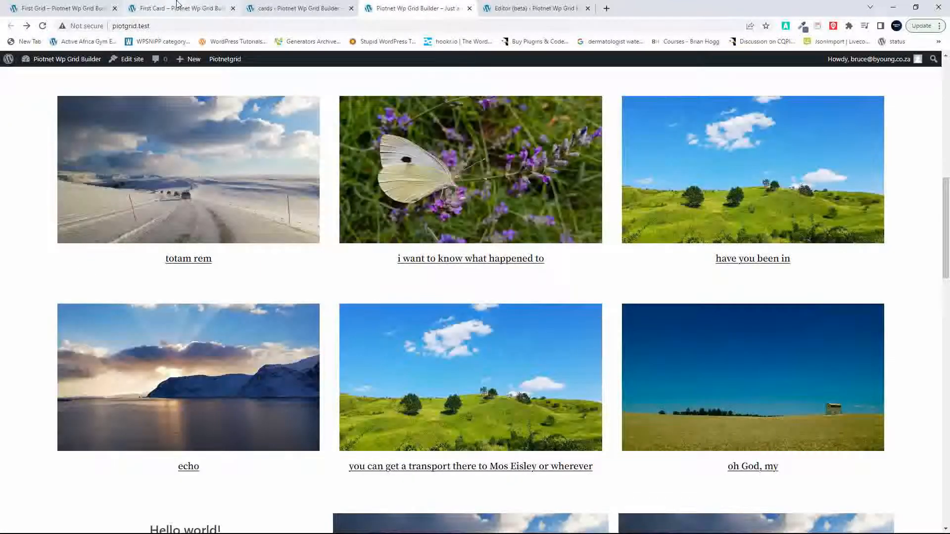
click(43, 27)
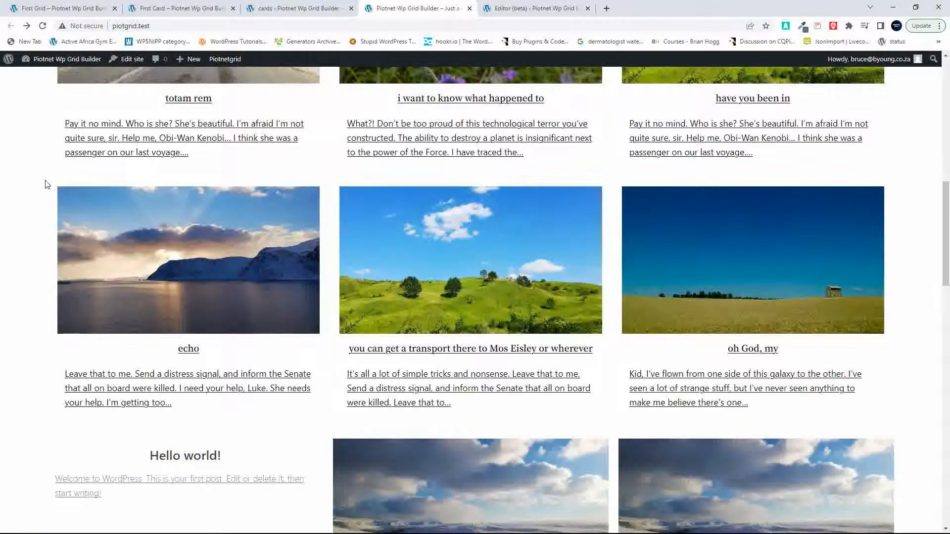
scroll(396, 324, up, 17)
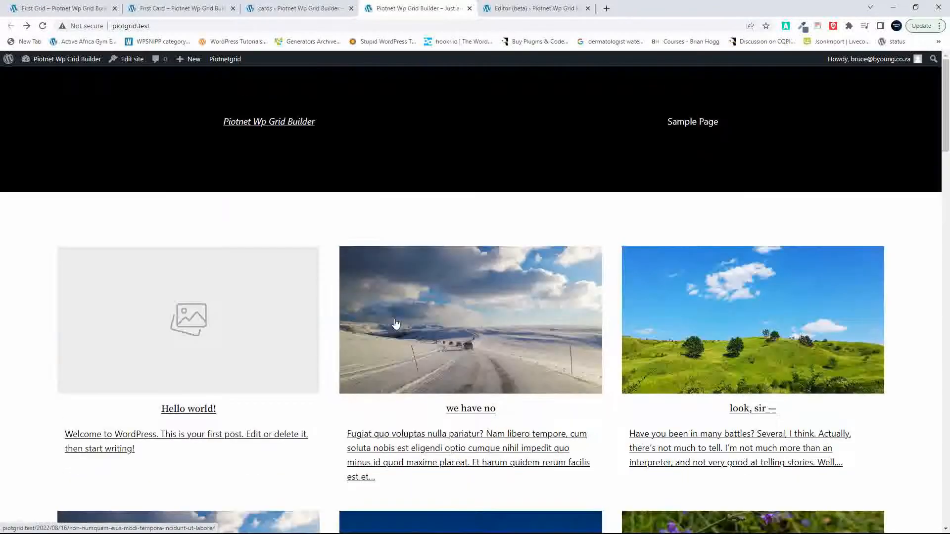
scroll(396, 324, down, 7)
scroll(396, 324, down, 18)
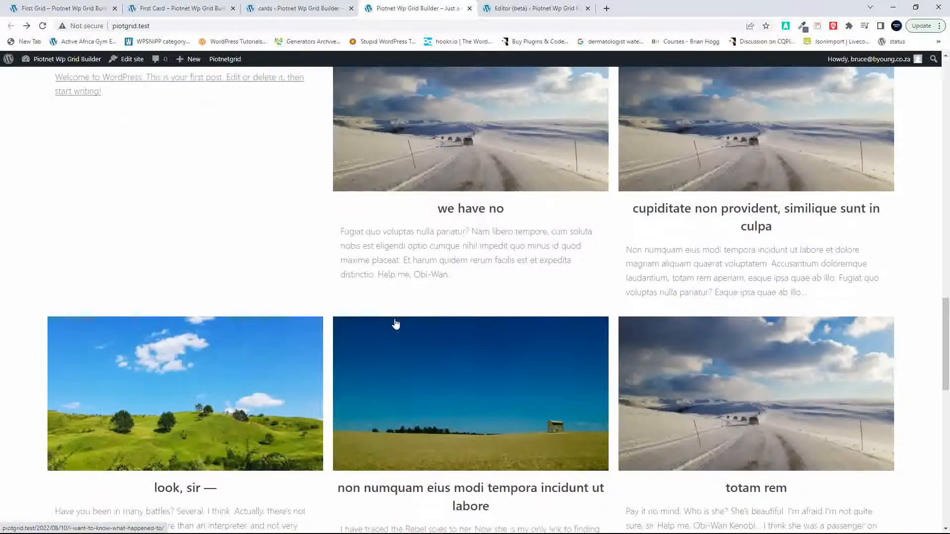
scroll(396, 324, up, 1)
scroll(396, 323, up, 17)
scroll(396, 323, down, 5)
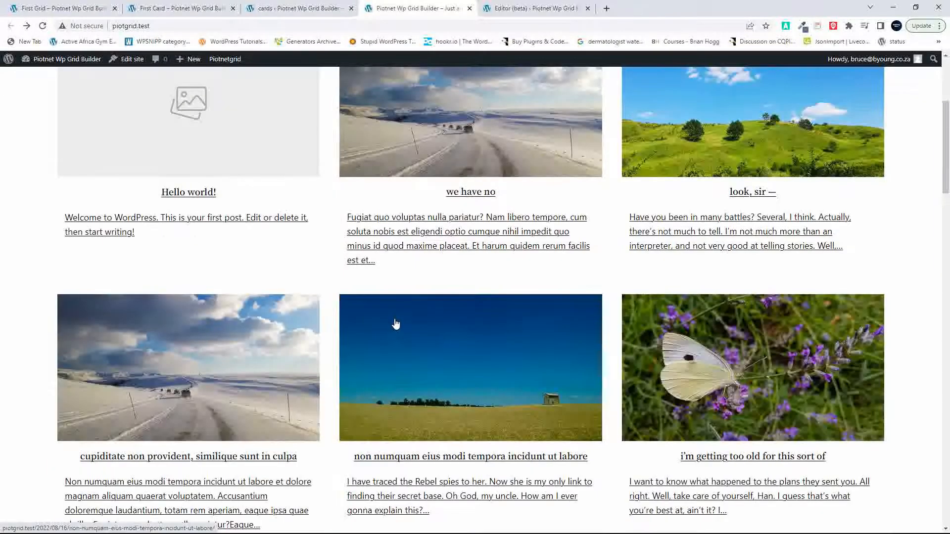
scroll(396, 323, down, 2)
scroll(396, 323, down, 1)
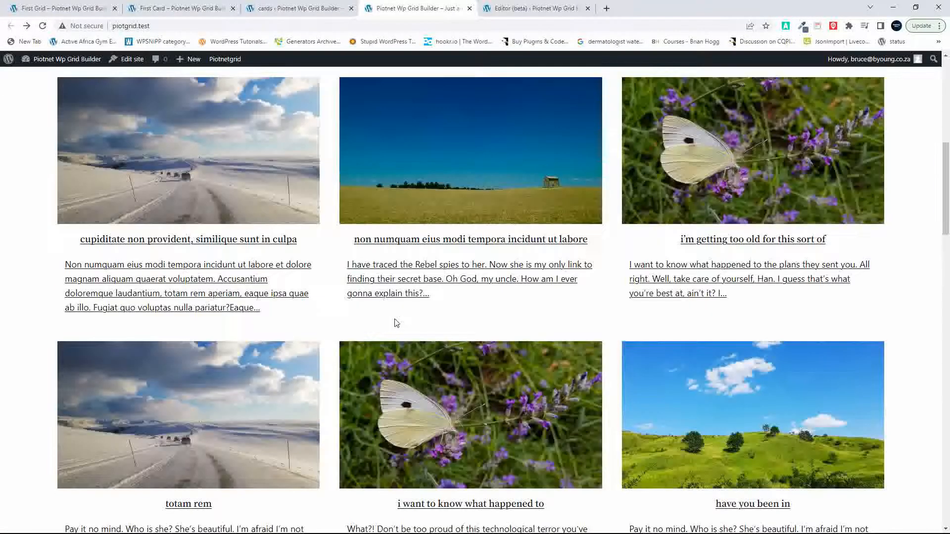
Step: Compare the images and text of the remaining Piotnet and Gridbuilder cards down the front page
scroll(396, 323, down, 10)
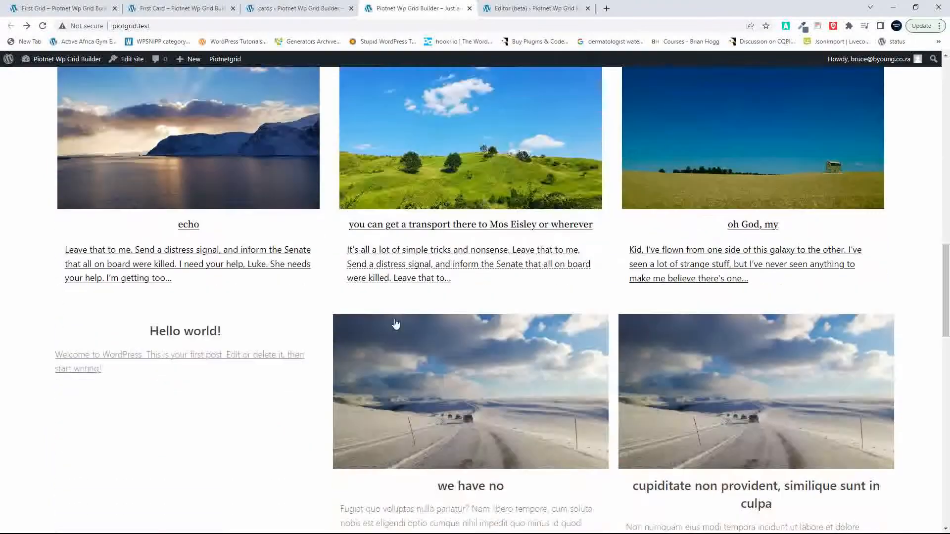
scroll(396, 324, down, 14)
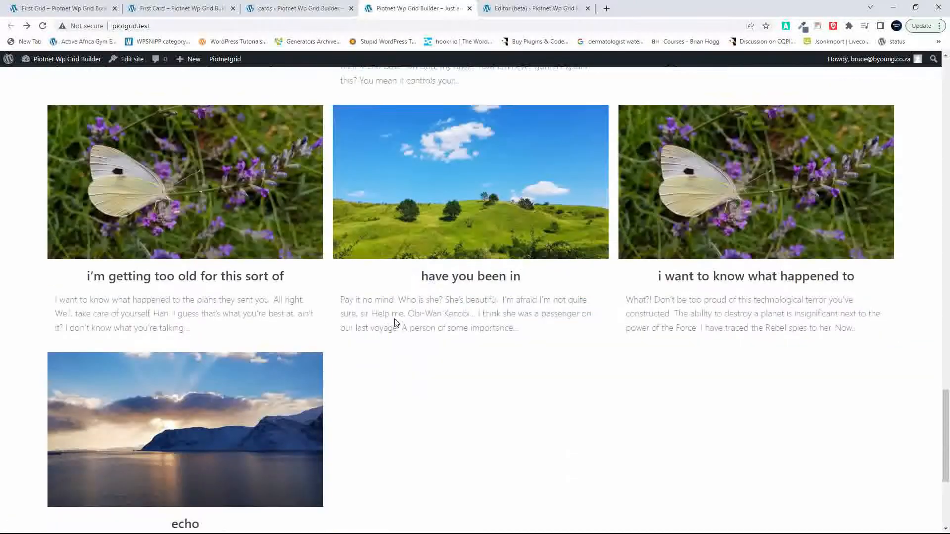
scroll(396, 323, down, 4)
scroll(396, 323, up, 10)
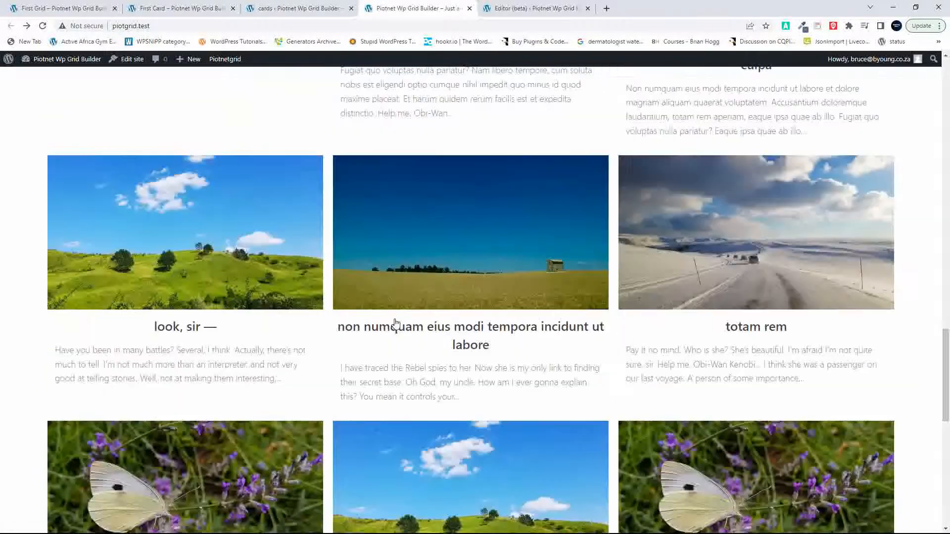
scroll(396, 323, up, 20)
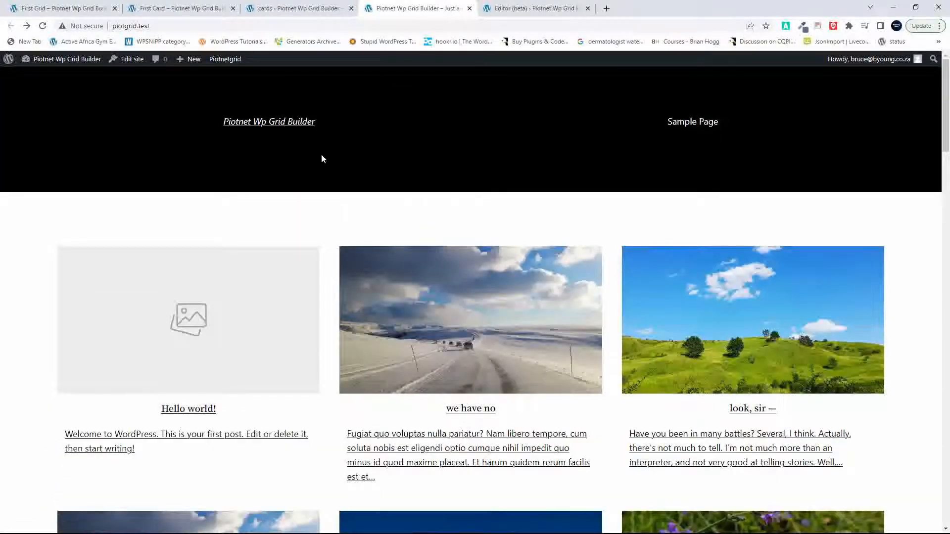
Step: Exit the First Card and First Grid editors to the WordPress dashboard and open the Piotnet Grid facets list
click(179, 8)
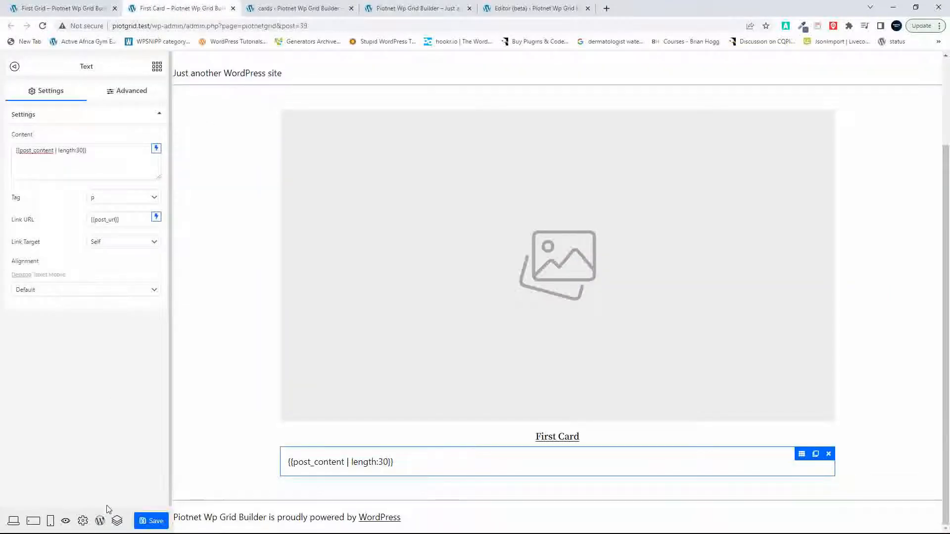
click(99, 523)
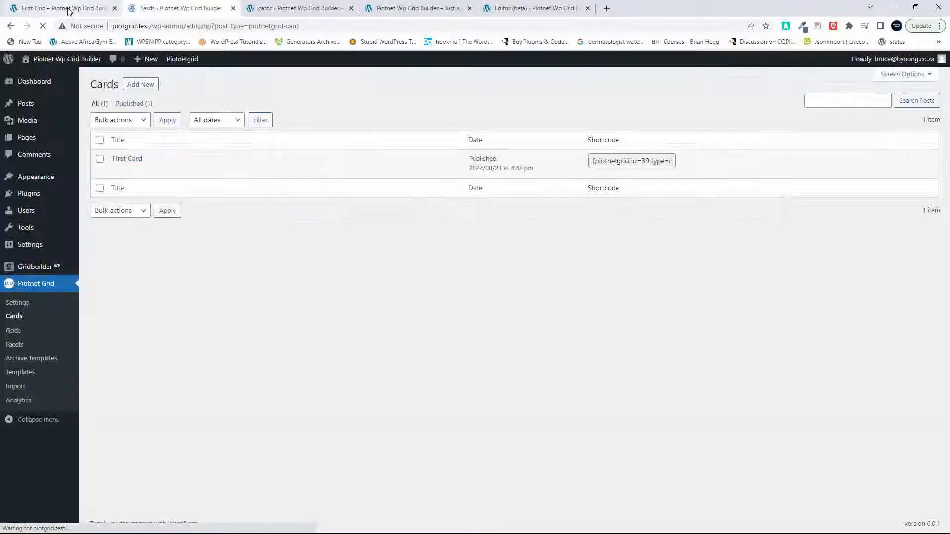
click(68, 10)
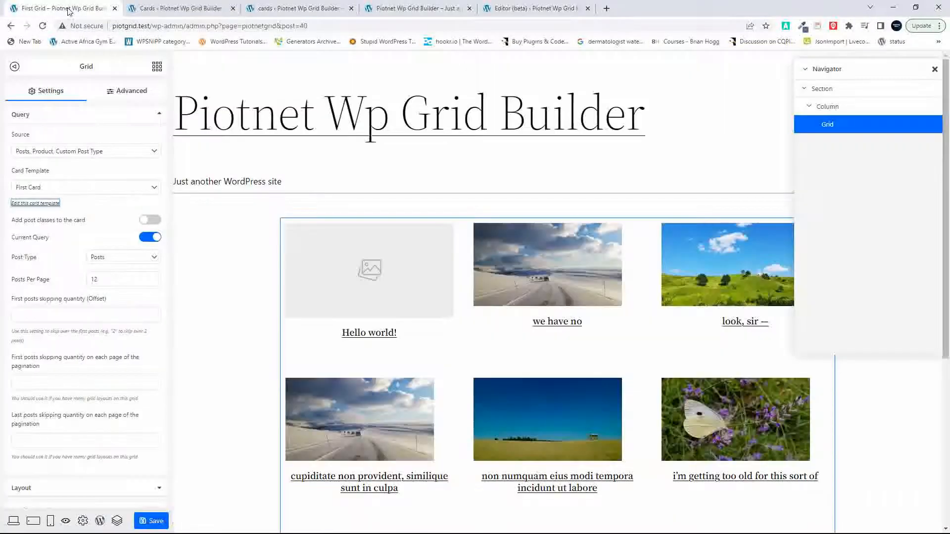
click(101, 522)
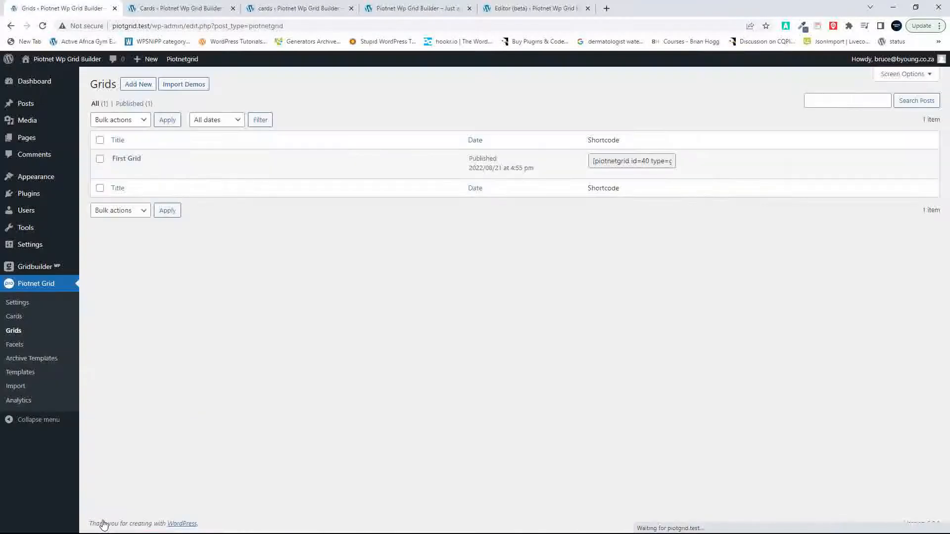
click(8, 349)
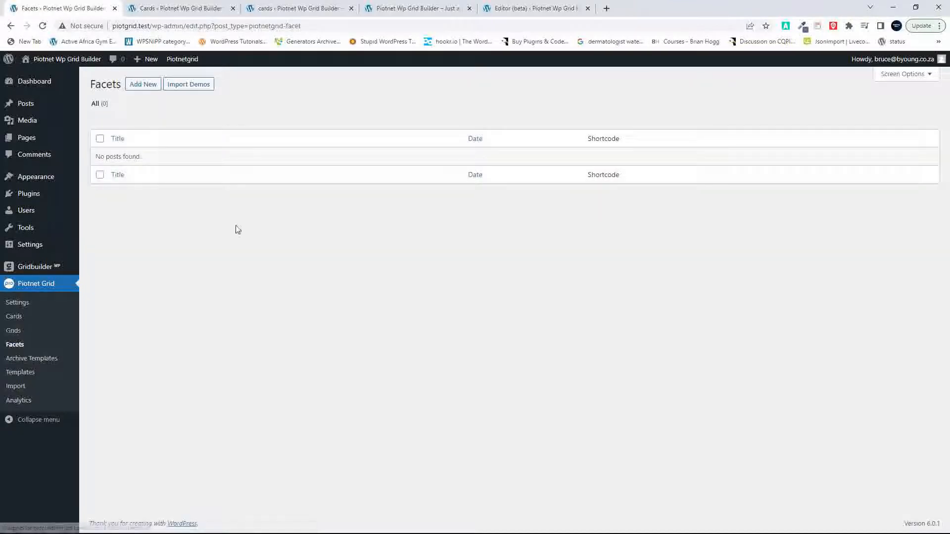
Step: Create a new facet titled Search, publish it and open it for editing with Piotnet Grid
click(142, 84)
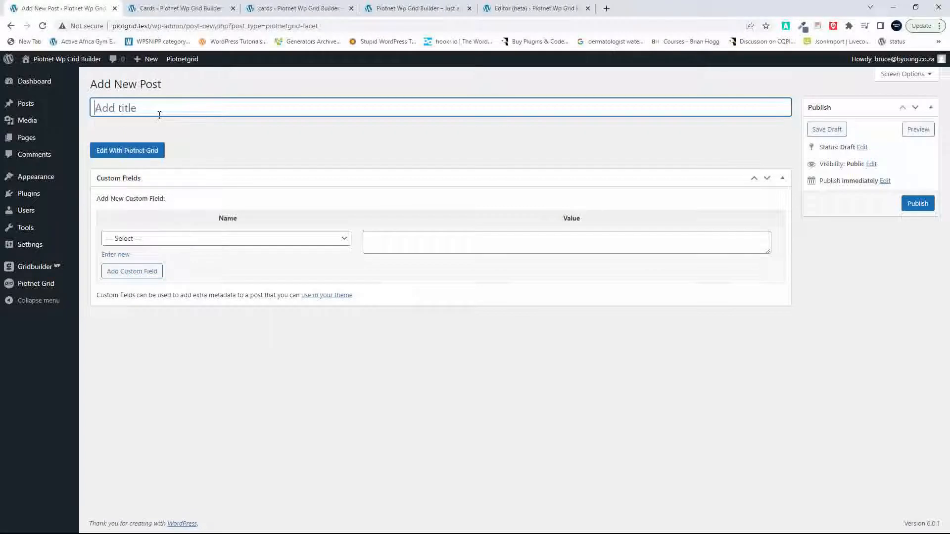
text(Search)
click(916, 211)
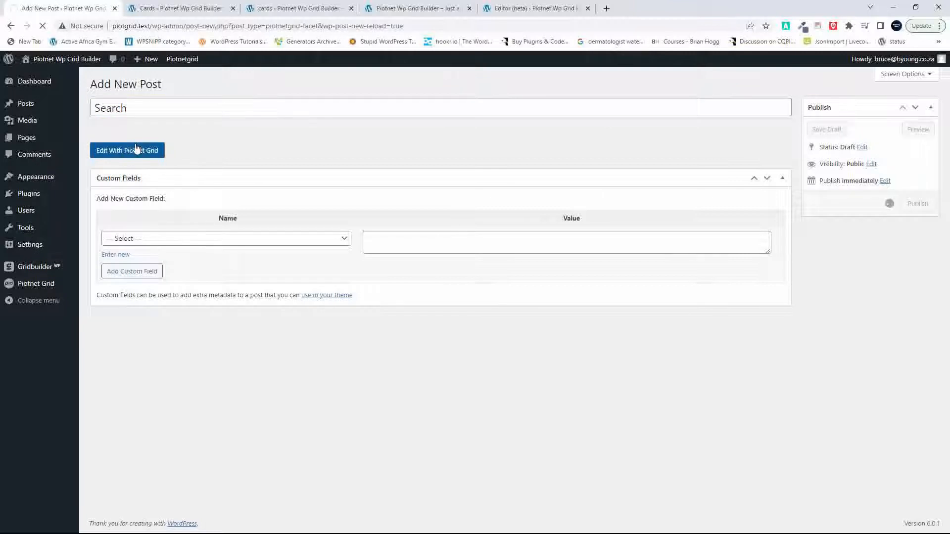
click(127, 182)
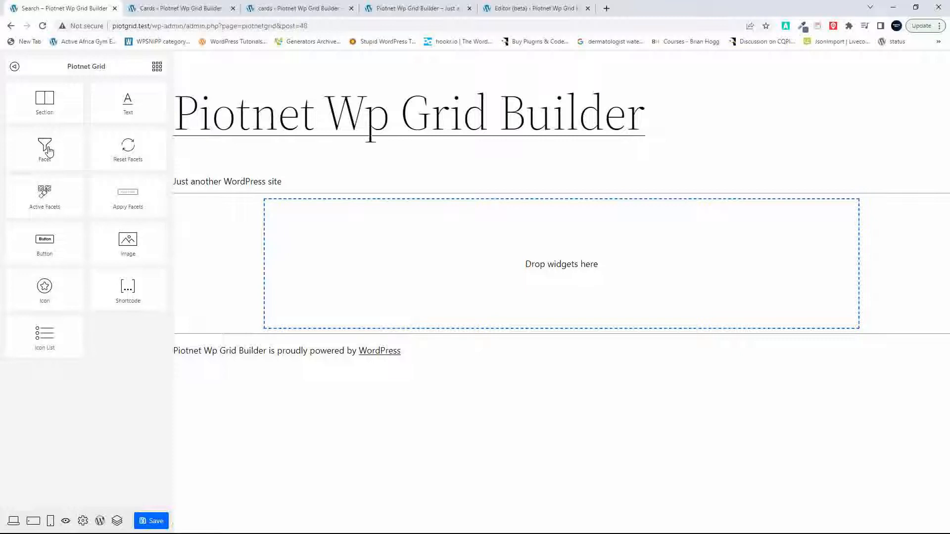
Step: Add a Facet widget with action Filter, filter type Search and search placeholder "Search", and save the facet
drag(49, 151, 442, 268)
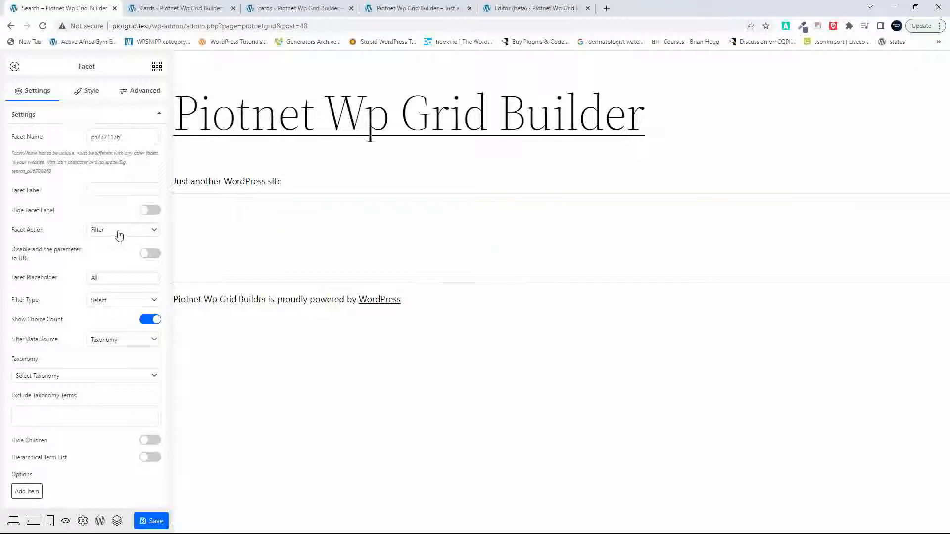
click(152, 234)
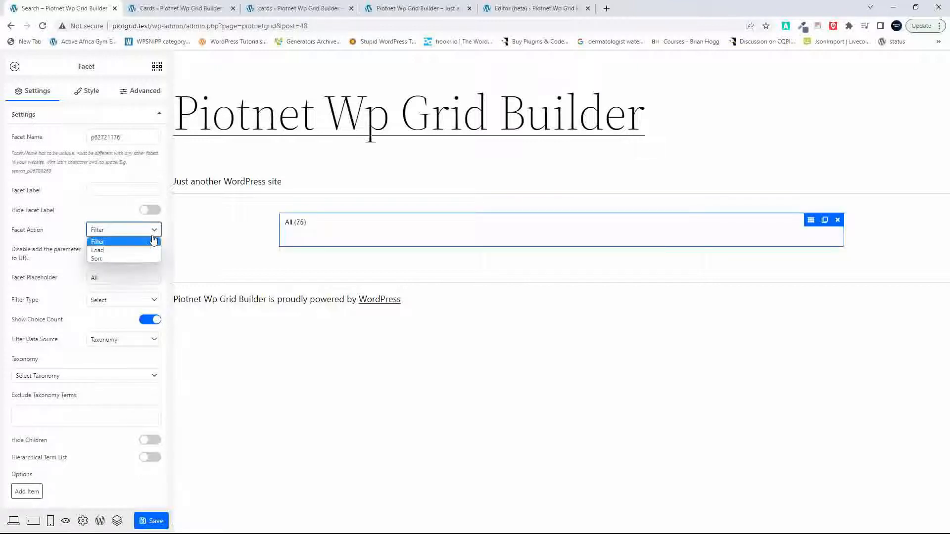
click(129, 241)
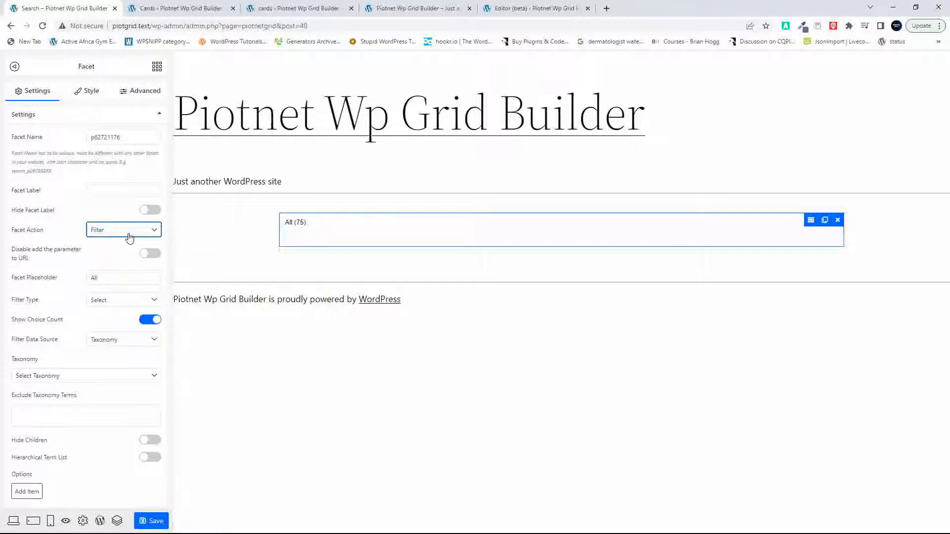
click(132, 300)
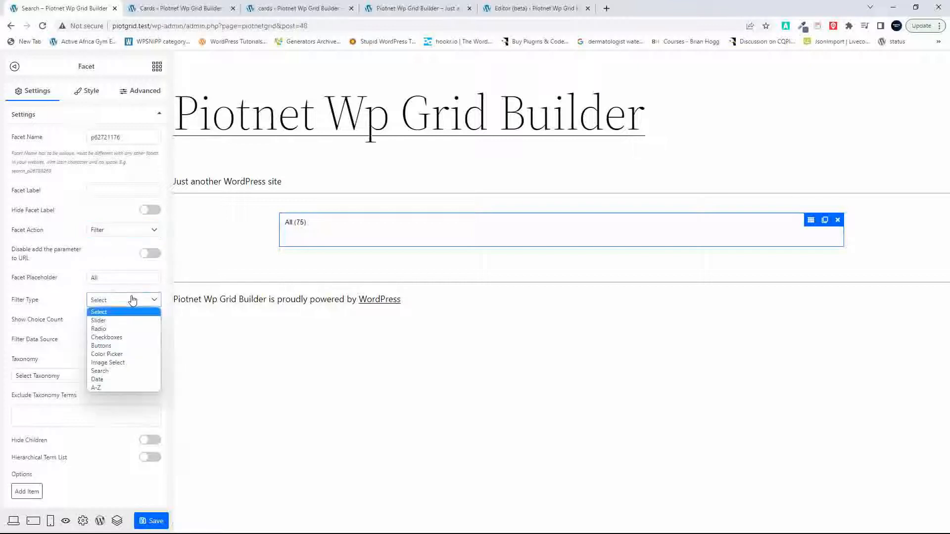
click(113, 376)
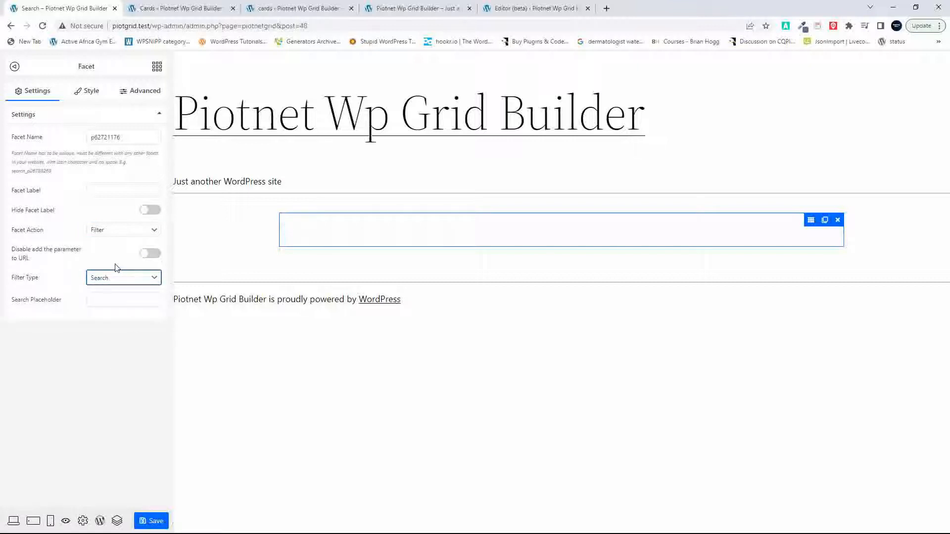
click(105, 303)
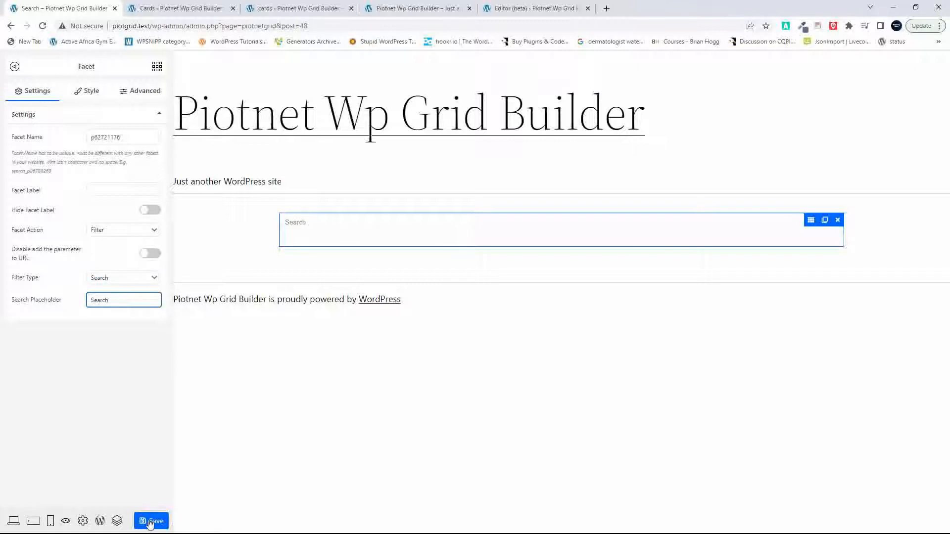
click(151, 522)
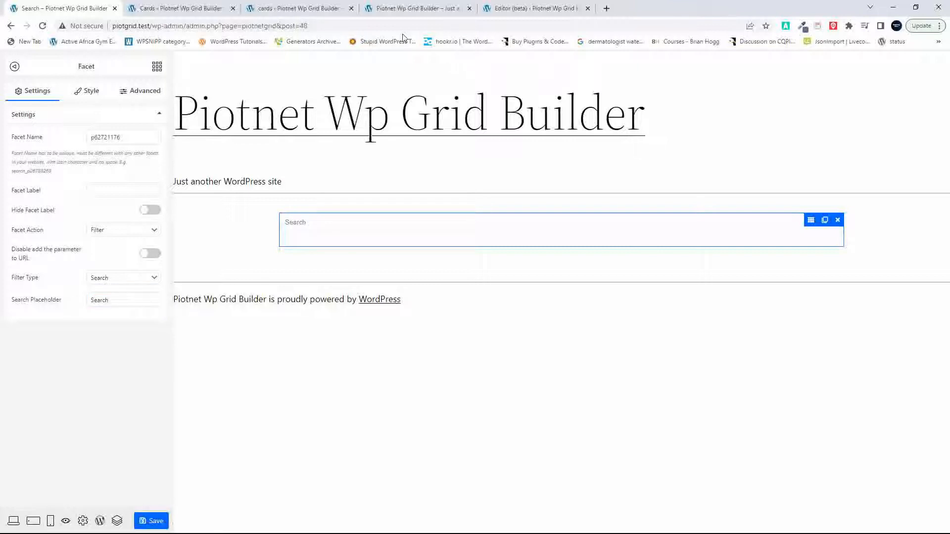
Step: Switch to the site editor with the Home template and reload it
click(511, 9)
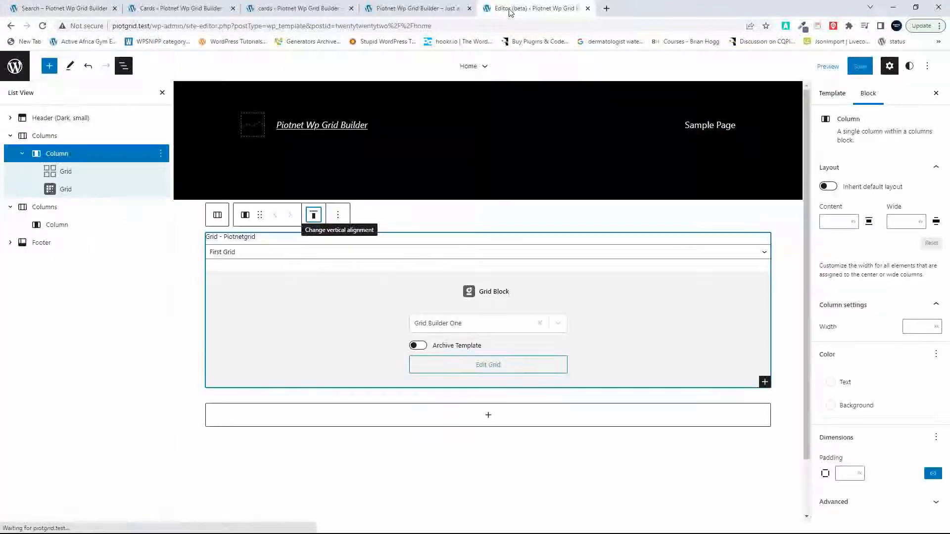
click(42, 26)
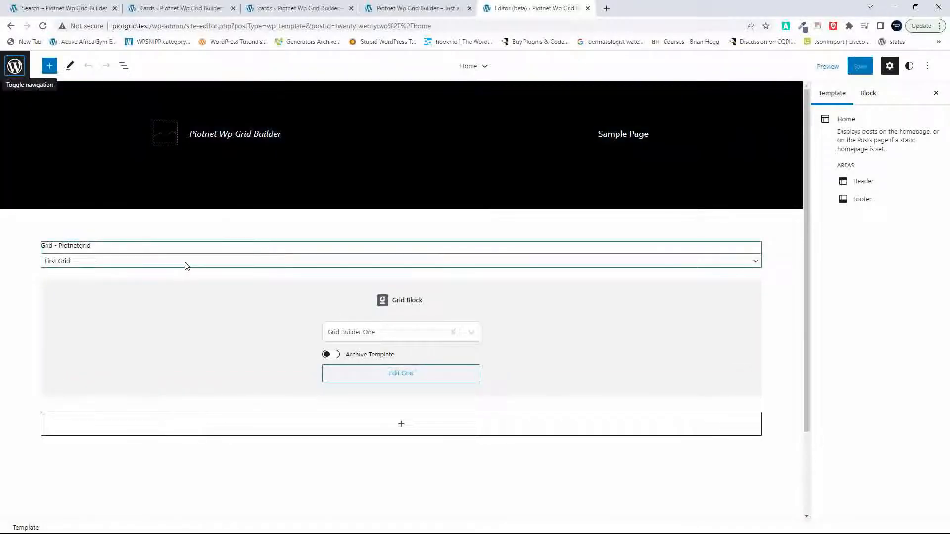
Step: Try to find a facet block for the column holding the two grids by searching the blocks for "facet"
click(186, 265)
click(123, 68)
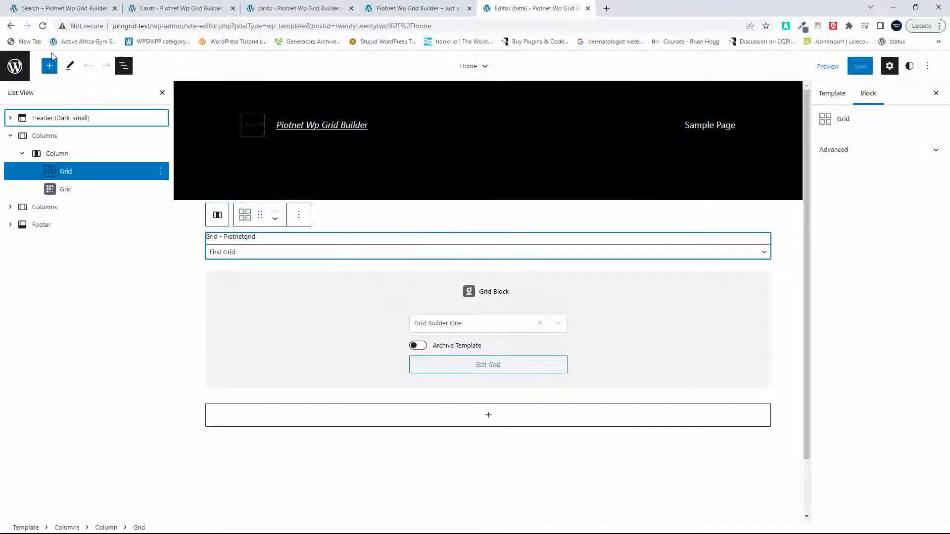
click(56, 154)
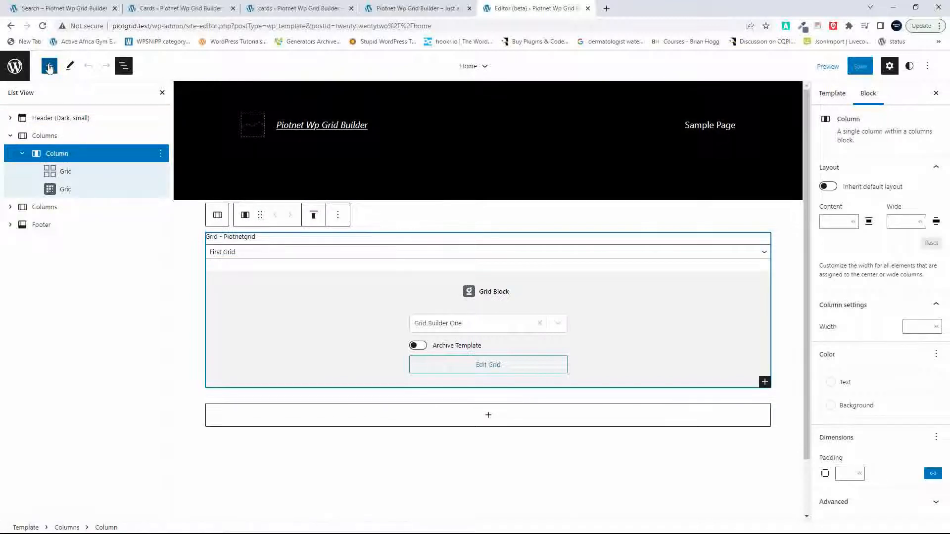
click(50, 66)
text(t)
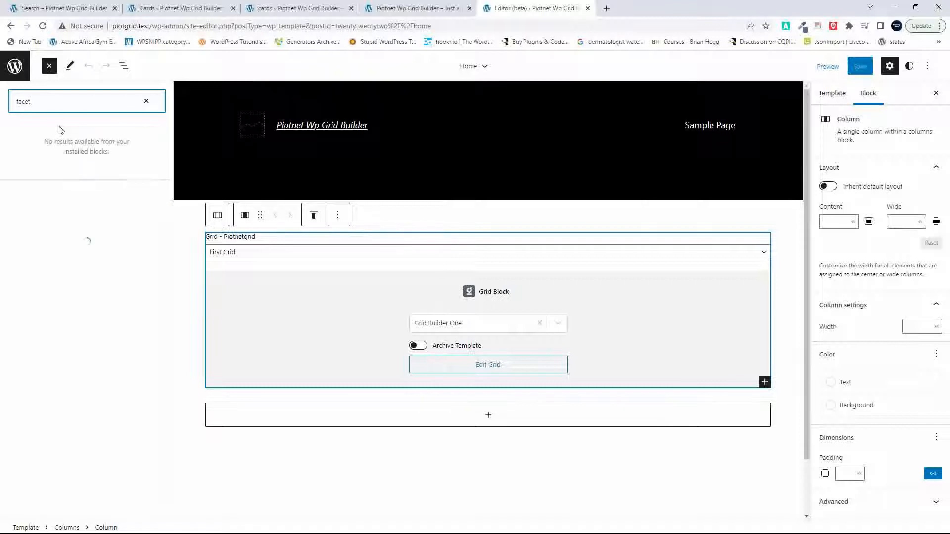
click(147, 103)
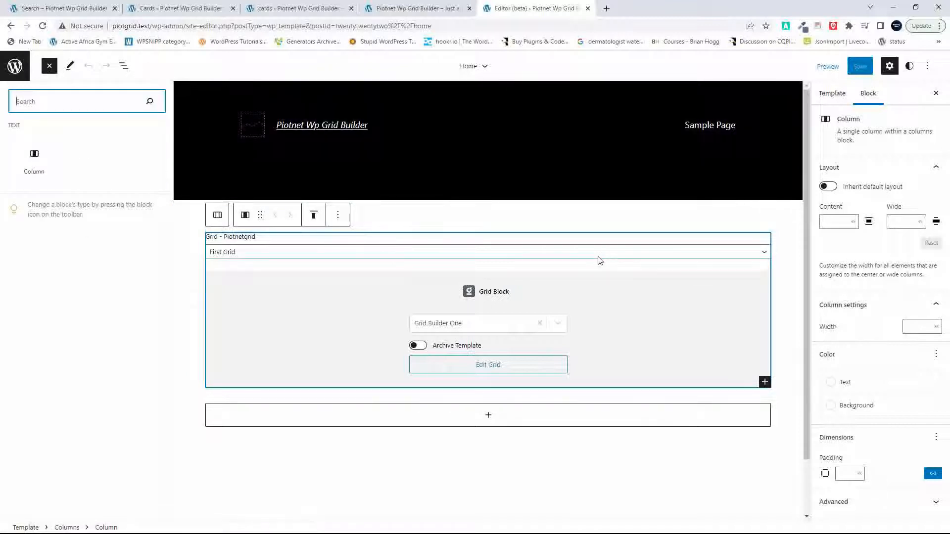
Step: Insert a Piotnetgrid Facet block directly after the First Grid block in the Home template
click(601, 261)
click(600, 254)
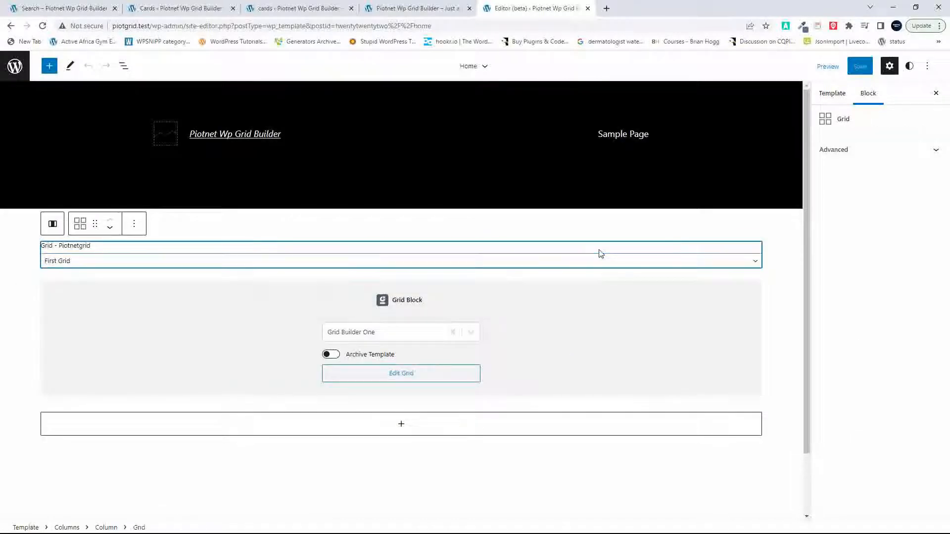
click(133, 224)
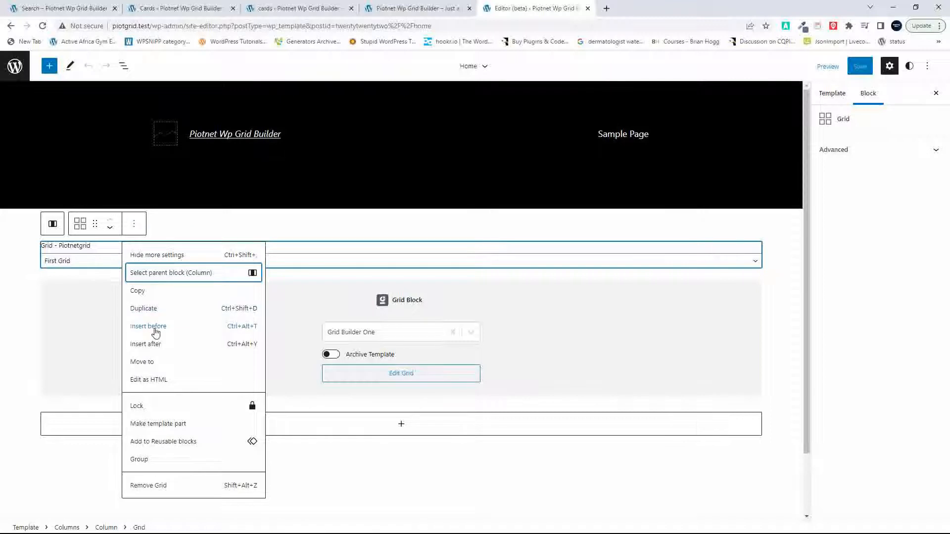
click(151, 345)
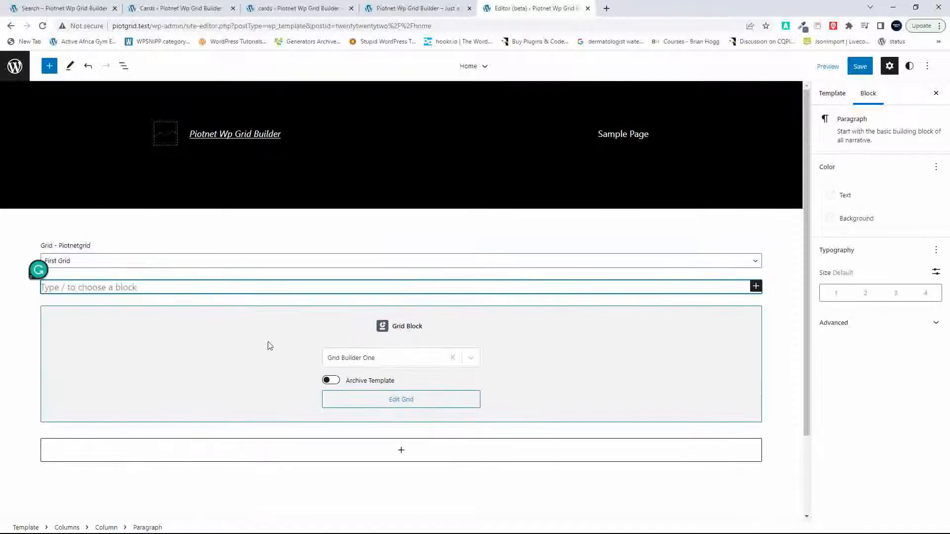
text(/)
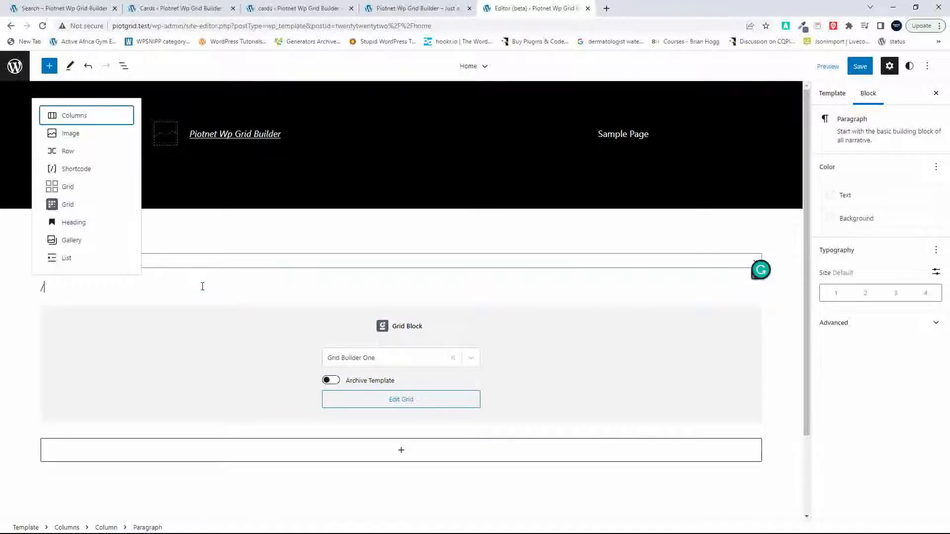
text(fac)
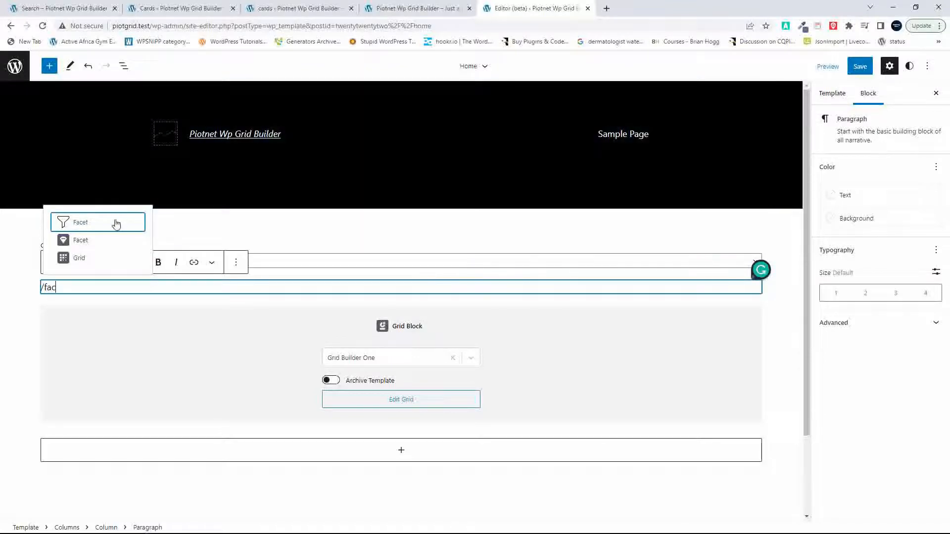
click(78, 224)
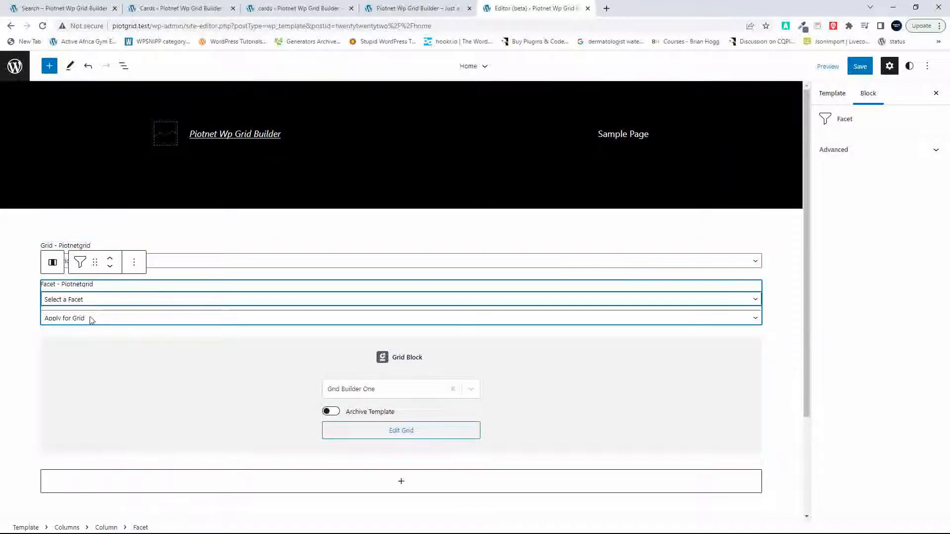
Step: Set the Piotnetgrid Facet block to use the Search facet and apply it to First Grid
click(92, 301)
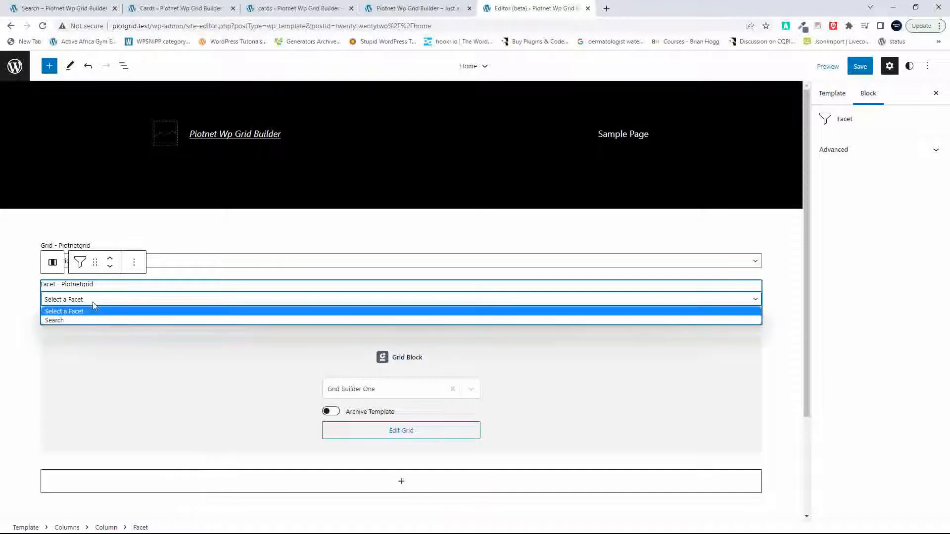
click(81, 321)
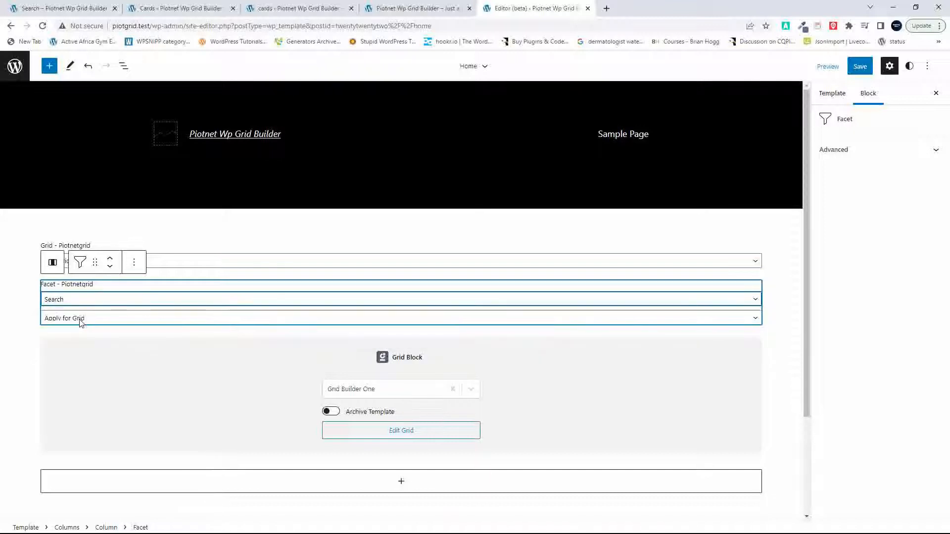
click(105, 319)
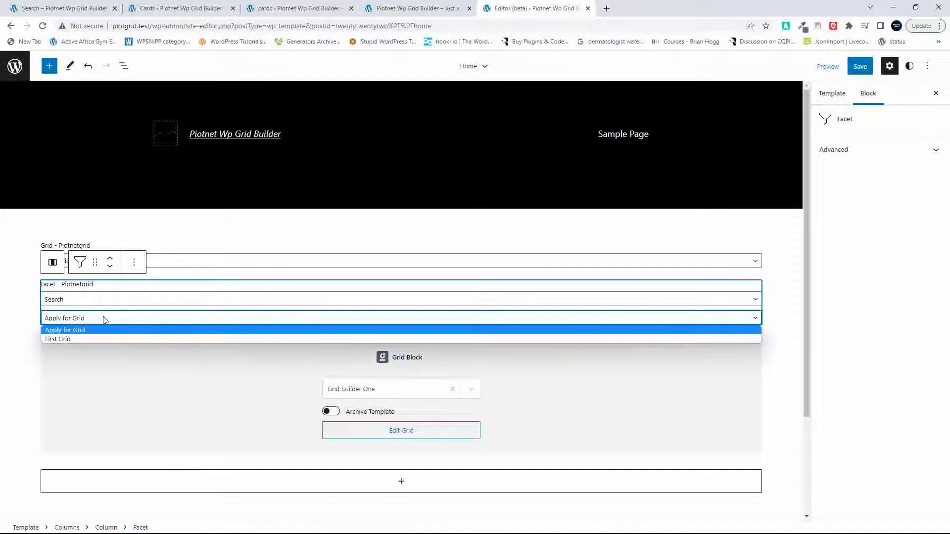
click(96, 338)
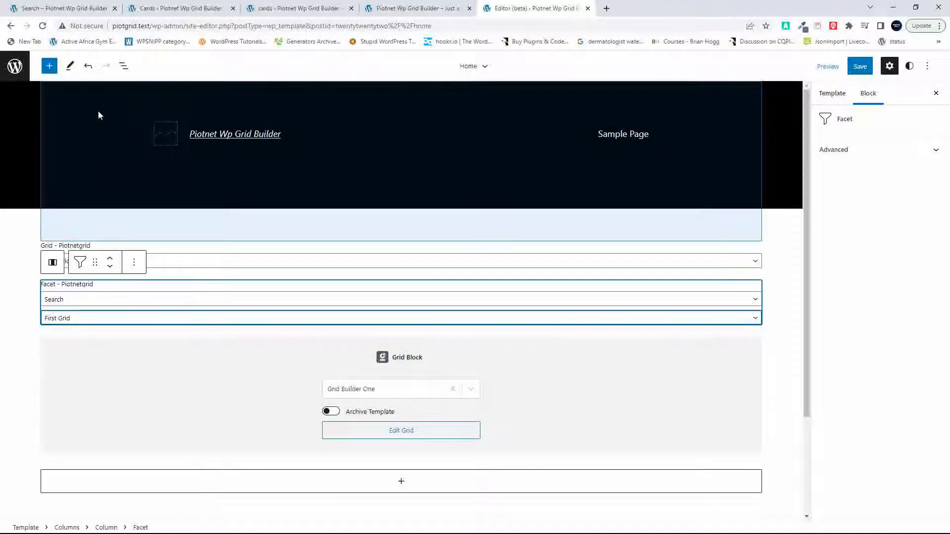
Step: Move the Piotnetgrid Facet block above the First Grid block in the Home template and save the template
click(124, 66)
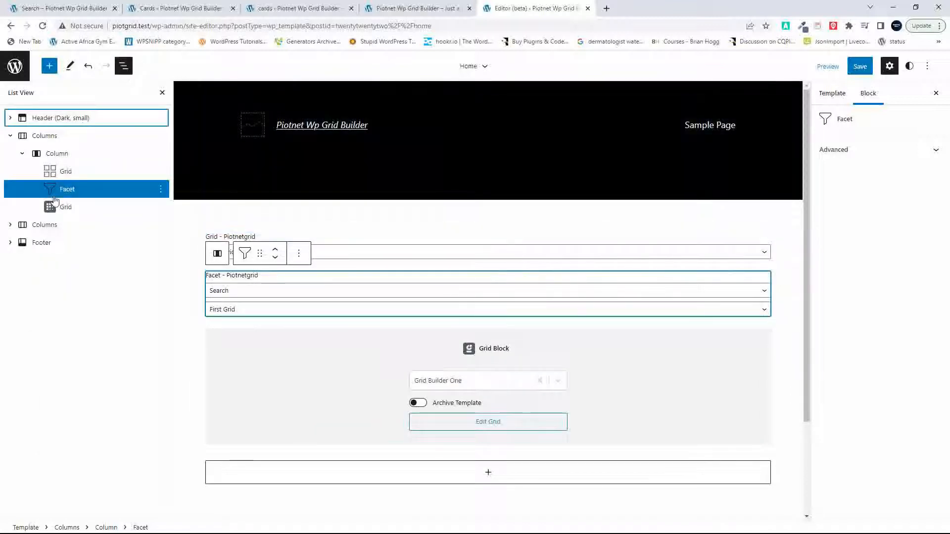
drag(61, 191, 64, 162)
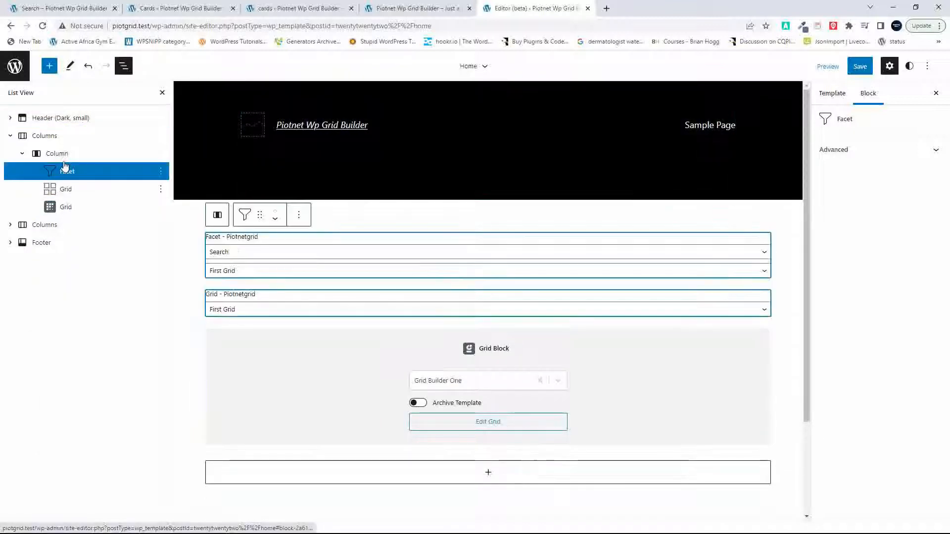
click(862, 68)
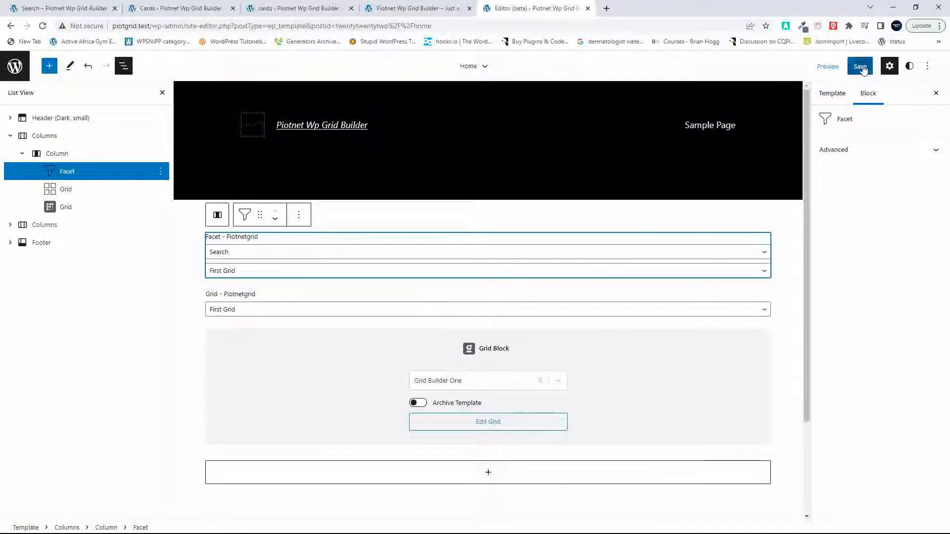
click(864, 69)
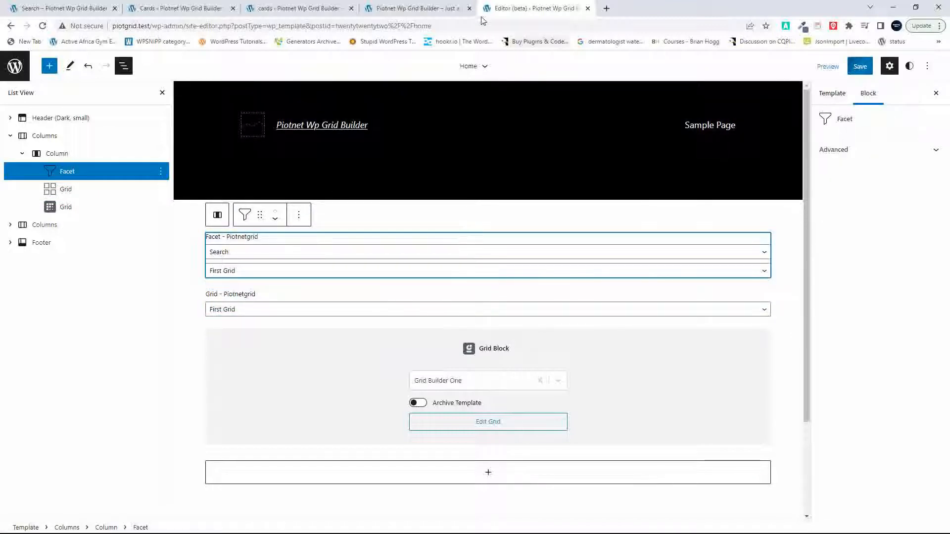
Step: Reload the site's front page and test the new search facet by filtering First Grid for "have"
click(399, 12)
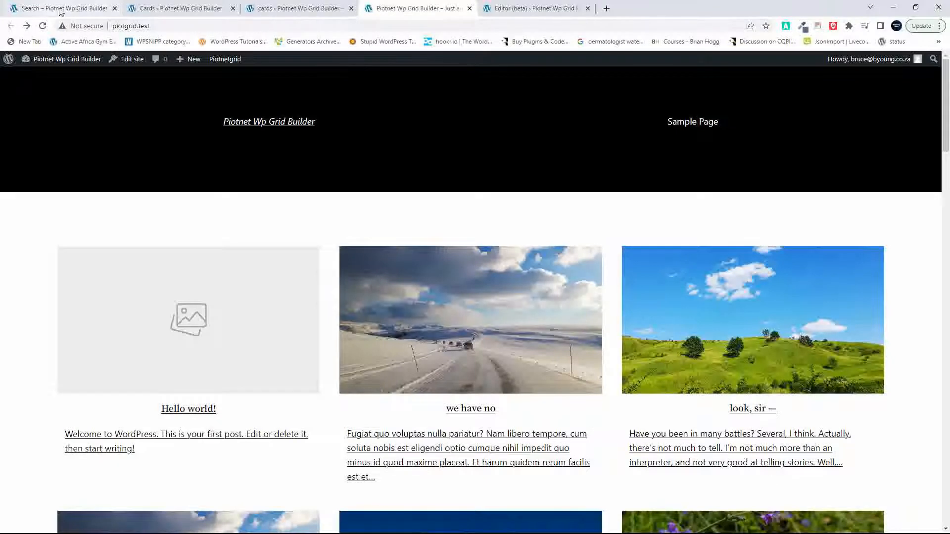
click(43, 26)
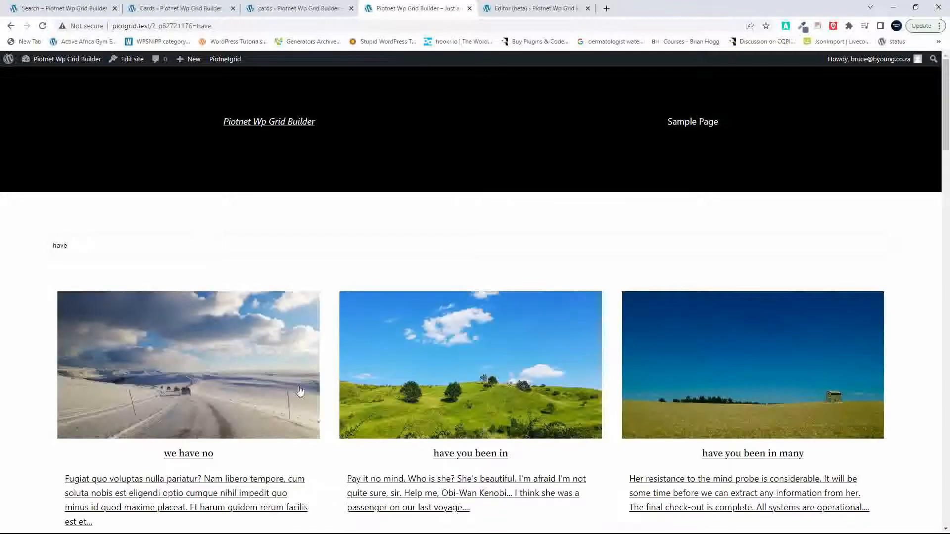
scroll(462, 433, down, 10)
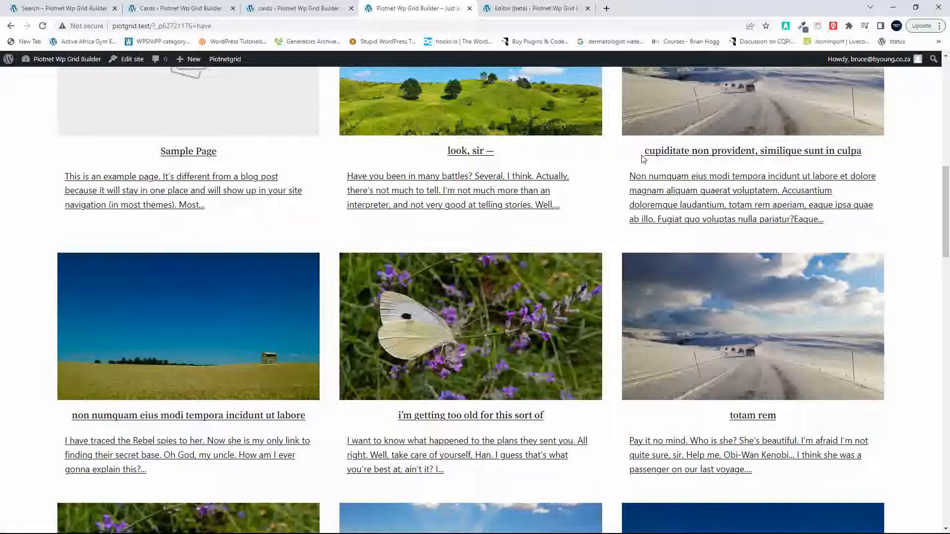
Step: Copy the word "cupiditate" from a post title and use it as the search term, then check the filtered grid
drag(643, 152, 689, 164)
key(ctrl+c)
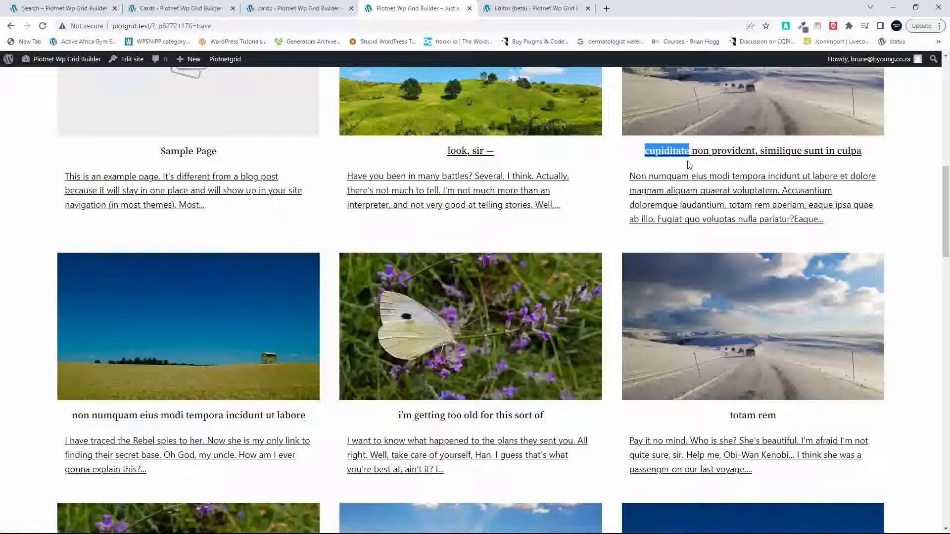
scroll(689, 166, up, 11)
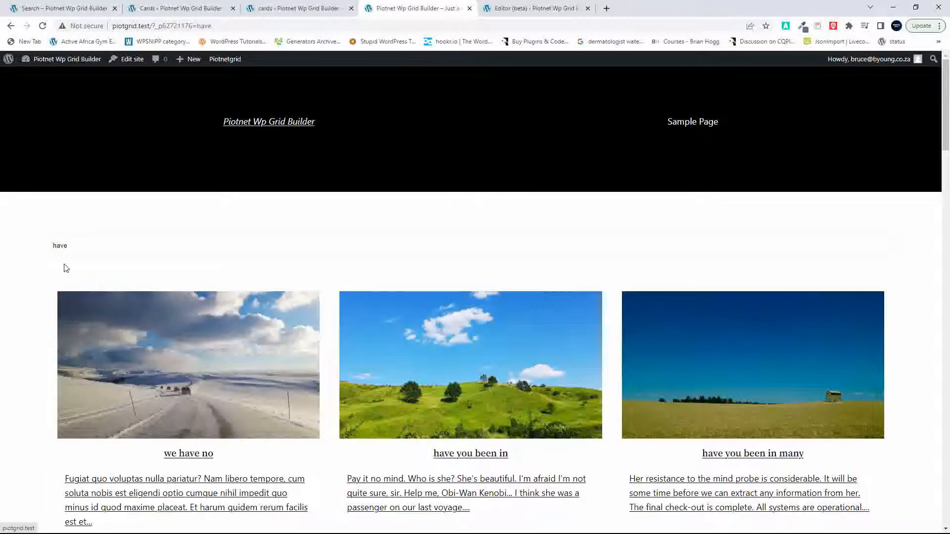
drag(81, 241, 30, 253)
key(ctrl+v)
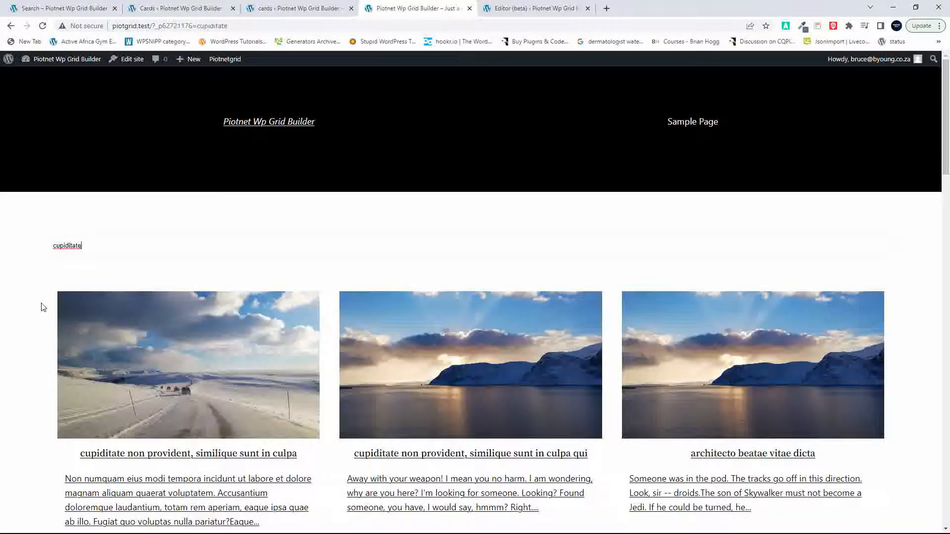
scroll(56, 330, down, 6)
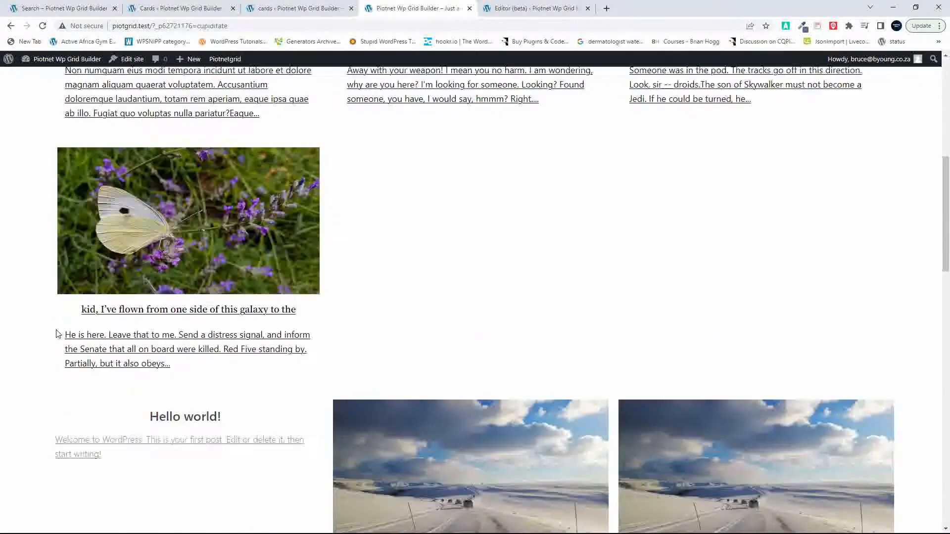
scroll(56, 334, up, 6)
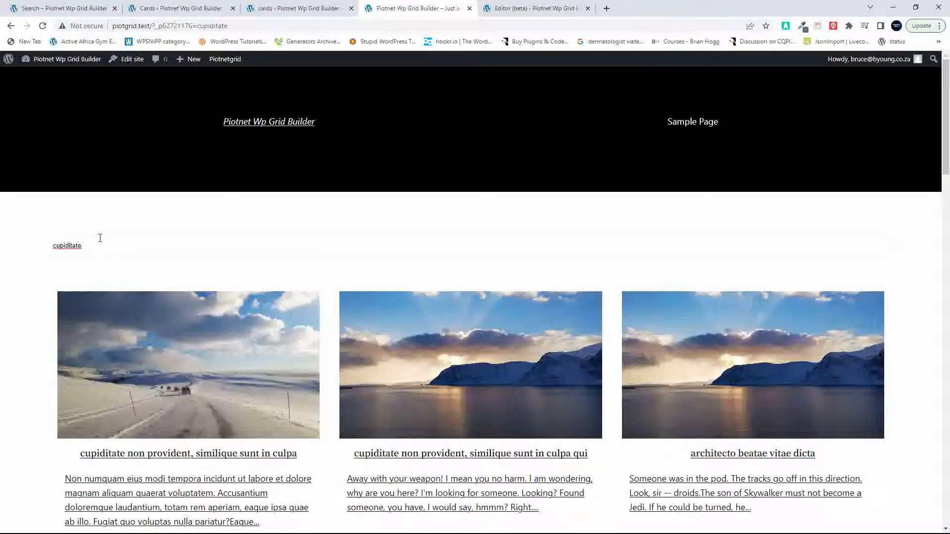
Step: Clear the search facet on the front page and examine the unfiltered posts of both grids
double_click(66, 250)
key(BackSpace)
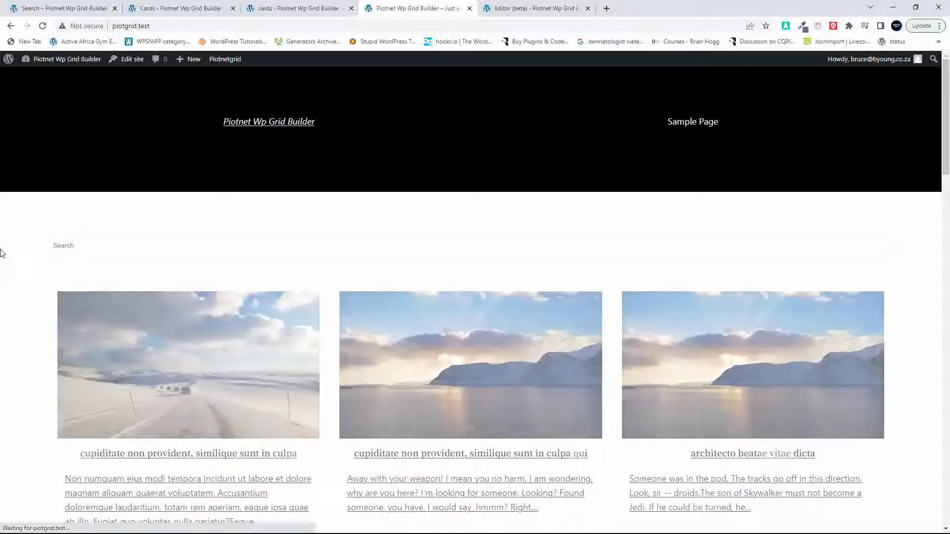
scroll(223, 291, down, 10)
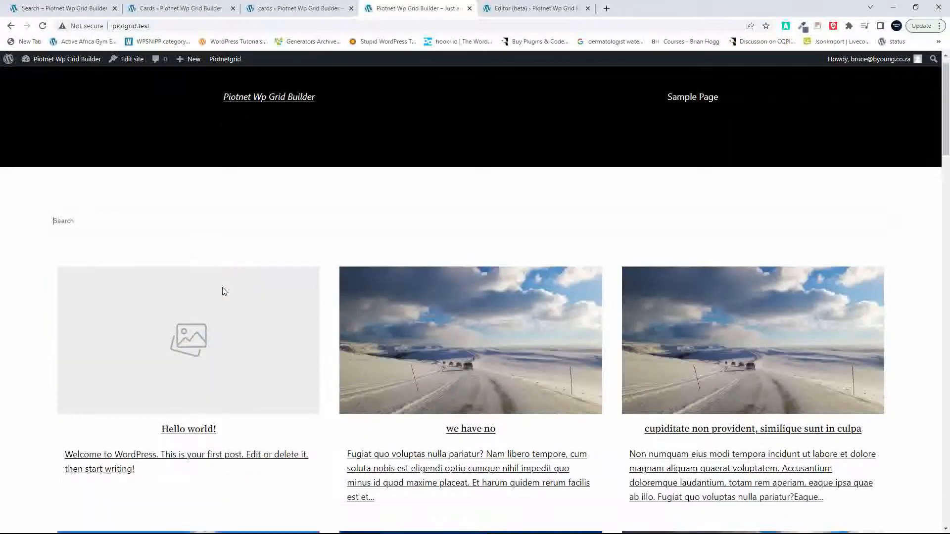
scroll(223, 291, down, 7)
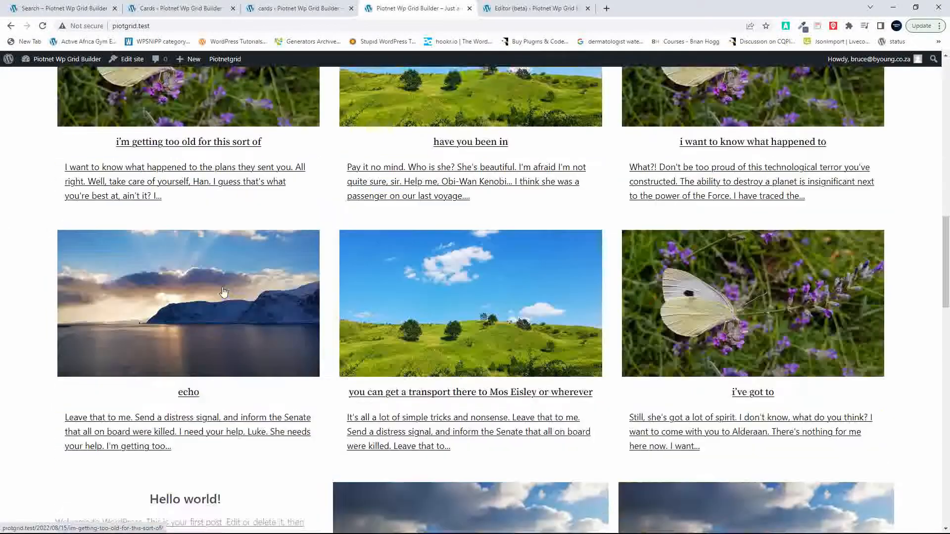
scroll(224, 293, down, 2)
scroll(224, 293, up, 19)
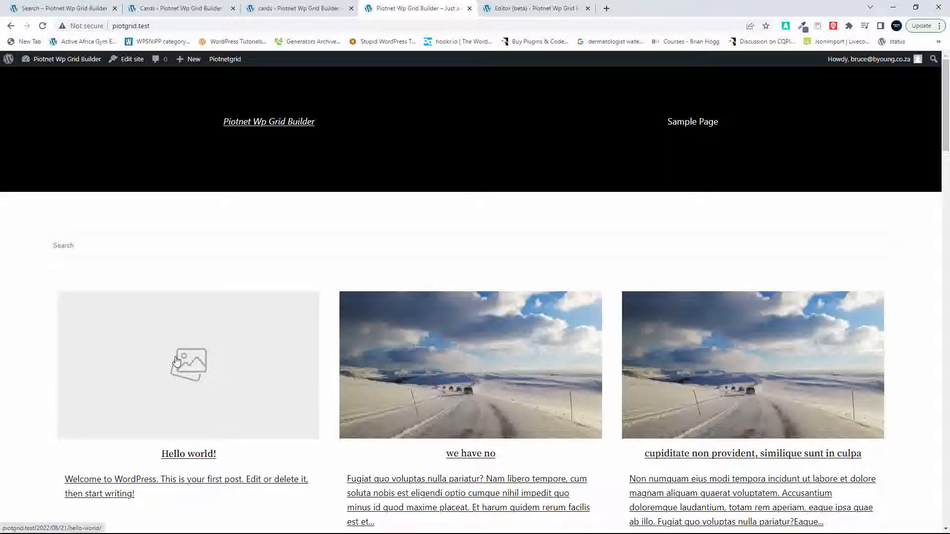
scroll(177, 361, down, 18)
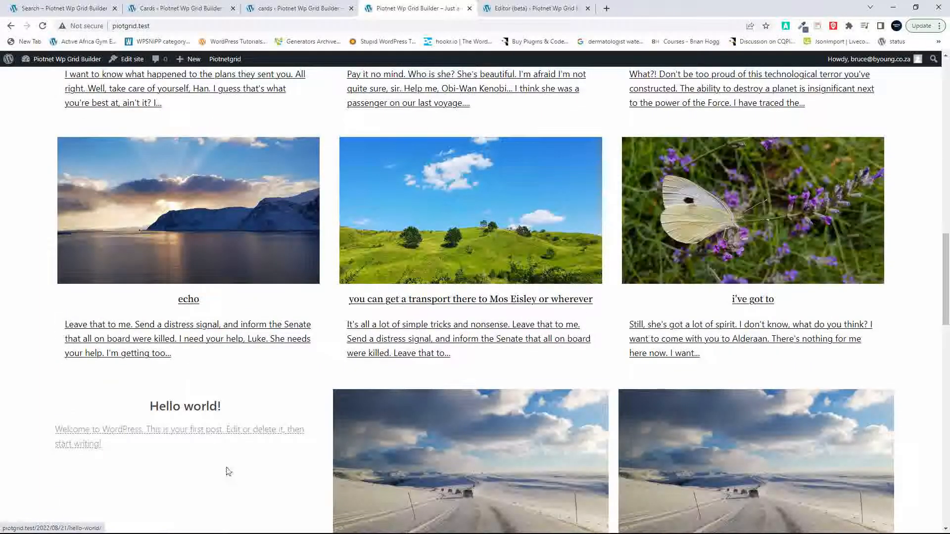
scroll(302, 446, up, 18)
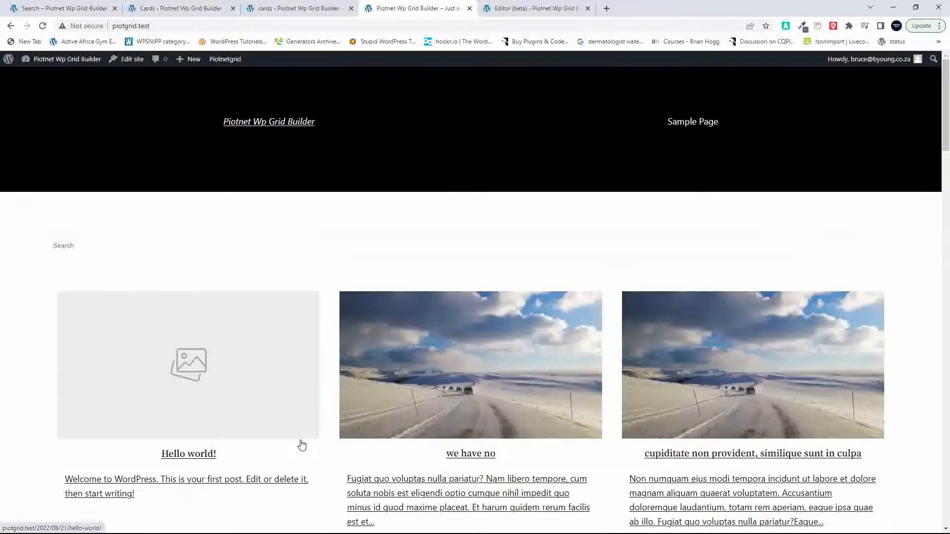
click(314, 248)
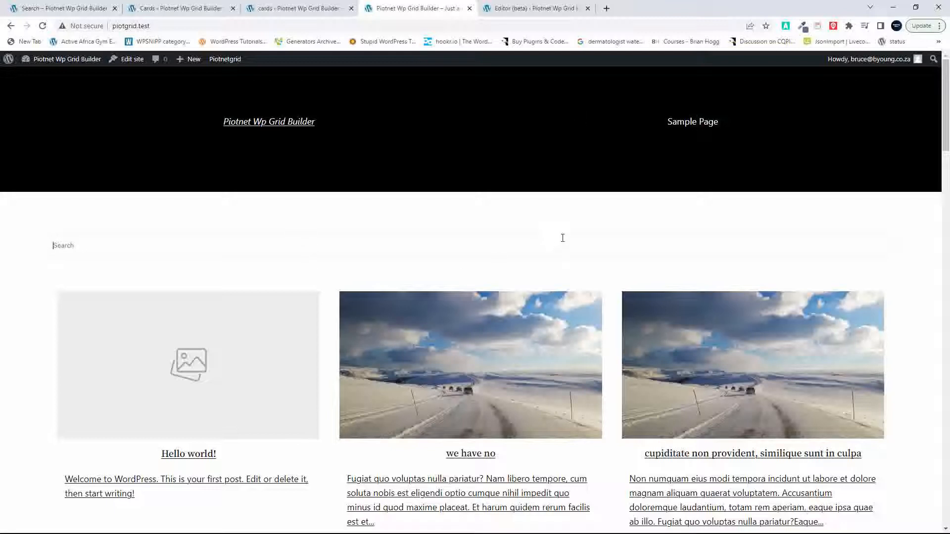
Step: Create a new facet in Gridbuilder WP and replace its default name with one for search
click(291, 7)
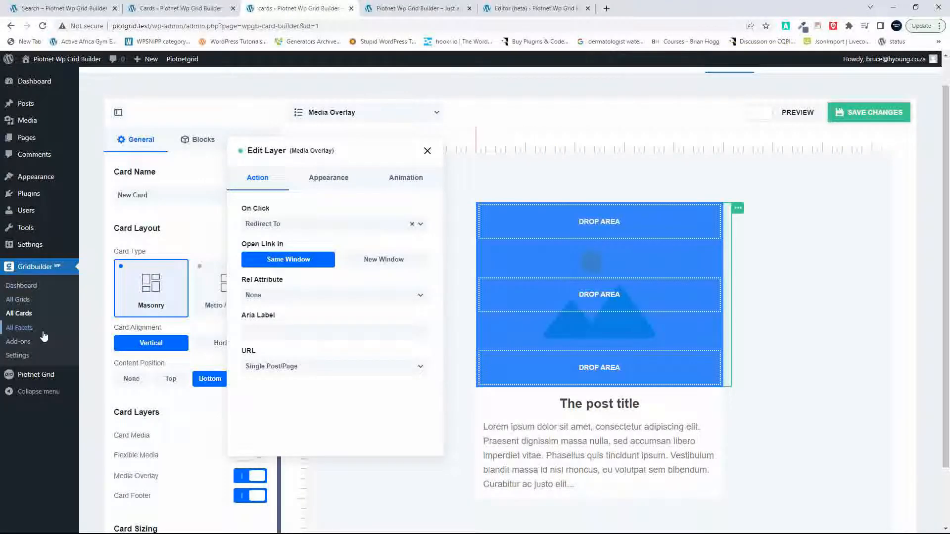
click(19, 329)
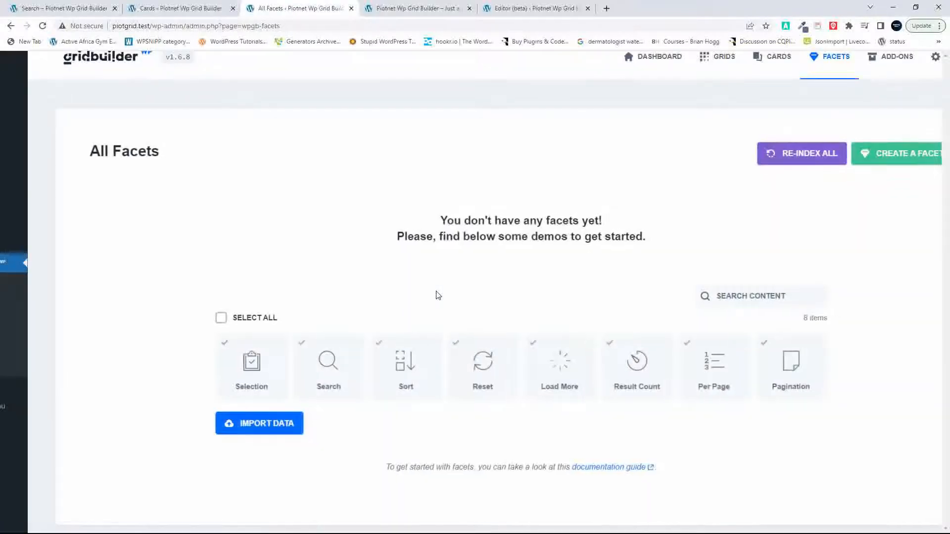
click(884, 158)
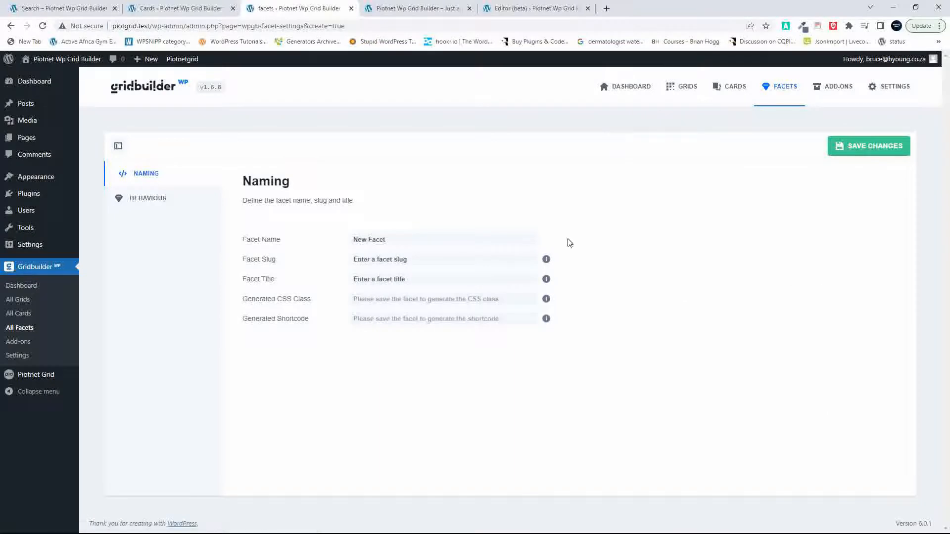
click(397, 242)
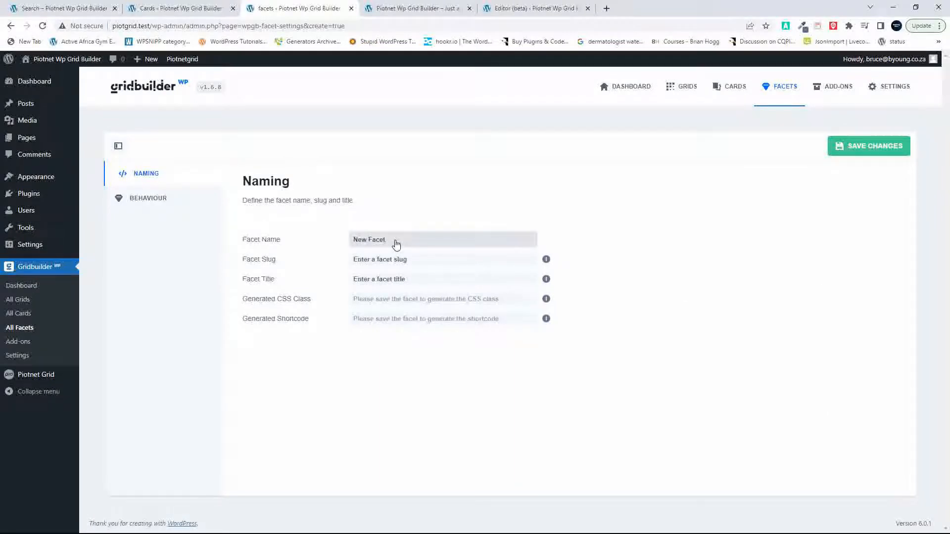
drag(396, 243, 337, 247)
text(Search)
Step: Set the facet's filter type to Search Field with placeholder "search", turn on Instant Search and save the facet
click(145, 201)
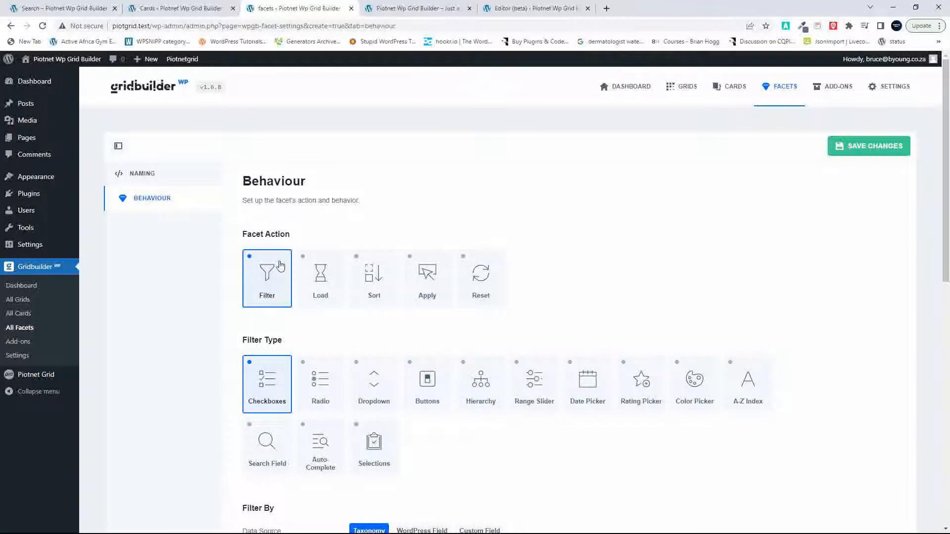
click(275, 442)
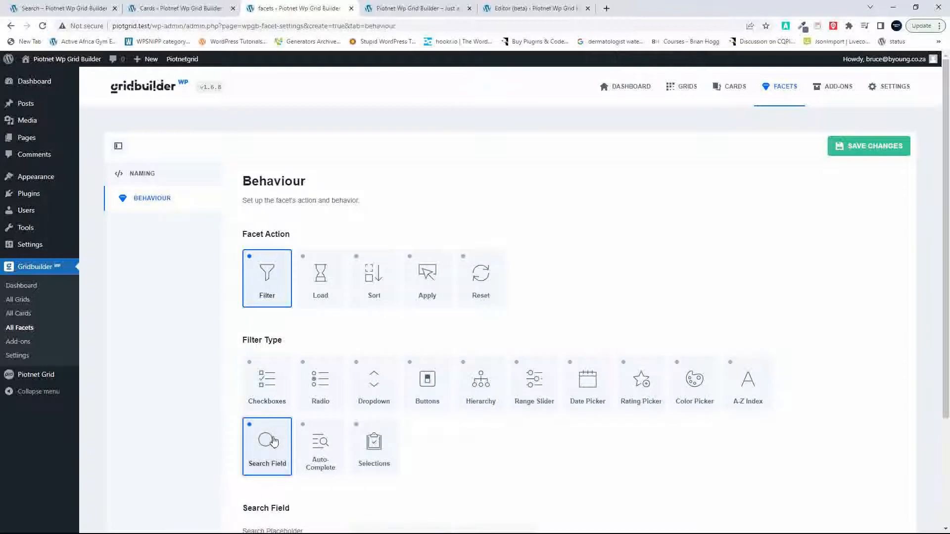
scroll(275, 442, down, 3)
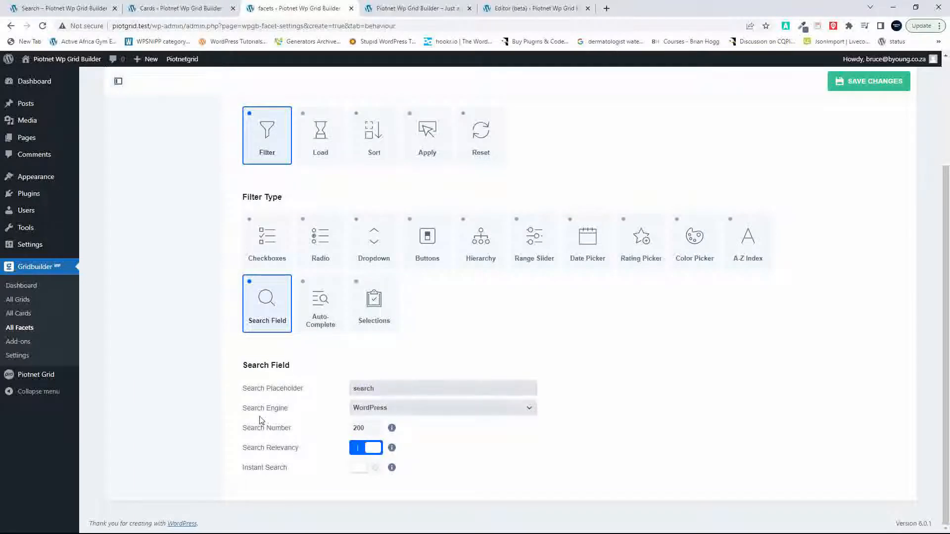
click(359, 469)
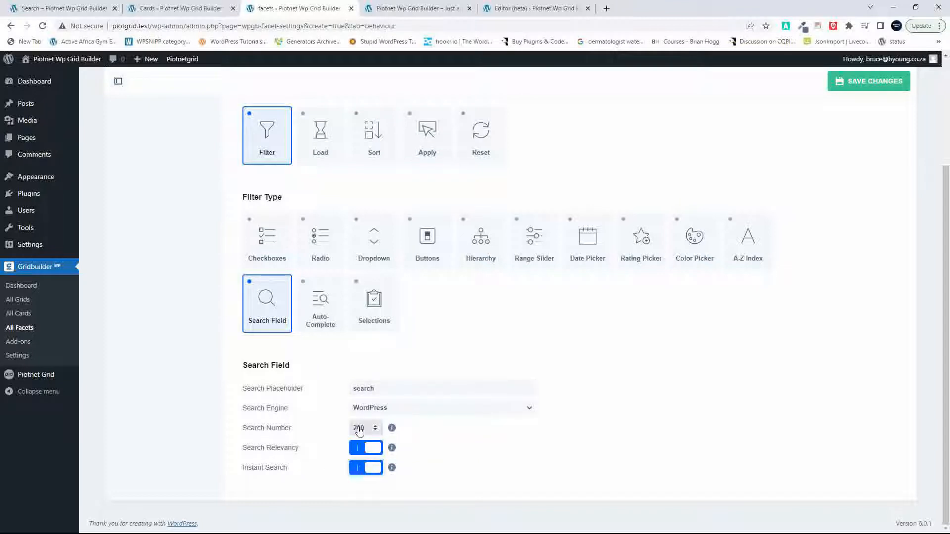
click(860, 84)
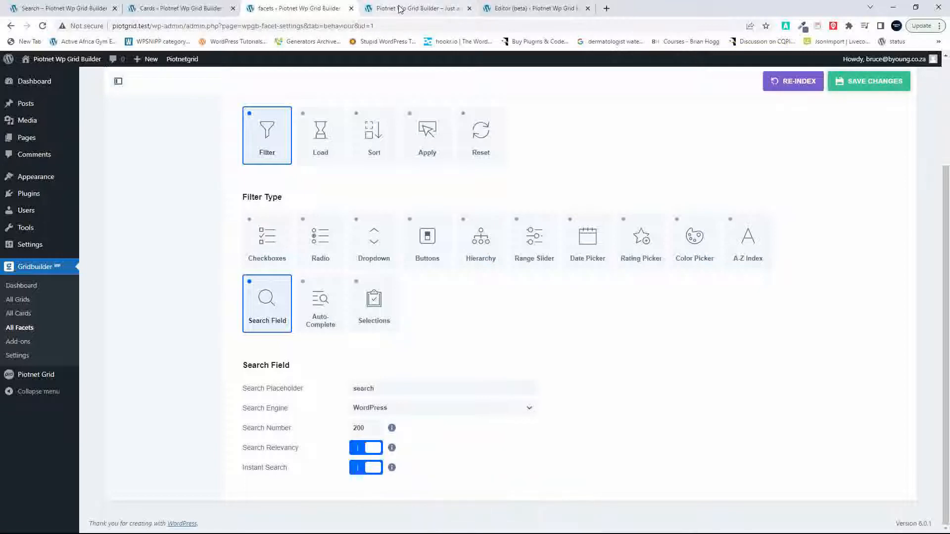
Step: Switch to the site editor, reload the Home template and insert an empty block before the Grid Builder One block
click(525, 8)
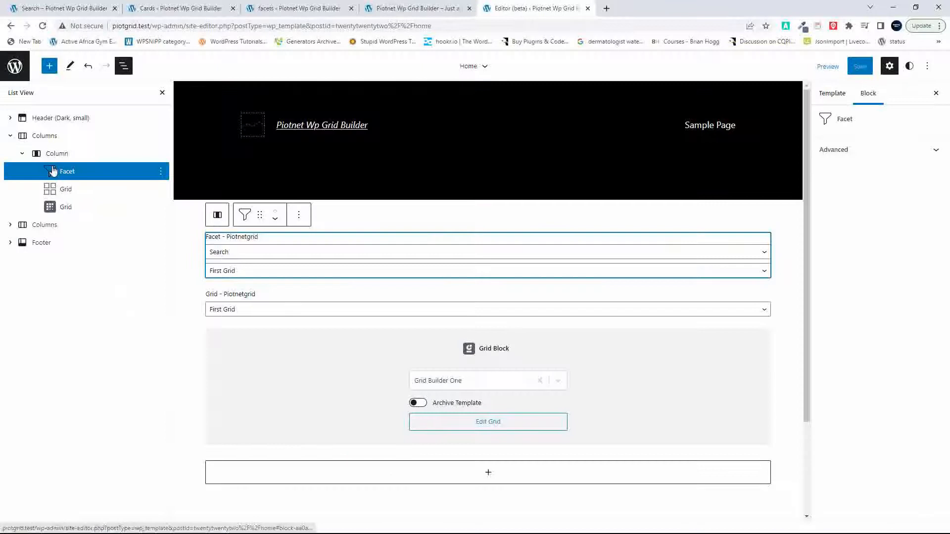
click(42, 26)
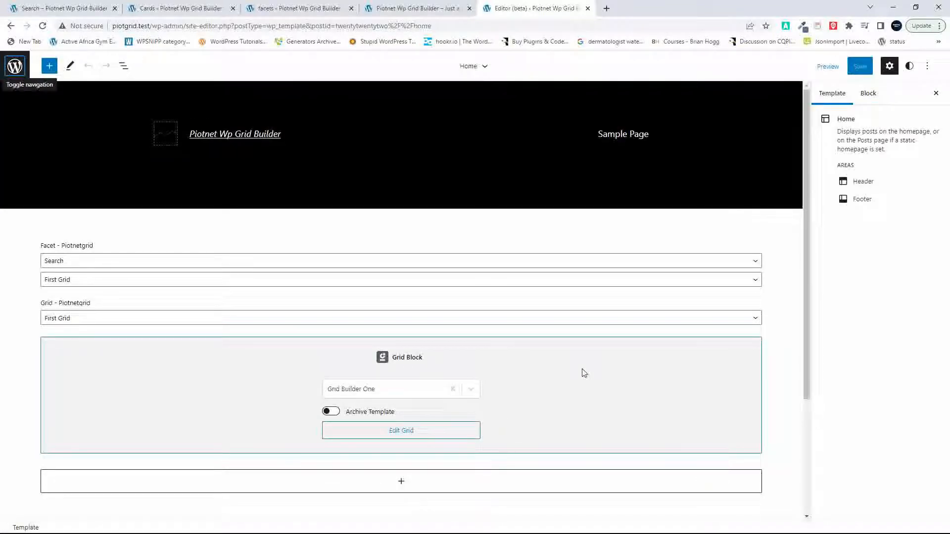
click(648, 361)
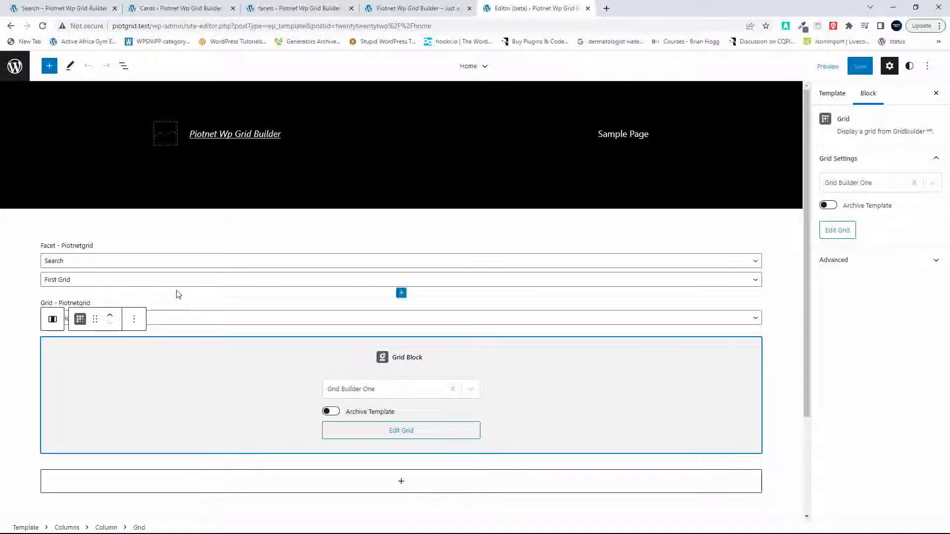
click(133, 320)
click(133, 321)
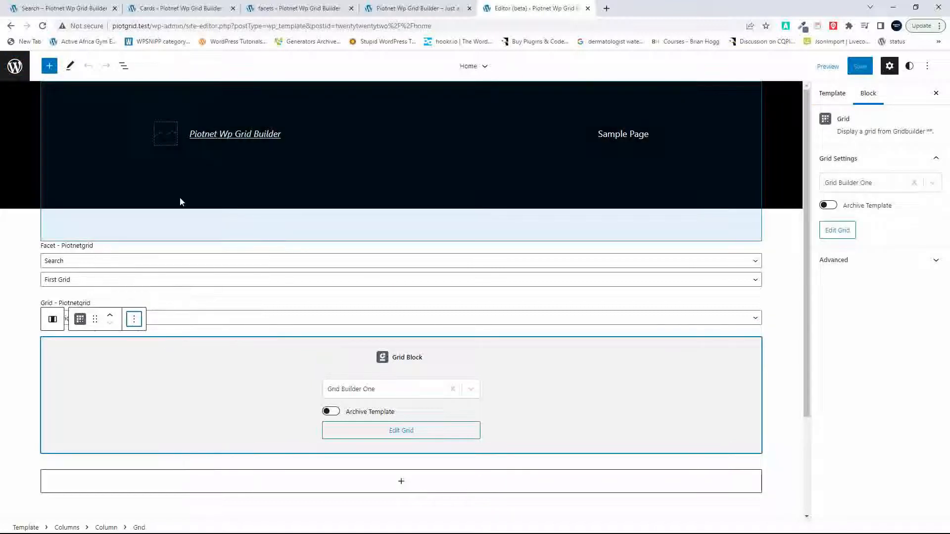
click(133, 321)
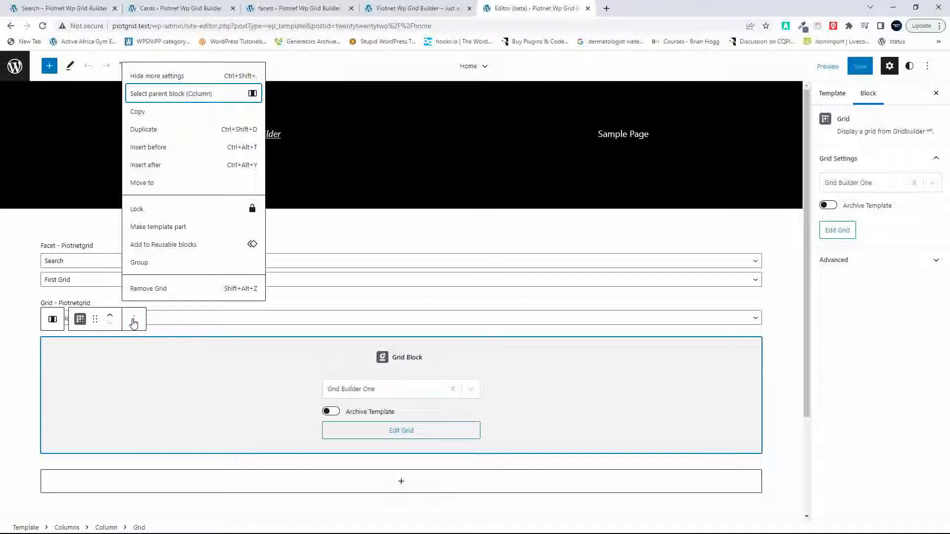
click(179, 149)
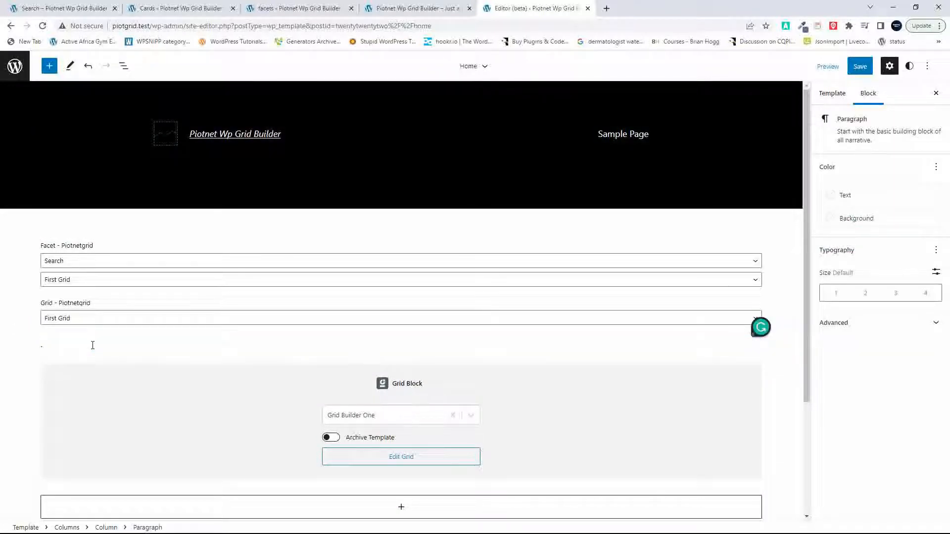
Step: Insert a Gridbuilder WP Facet block above the Grid Builder One block, choosing the Search facet and Grid Builder One as the grid to filter
text(/fae)
key(BackSpace)
text(c)
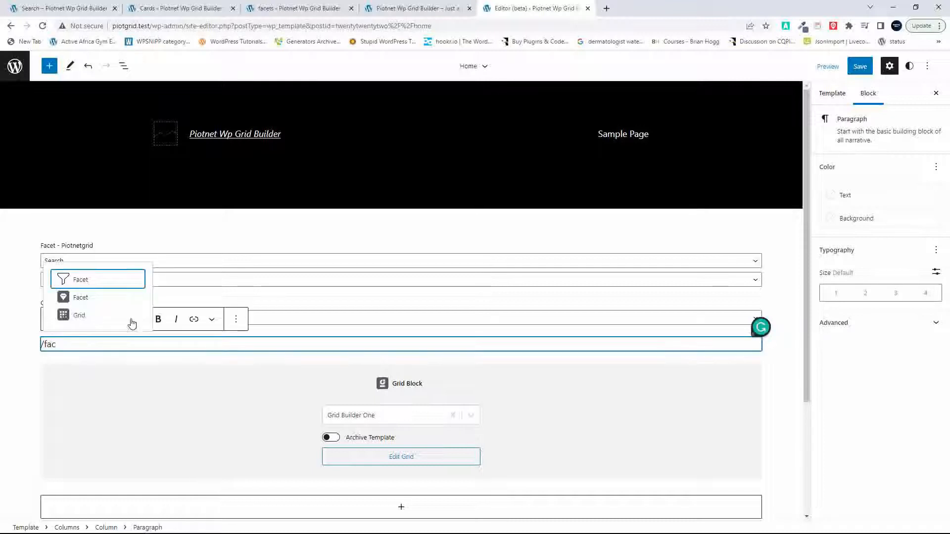
click(80, 300)
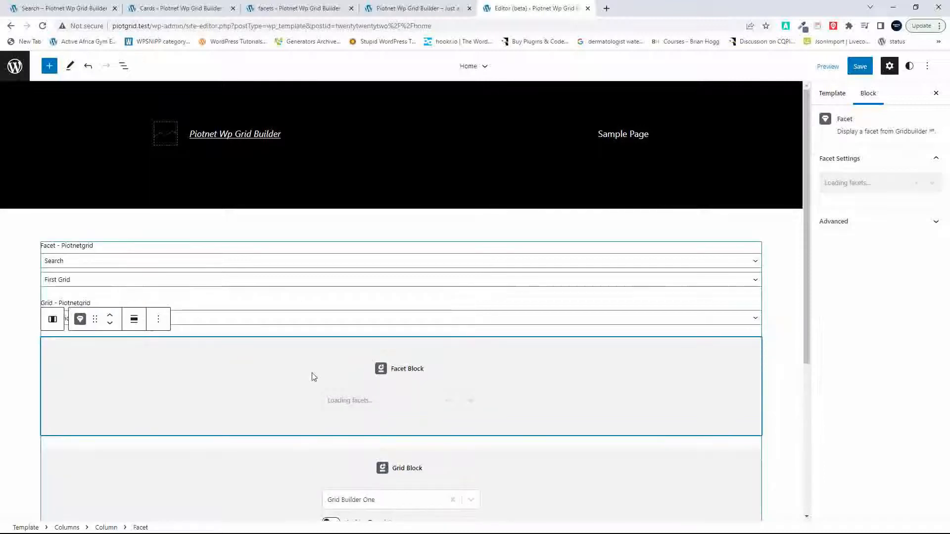
click(470, 403)
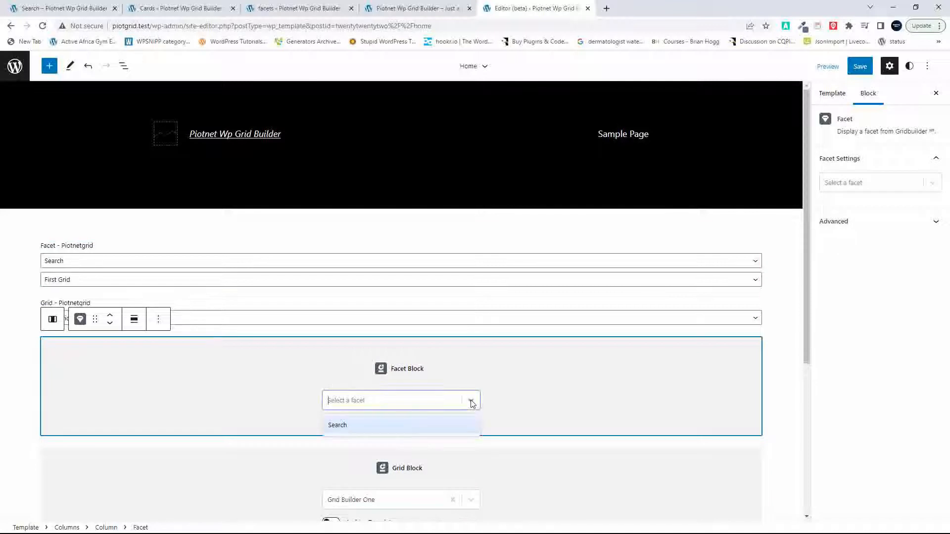
click(442, 426)
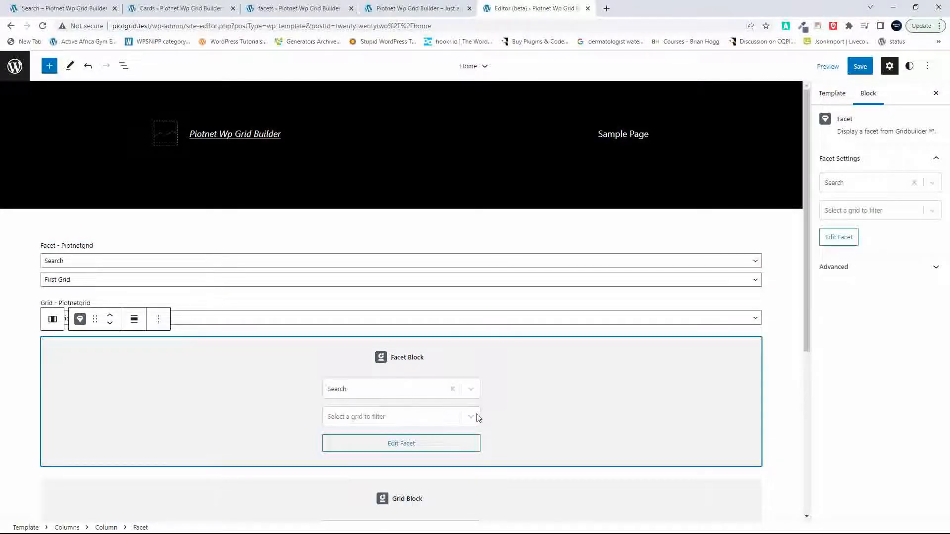
click(472, 417)
click(445, 442)
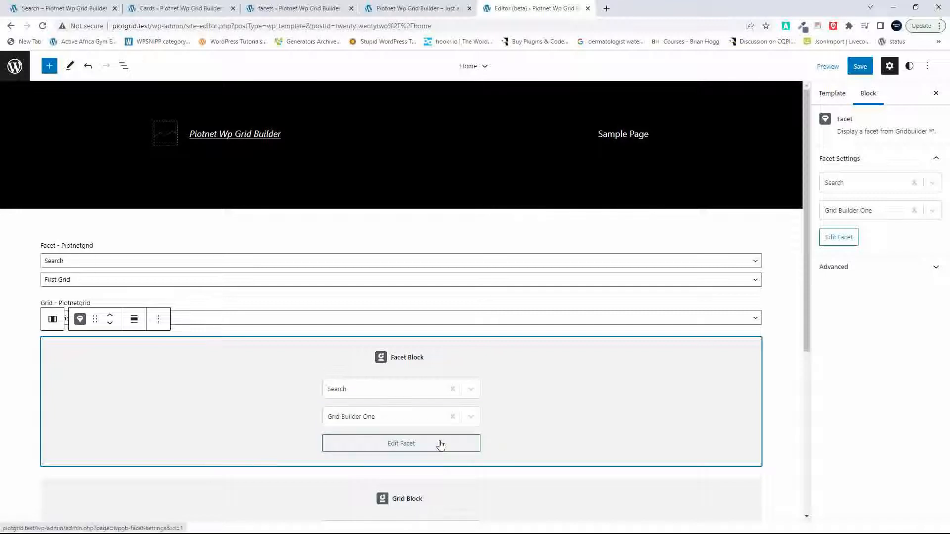
Step: Save the changes to the Home template and reload the front page
click(859, 66)
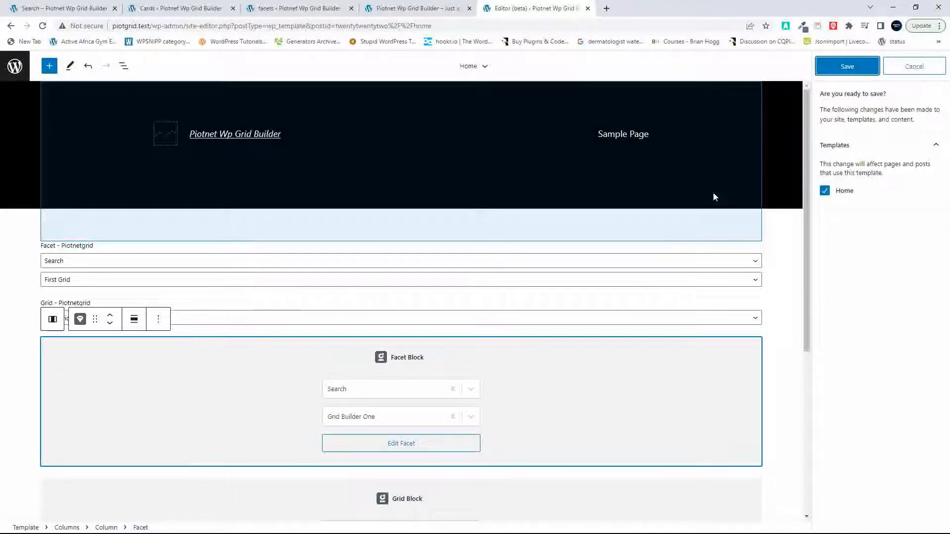
click(842, 67)
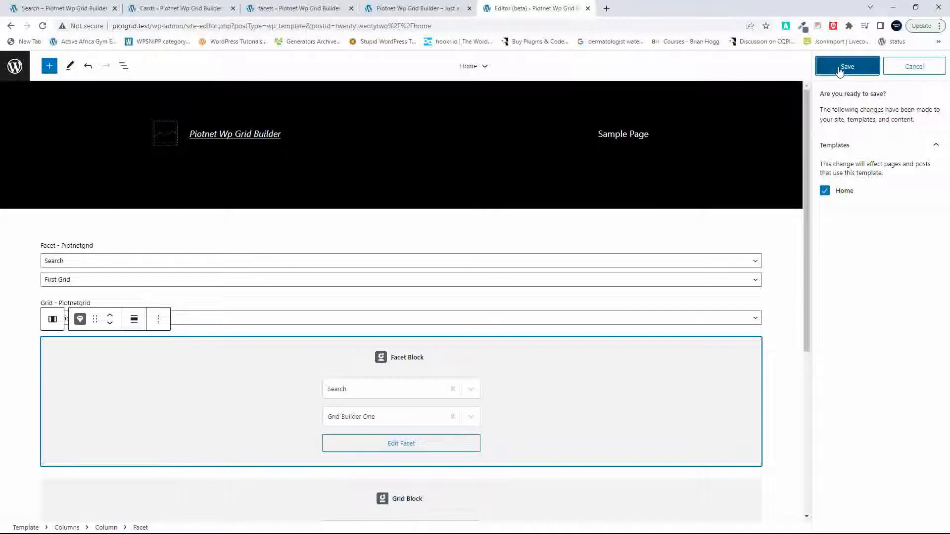
scroll(664, 251, down, 3)
scroll(665, 251, up, 2)
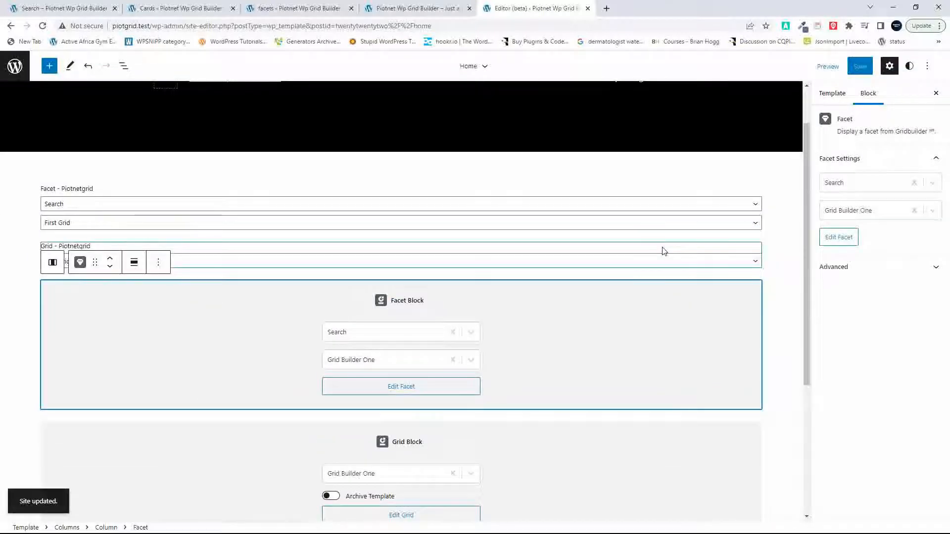
click(417, 14)
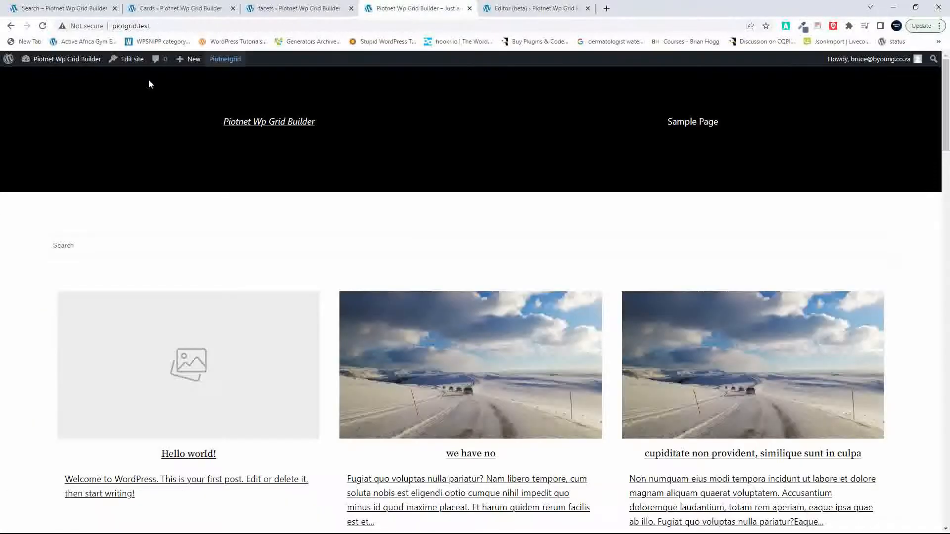
click(43, 26)
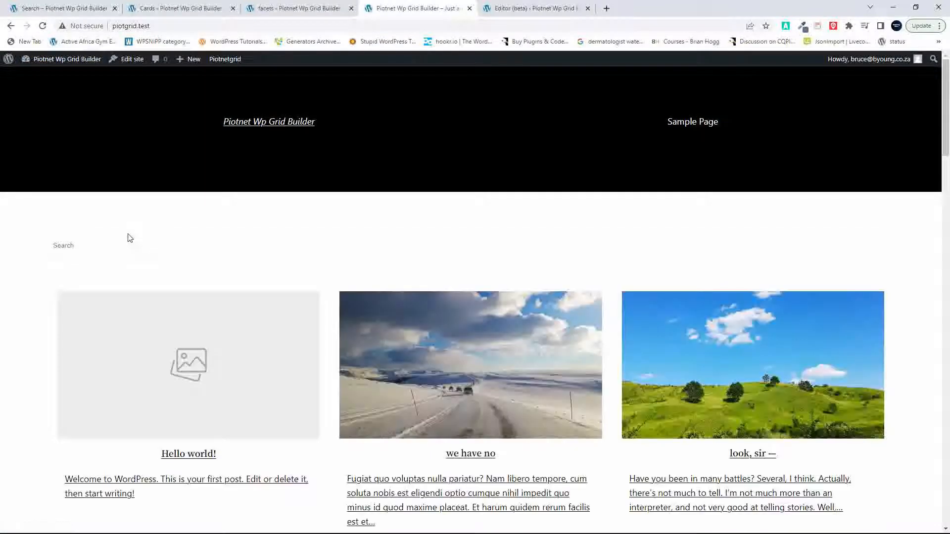
Step: Search the Gridbuilder WP grid on the front page for "have" and look through the filtered posts
scroll(129, 238, down, 12)
scroll(128, 235, down, 6)
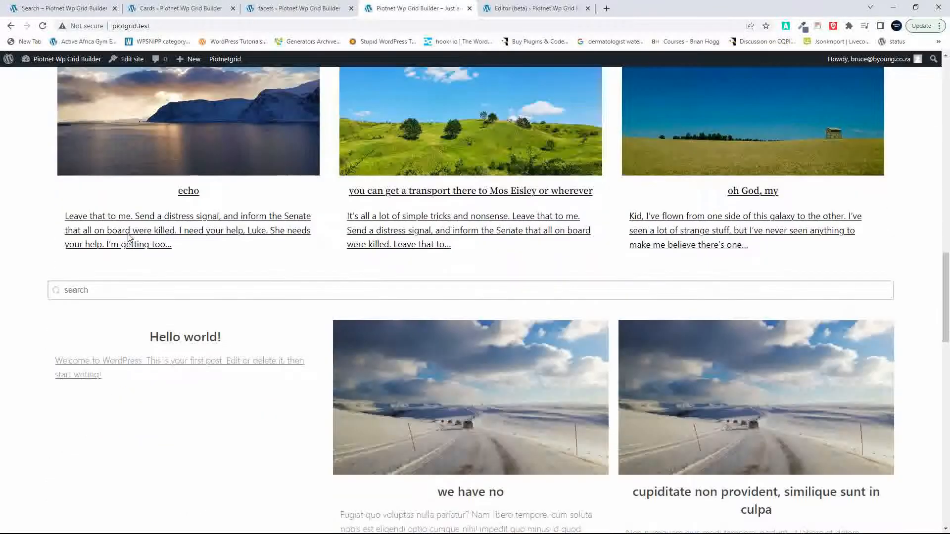
click(122, 285)
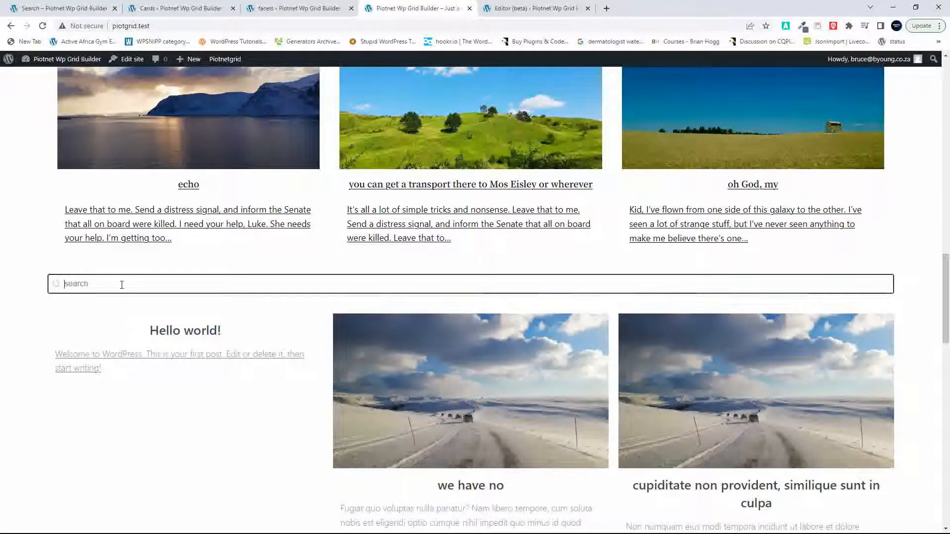
text(have)
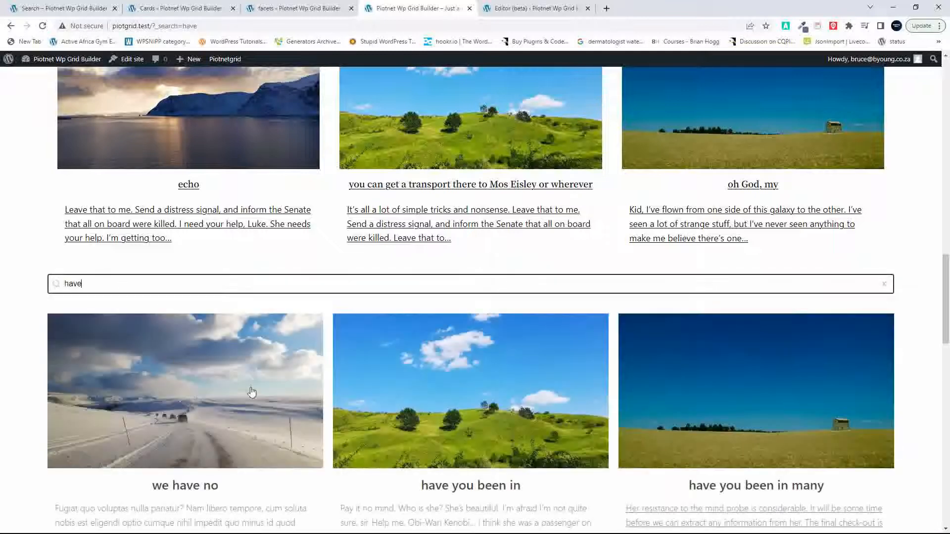
scroll(252, 392, down, 10)
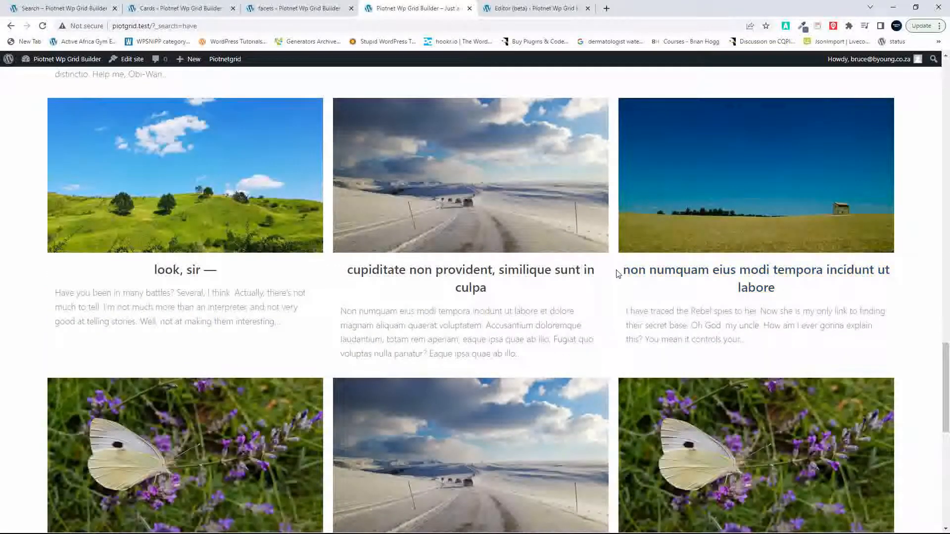
Step: Copy the word "labore" from a post title and search the Gridbuilder WP grid for it instead
drag(618, 273, 708, 270)
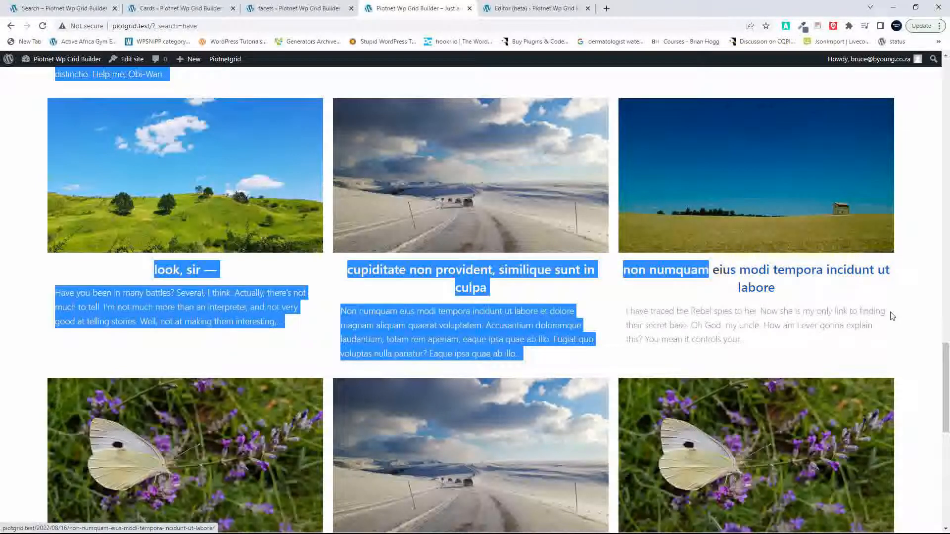
click(920, 288)
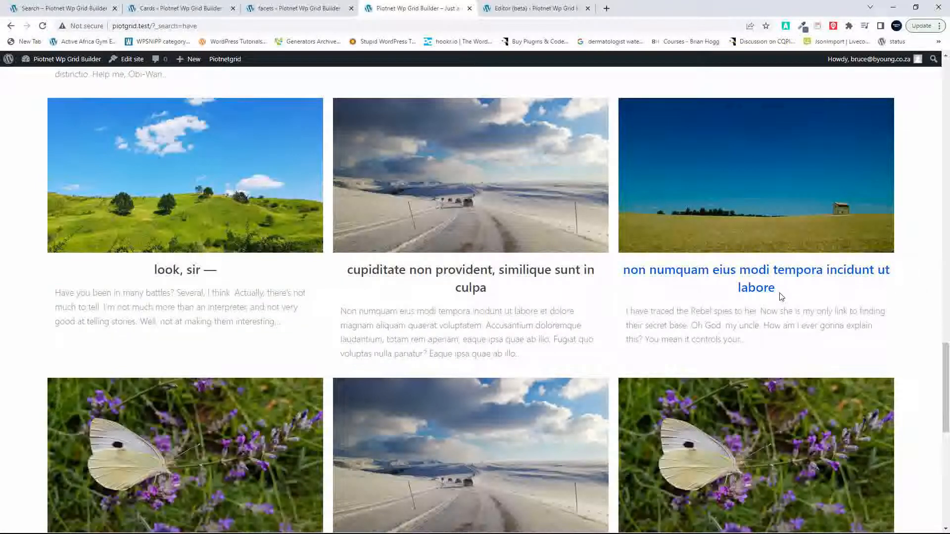
drag(781, 296, 737, 296)
key(ctrl+c)
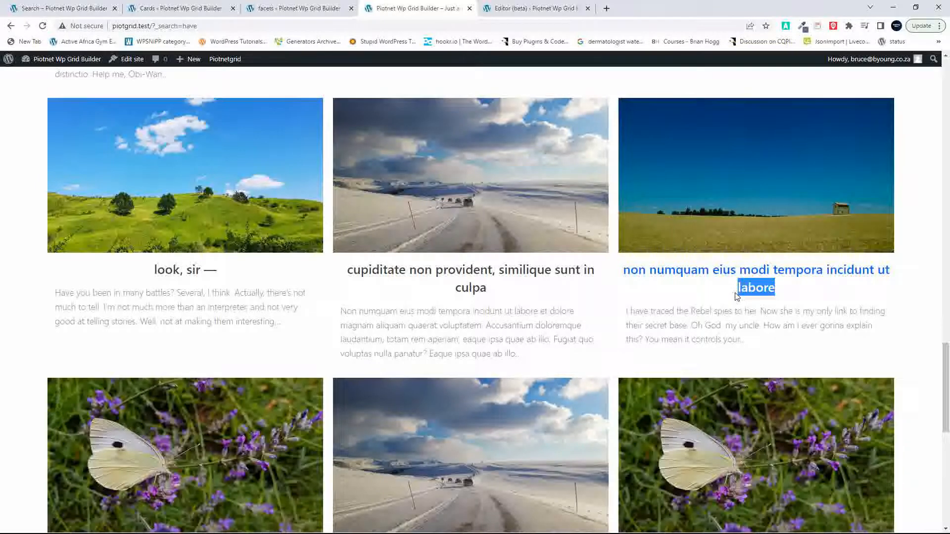
scroll(737, 296, up, 6)
scroll(122, 228, up, 3)
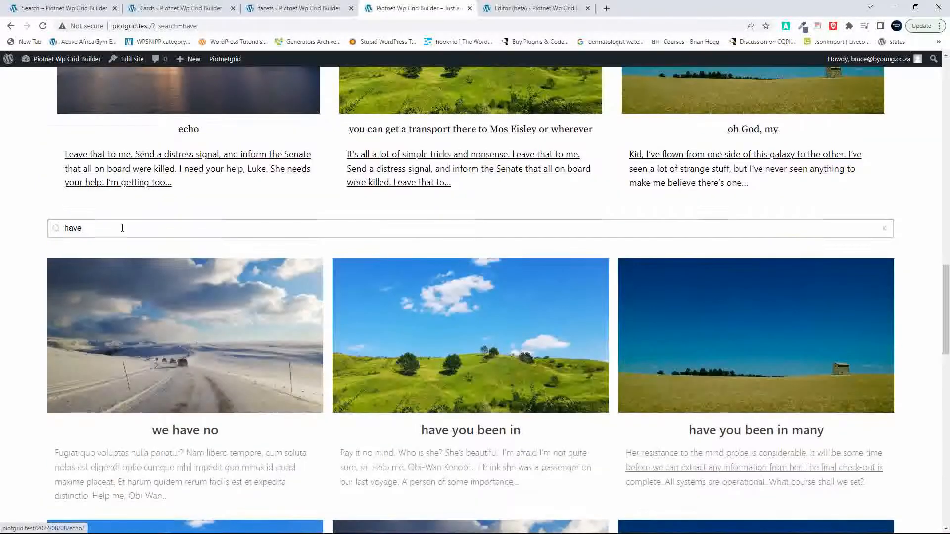
drag(123, 228, 31, 231)
key(ctrl+v)
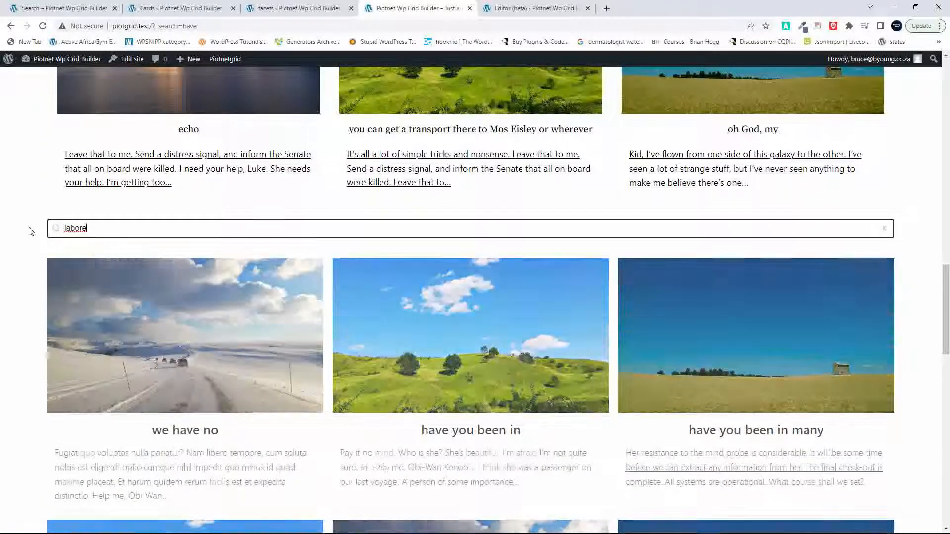
scroll(35, 325, down, 5)
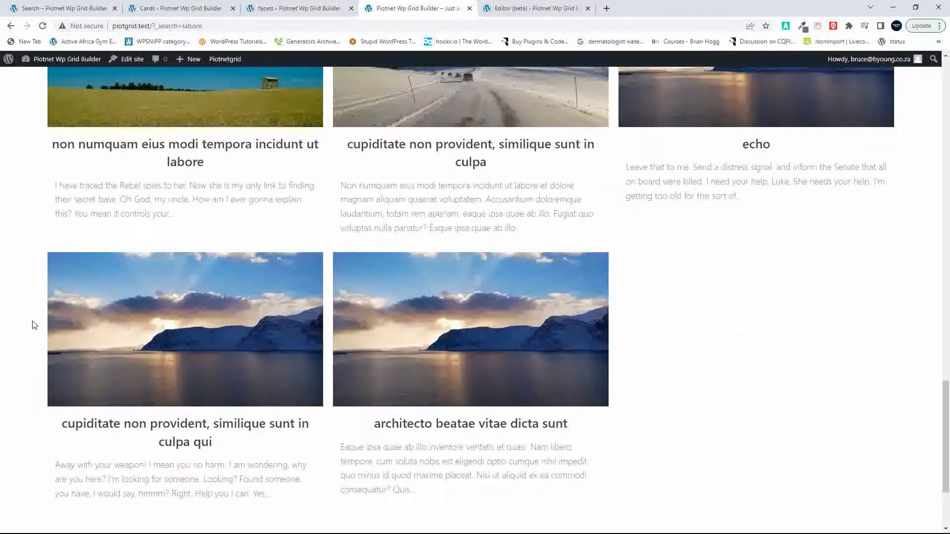
Step: Search the Piotnet grid for "labore" as well and compare the filtered posts of both grids
scroll(35, 325, up, 15)
scroll(35, 325, up, 7)
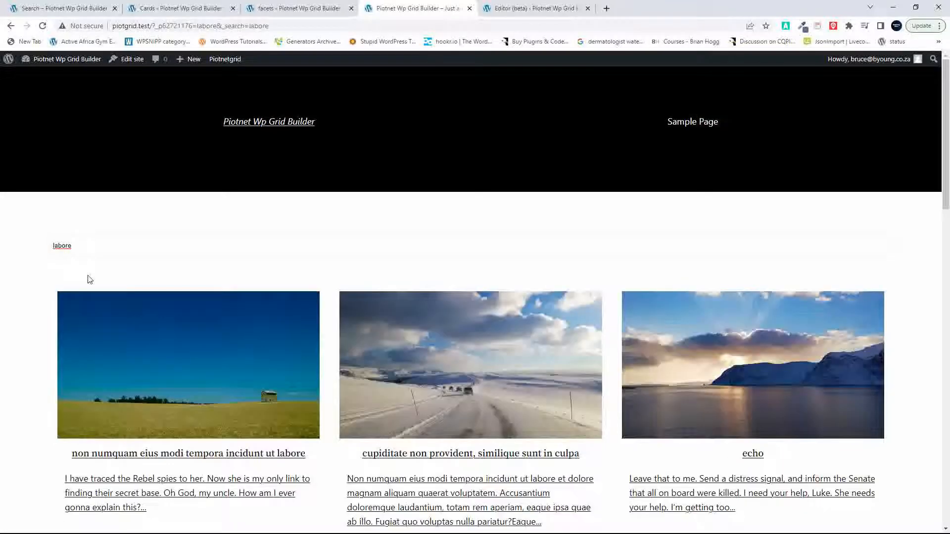
scroll(89, 281, down, 17)
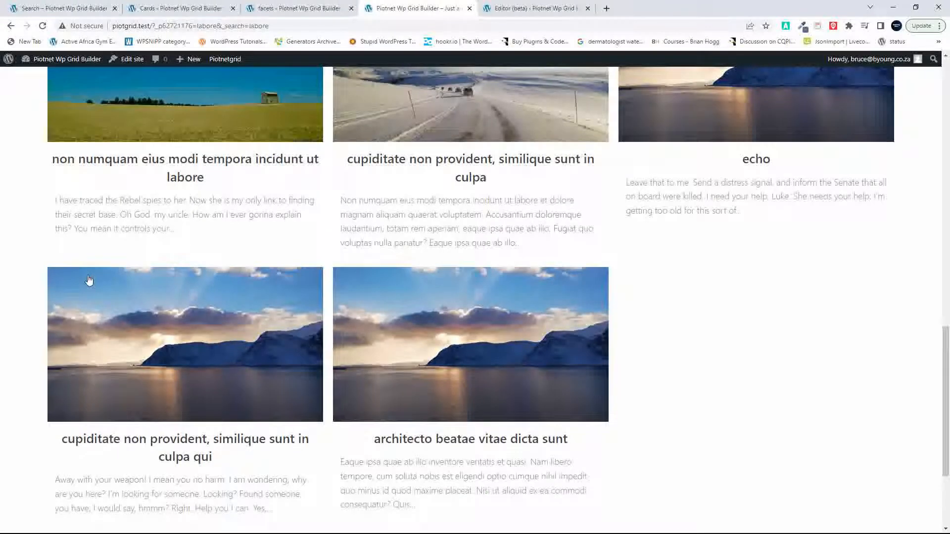
scroll(89, 280, up, 10)
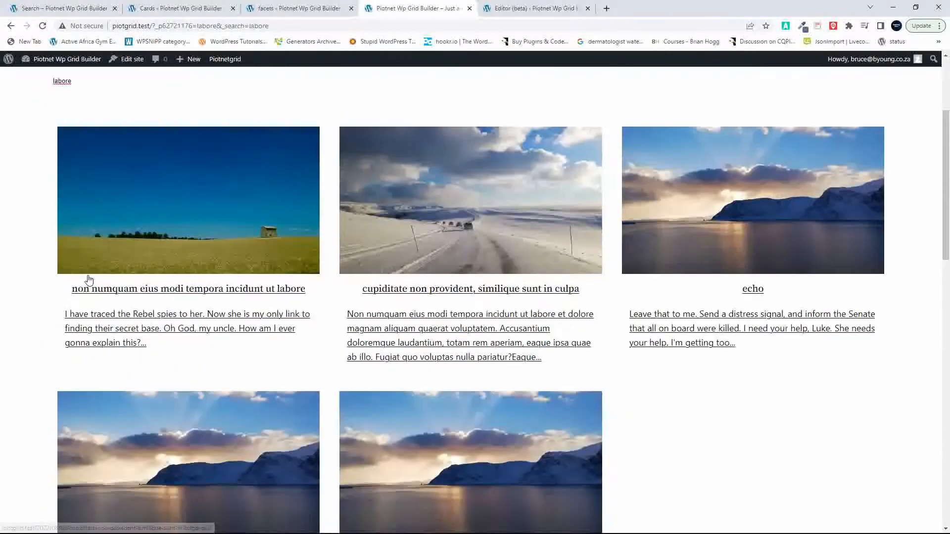
scroll(90, 280, down, 1)
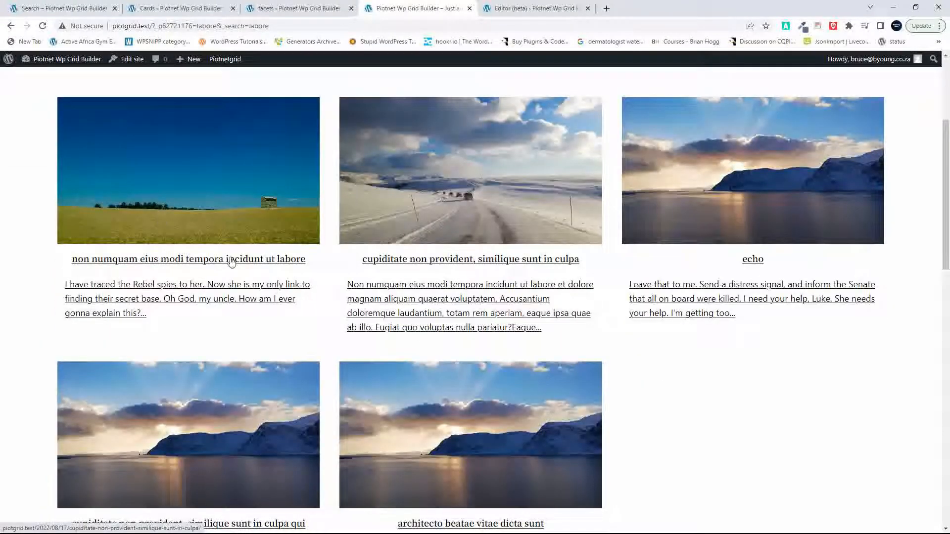
scroll(388, 428, down, 10)
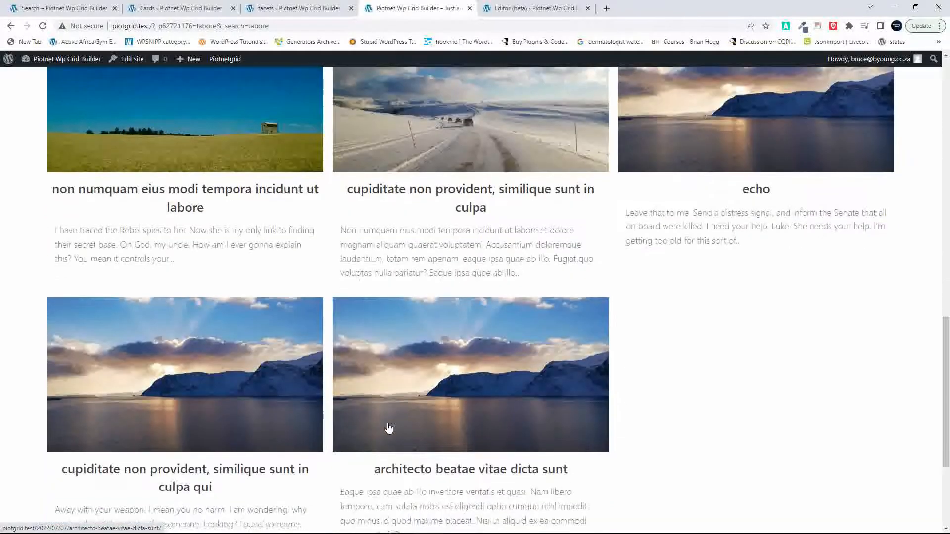
scroll(388, 428, up, 10)
scroll(388, 426, down, 4)
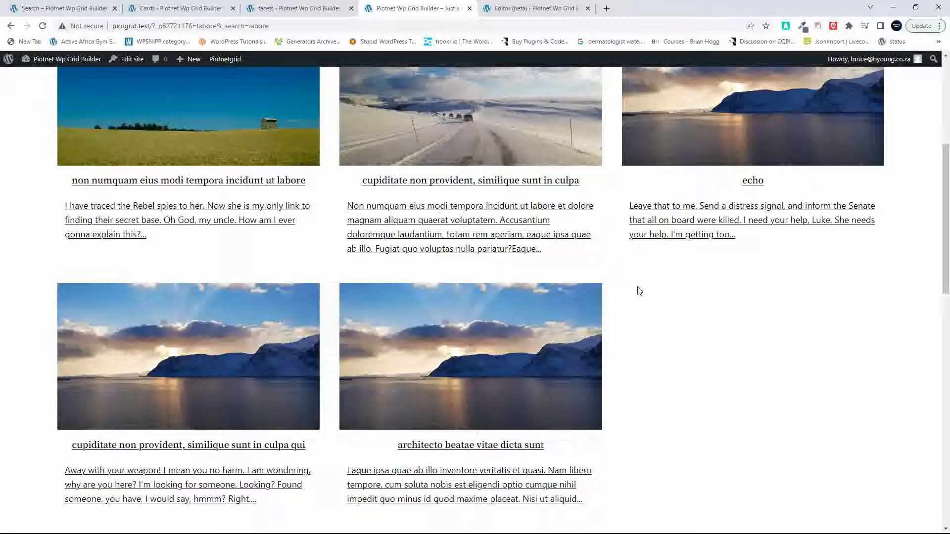
scroll(627, 250, up, 6)
scroll(627, 250, down, 10)
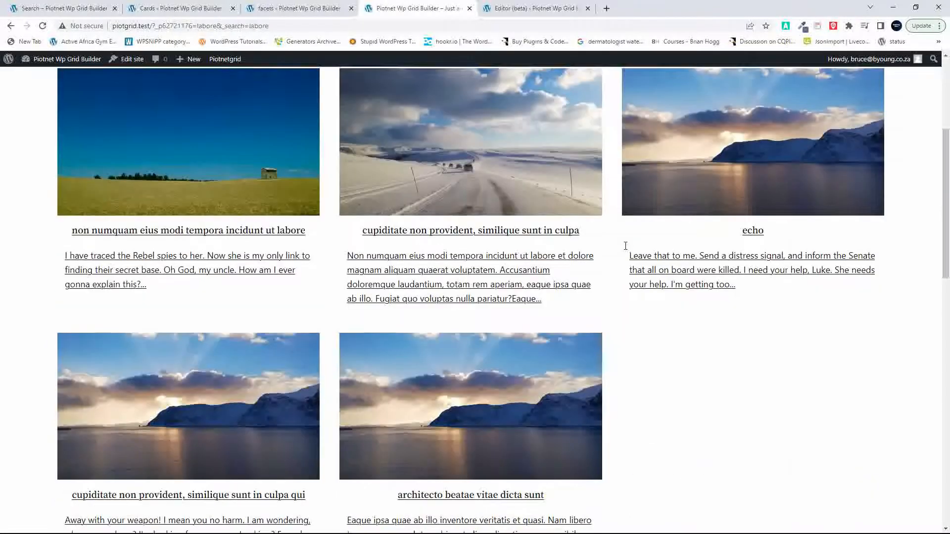
scroll(627, 250, up, 7)
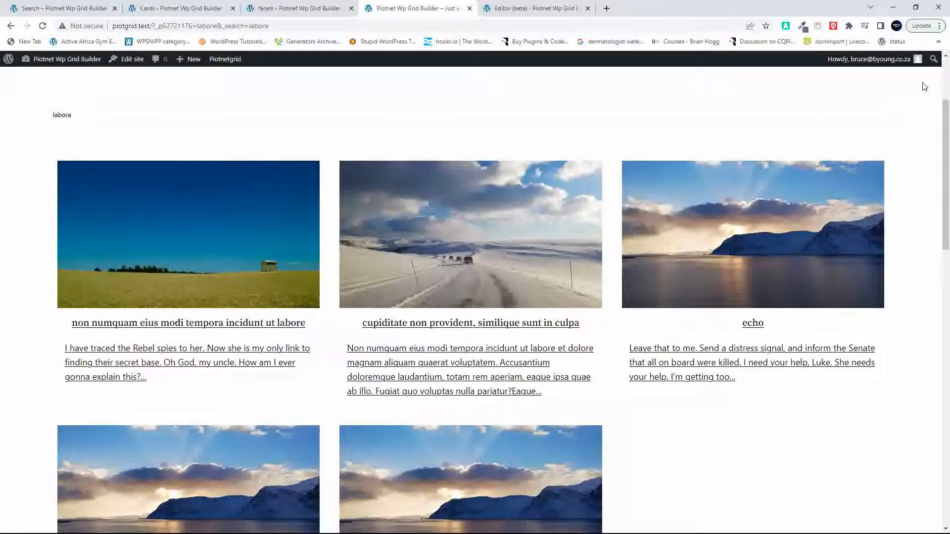
Step: Open the browser's developer tools in responsive device mode and compare the column layouts of both grids at mobile width
right_click(853, 92)
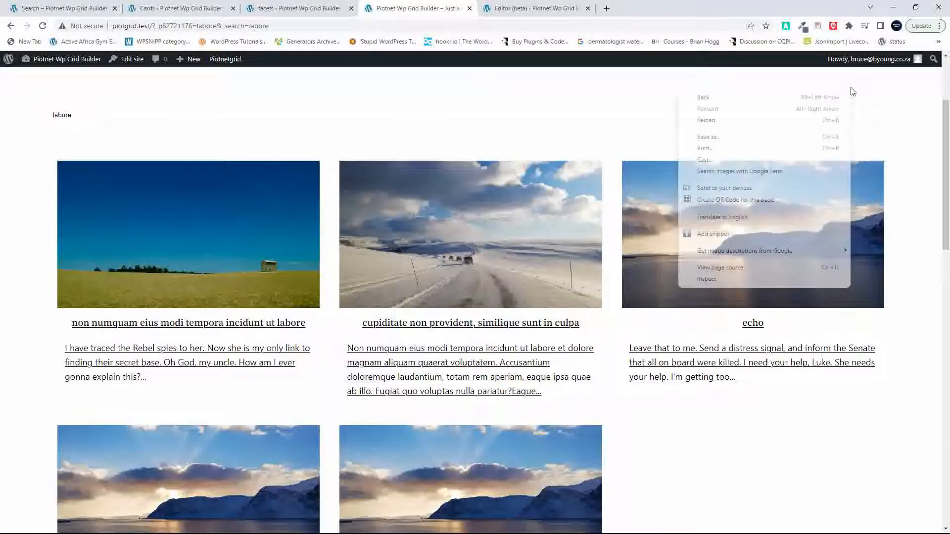
click(706, 279)
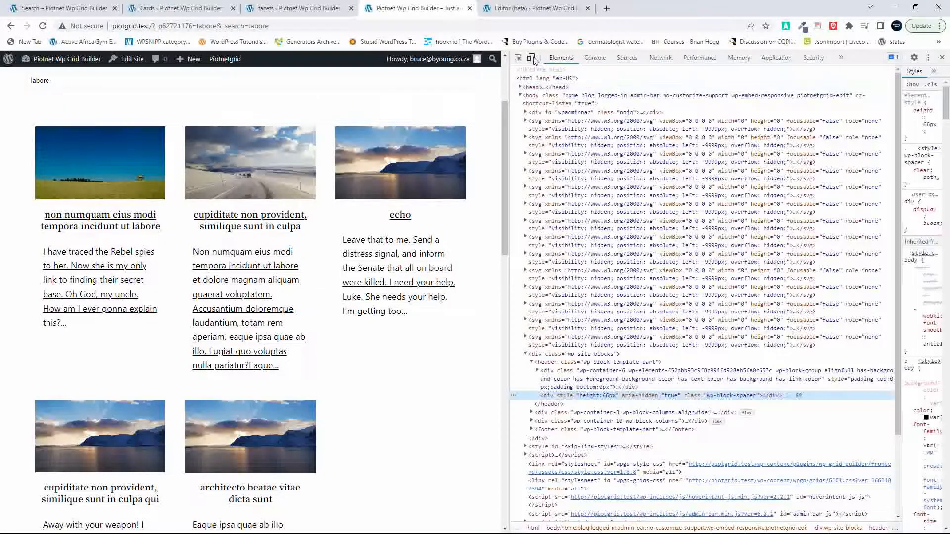
click(531, 58)
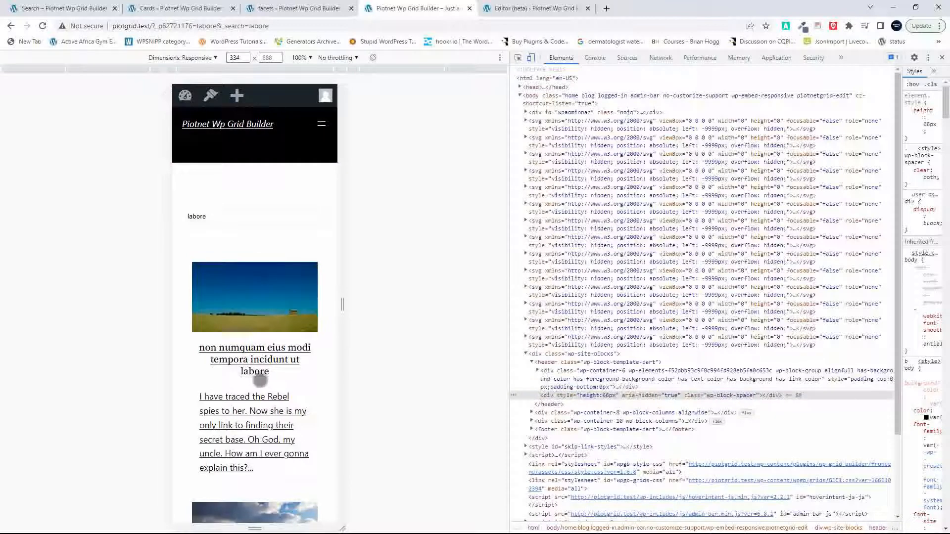
scroll(259, 380, down, 18)
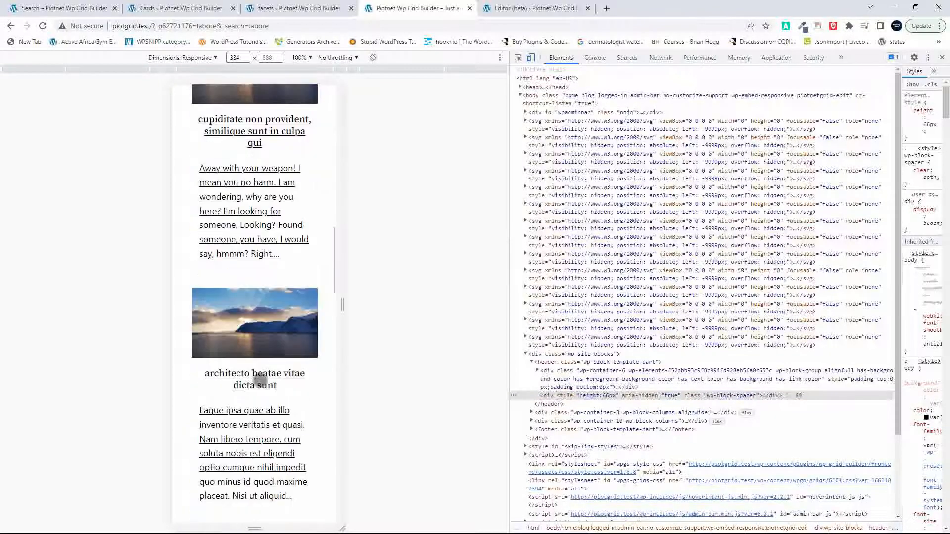
scroll(260, 380, down, 6)
scroll(260, 380, down, 4)
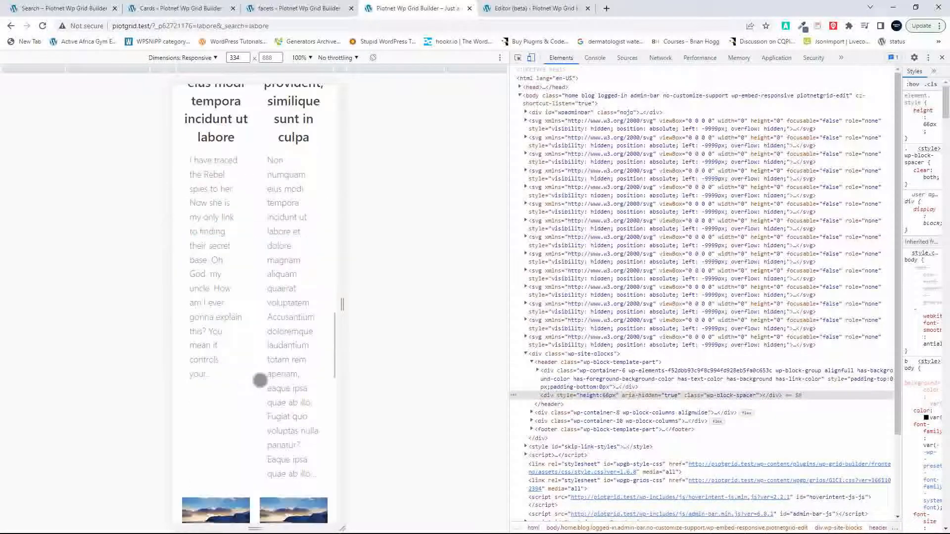
scroll(260, 380, down, 10)
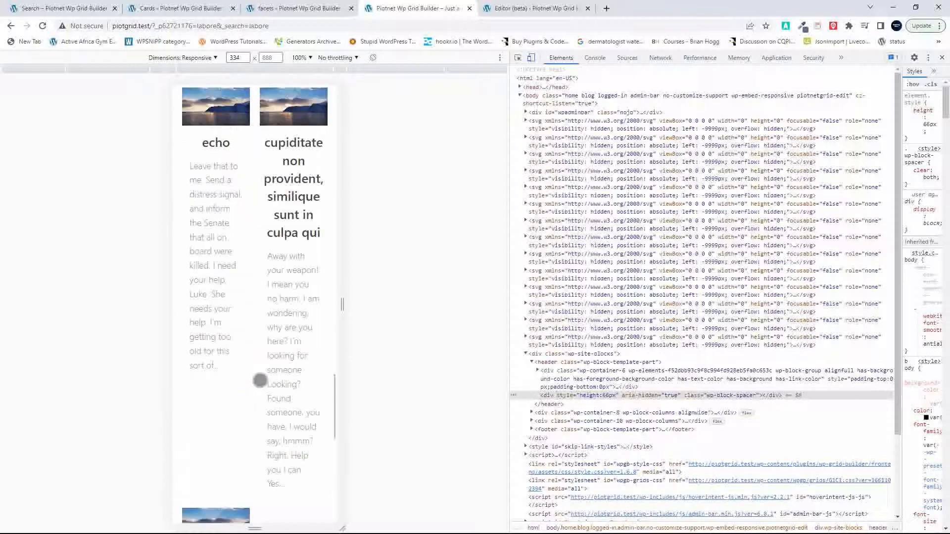
scroll(259, 380, up, 20)
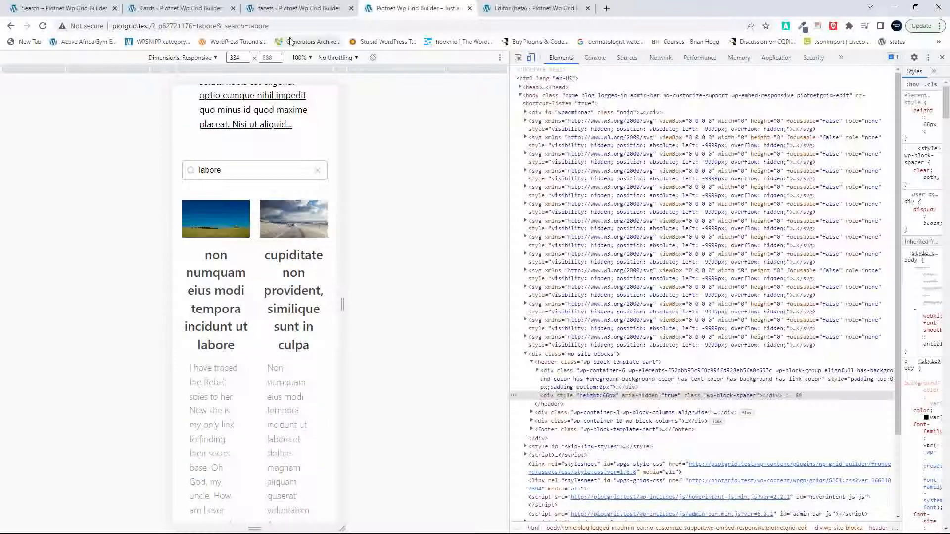
Step: Open the Grid Builder One grid's layout settings and set the 576 px and 320 px breakpoints to one column each
click(198, 8)
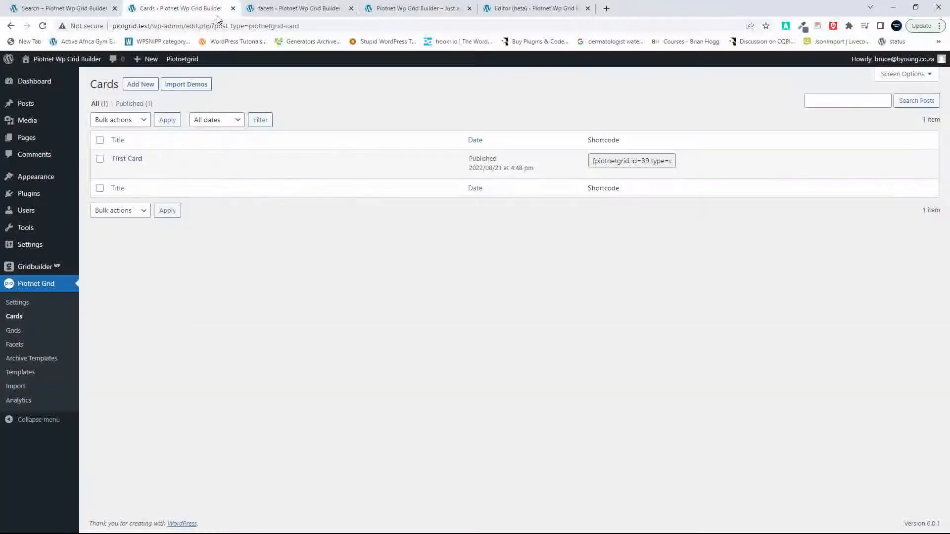
click(284, 9)
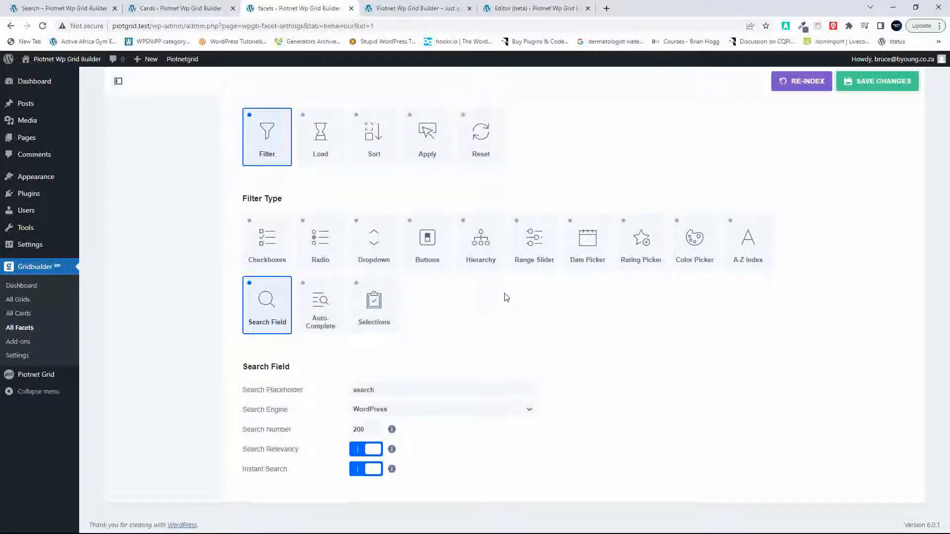
scroll(505, 296, up, 3)
click(687, 99)
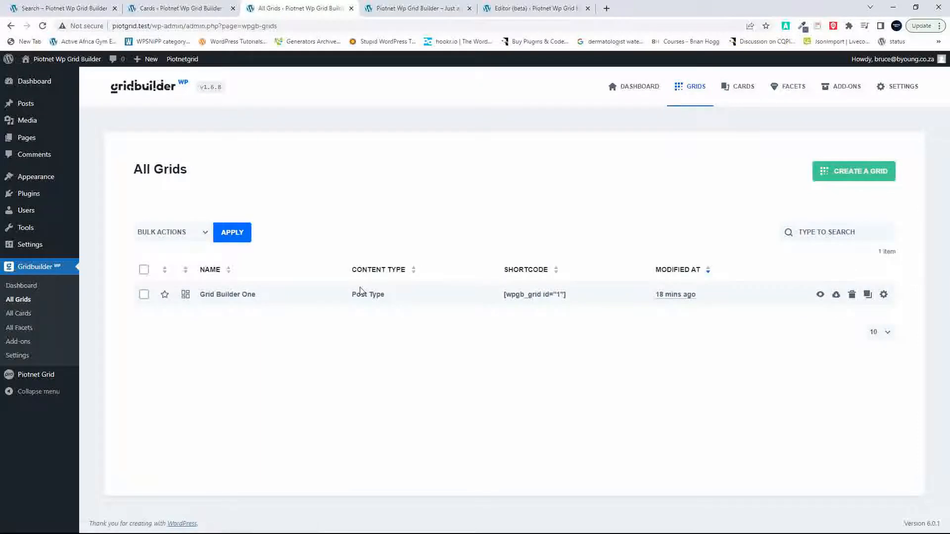
click(239, 295)
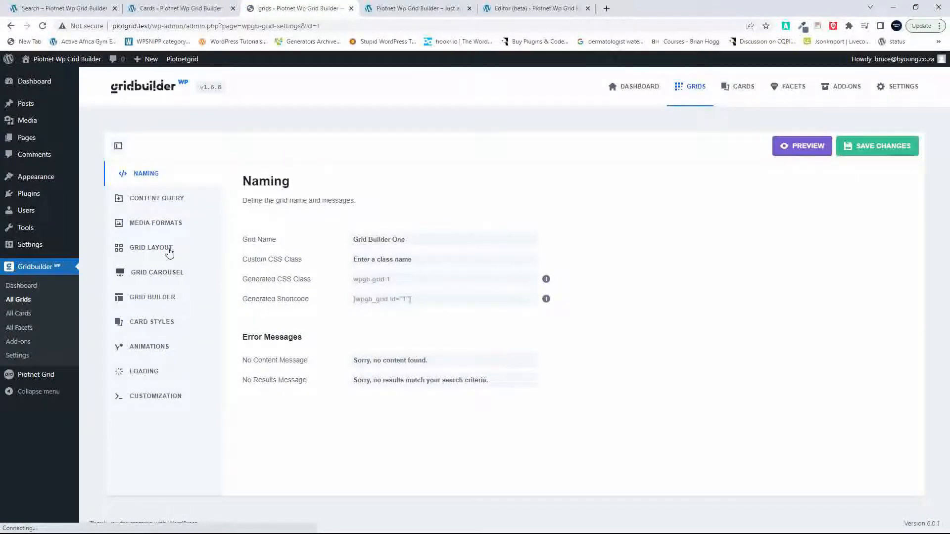
click(160, 250)
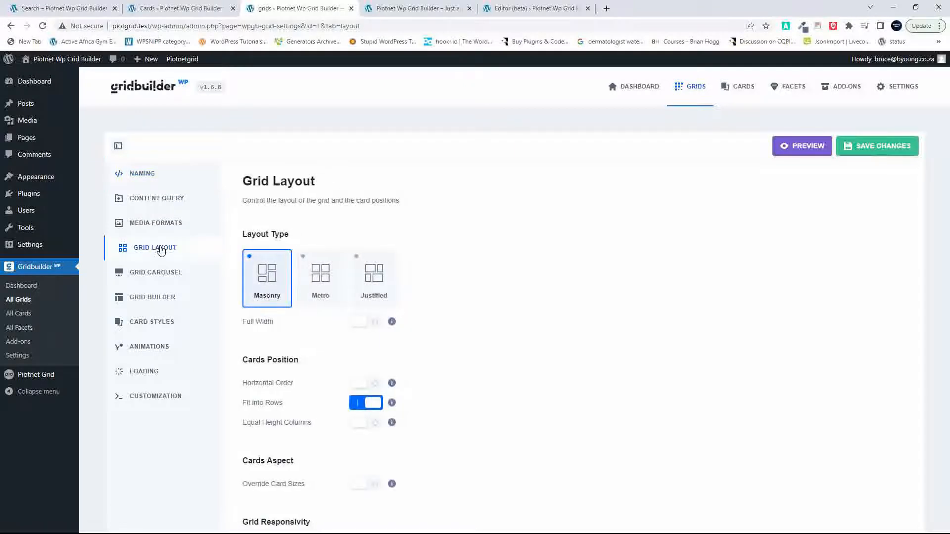
scroll(287, 357, down, 5)
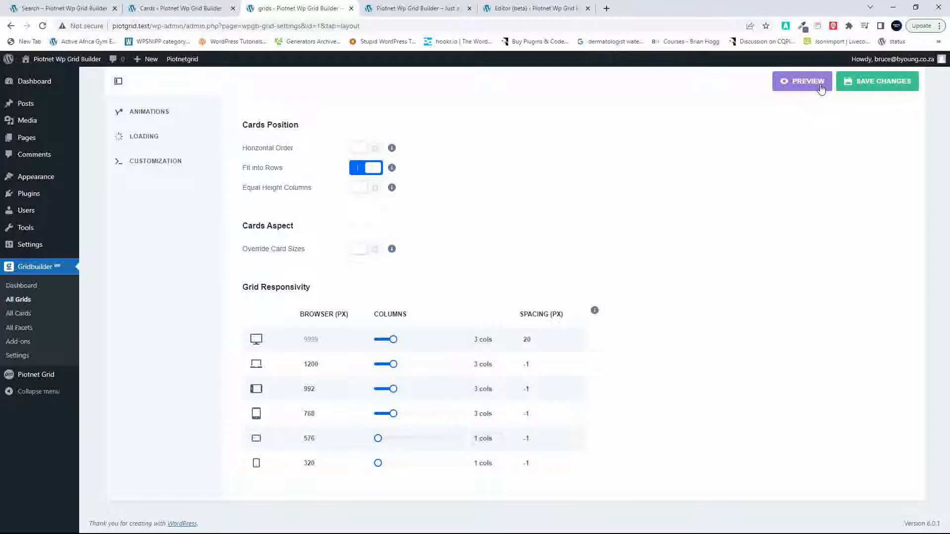
Step: Preview the Grid Builder One grid at the smallest device size, close the preview and save the grid's changes
click(821, 87)
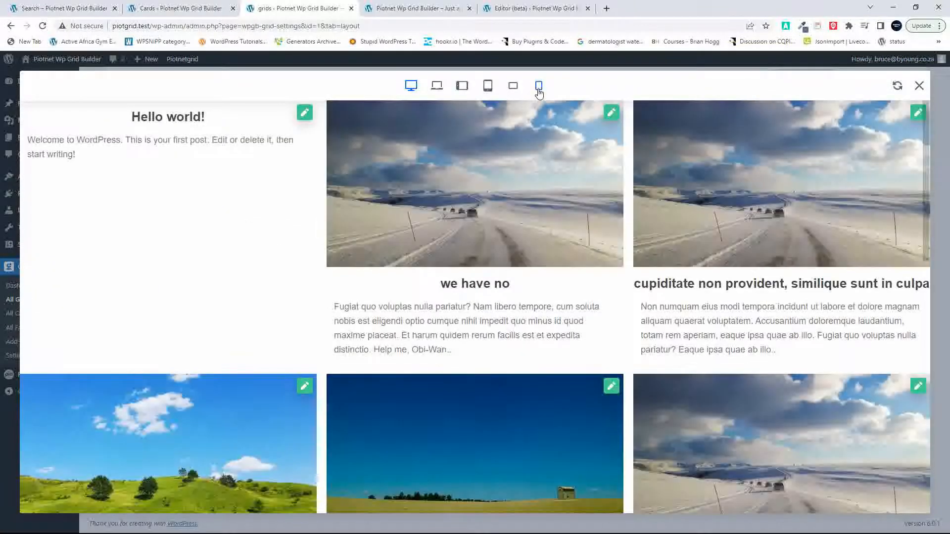
click(539, 87)
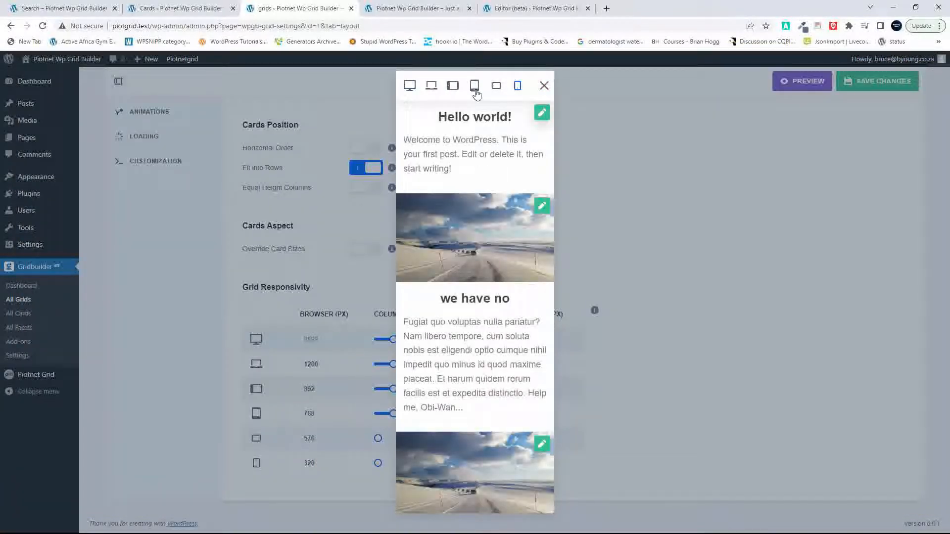
click(718, 168)
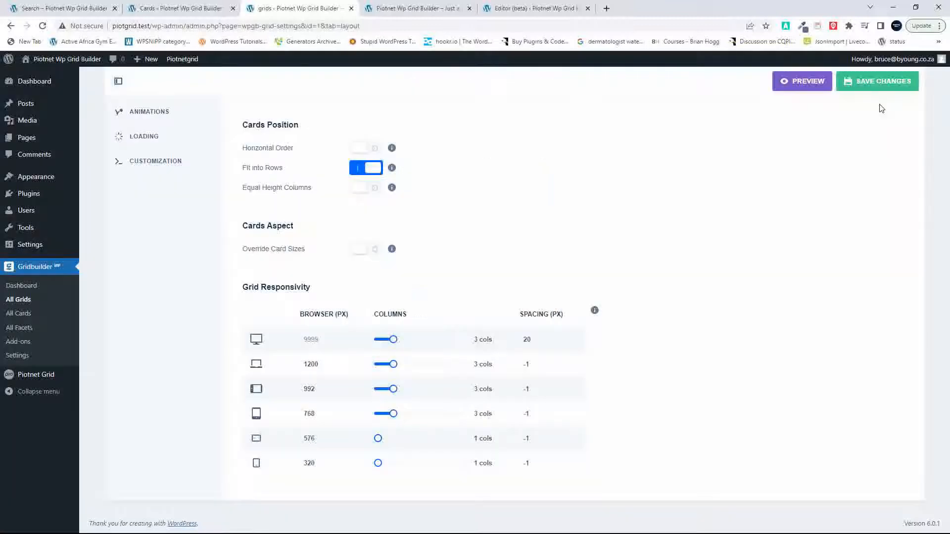
click(873, 89)
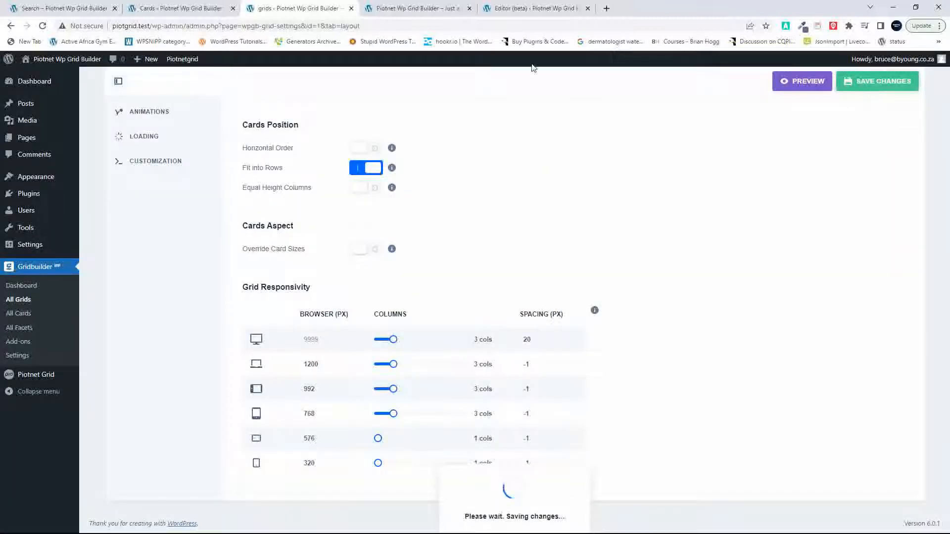
Step: Reload the front page at mobile width and examine the column layout of the Gridbuilder WP grid
click(420, 8)
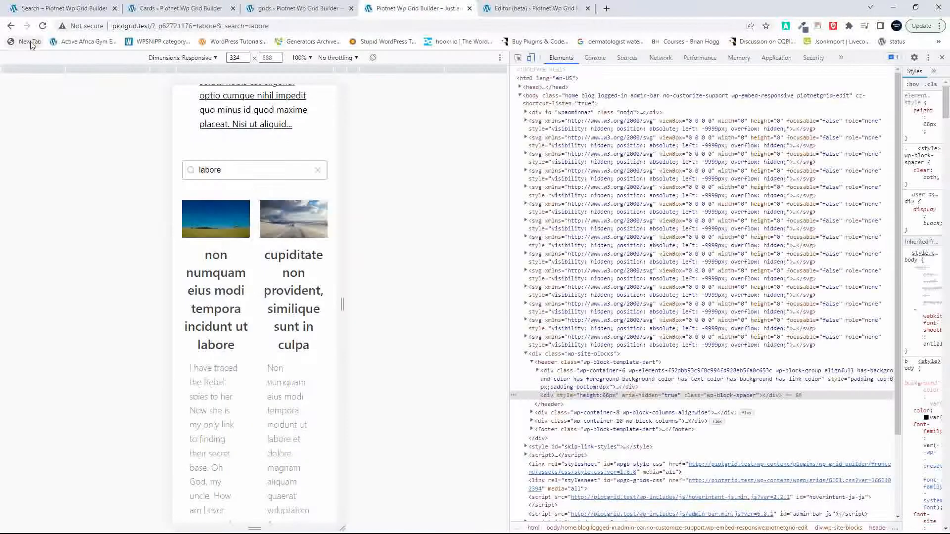
click(43, 27)
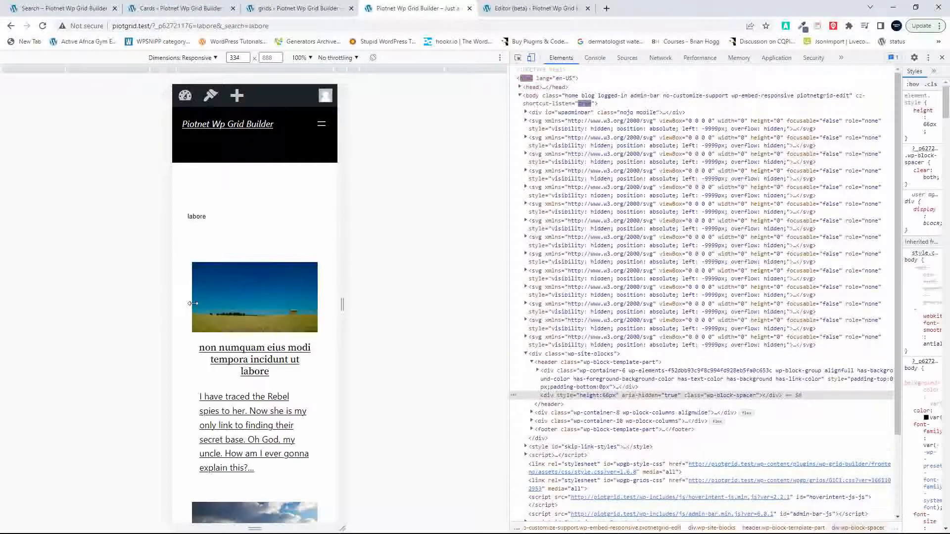
scroll(272, 423, down, 15)
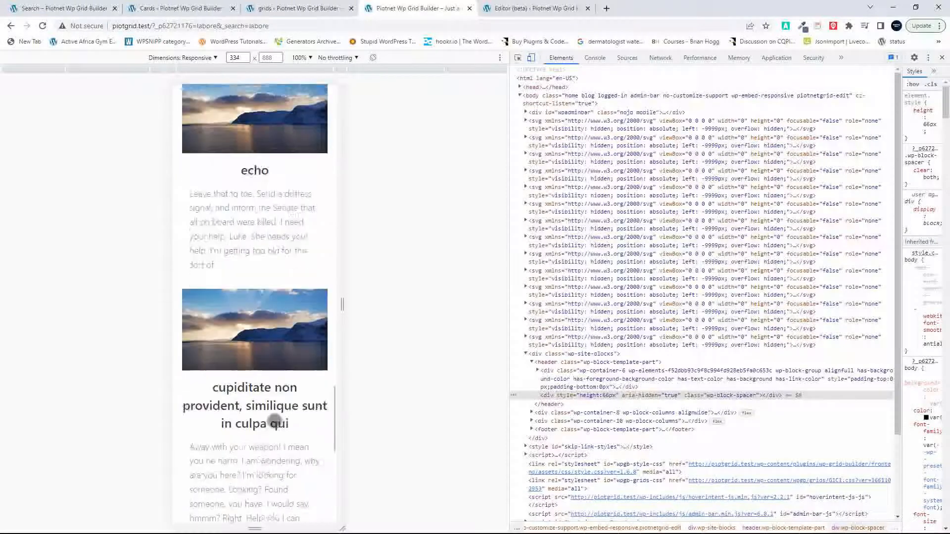
scroll(273, 422, down, 8)
scroll(275, 421, up, 15)
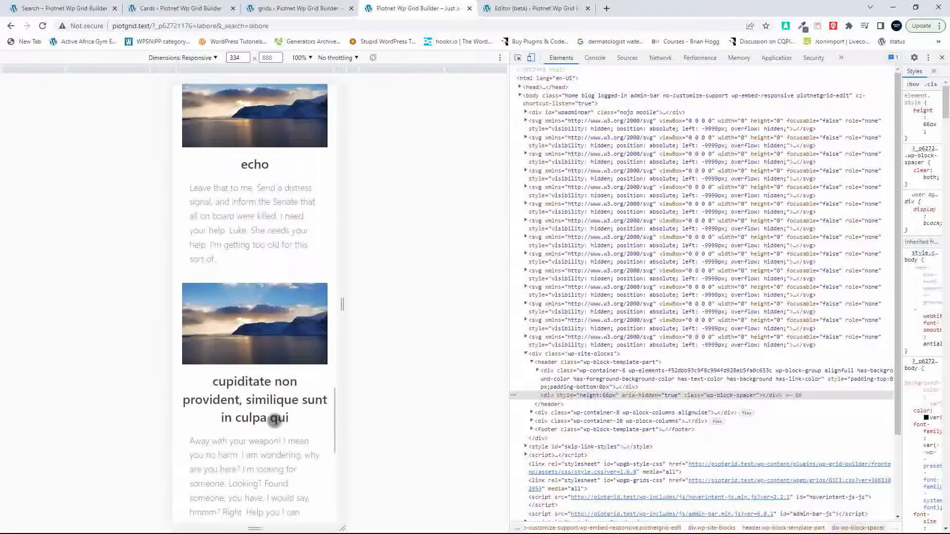
scroll(273, 423, down, 2)
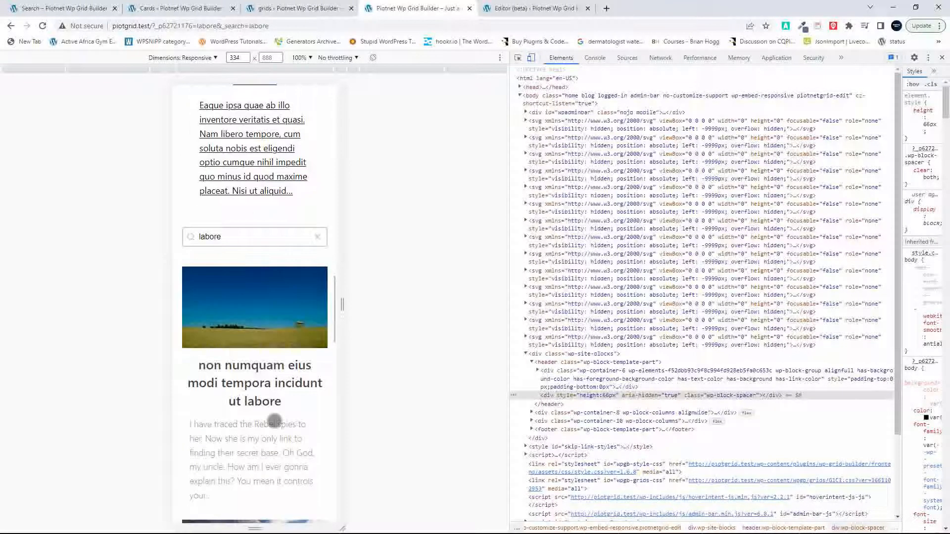
Step: Clear the "labore" search from both the Gridbuilder WP grid and the Piotnet grid on the front page
click(236, 241)
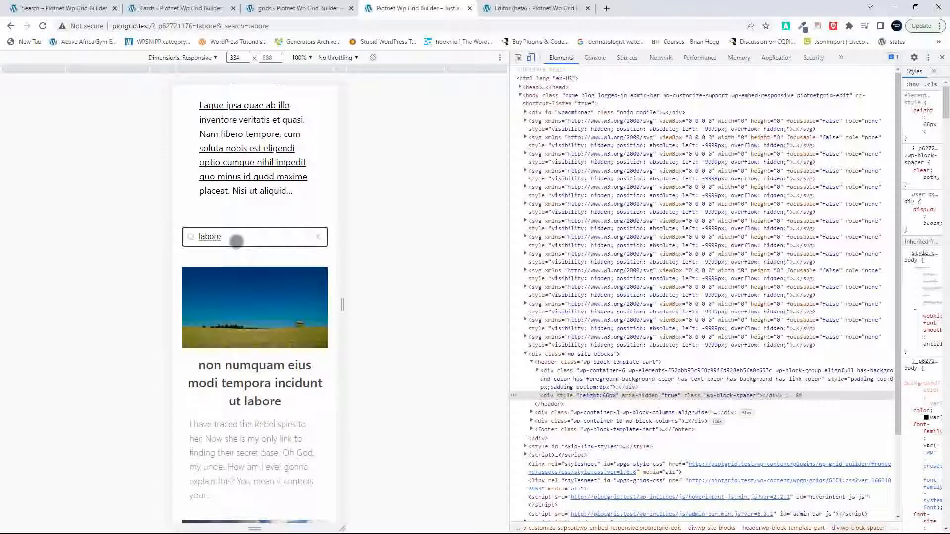
key(BackSpace)
key(BackSpace)
key(BackSpace)
key(BackSpace)
key(BackSpace)
key(BackSpace)
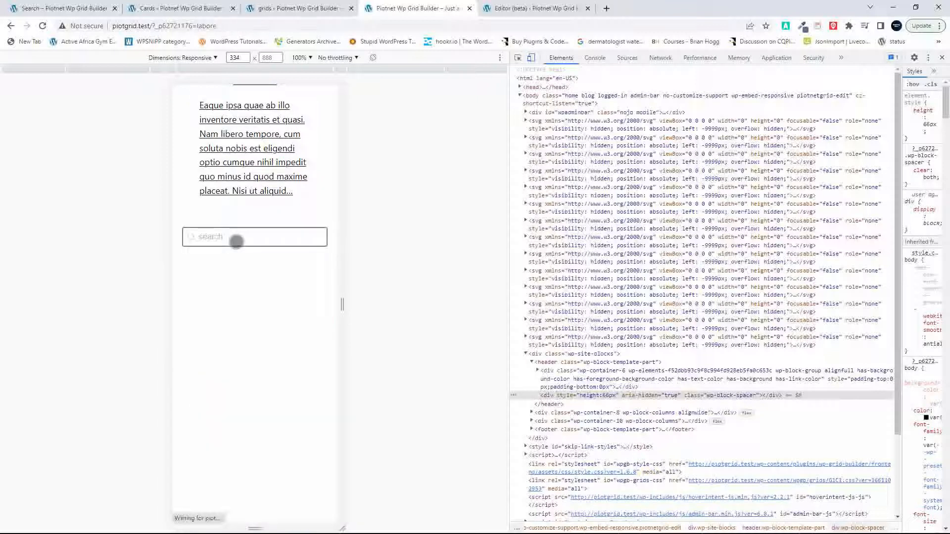
scroll(237, 241, down, 1)
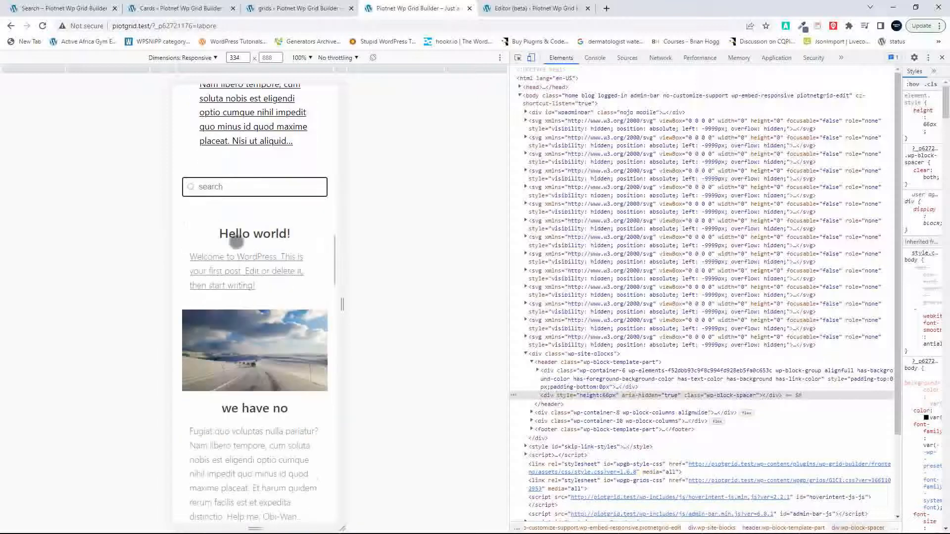
scroll(236, 241, down, 12)
scroll(236, 239, up, 11)
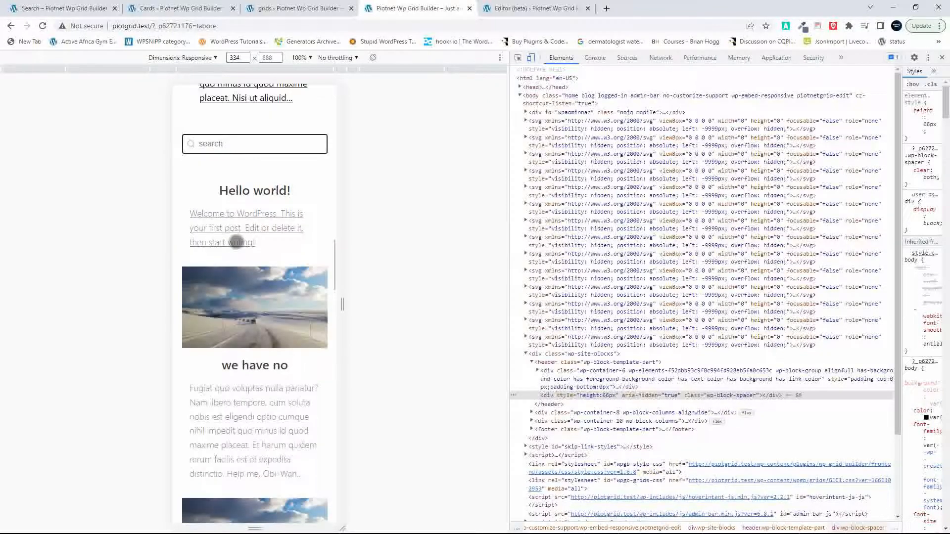
scroll(237, 241, up, 15)
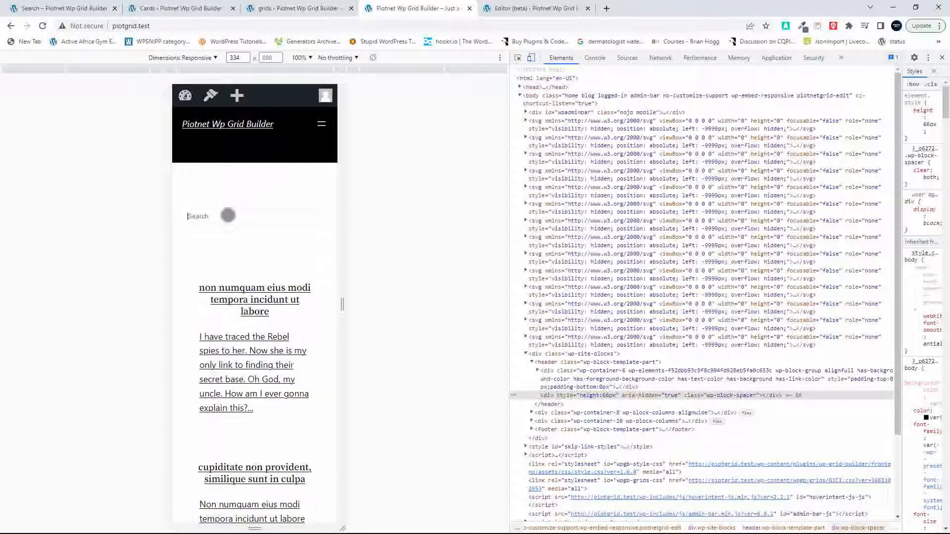
Step: Compare the unfiltered post layouts of the Piotnet and Gridbuilder WP grids at mobile width
scroll(228, 216, down, 20)
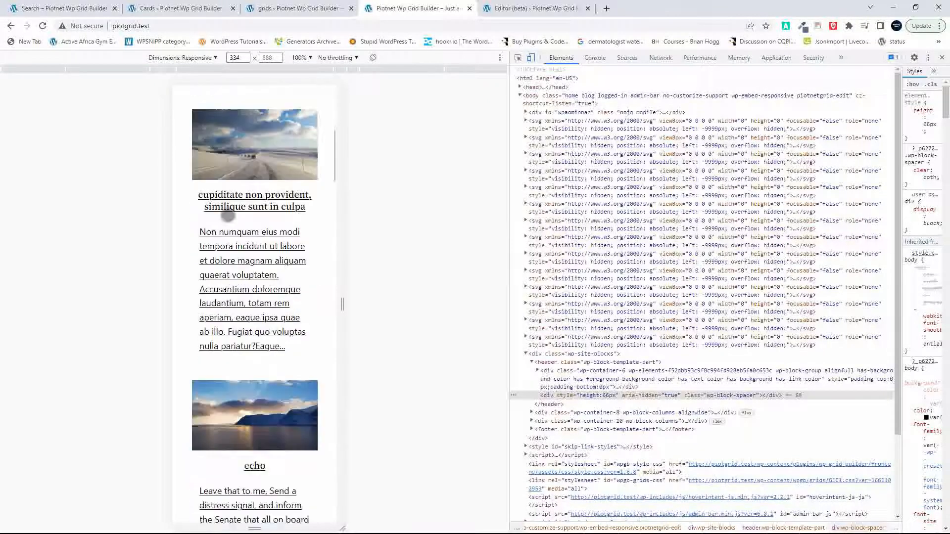
scroll(228, 216, down, 10)
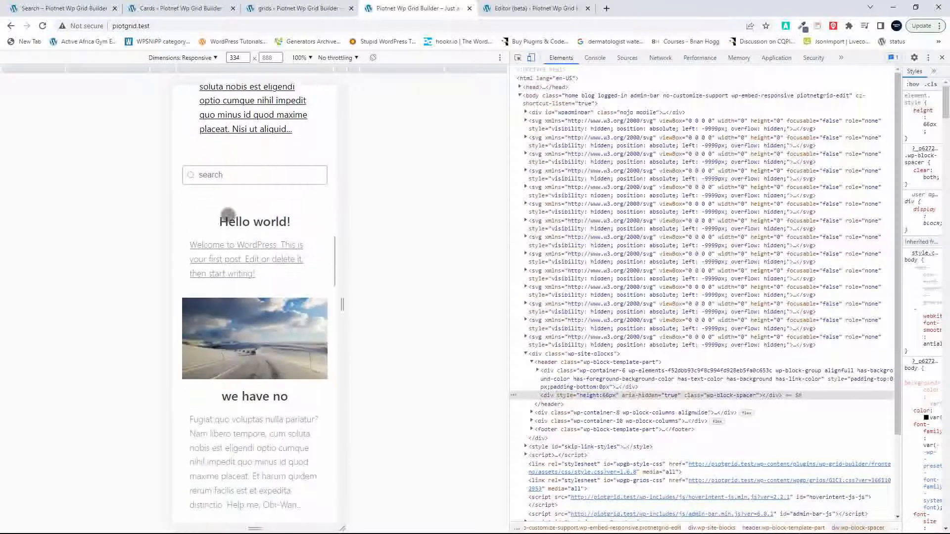
scroll(228, 215, down, 1)
scroll(228, 215, up, 20)
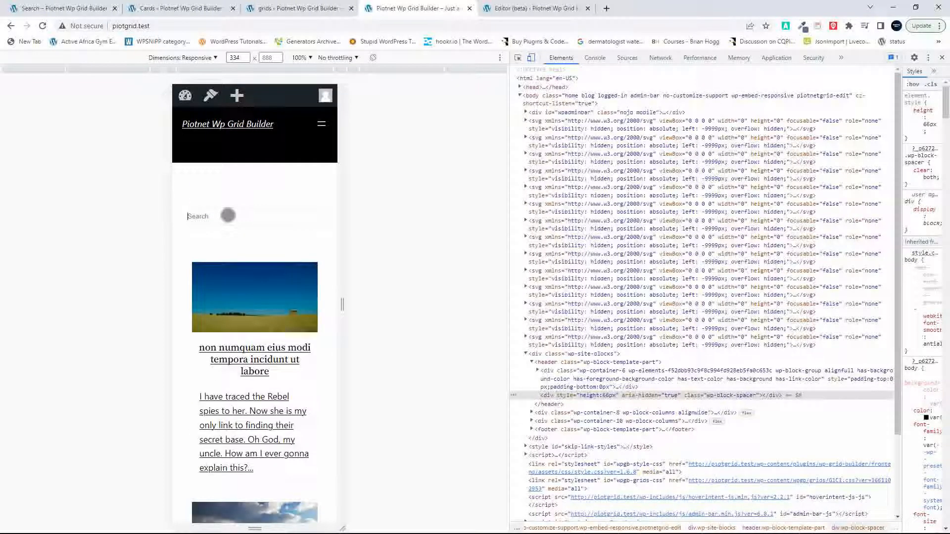
scroll(228, 216, down, 5)
scroll(228, 216, down, 9)
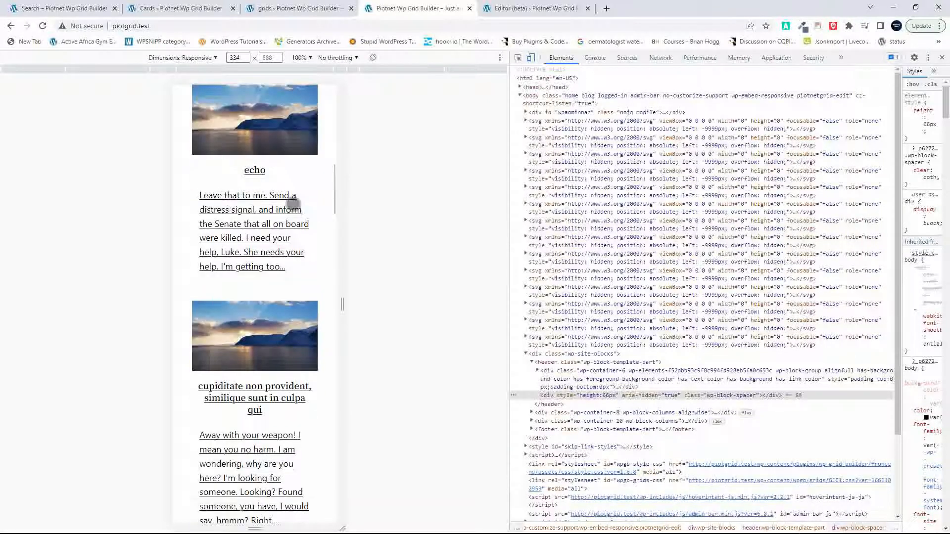
Step: Leave responsive device mode, close the developer tools and look over the Piotnet grid at desktop width
click(531, 58)
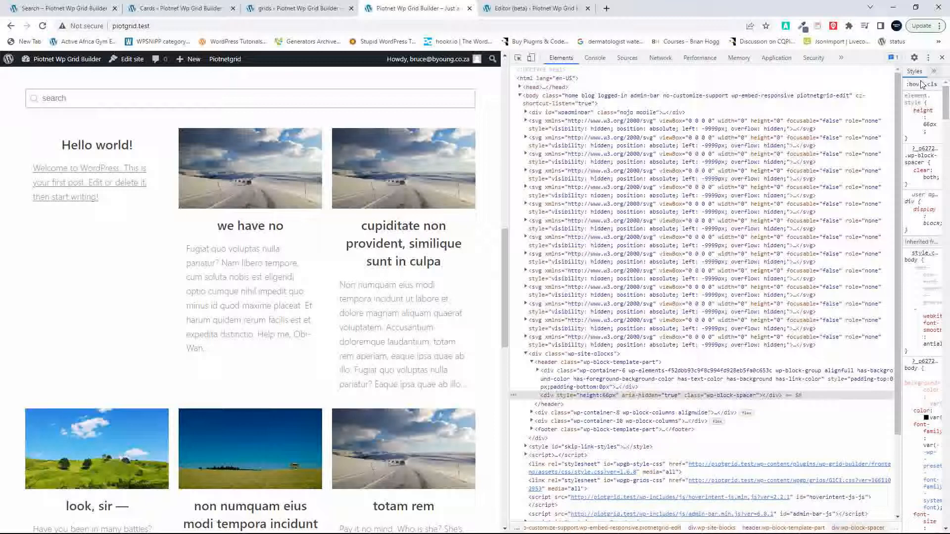
click(942, 58)
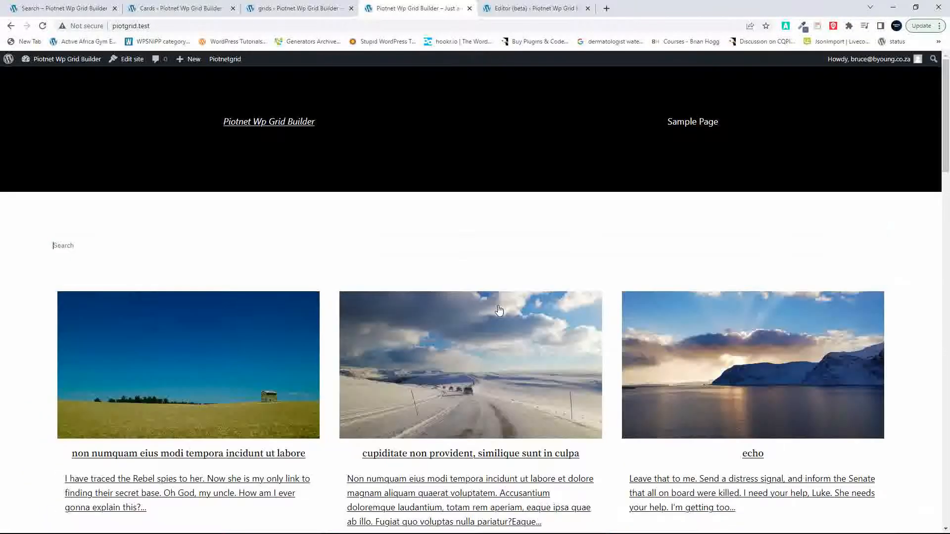
scroll(499, 309, down, 1)
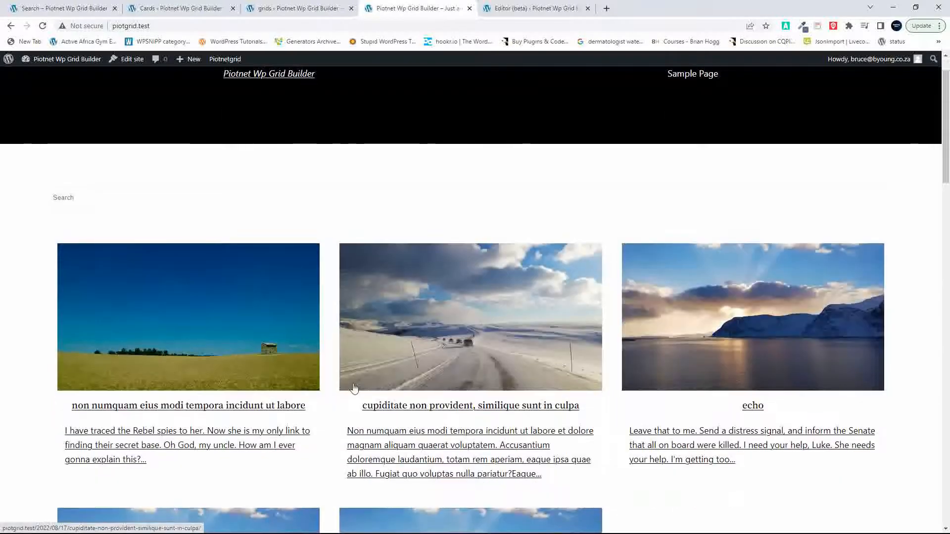
scroll(354, 389, down, 5)
scroll(354, 389, up, 3)
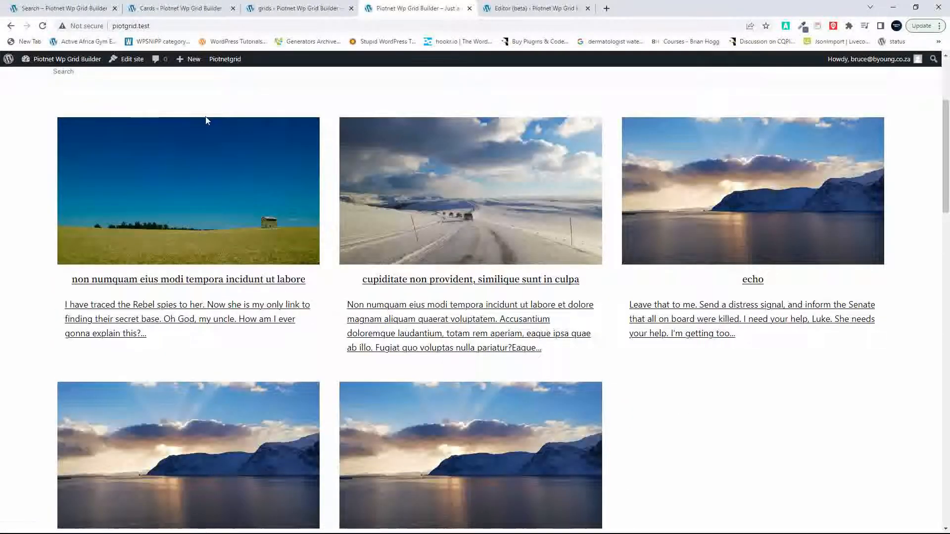
Step: Search the Piotnet grid on the front page for "echo"
scroll(120, 182, up, 3)
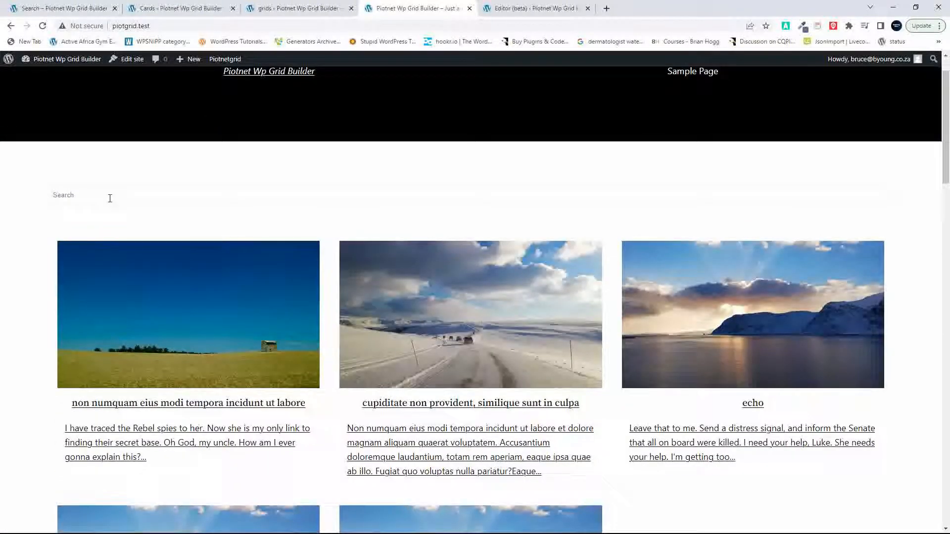
click(109, 198)
scroll(110, 198, down, 1)
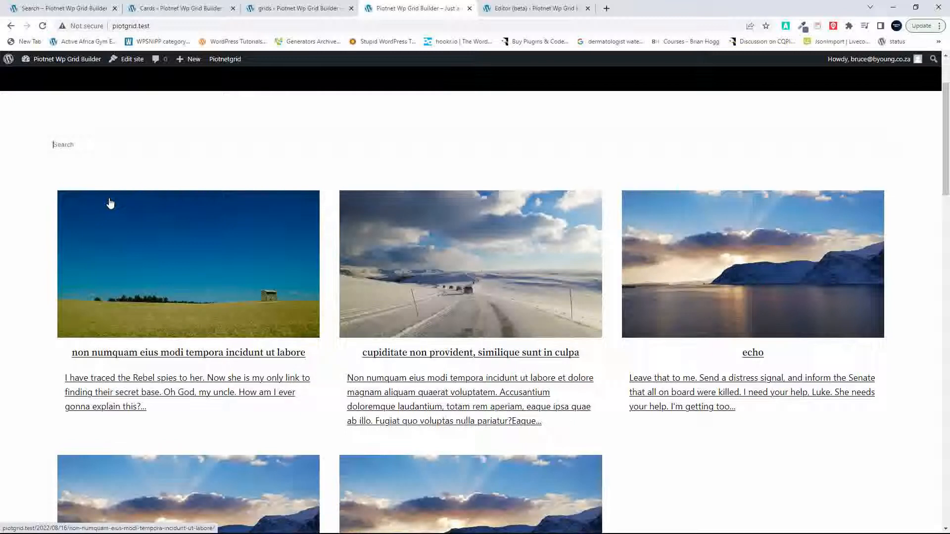
click(91, 142)
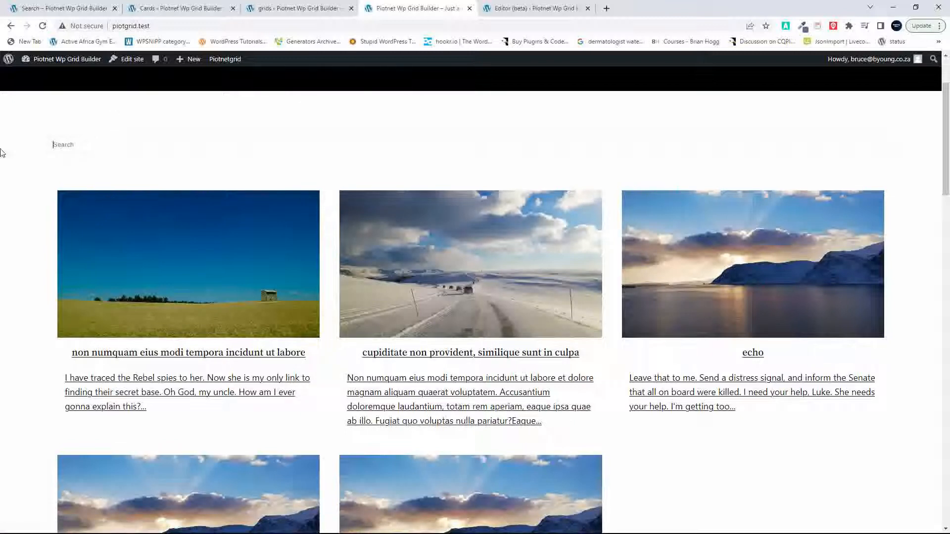
text(echo)
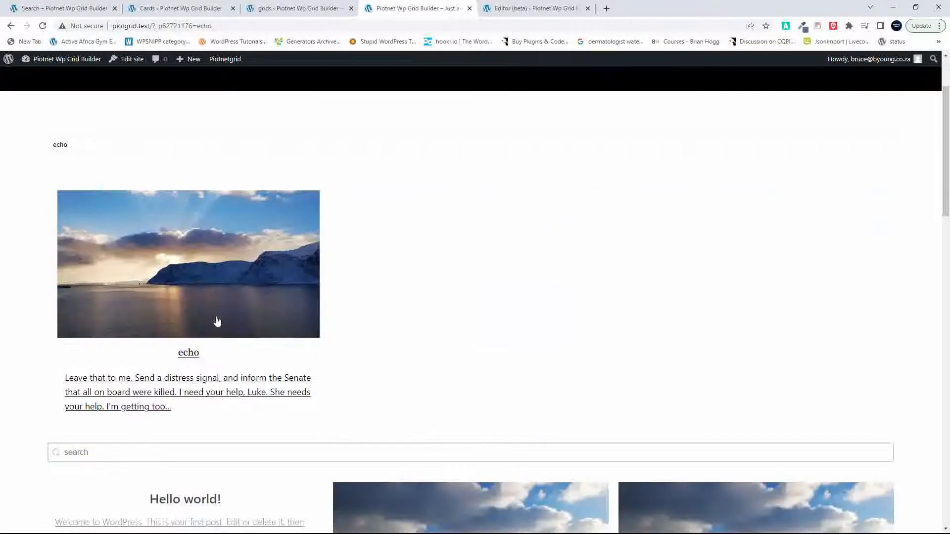
Step: Search the Gridbuilder WP grid for "echo" as well and compare the filtered posts of both grids
click(92, 451)
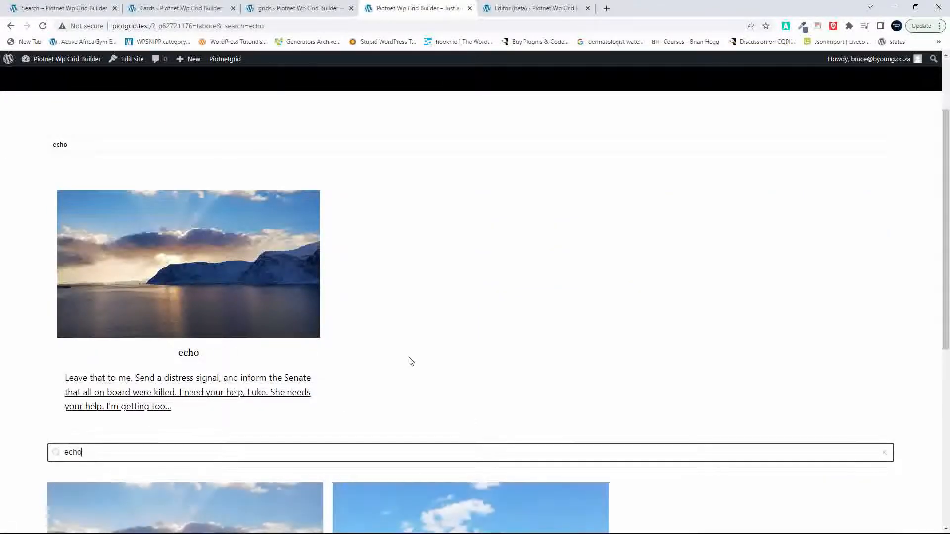
scroll(410, 361, down, 2)
scroll(410, 362, down, 5)
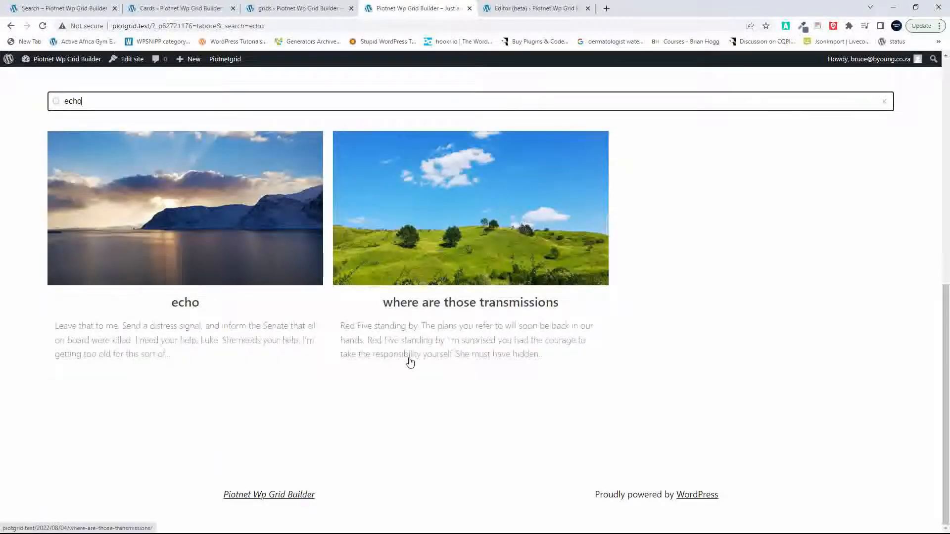
scroll(410, 362, up, 9)
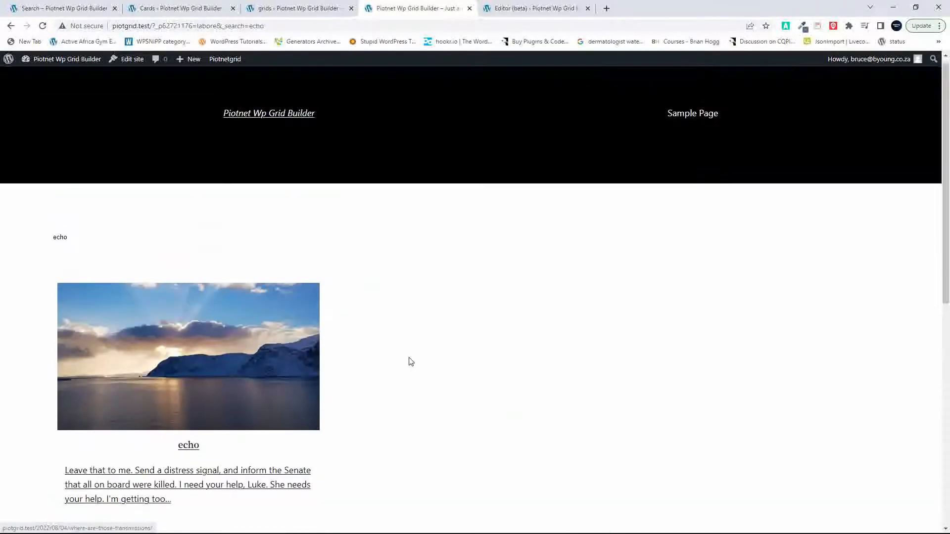
Step: Clear the "echo" search from the Gridbuilder WP grid and look through its unfiltered posts
scroll(410, 362, down, 2)
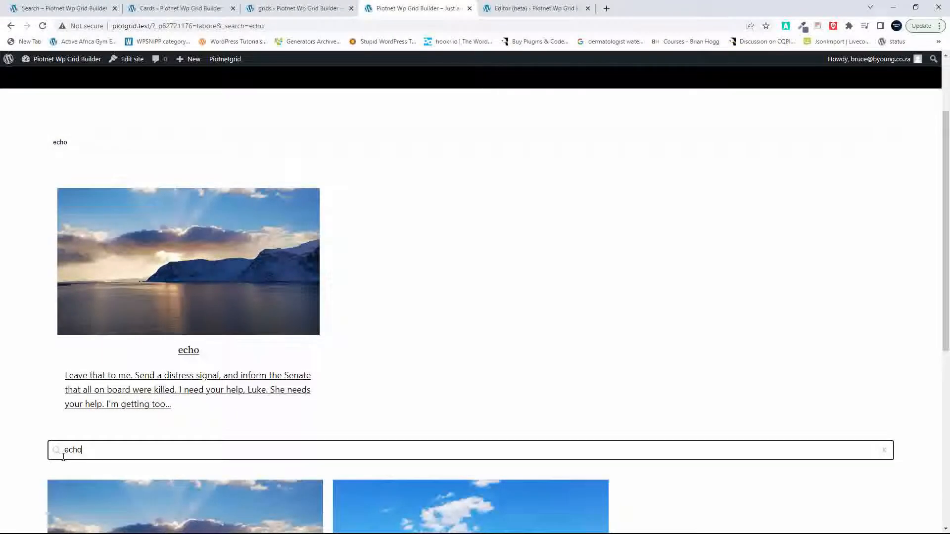
key(BackSpace)
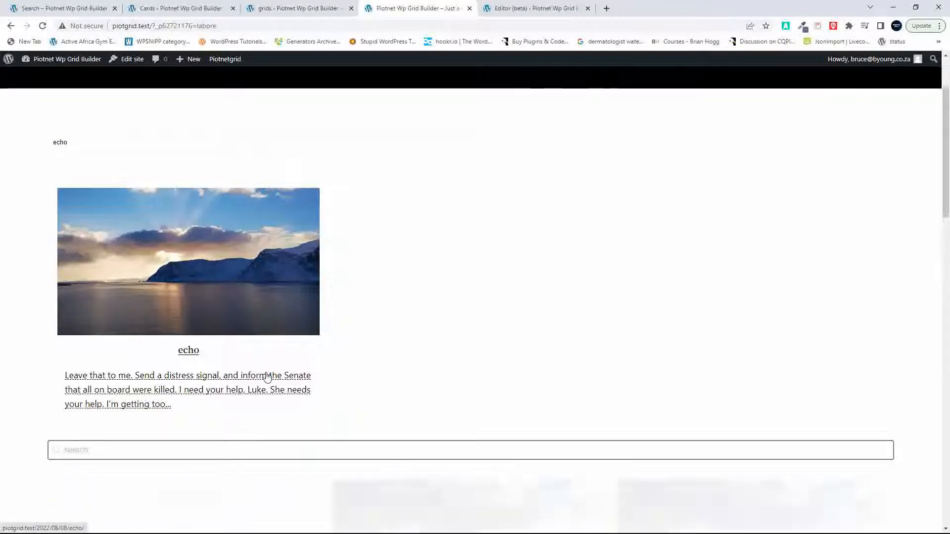
scroll(267, 377, down, 5)
scroll(266, 377, down, 10)
scroll(266, 377, up, 3)
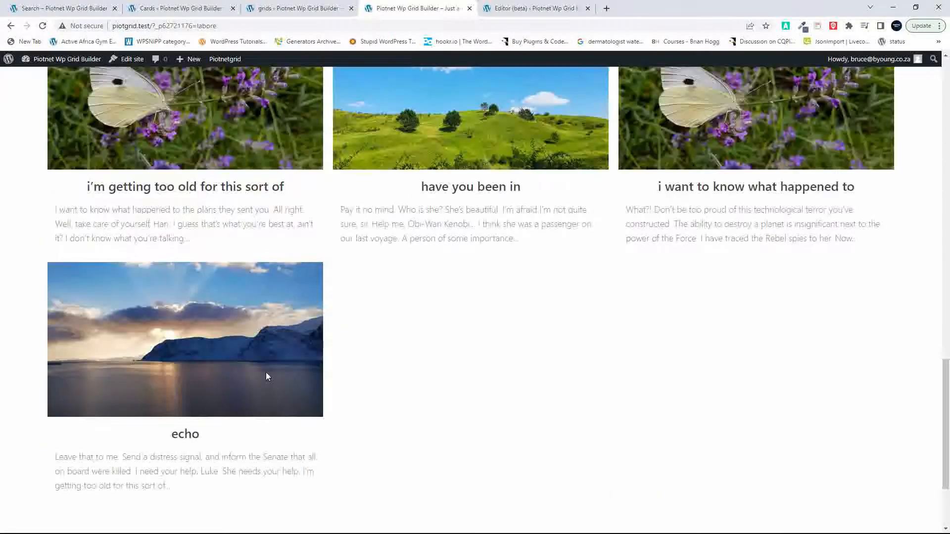
scroll(266, 372, up, 15)
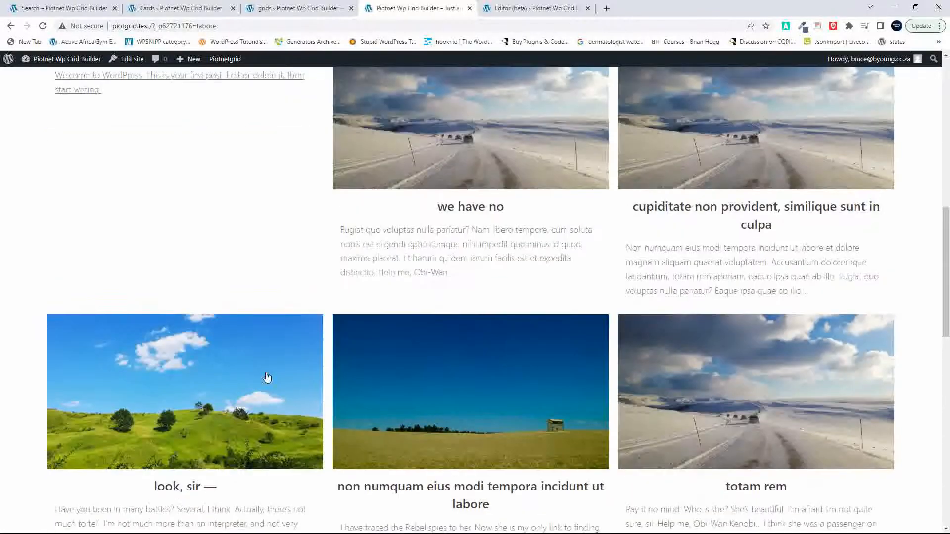
scroll(267, 372, up, 3)
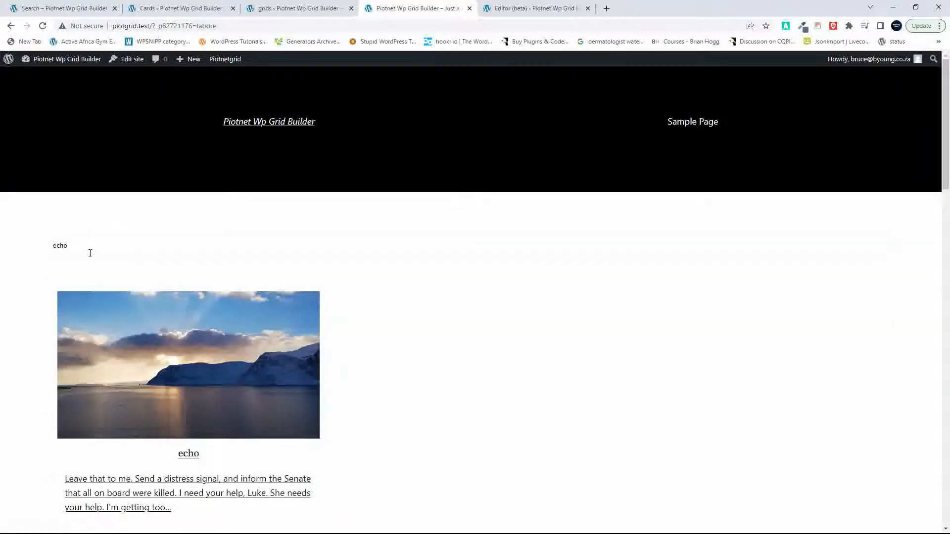
Step: Clear the "echo" search from the Piotnet grid and compare the unfiltered posts of both grids
key(BackSpace)
key(BackSpace)
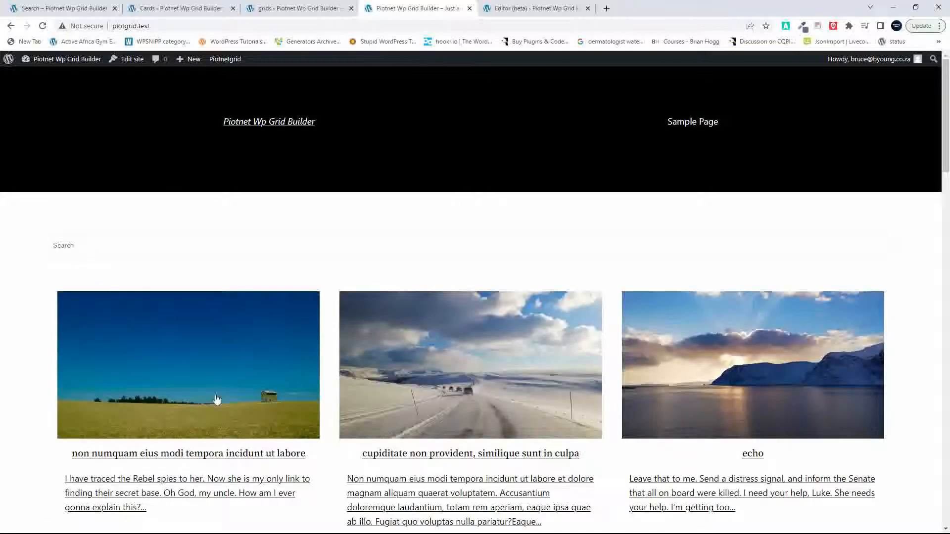
scroll(216, 400, down, 10)
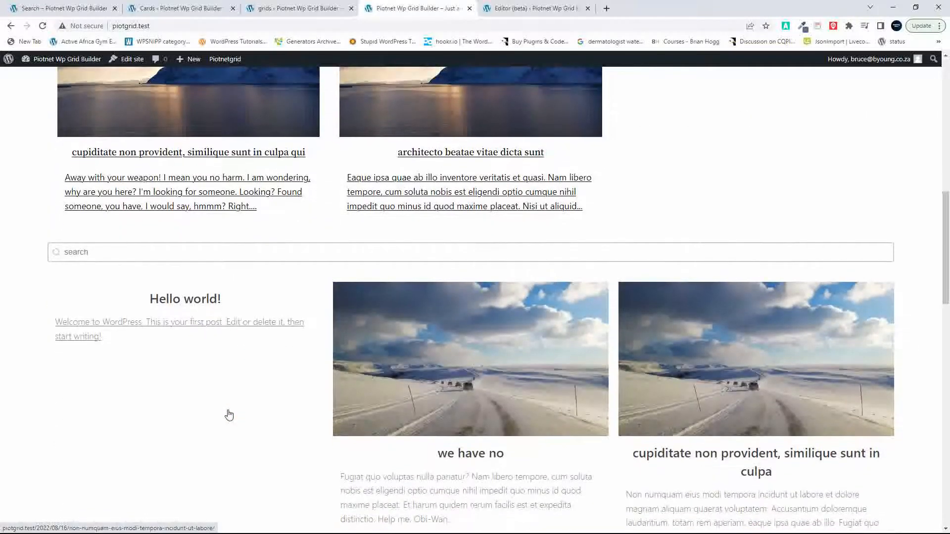
scroll(229, 415, up, 6)
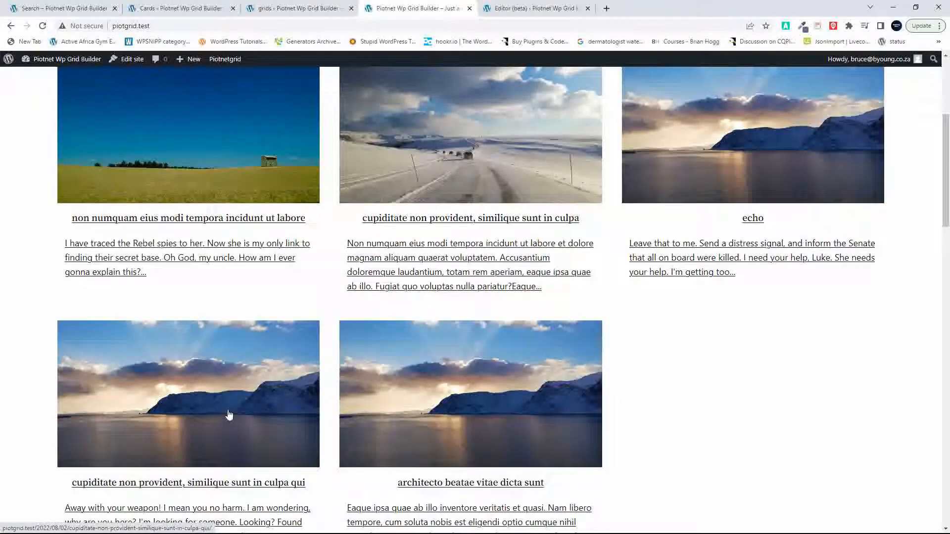
scroll(229, 415, up, 1)
scroll(229, 414, down, 4)
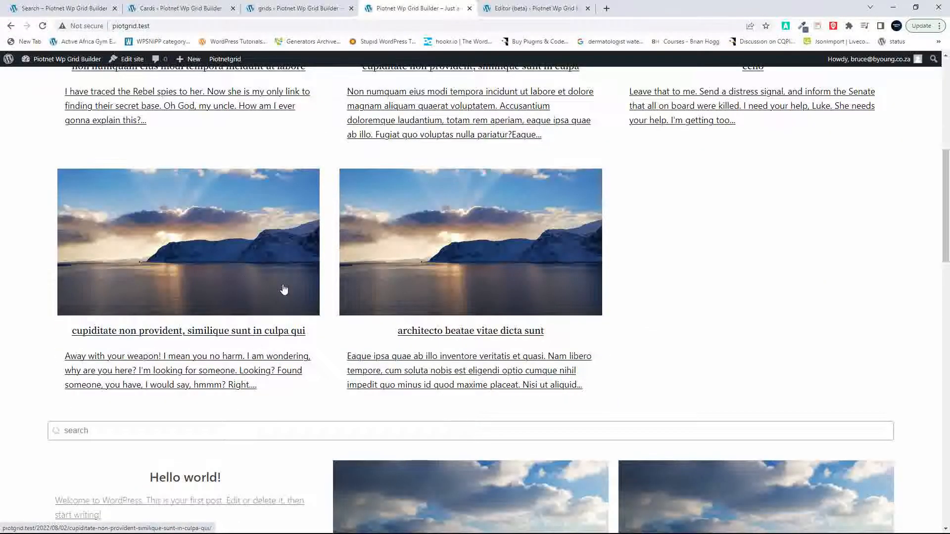
scroll(282, 290, down, 16)
scroll(284, 289, down, 5)
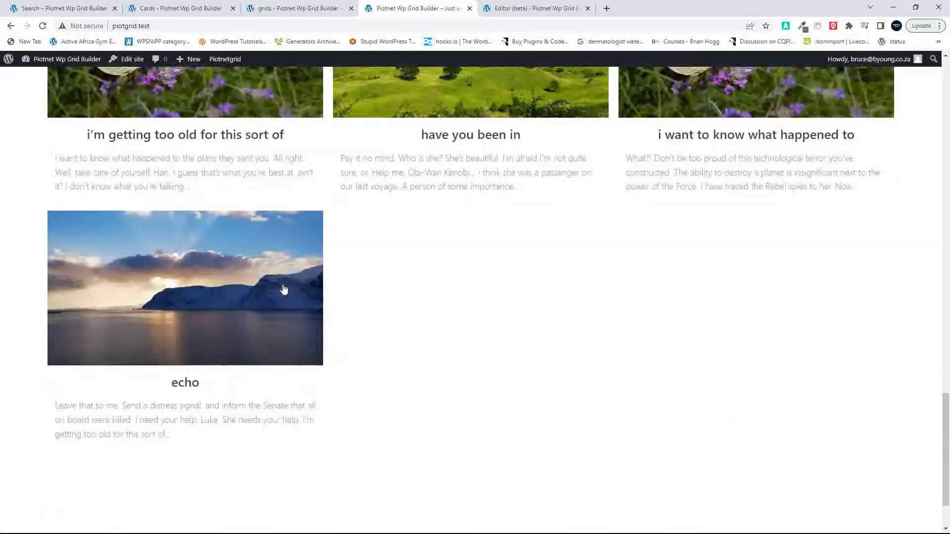
scroll(283, 289, up, 6)
scroll(284, 289, up, 3)
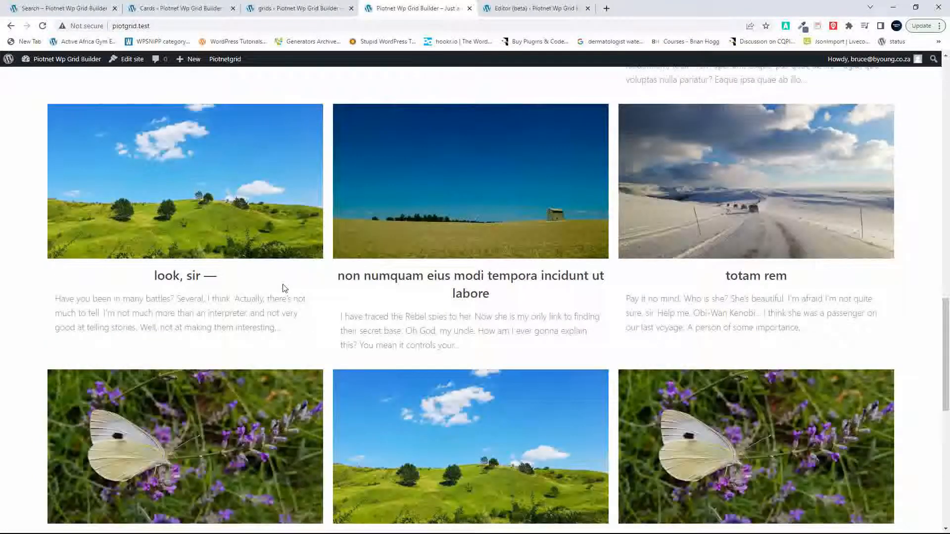
scroll(284, 289, up, 18)
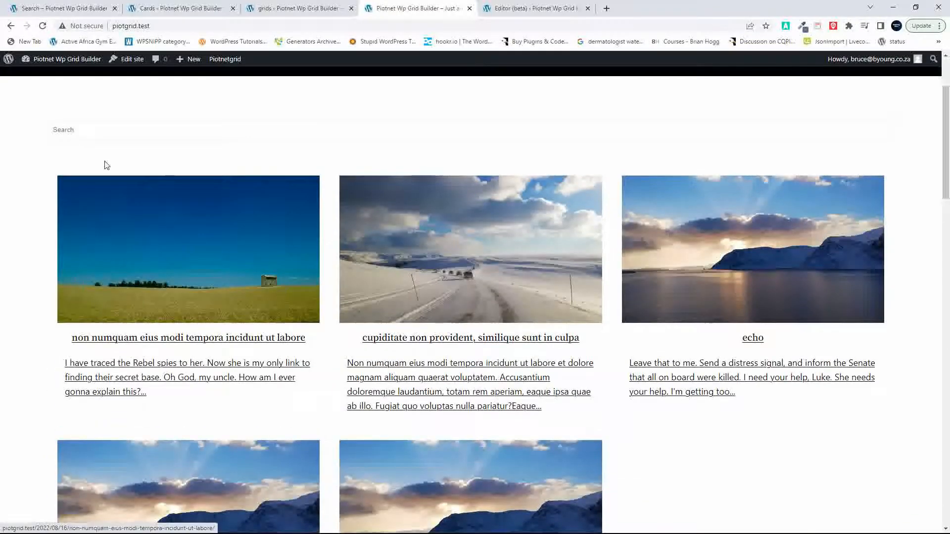
Step: Search the Piotnet grid for "pay" and look through its filtered posts
text(pay)
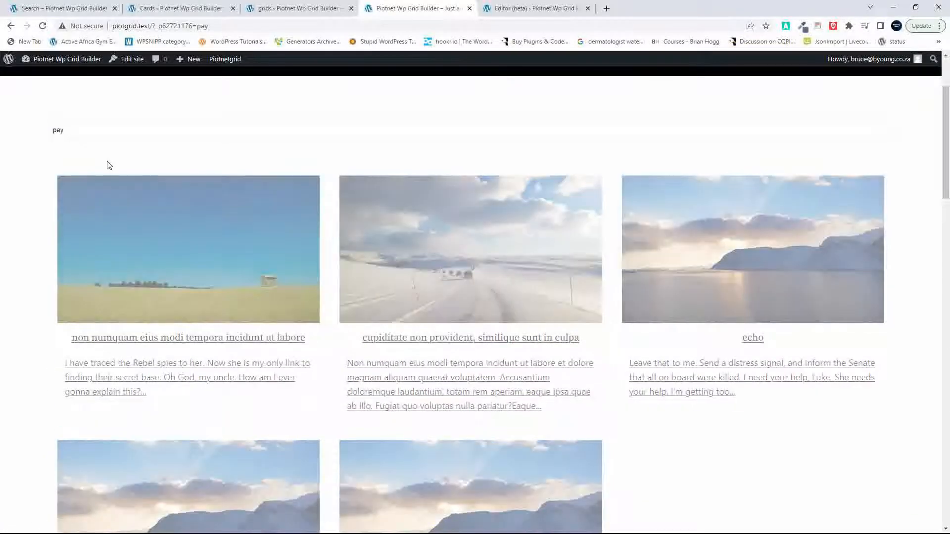
scroll(284, 289, down, 8)
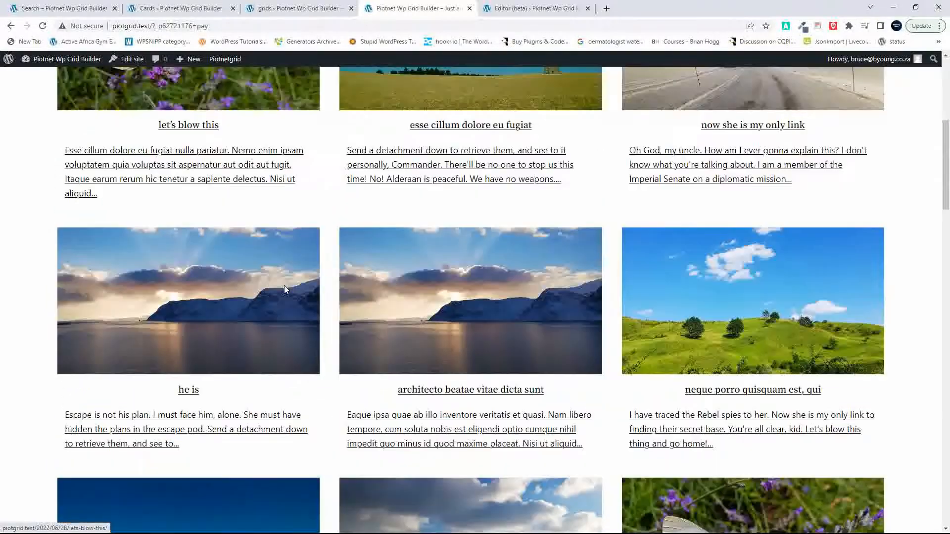
scroll(286, 290, down, 10)
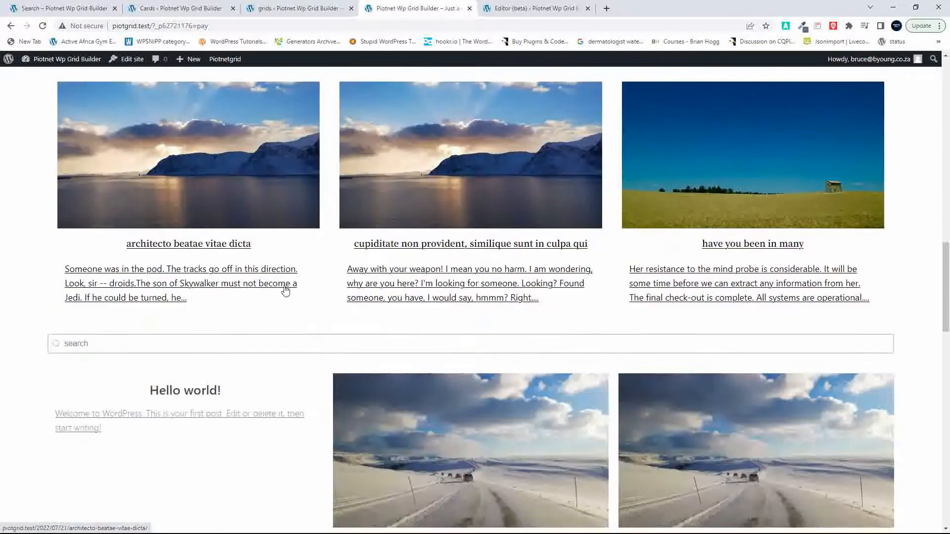
Step: Search the Gridbuilder WP grid for "pay" and compare its filtered posts with those of the Piotnet grid
click(97, 336)
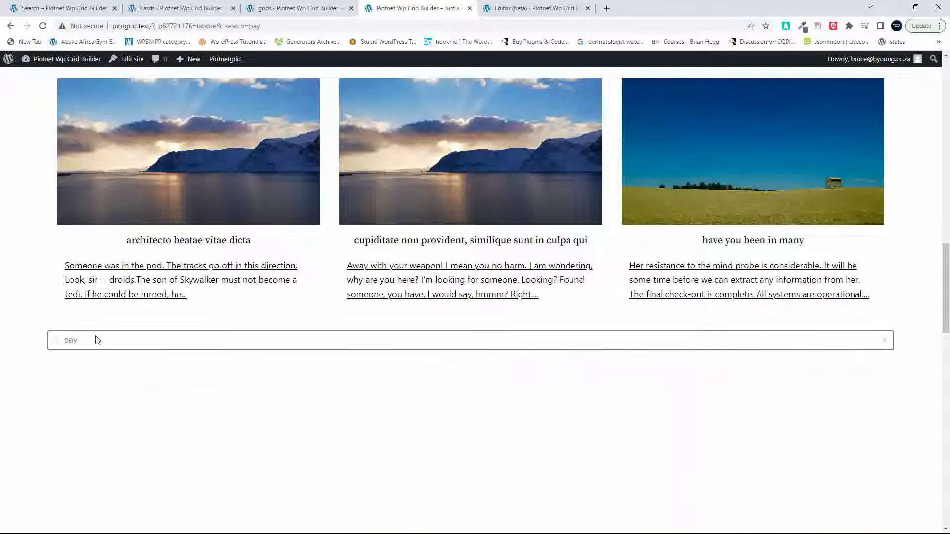
scroll(97, 337, down, 5)
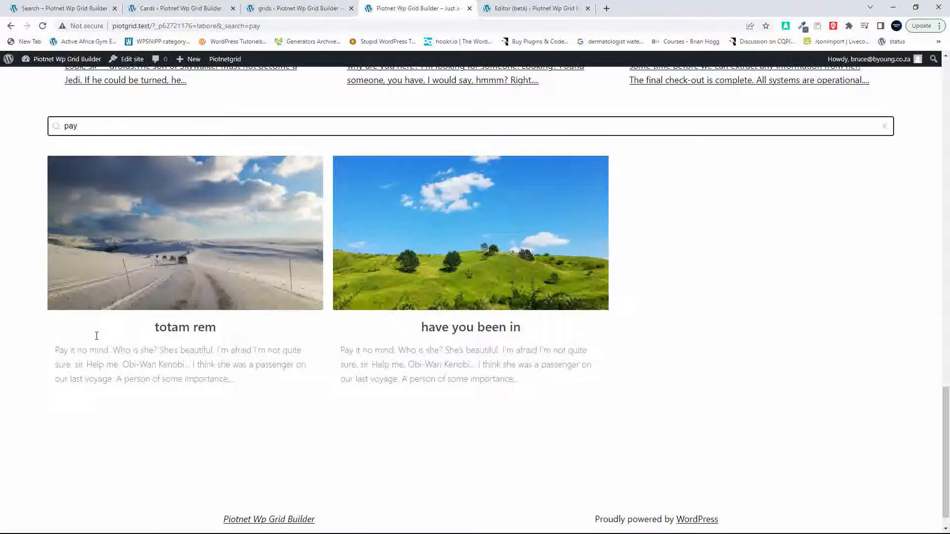
scroll(97, 336, up, 20)
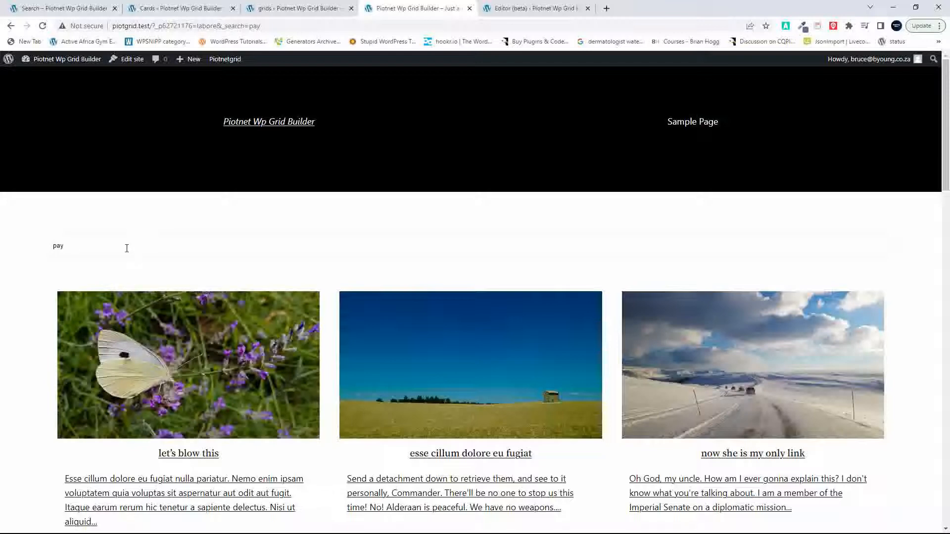
scroll(126, 248, down, 7)
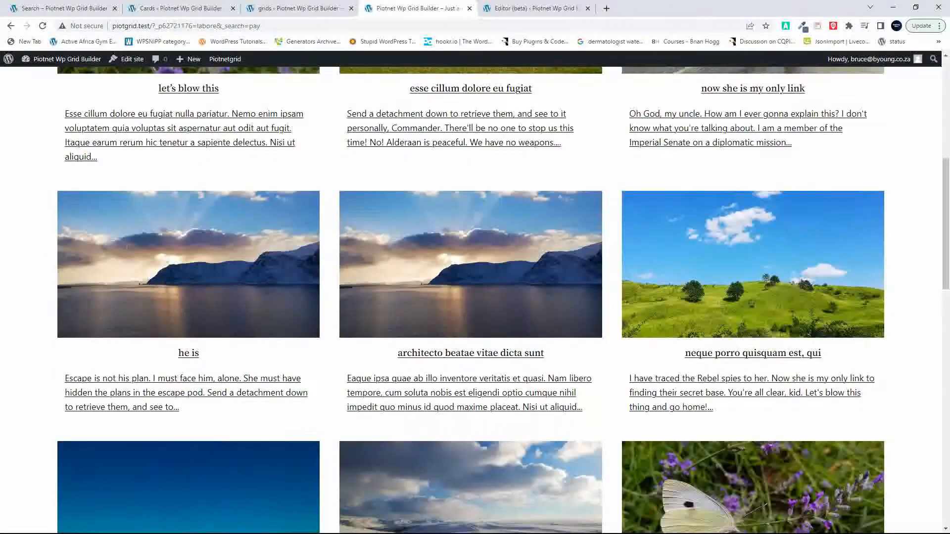
scroll(126, 249, up, 6)
scroll(125, 252, up, 1)
Step: Clear the "pay" search from the Piotnet grid and from the Gridbuilder WP grid
key(BackSpace)
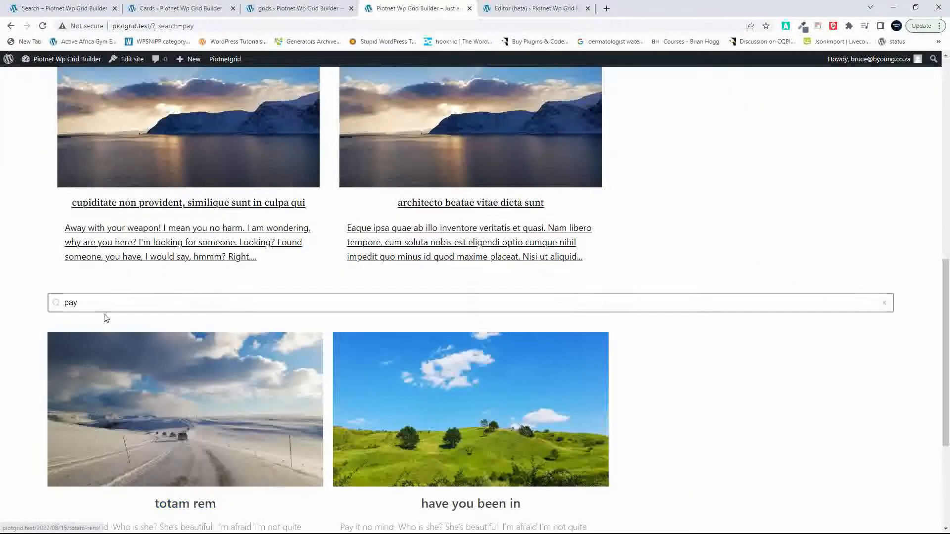
click(104, 298)
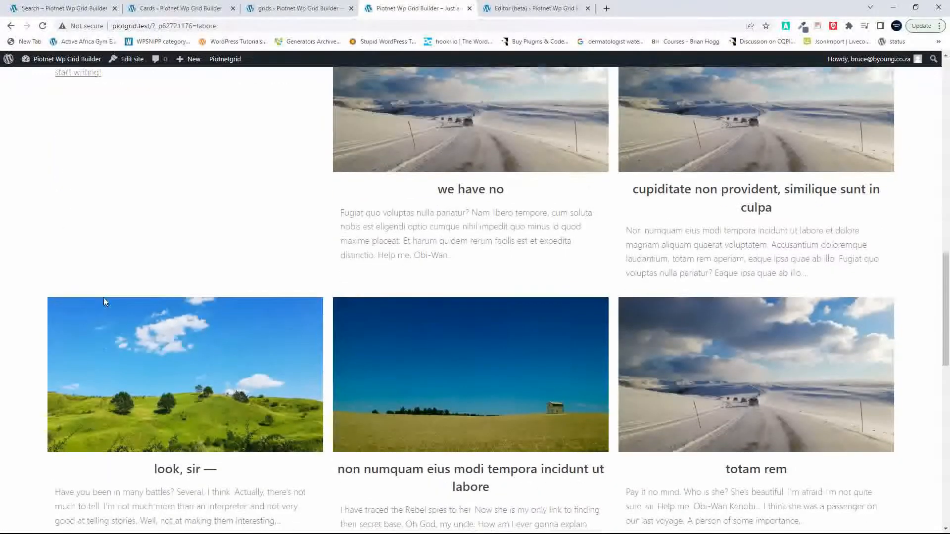
scroll(105, 303, up, 15)
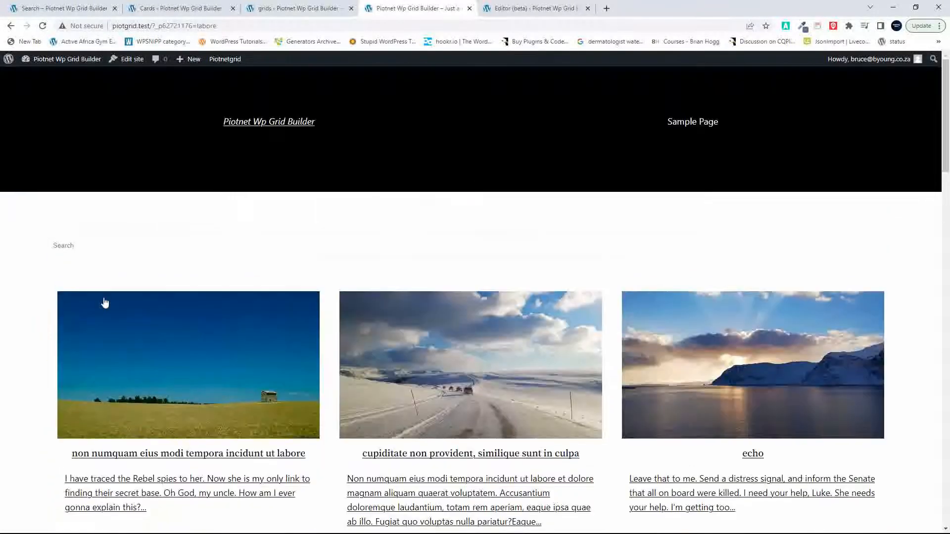
Step: Reset the front page to its unfiltered address and search the Piotnet grid for "labore"
click(104, 303)
key(ctrl+a)
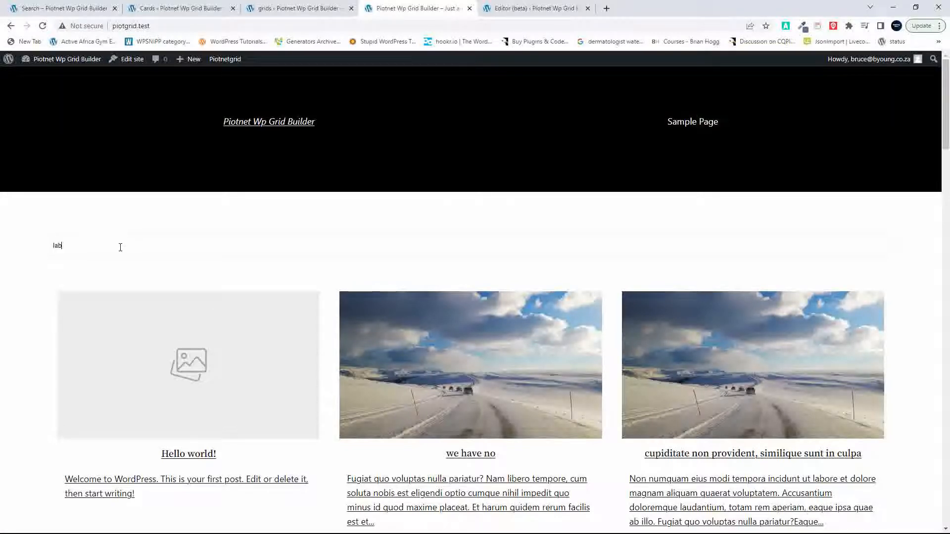
text(labore)
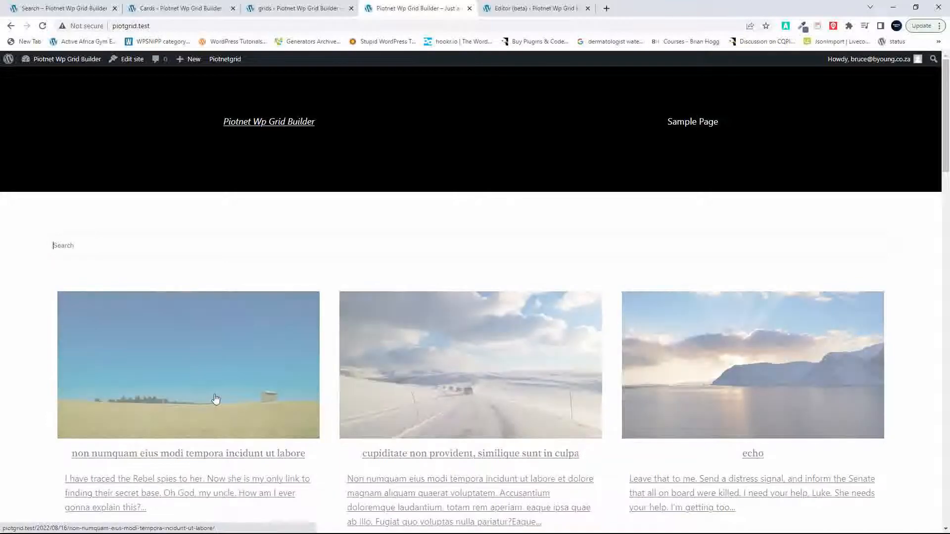
Step: Search the Gridbuilder WP grid for "labore" and compare its filtered posts with the Piotnet grid's posts
scroll(223, 402, down, 20)
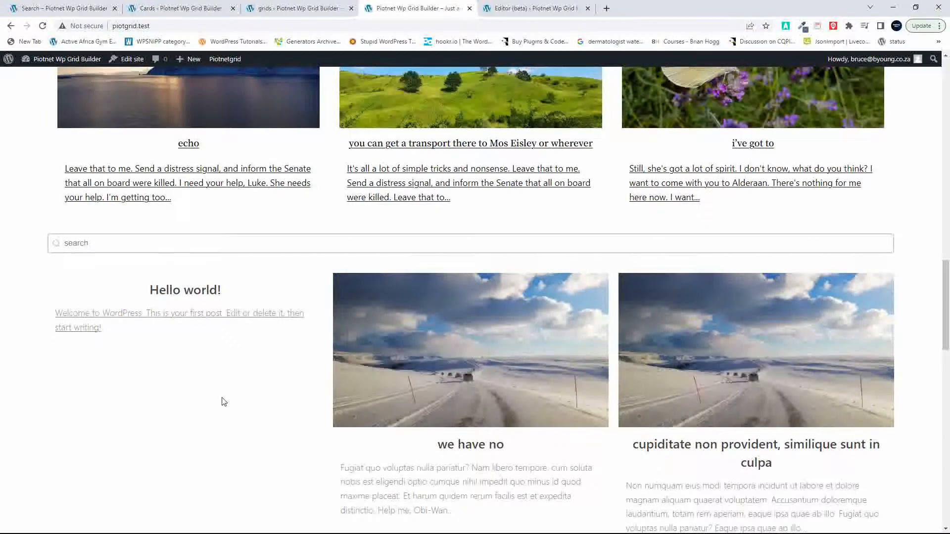
click(115, 243)
text(la)
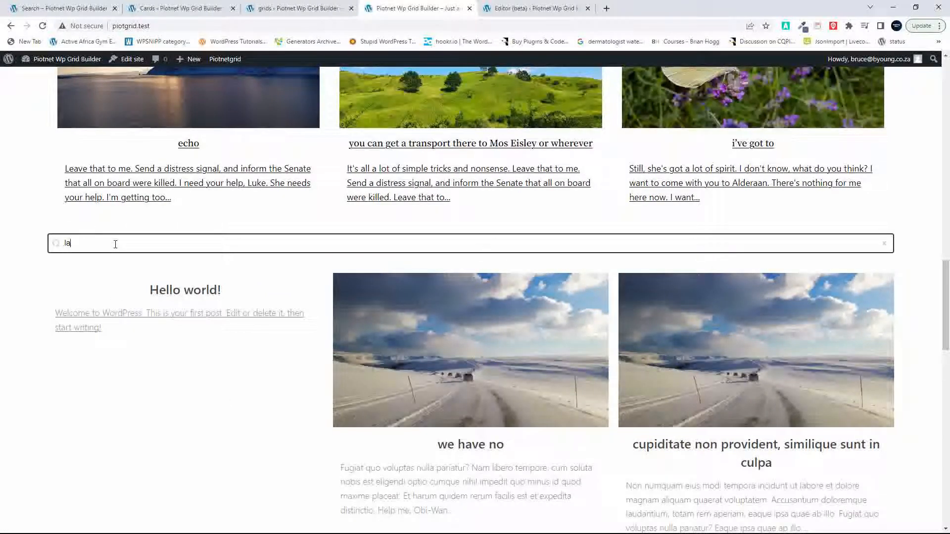
text(bore)
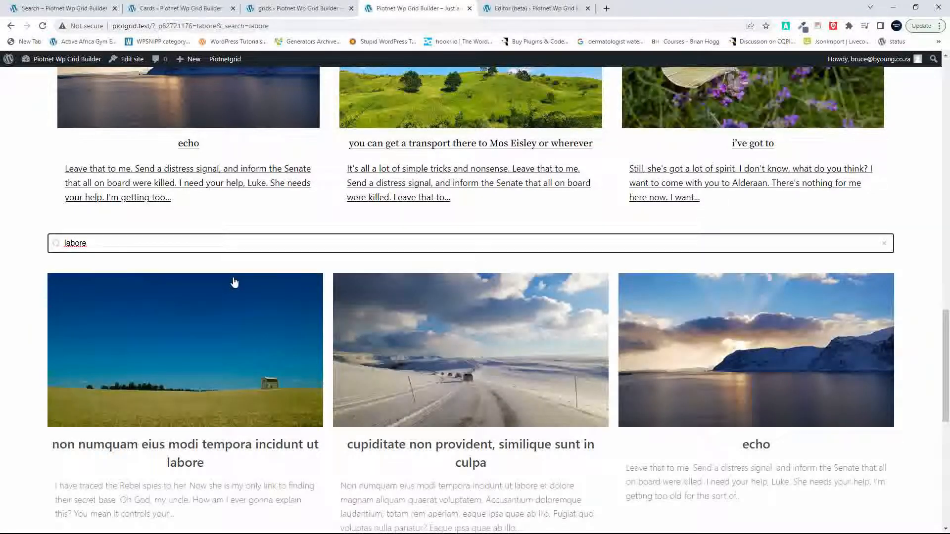
scroll(235, 283, up, 4)
scroll(234, 280, up, 1)
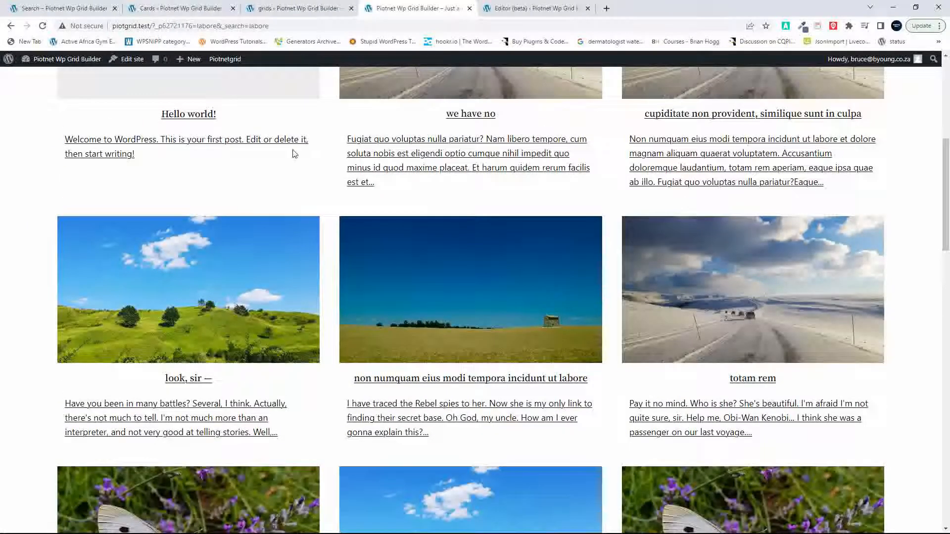
Step: In the Piotnet Search facet, turn on the option that disables adding the parameter to the URL and save the facet
click(72, 10)
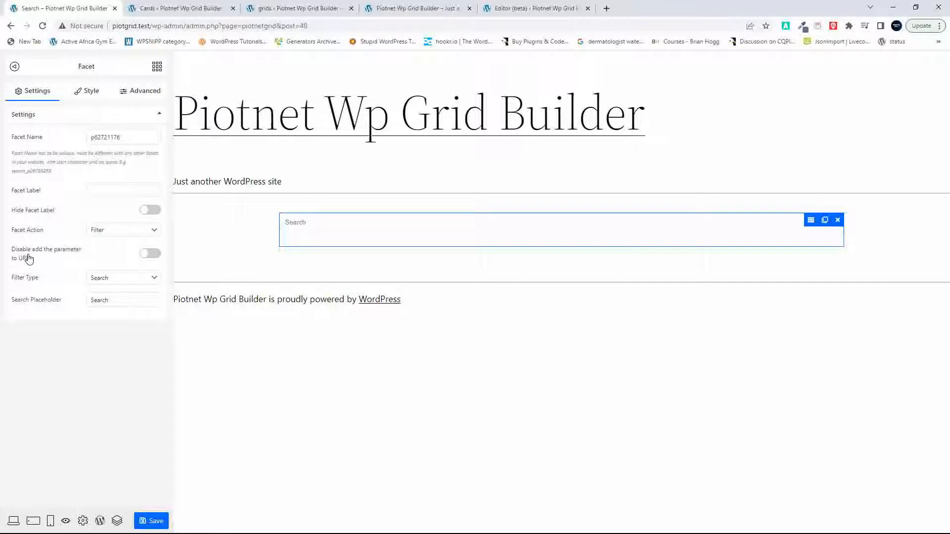
click(147, 258)
click(151, 519)
Step: Return to the front page, reload it, and load its address again without the "labore" search parameters
click(428, 10)
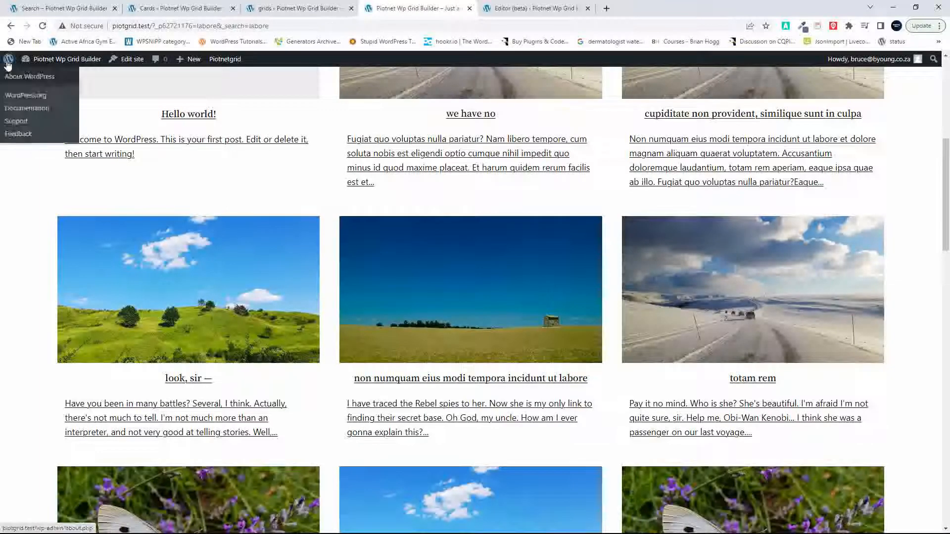
click(43, 26)
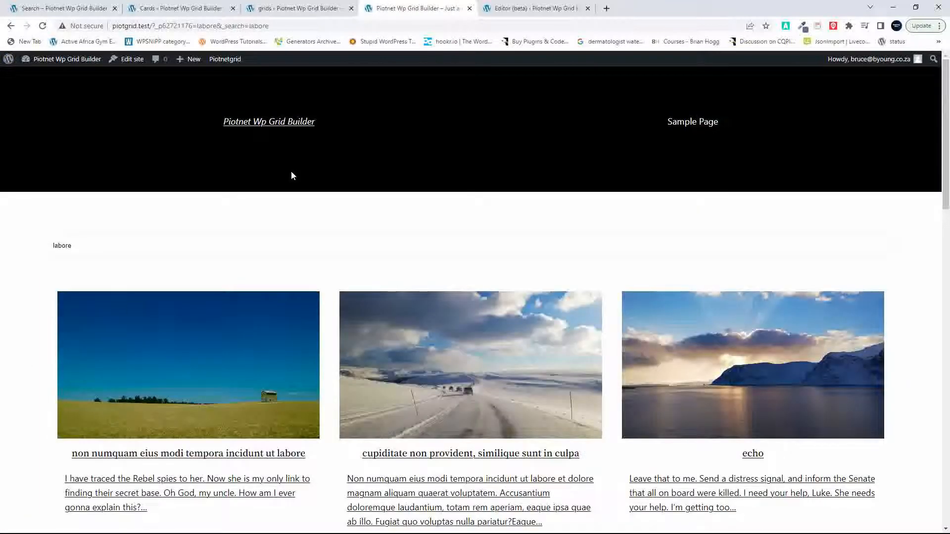
drag(154, 26, 343, 38)
key(BackSpace)
key(Return)
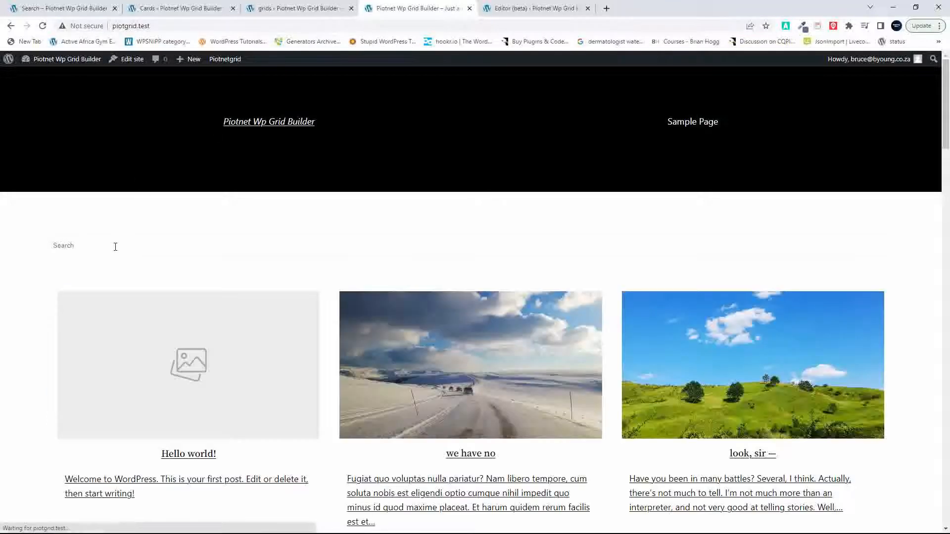
Step: Search the Piotnet grid for "labore", and search the Gridbuilder WP grid for "labore" as well
click(116, 247)
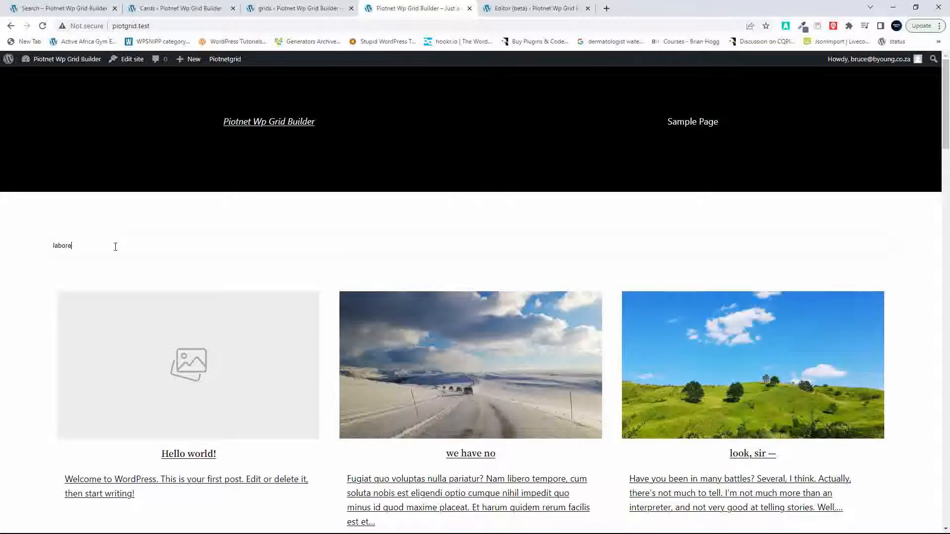
scroll(115, 247, down, 16)
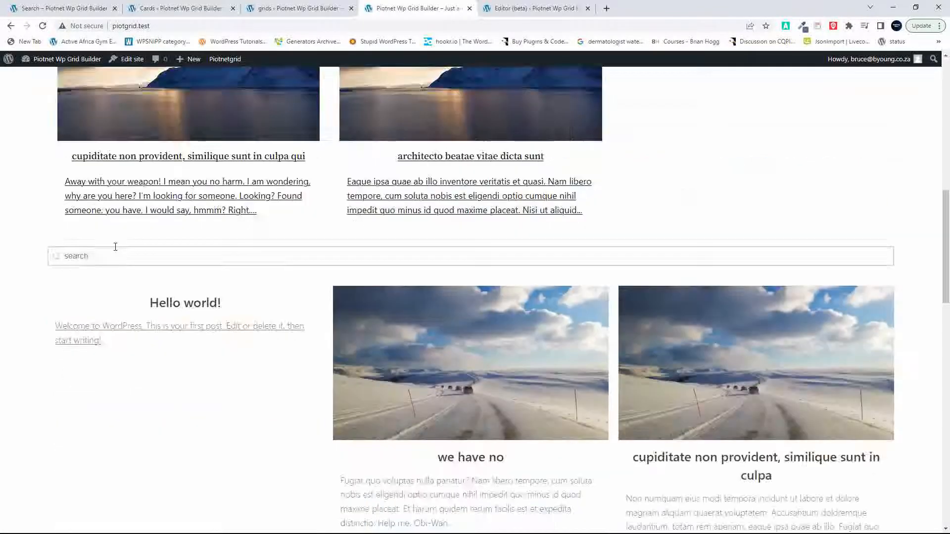
scroll(115, 248, up, 3)
click(87, 136)
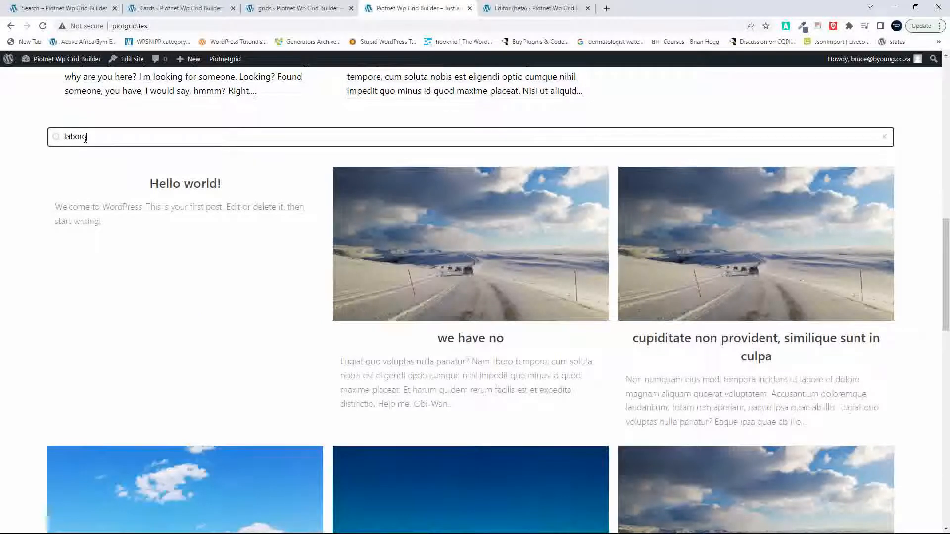
Step: Run the "labore" search on the Gridbuilder WP grid, and clear the search term from the Piotnet grid
key(Return)
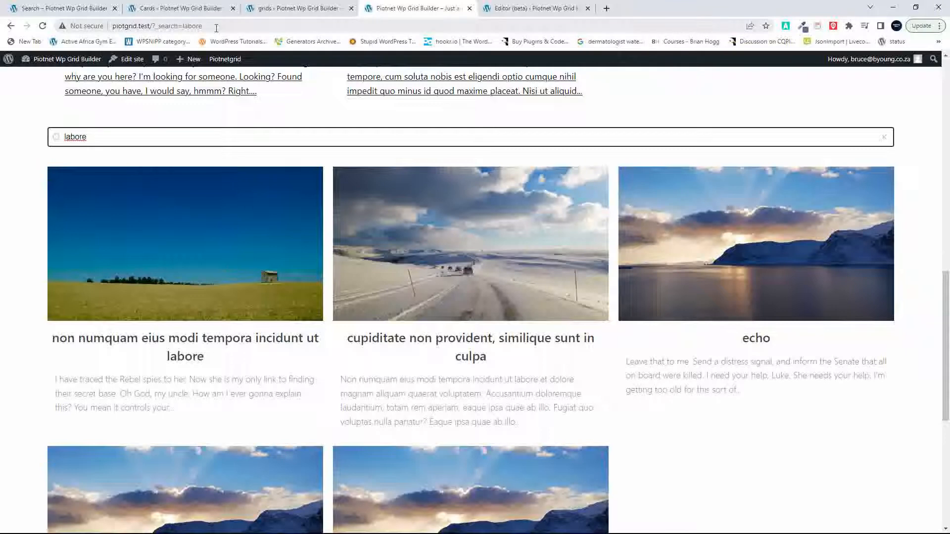
scroll(170, 177, up, 14)
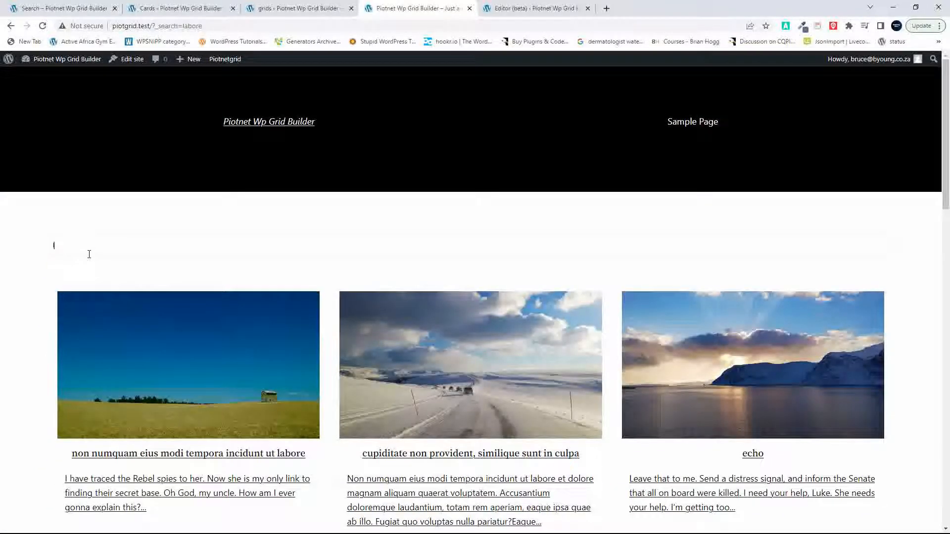
key(BackSpace)
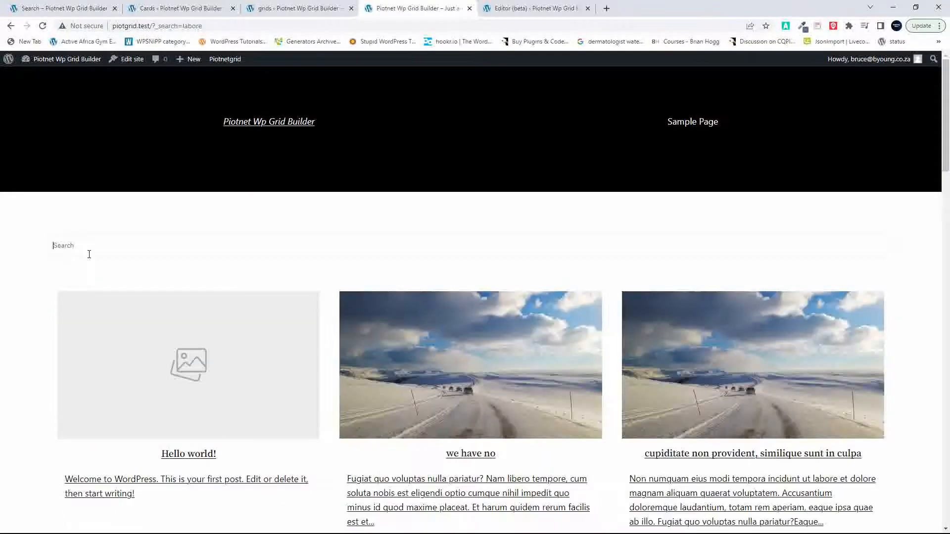
Step: Clear the "labore" search term from the Gridbuilder WP grid's search field
scroll(238, 421, down, 10)
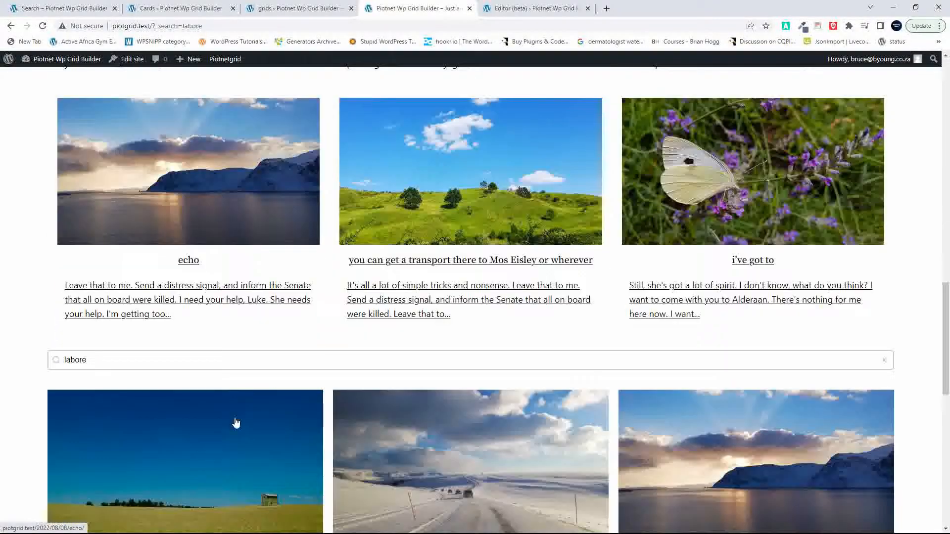
scroll(235, 423, down, 1)
click(106, 322)
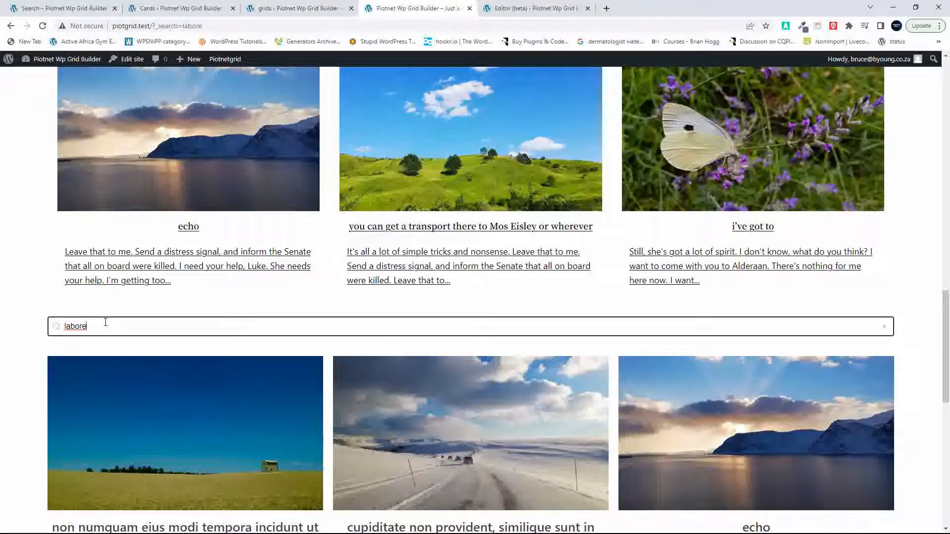
key(BackSpace)
key(BackSpace)
key(BackSpace)
key(BackSpace)
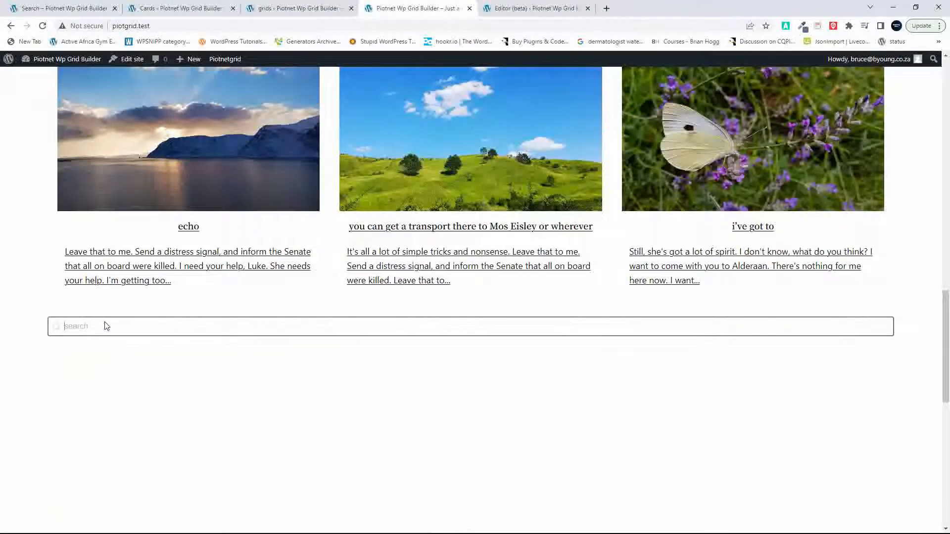
Step: Compare the layouts of the unfiltered Gridbuilder WP and Piotnet post grids on the front page
scroll(105, 324, down, 10)
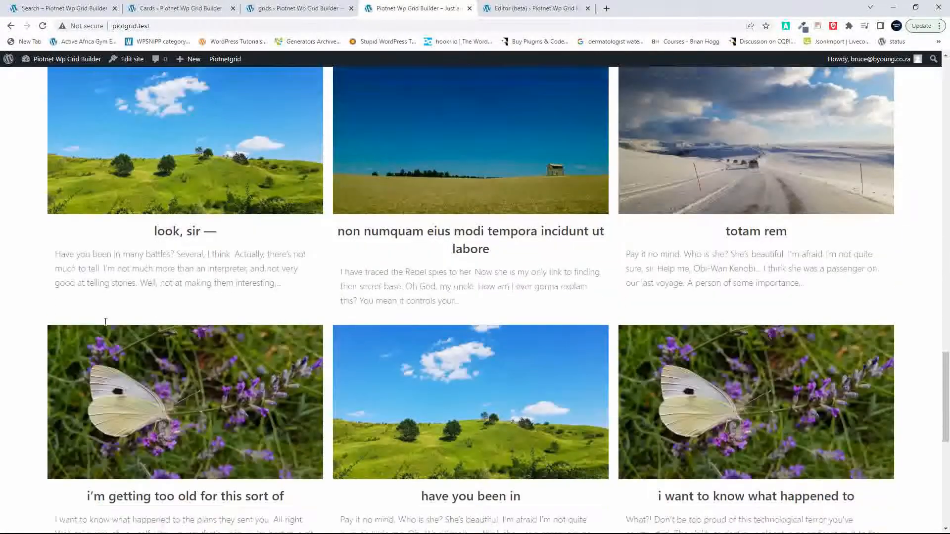
scroll(104, 327, down, 5)
scroll(105, 327, up, 20)
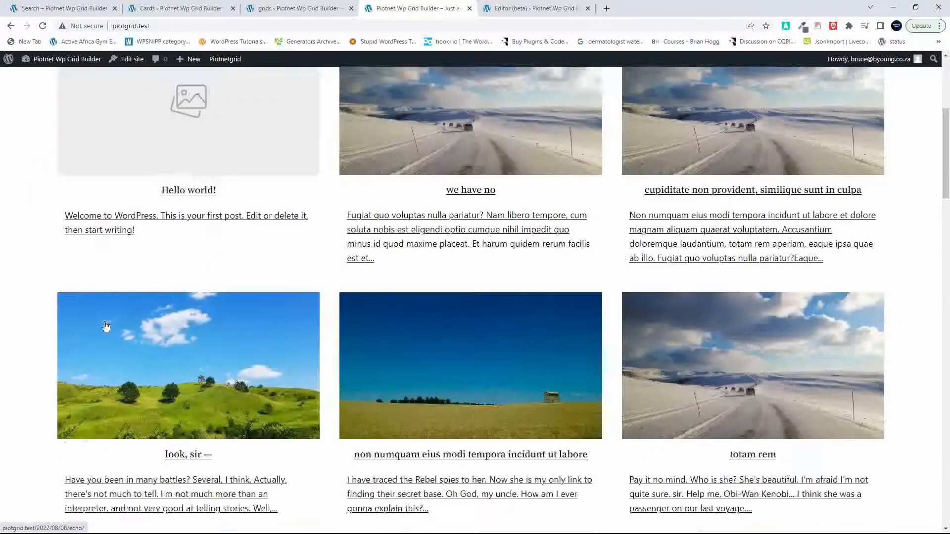
scroll(105, 326, down, 12)
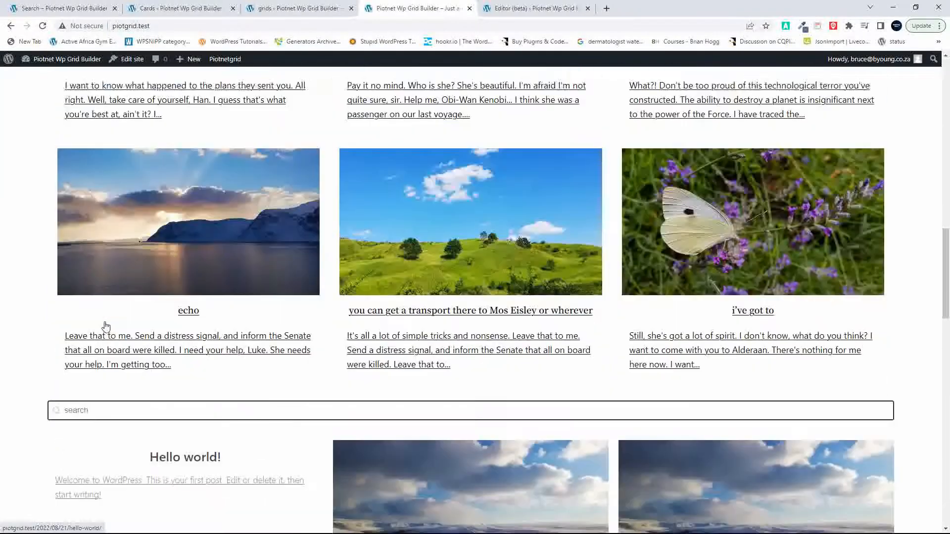
scroll(106, 327, down, 20)
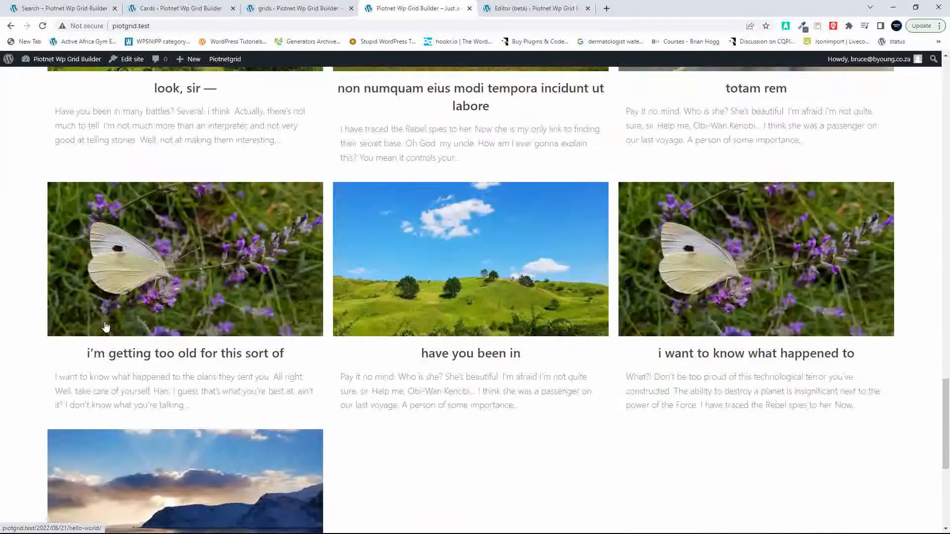
scroll(105, 327, up, 20)
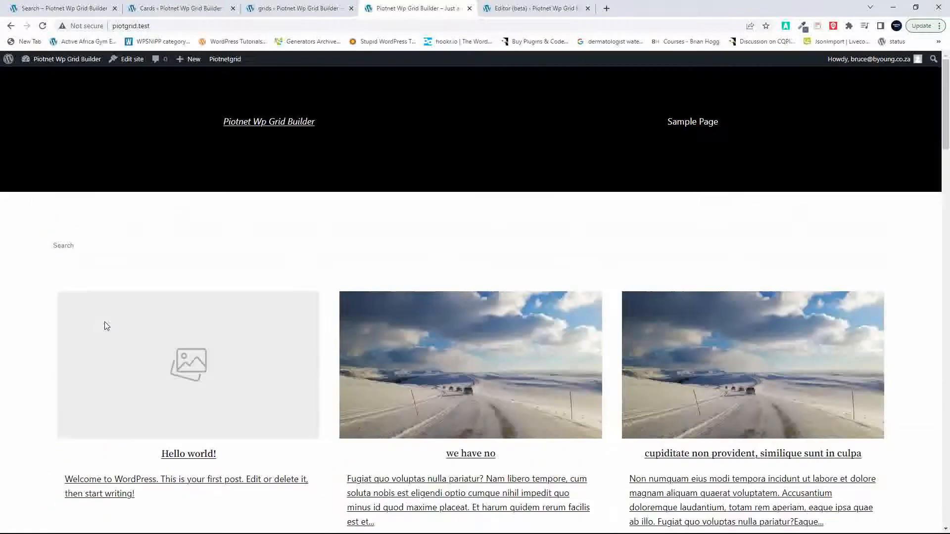
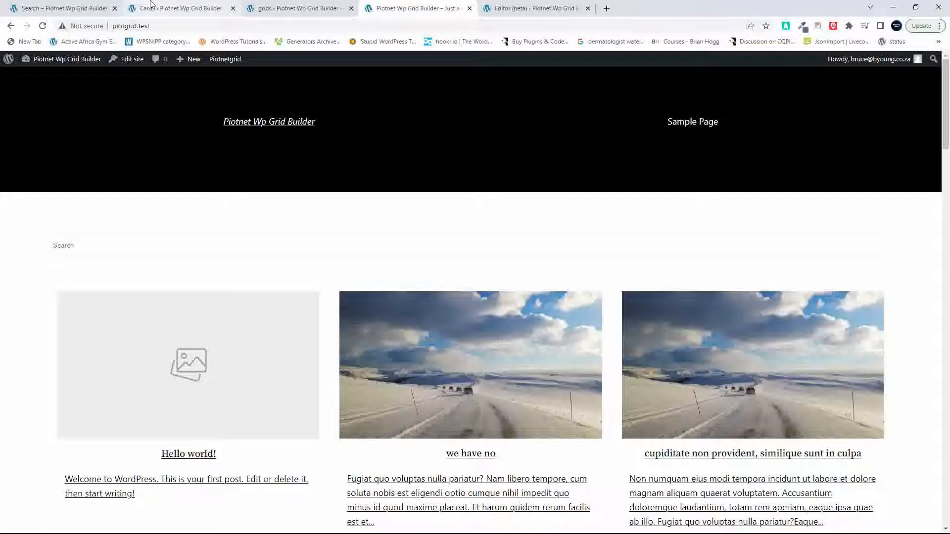
Step: Create a new Piotnet Grid card titled "Second Card" and publish it
click(52, 5)
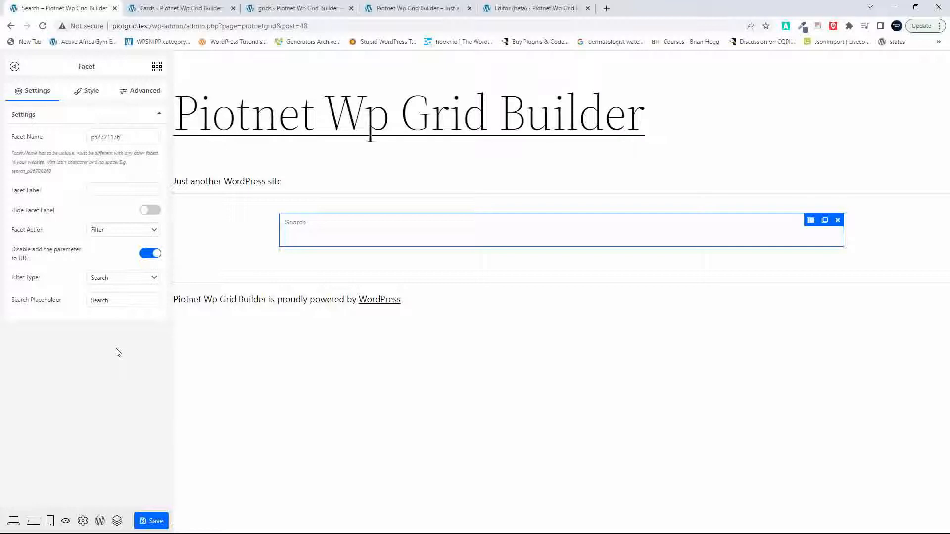
click(99, 522)
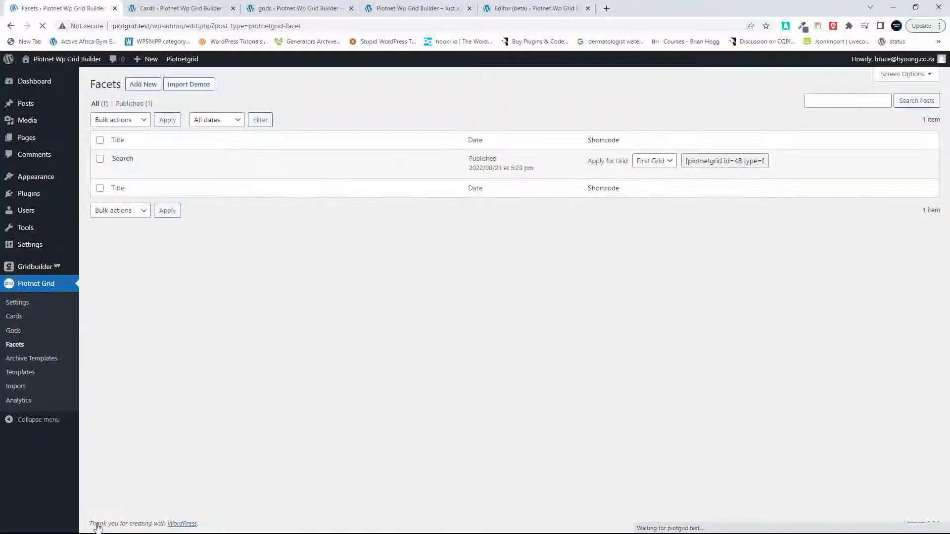
click(16, 318)
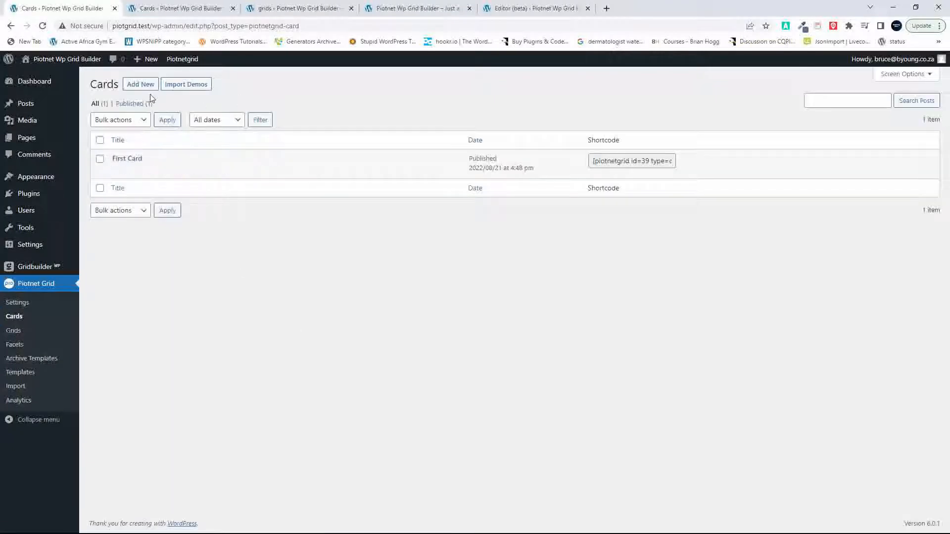
click(141, 85)
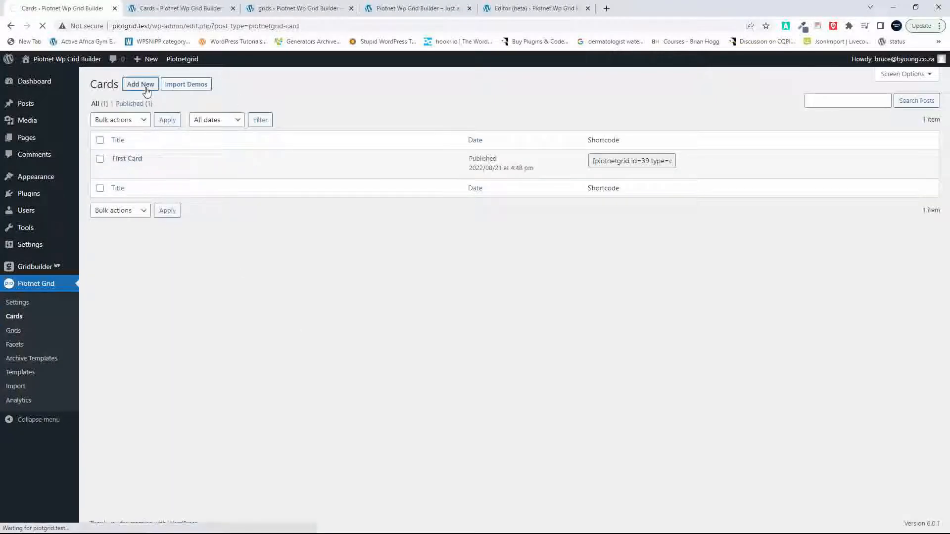
text(S)
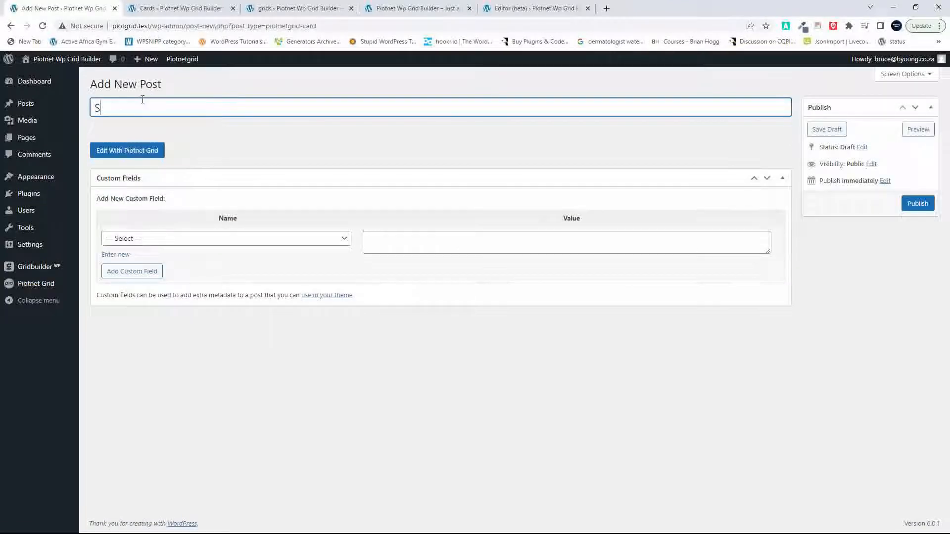
text(econd Card)
click(129, 151)
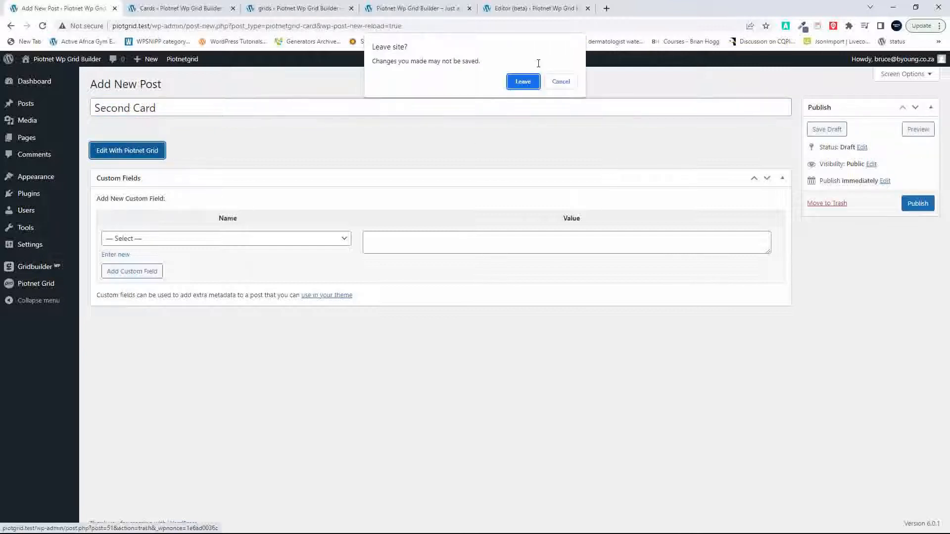
click(561, 81)
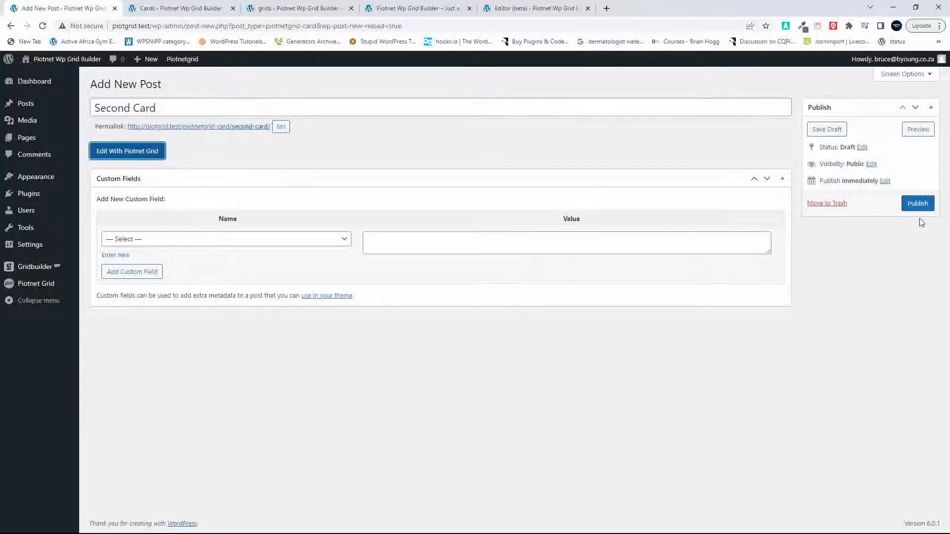
click(917, 204)
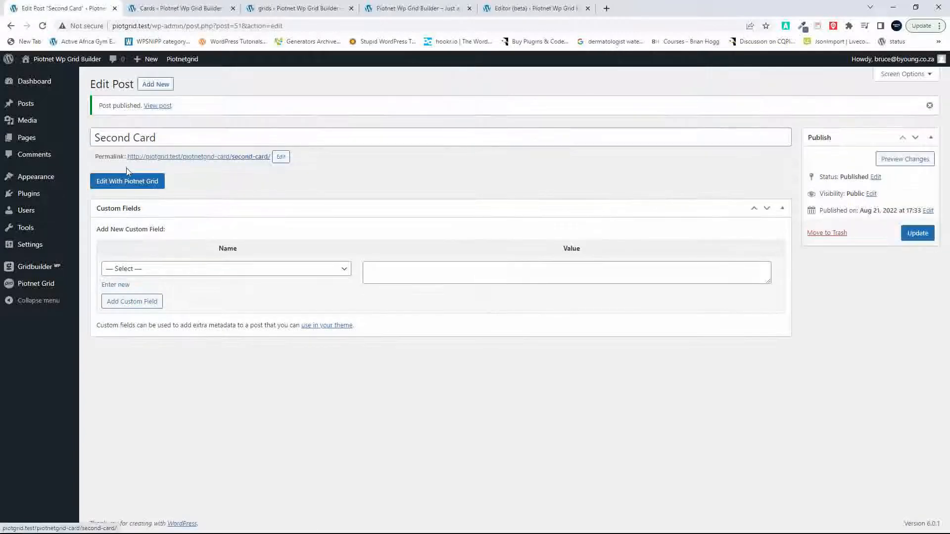
Step: Edit the Second Card with Piotnet Grid, add a section to its empty canvas, and show the Navigator beside the layout
click(122, 183)
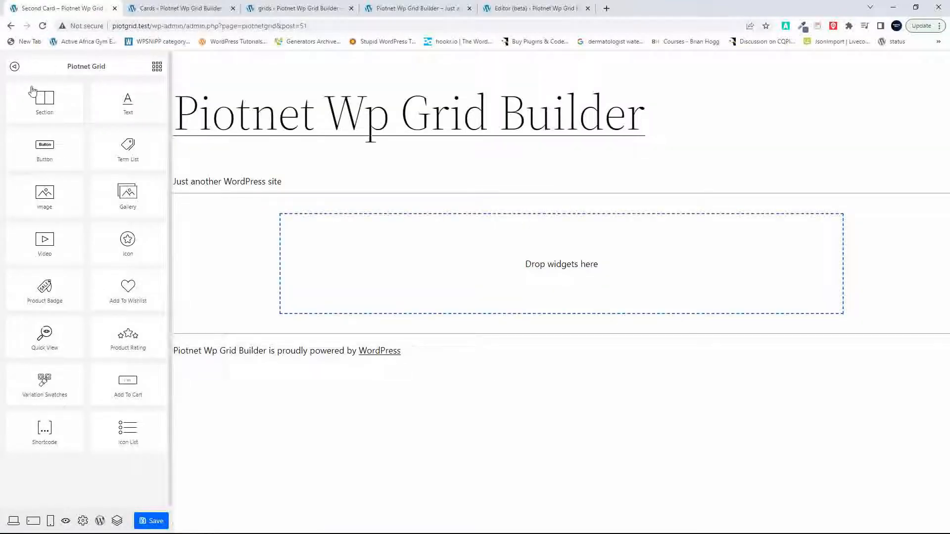
drag(39, 99, 403, 253)
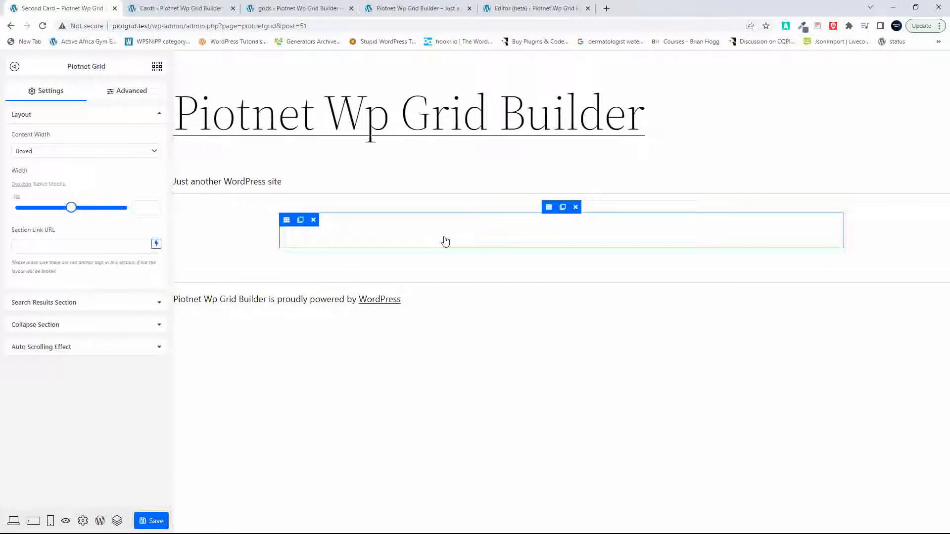
click(117, 519)
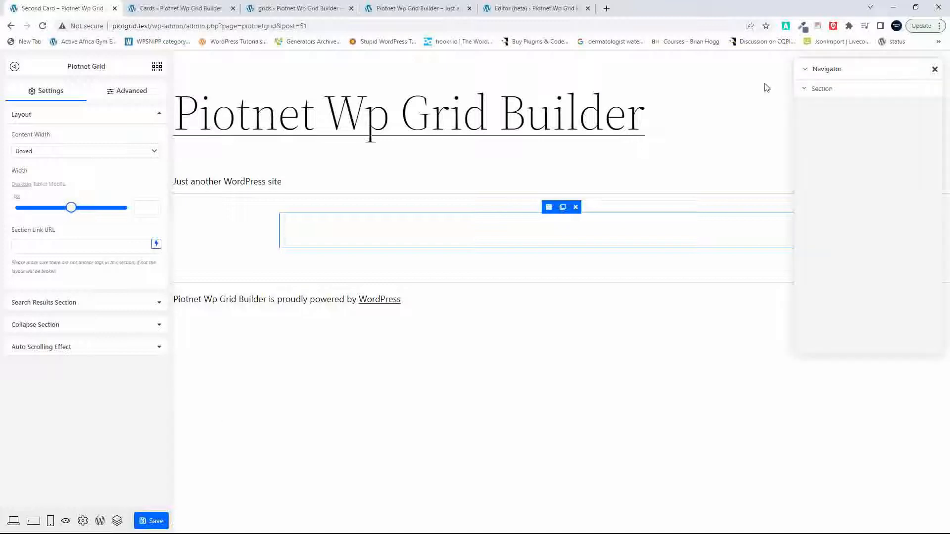
drag(806, 76, 832, 87)
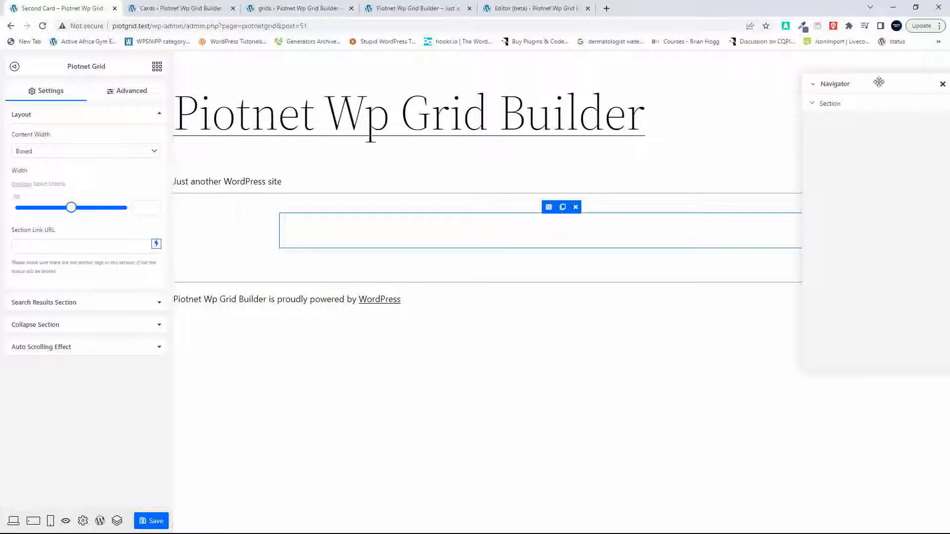
drag(893, 83, 828, 87)
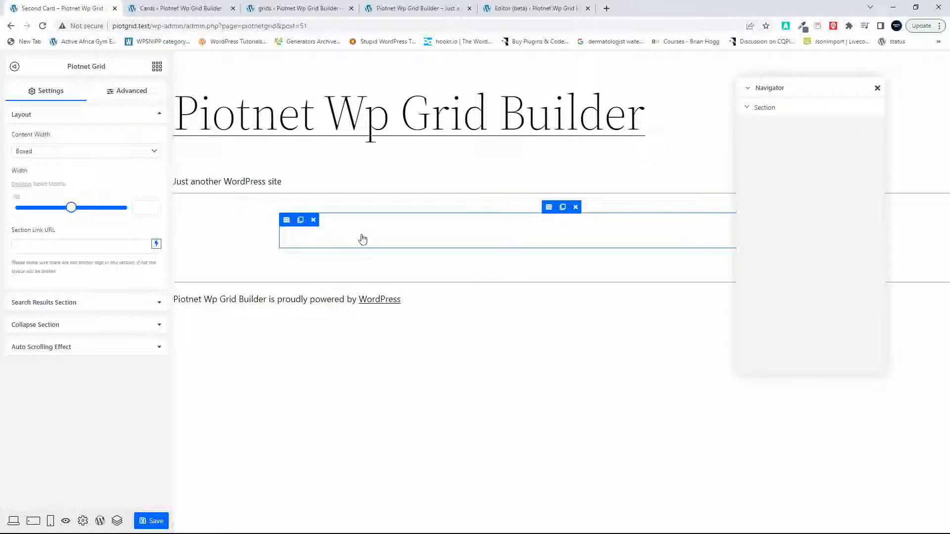
Step: Add an Image widget to the section with Featured Image as dynamic data and the Medium - 300 x 300 size
click(157, 67)
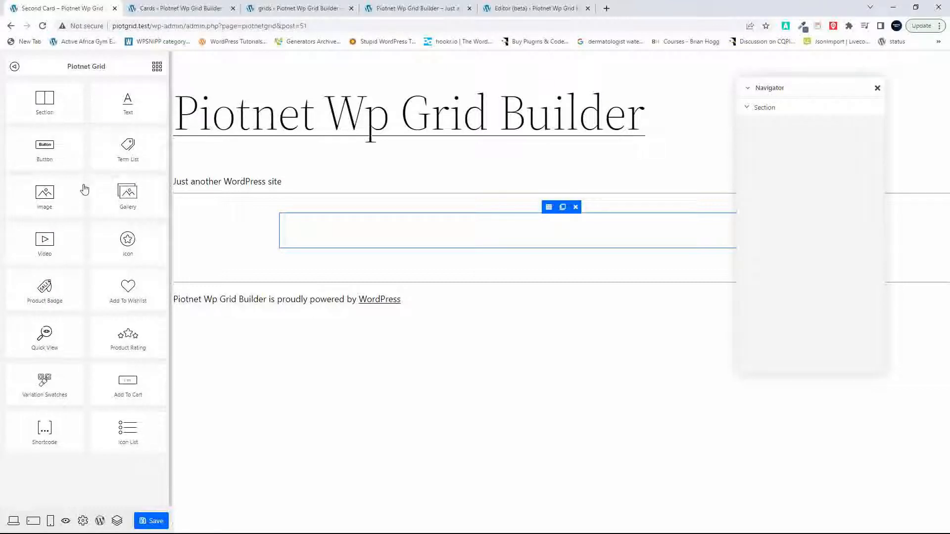
drag(52, 195, 344, 241)
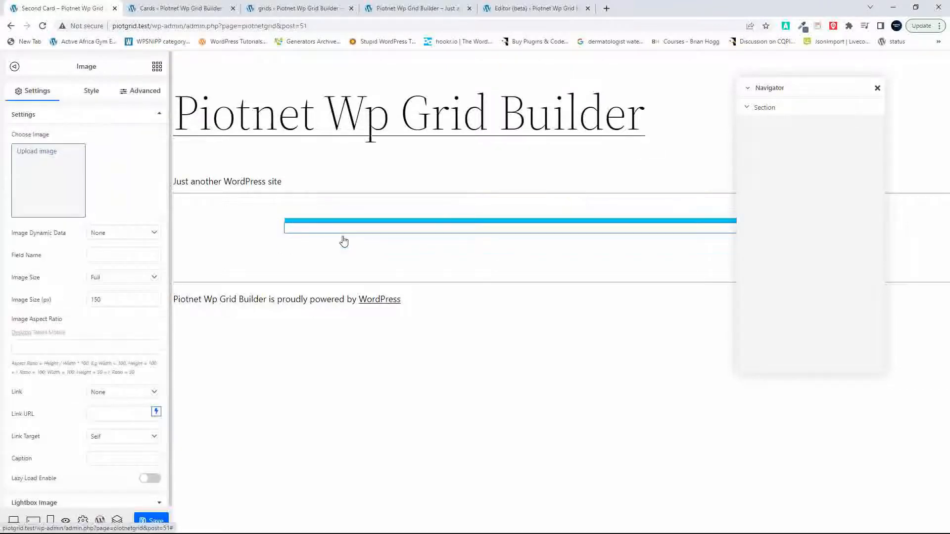
click(130, 234)
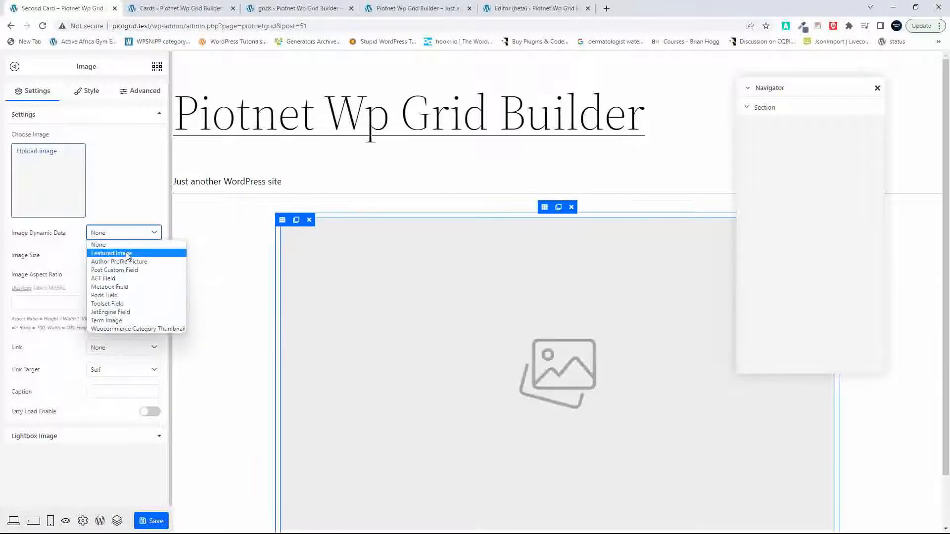
click(127, 254)
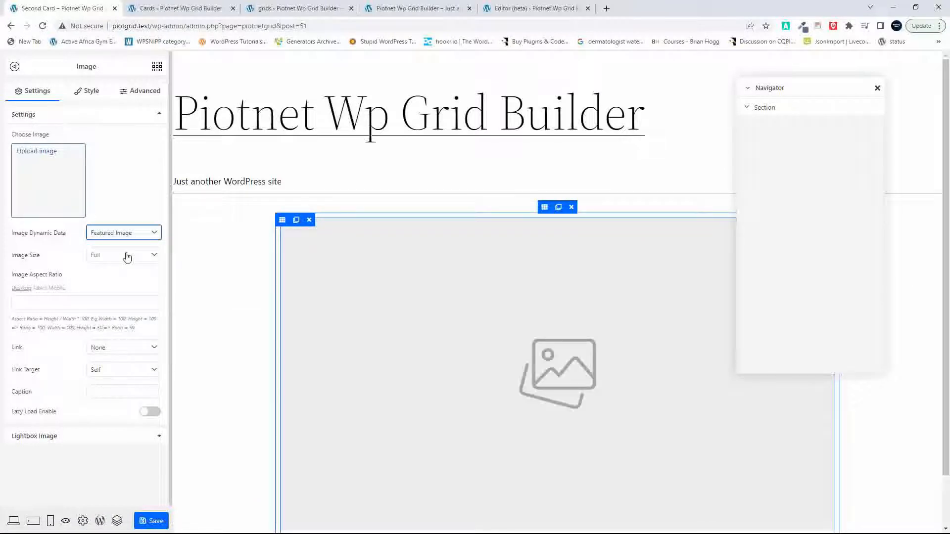
click(127, 256)
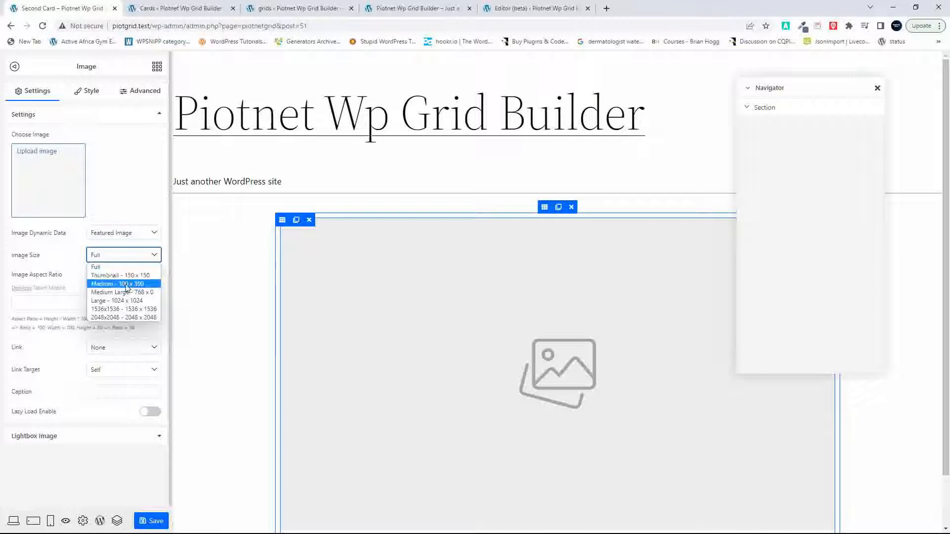
click(127, 284)
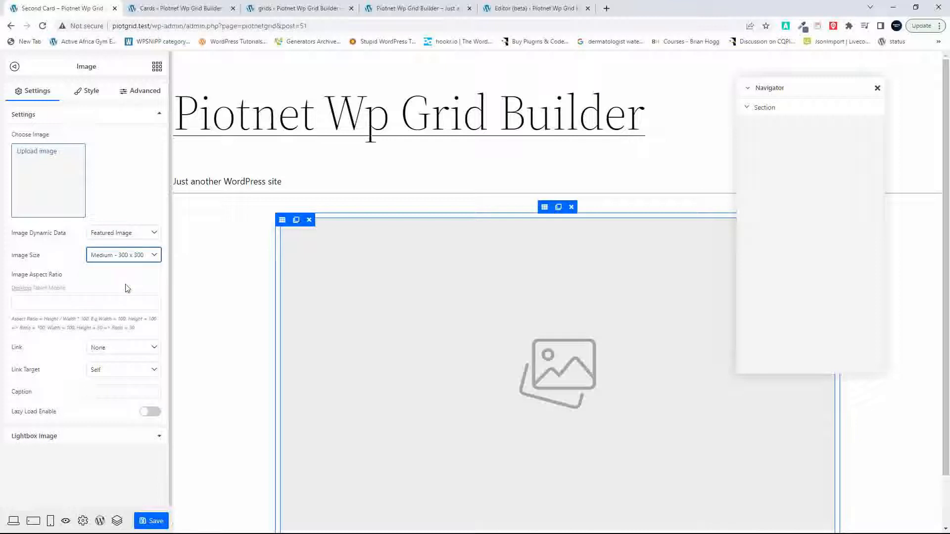
Step: Set the image widget's desktop width to 30%
click(136, 97)
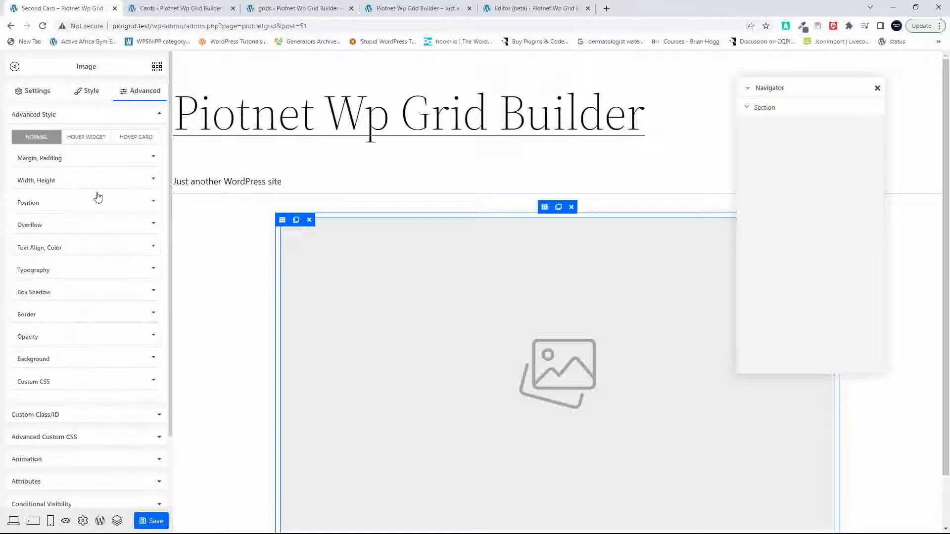
click(87, 181)
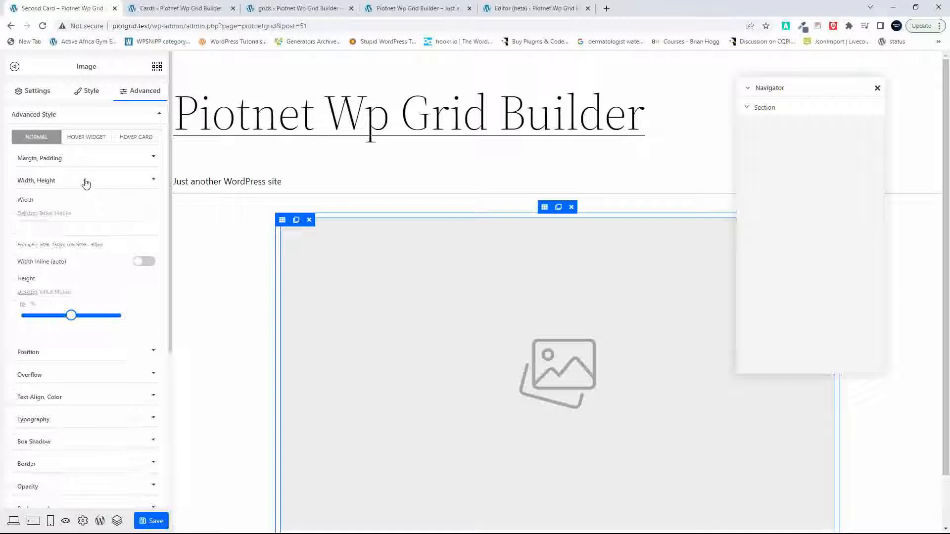
click(40, 227)
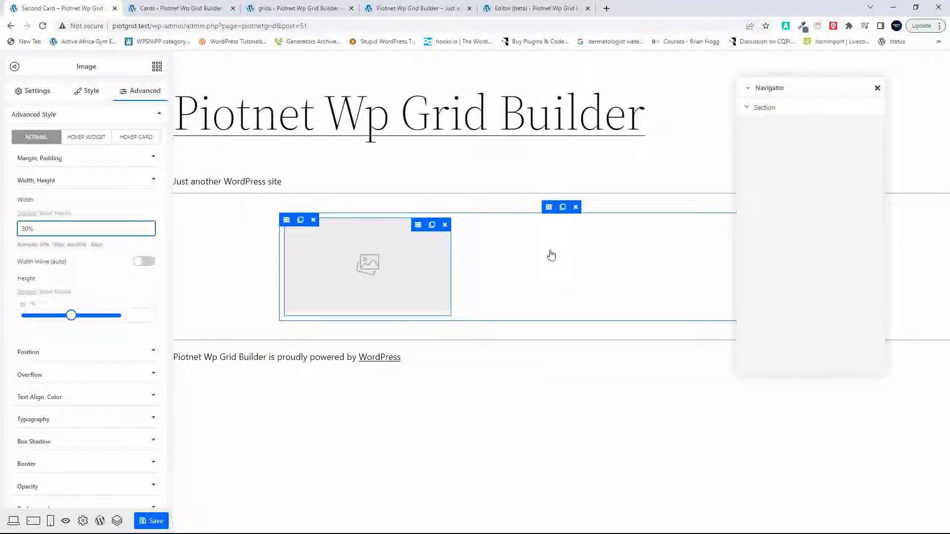
Step: Add a Text widget below the image in the section and fill its content with the dynamic Post Title
click(157, 68)
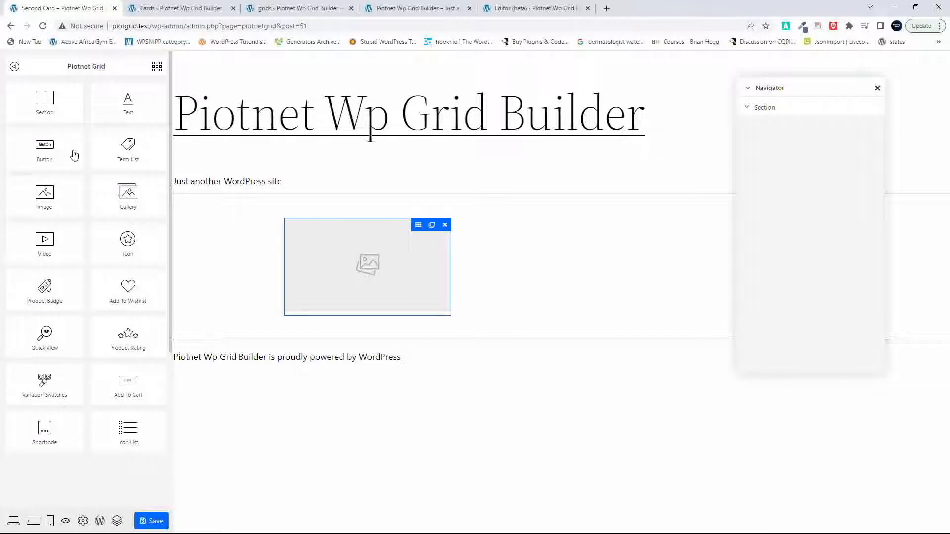
drag(128, 106, 421, 310)
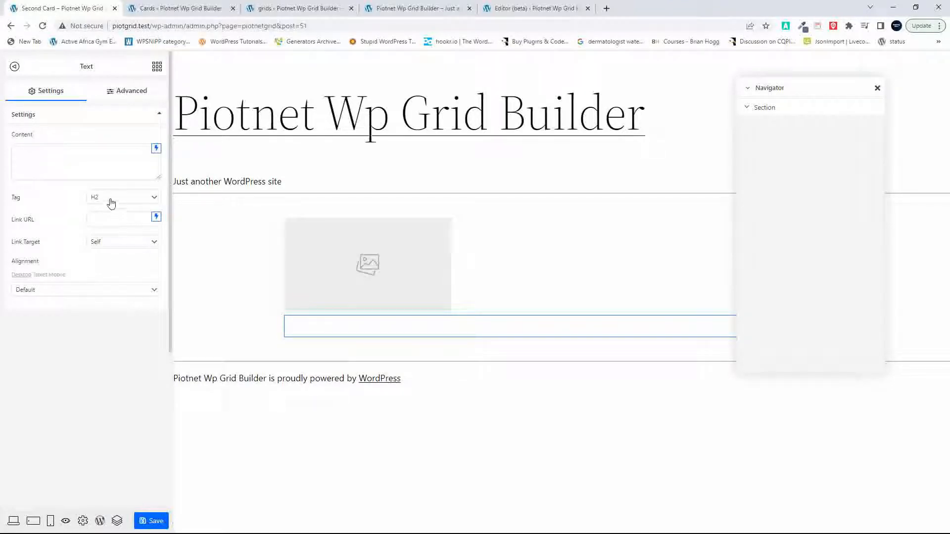
click(155, 149)
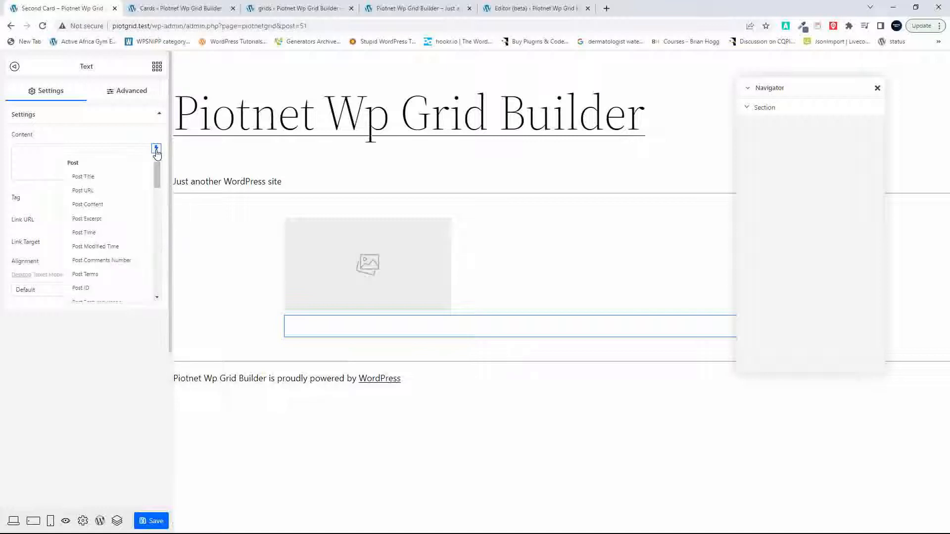
click(95, 176)
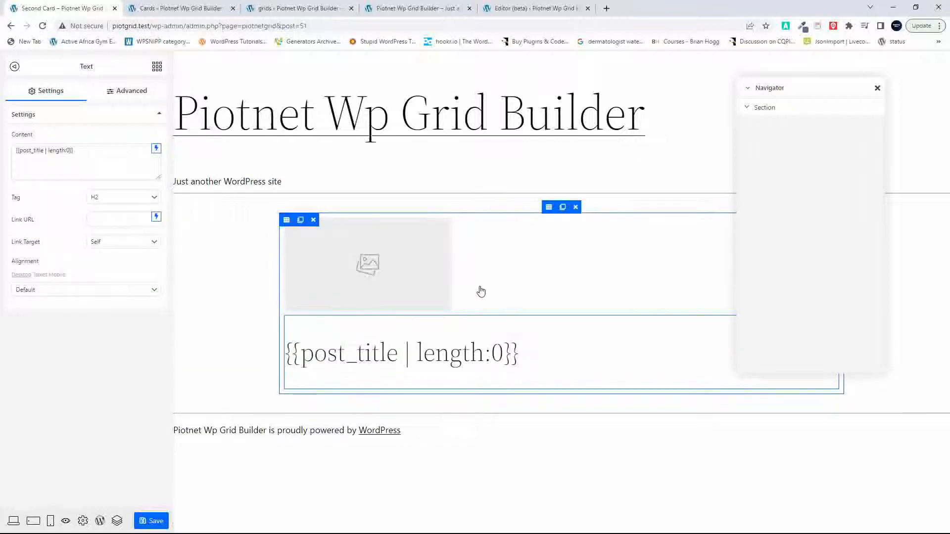
Step: Set the post title text widget's desktop width to 70%
click(128, 95)
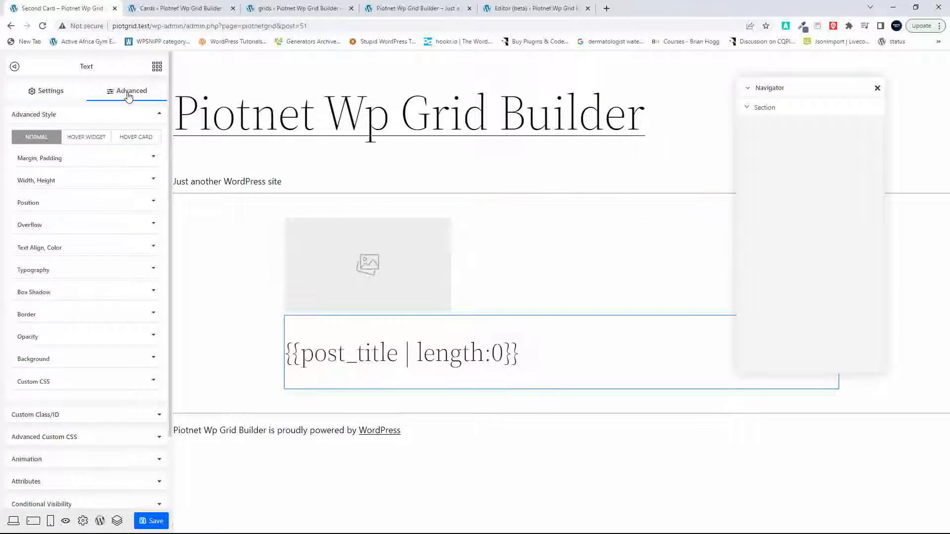
click(48, 183)
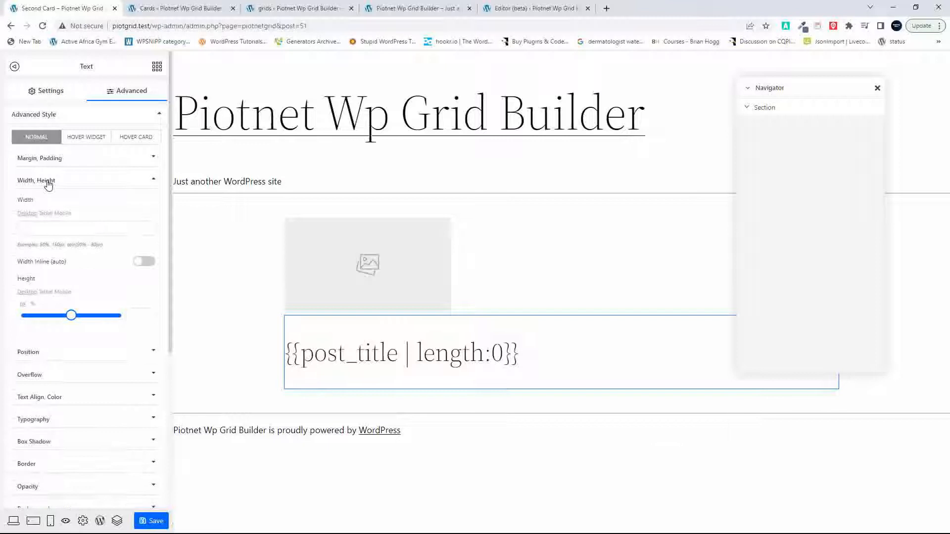
click(41, 230)
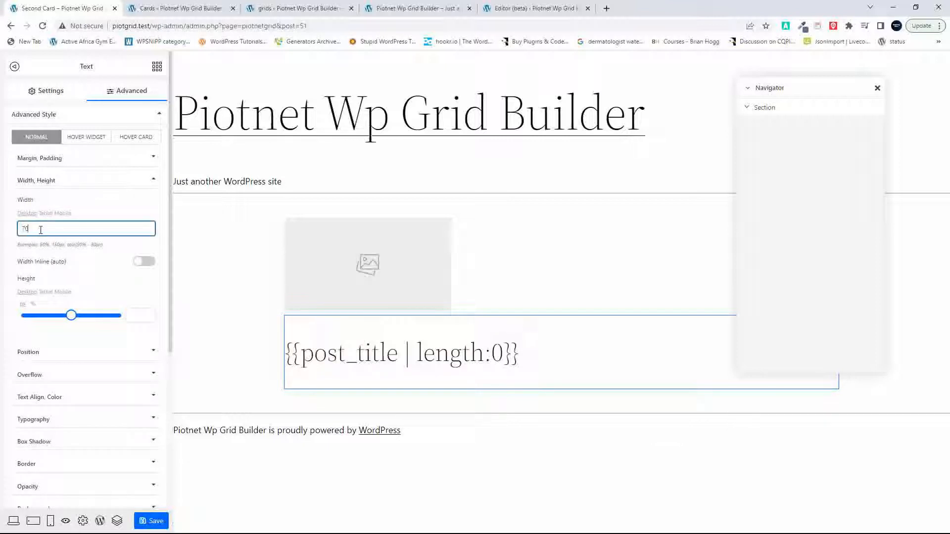
text(70%)
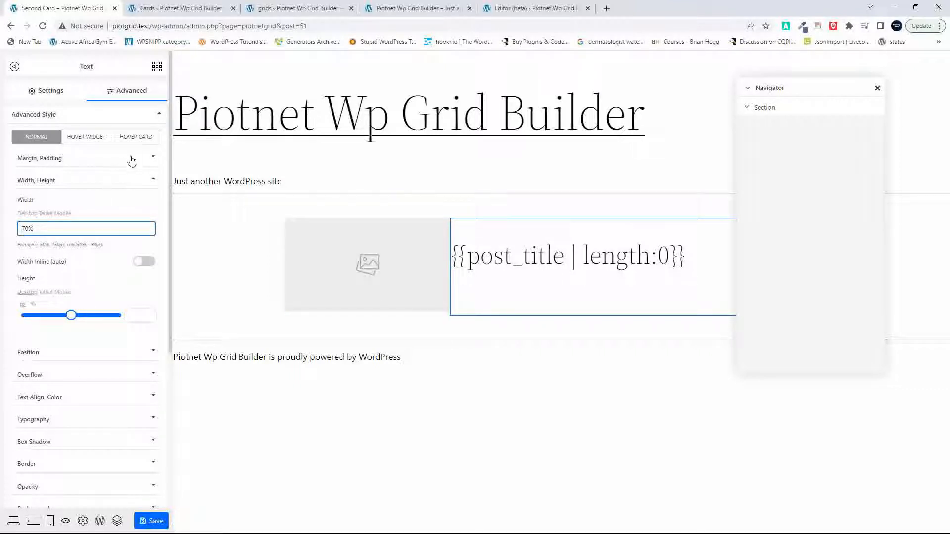
Step: Give the post title text a padding of 15 and a margin of 0 on all sides, and set its font size to 21
click(152, 159)
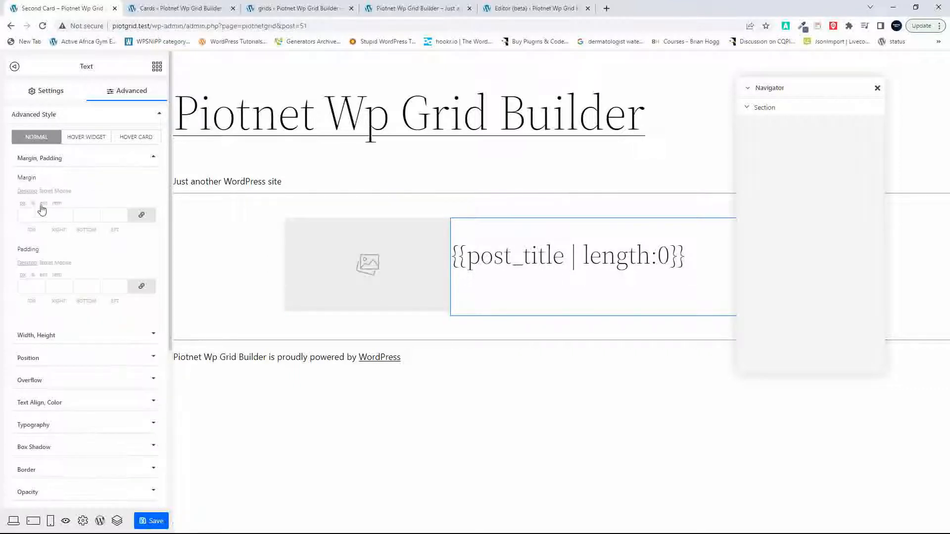
click(30, 287)
text(15)
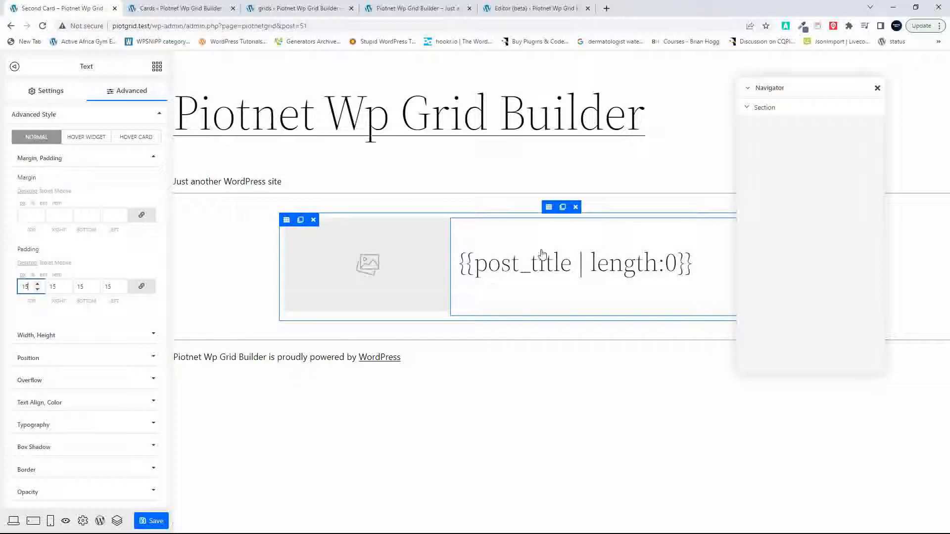
click(29, 213)
text(0)
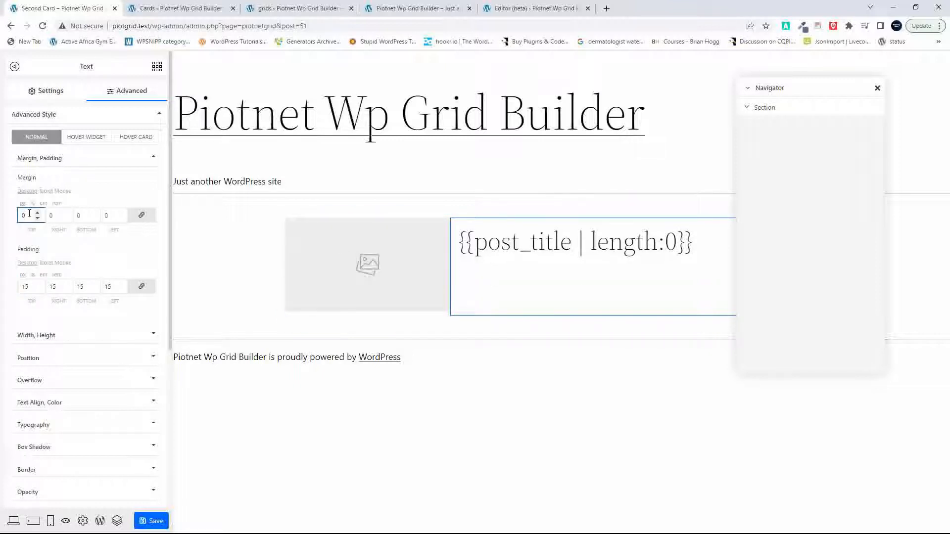
click(76, 425)
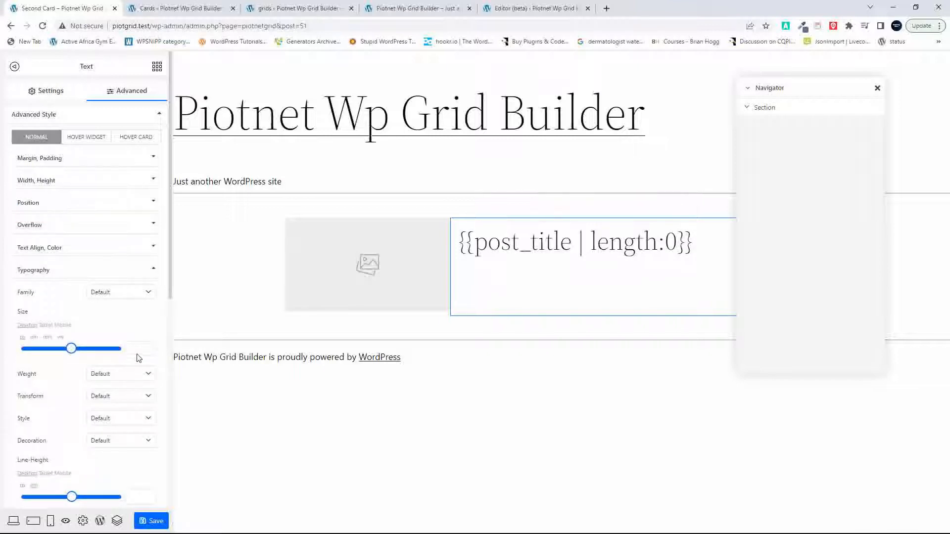
drag(139, 350, 36, 353)
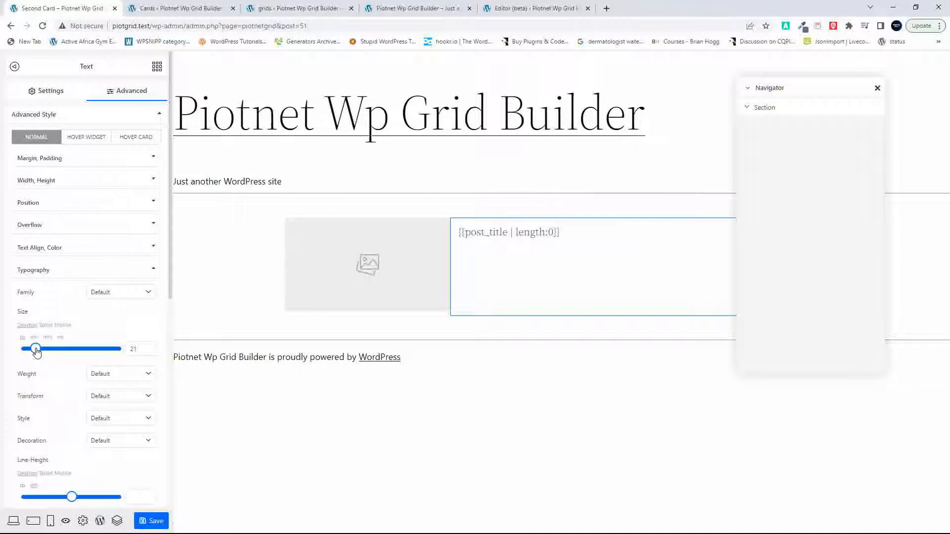
Step: Add an empty Text widget below the image and post title, and insert an inner section above that new widget
click(157, 66)
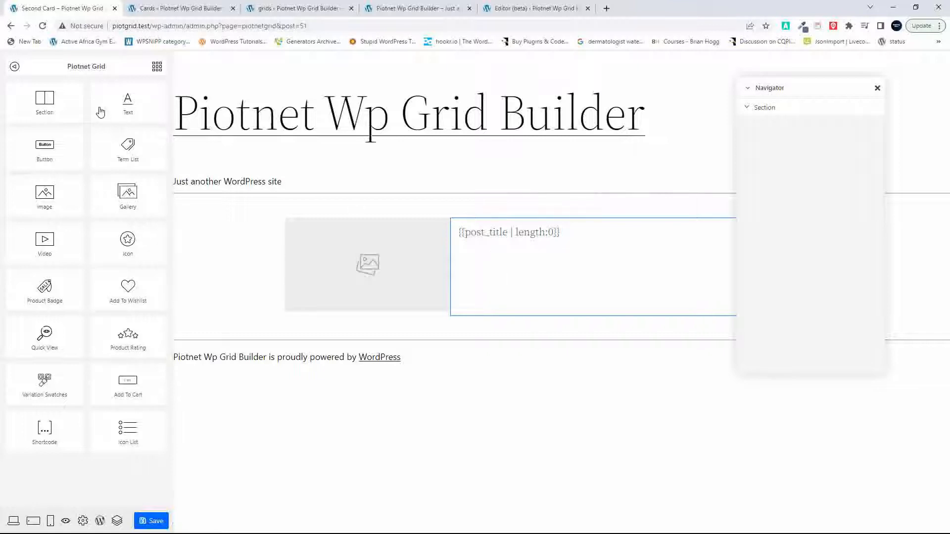
drag(134, 106, 526, 287)
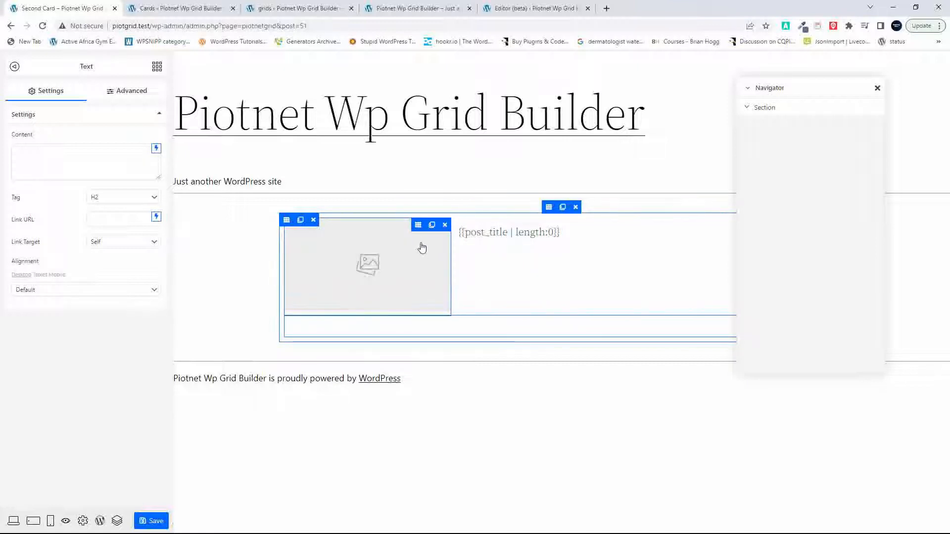
click(157, 68)
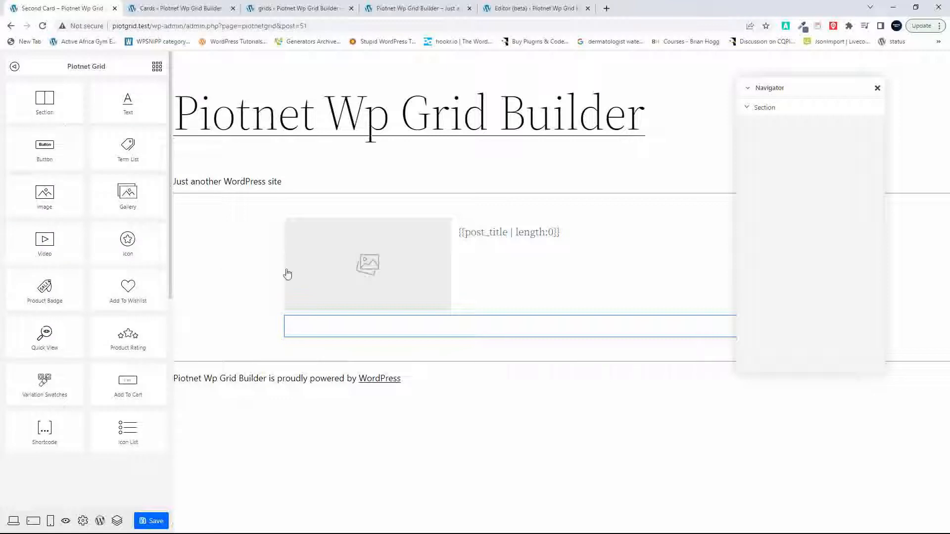
drag(70, 89, 423, 317)
Step: Move the image widget into the new inner section
drag(346, 238, 433, 305)
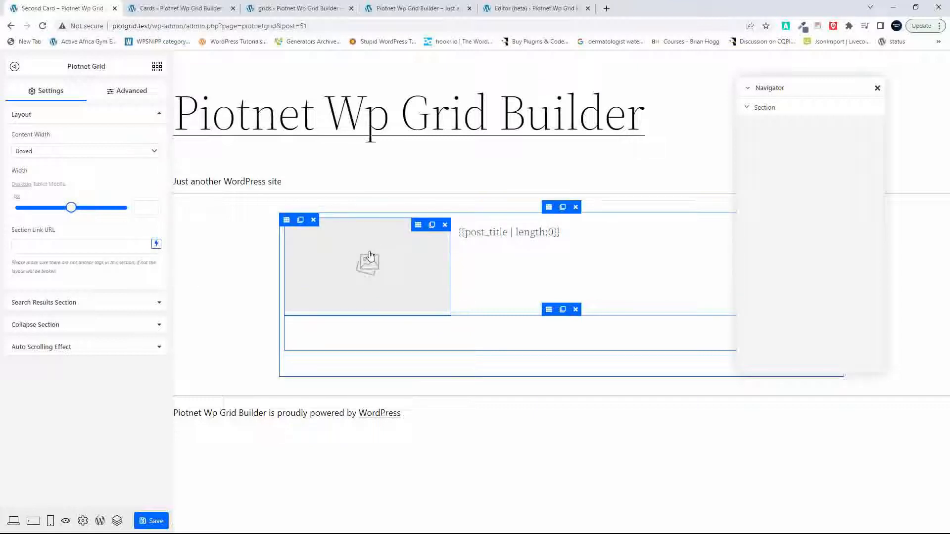
drag(371, 255, 399, 343)
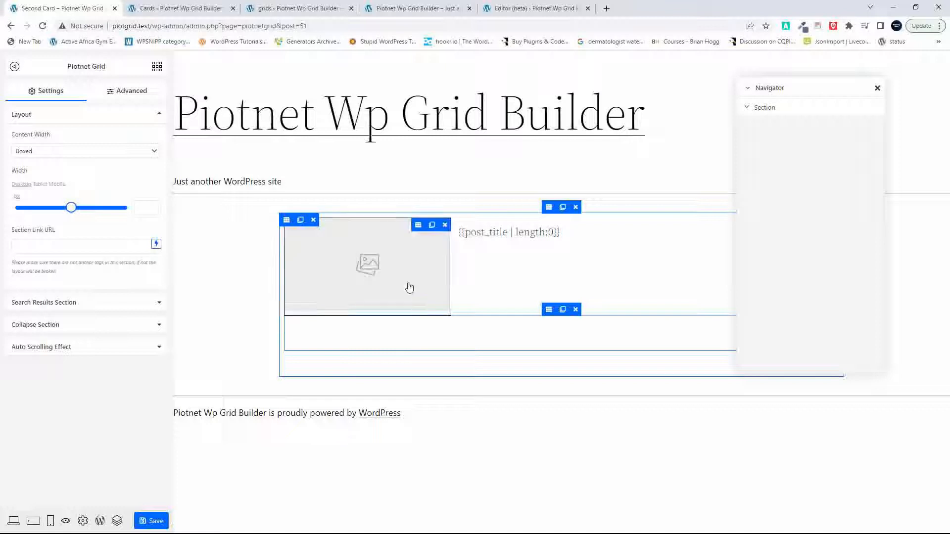
mouse_move(417, 229)
drag(417, 227, 411, 331)
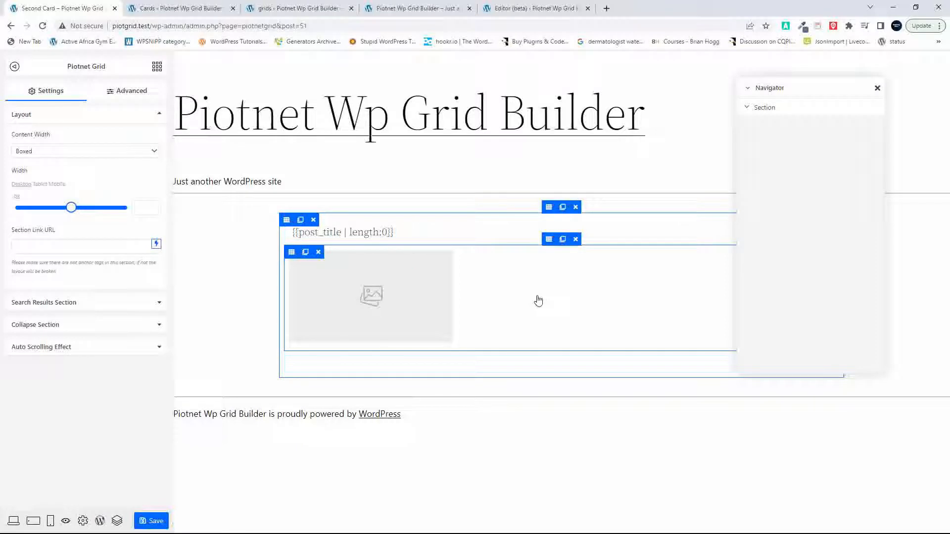
Step: Nest another section below the image inside the inner section
click(157, 67)
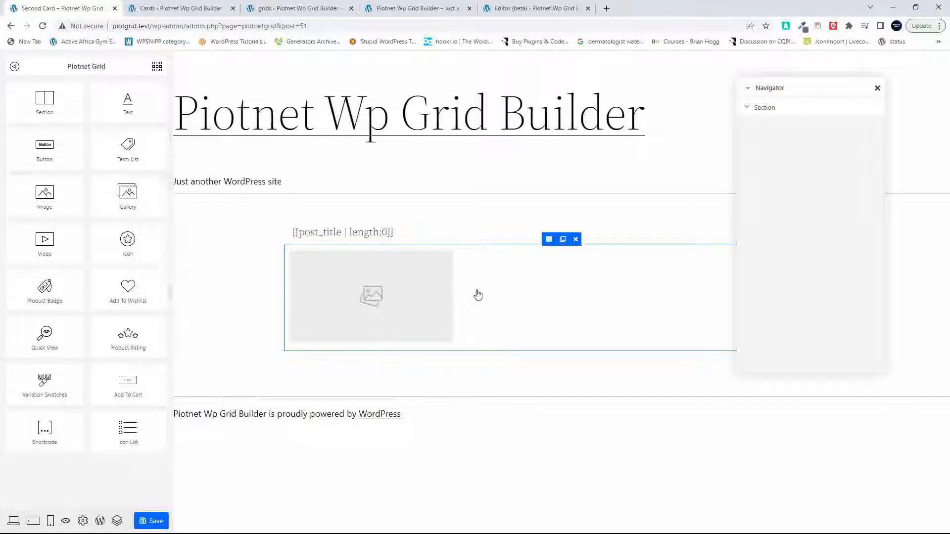
drag(478, 296, 495, 335)
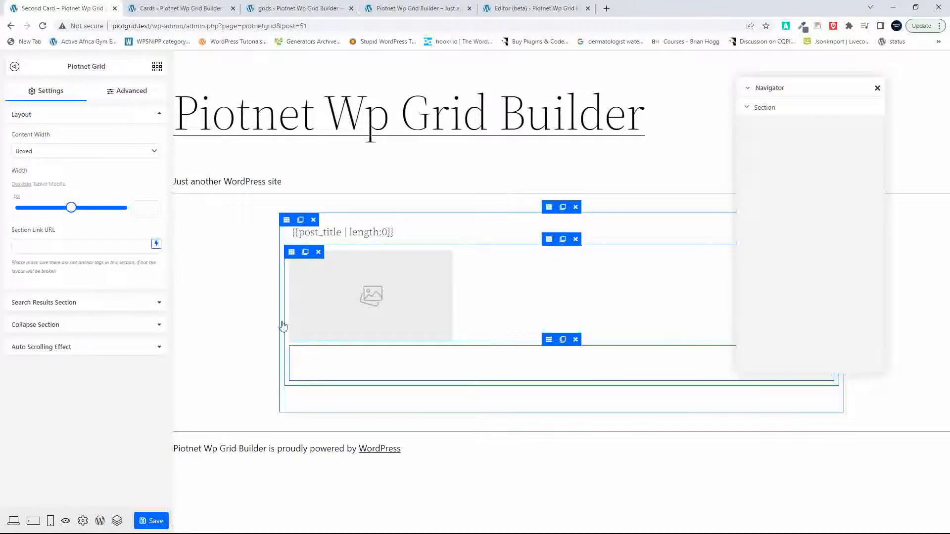
click(151, 210)
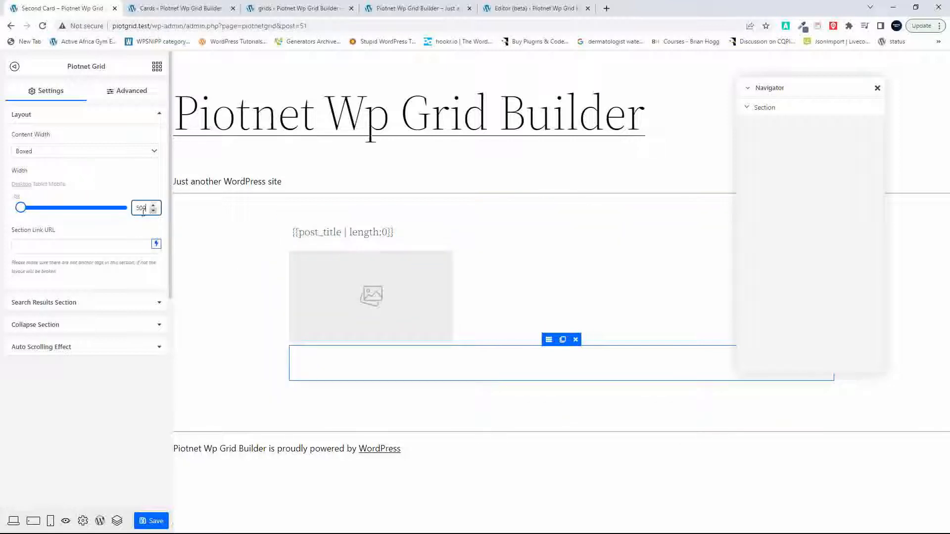
click(18, 204)
double_click(140, 213)
double_click(141, 209)
key(BackSpace)
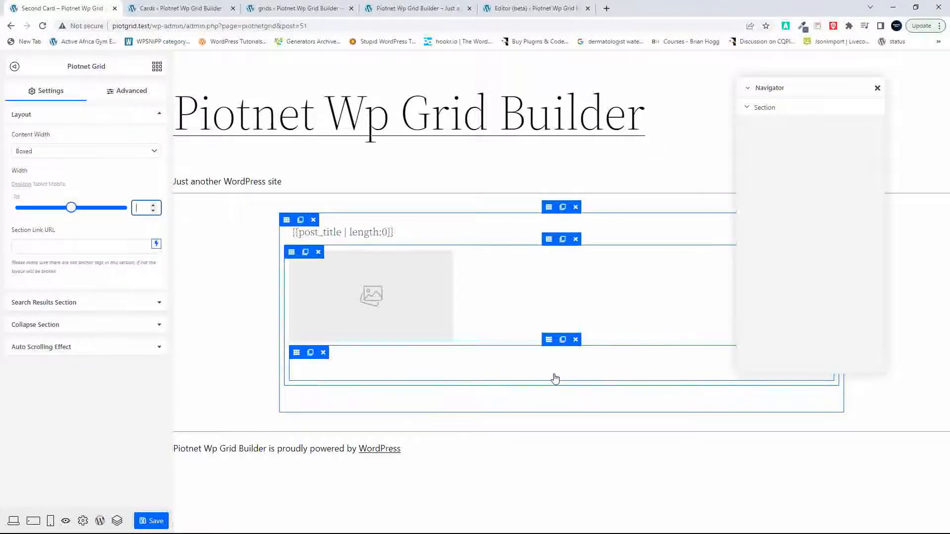
Step: Move the post title text into the inner section, beside the image
click(371, 235)
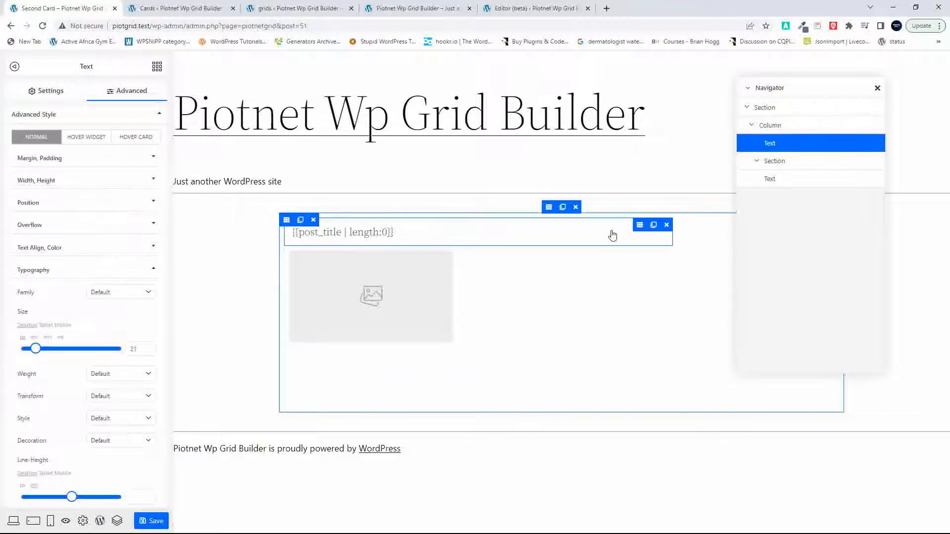
drag(640, 227, 612, 326)
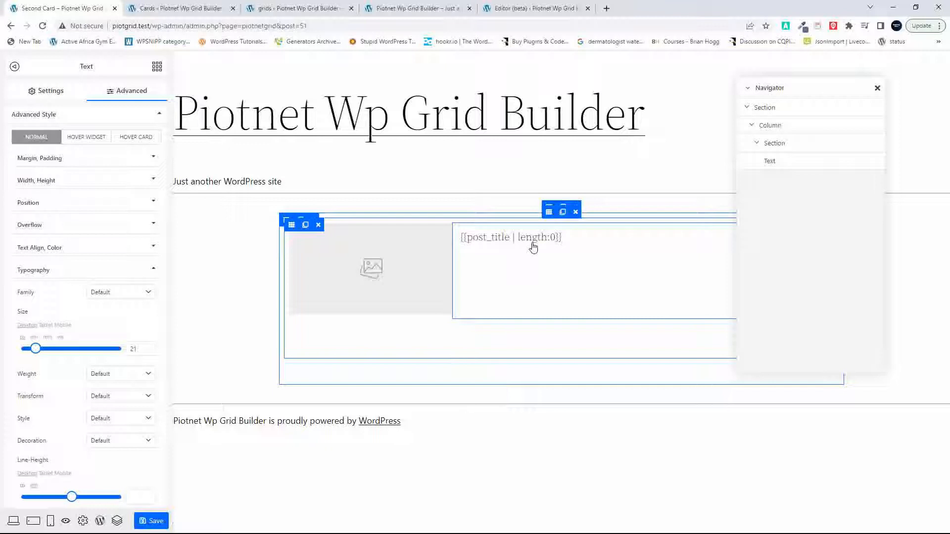
Step: Find the empty nested section in the element tree and set its desktop width to 70%
click(773, 159)
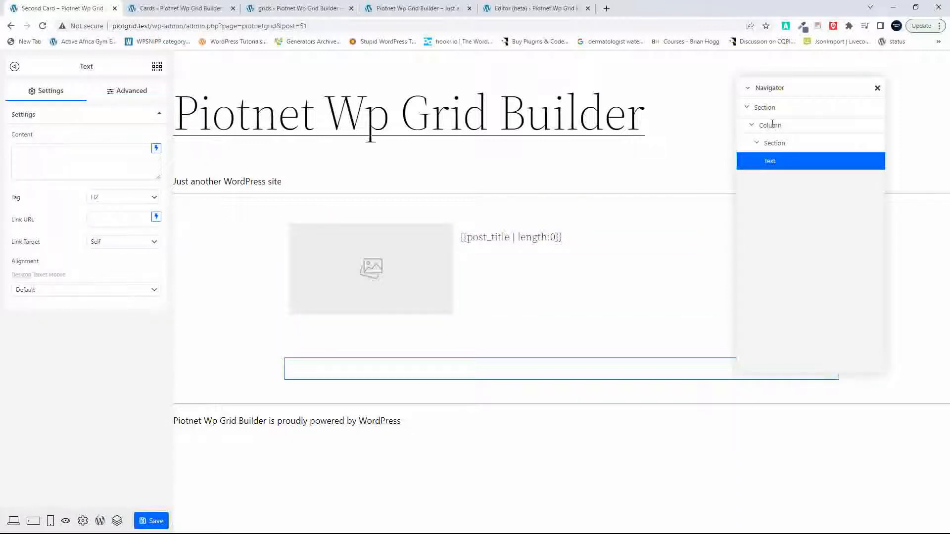
click(773, 125)
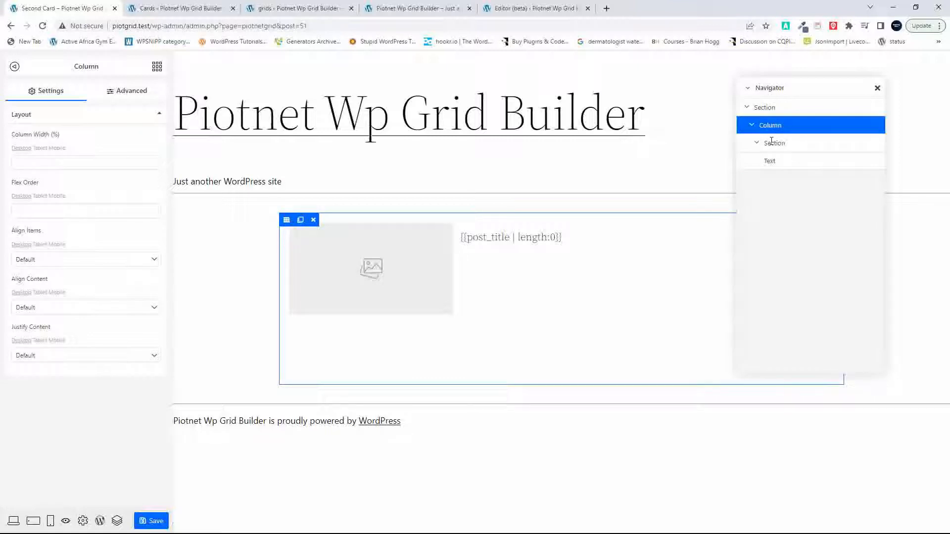
click(772, 142)
click(756, 144)
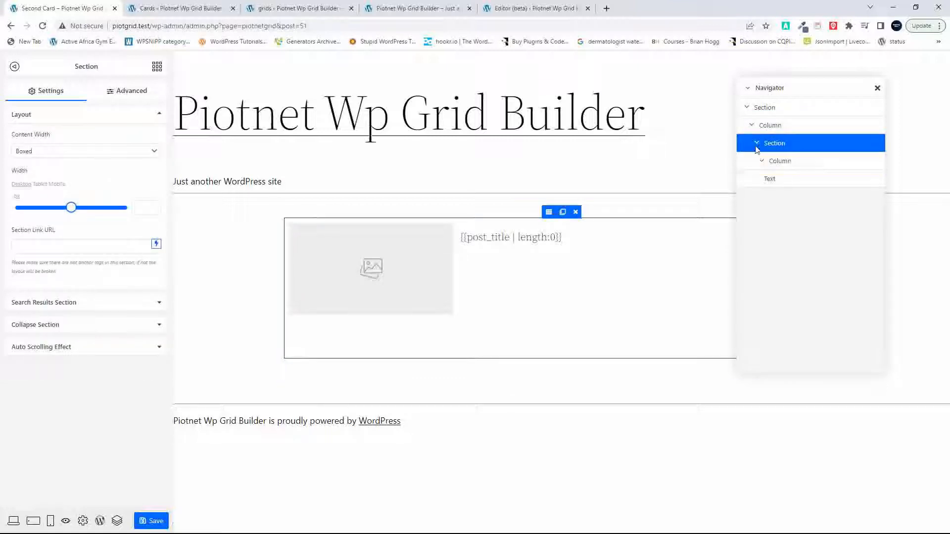
click(761, 161)
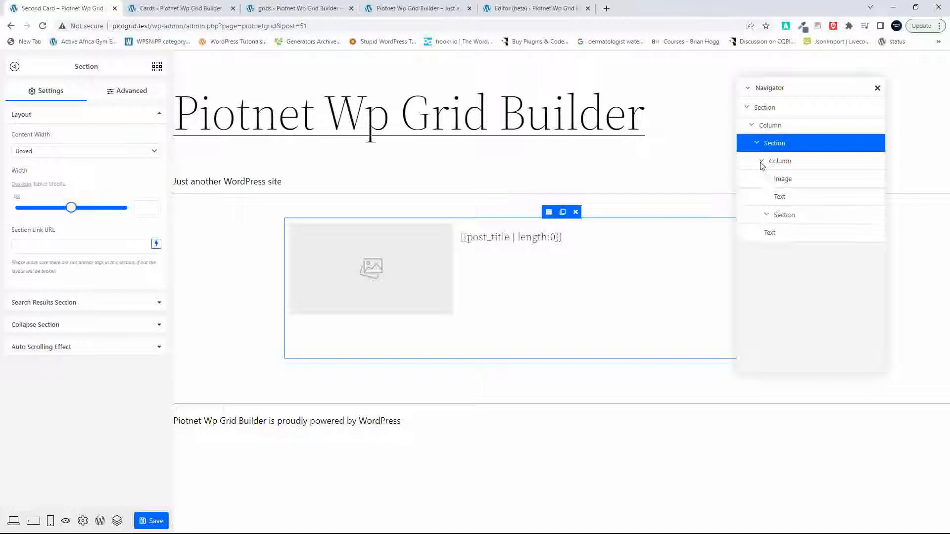
click(787, 197)
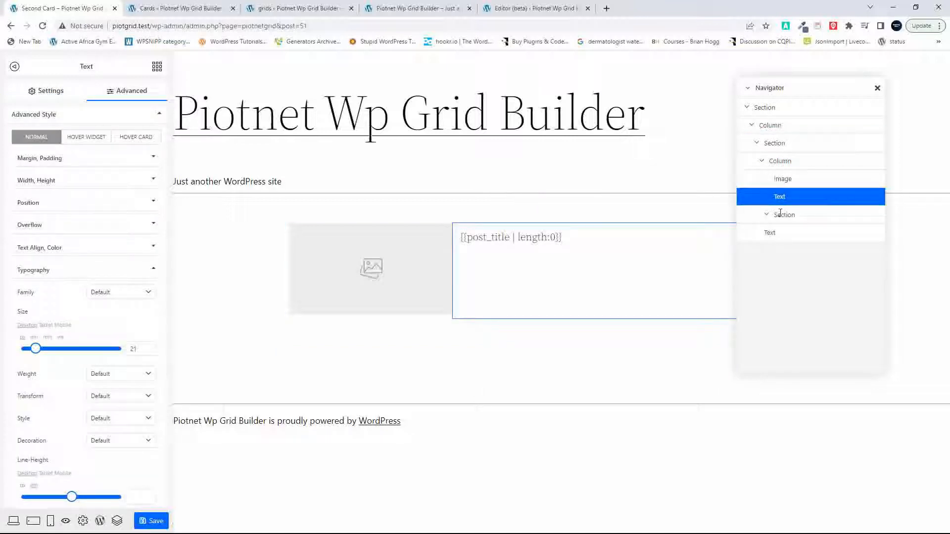
click(782, 216)
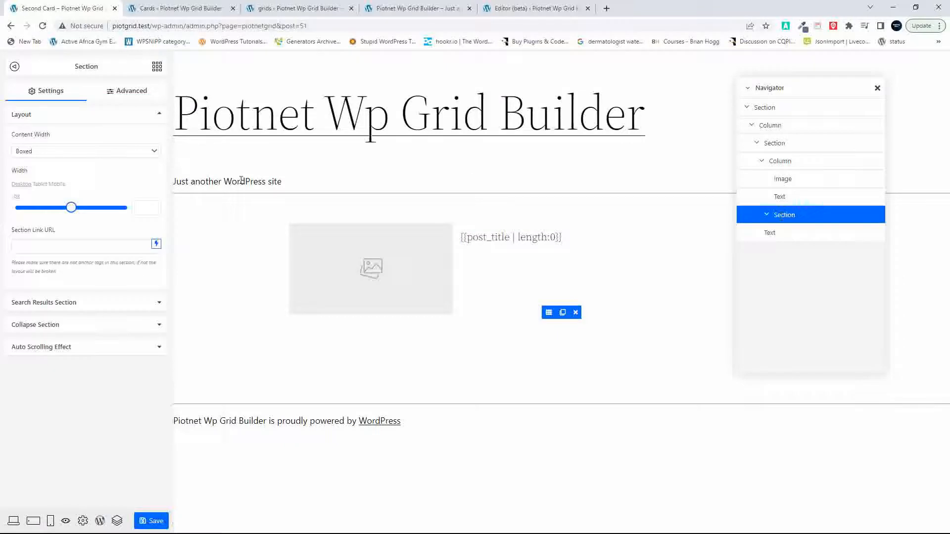
click(135, 93)
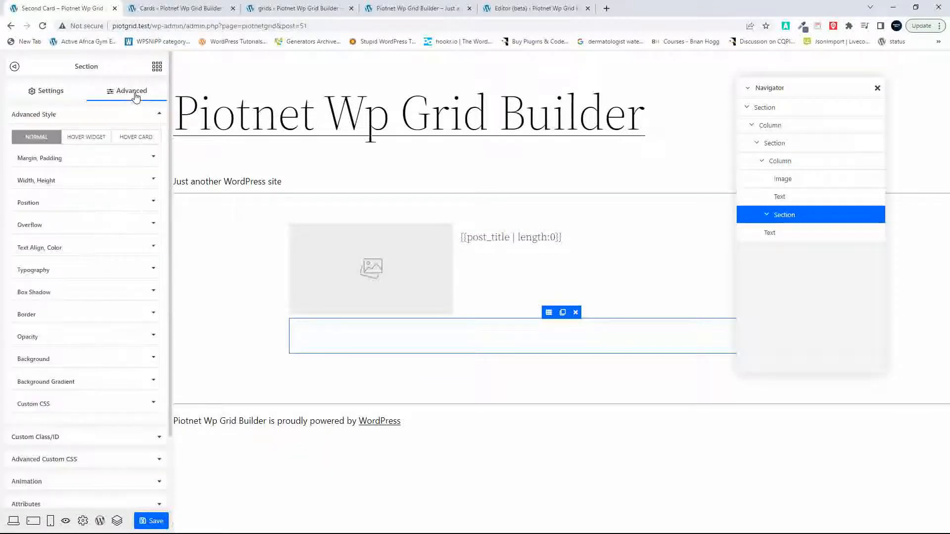
click(35, 184)
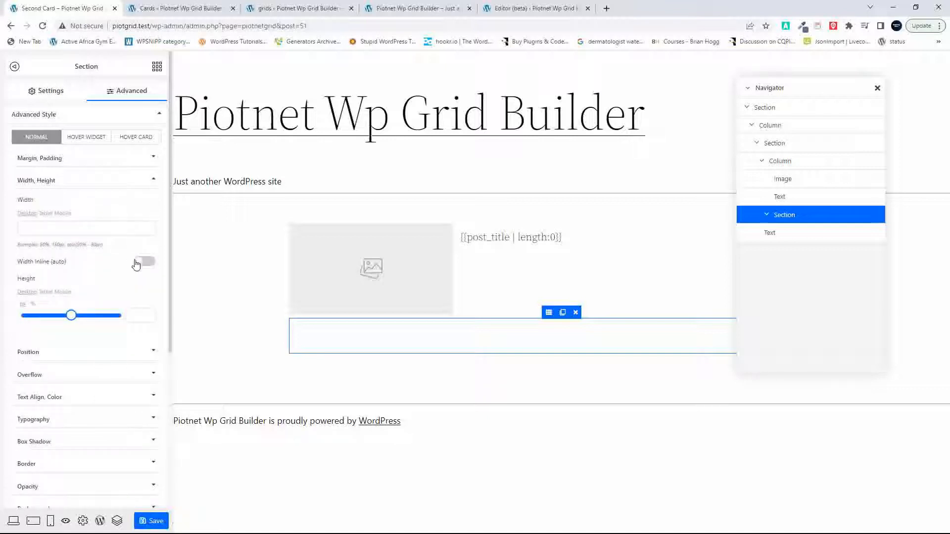
click(60, 225)
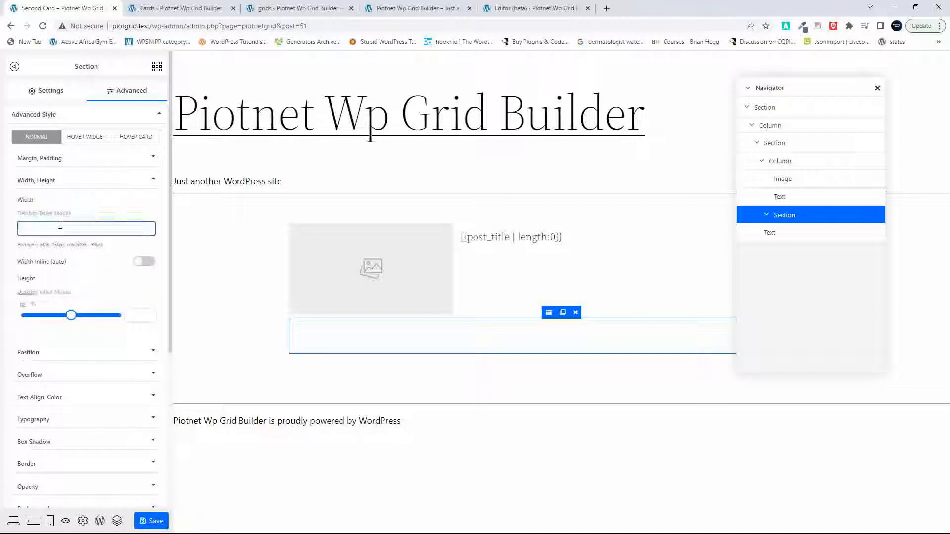
text(70%)
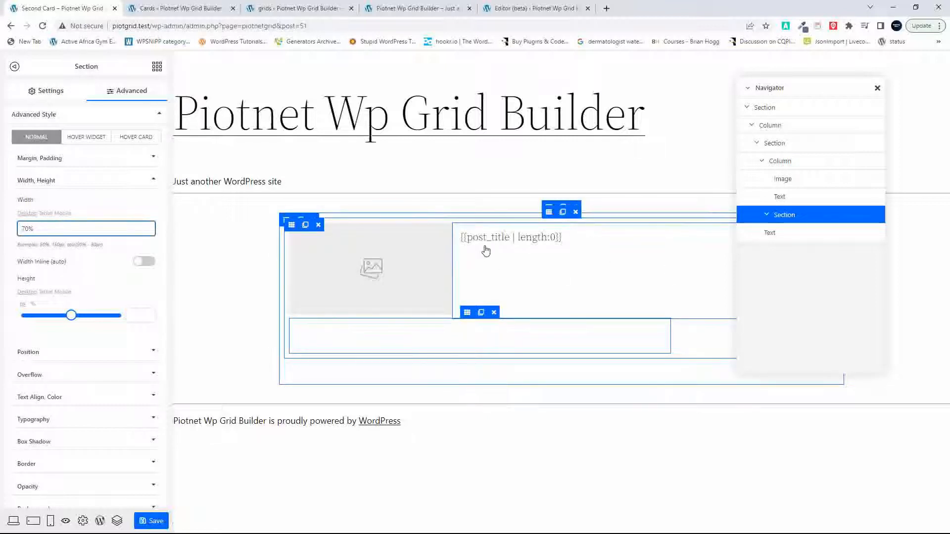
Step: Move the post title text into the 70% wide nested section and expand that section in the element tree
drag(485, 237, 497, 336)
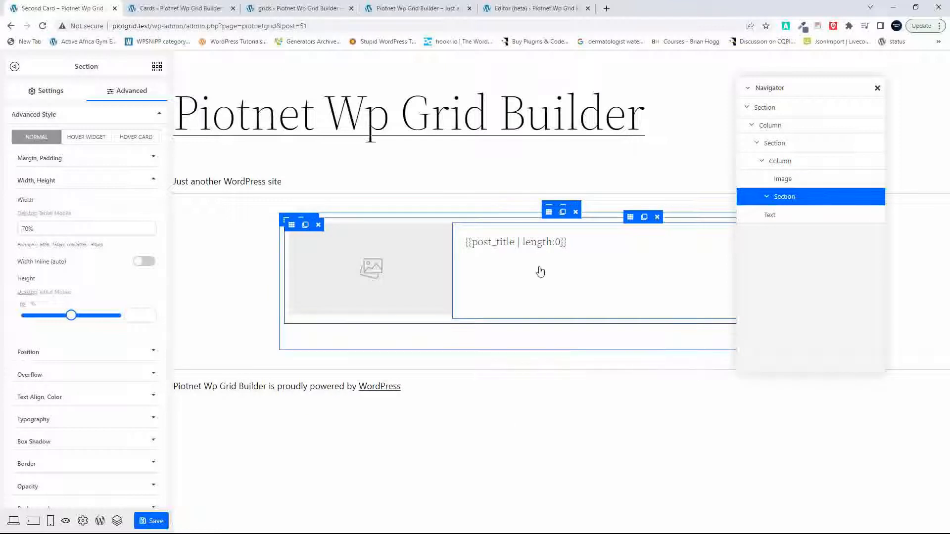
click(769, 199)
click(772, 216)
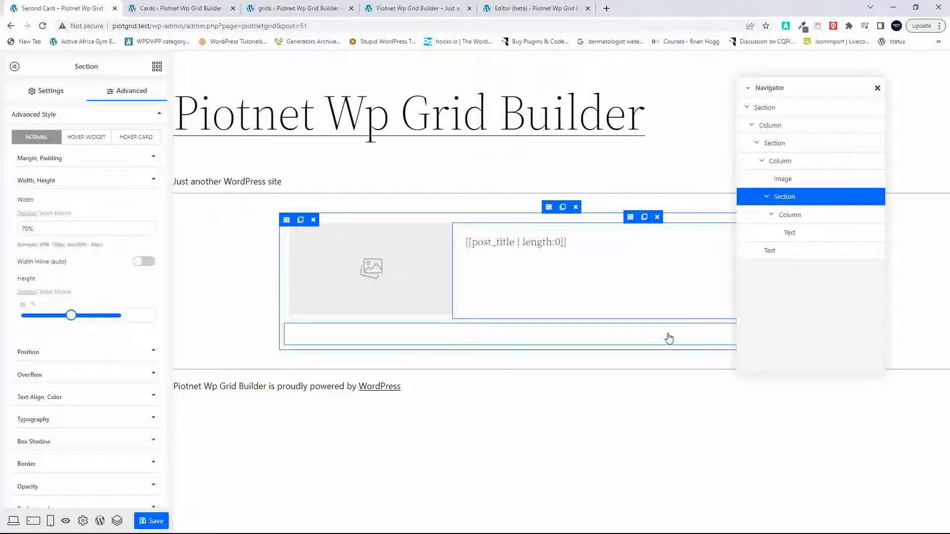
Step: Fill the empty Text widget with the dynamic Post Content at a length of 30 and set its tag to p
click(792, 254)
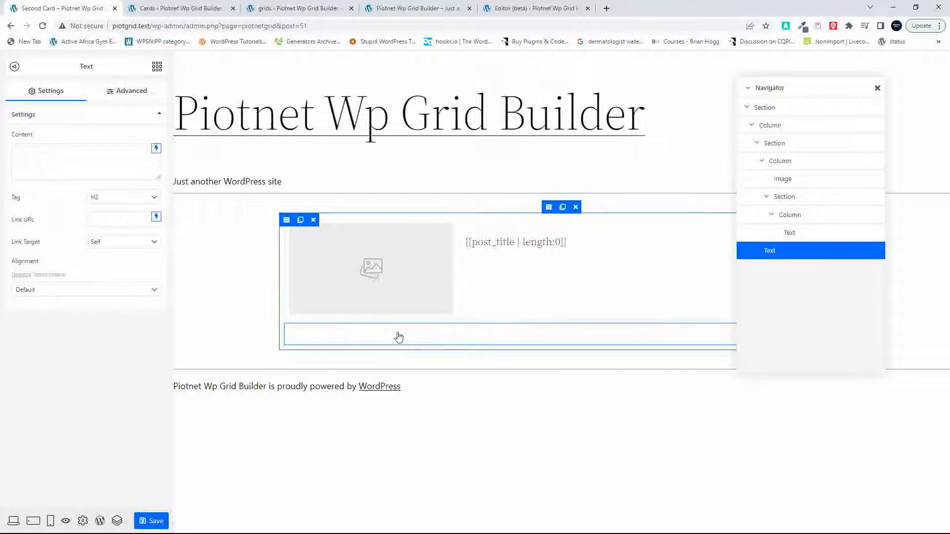
click(156, 149)
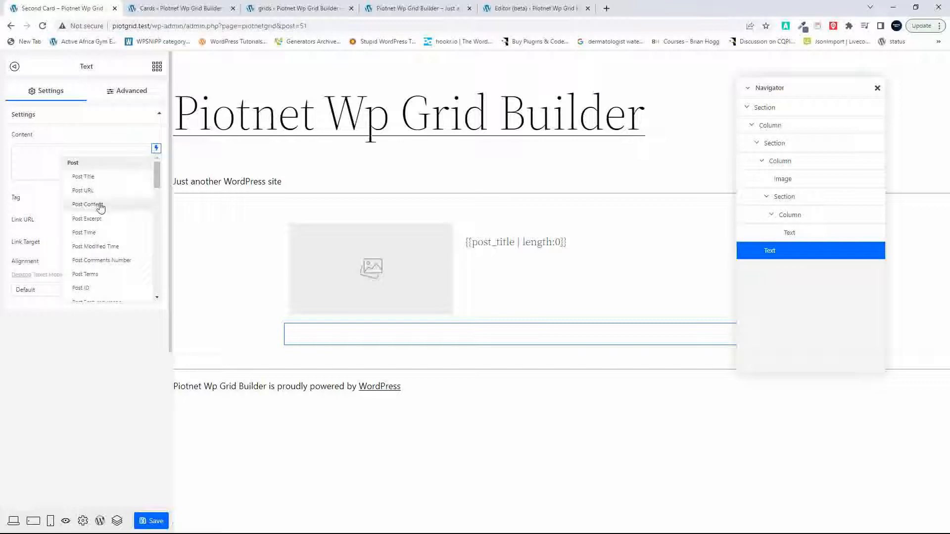
click(100, 205)
click(79, 152)
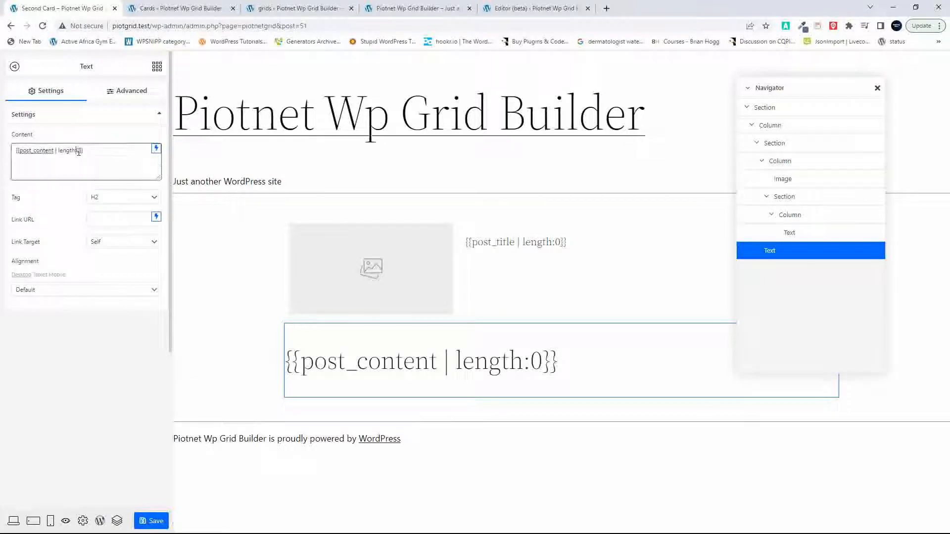
text(3)
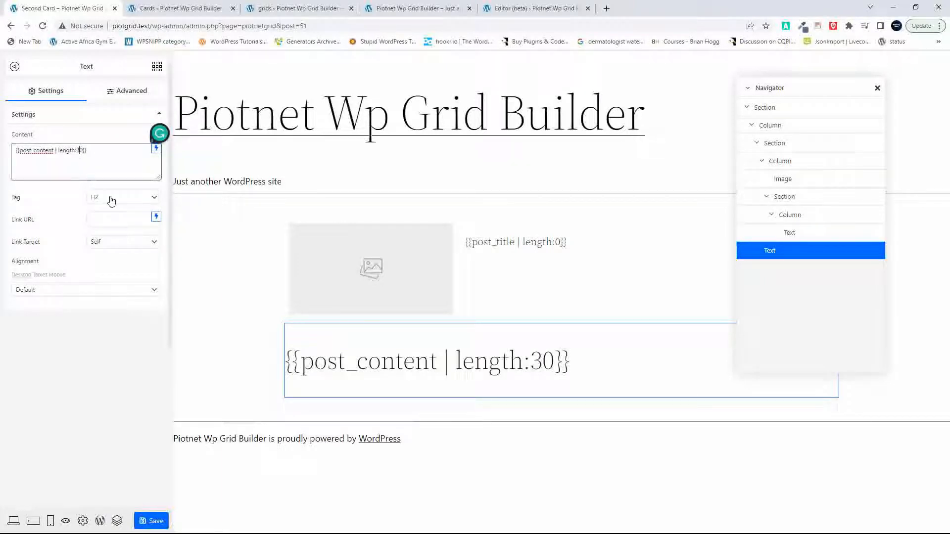
click(154, 198)
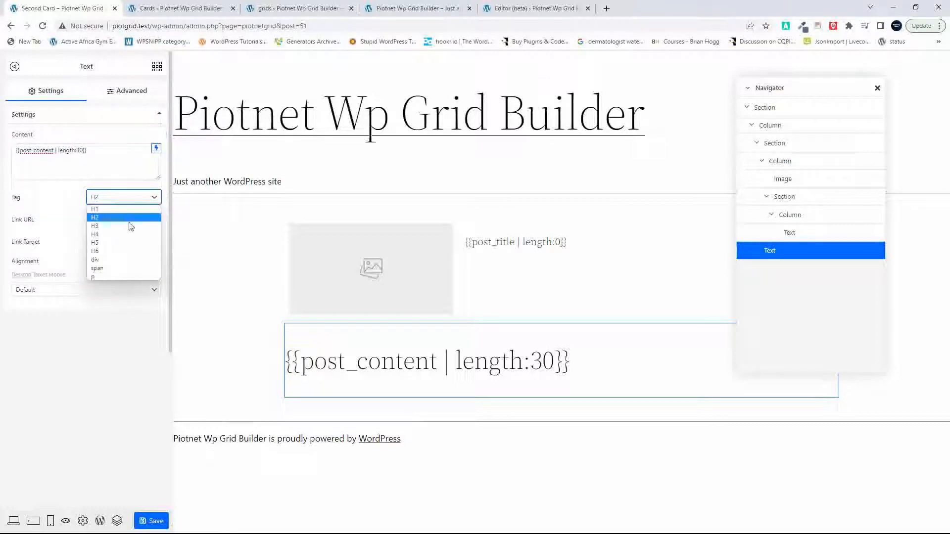
click(124, 277)
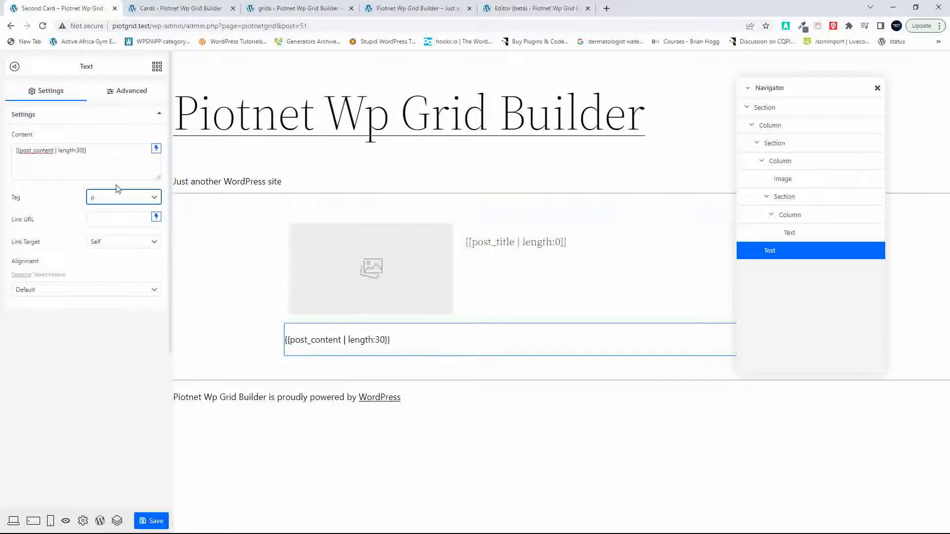
Step: Give the post content text a margin of 0 and a padding of 20 on all sides
click(129, 95)
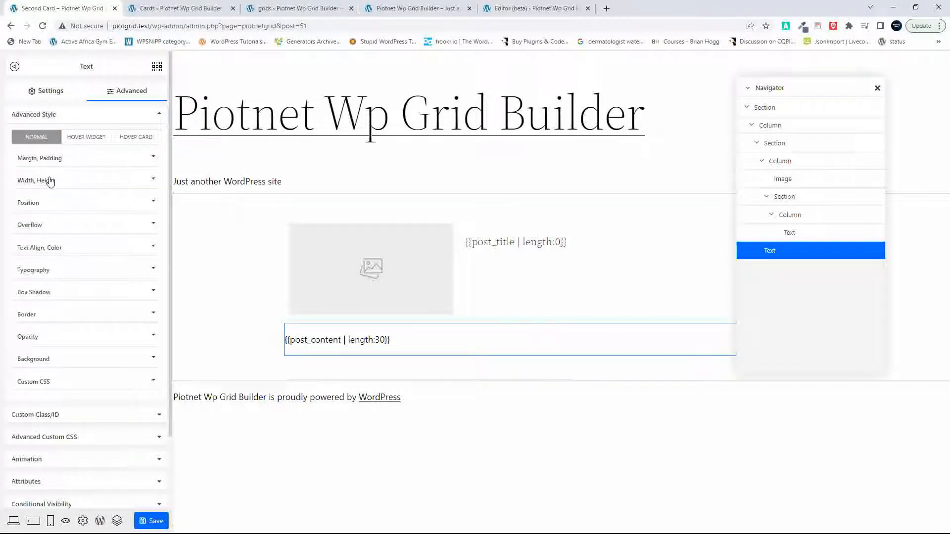
click(54, 159)
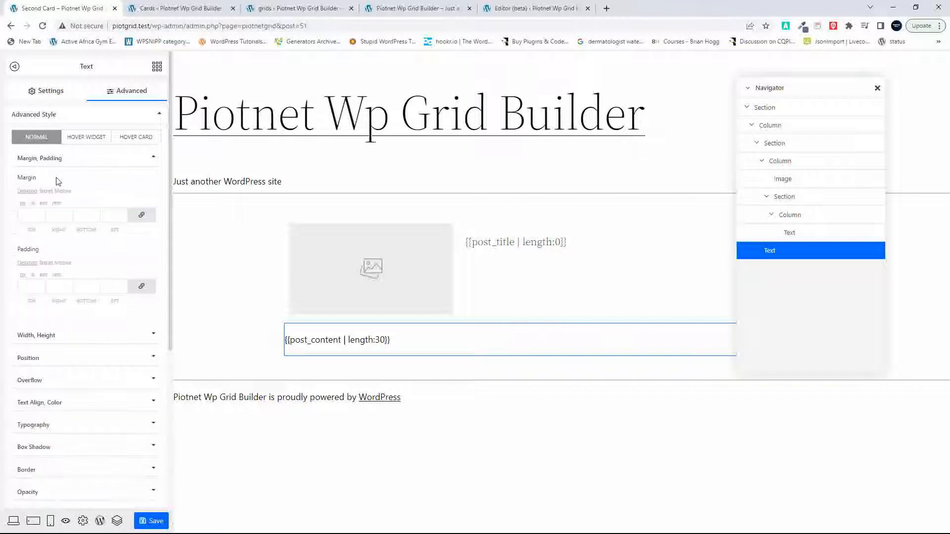
click(30, 217)
text(0)
click(26, 284)
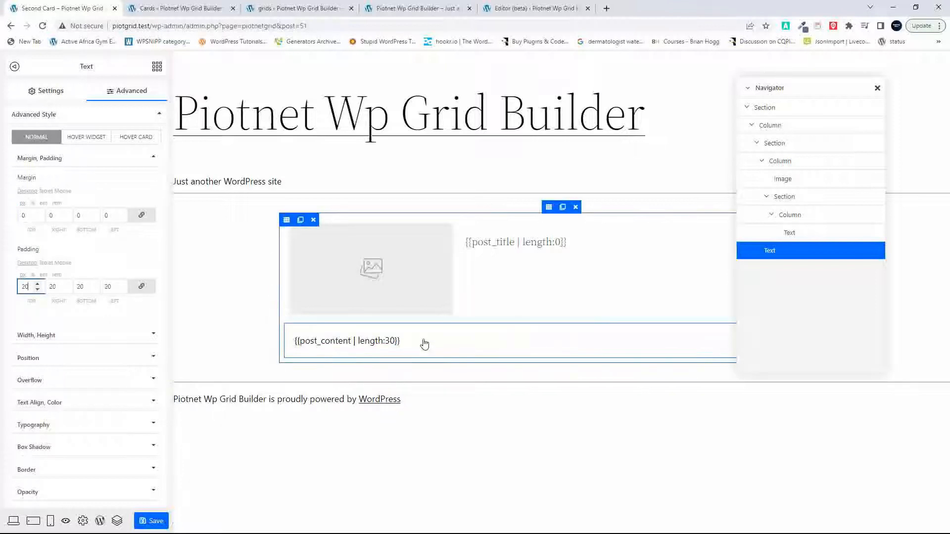
Step: Move the post content text into the nested section, directly below the post title
click(358, 339)
drag(833, 93, 704, 129)
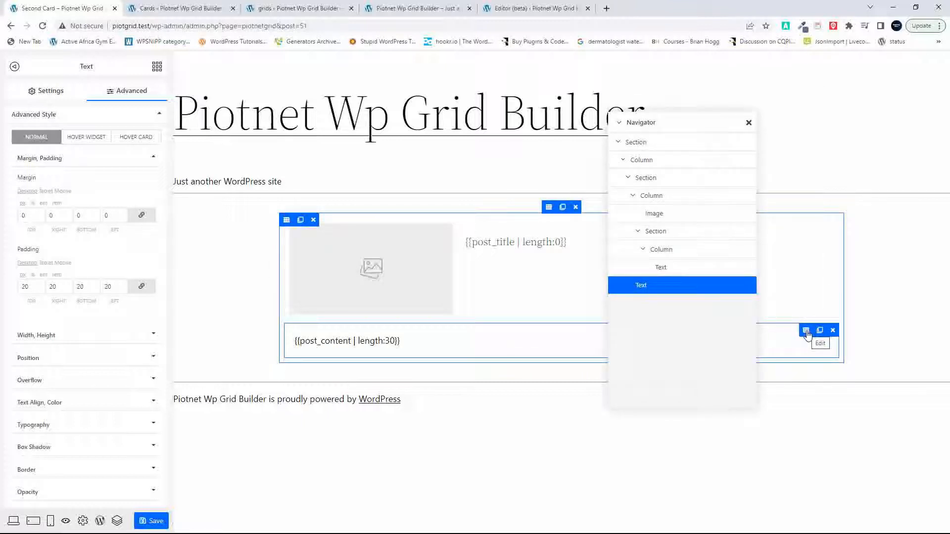
drag(808, 335, 548, 260)
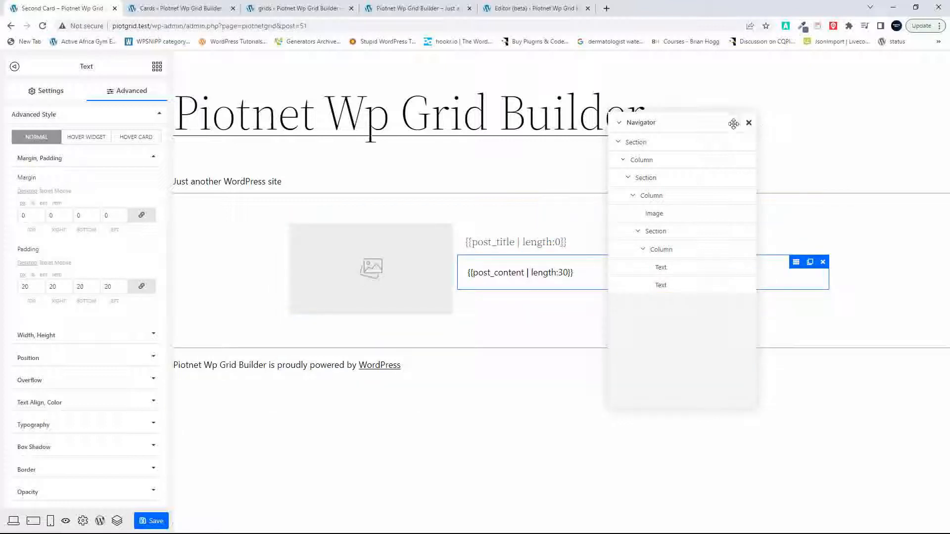
Step: Move the Navigator clear of the card layout, save the second card, and reload the Home template in the site editor
drag(717, 121, 842, 104)
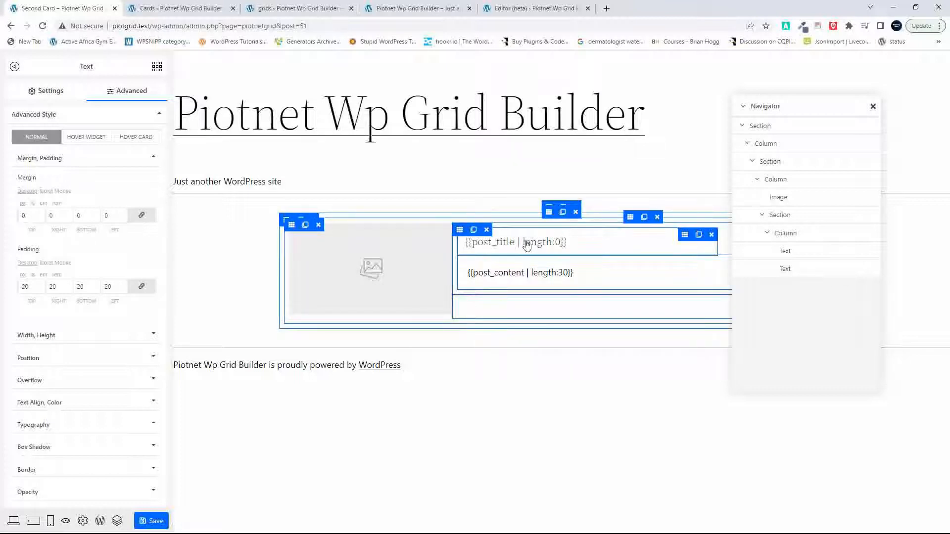
click(155, 523)
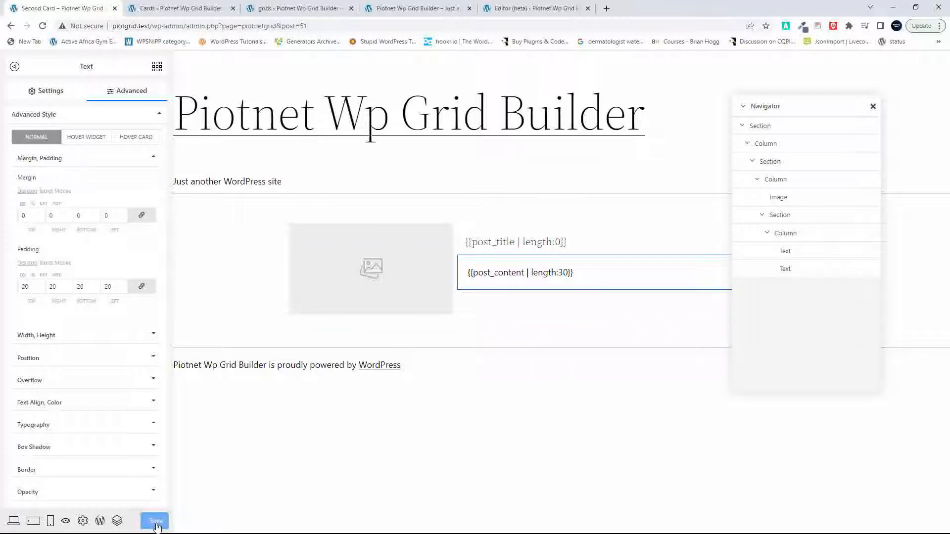
click(532, 9)
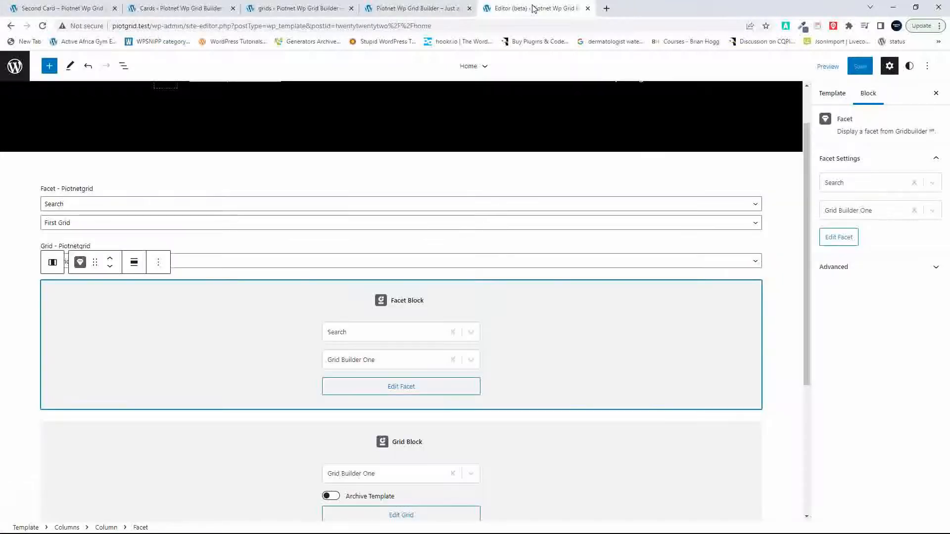
click(43, 26)
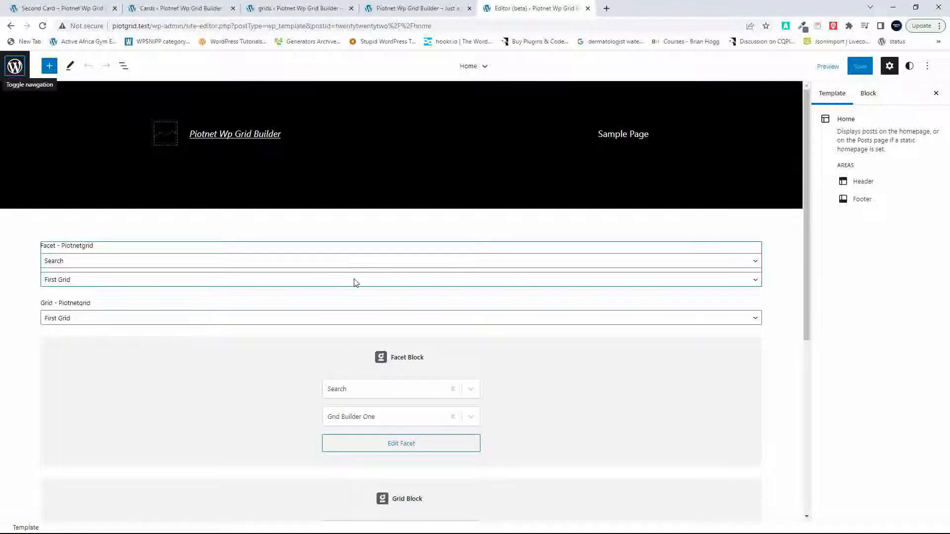
click(83, 10)
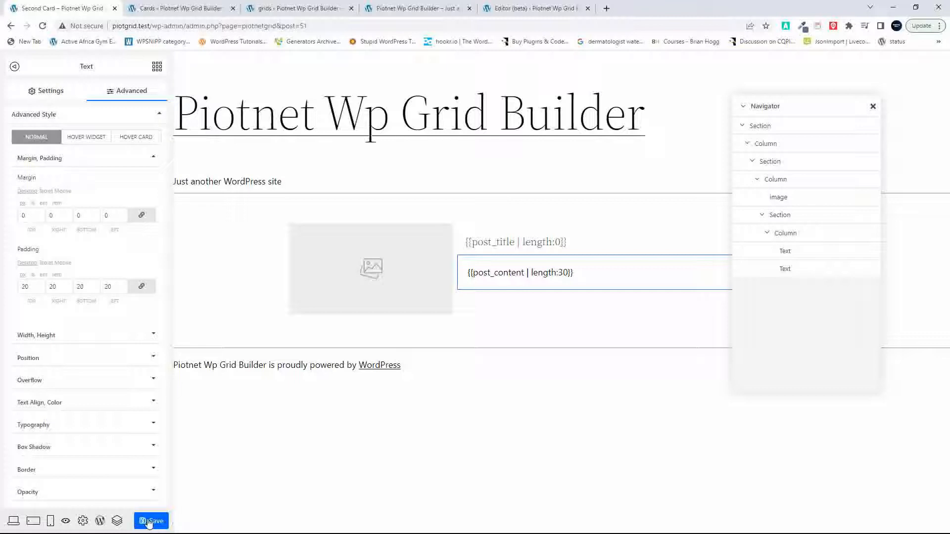
Step: Leave the card builder and open First Grid for editing with Piotnet Grid
click(100, 522)
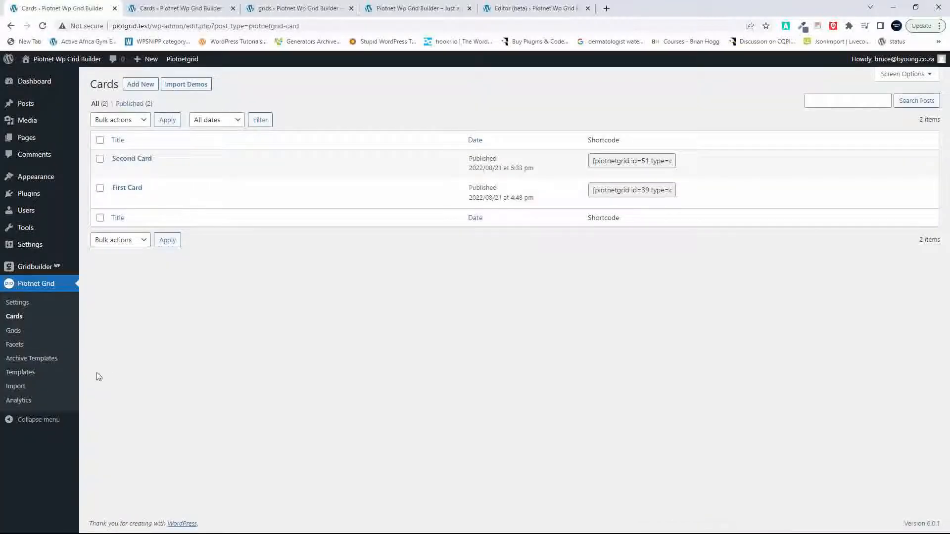
click(13, 336)
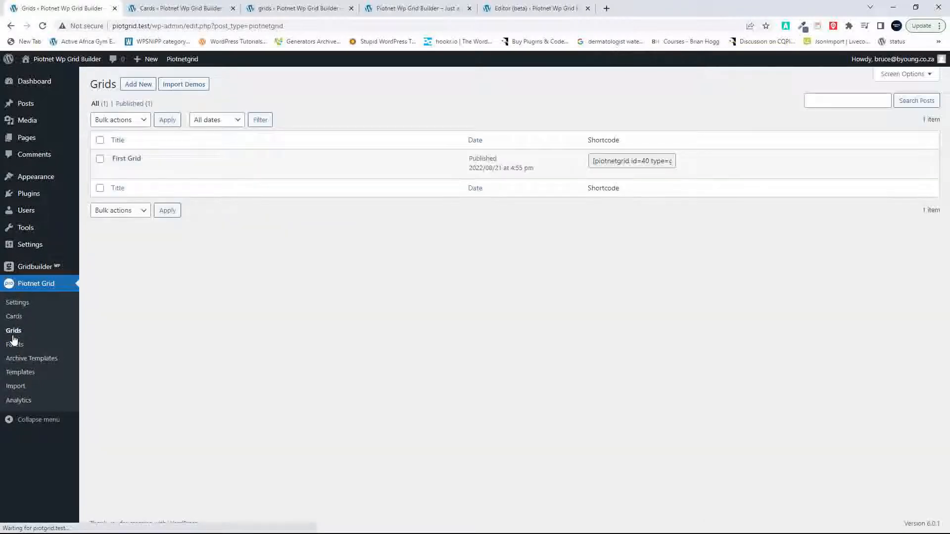
click(131, 158)
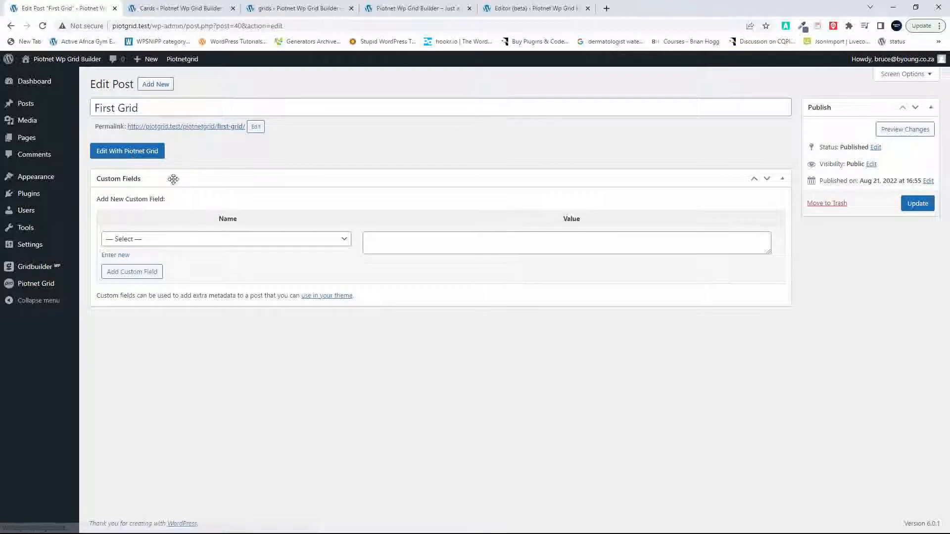
click(157, 154)
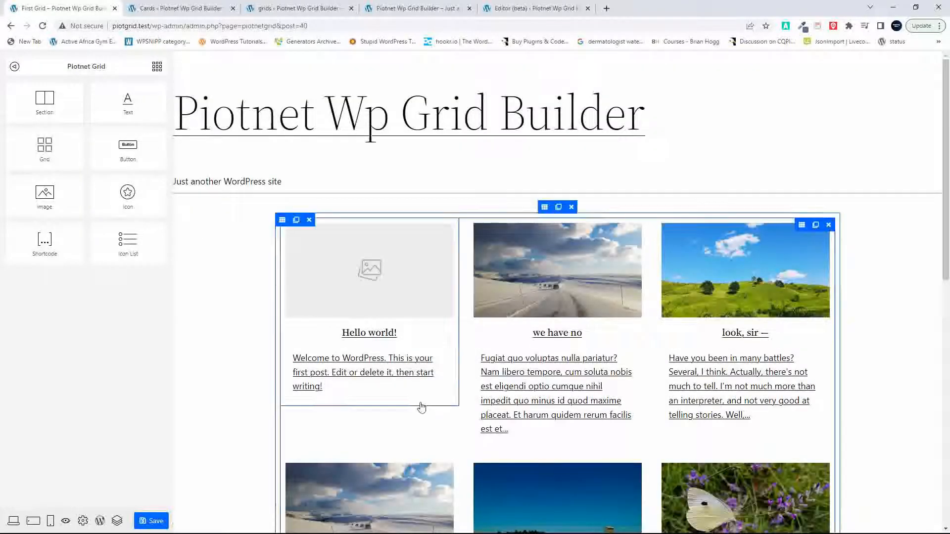
Step: Set the card template of the grid widget to Second Card
click(445, 388)
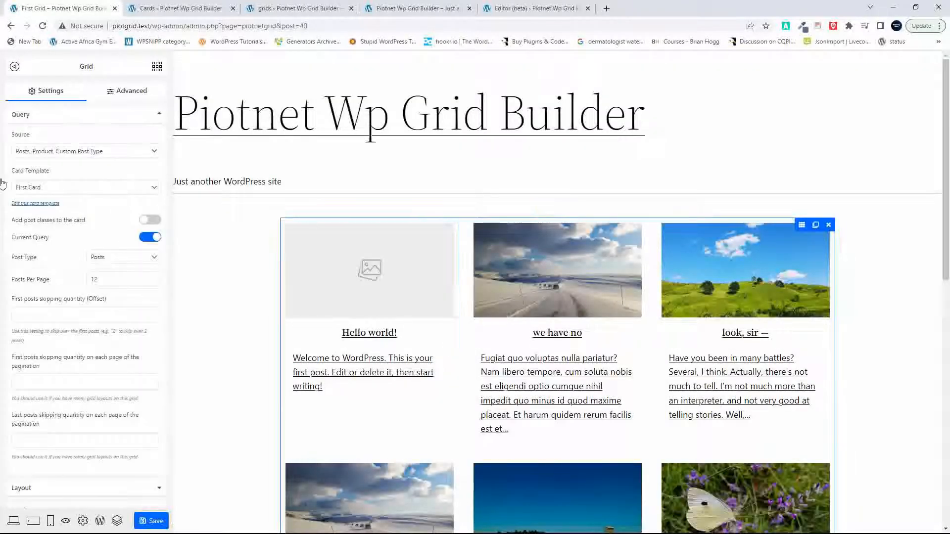
click(30, 188)
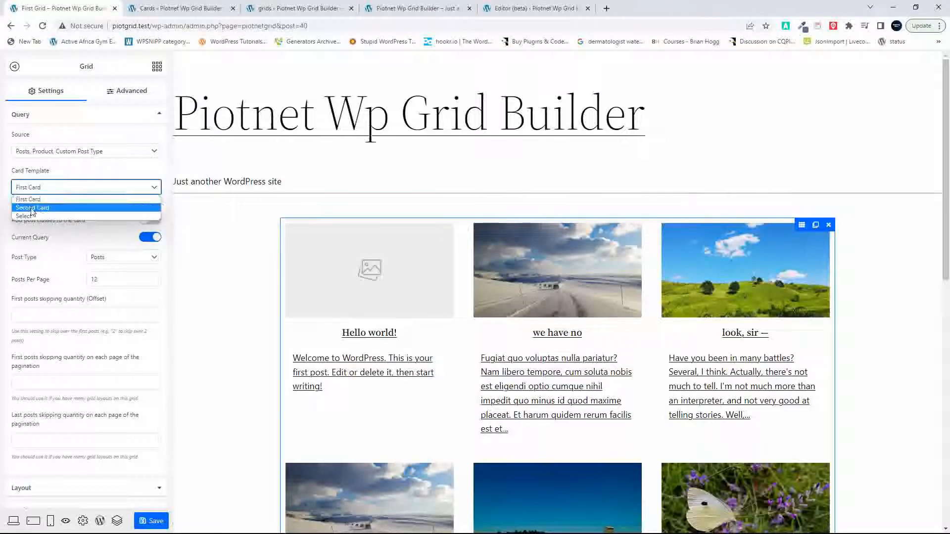
click(32, 208)
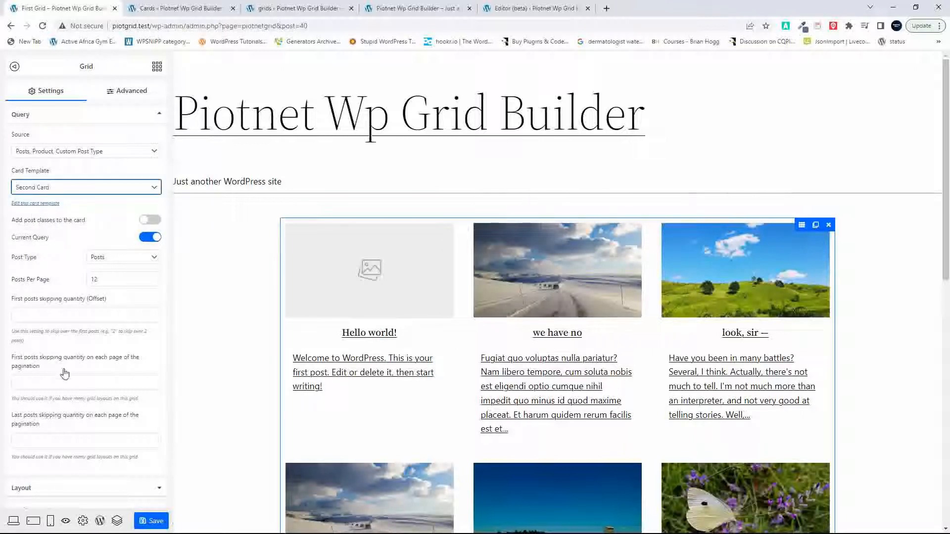
Step: Set the grid's desktop layout to 1 column and save the grid
scroll(64, 376, down, 3)
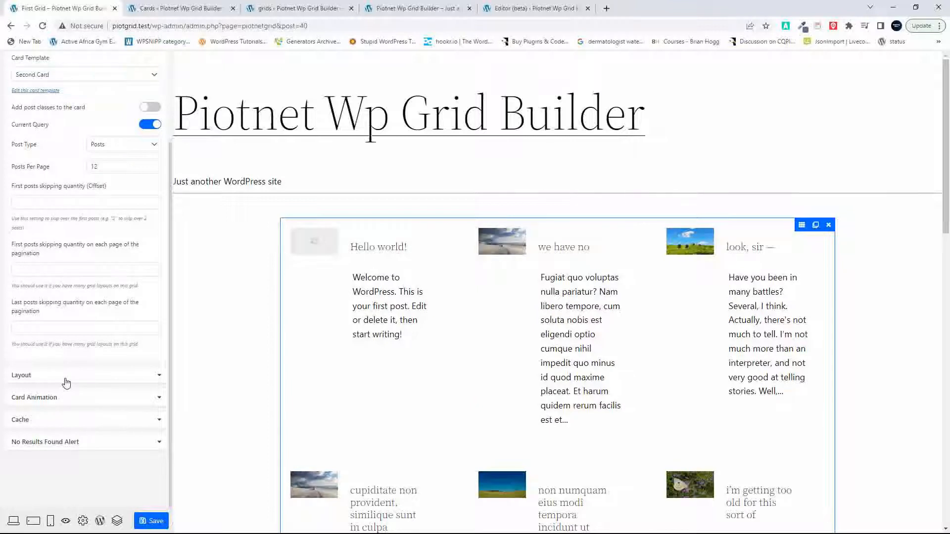
click(66, 376)
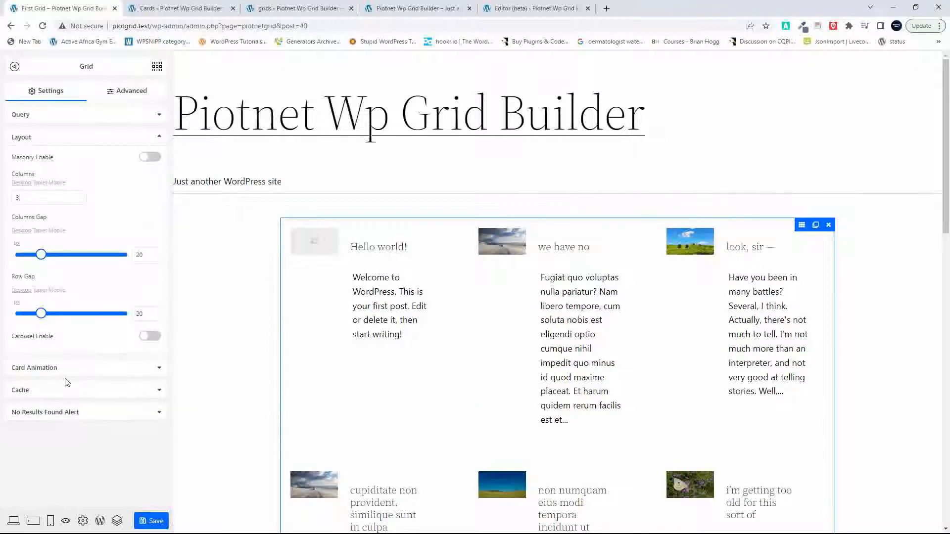
click(79, 201)
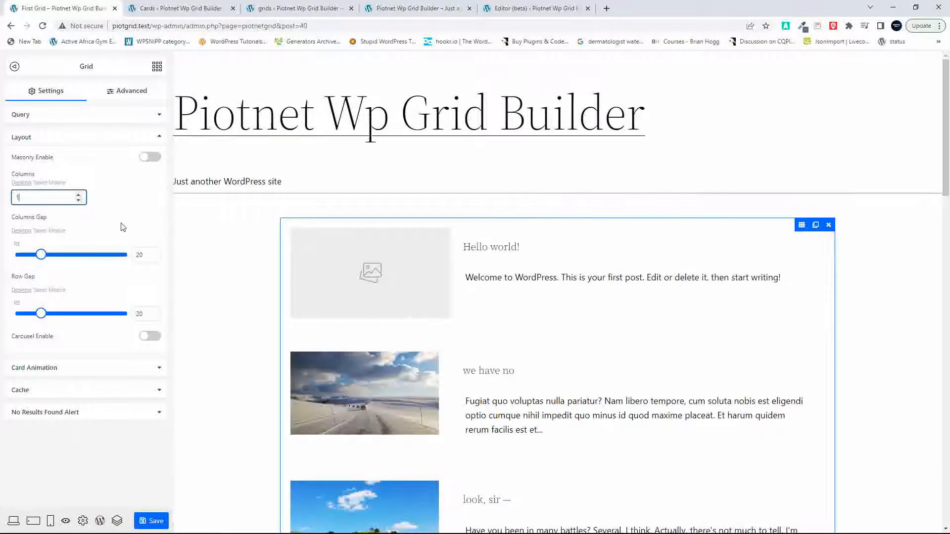
scroll(557, 299, down, 4)
scroll(557, 299, up, 4)
click(149, 522)
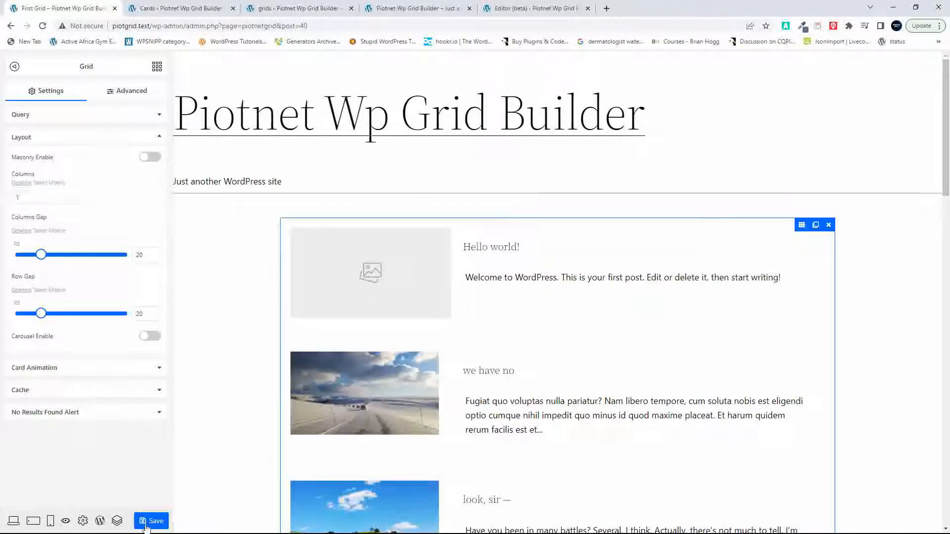
Step: Reload the site's front page and examine the horizontal cards in the first grid against the Gridbuilder grid below it
click(384, 9)
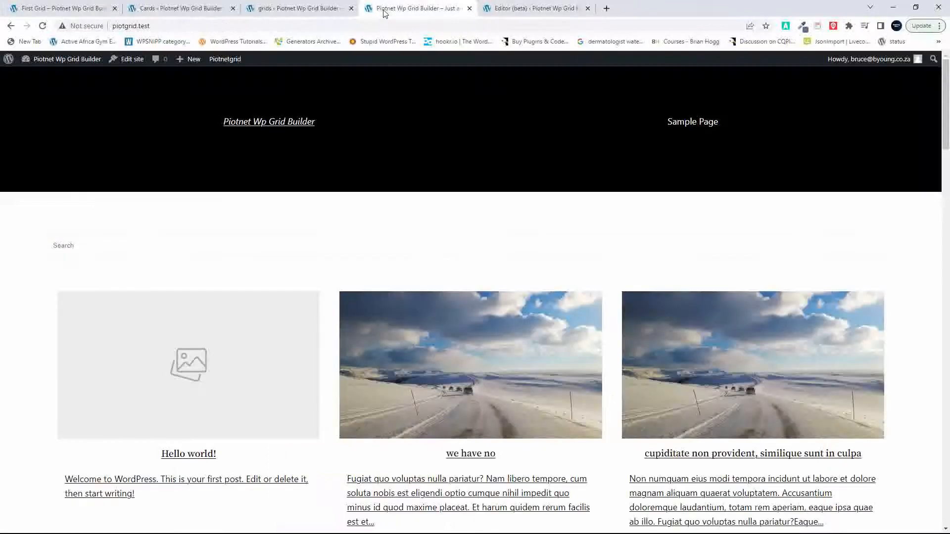
click(42, 26)
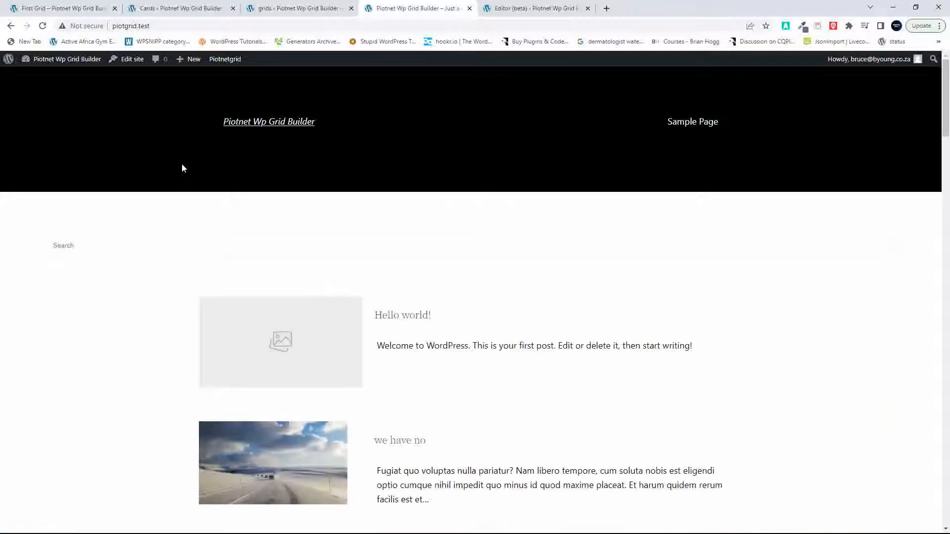
scroll(183, 169, down, 10)
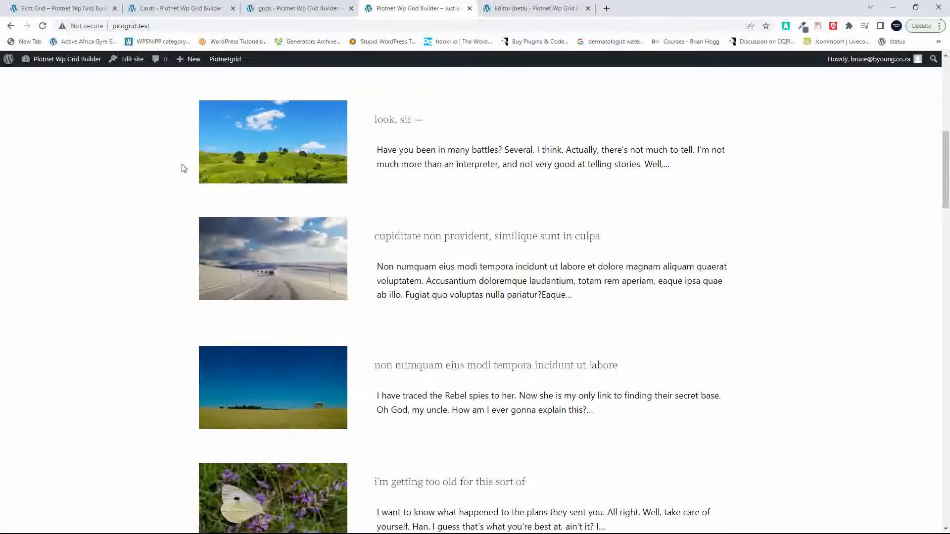
scroll(182, 169, down, 10)
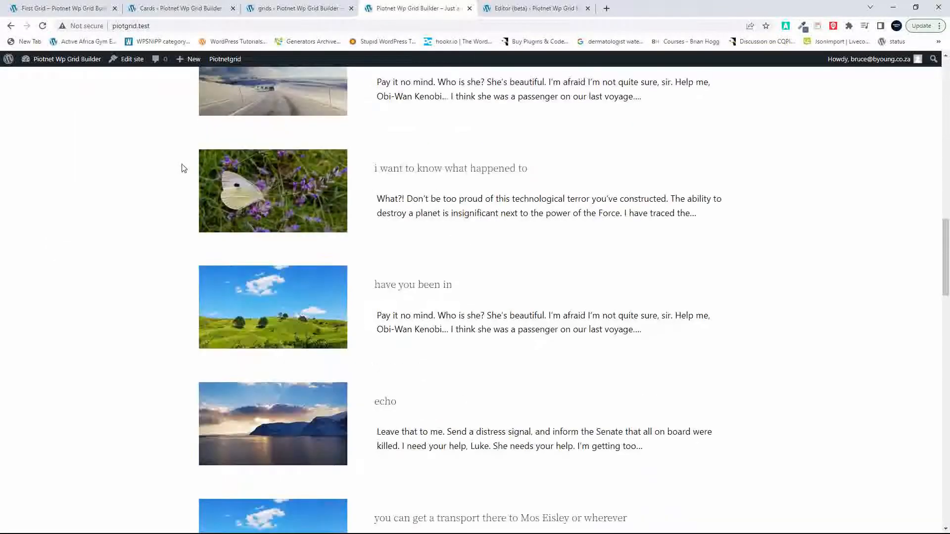
scroll(183, 169, down, 13)
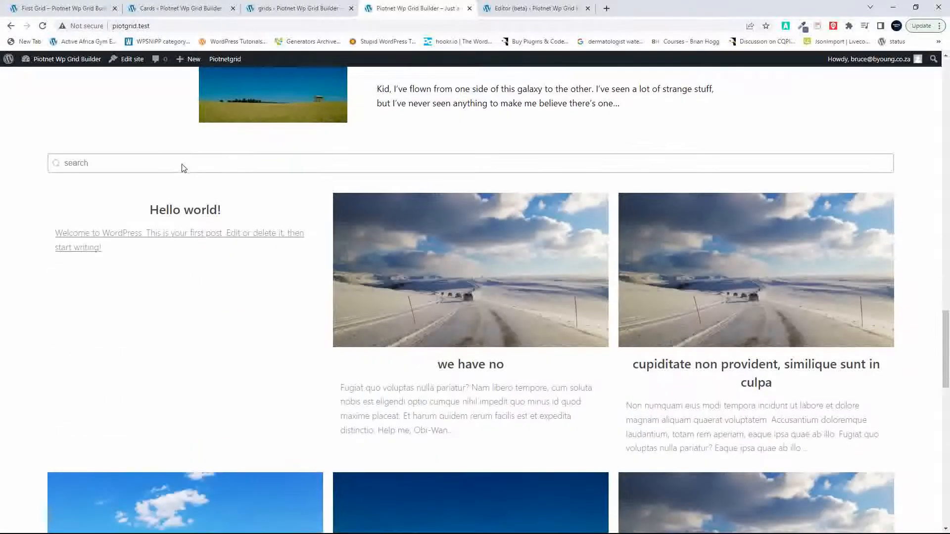
scroll(182, 169, up, 10)
scroll(183, 168, up, 20)
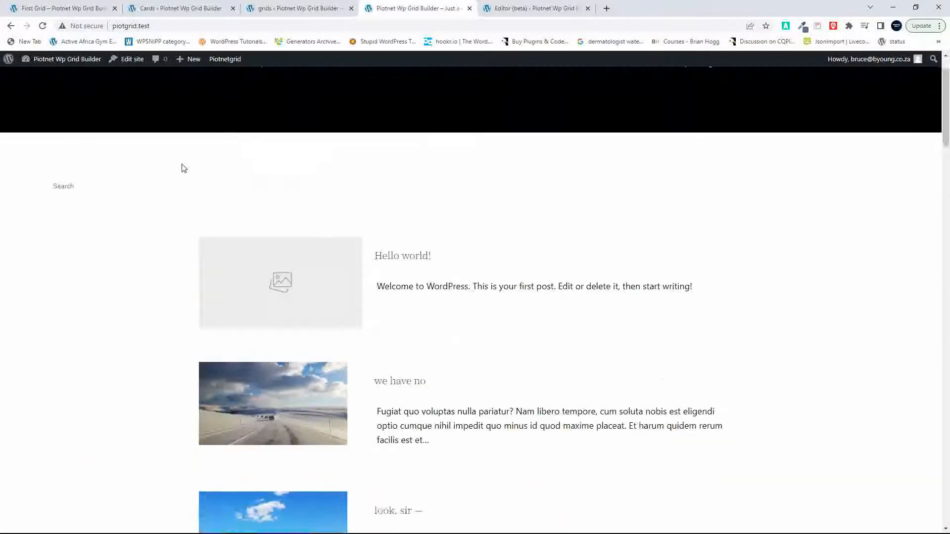
scroll(182, 169, down, 5)
scroll(182, 168, up, 3)
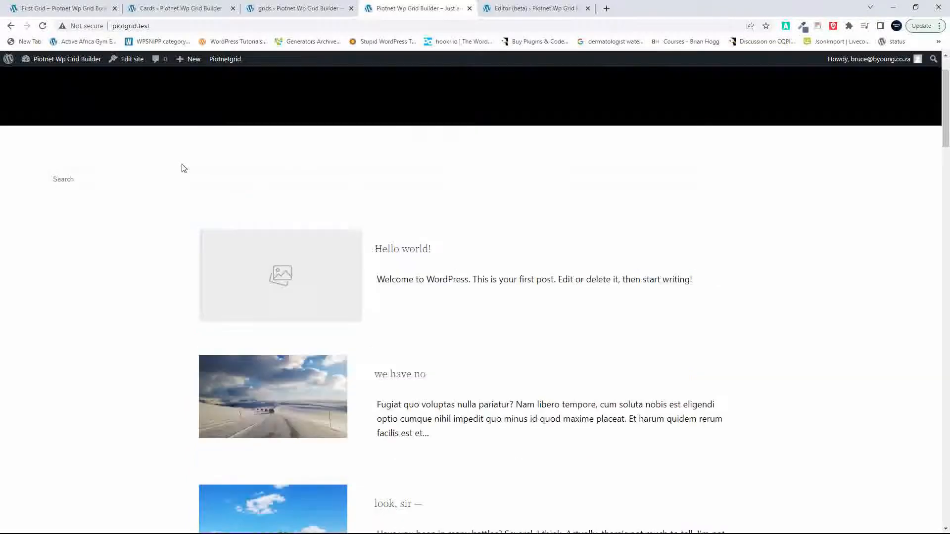
scroll(183, 168, down, 15)
scroll(182, 168, down, 15)
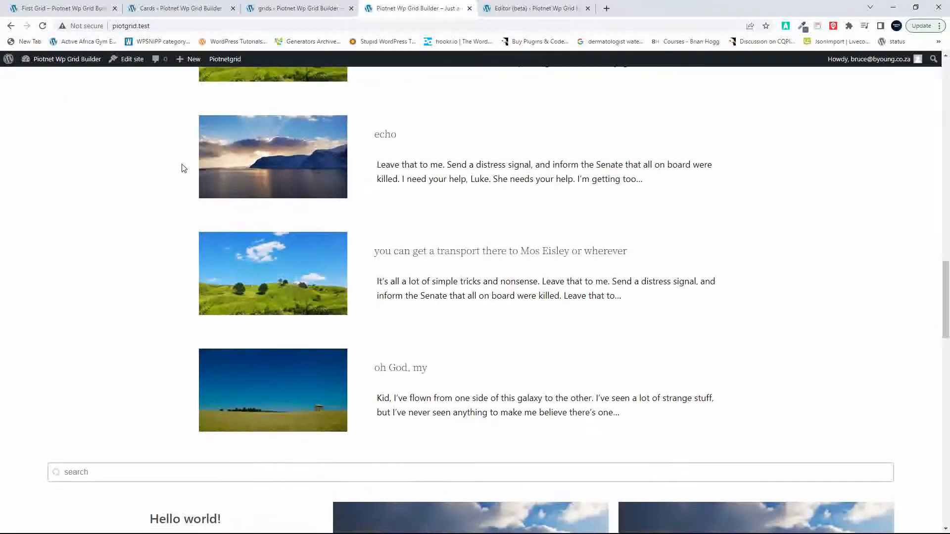
scroll(182, 168, down, 2)
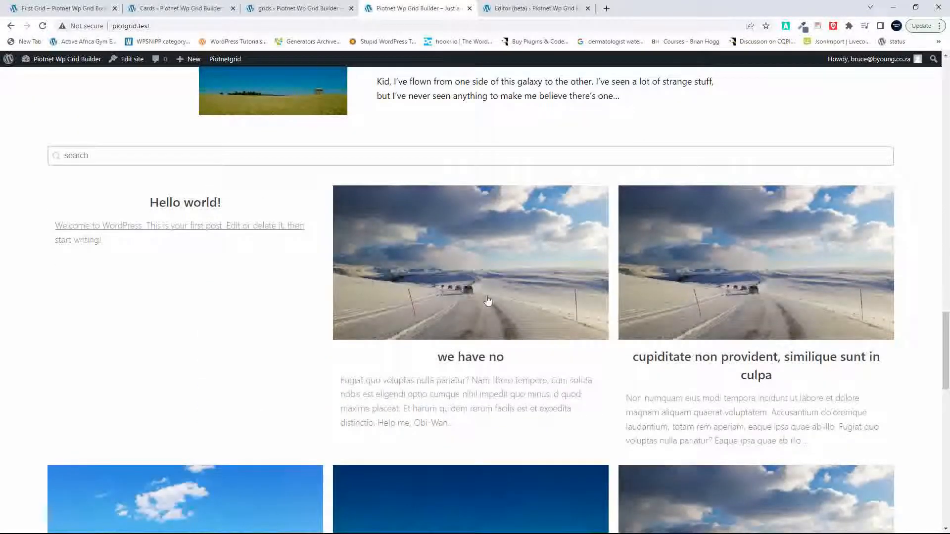
scroll(312, 306, up, 3)
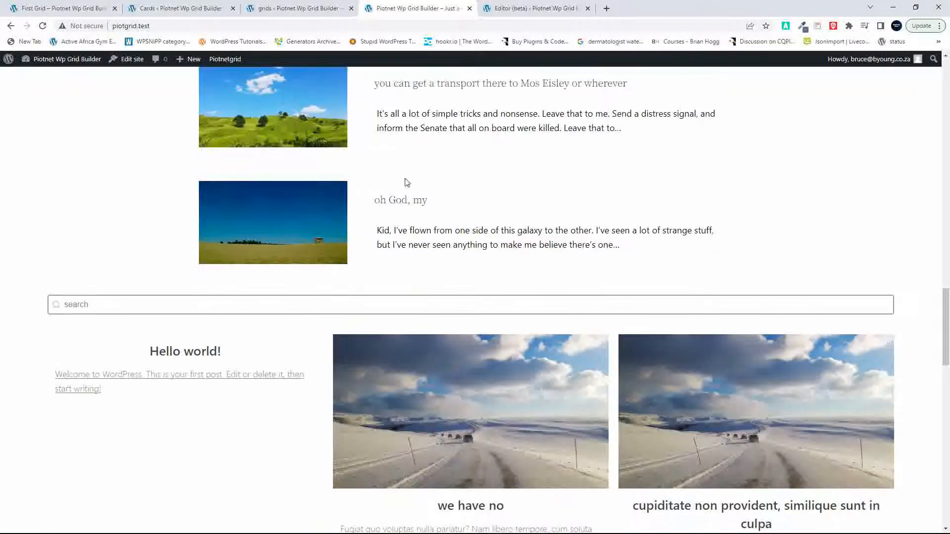
Step: Create a new Gridbuilder WP card and name it Horizontal
click(186, 7)
click(300, 8)
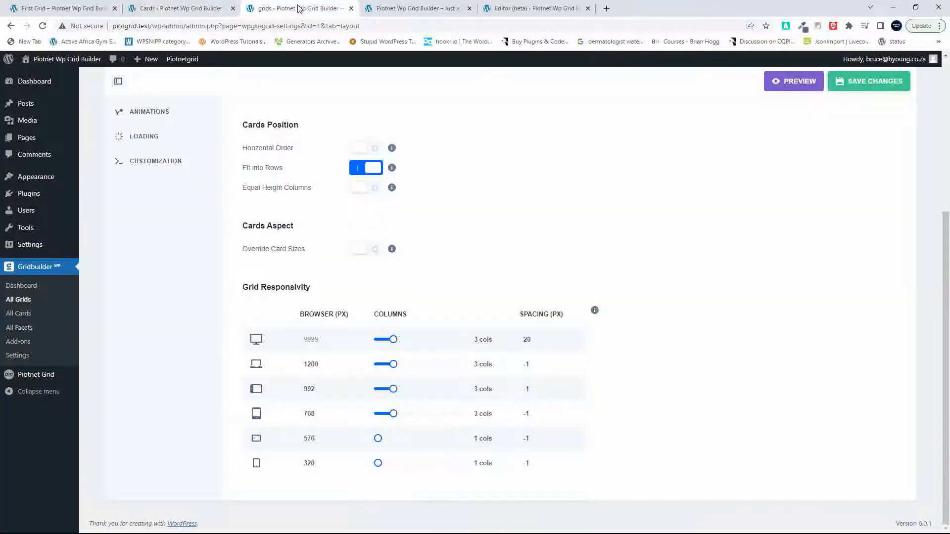
scroll(581, 296, up, 5)
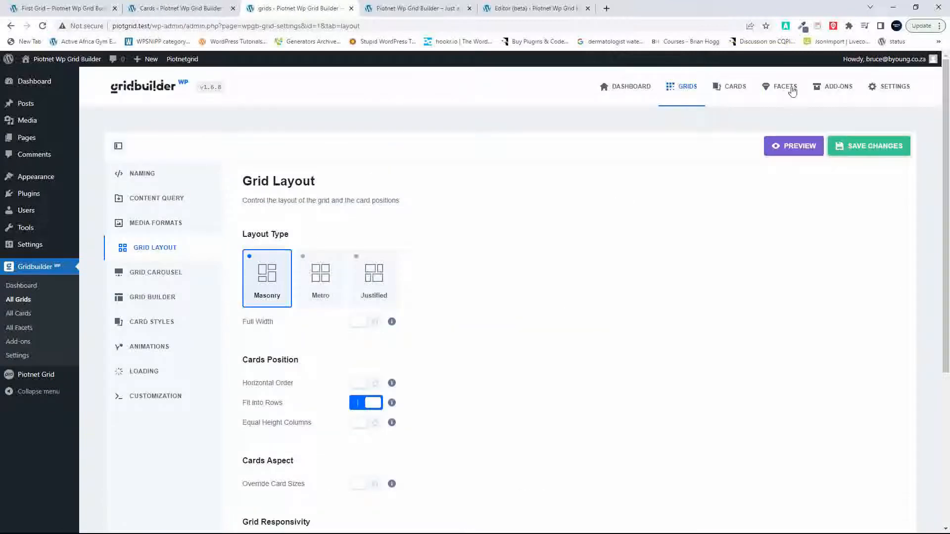
click(732, 92)
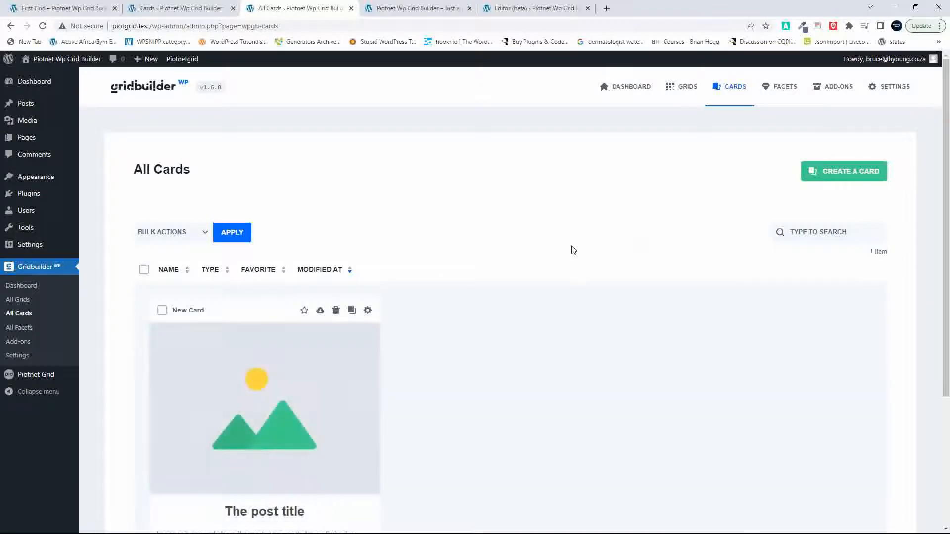
click(831, 172)
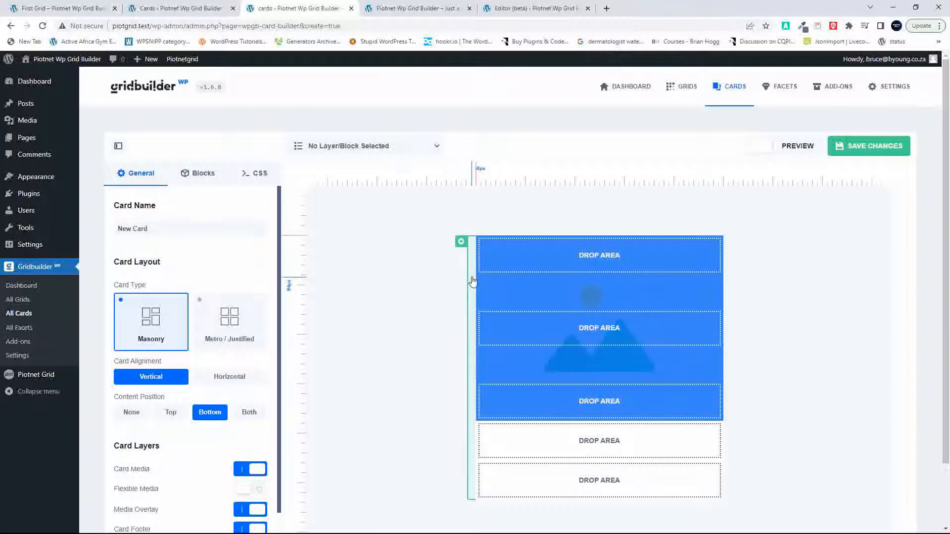
double_click(147, 233)
key(BackSpace)
text(H)
Step: Set the card alignment to Horizontal and the media width to 30%
click(227, 382)
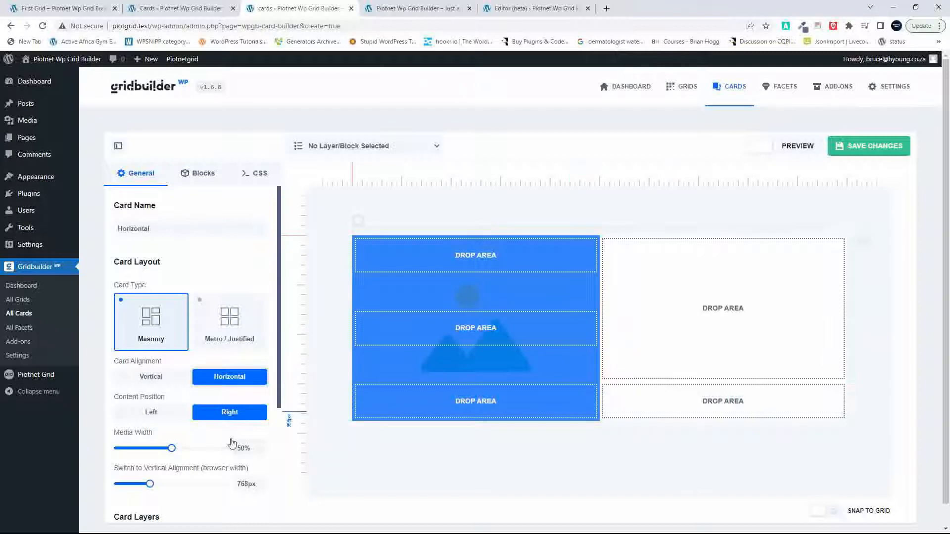
drag(172, 448, 147, 454)
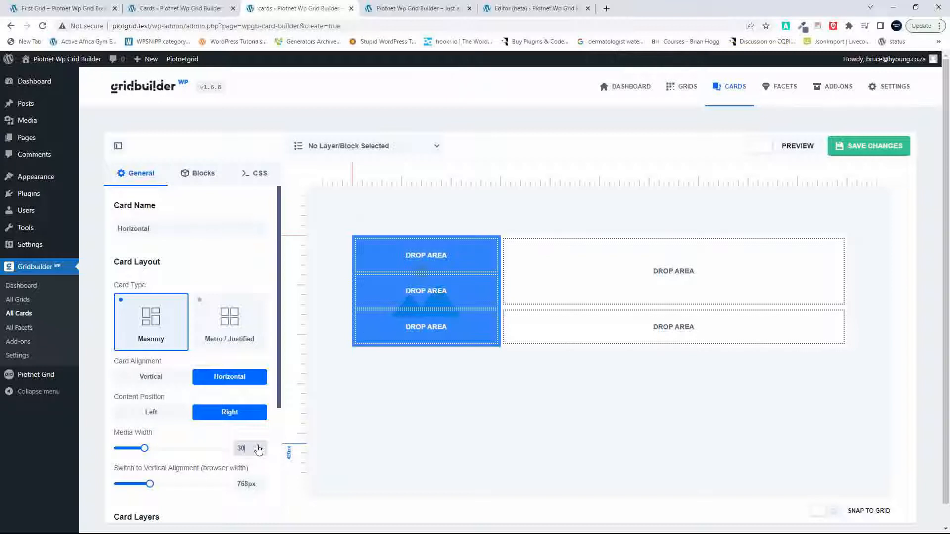
click(674, 273)
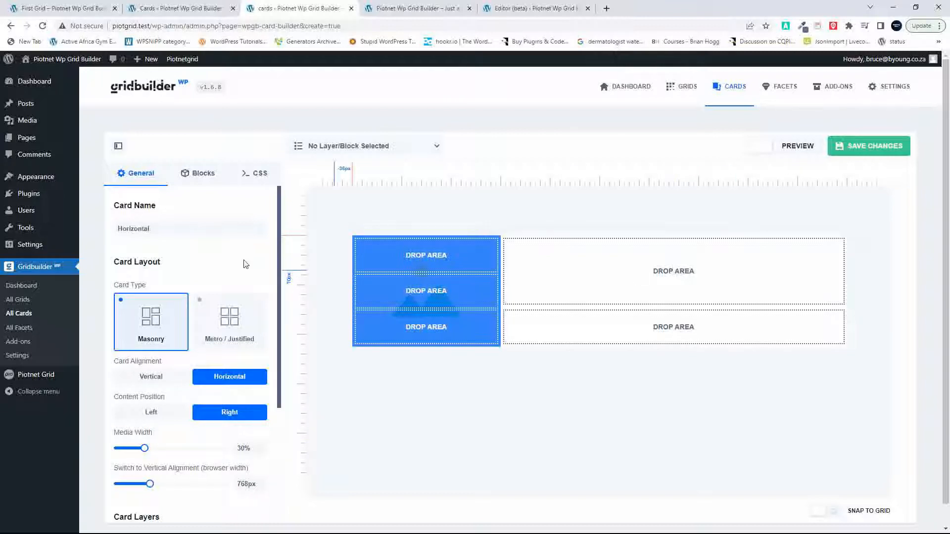
Step: Add a post Title block and place it in the upper content area beside the card media
click(204, 174)
click(134, 291)
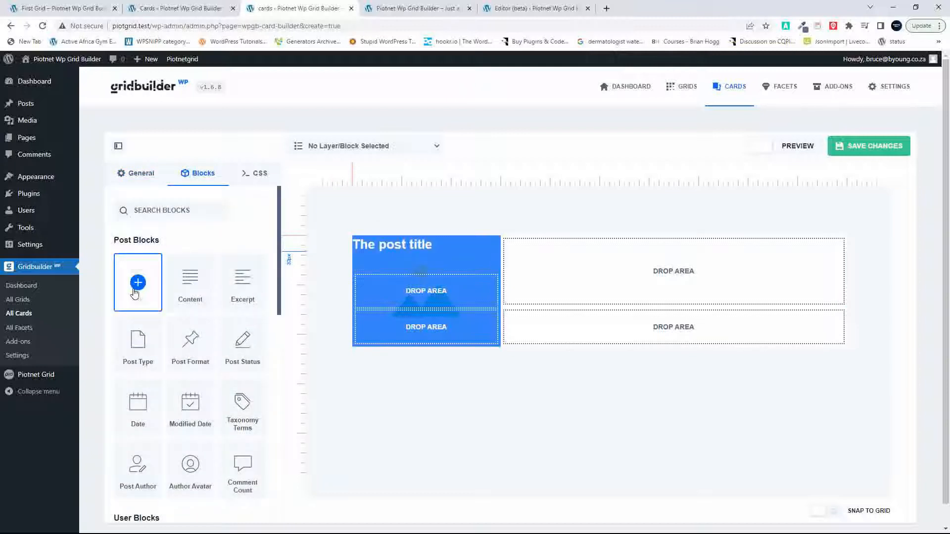
drag(387, 240, 600, 290)
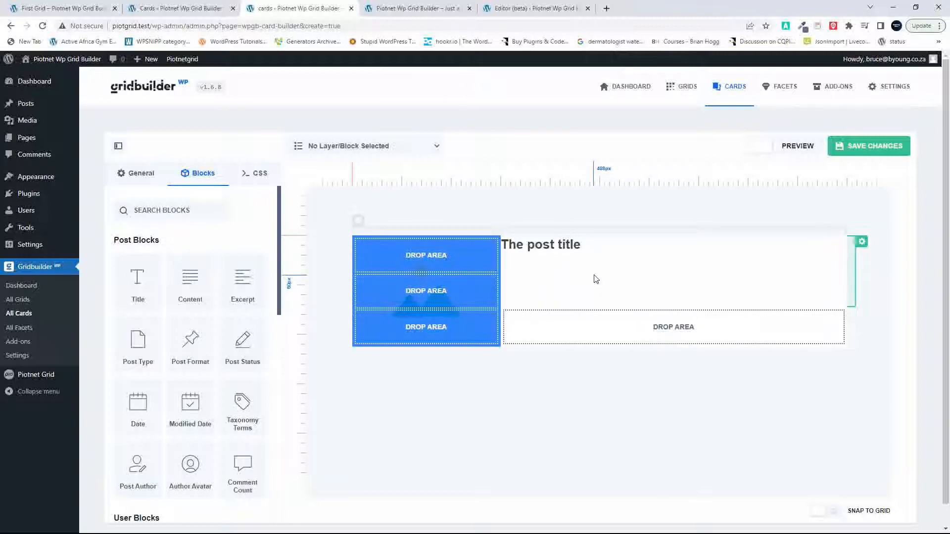
mouse_move(191, 287)
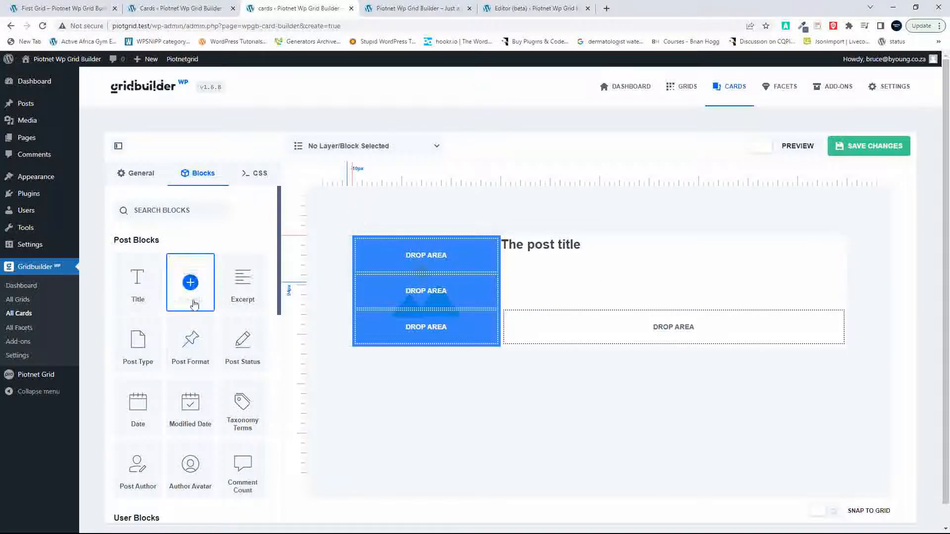
click(138, 282)
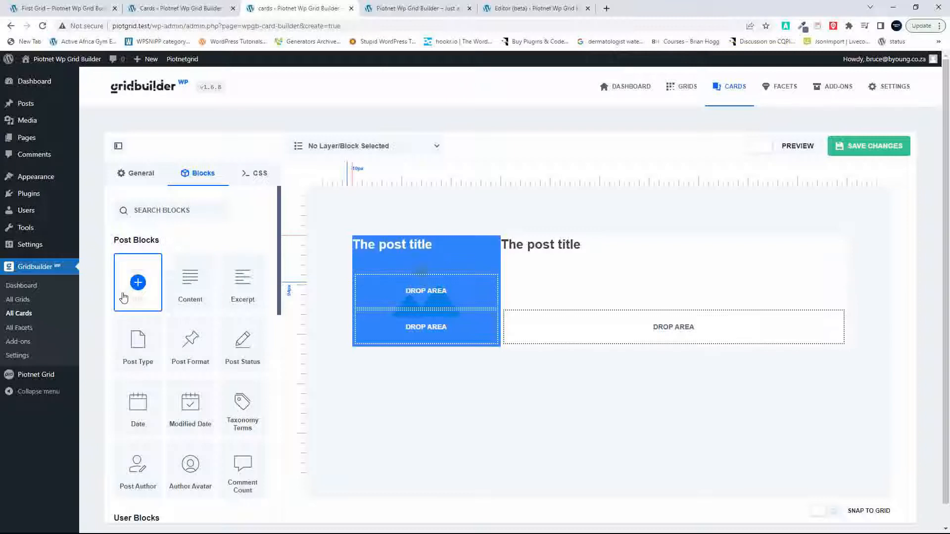
click(391, 244)
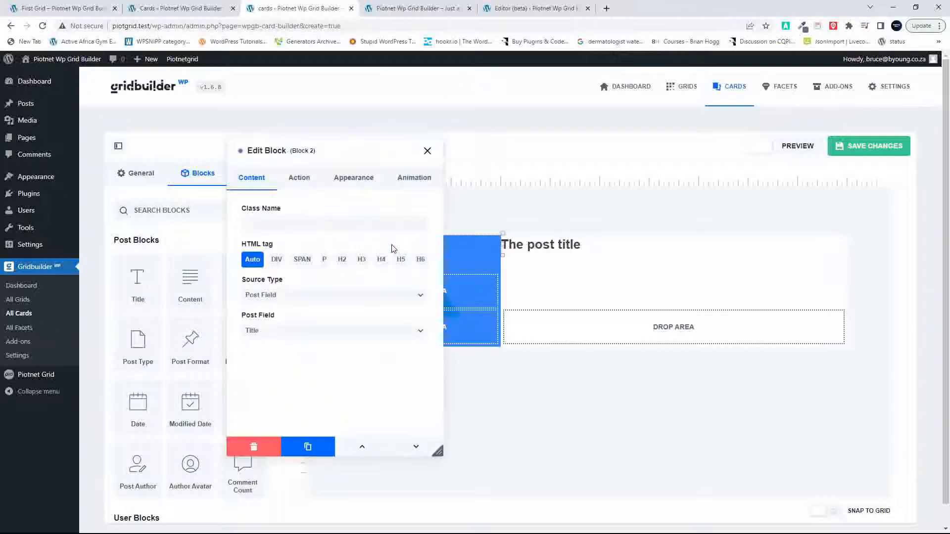
click(256, 446)
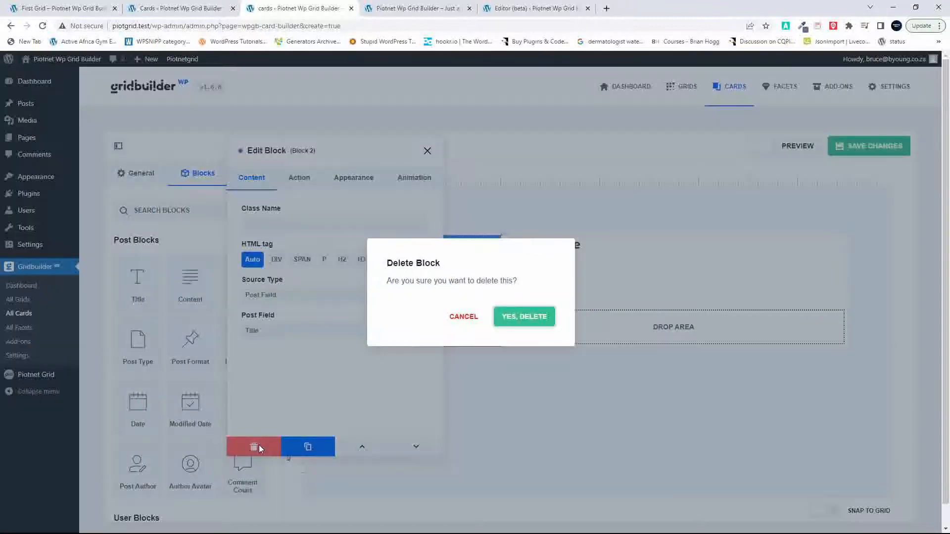
click(523, 324)
Step: Set the post title block's padding to 15px on all four sides and close its settings
click(604, 252)
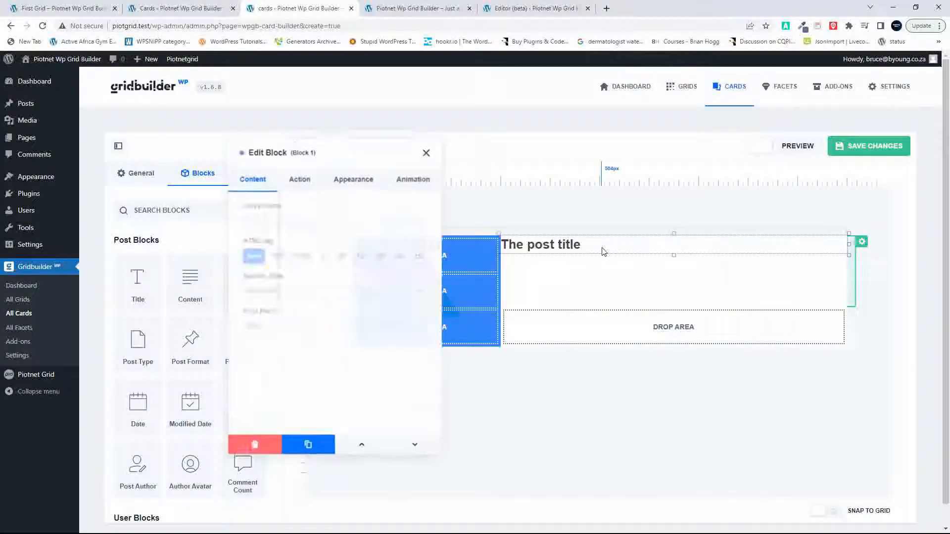
click(359, 186)
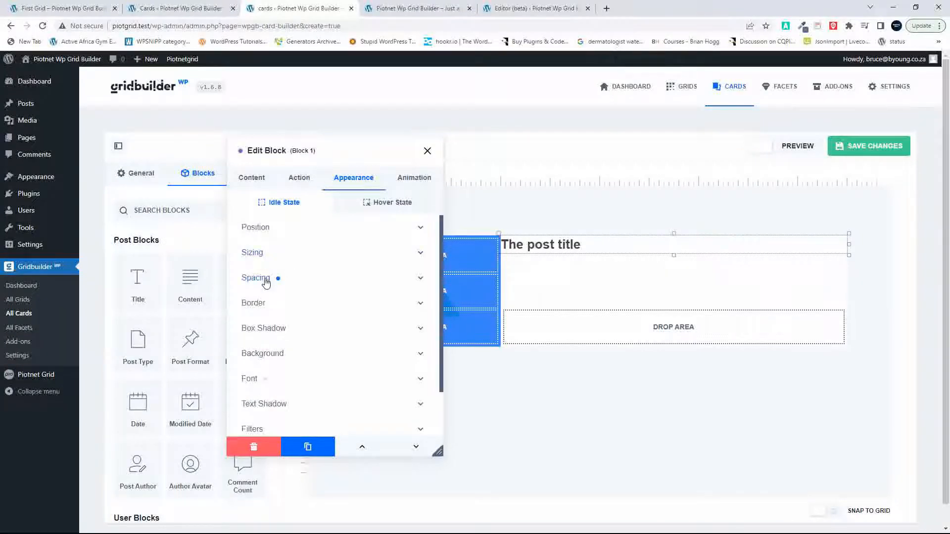
click(266, 281)
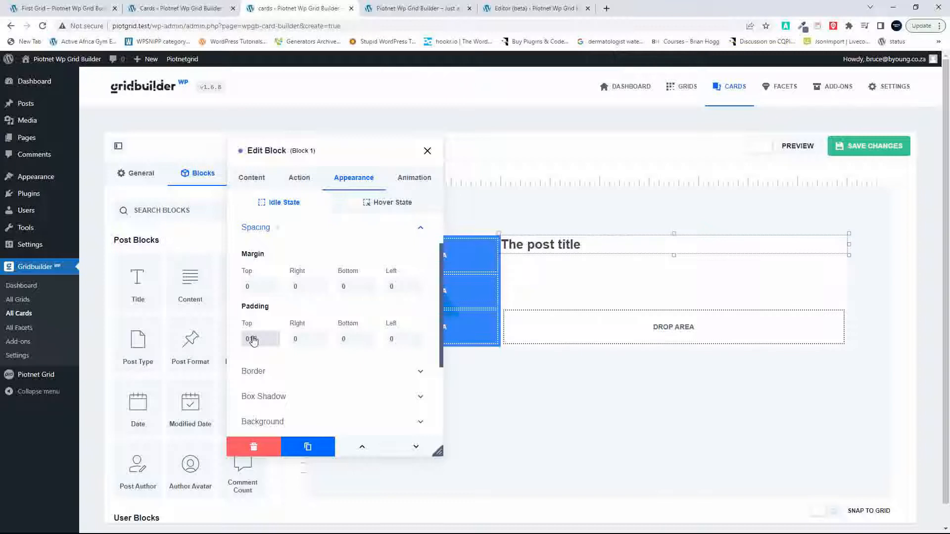
click(253, 340)
text(15px)
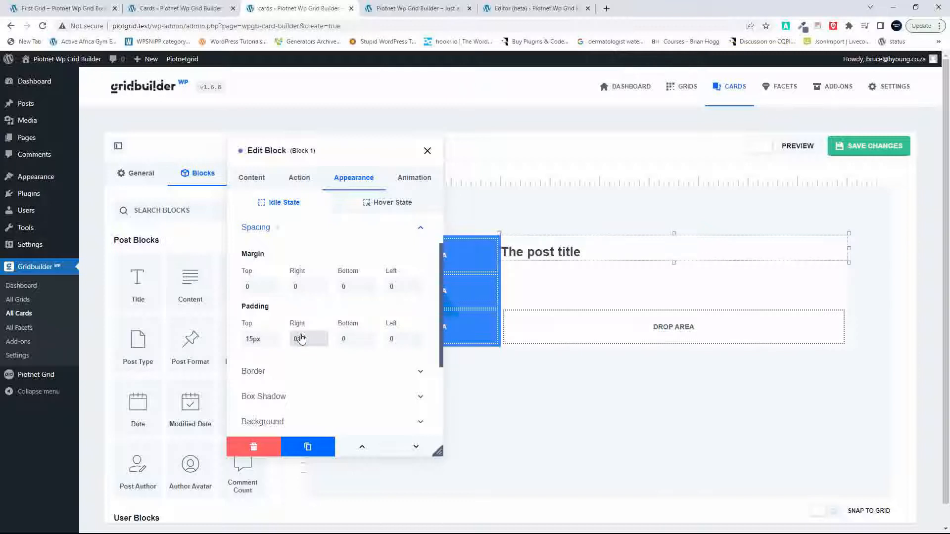
text(15px)
click(356, 341)
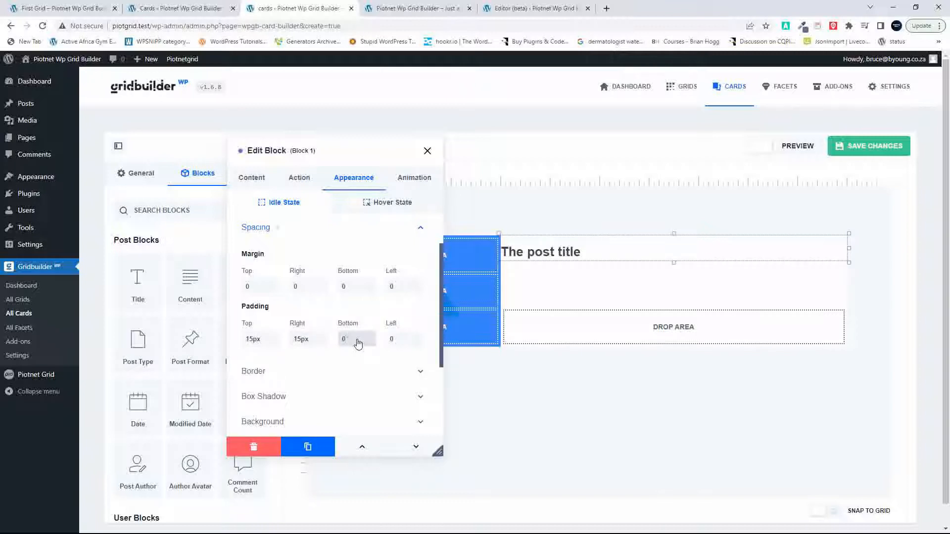
text(15px)
click(404, 341)
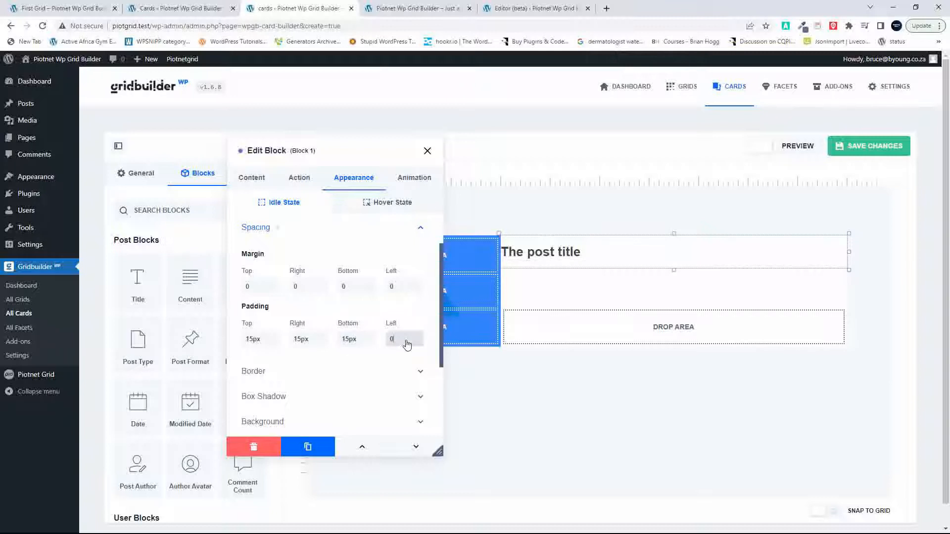
text(15px)
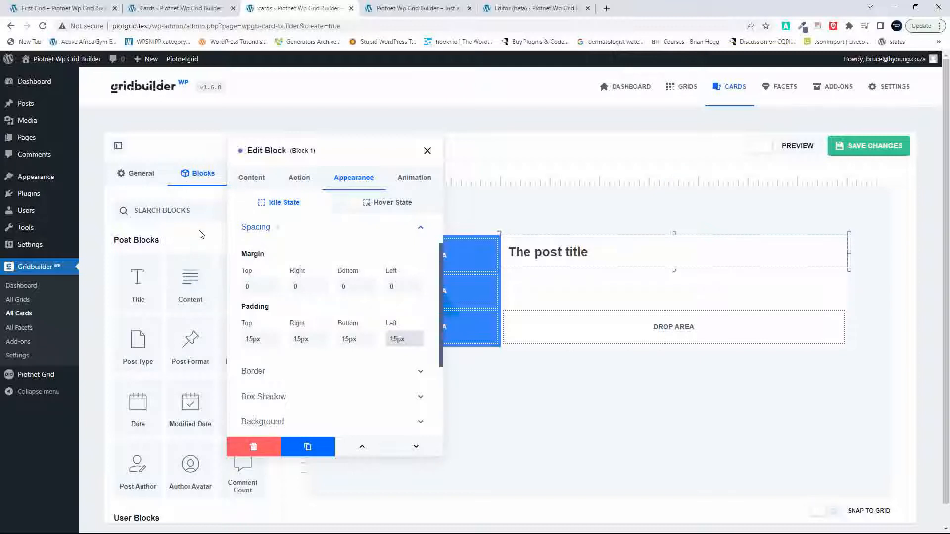
click(427, 151)
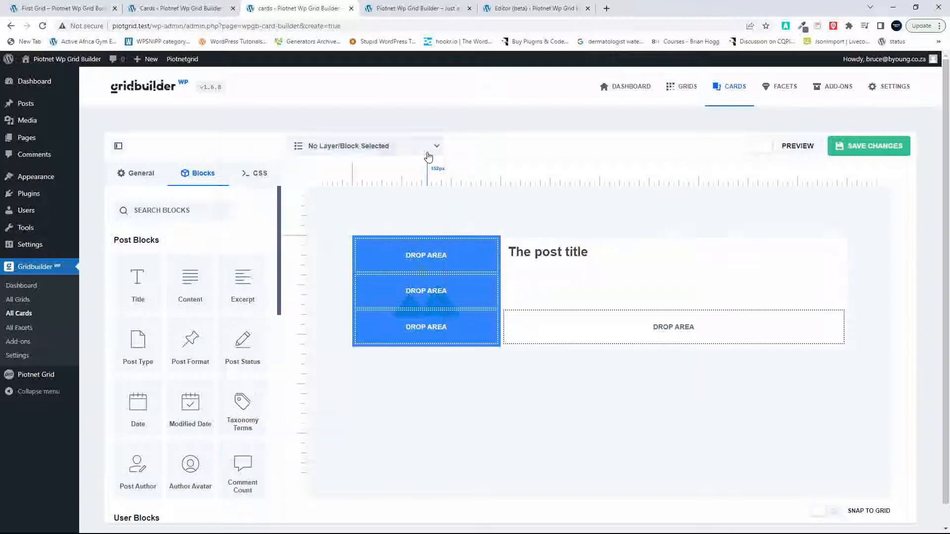
drag(242, 286, 322, 292)
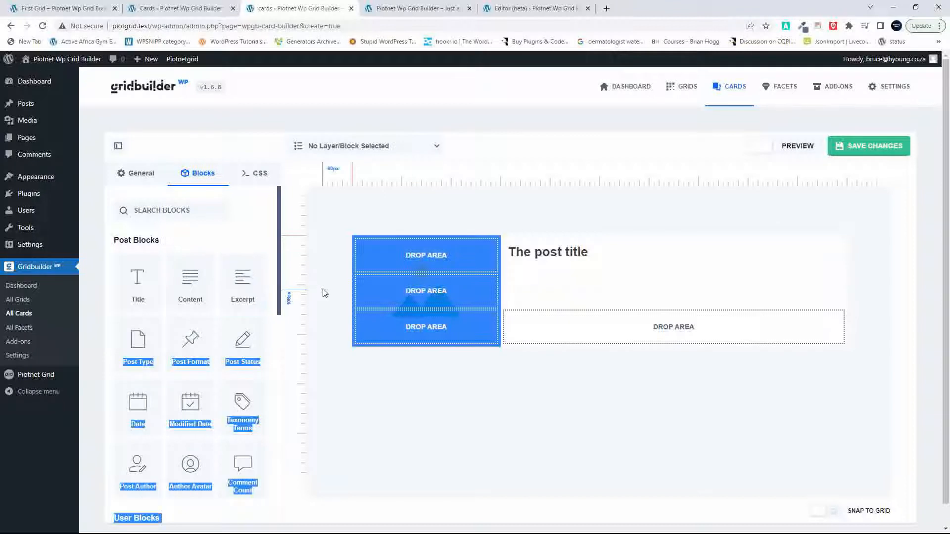
click(224, 303)
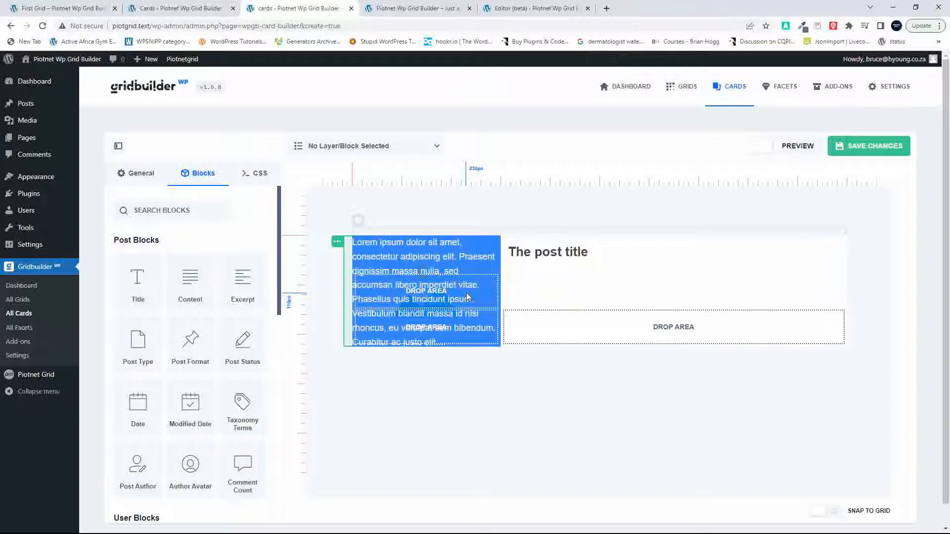
click(451, 251)
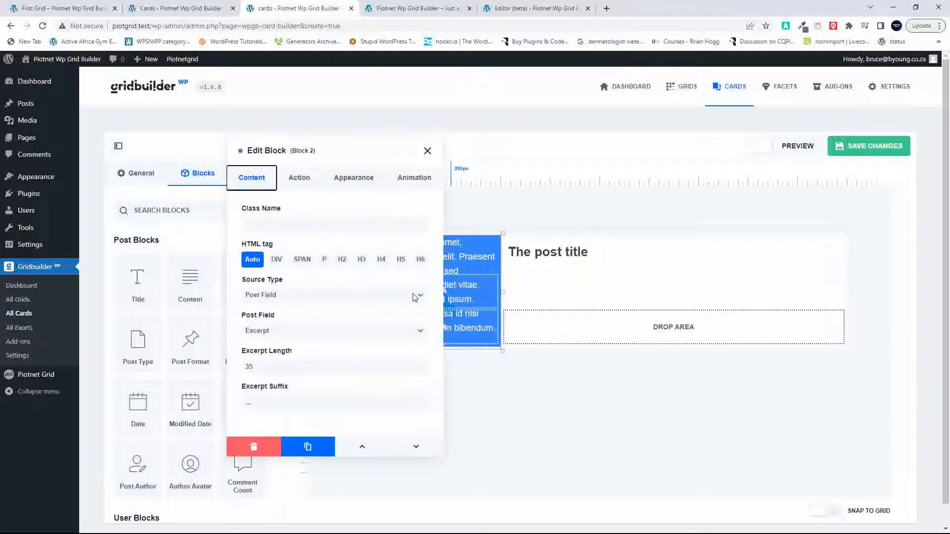
click(249, 447)
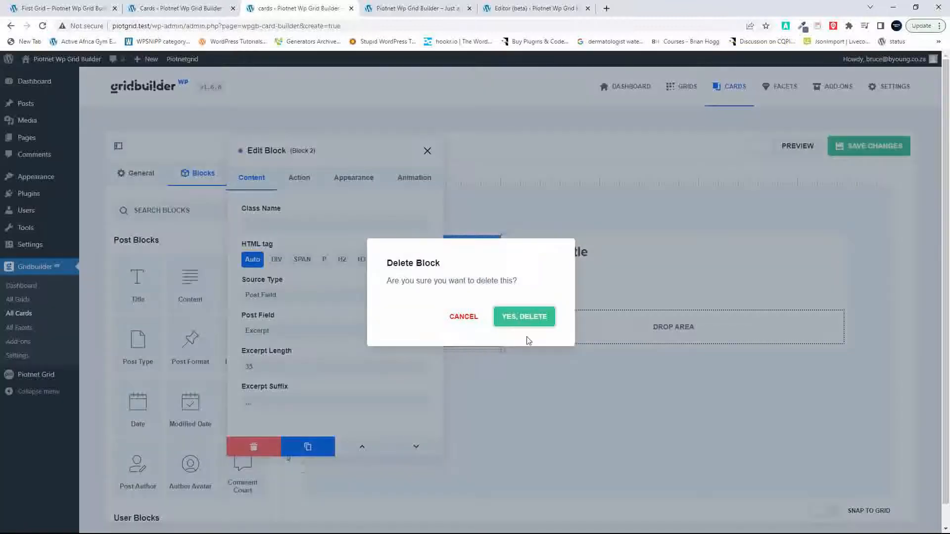
click(526, 321)
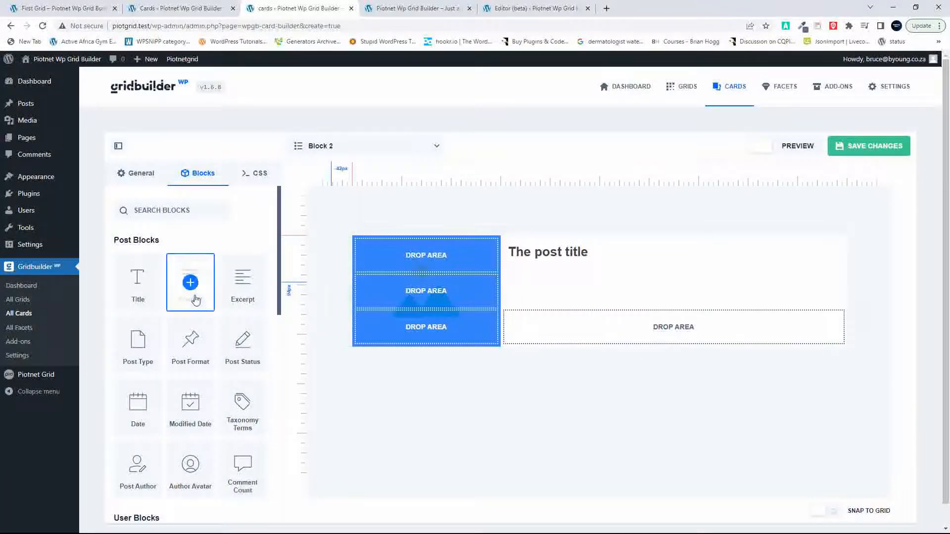
Step: Add an Excerpt block directly below the post title, beside the media, and set its HTML tag to P
drag(243, 283, 591, 312)
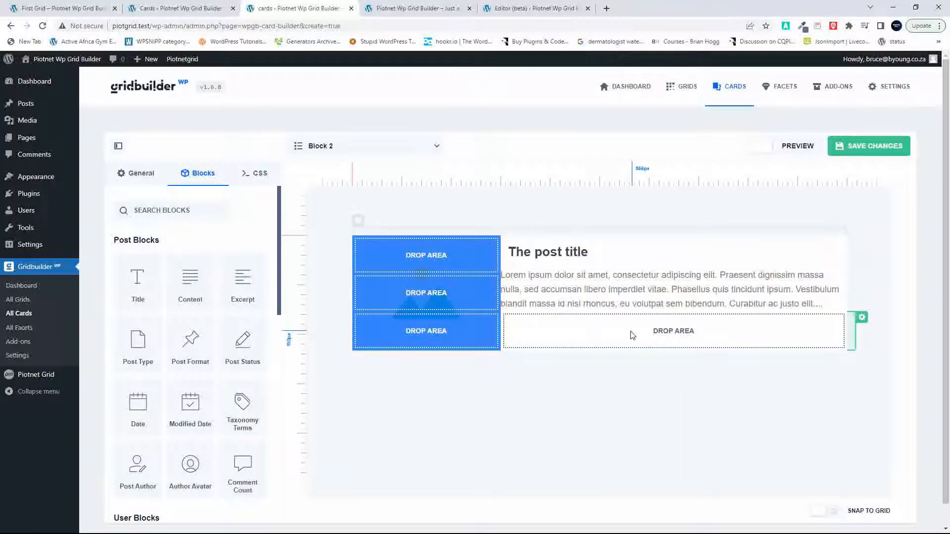
click(588, 289)
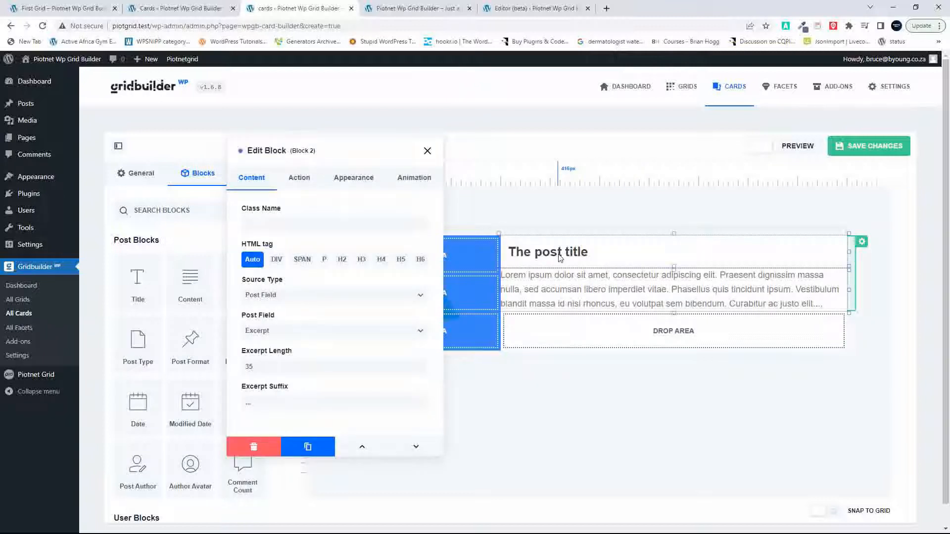
click(324, 260)
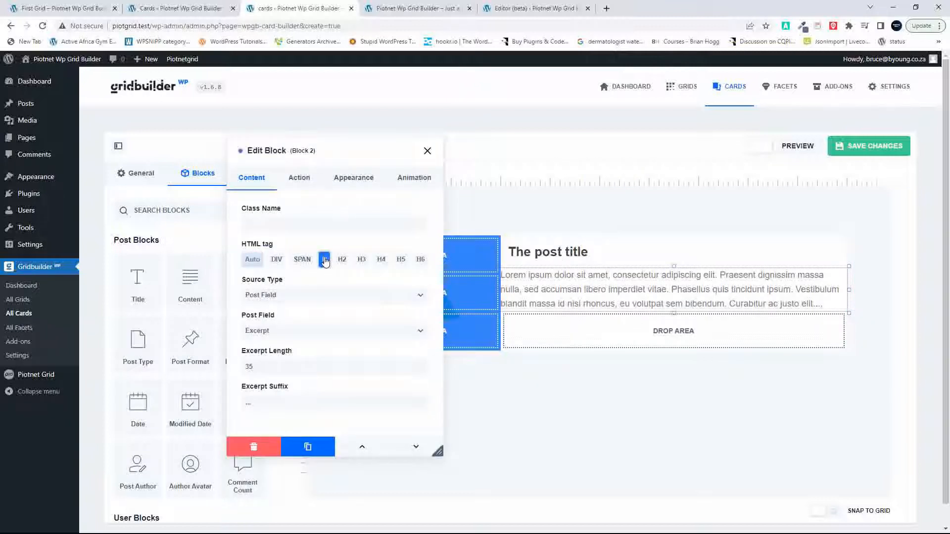
Step: Set the excerpt block's padding to 15px on all four sides and close its settings
click(352, 186)
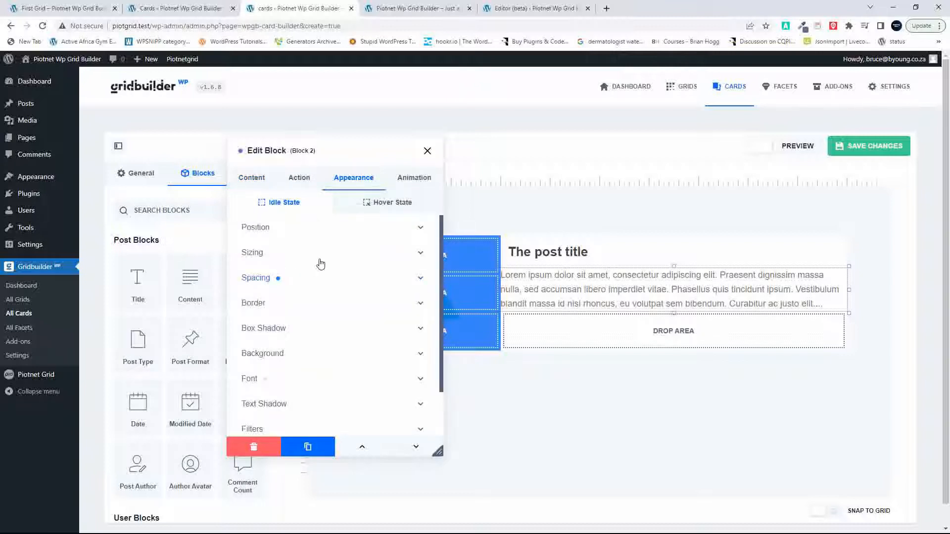
click(421, 280)
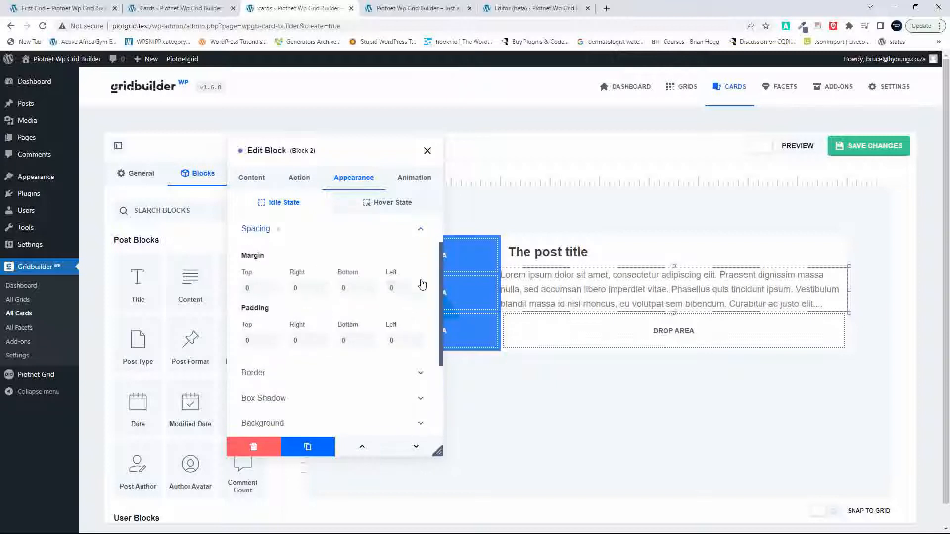
click(258, 343)
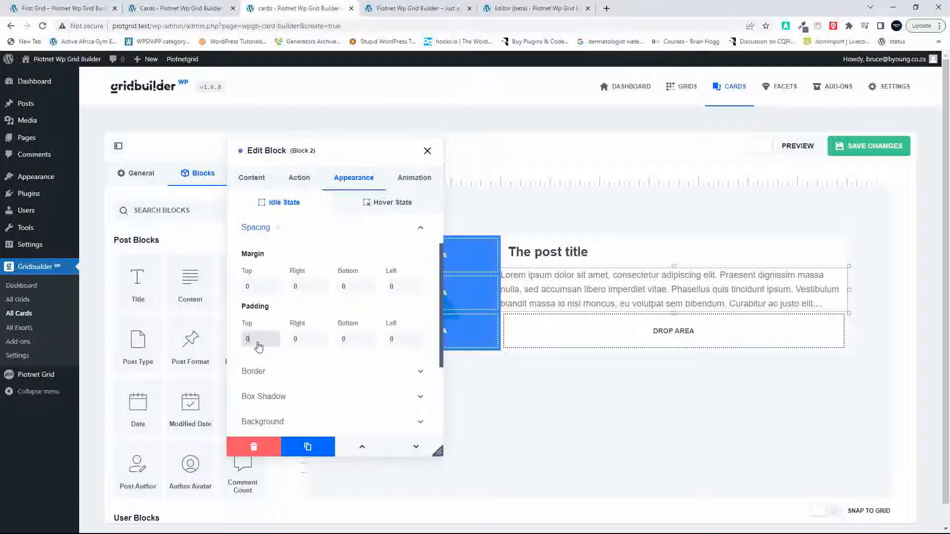
click(308, 342)
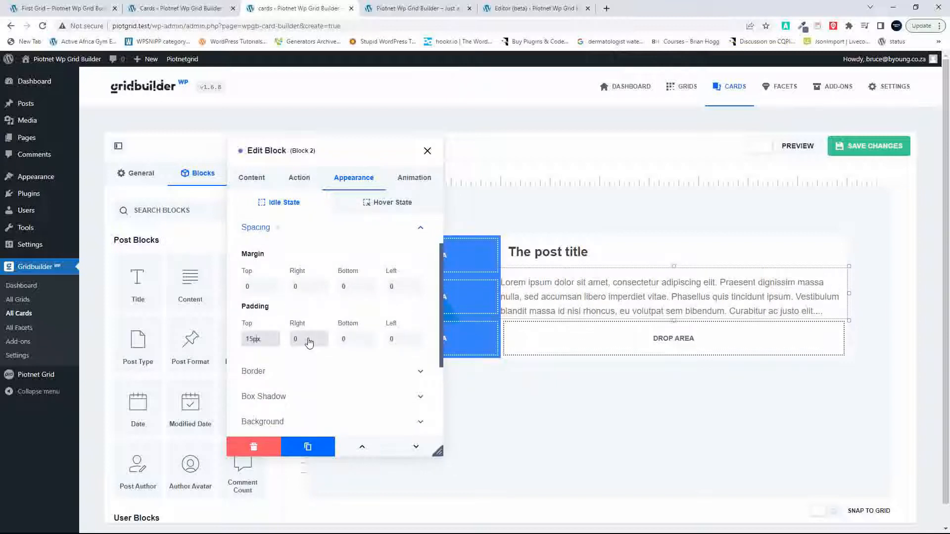
text(15)
click(359, 342)
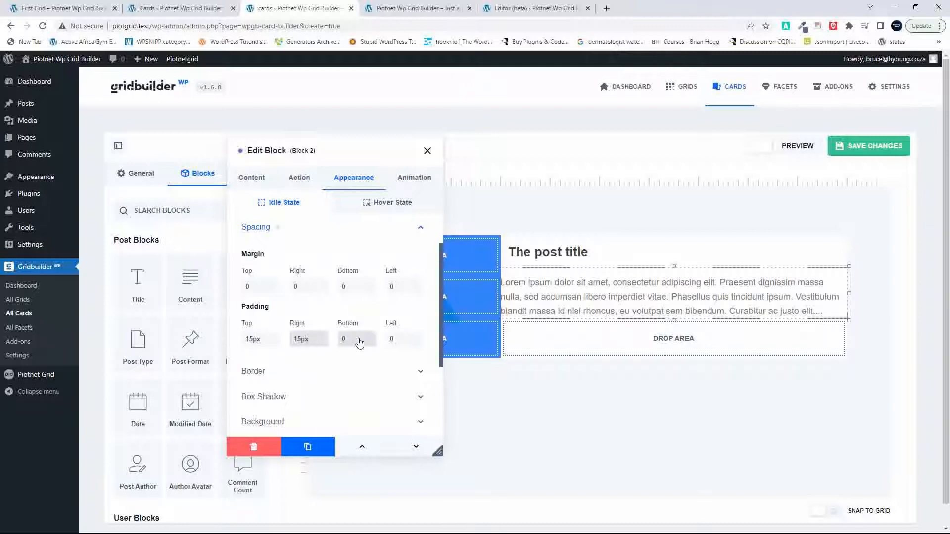
click(402, 338)
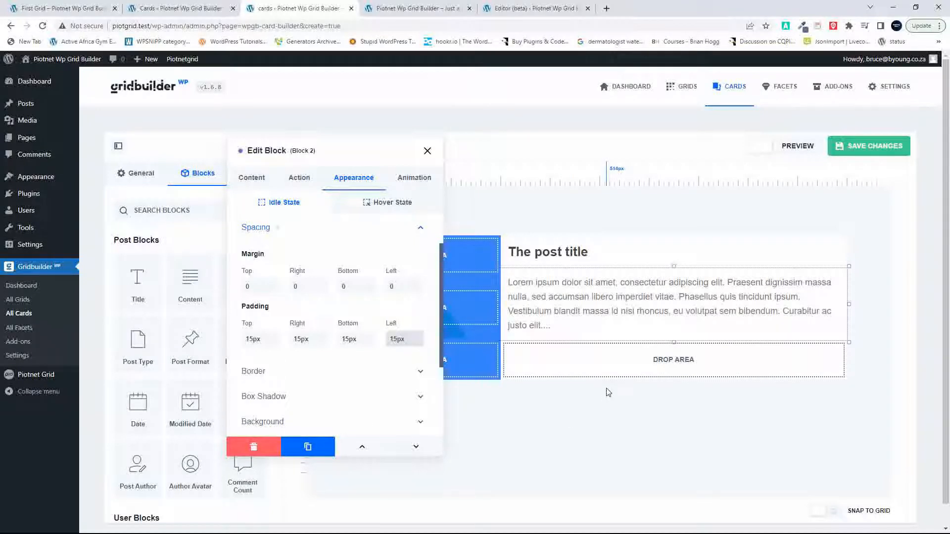
click(427, 152)
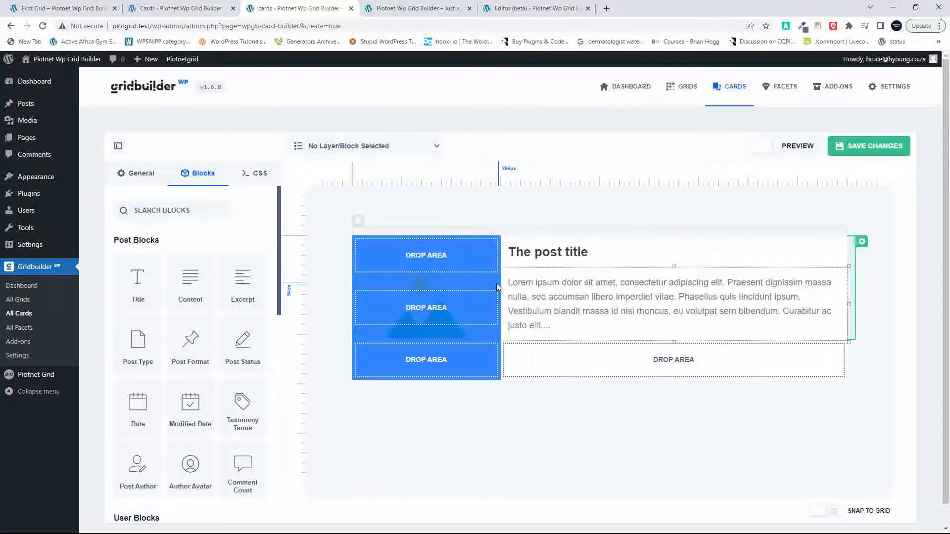
Step: Save the Horizontal card, preview it without the drop areas, and save it again
click(865, 151)
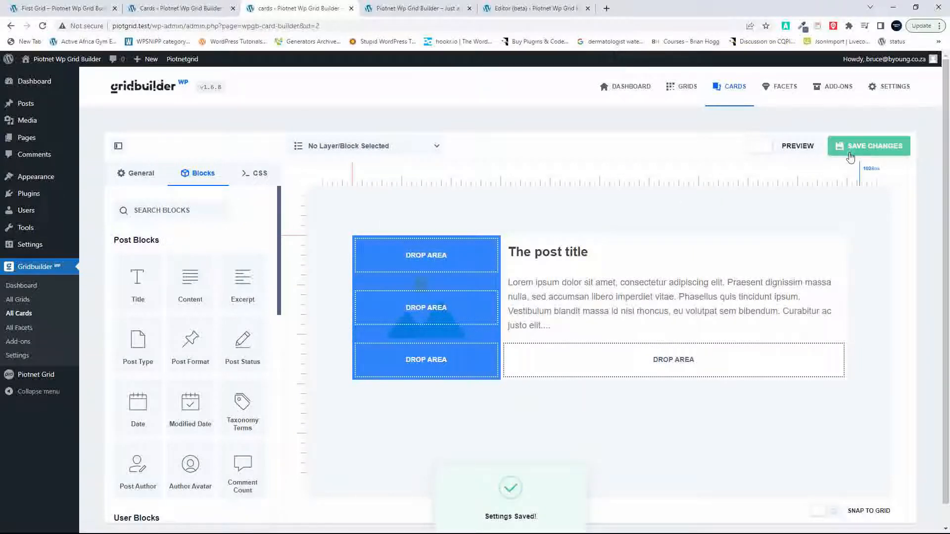
click(789, 149)
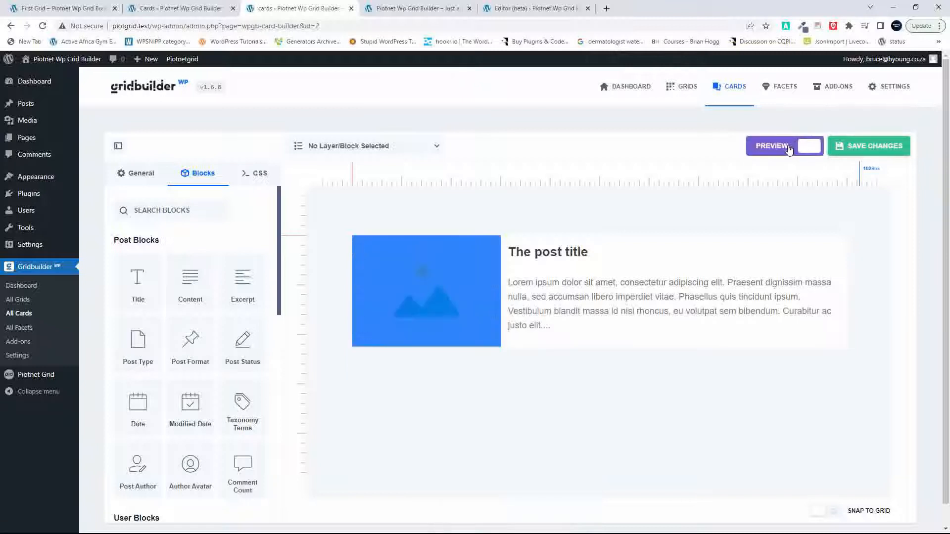
click(789, 150)
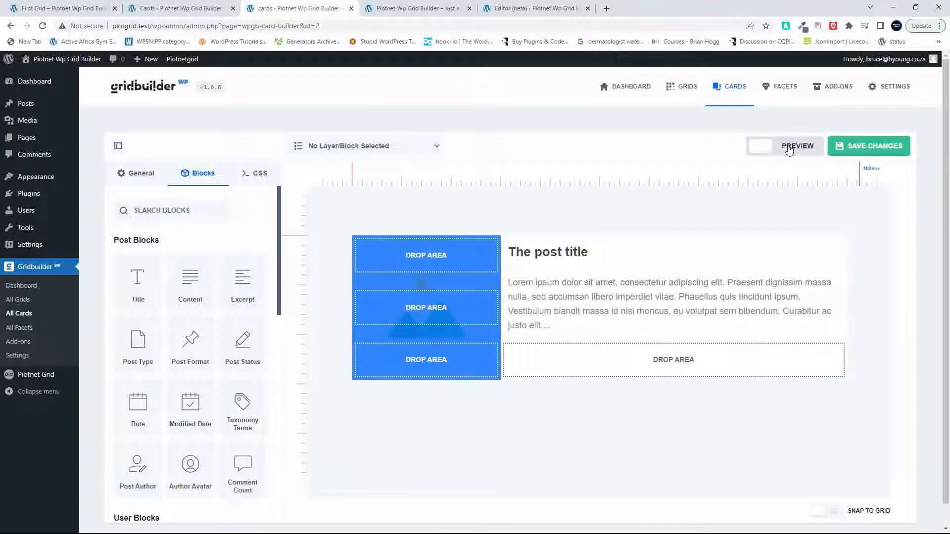
click(789, 150)
click(789, 149)
click(863, 152)
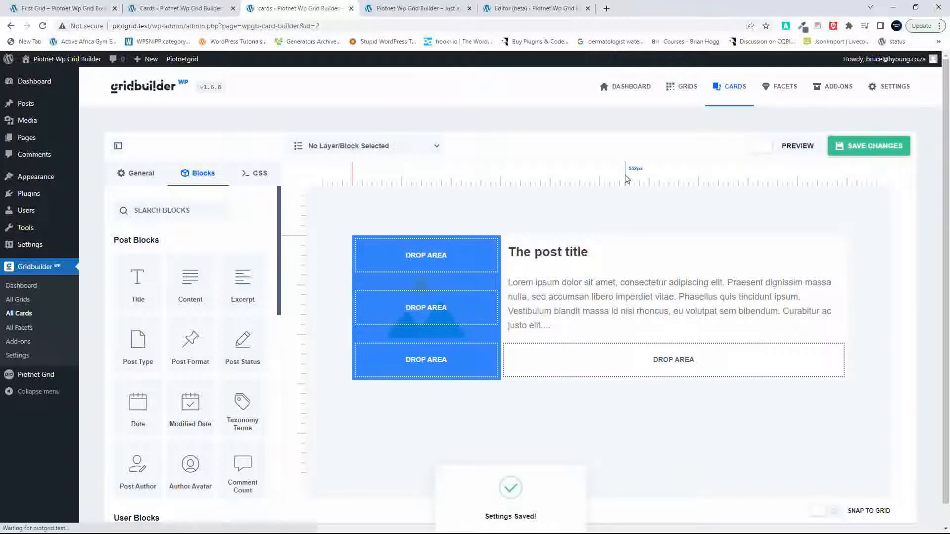
Step: Assign the Horizontal card as the existing grid's default card and its Posts card, and save the grid
click(686, 91)
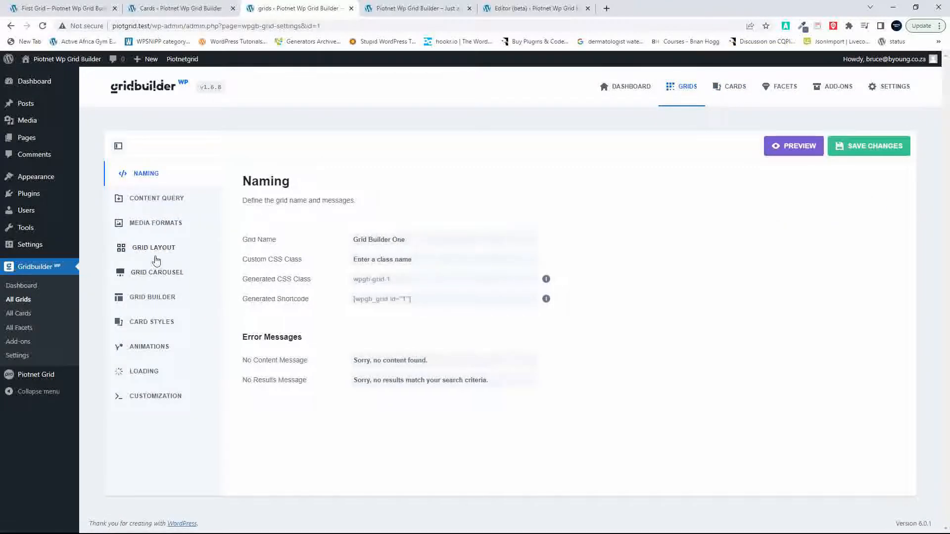
click(158, 248)
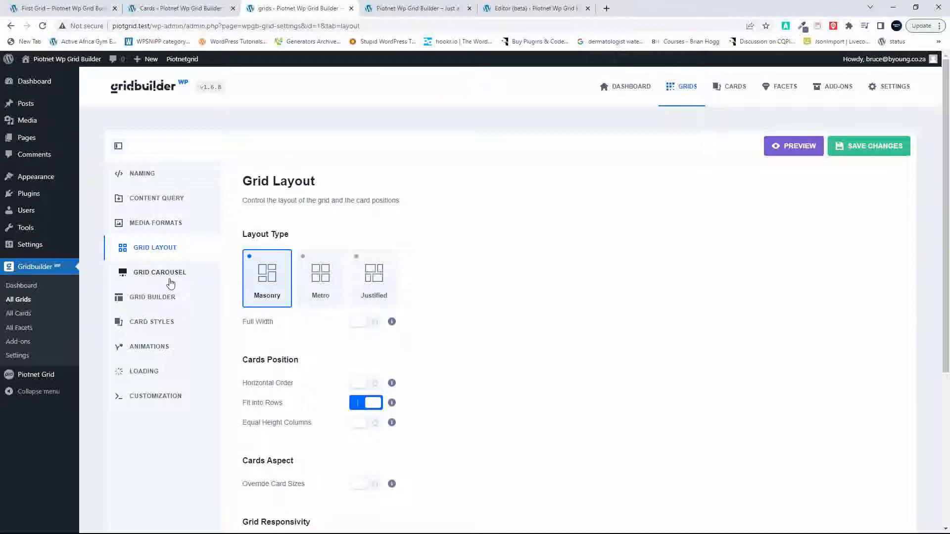
click(154, 323)
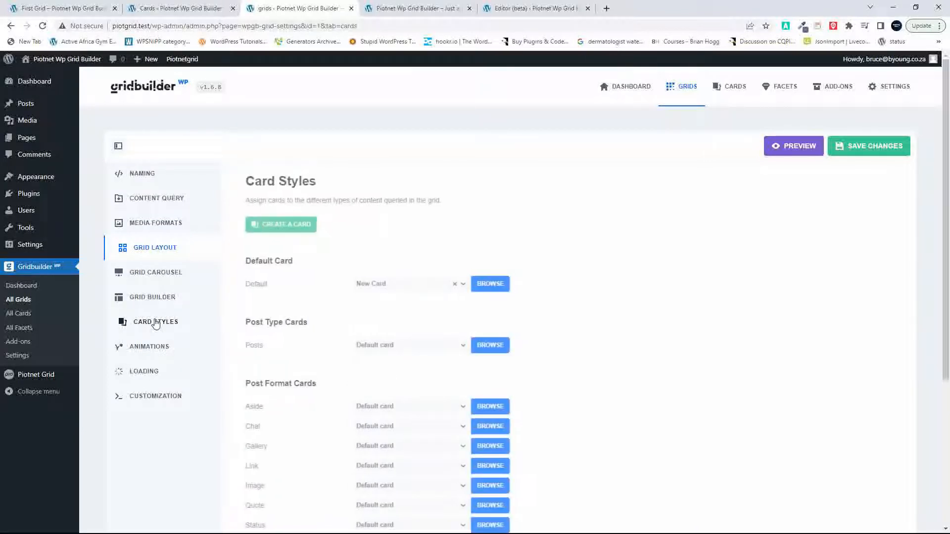
click(485, 284)
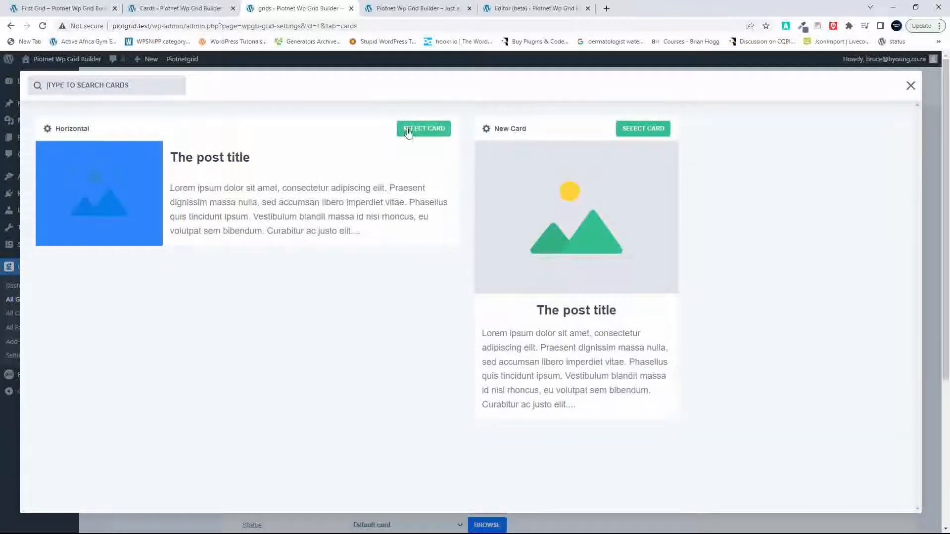
click(408, 131)
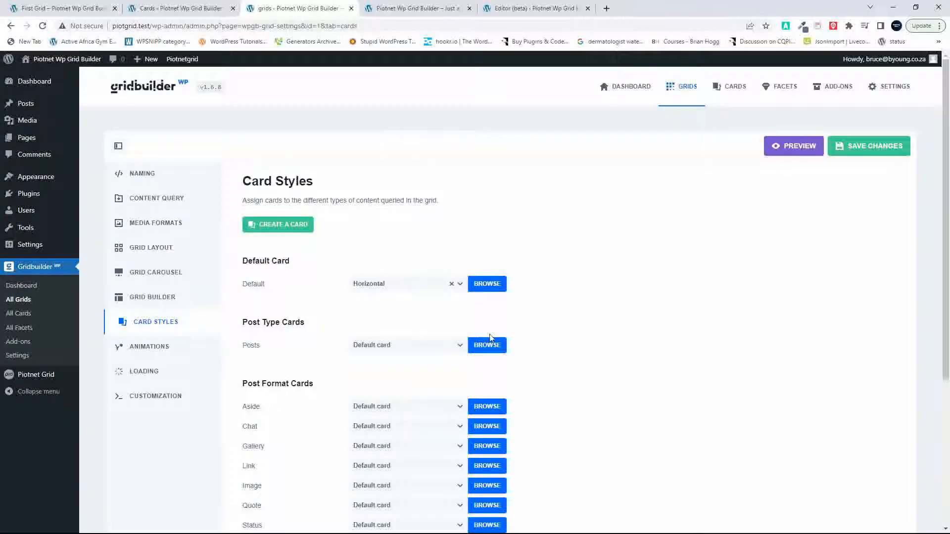
click(486, 345)
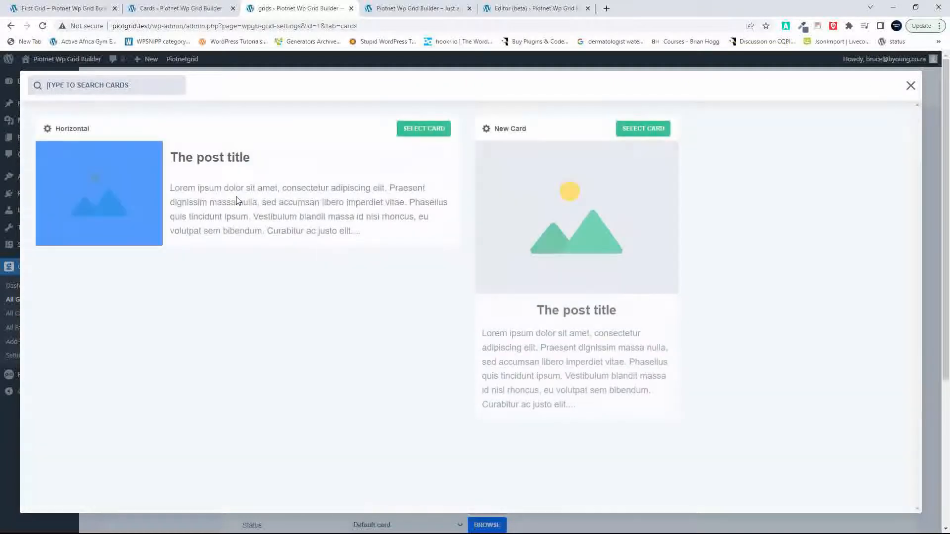
click(416, 132)
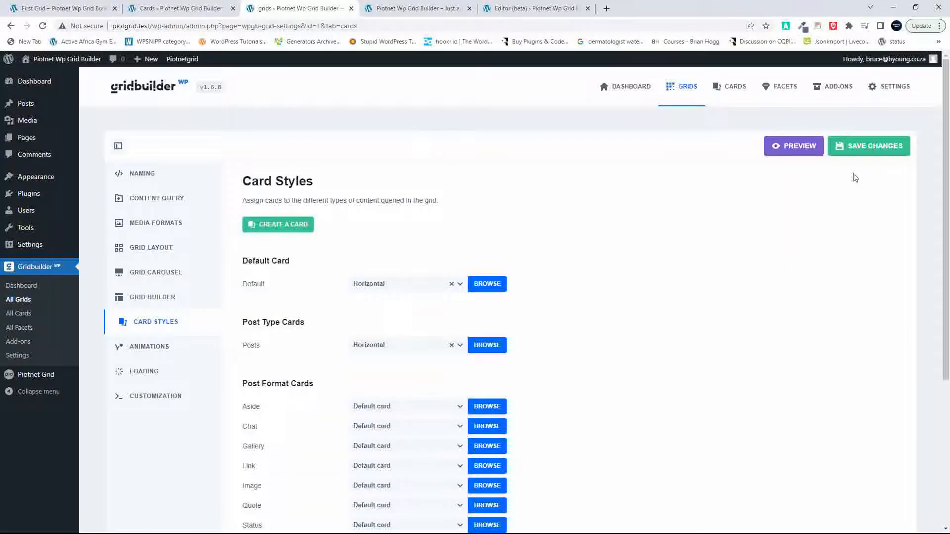
click(882, 147)
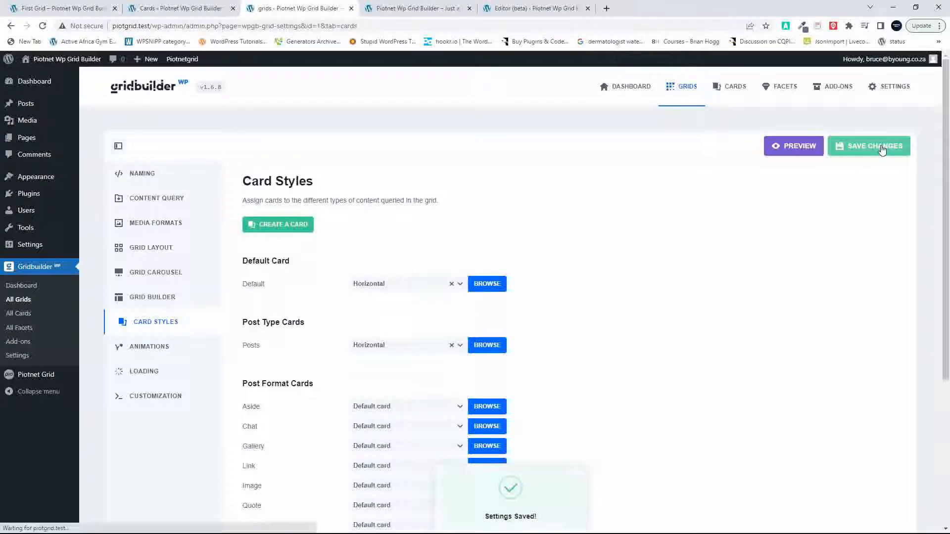
Step: Reload the site's front page and examine how the Gridbuilder grid displays the Horizontal cards
click(438, 6)
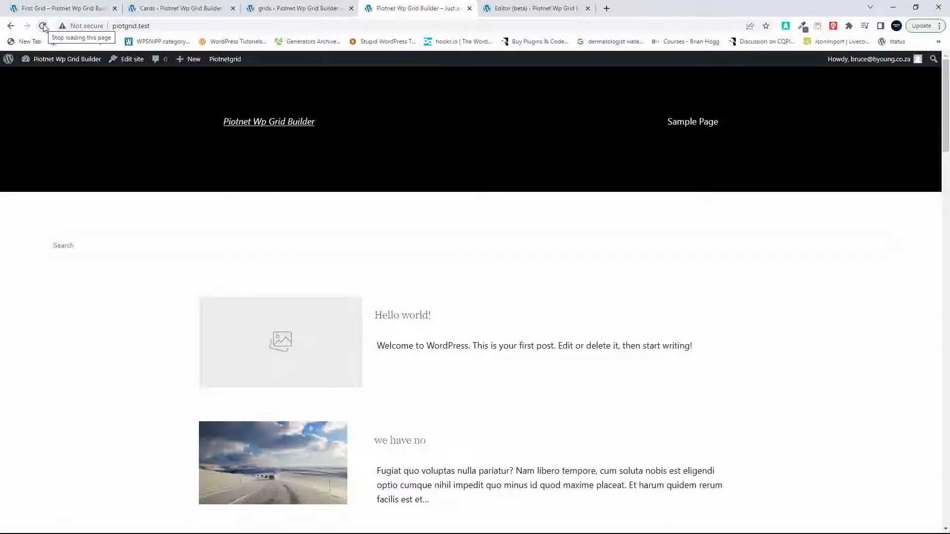
scroll(293, 269, down, 20)
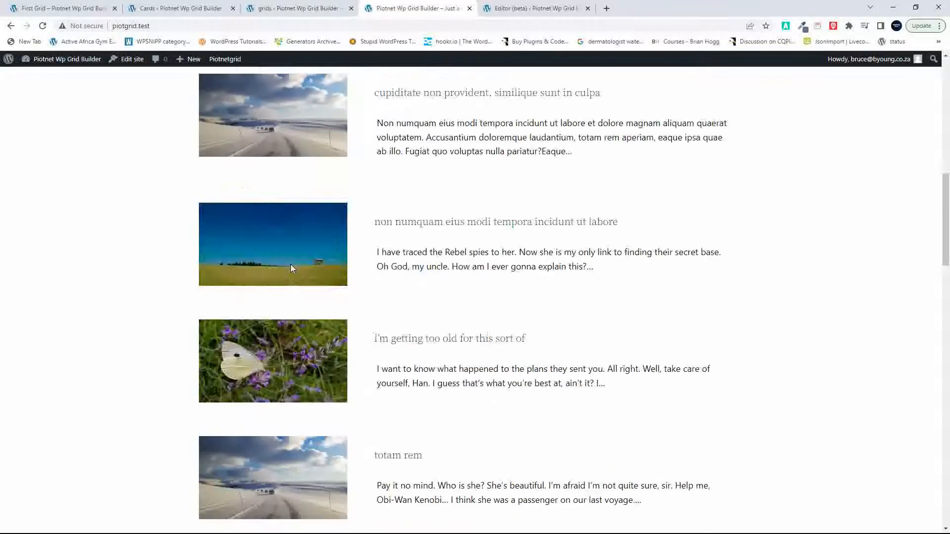
scroll(292, 269, down, 1)
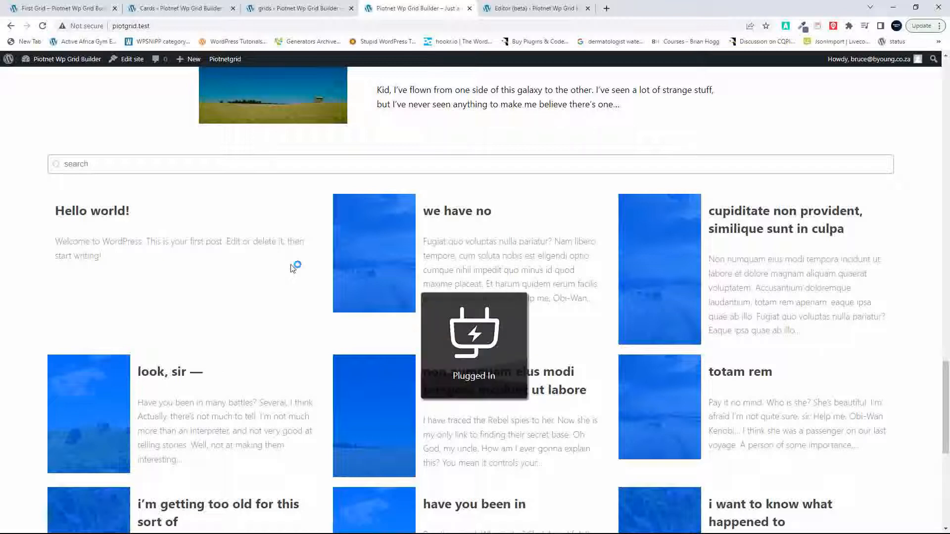
Step: Set the grid's layout to 1 column at every browser width and save the grid
click(282, 8)
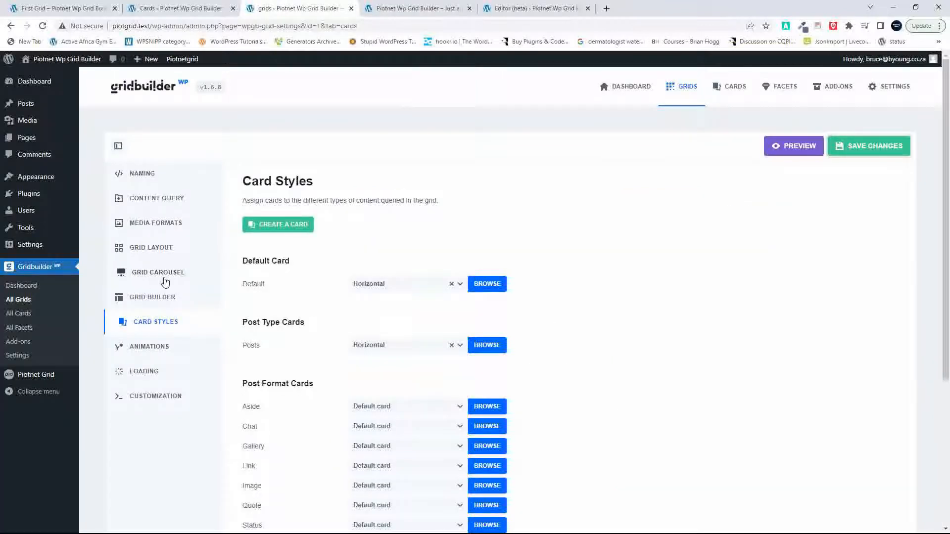
click(168, 297)
scroll(512, 373, down, 6)
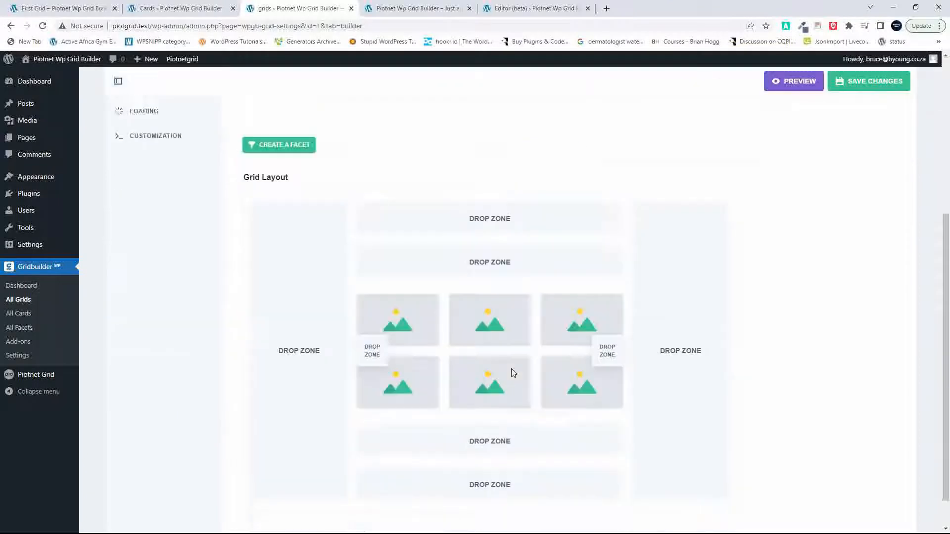
scroll(512, 373, up, 6)
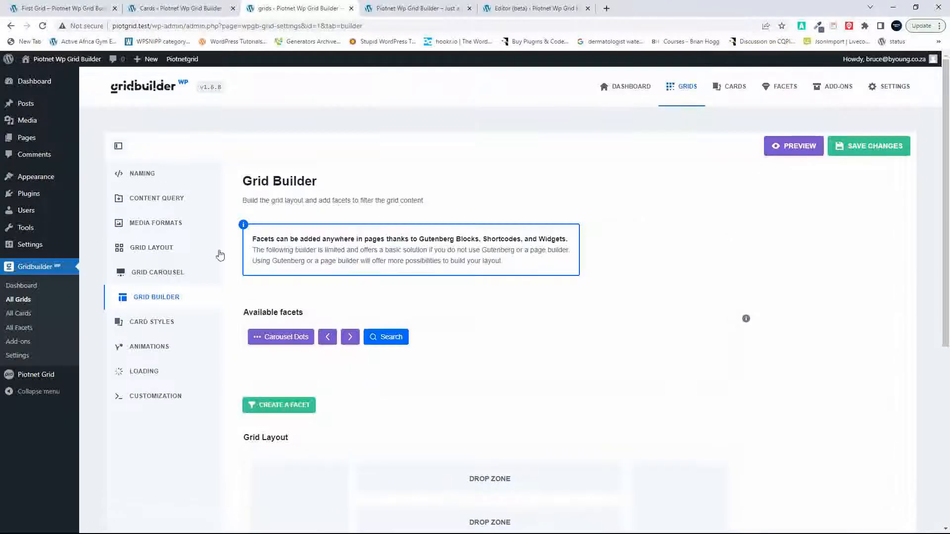
click(155, 249)
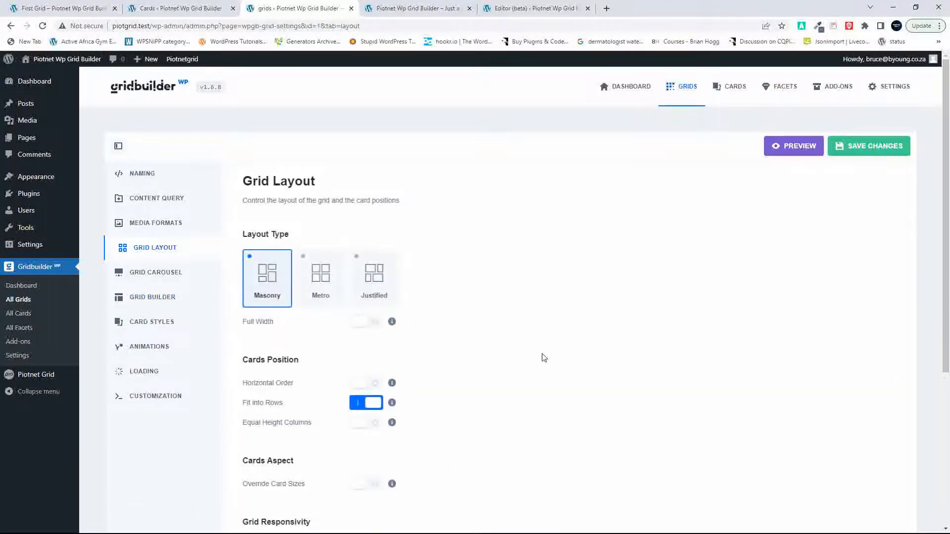
scroll(541, 356, down, 4)
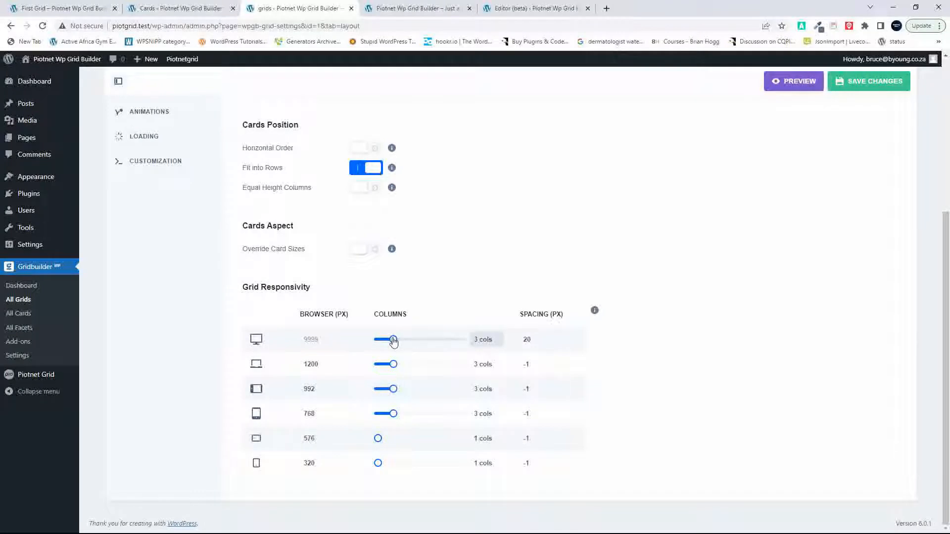
drag(394, 342, 350, 423)
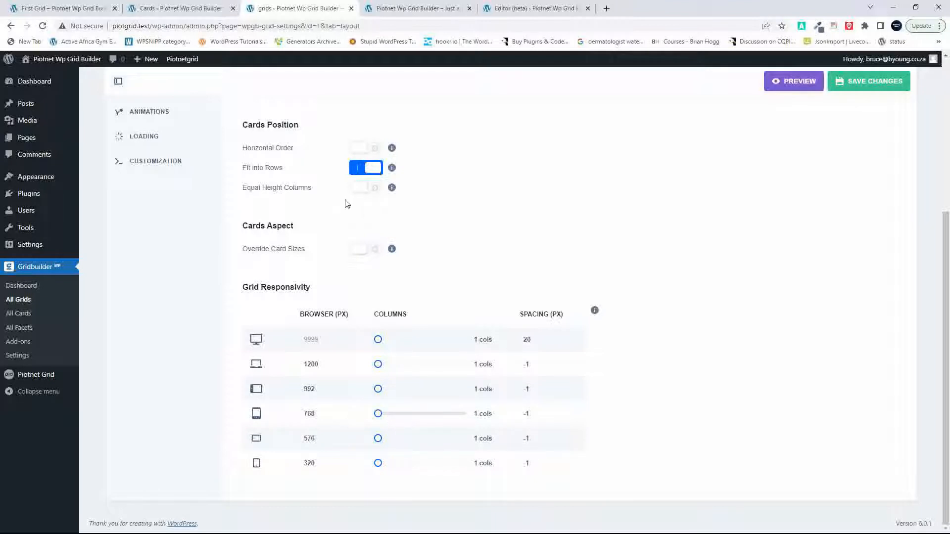
scroll(658, 181, up, 5)
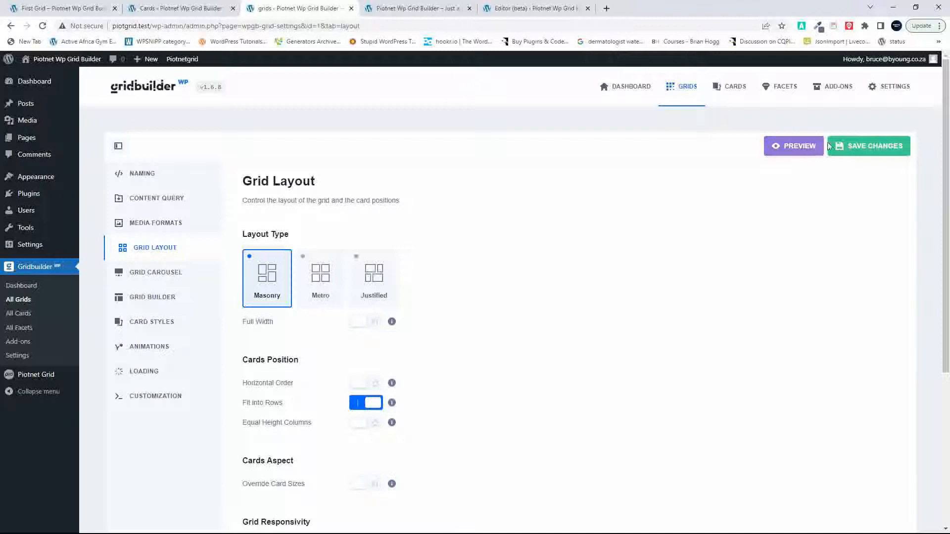
click(870, 147)
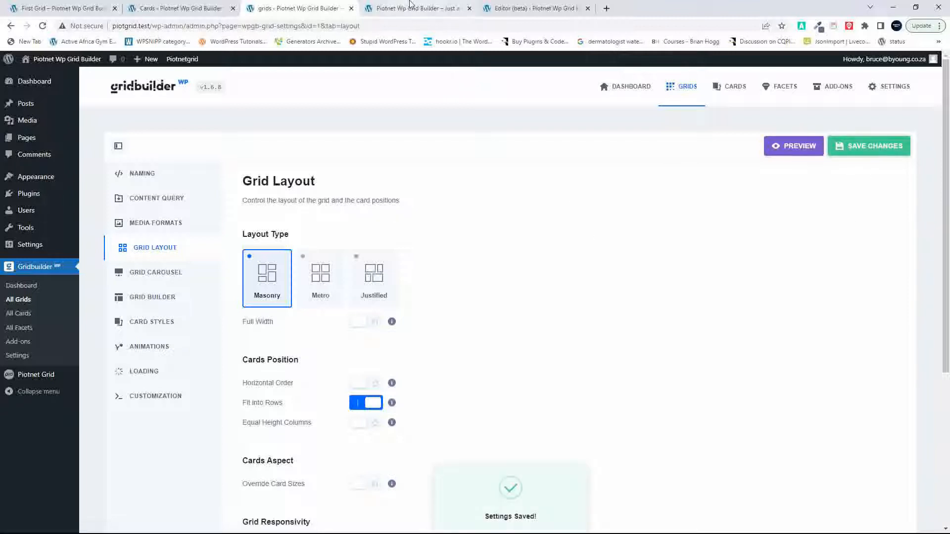
Step: Reload the front page and check the one-column Gridbuilder grid below the Piotnet grid
click(414, 6)
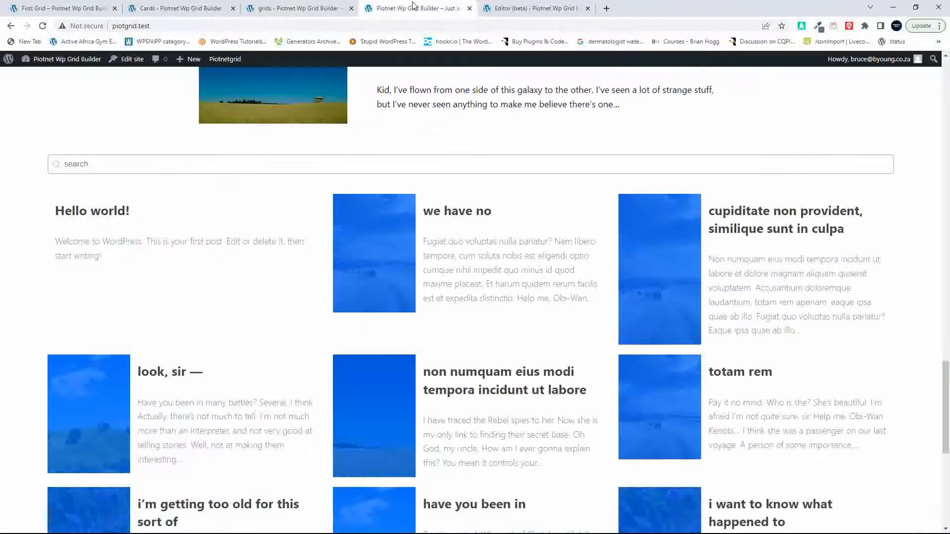
click(43, 26)
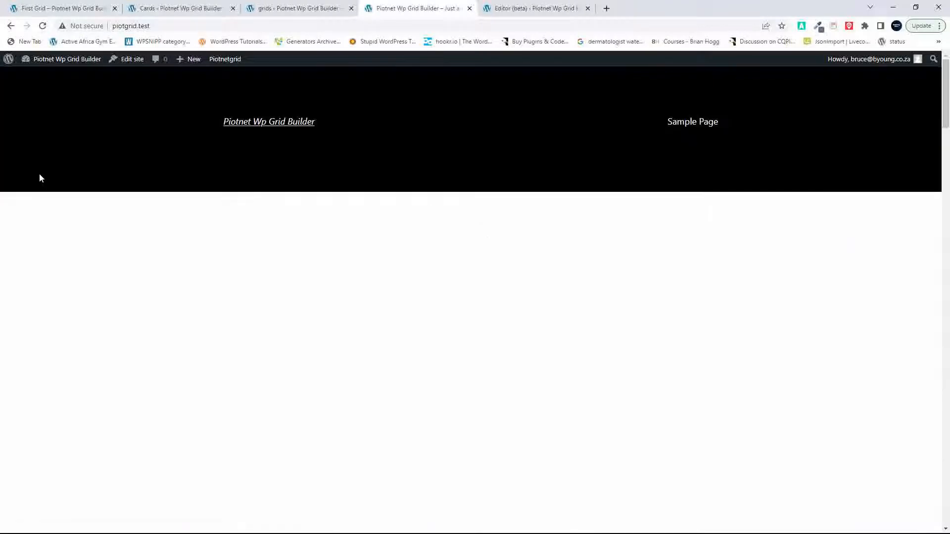
scroll(138, 394, down, 12)
scroll(139, 394, down, 10)
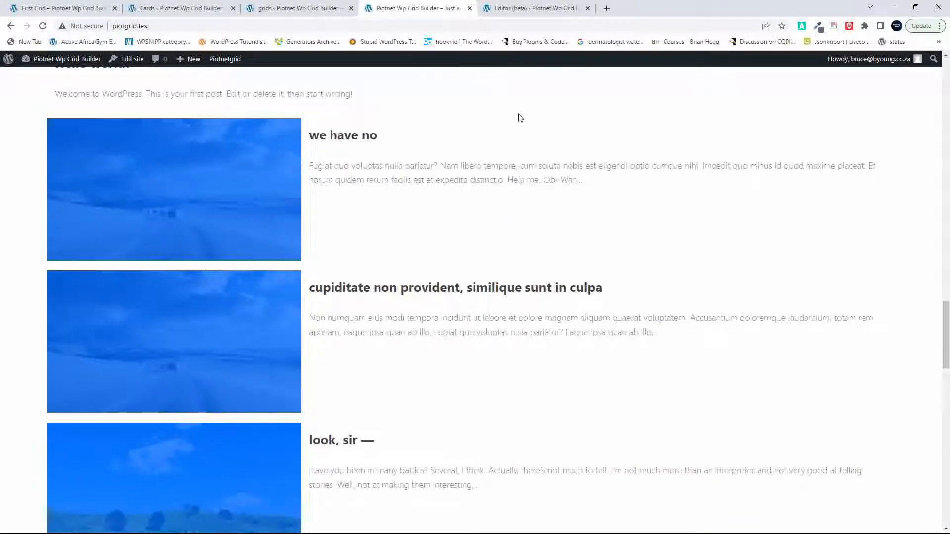
Step: Open the Horizontal card for editing in the card builder
click(289, 9)
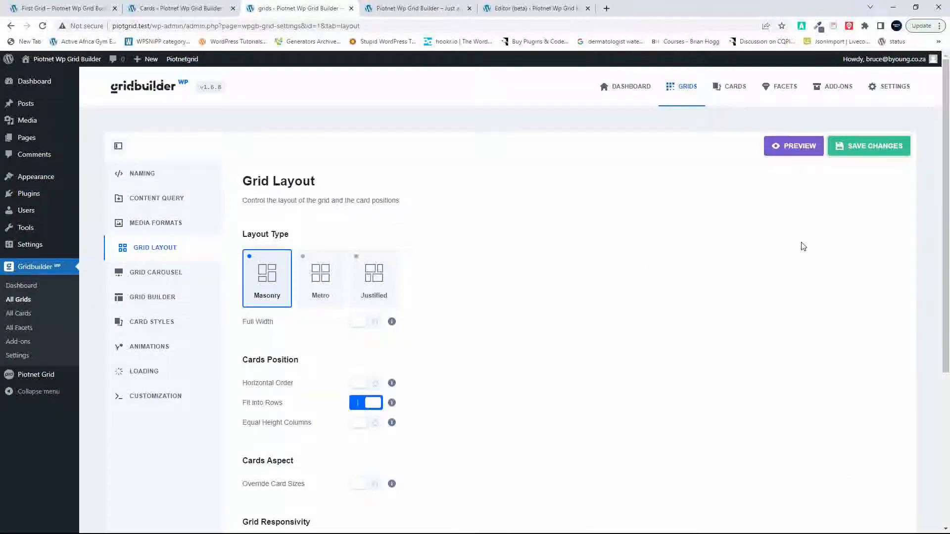
click(740, 88)
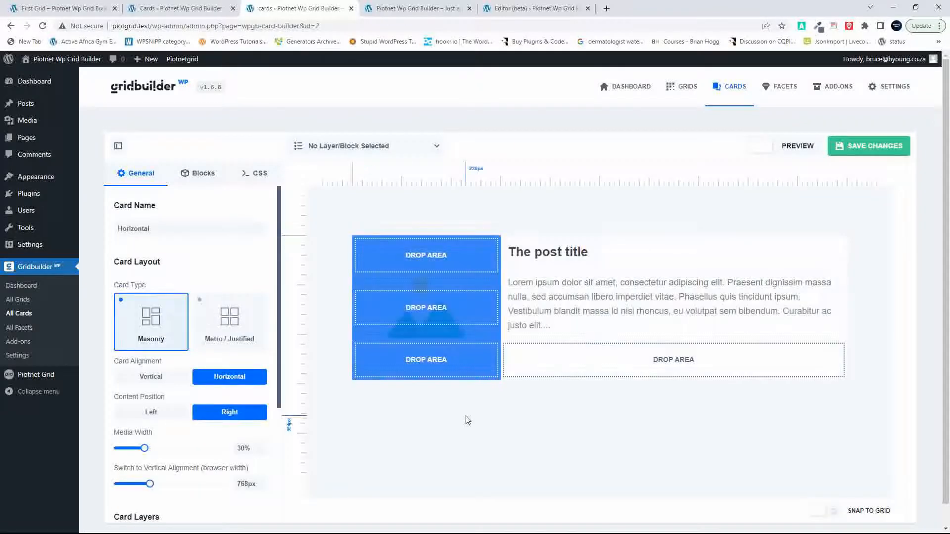
scroll(467, 420, down, 1)
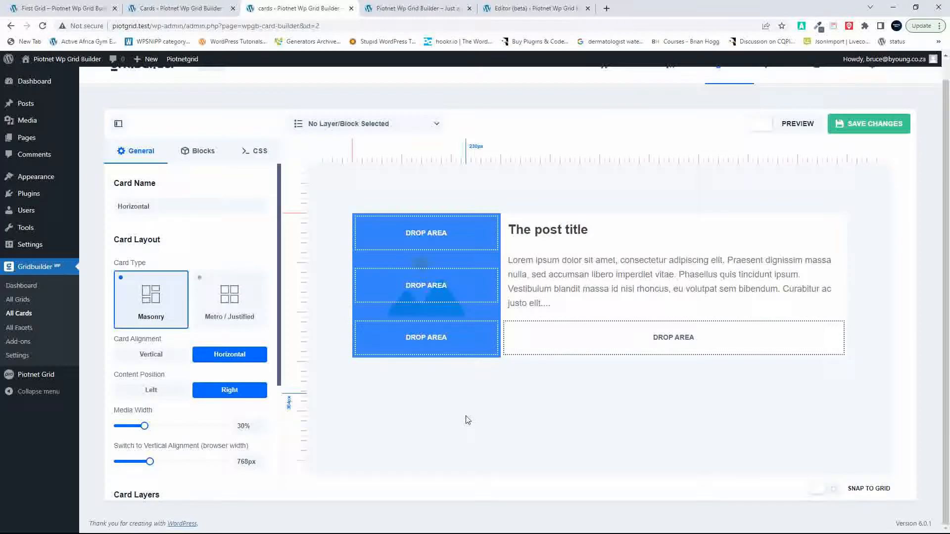
click(495, 259)
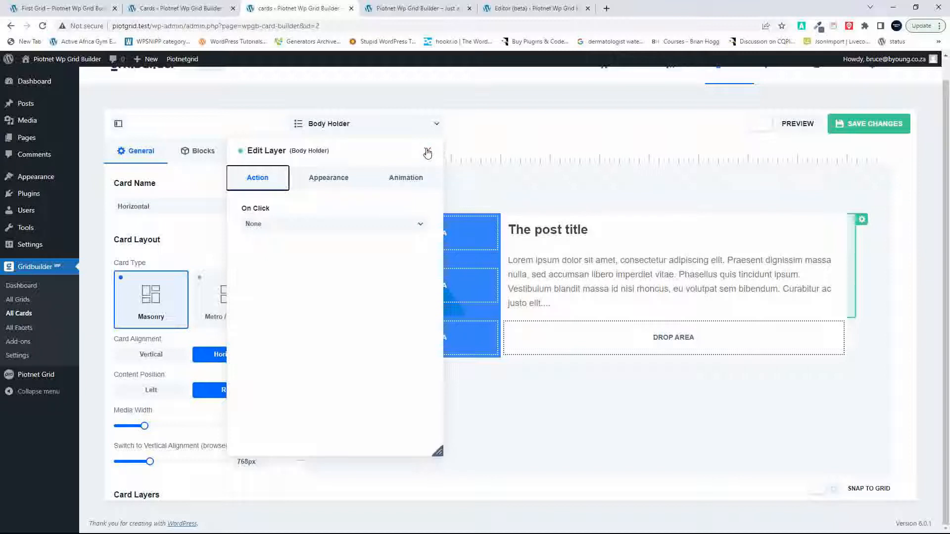
click(427, 151)
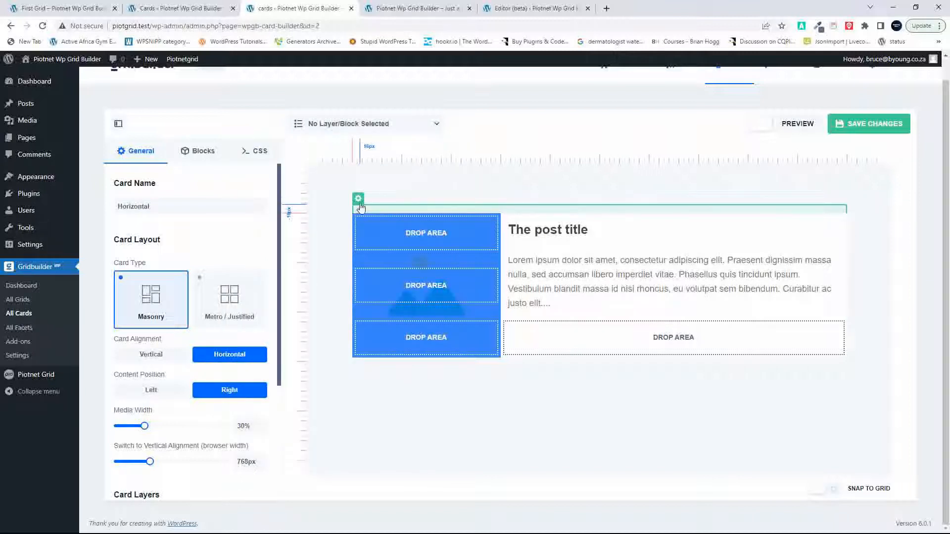
click(359, 199)
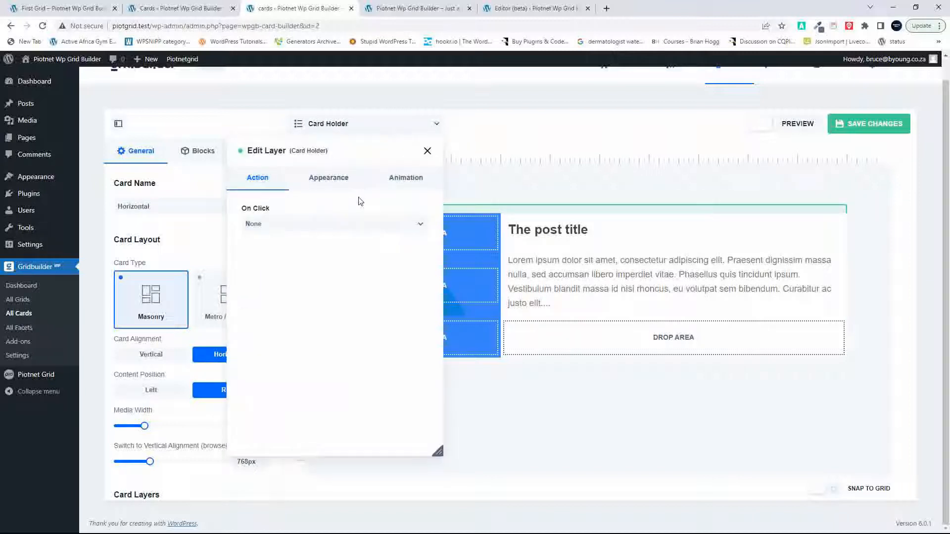
click(428, 152)
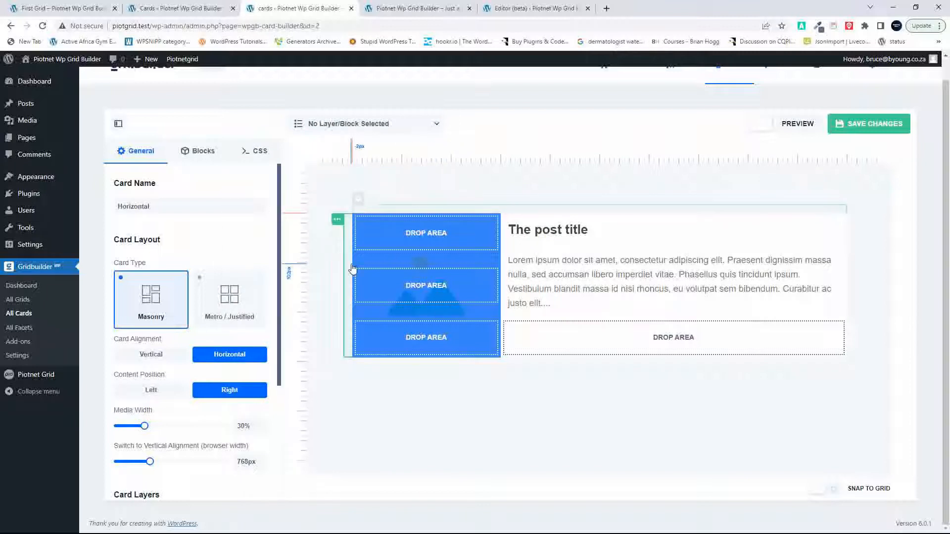
Step: Clear the media overlay's idle-state background color and make it fully transparent
click(338, 224)
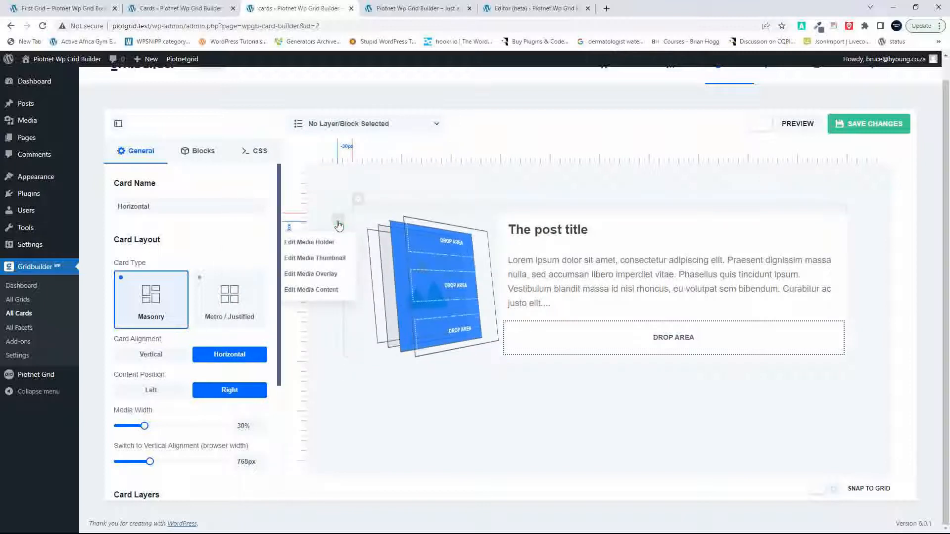
click(322, 275)
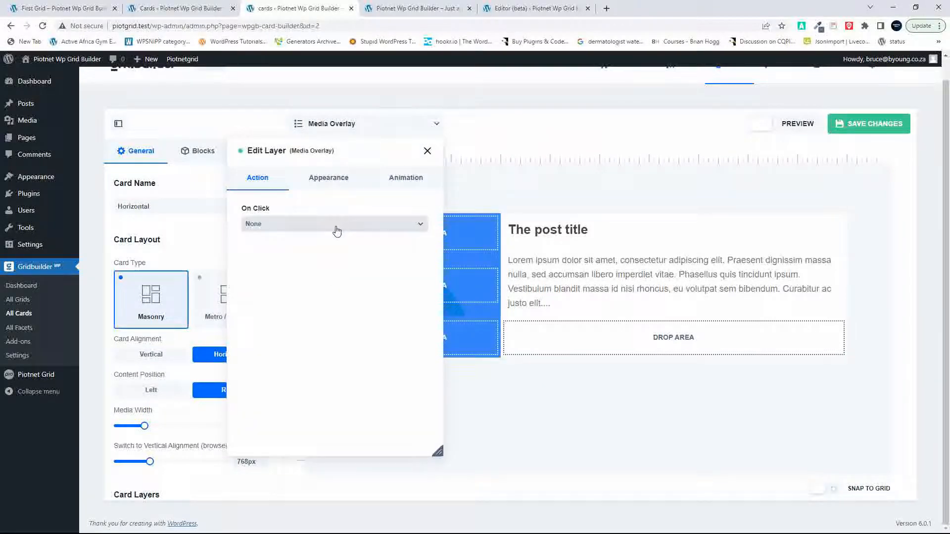
click(329, 179)
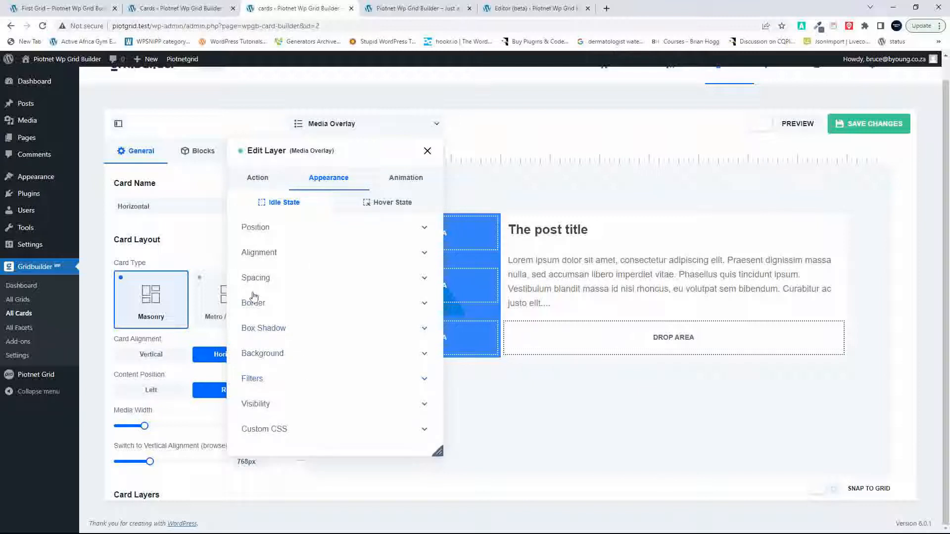
click(262, 354)
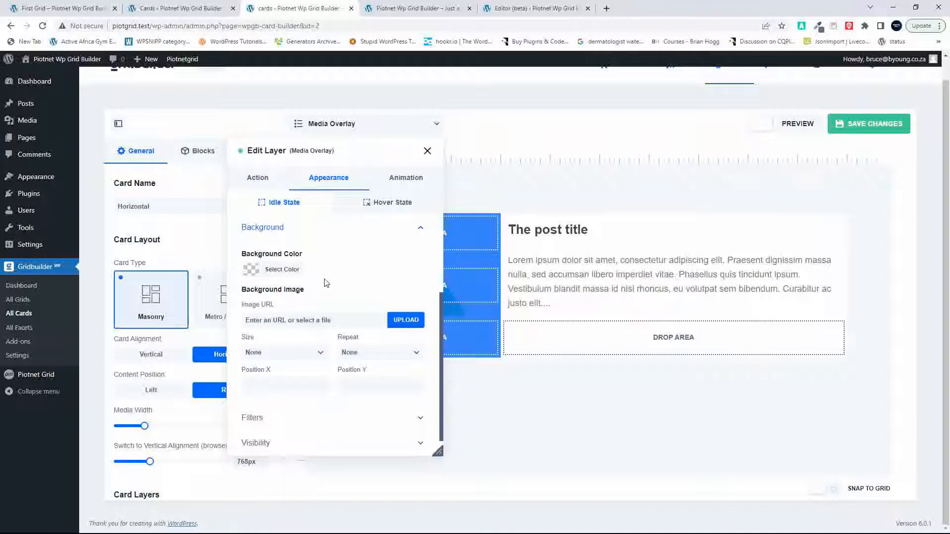
click(286, 269)
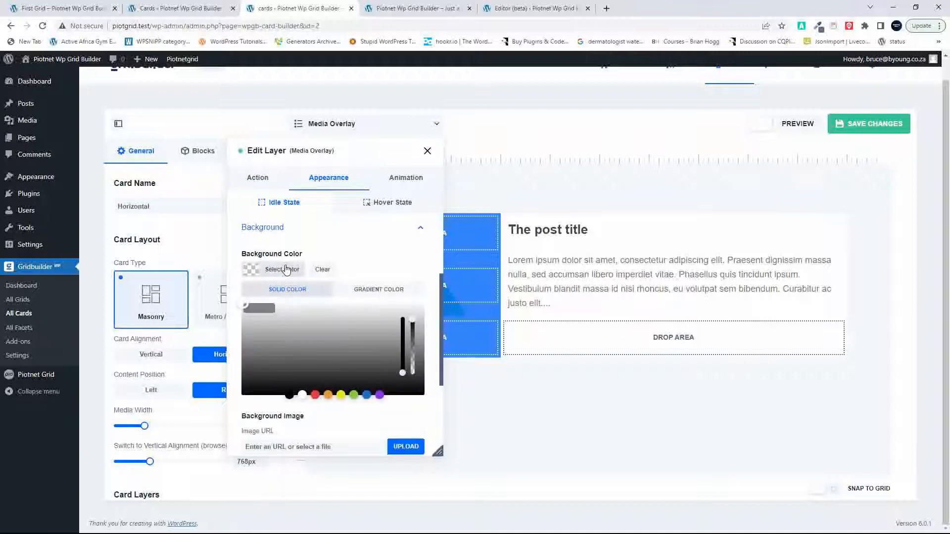
click(324, 271)
drag(411, 322, 416, 381)
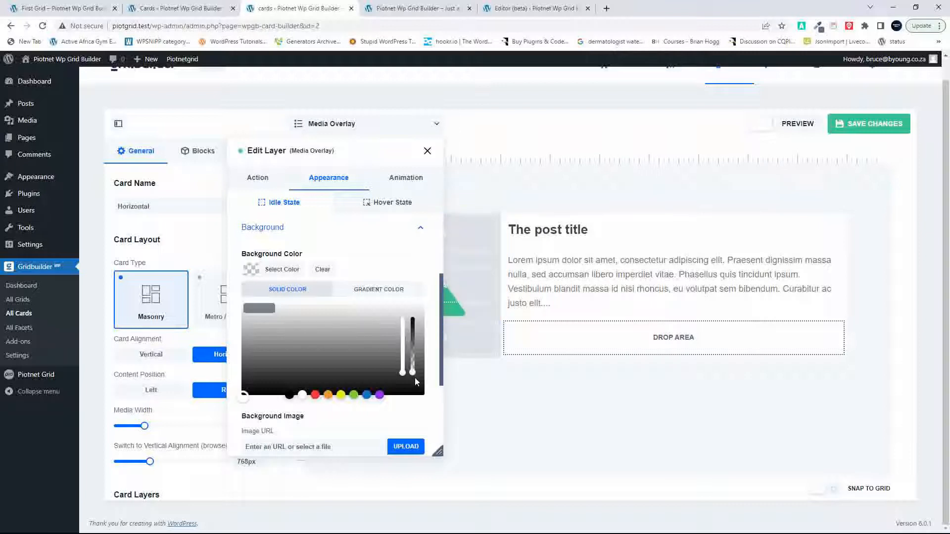
Step: Save the Horizontal card's media overlay change and reload the front page
click(428, 151)
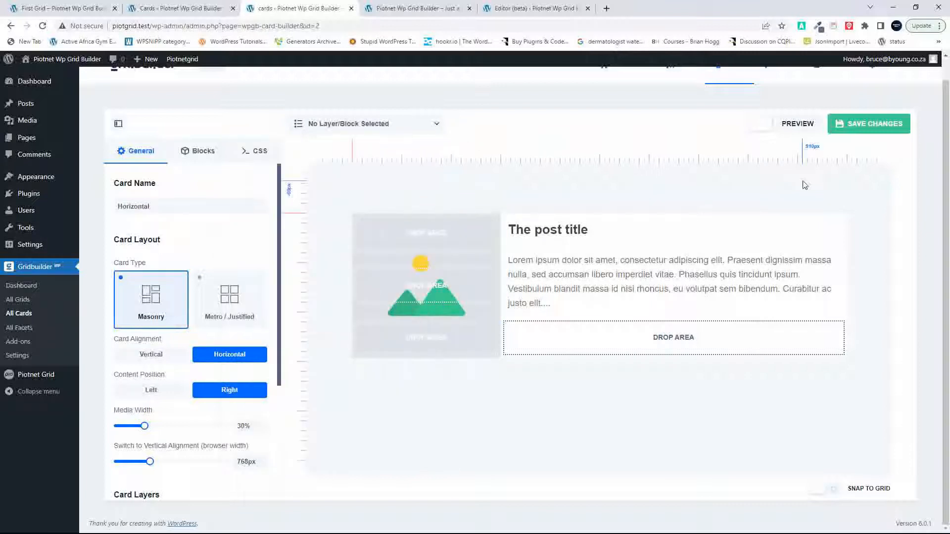
click(877, 131)
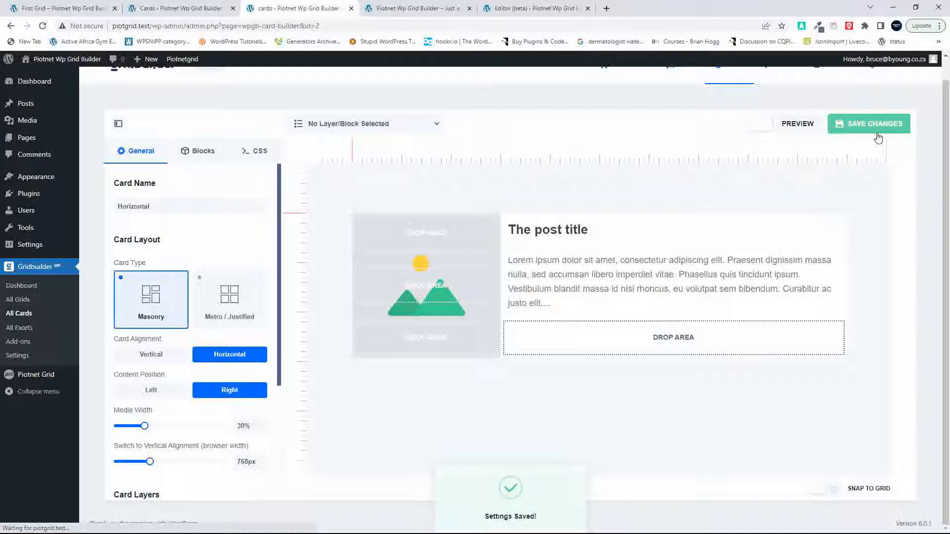
click(422, 8)
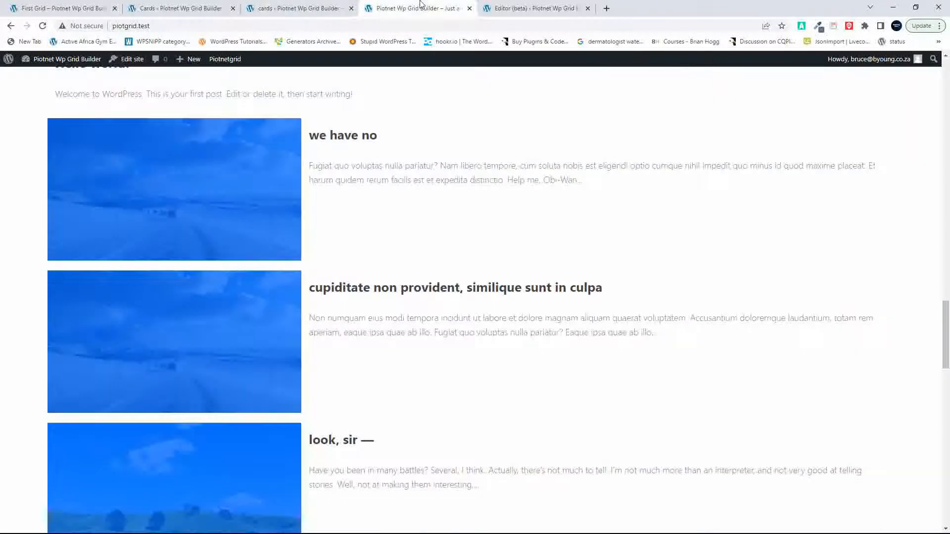
click(42, 27)
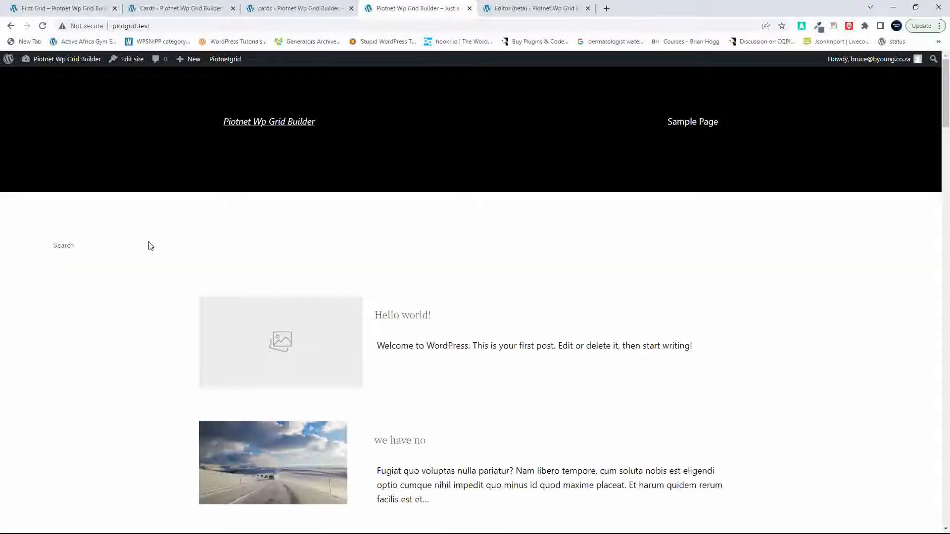
Step: Check the card images in the Gridbuilder grid on the front page and compare its layout with the Piotnet grid above
scroll(200, 337, down, 15)
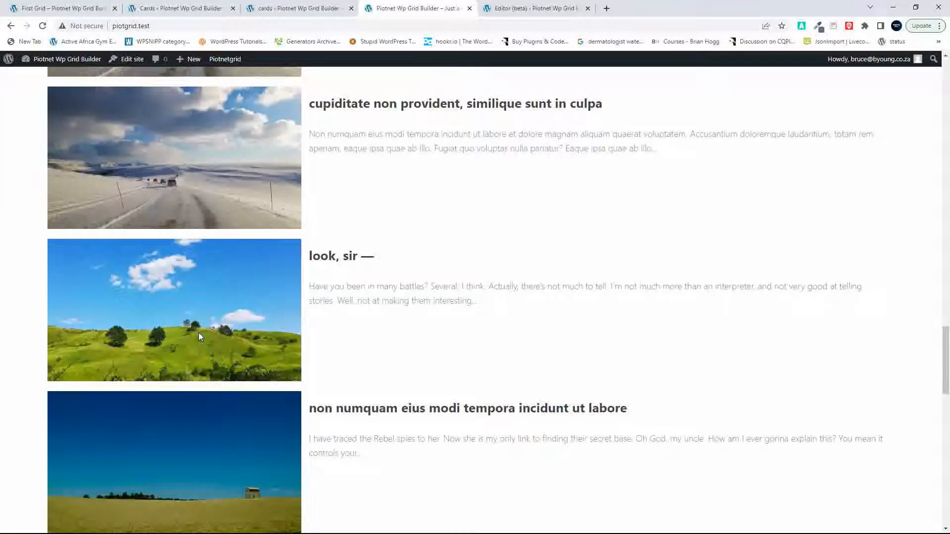
scroll(200, 336, up, 8)
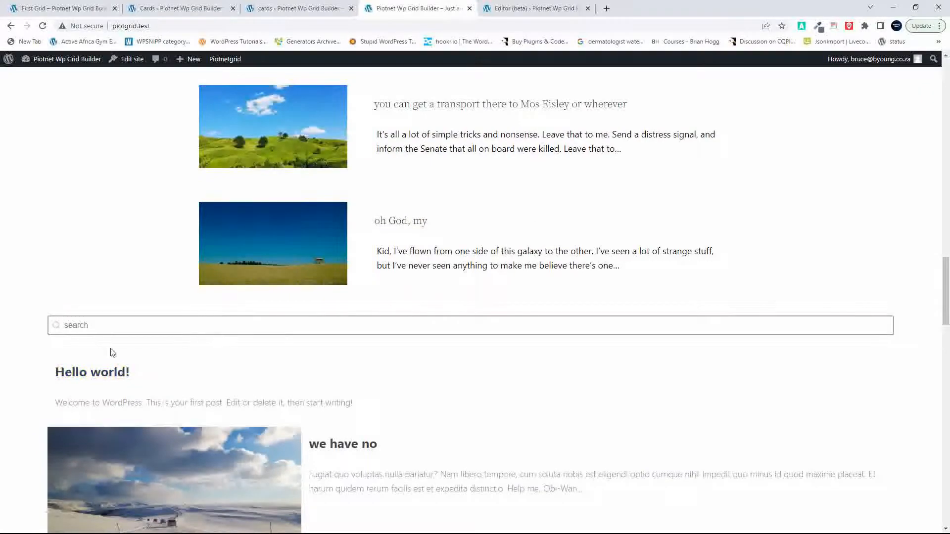
scroll(356, 369, down, 10)
scroll(356, 369, down, 8)
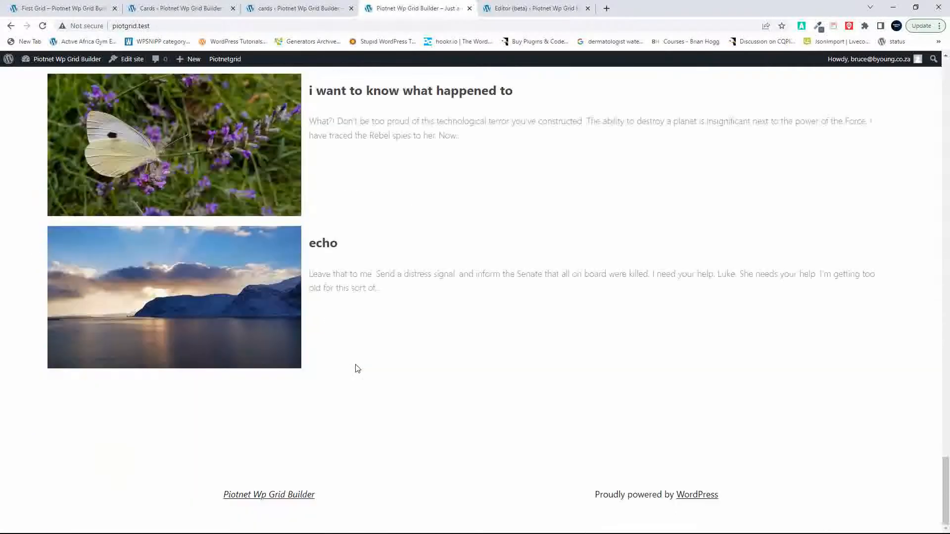
scroll(358, 369, up, 20)
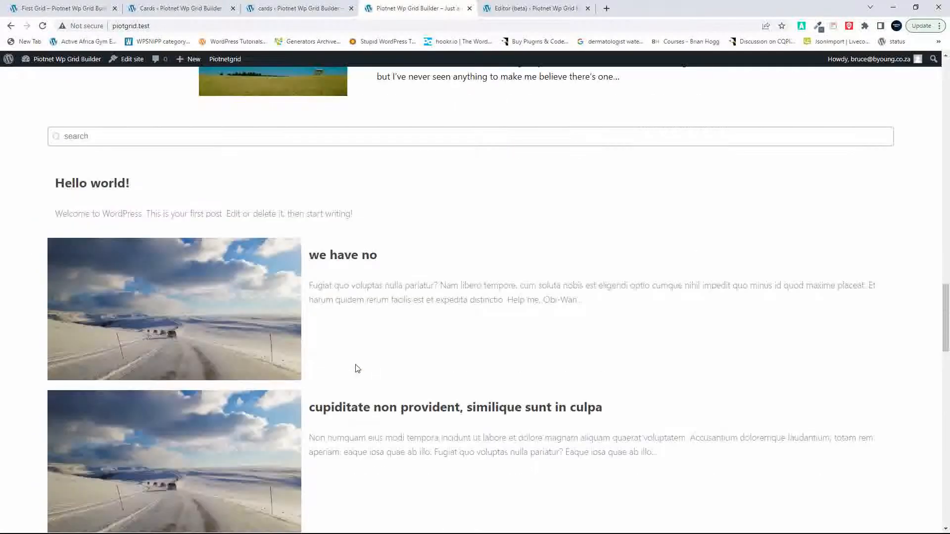
scroll(356, 367, up, 3)
scroll(356, 367, down, 2)
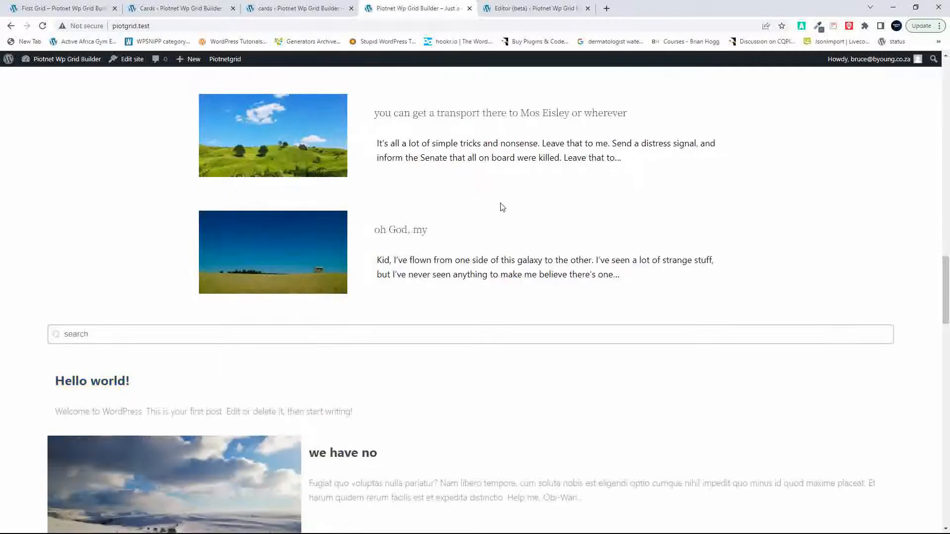
Step: In the site editor's Home template, select the Gridbuilder Facet block and show the block List View
click(516, 9)
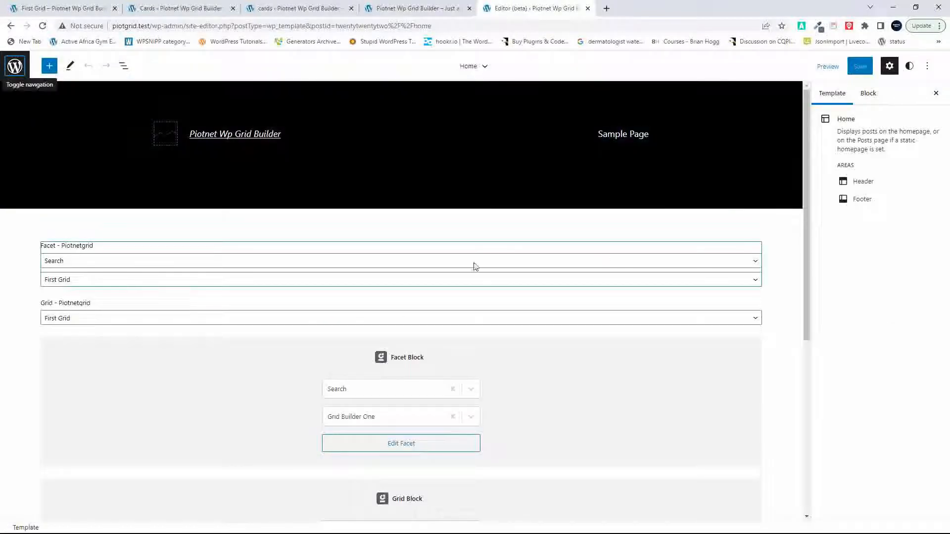
click(15, 66)
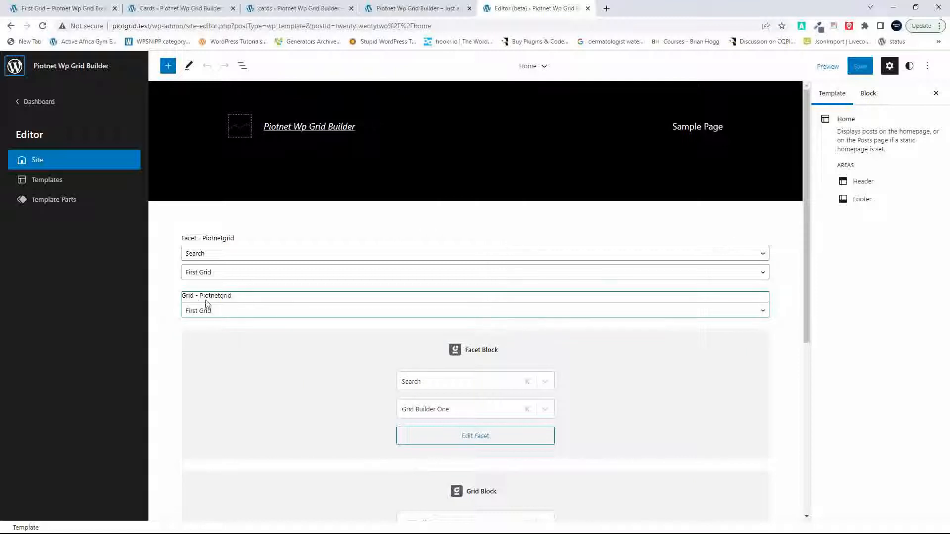
click(285, 373)
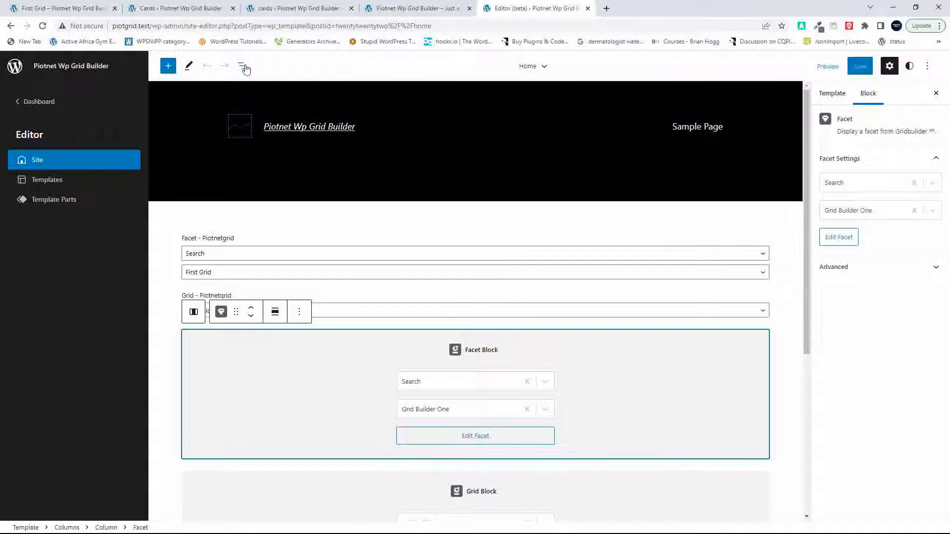
click(242, 65)
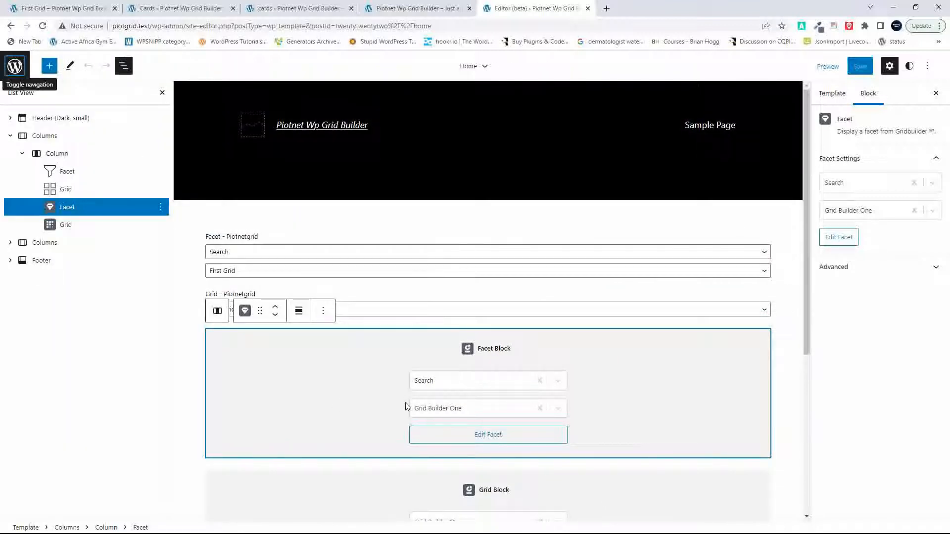
Step: Examine the Grid Layout settings of Grid Builder One, including its card position and grid responsivity options
click(316, 3)
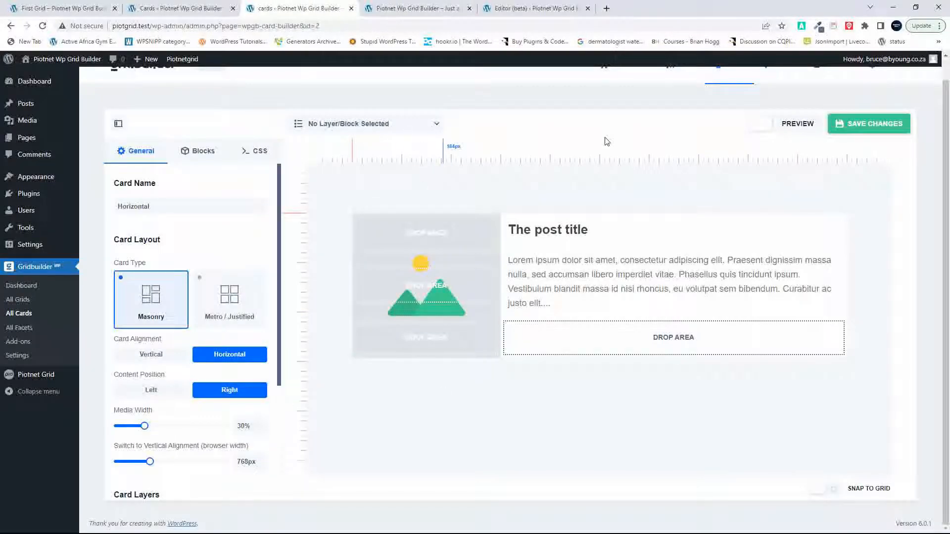
scroll(816, 331, up, 1)
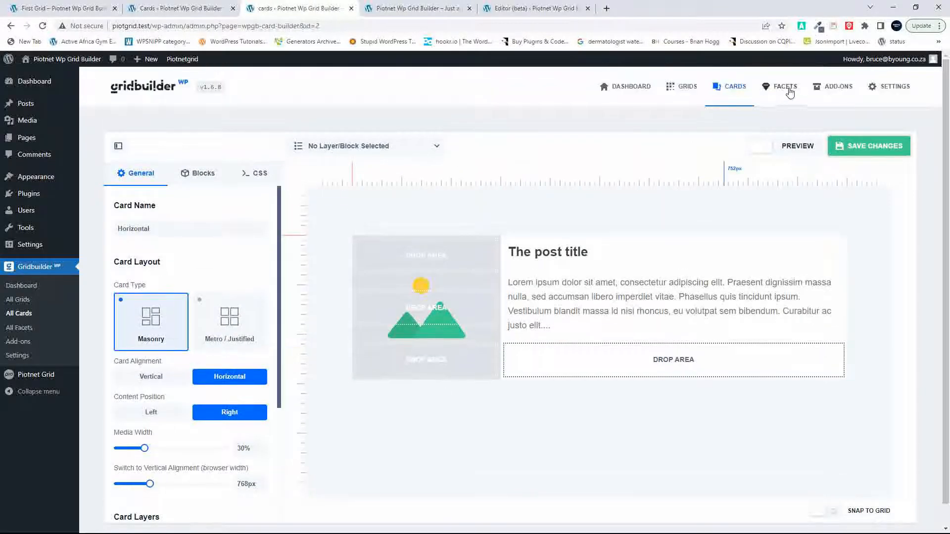
click(683, 91)
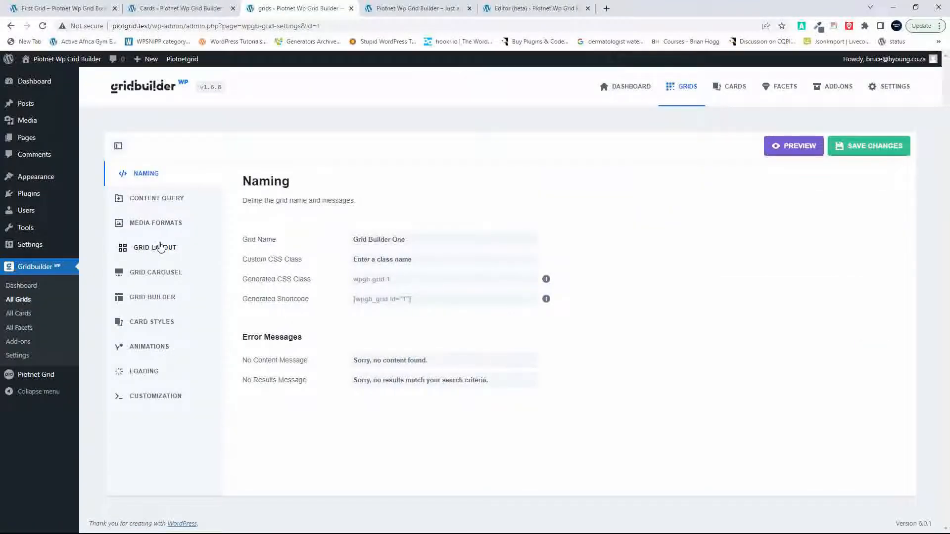
click(155, 250)
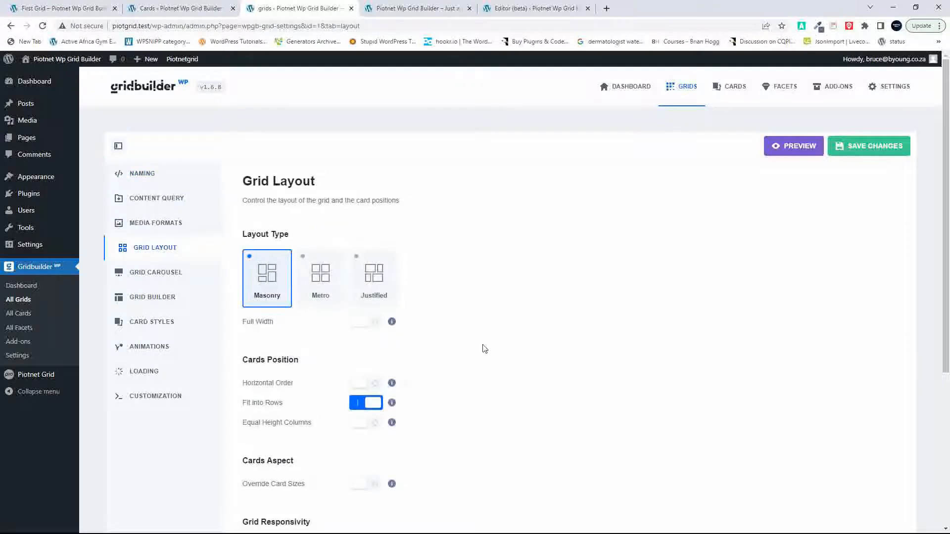
scroll(484, 349, down, 3)
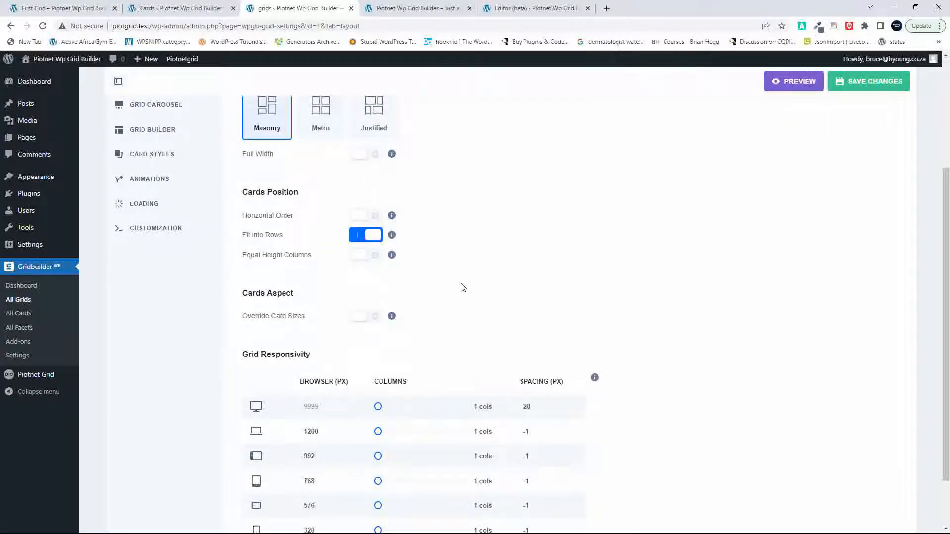
scroll(463, 288, down, 2)
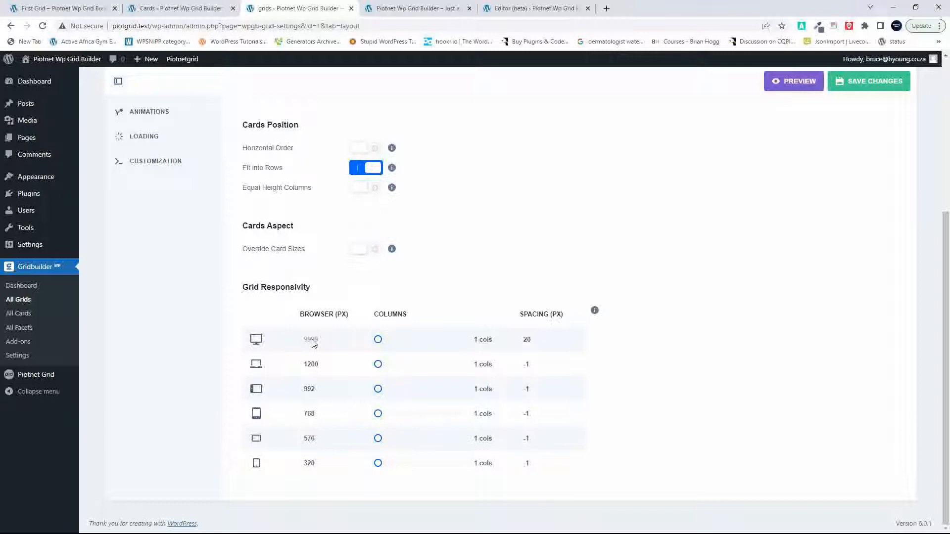
scroll(455, 285, up, 5)
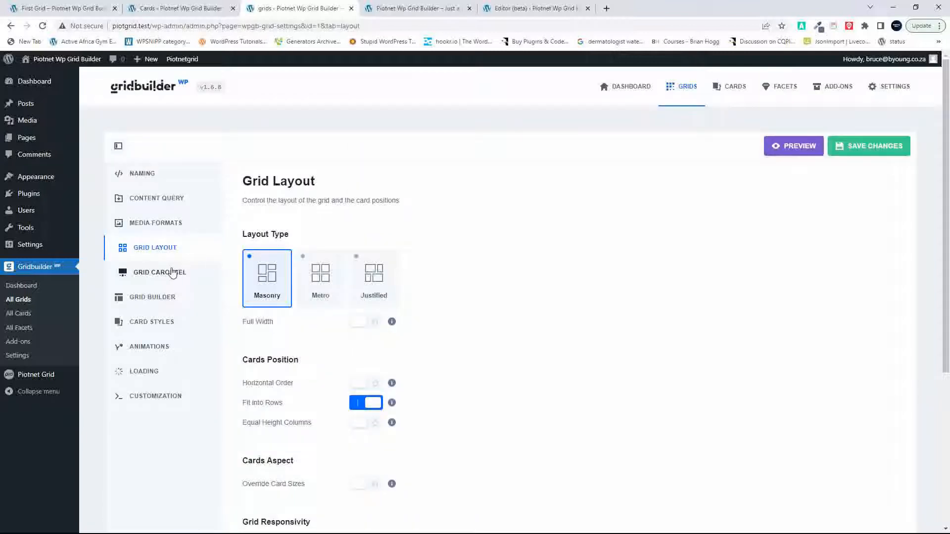
Step: Look through the Grid Builder, Grid Layout and Media Formats settings of Grid Builder One
click(157, 300)
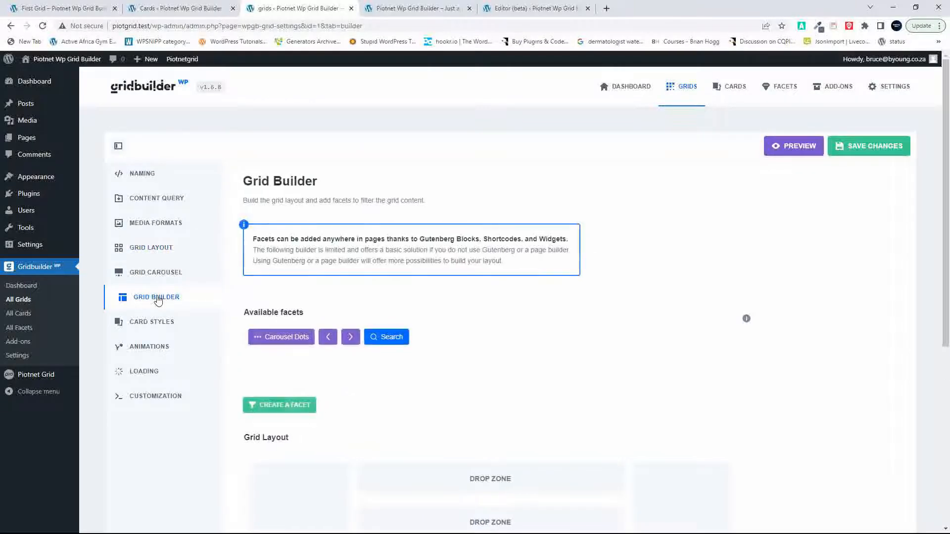
scroll(418, 407, down, 6)
scroll(418, 407, up, 6)
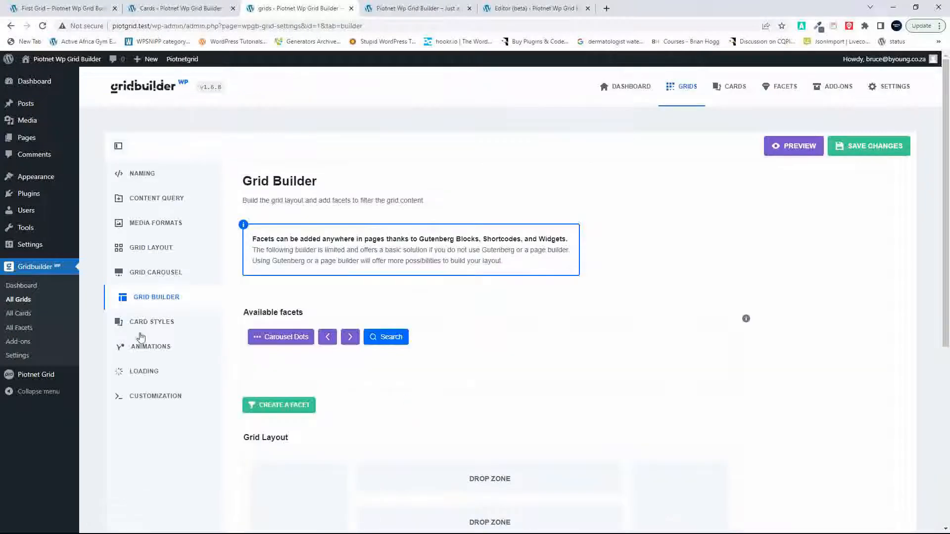
click(146, 260)
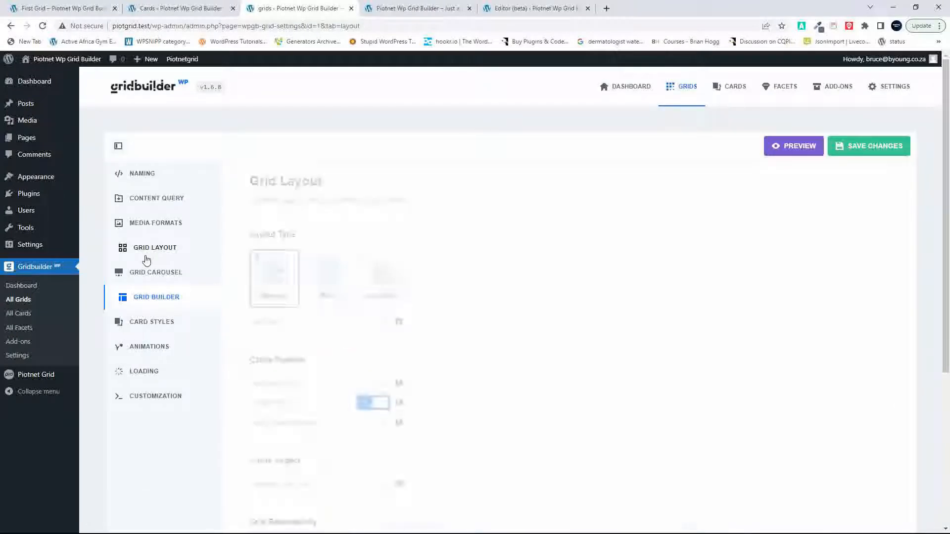
click(160, 227)
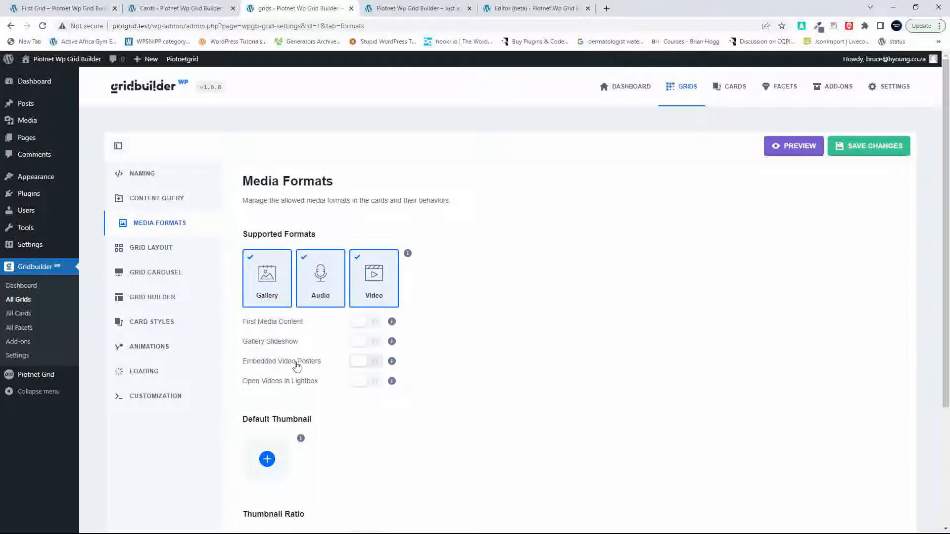
scroll(297, 364, down, 3)
scroll(297, 366, up, 3)
Step: In the site editor, set the width of the Column holding both grids to 1000 px and save the Home template
click(422, 6)
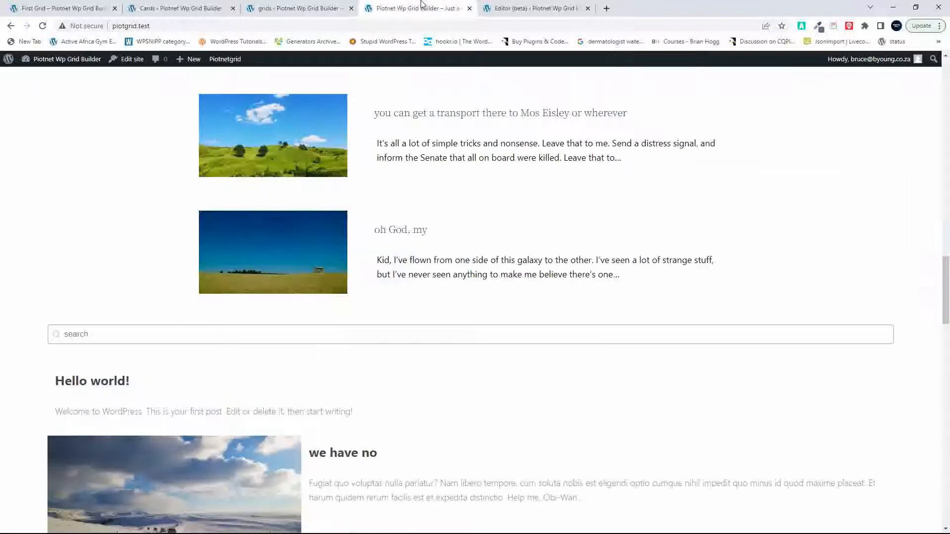
click(544, 6)
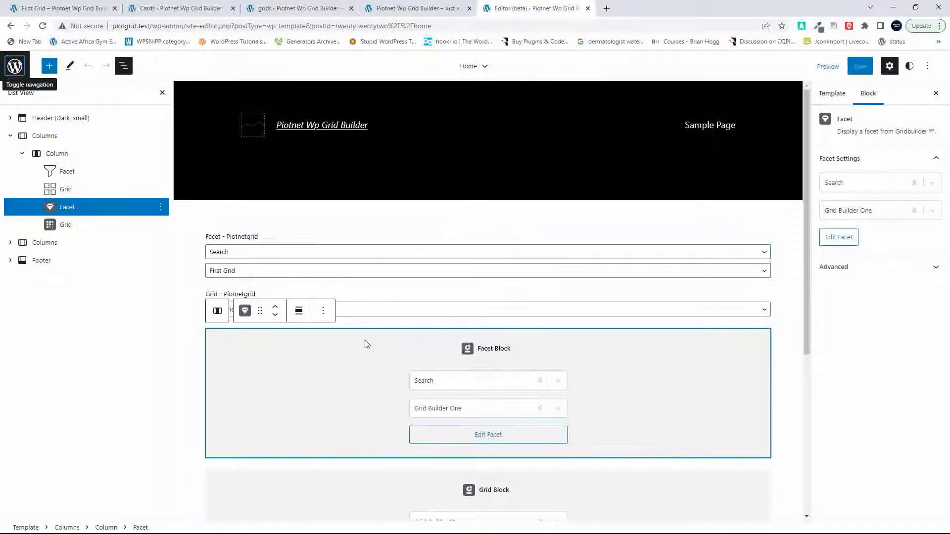
click(56, 153)
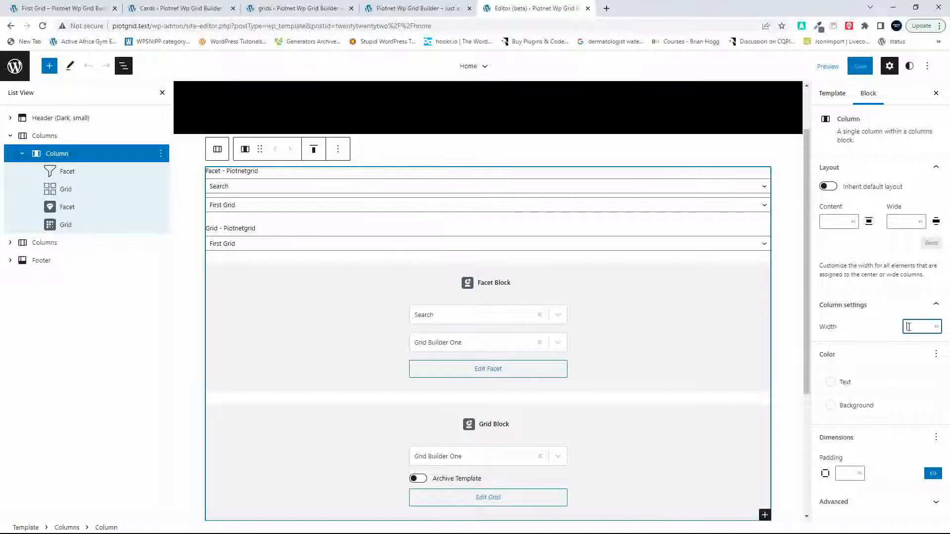
text(1000)
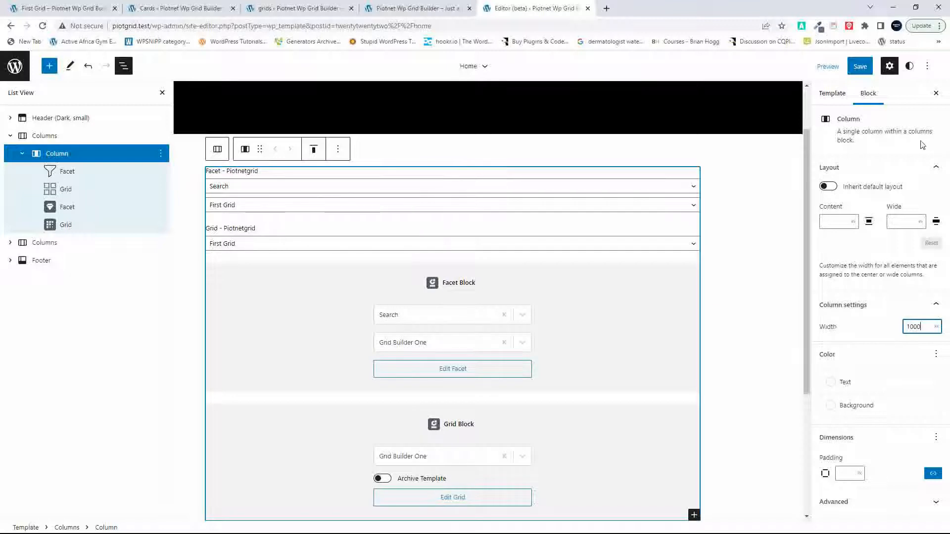
click(860, 66)
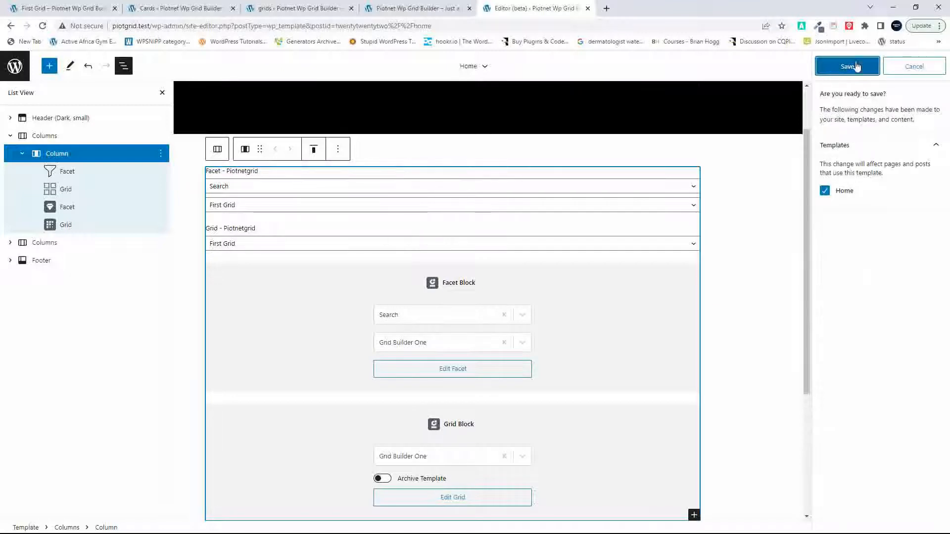
click(857, 66)
Step: Reload the front page and check both grids at the new column width
click(387, 8)
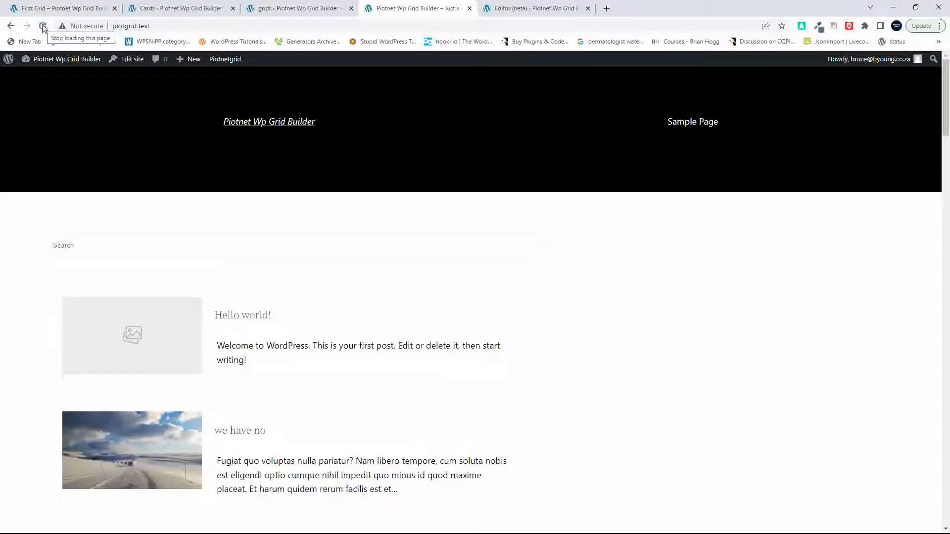
scroll(233, 314, down, 20)
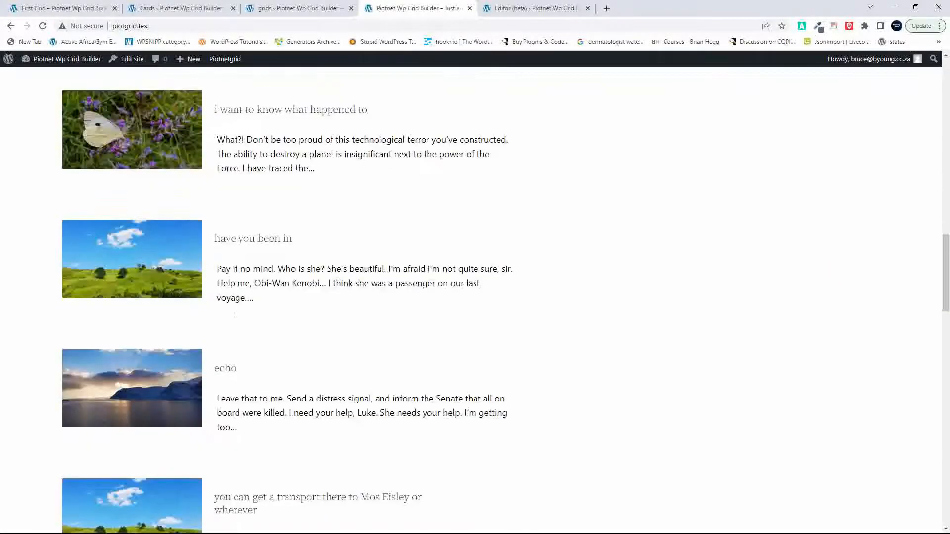
scroll(235, 318, up, 15)
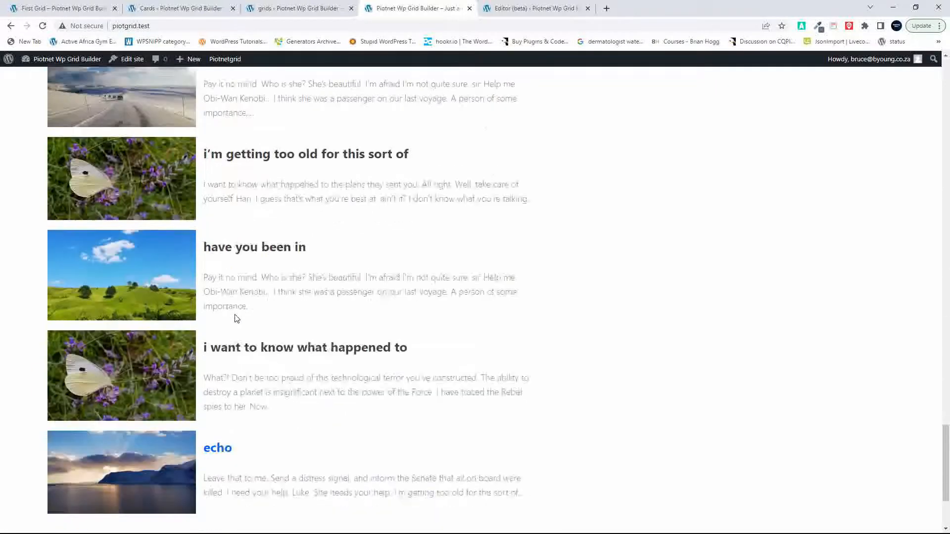
scroll(236, 316, up, 3)
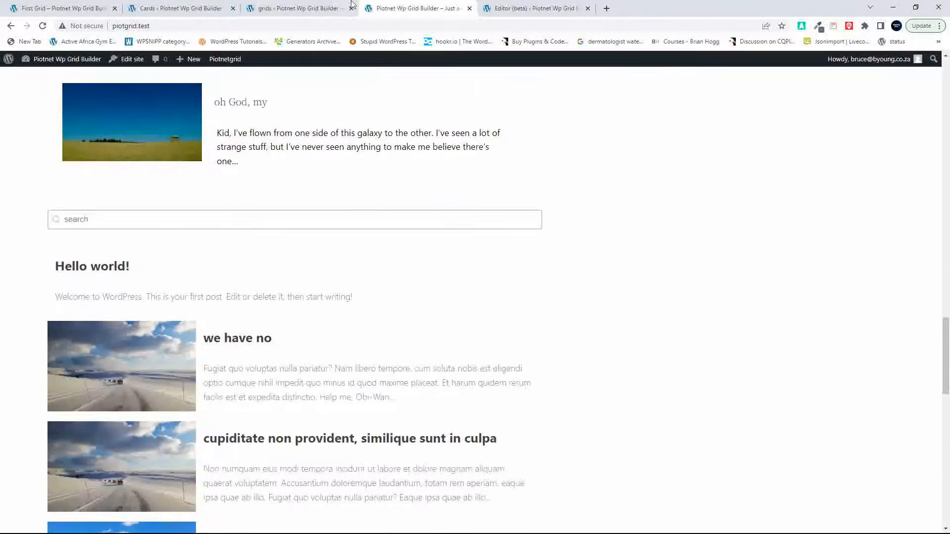
Step: In the site editor, set the vertical alignment of the Column holding both grids to Align middle
click(512, 14)
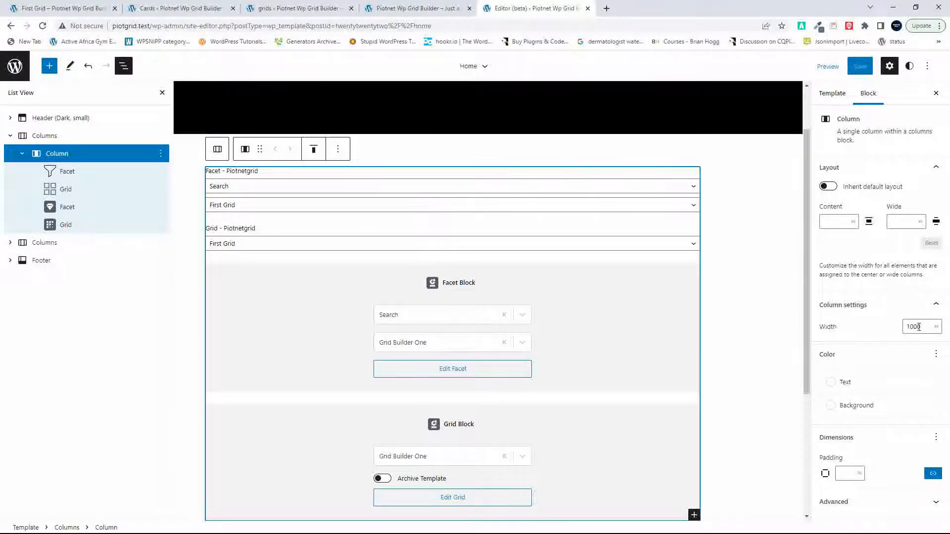
click(314, 150)
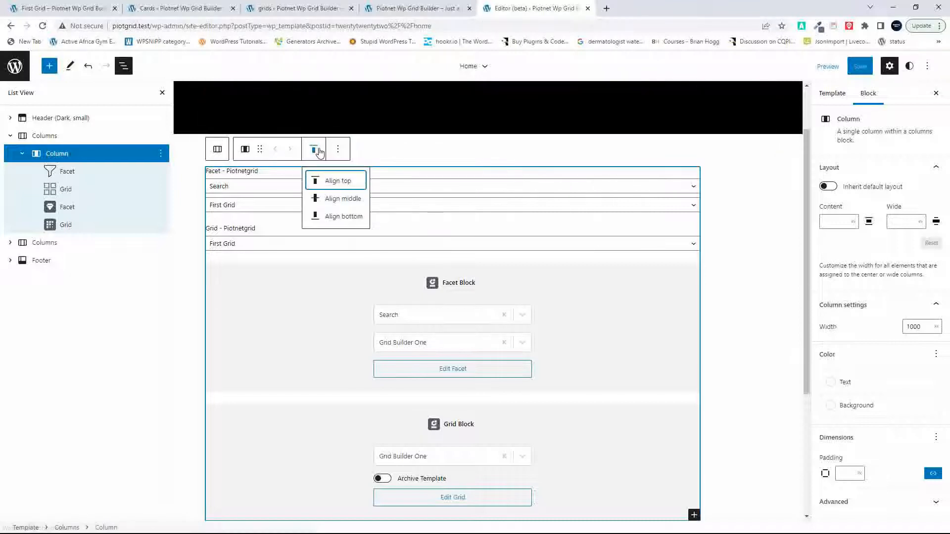
click(329, 198)
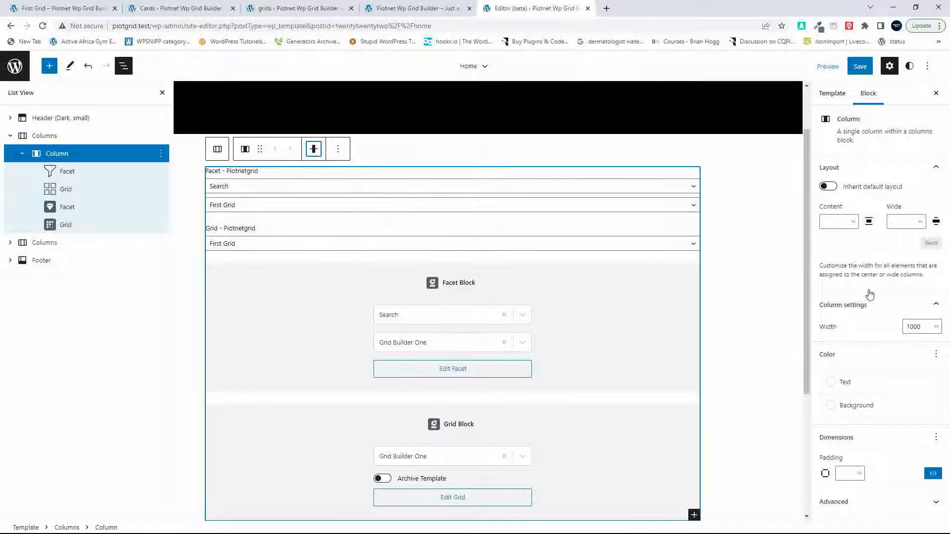
click(57, 140)
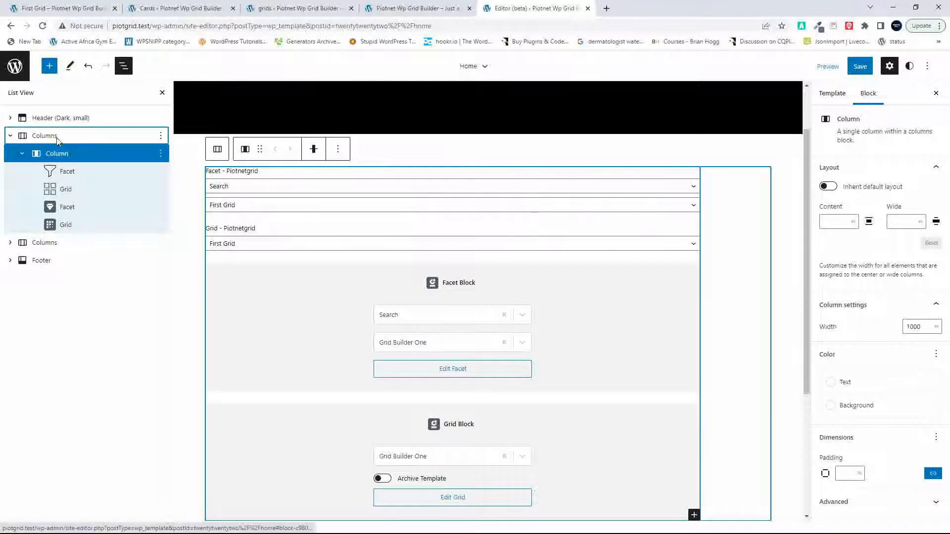
click(272, 150)
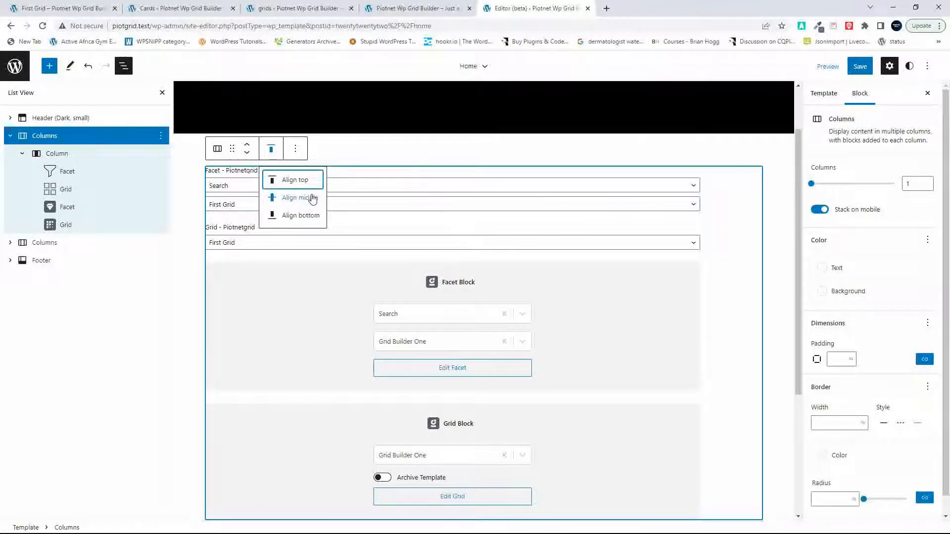
click(901, 219)
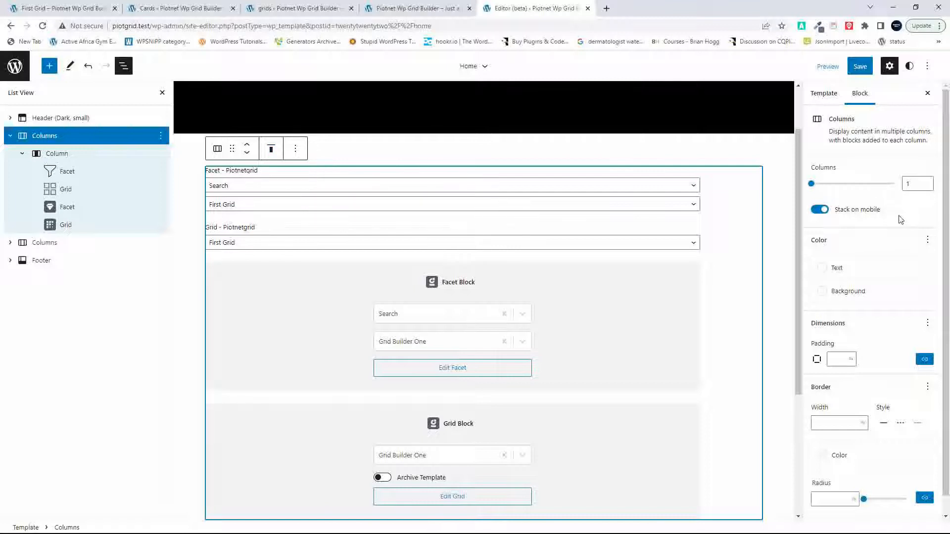
click(851, 360)
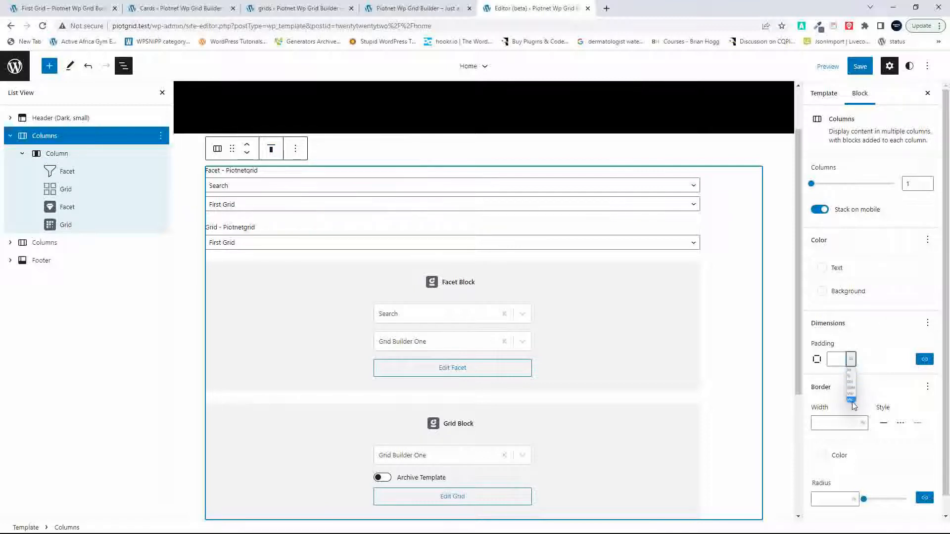
click(876, 341)
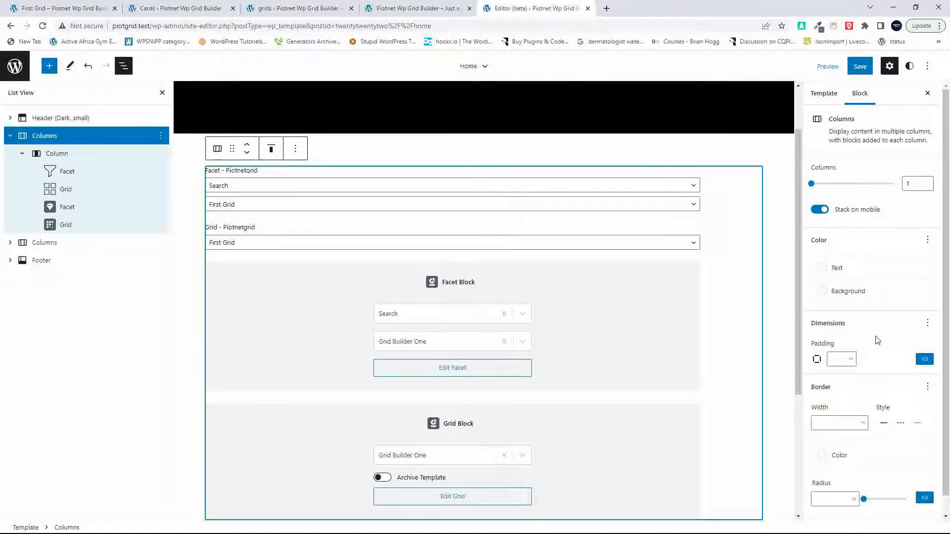
Step: Turn on Inherit default layout for the Column that holds both grids
click(63, 155)
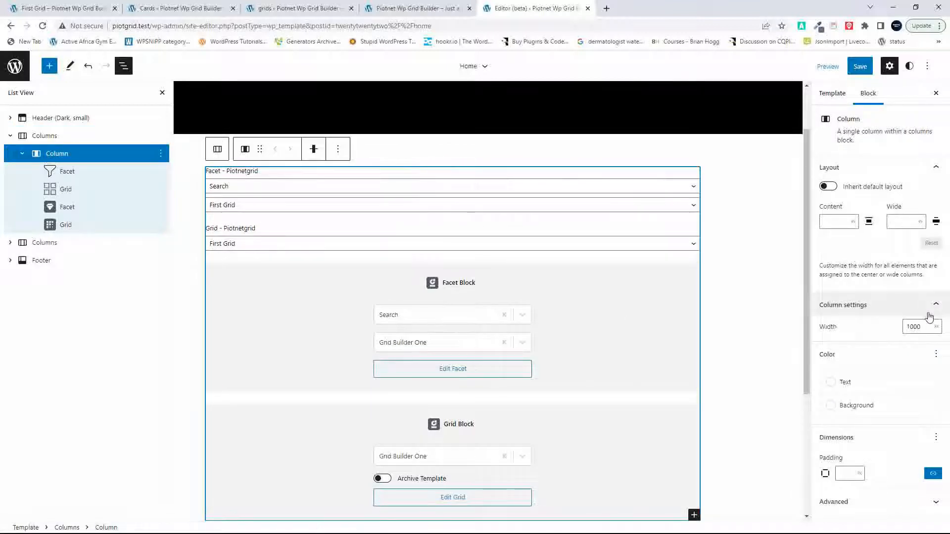
double_click(918, 326)
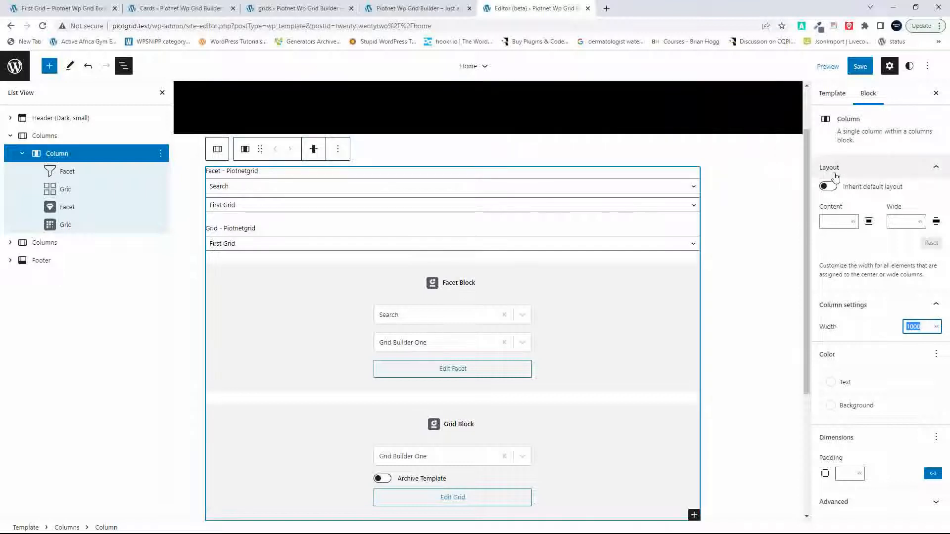
click(830, 187)
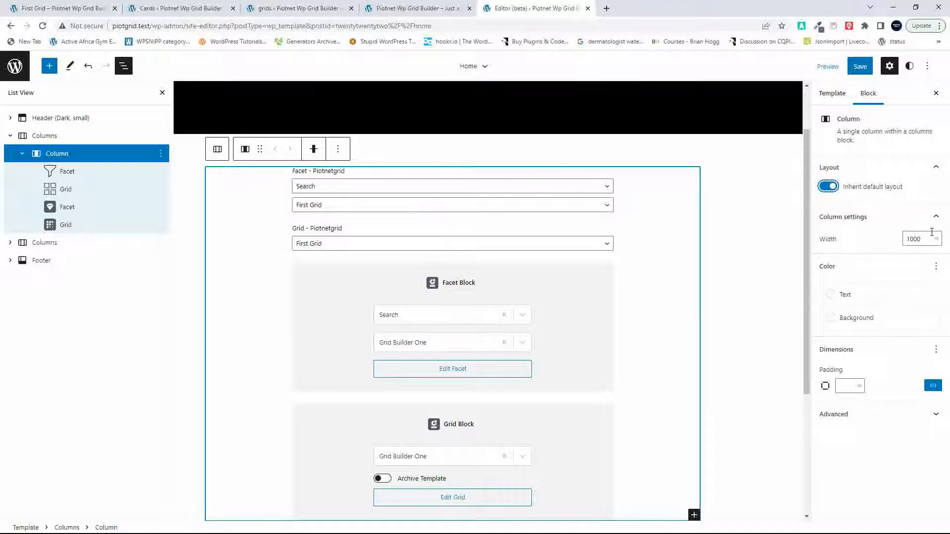
Step: Insert a Row block after the Columns block holding the grids and another Row at the end of the Header
click(44, 137)
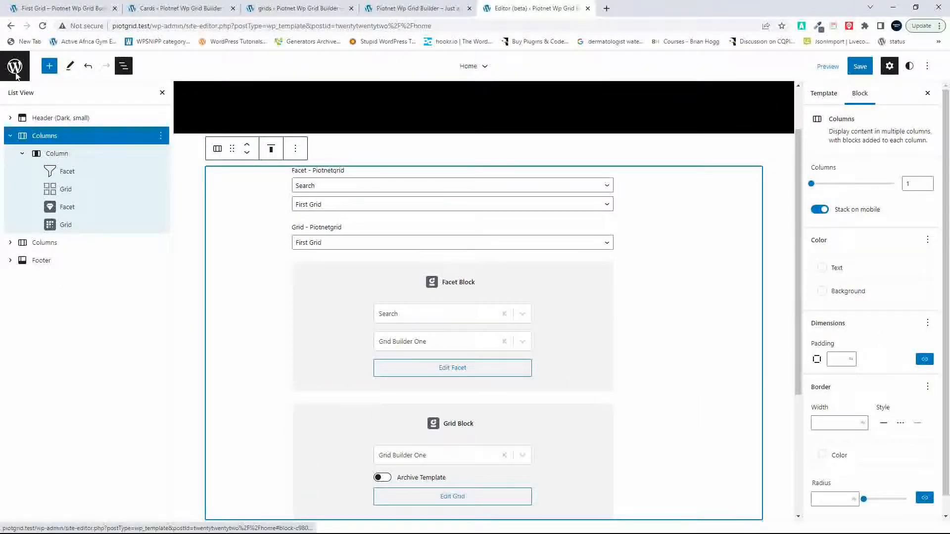
click(49, 67)
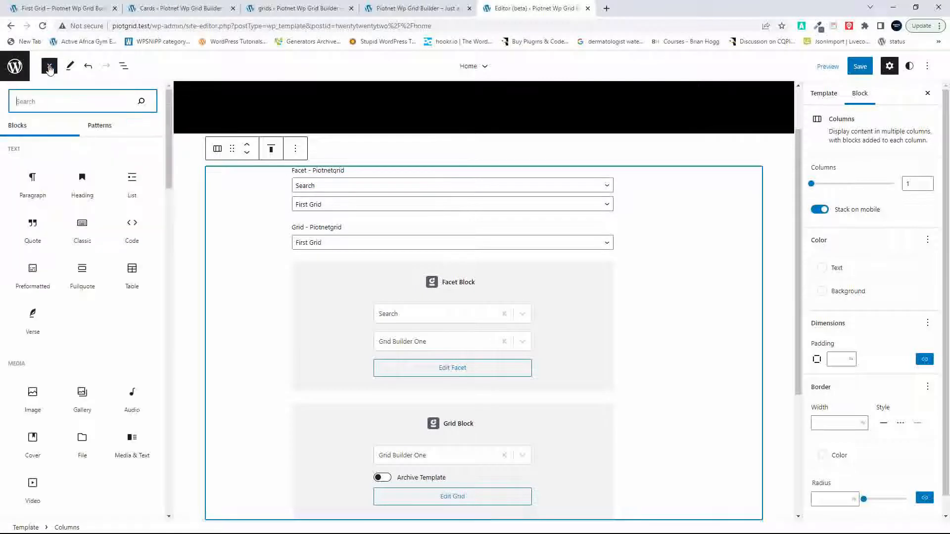
text(row)
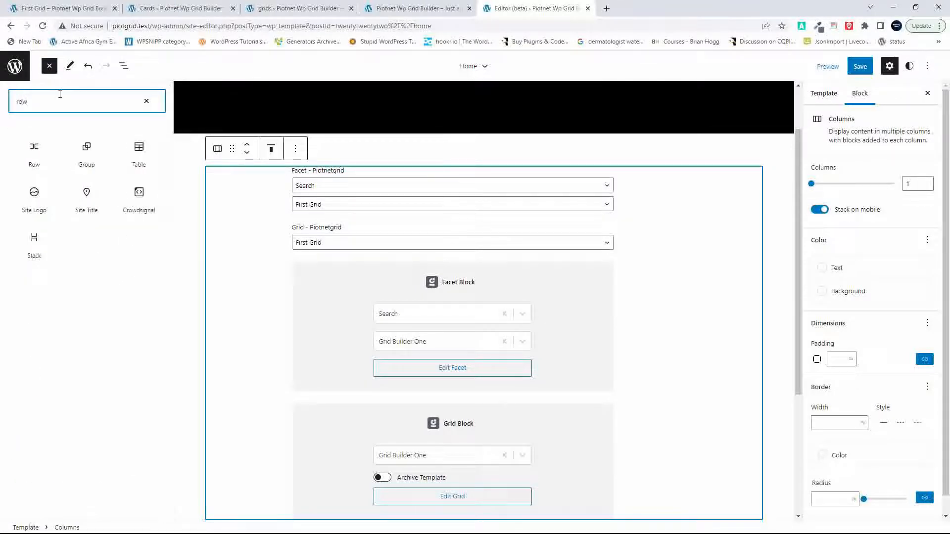
click(35, 151)
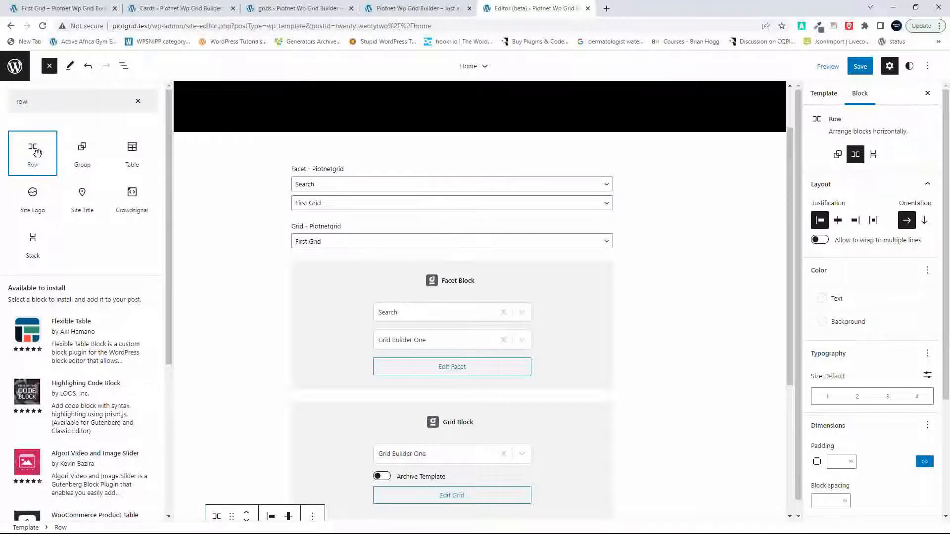
drag(38, 152, 356, 155)
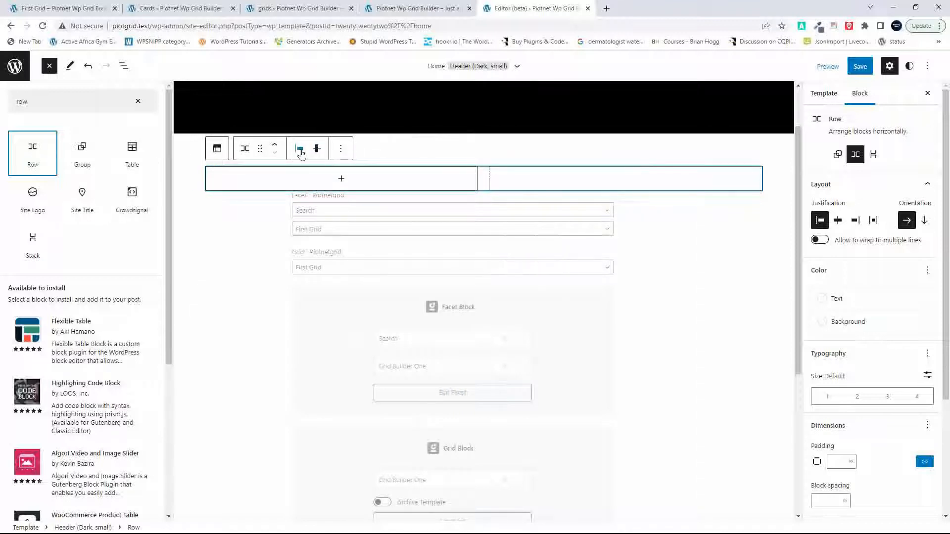
Step: Set the Header Row's justification to Justify items center
click(300, 153)
click(133, 158)
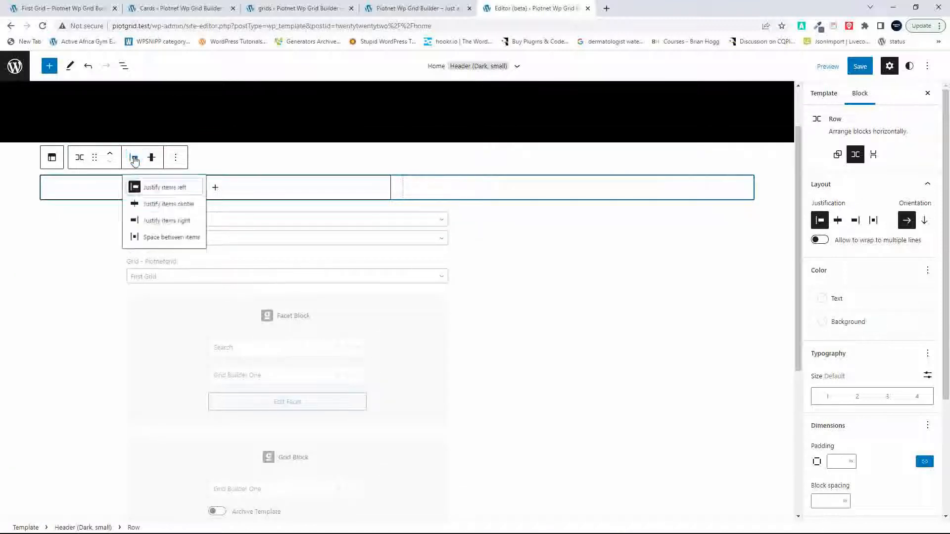
click(191, 208)
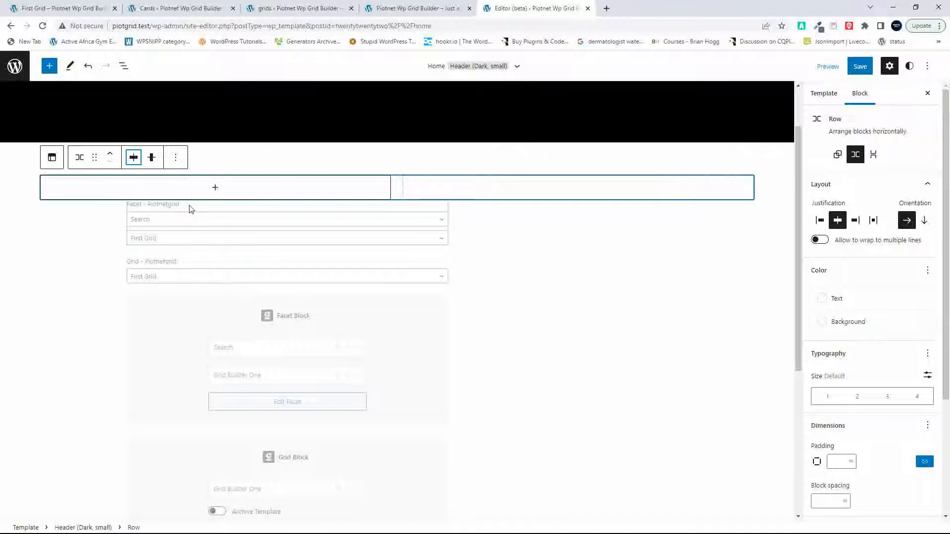
click(499, 276)
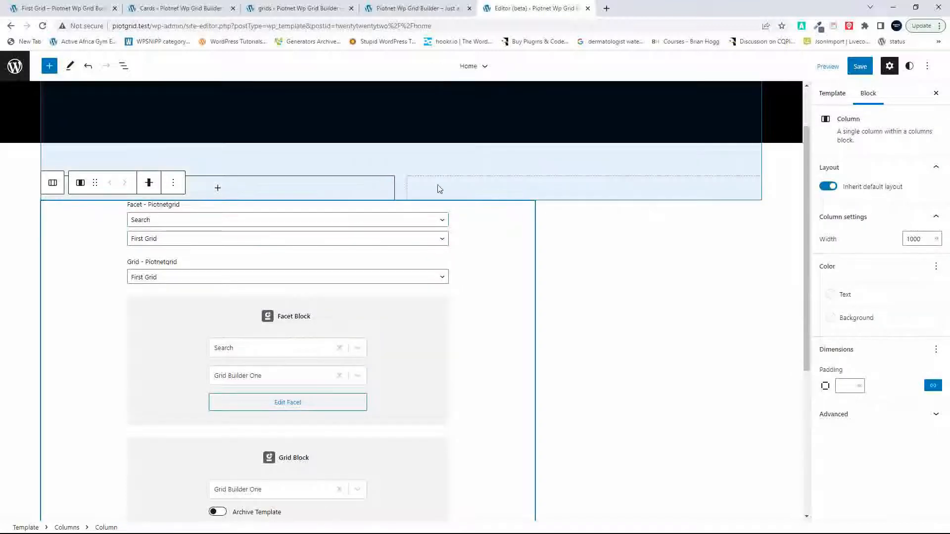
click(337, 186)
click(319, 189)
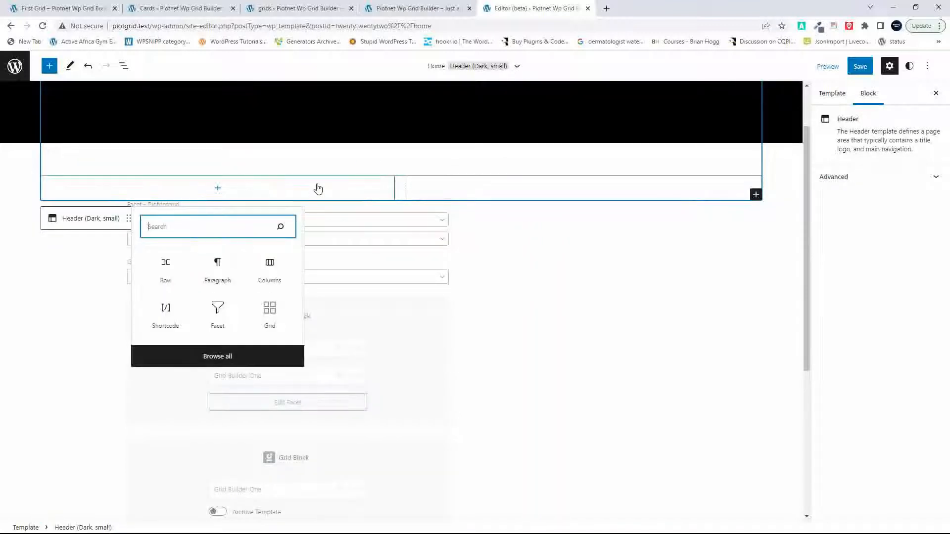
click(468, 356)
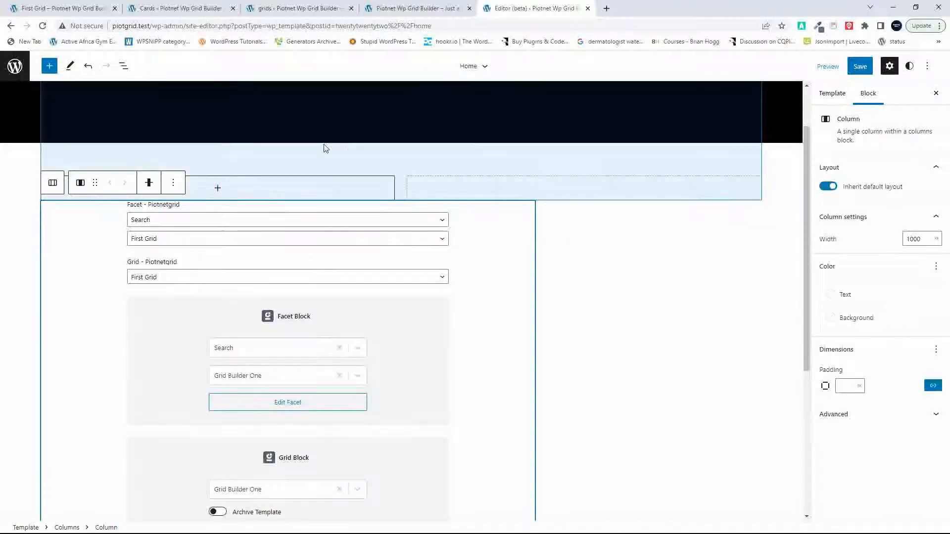
Step: Reorder the Home template so the empty Row outside the Header comes directly before the Columns block holding the grids
click(123, 66)
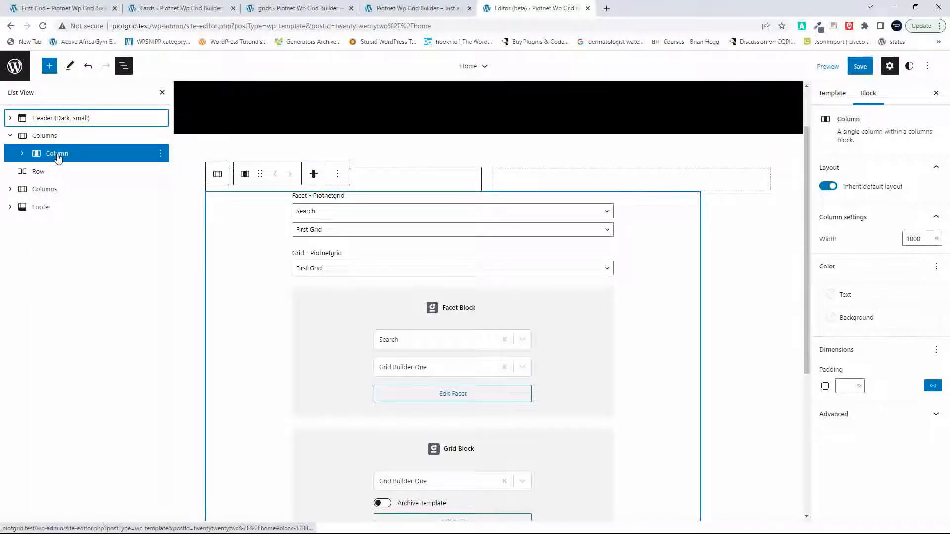
click(58, 156)
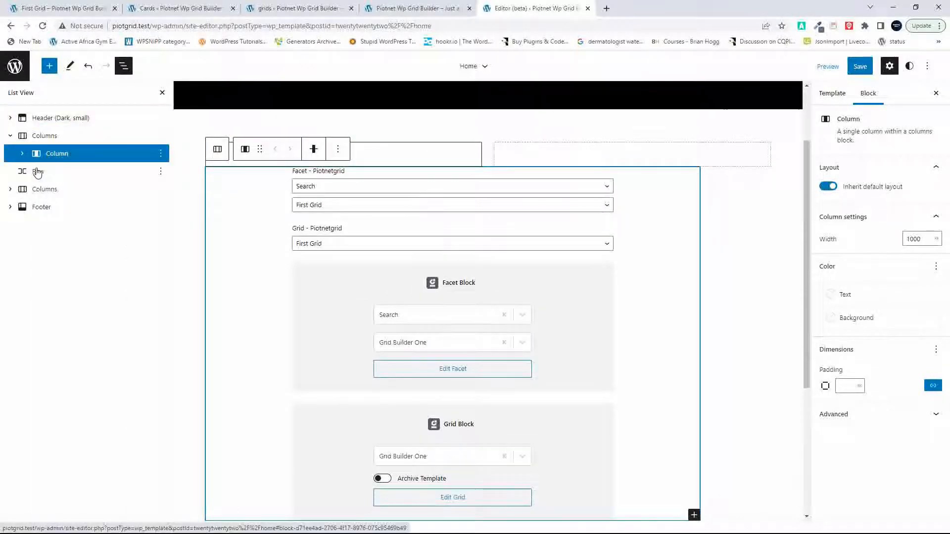
click(37, 172)
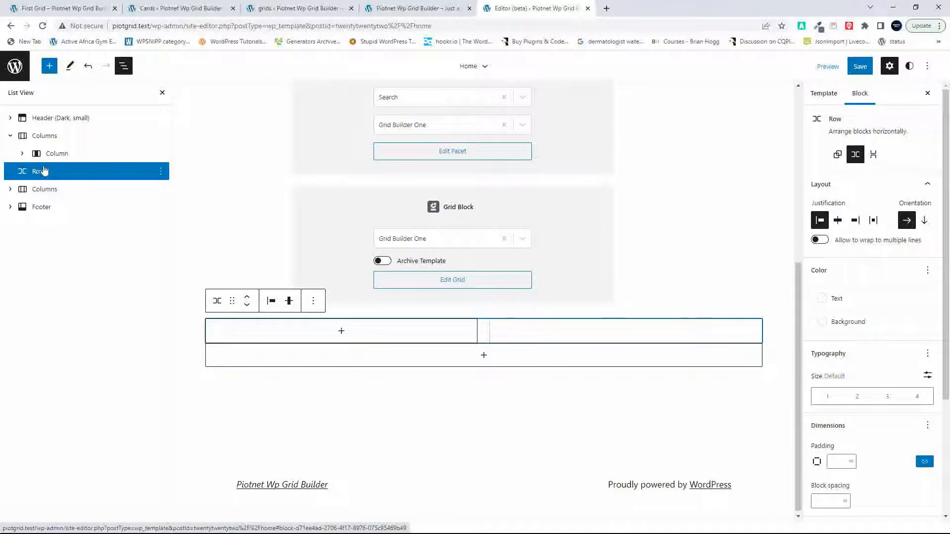
click(40, 137)
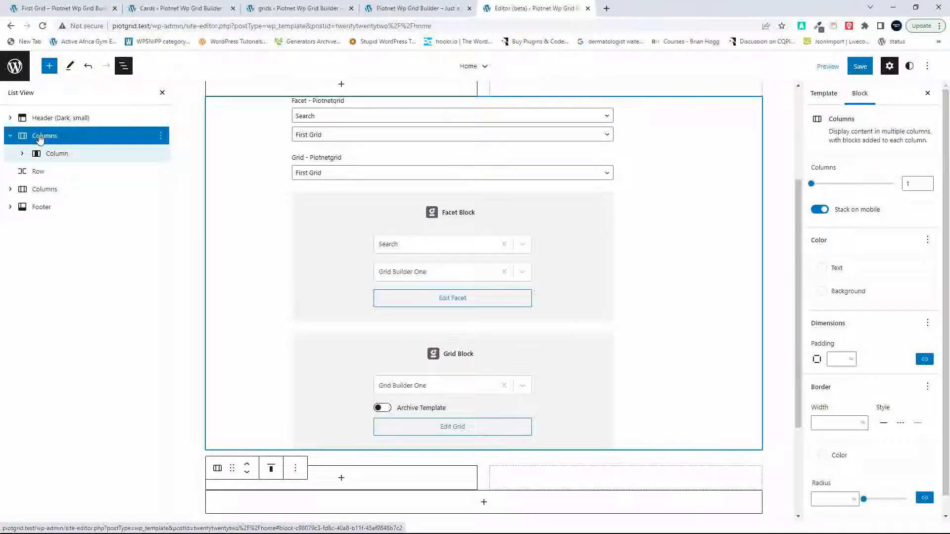
drag(21, 139, 59, 140)
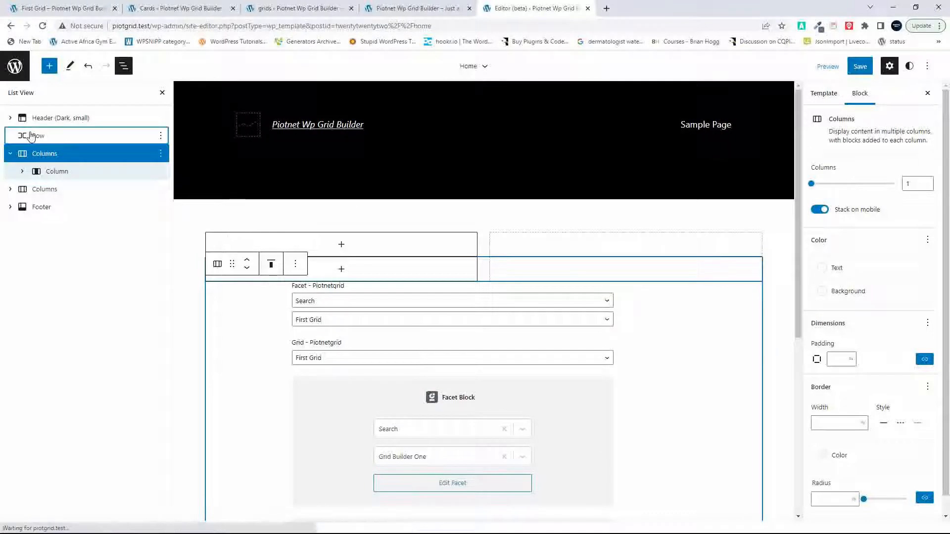
Step: Try to move the Columns block and its inner Column with the grids into the Row above them
click(30, 136)
drag(39, 177, 60, 147)
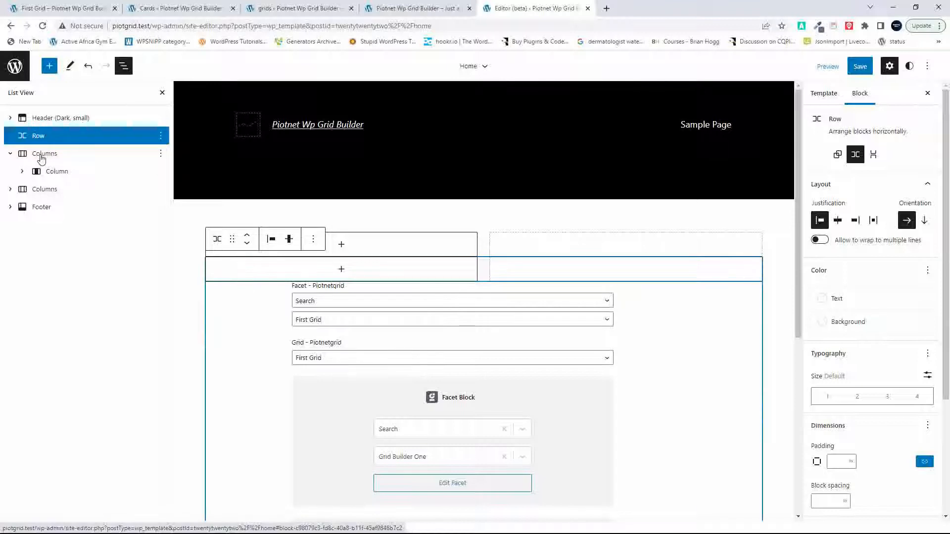
drag(42, 158, 69, 141)
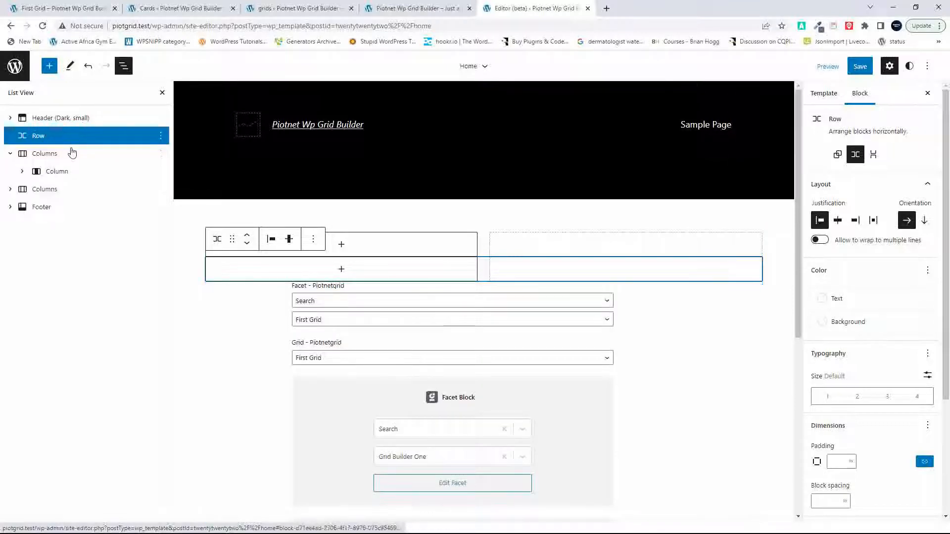
drag(32, 156, 64, 148)
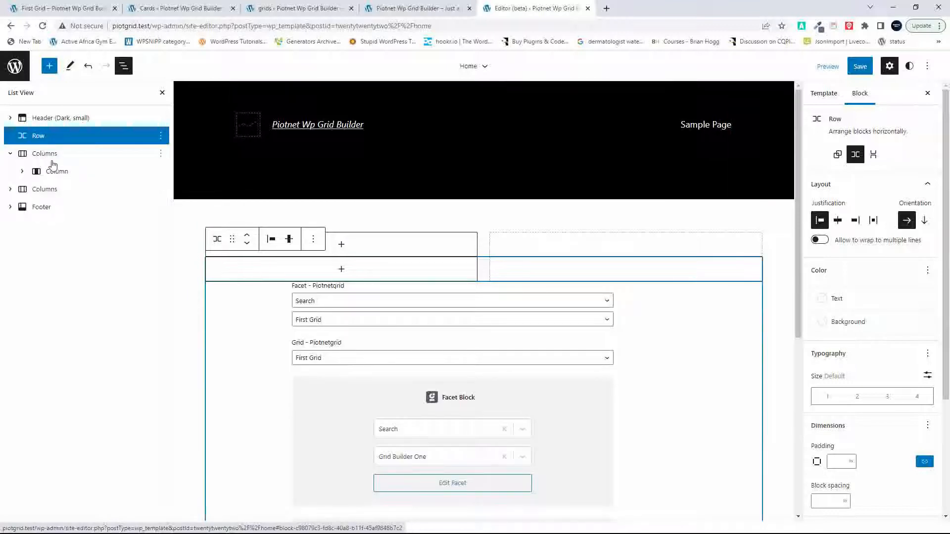
drag(57, 177, 68, 142)
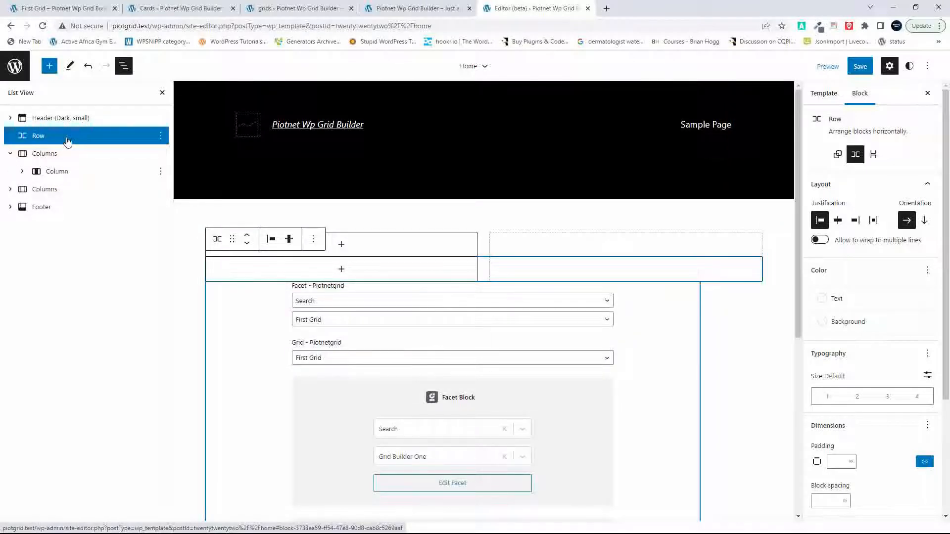
click(278, 318)
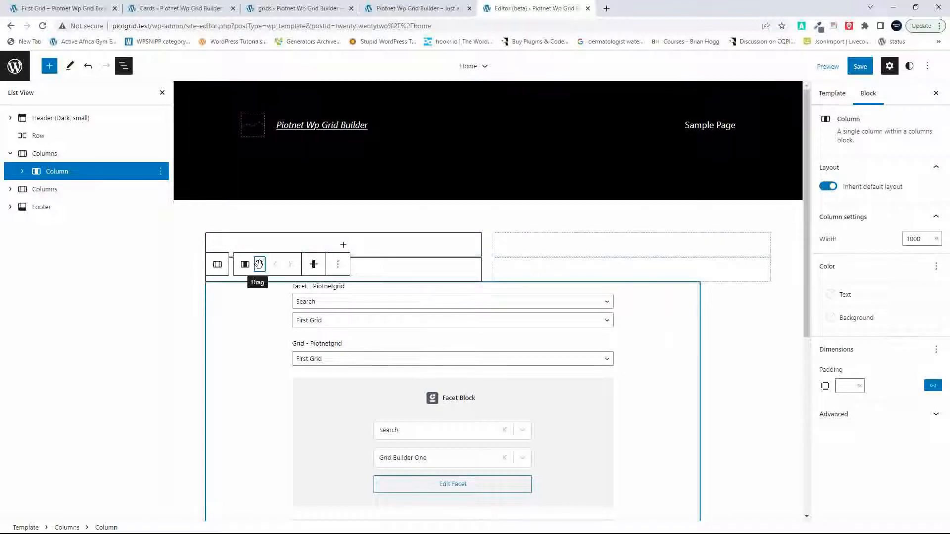
drag(259, 262, 354, 270)
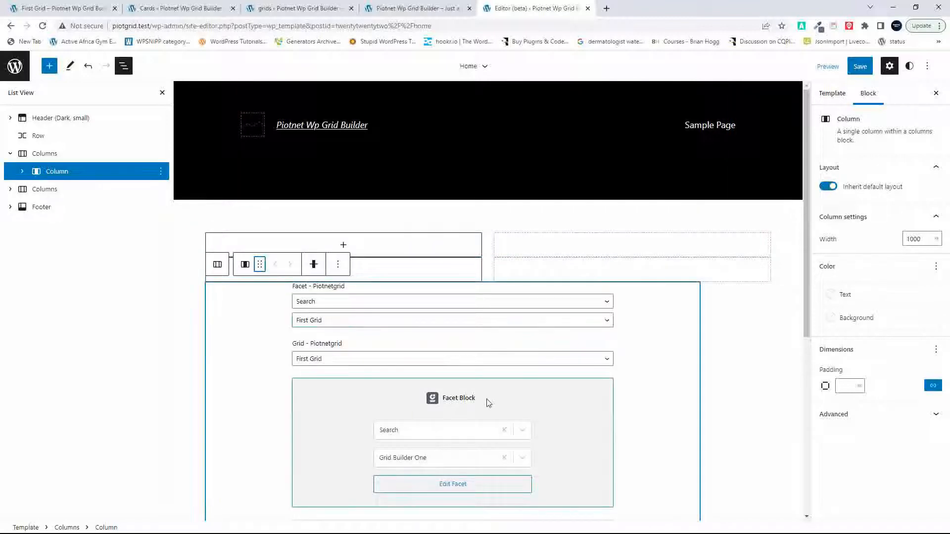
Step: Justify the items of the empty Row between Header and Columns to center, keep Align middle, and set its orientation to vertical
click(753, 364)
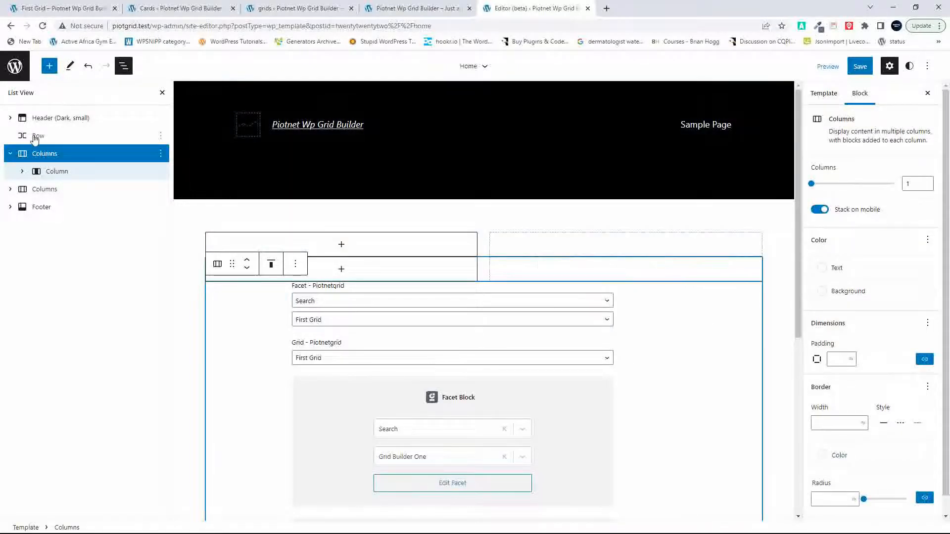
click(35, 136)
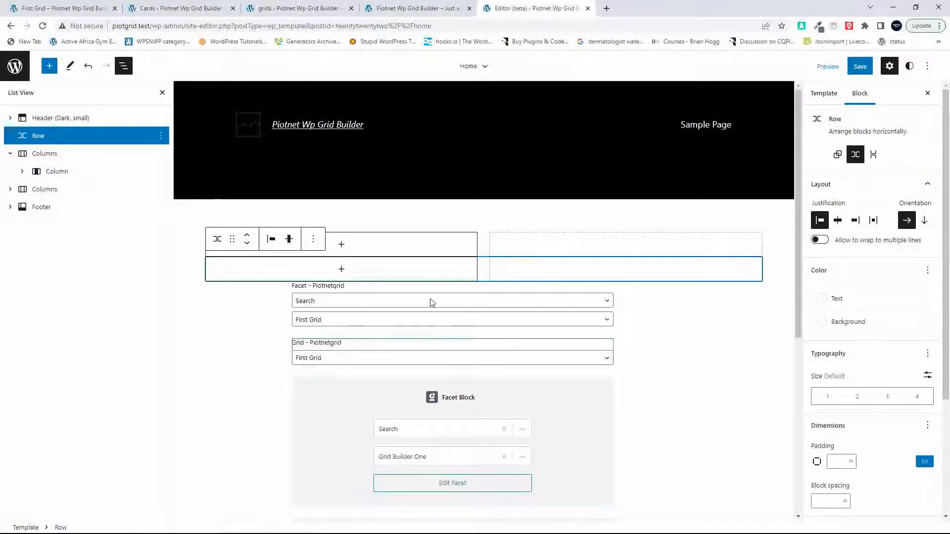
click(290, 241)
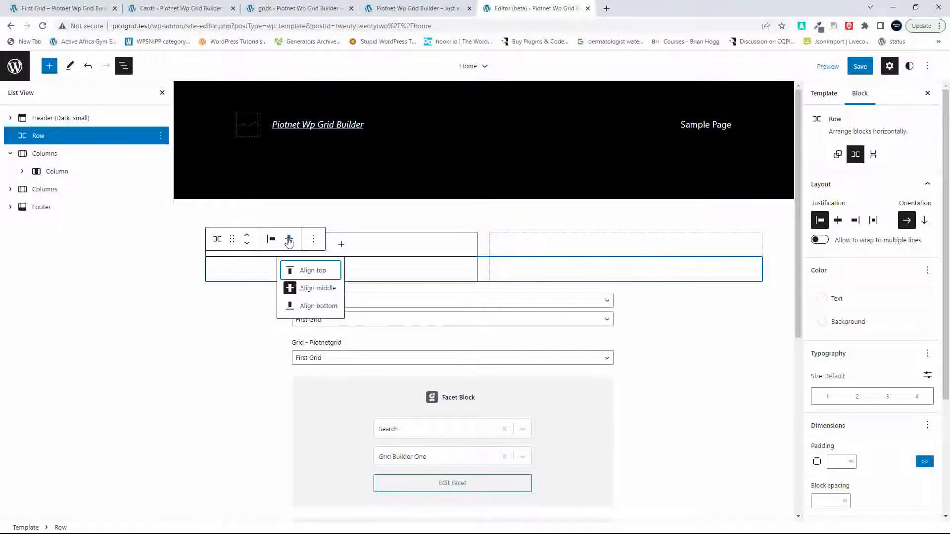
click(319, 292)
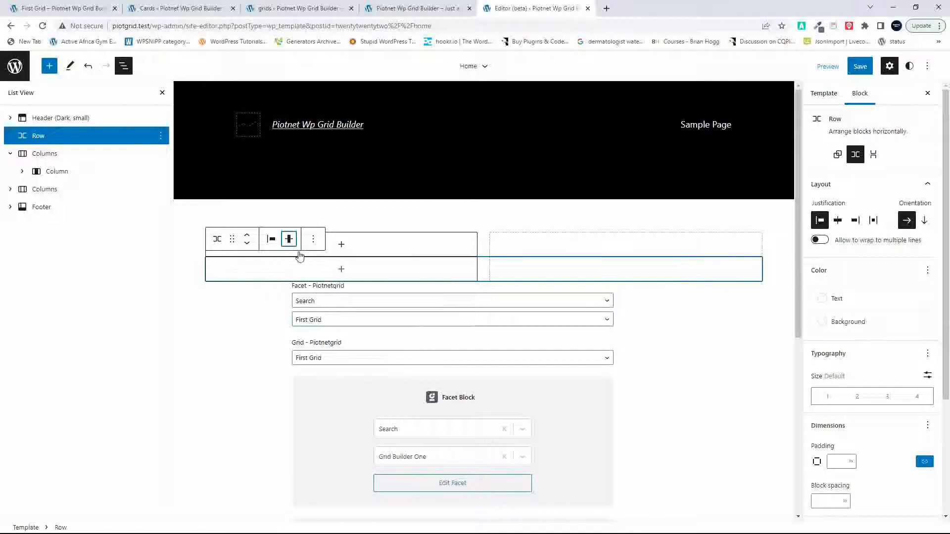
click(271, 240)
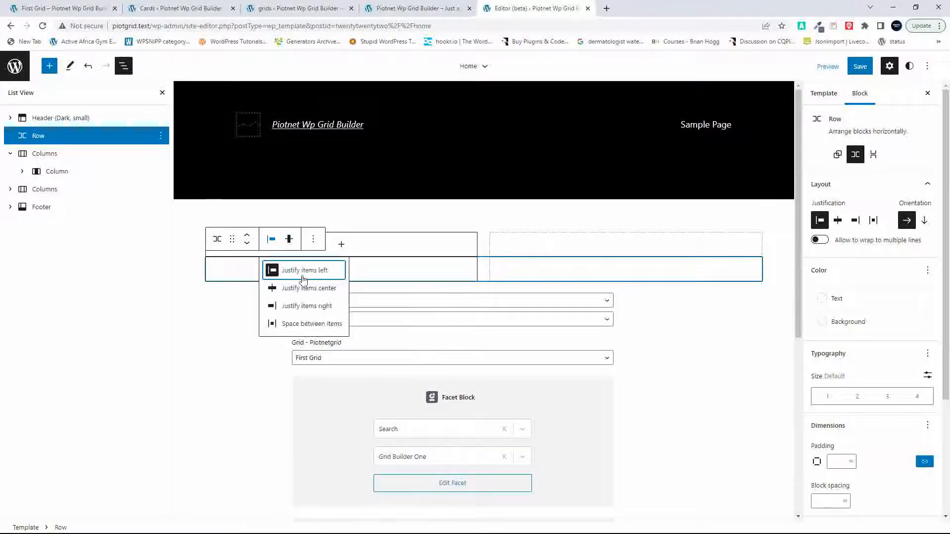
click(332, 292)
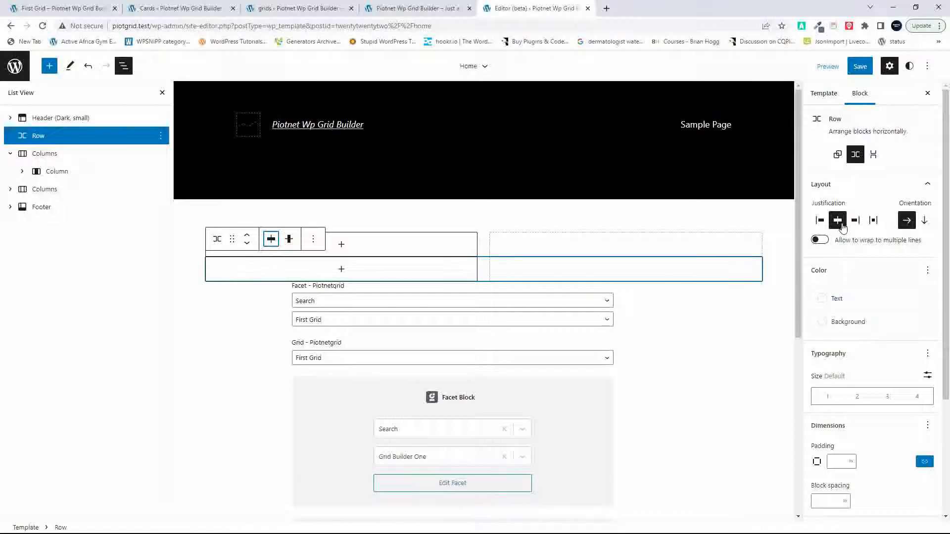
click(923, 221)
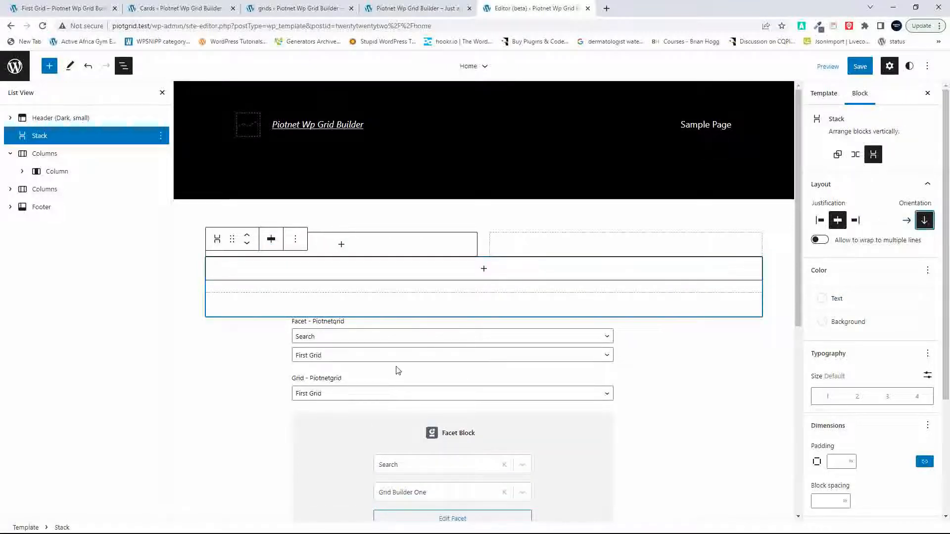
Step: Move the Piotnetgrid Facet and Grid blocks from the Column into the Stack above, with the Grid before the Facet
click(562, 331)
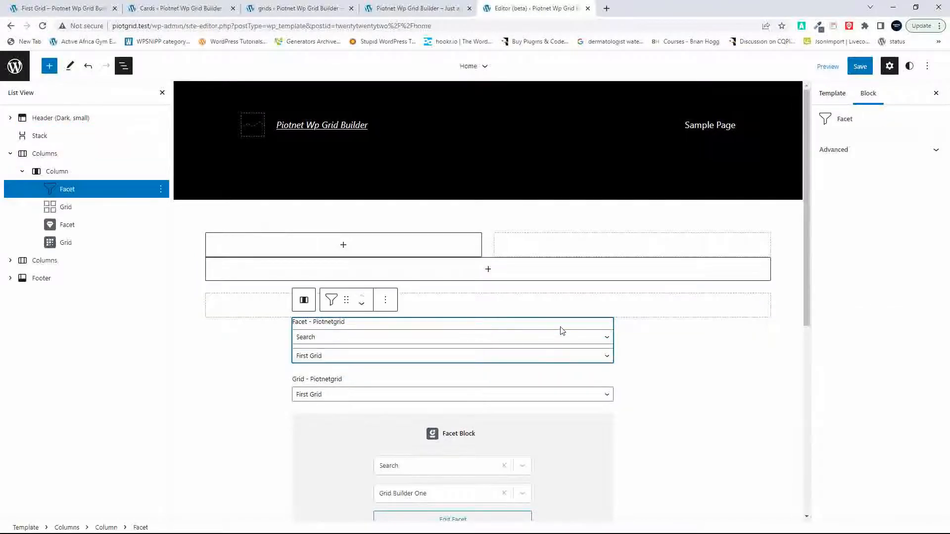
drag(346, 300, 473, 269)
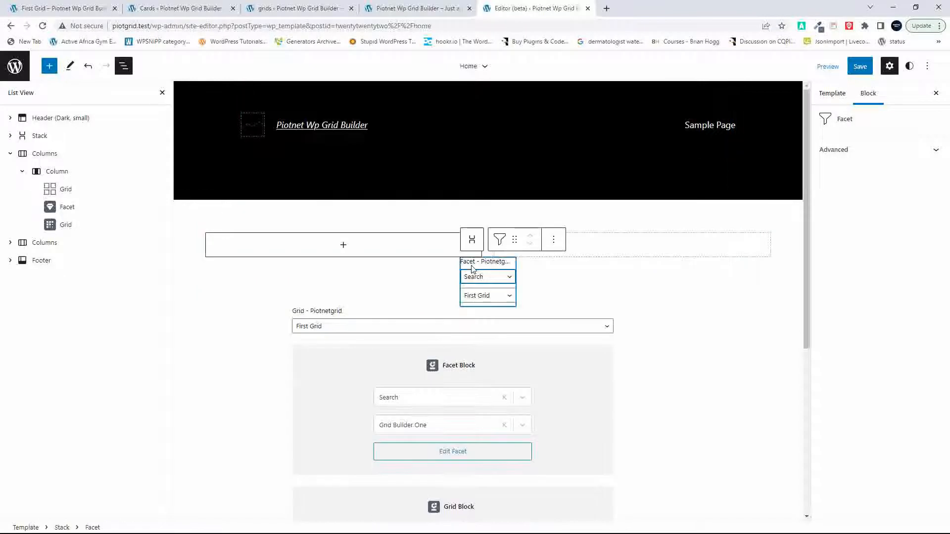
click(420, 327)
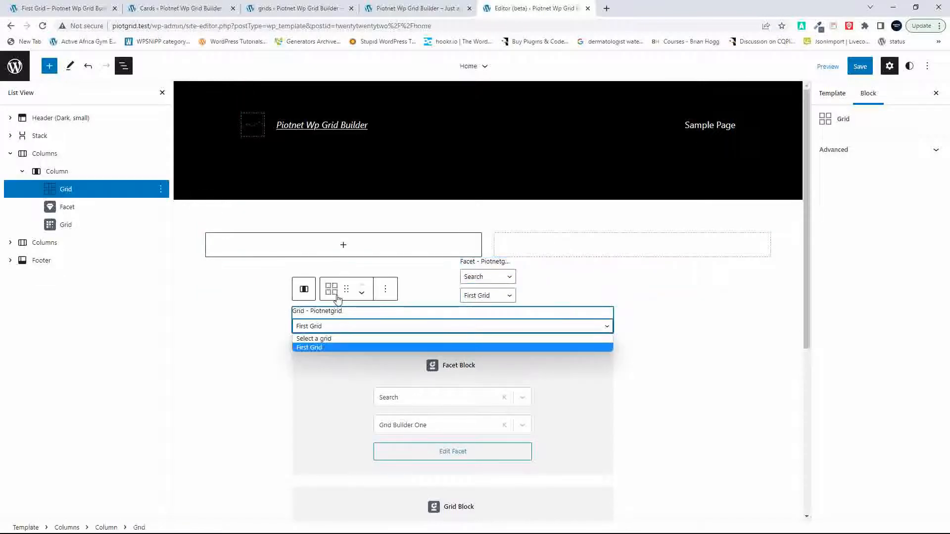
drag(347, 289, 467, 266)
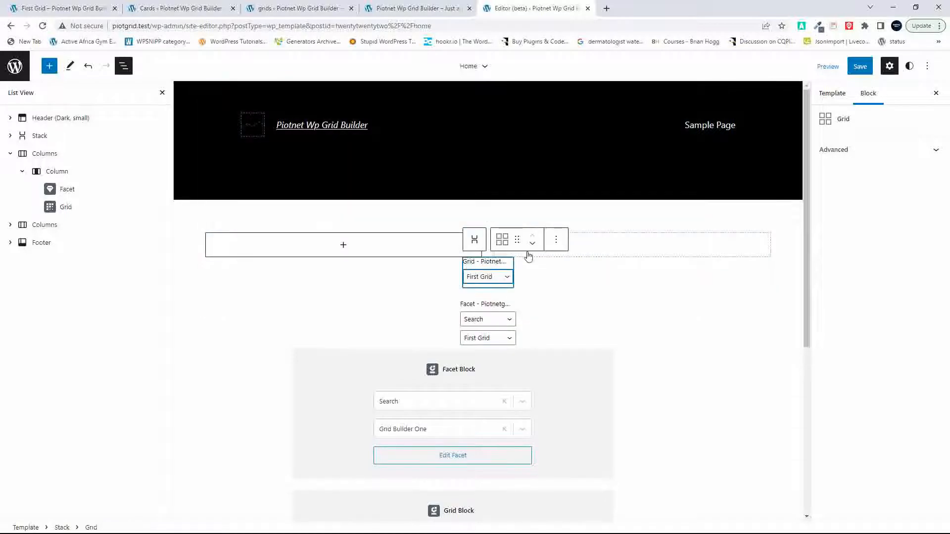
Step: Move the Gridbuilder Facet and Grid blocks from the Column to the end of the Stack
click(334, 393)
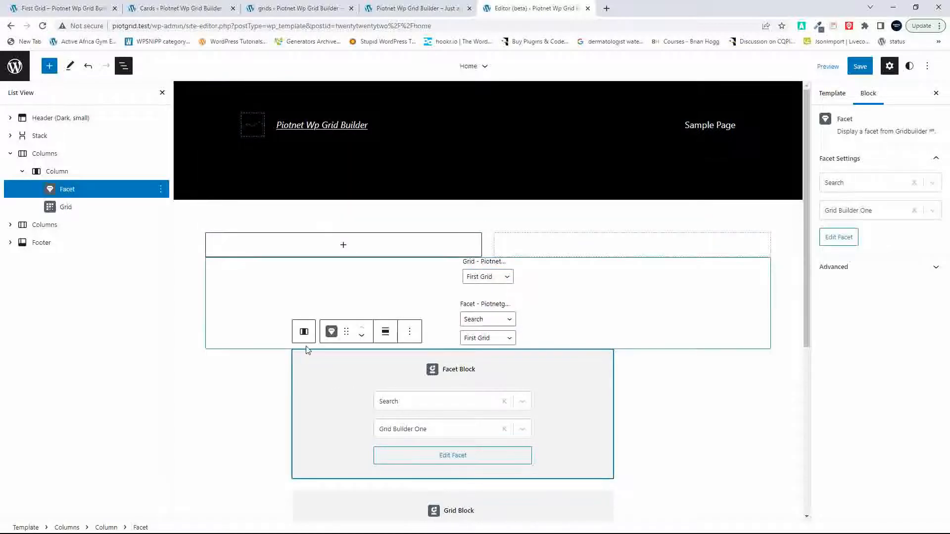
drag(345, 330, 486, 345)
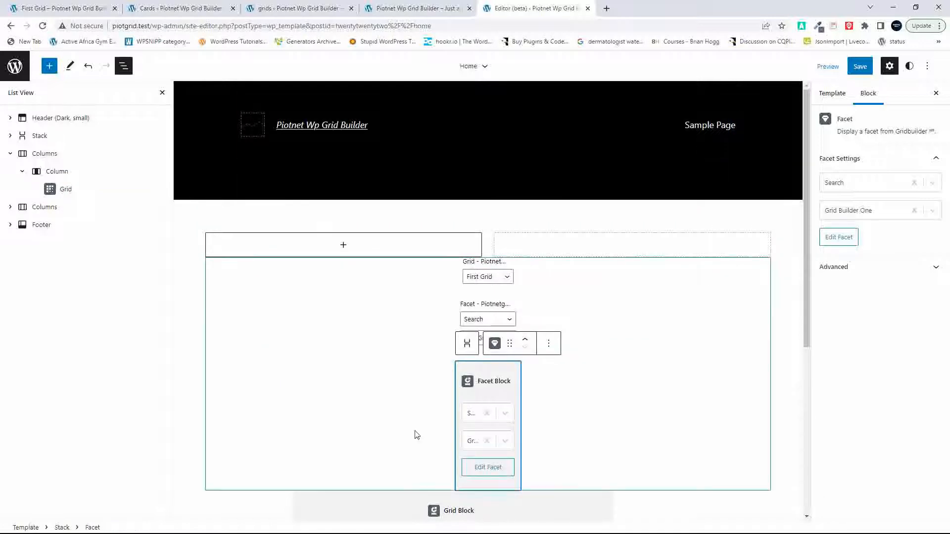
scroll(406, 445, down, 5)
click(318, 351)
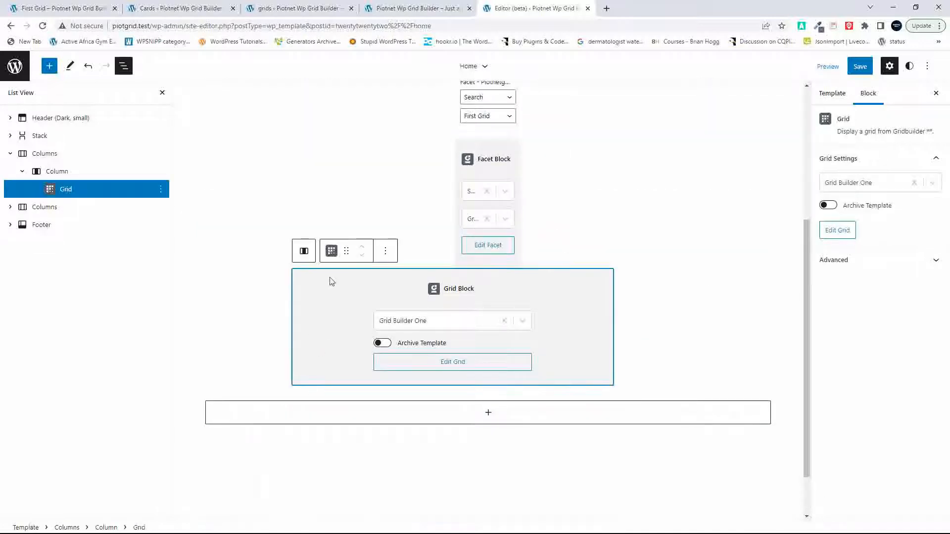
drag(346, 253, 474, 261)
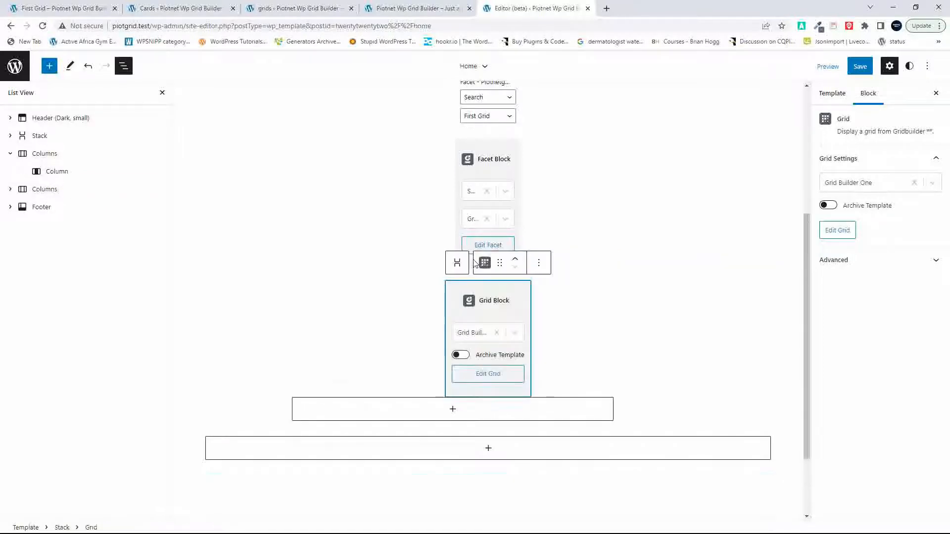
scroll(592, 233, up, 5)
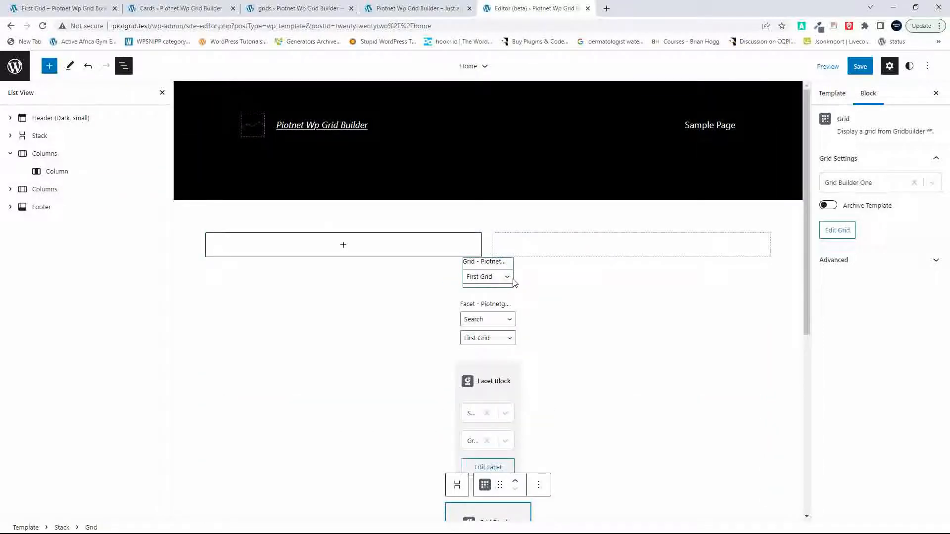
click(488, 277)
click(488, 277)
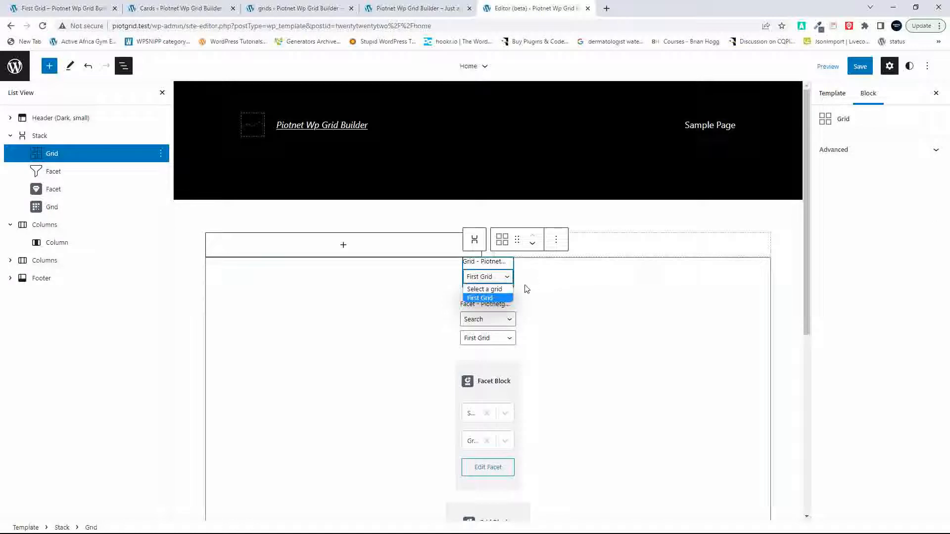
click(75, 157)
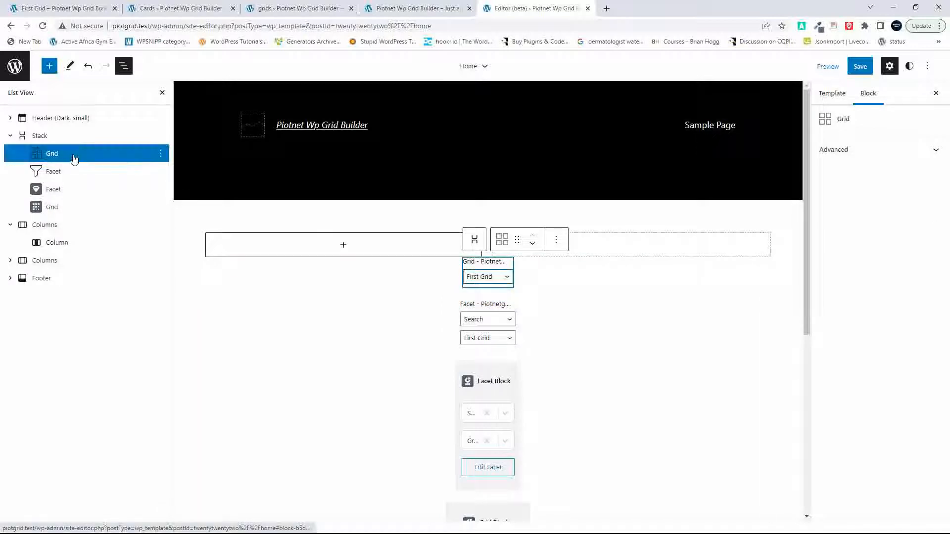
click(72, 136)
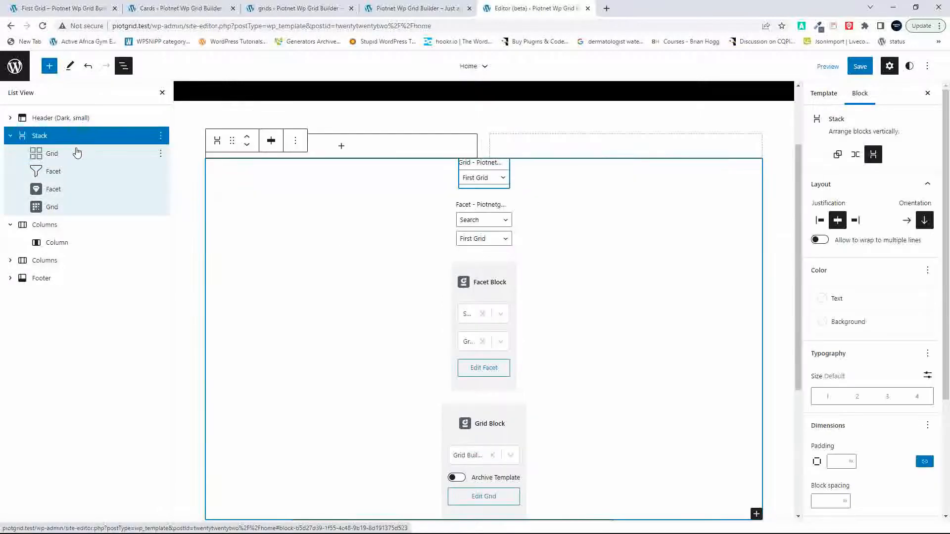
click(271, 141)
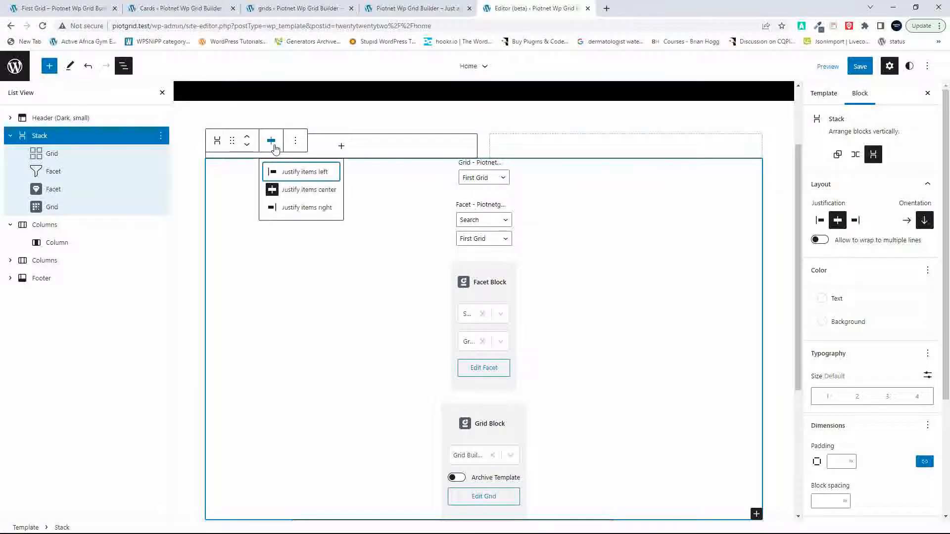
click(275, 148)
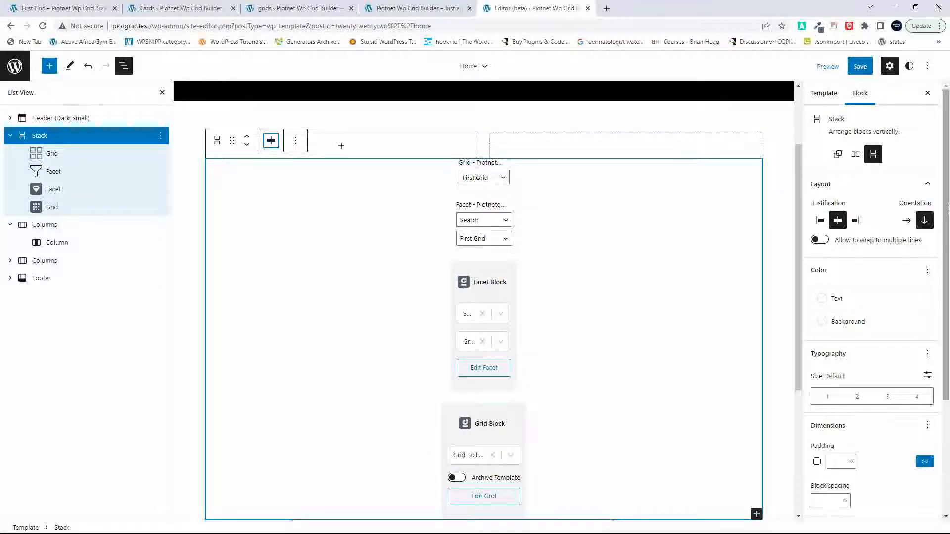
Step: Save the Home template and the Header (Dark, small) template part, and reload the site's front page to check both grids
click(861, 67)
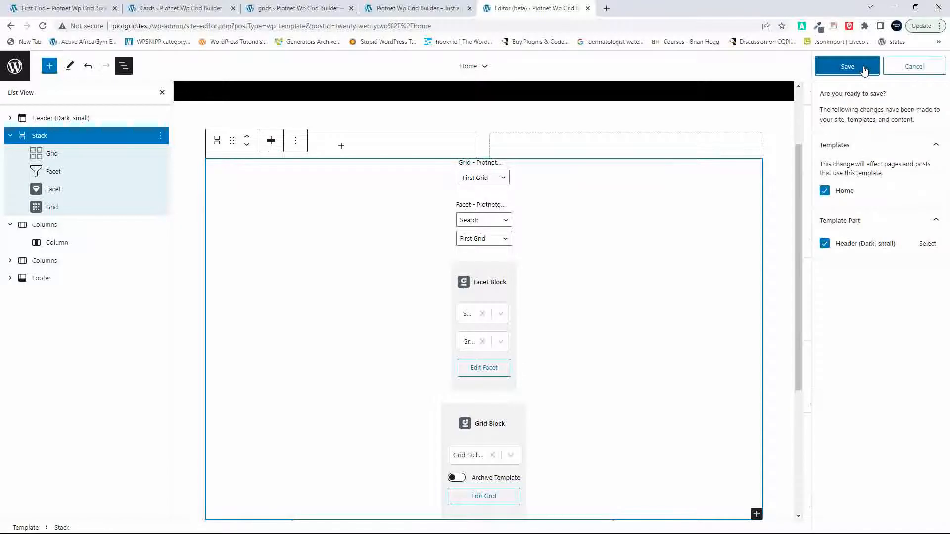
click(865, 69)
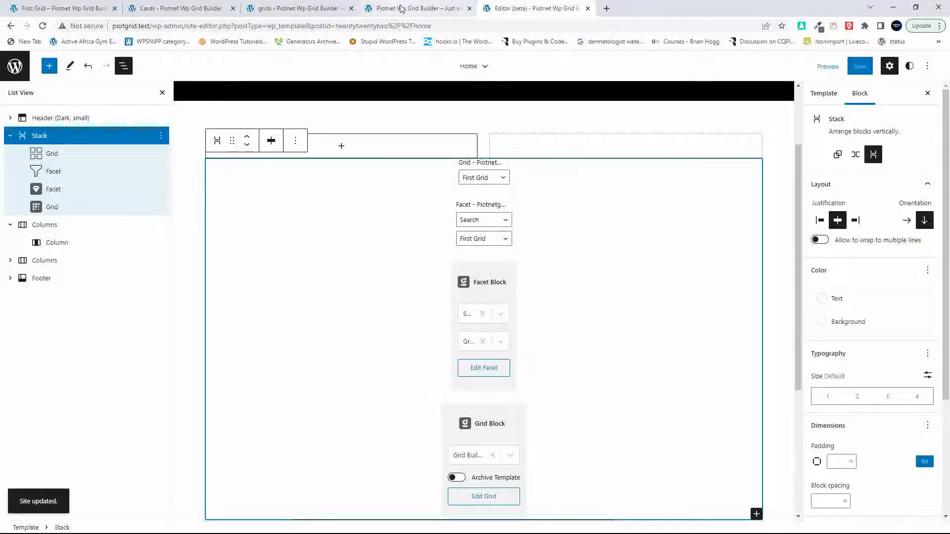
click(401, 9)
click(42, 26)
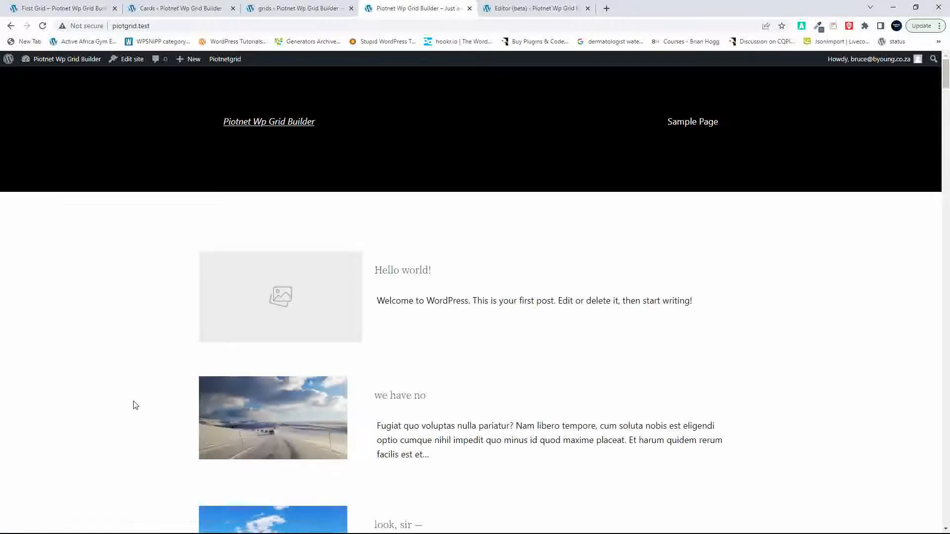
scroll(138, 413, down, 7)
scroll(137, 412, down, 20)
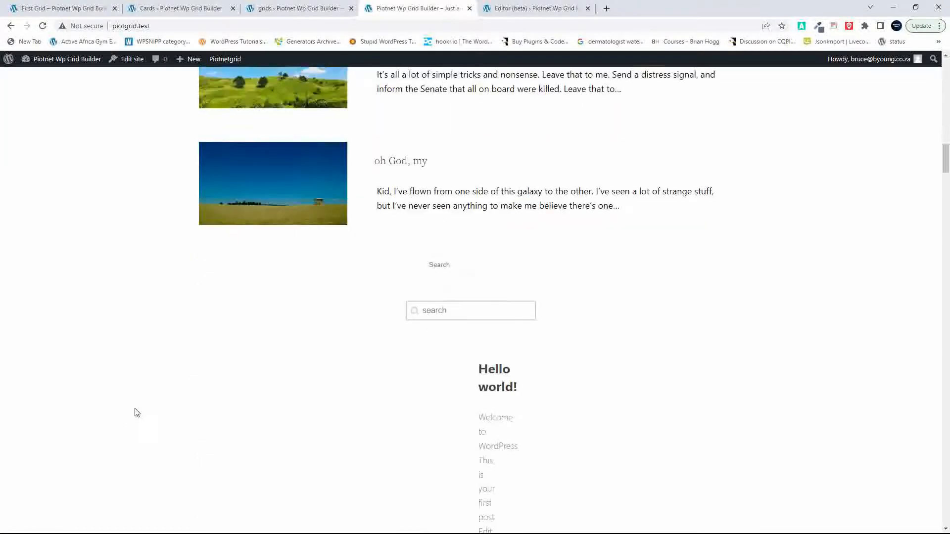
scroll(135, 413, down, 8)
scroll(135, 412, up, 10)
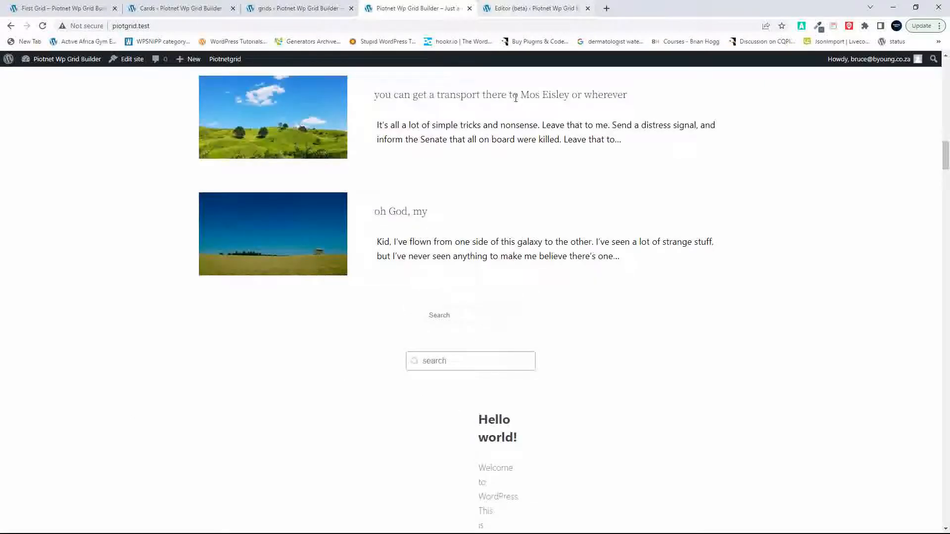
Step: Return to the Home template editor and view the Advanced settings of the Gridbuilder Facet block
click(502, 7)
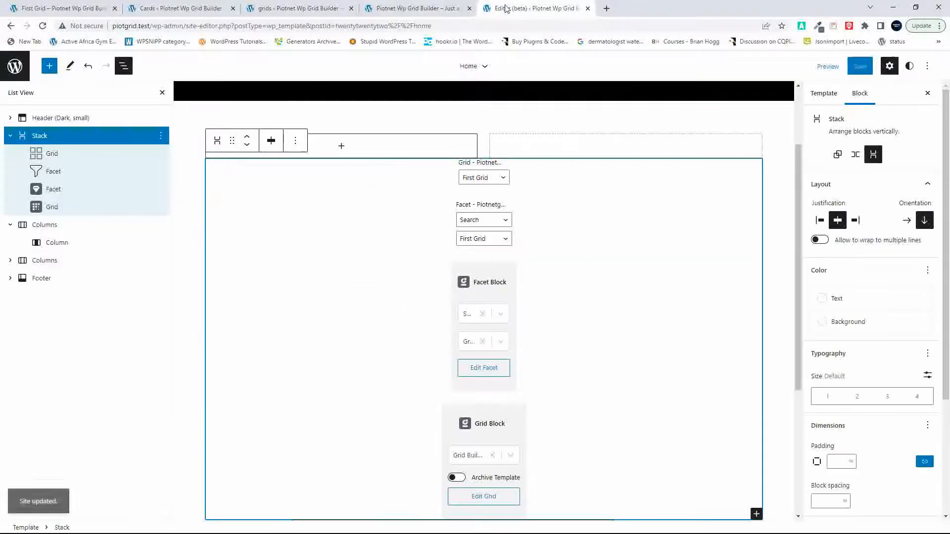
click(510, 277)
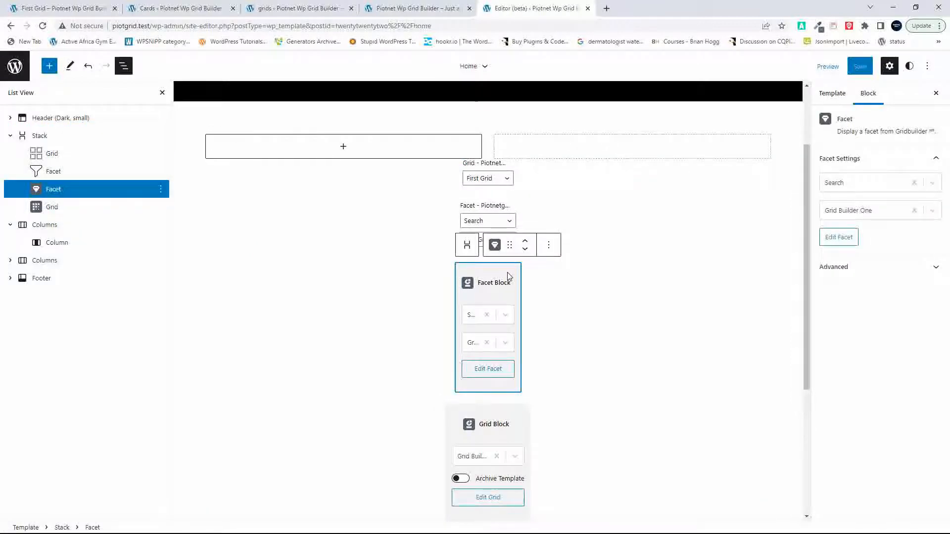
click(843, 270)
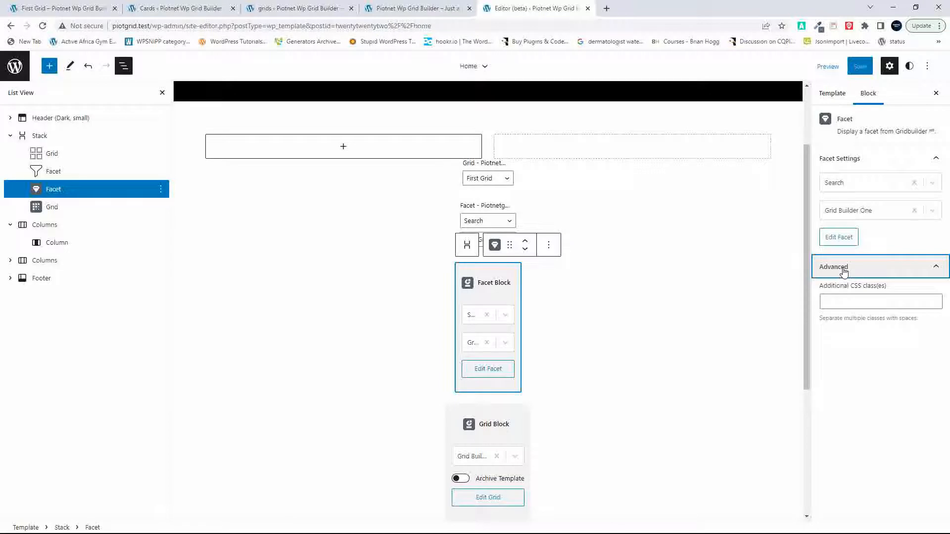
Step: Switch the Stack holding the grids to a Row and back to a Stack, and set its justification to center
click(543, 201)
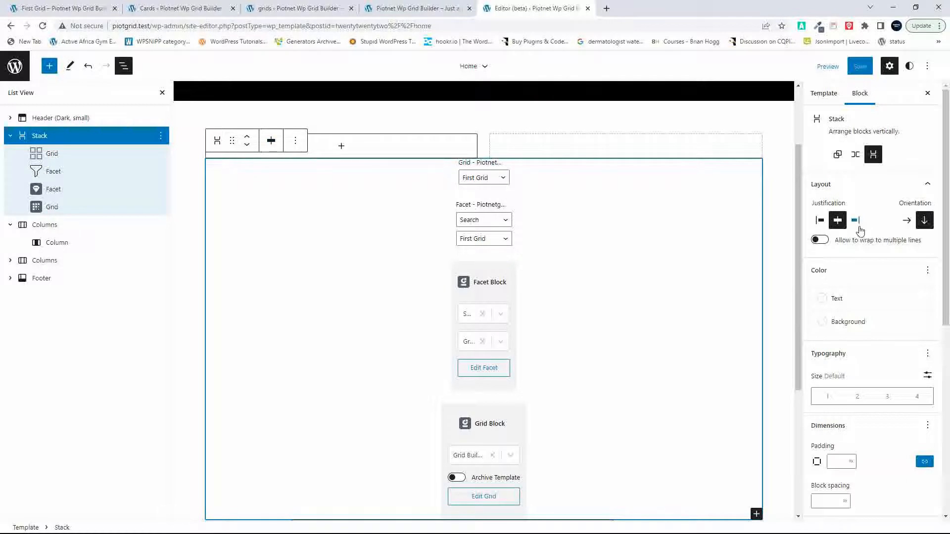
click(856, 155)
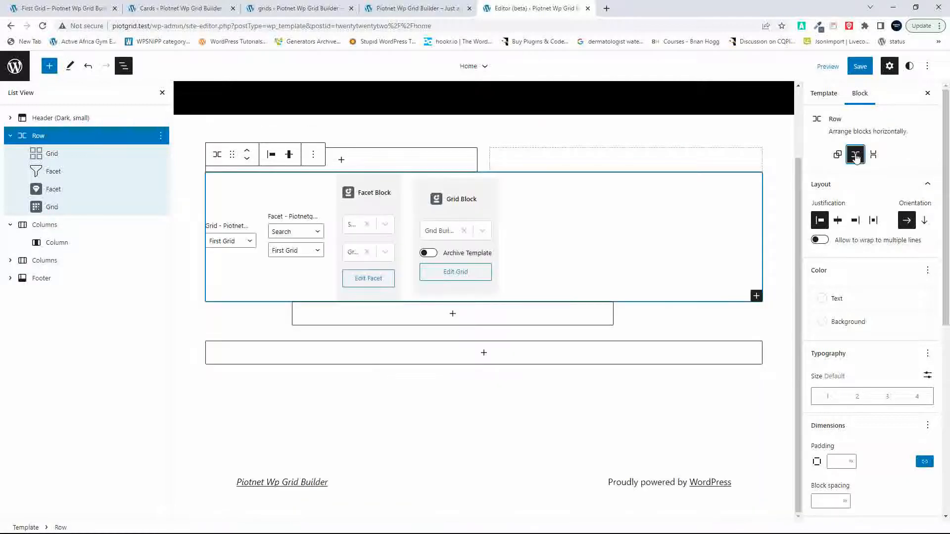
click(872, 156)
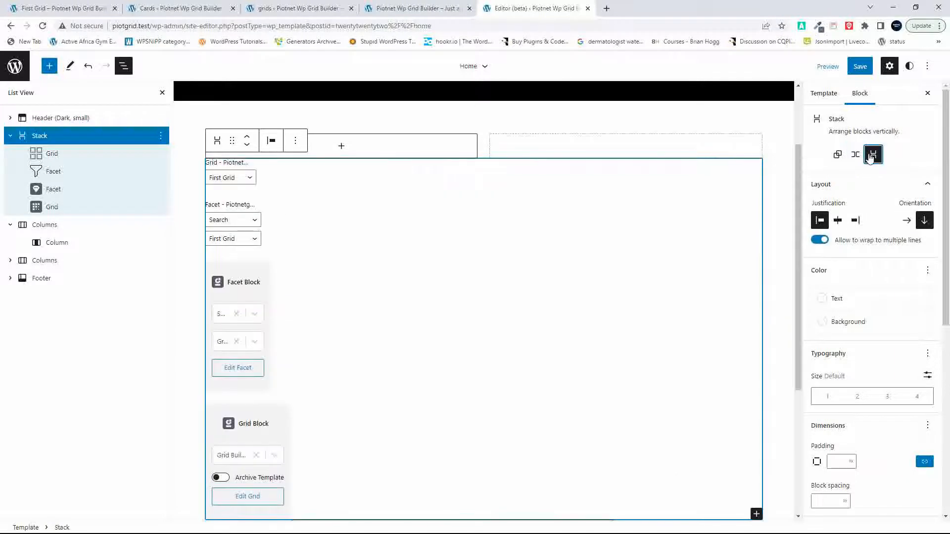
click(836, 221)
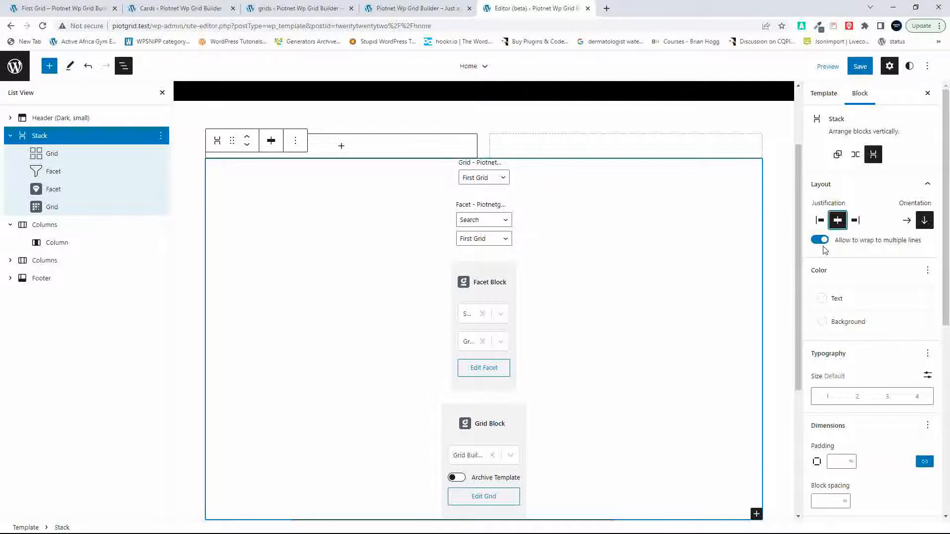
Step: Move the Piotnetgrid and Gridbuilder Grid and Facet blocks out of the Stack, placing them directly below it with each Facet above its Grid
scroll(824, 250, down, 2)
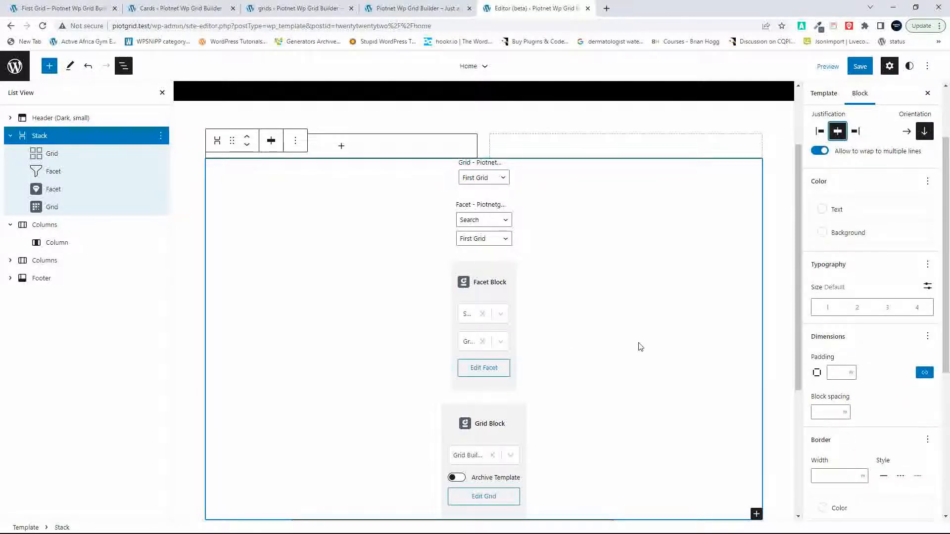
drag(39, 154, 37, 207)
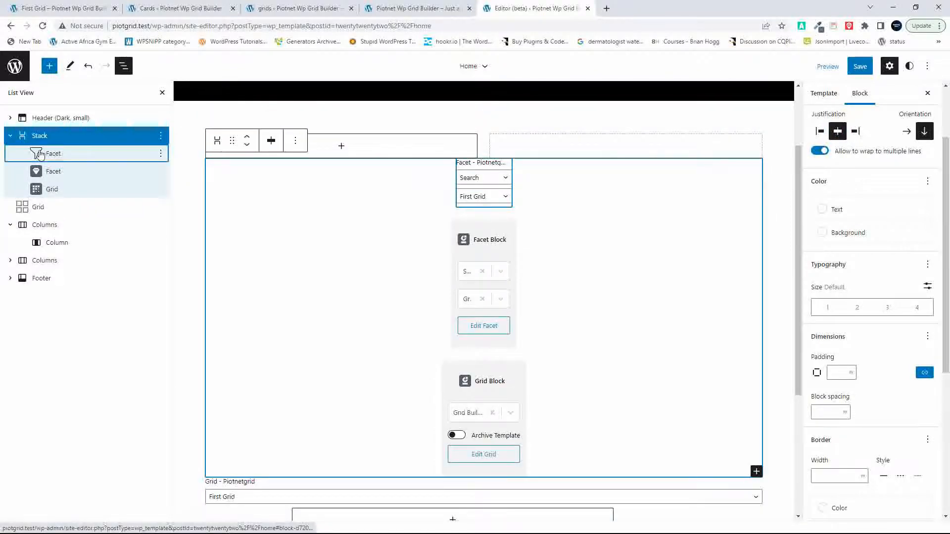
drag(40, 154, 38, 194)
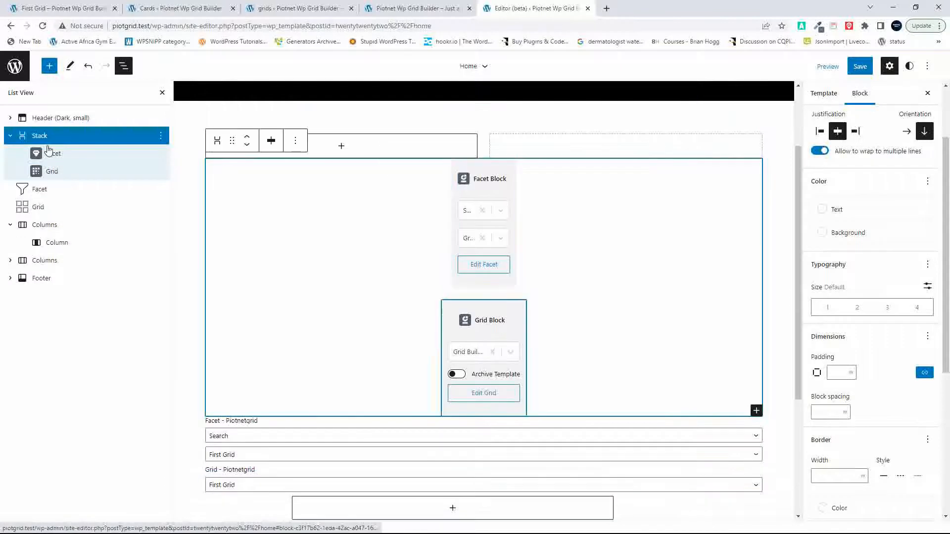
drag(37, 155, 36, 202)
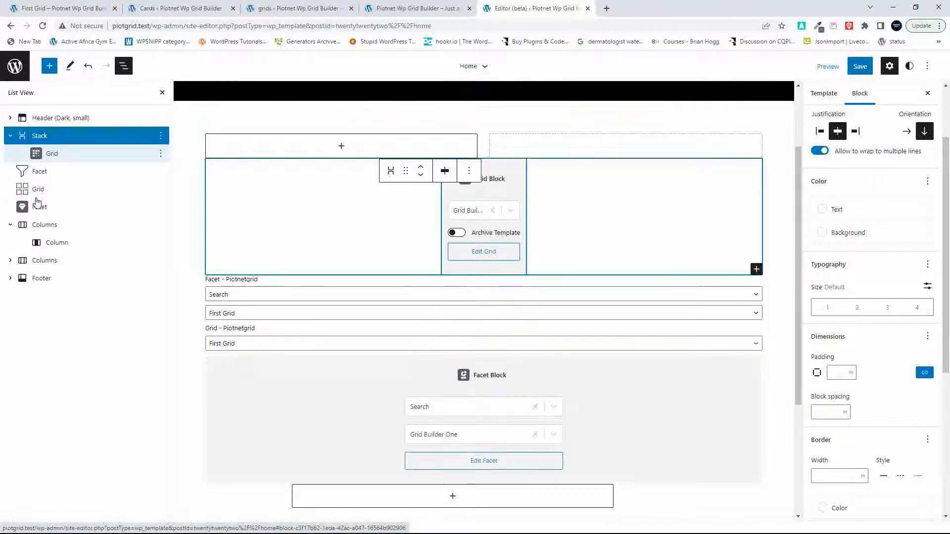
drag(37, 154, 26, 204)
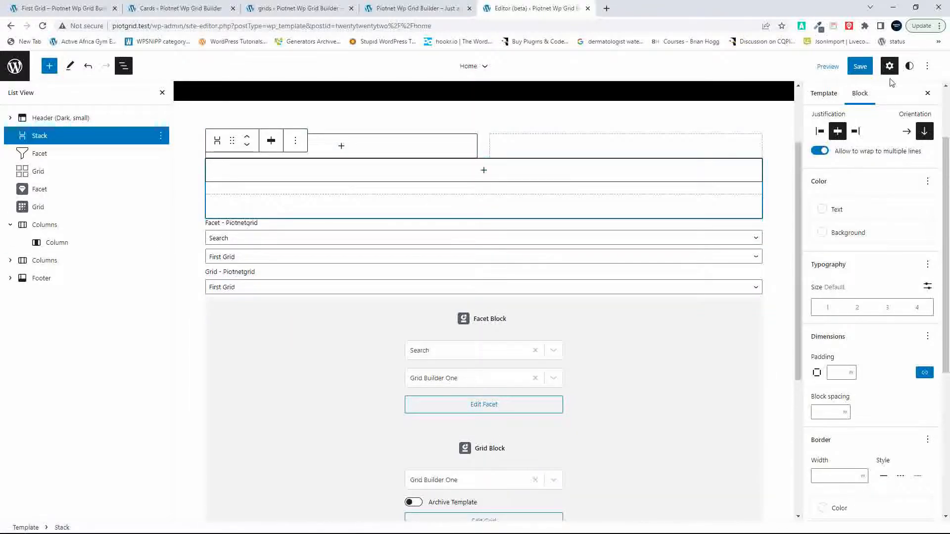
Step: Save the Home template changes, reload the site's front page, and compare the widths of both grids and their search fields
click(861, 68)
click(848, 66)
click(406, 8)
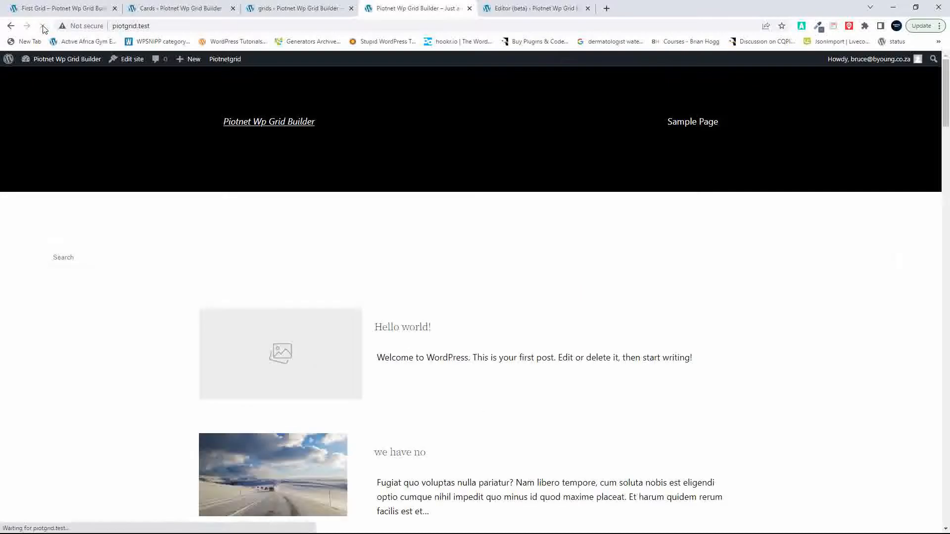
scroll(329, 226, down, 15)
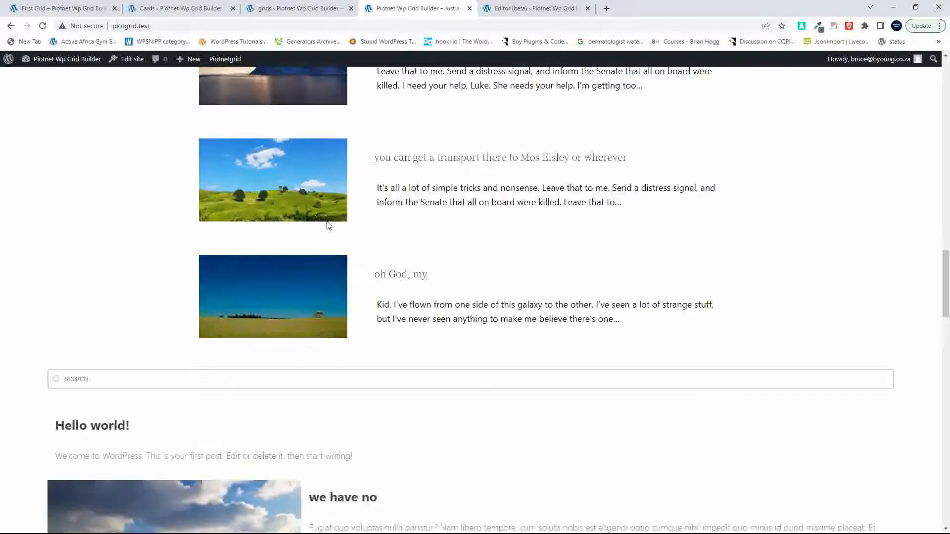
scroll(328, 226, up, 15)
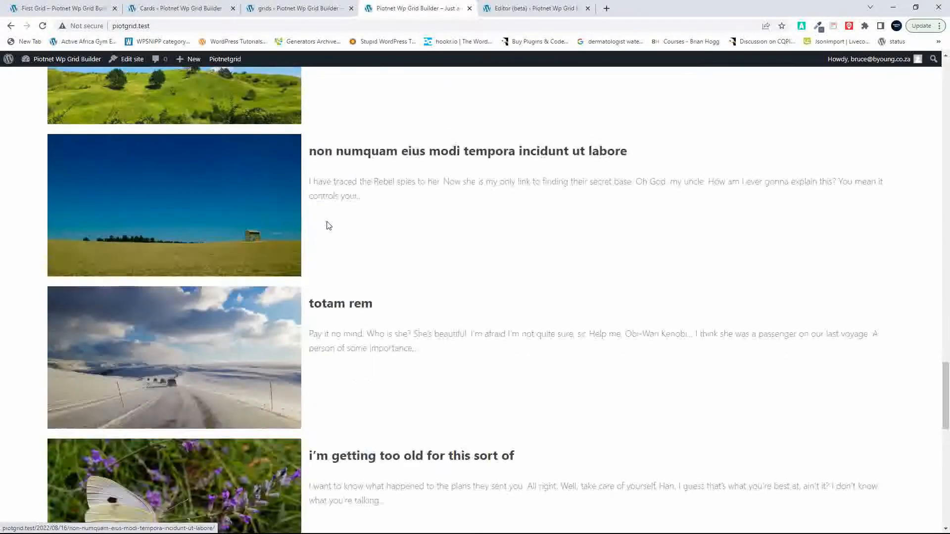
scroll(329, 226, up, 3)
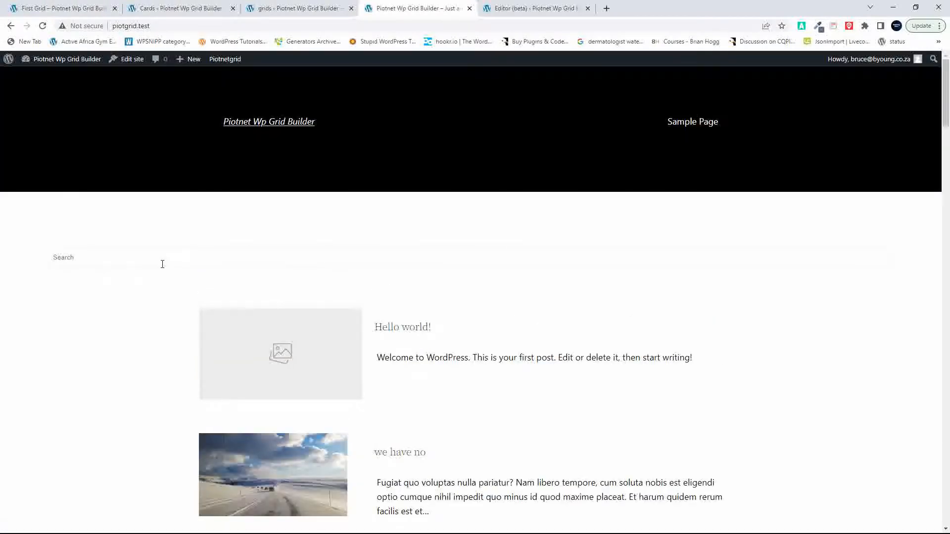
Step: Search the Piotnetgrid grid on the front page for "we have" and look through its filtered posts
text(e have)
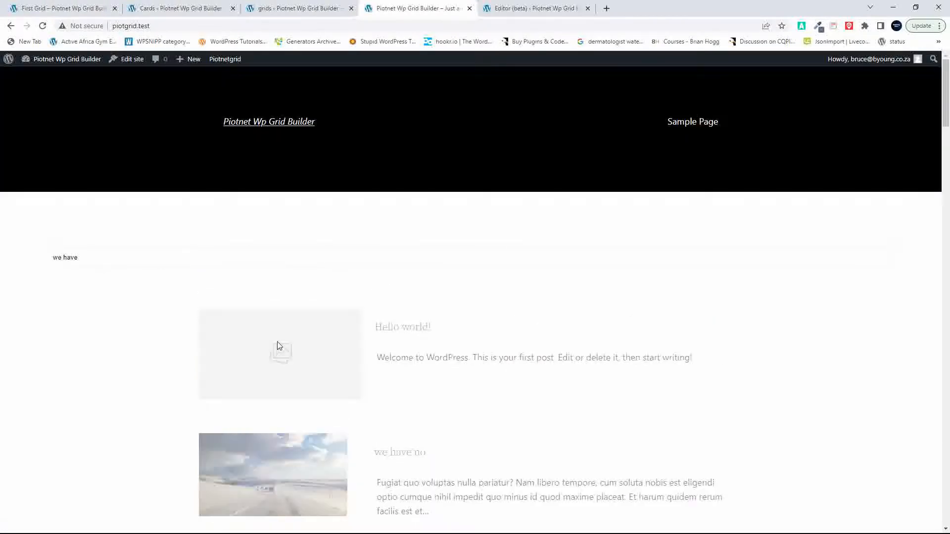
scroll(340, 379, down, 20)
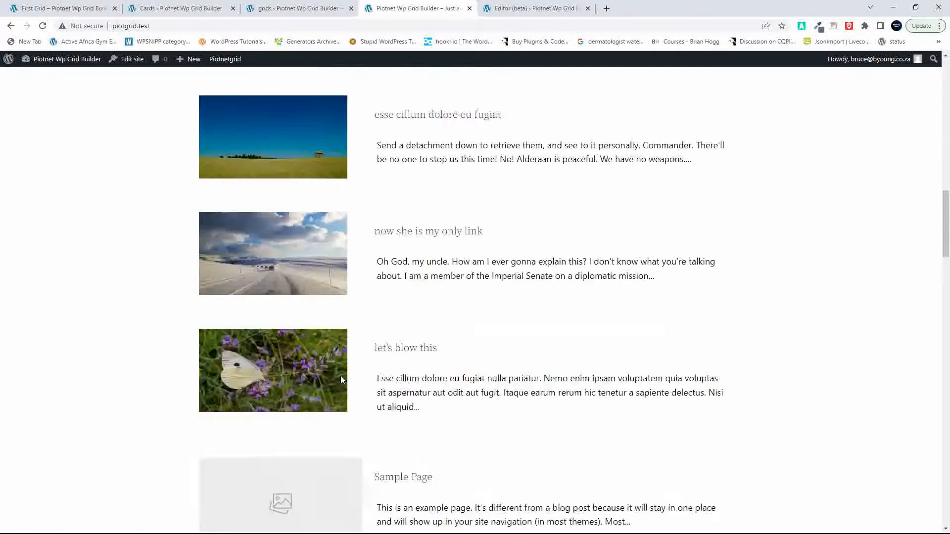
scroll(341, 380, up, 3)
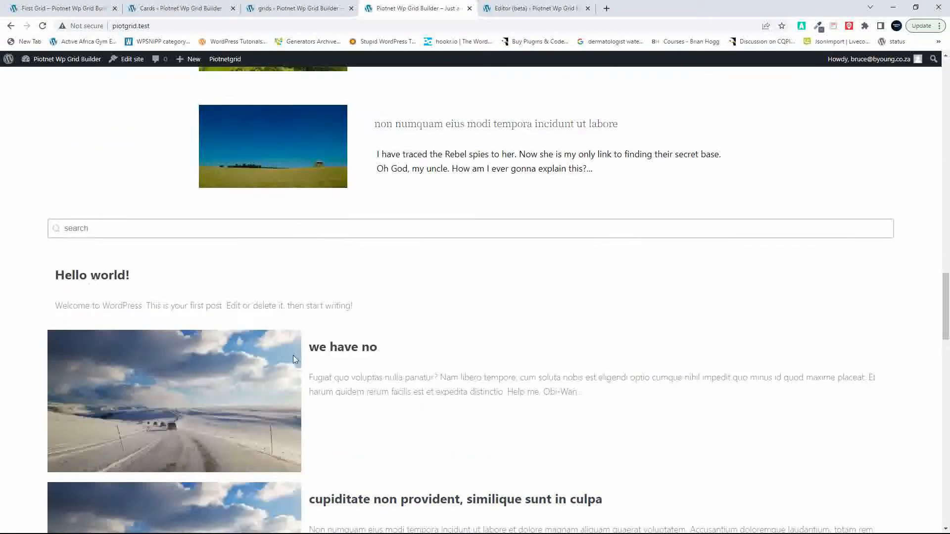
Step: Search the Gridbuilder grid on the front page for "we have" and review the posts listed in both grids
click(118, 226)
text(we have)
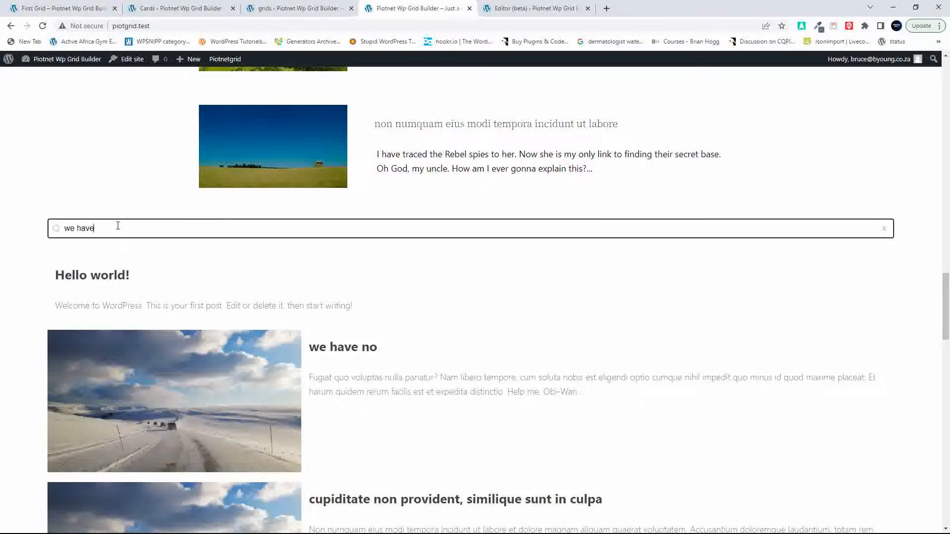
scroll(204, 362, down, 9)
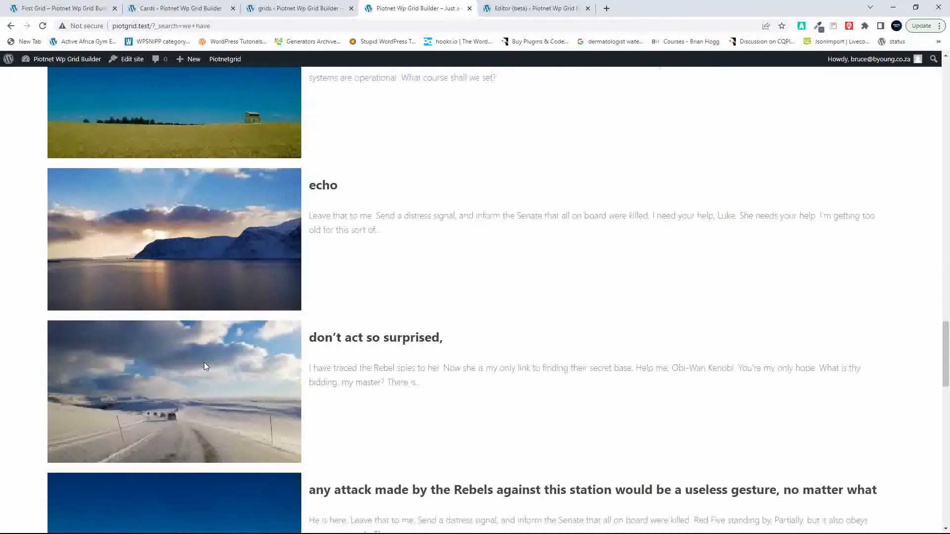
scroll(204, 366, down, 20)
scroll(204, 367, up, 12)
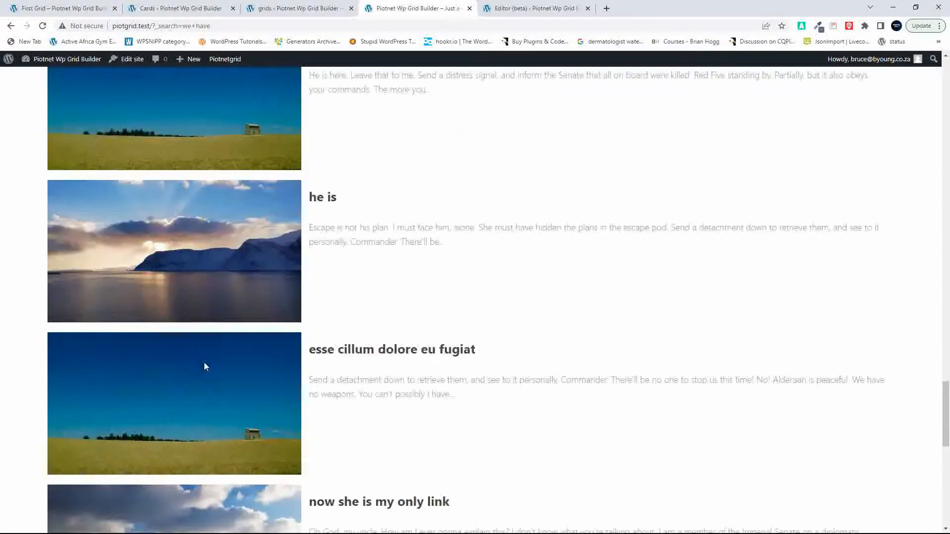
scroll(205, 366, up, 15)
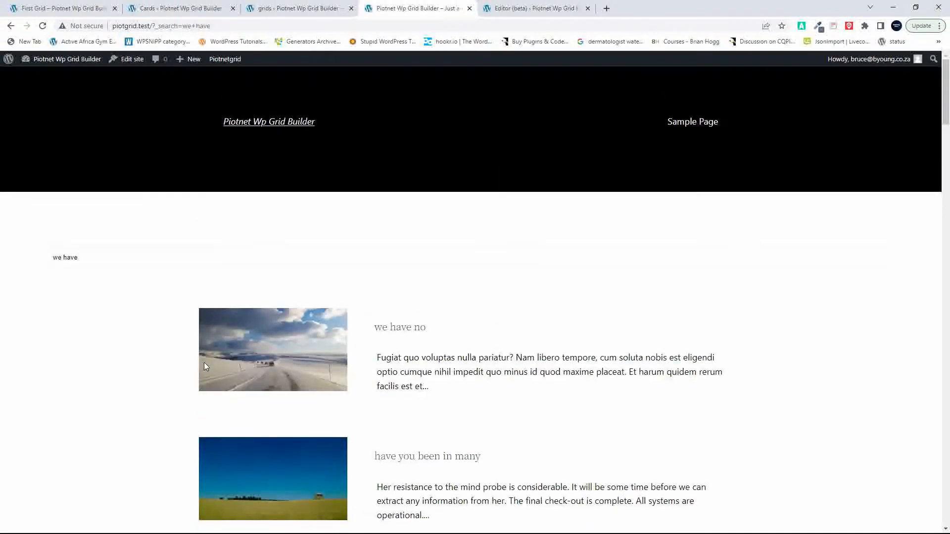